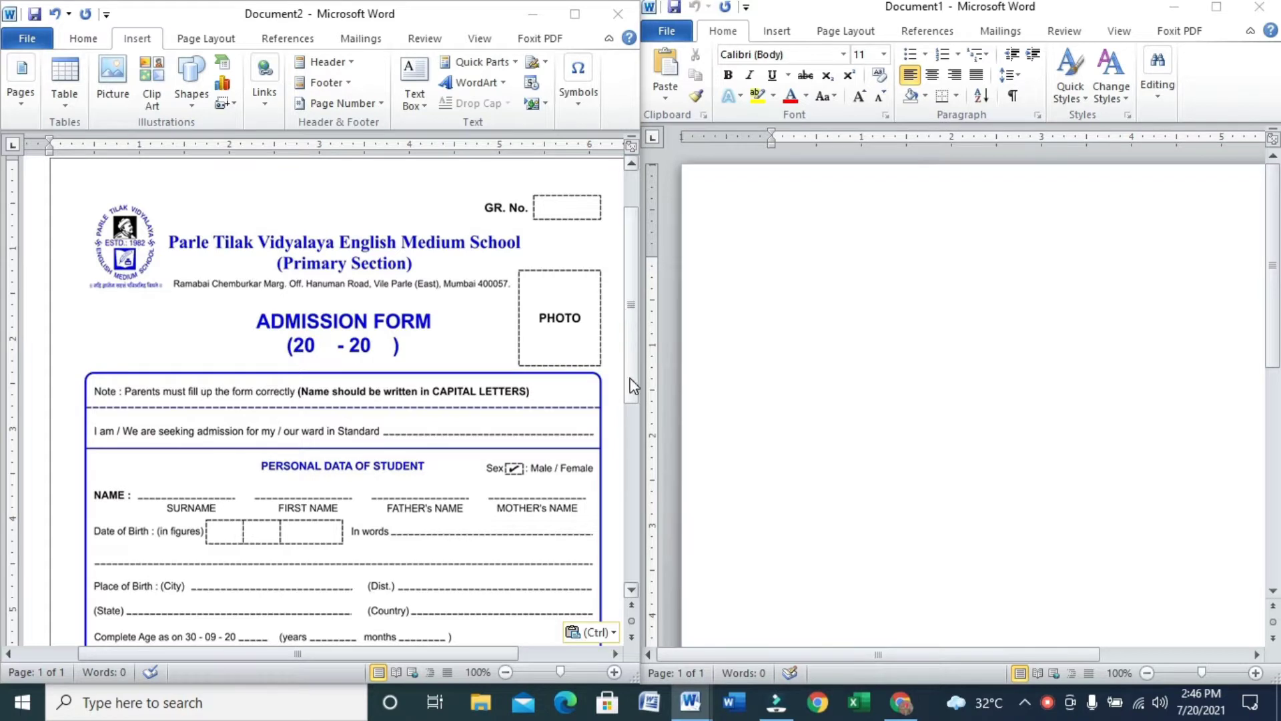
Maximize the sample admission form's document and examine its header, note line and student personal data section.
left_click_drag(638, 345, 638, 330)
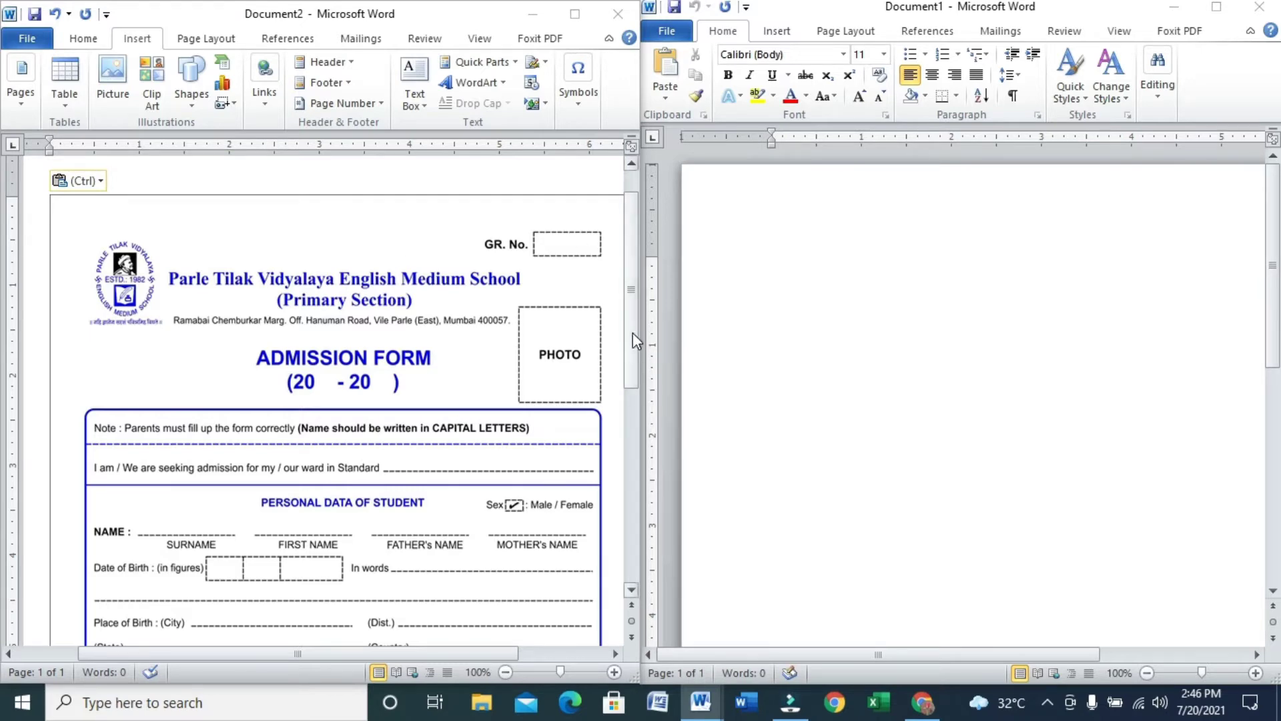
scroll(633, 340, "down", 2)
scroll(633, 361, "down", 1)
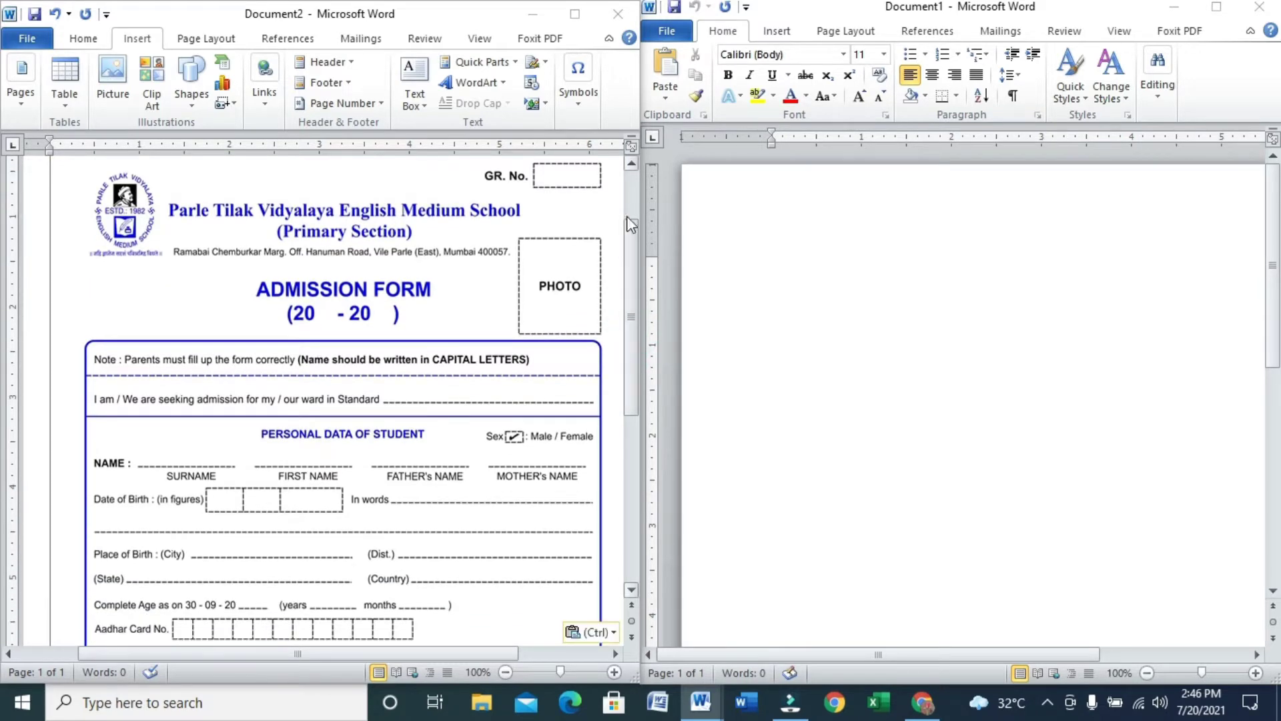
left_click(575, 14)
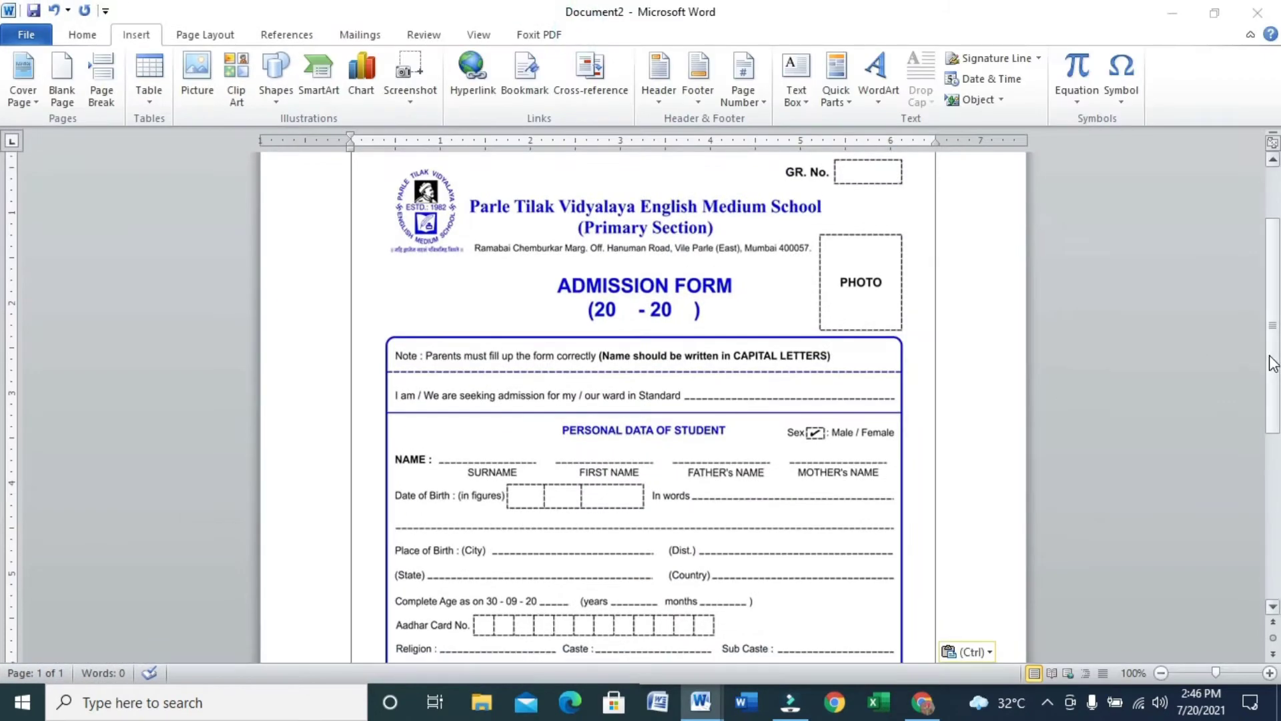
scroll(1271, 357, "up", 4)
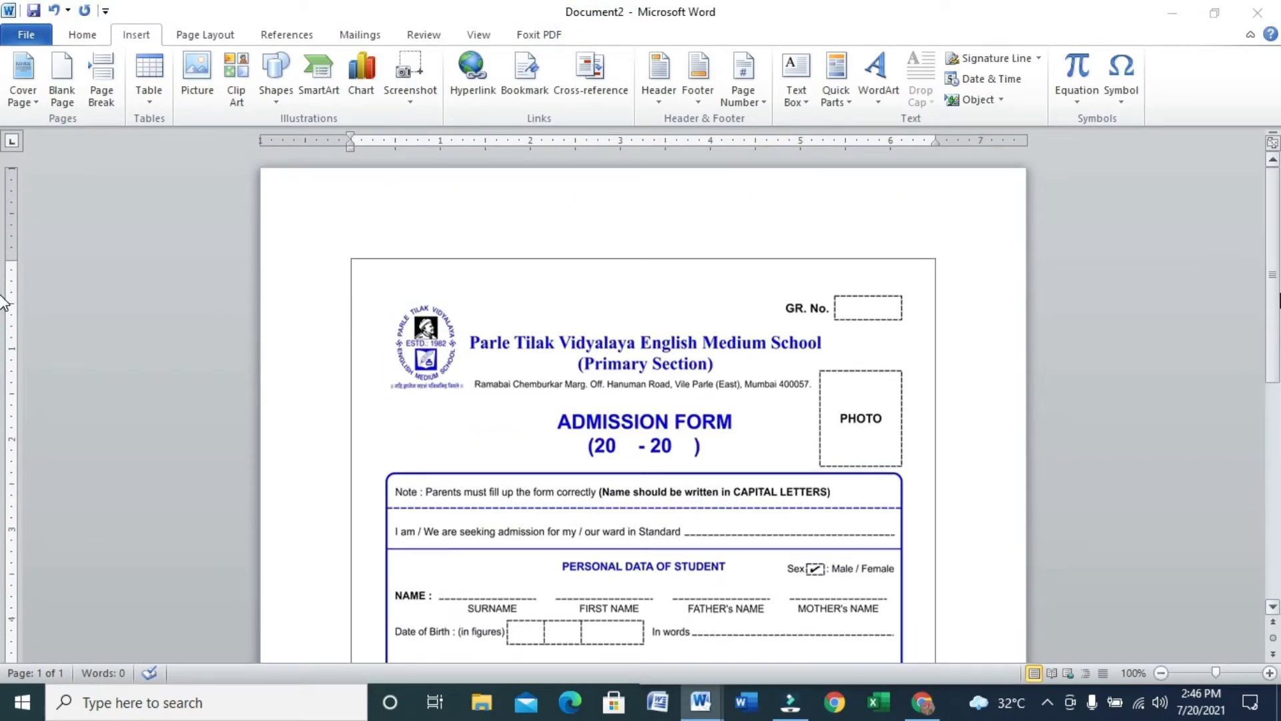
scroll(2, 304, "down", 1)
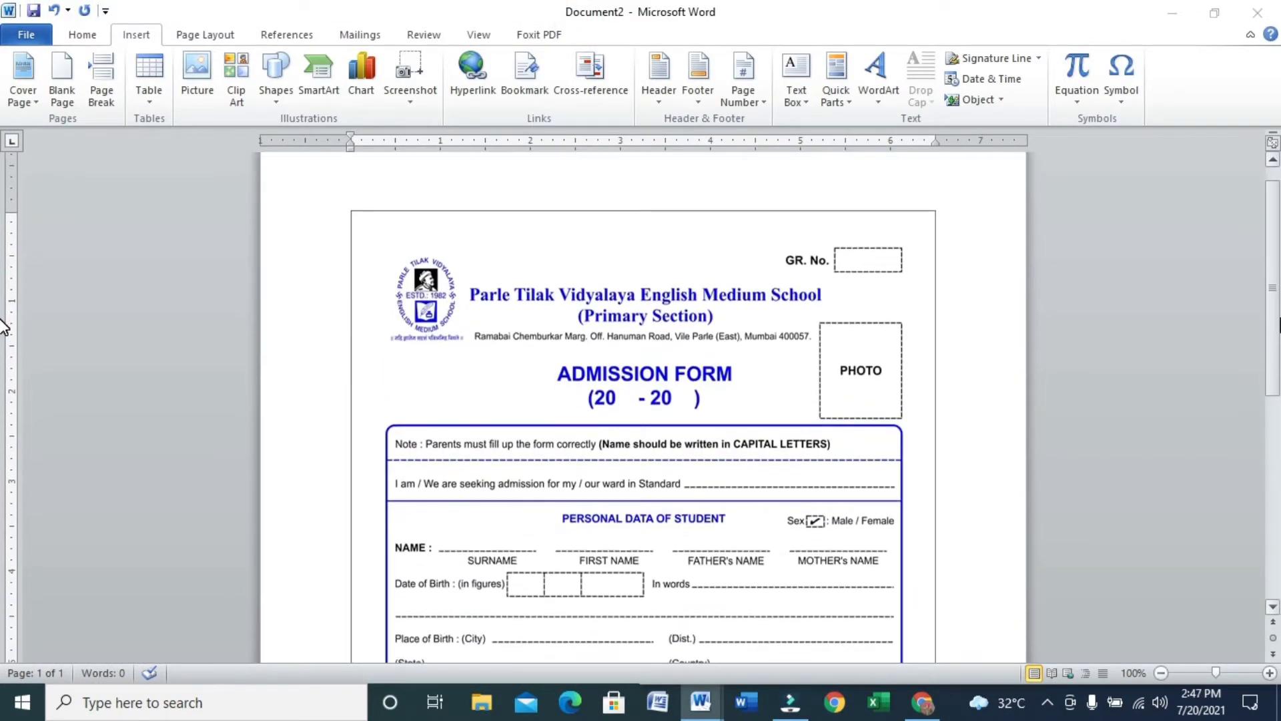
scroll(2, 327, "down", 2)
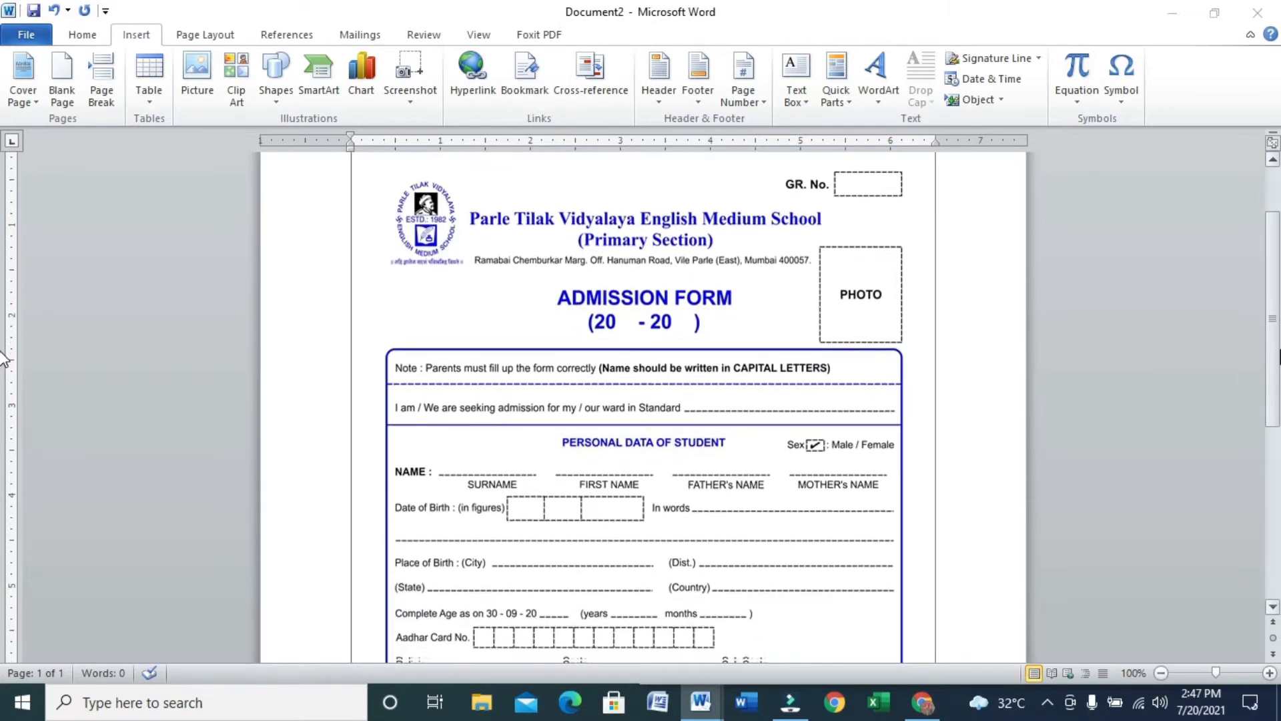
scroll(2, 313, "up", 3)
scroll(2, 320, "down", 2)
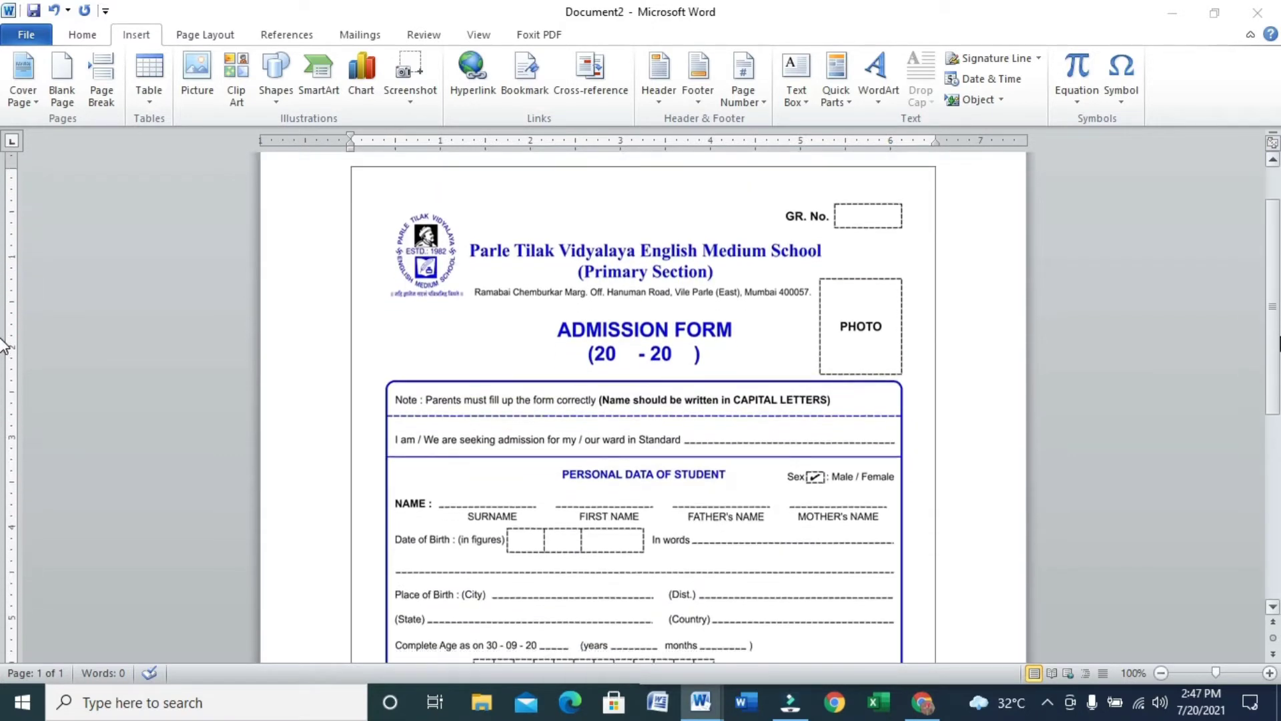
scroll(2, 343, "down", 2)
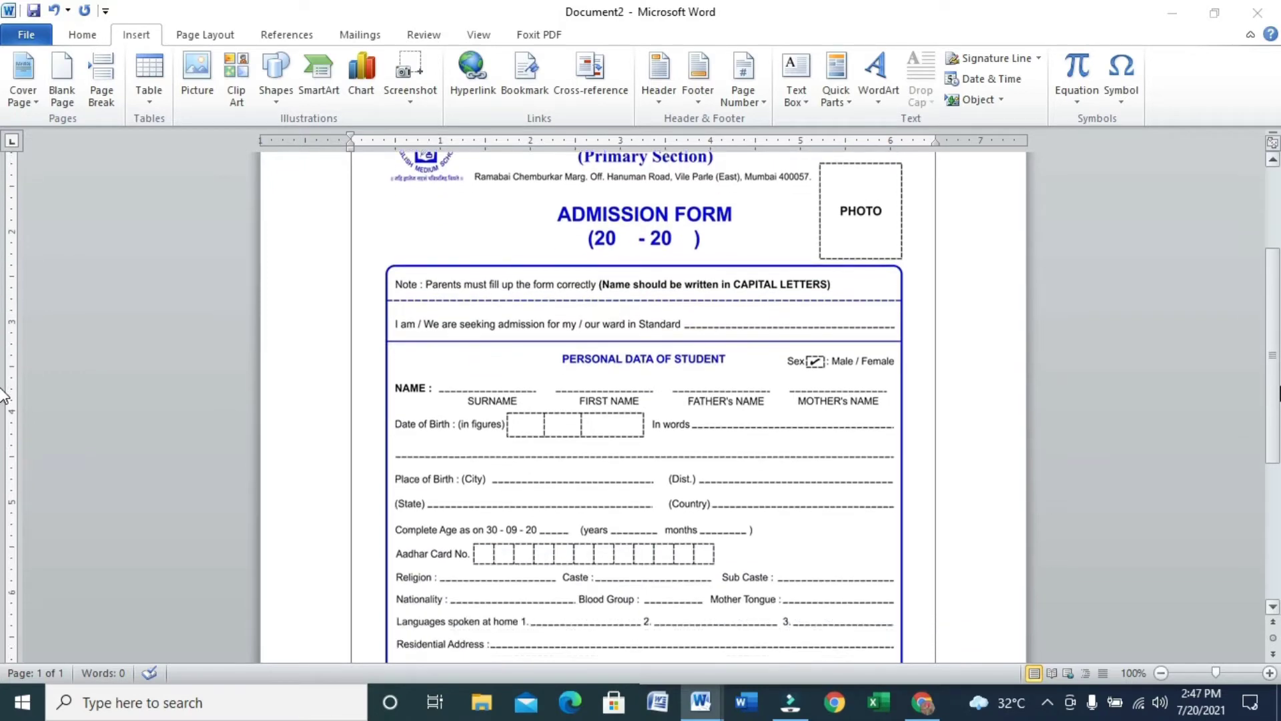
scroll(2, 334, "up", 3)
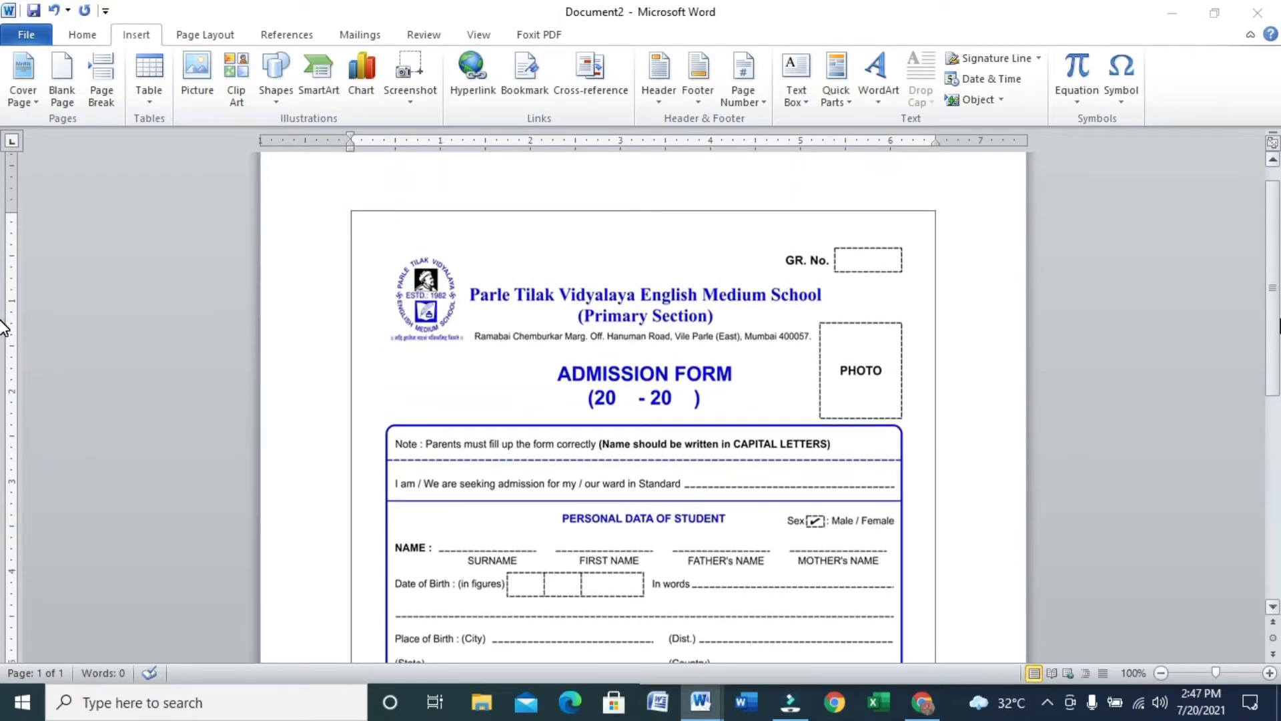
scroll(3, 327, "down", 1)
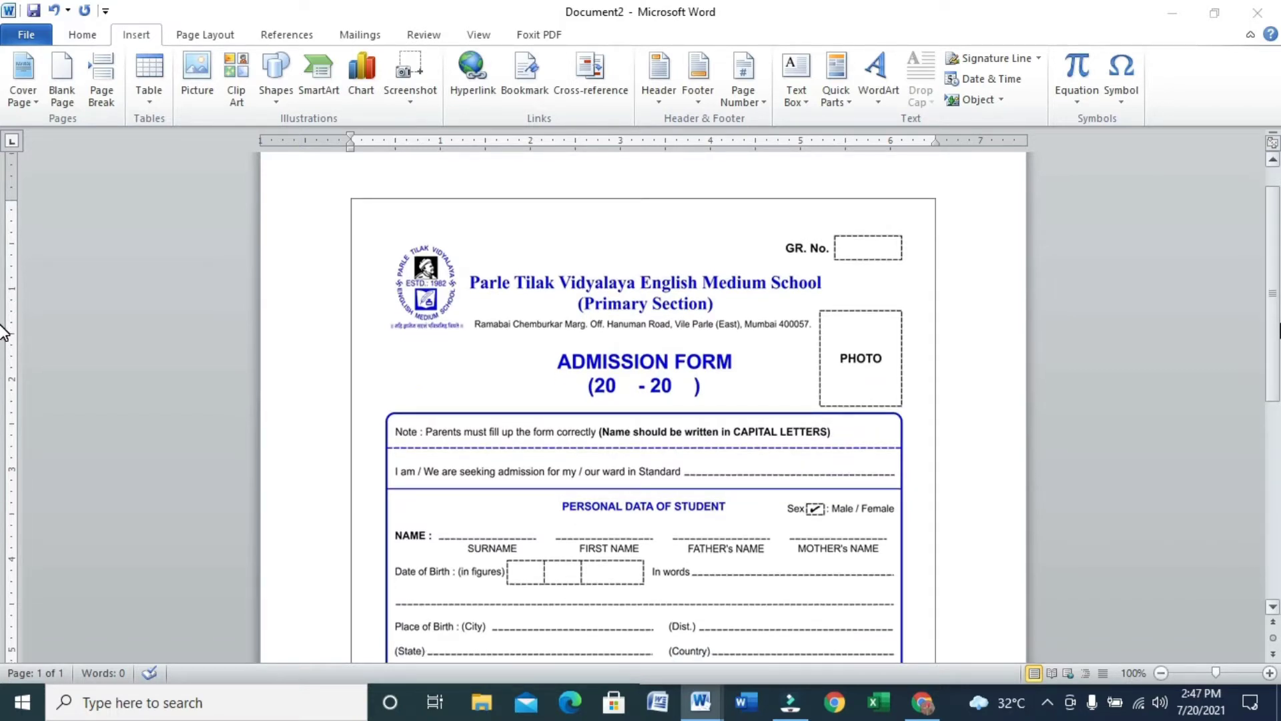
Place the sample form's window beside the blank document and bring the form's full content width into view.
left_click(873, 251)
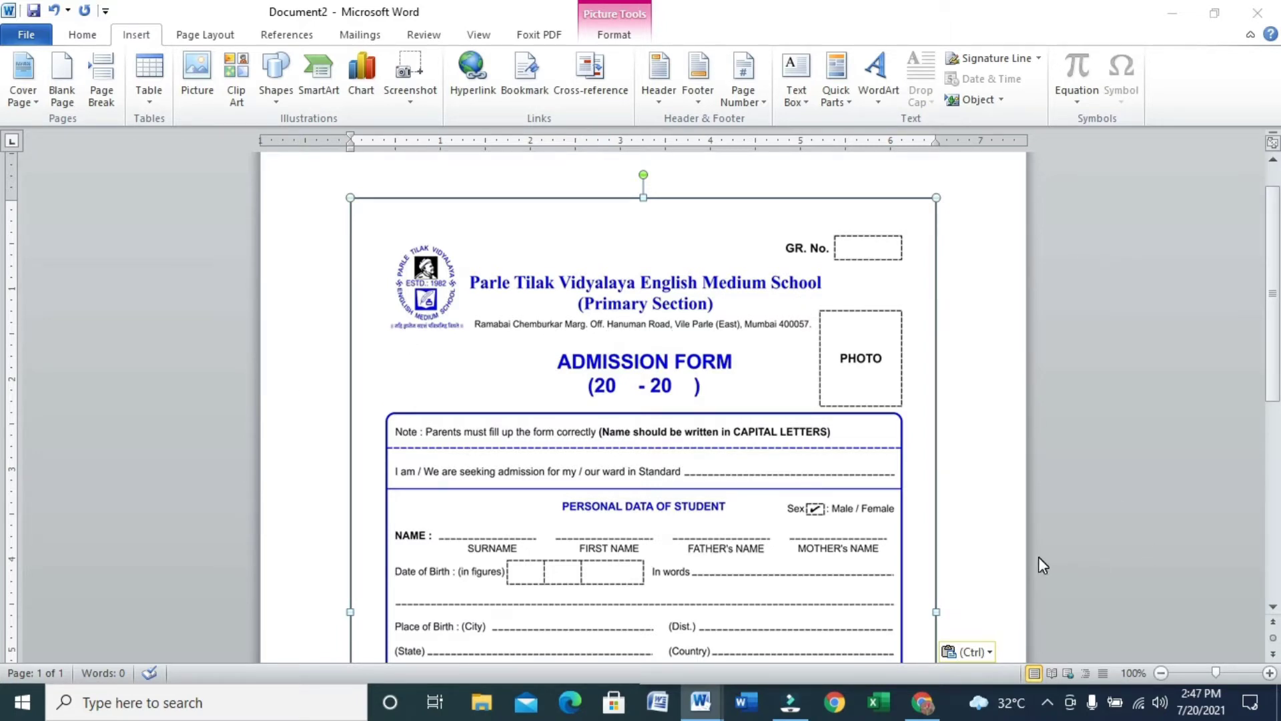
key("super+Left")
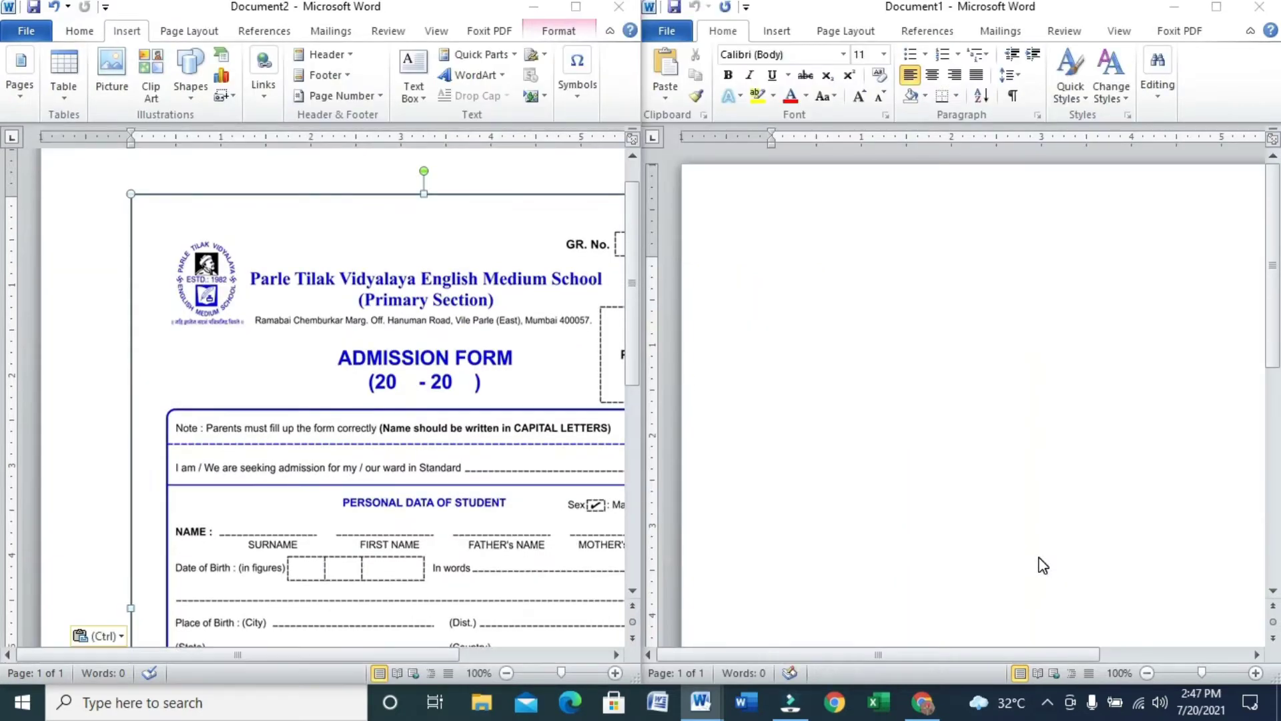
left_click(612, 656)
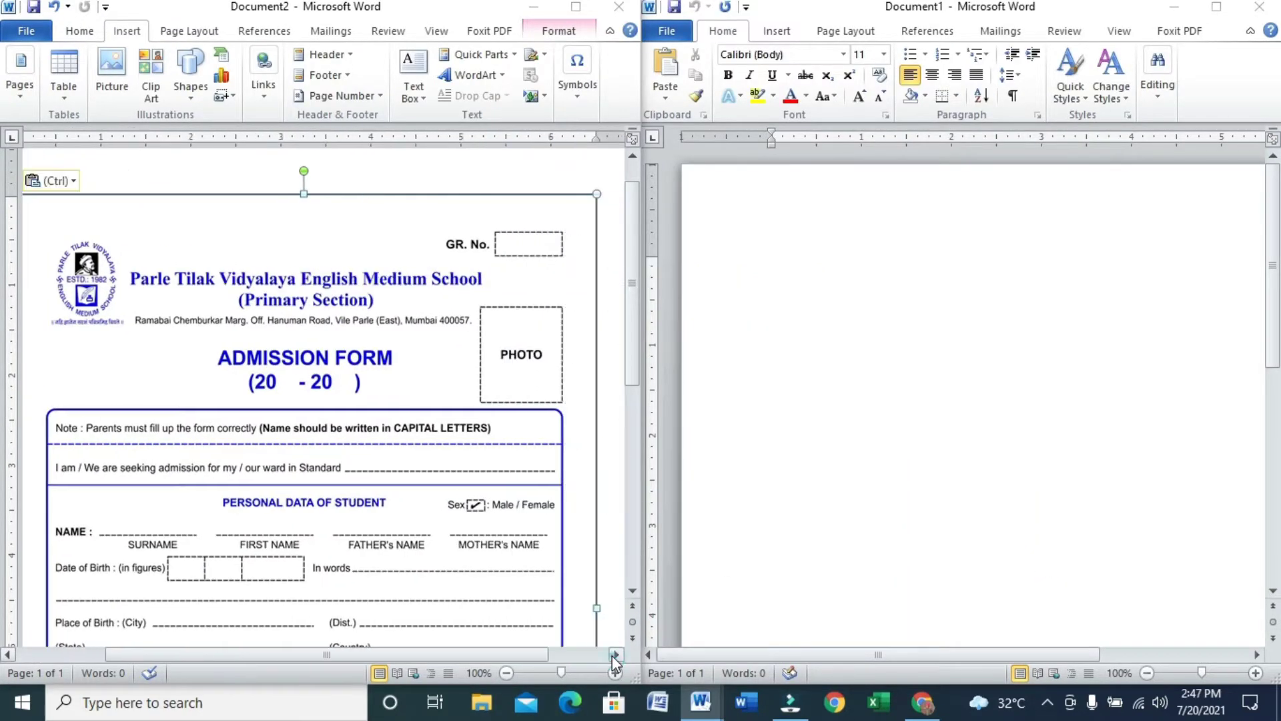
left_click(7, 655)
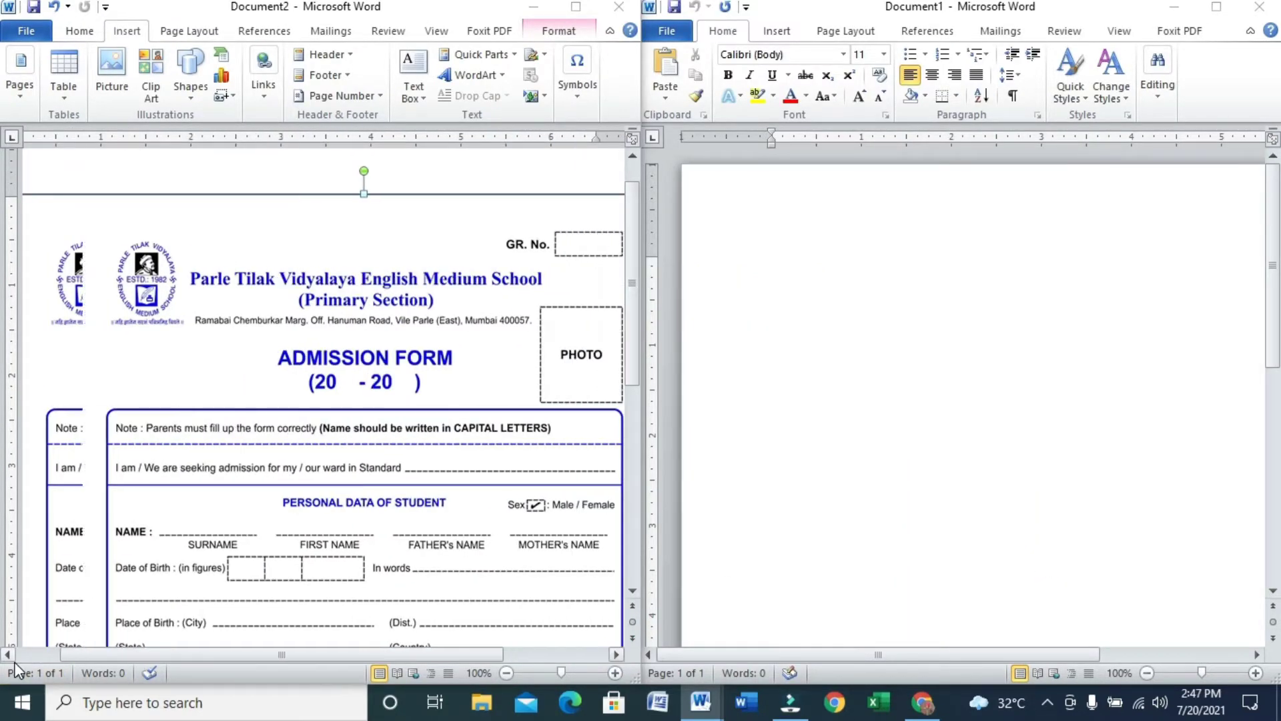
left_click(309, 650)
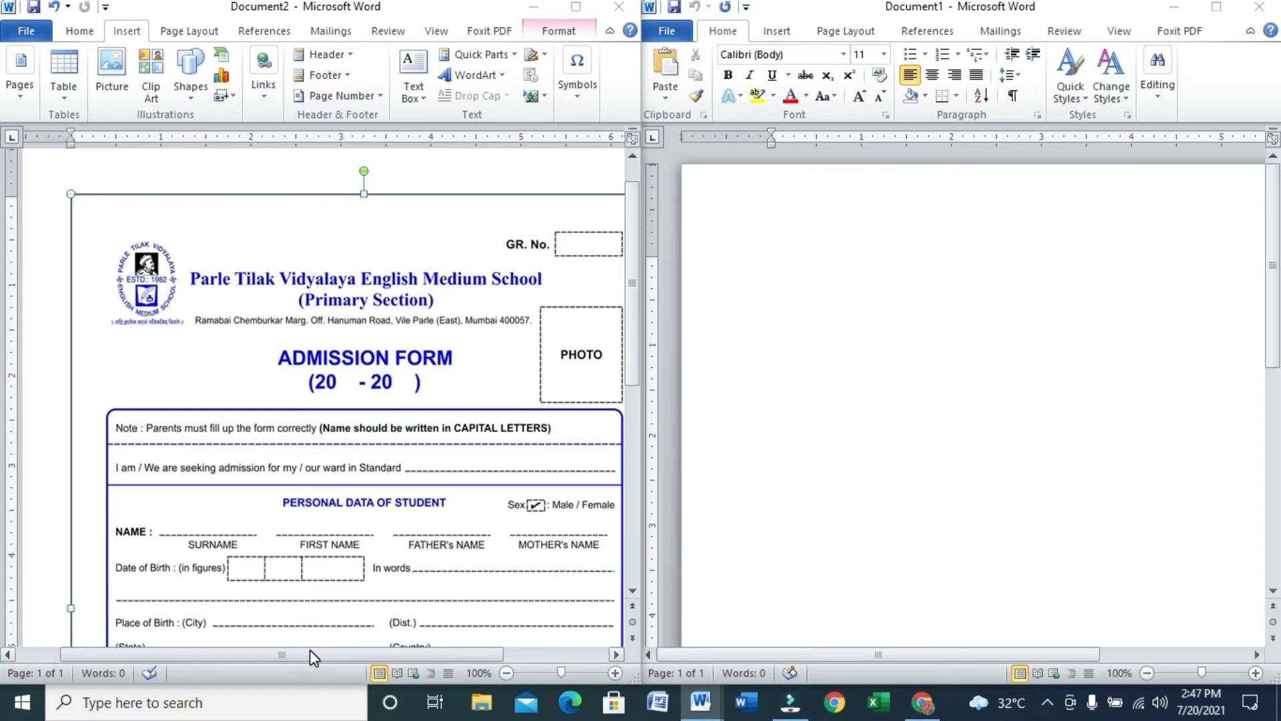
left_click_drag(310, 650, 319, 648)
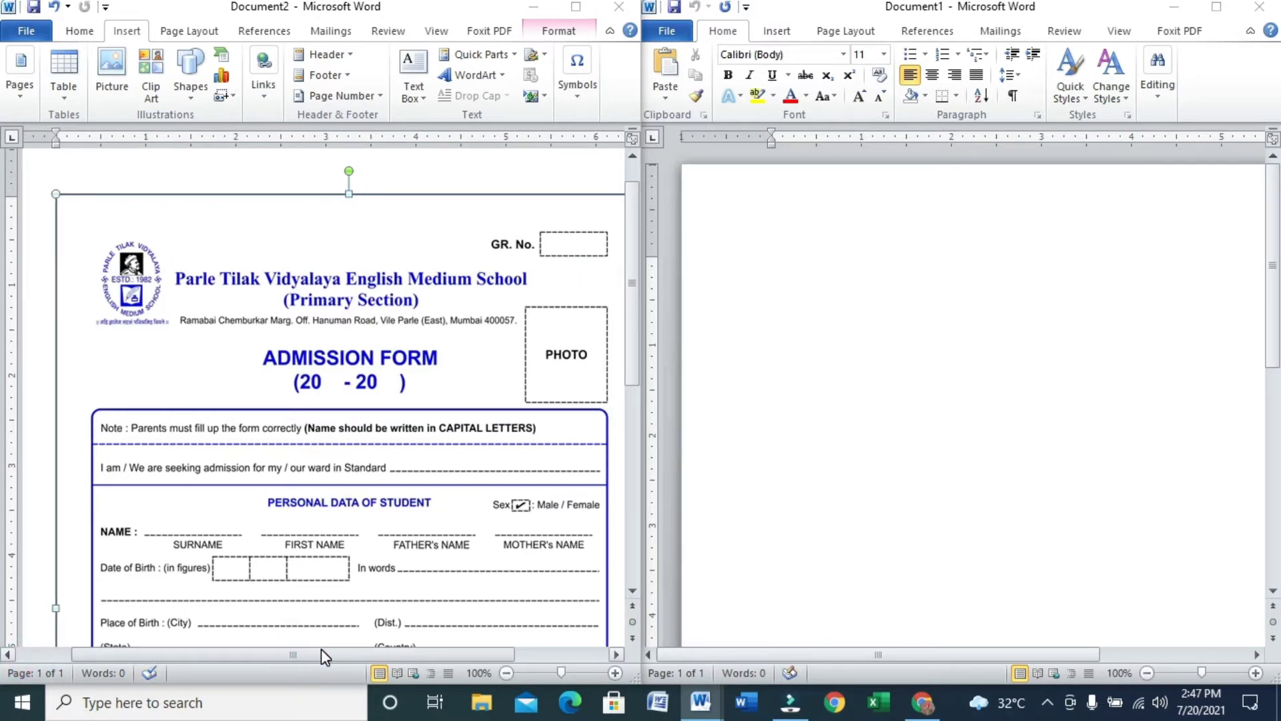
left_click_drag(391, 659, 401, 658)
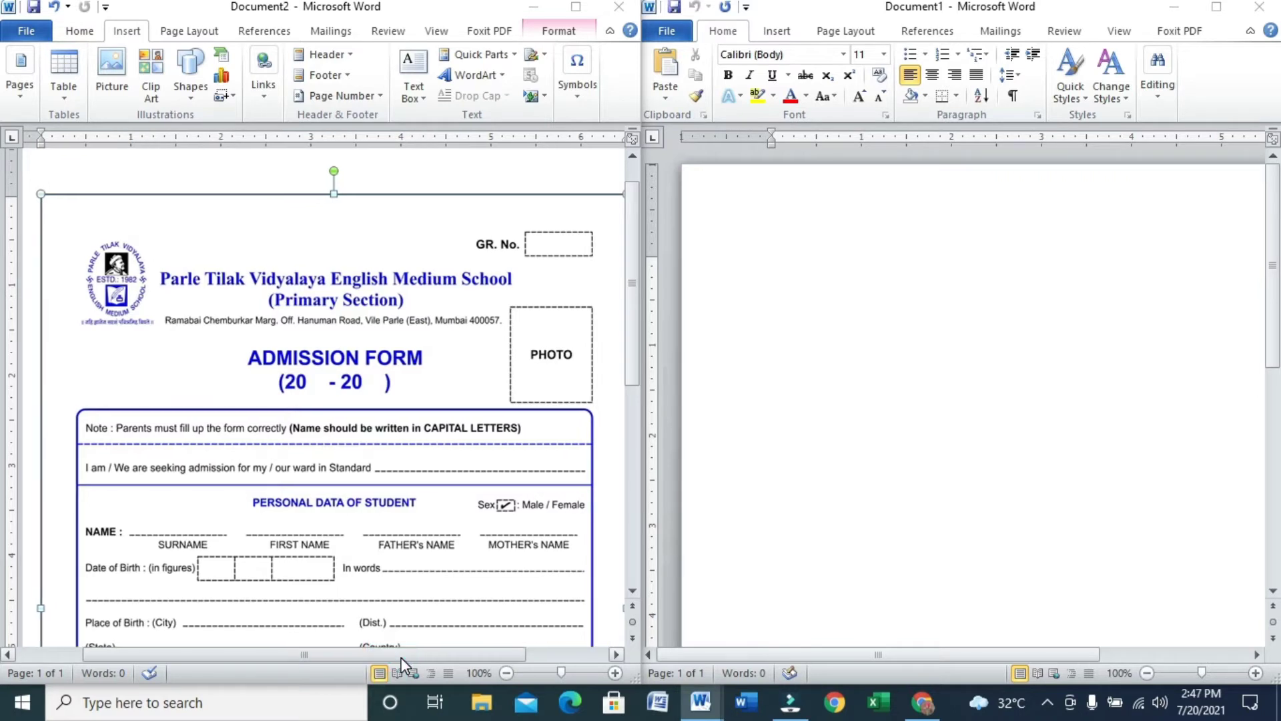
Enter the school name "Learn it very easy" as the first line of the blank document.
left_click(887, 231)
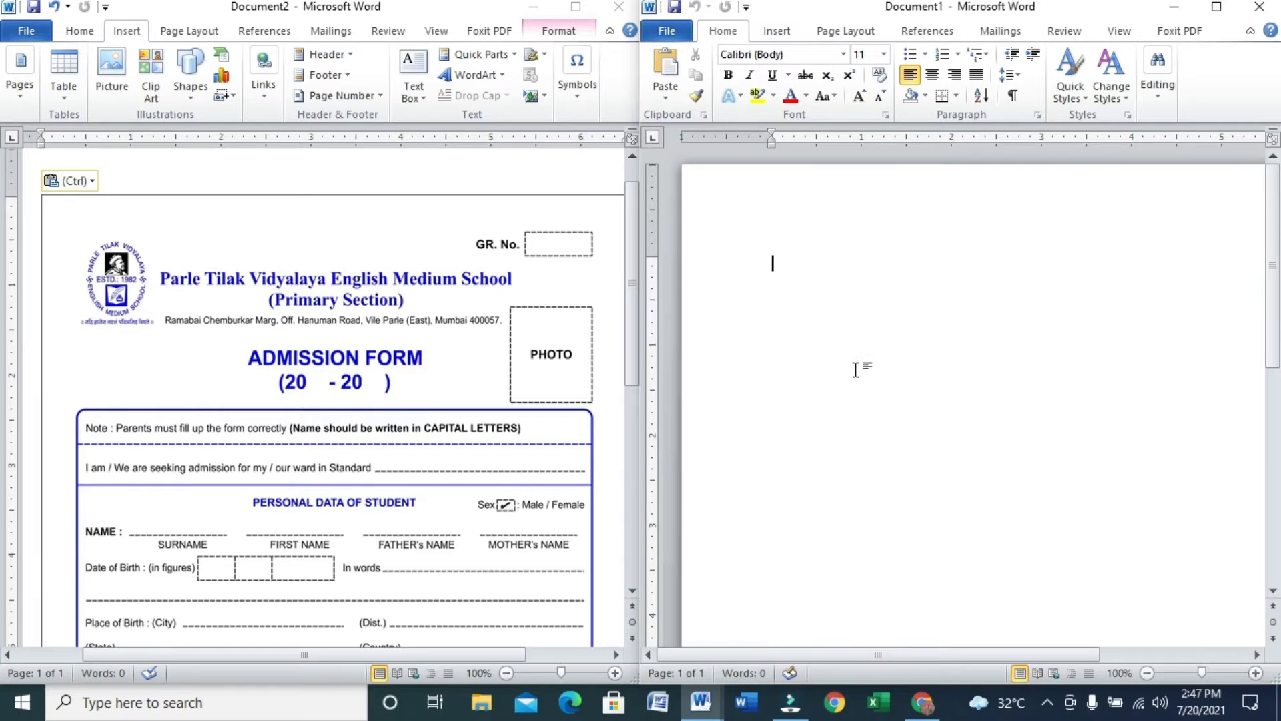
type("learn it ve")
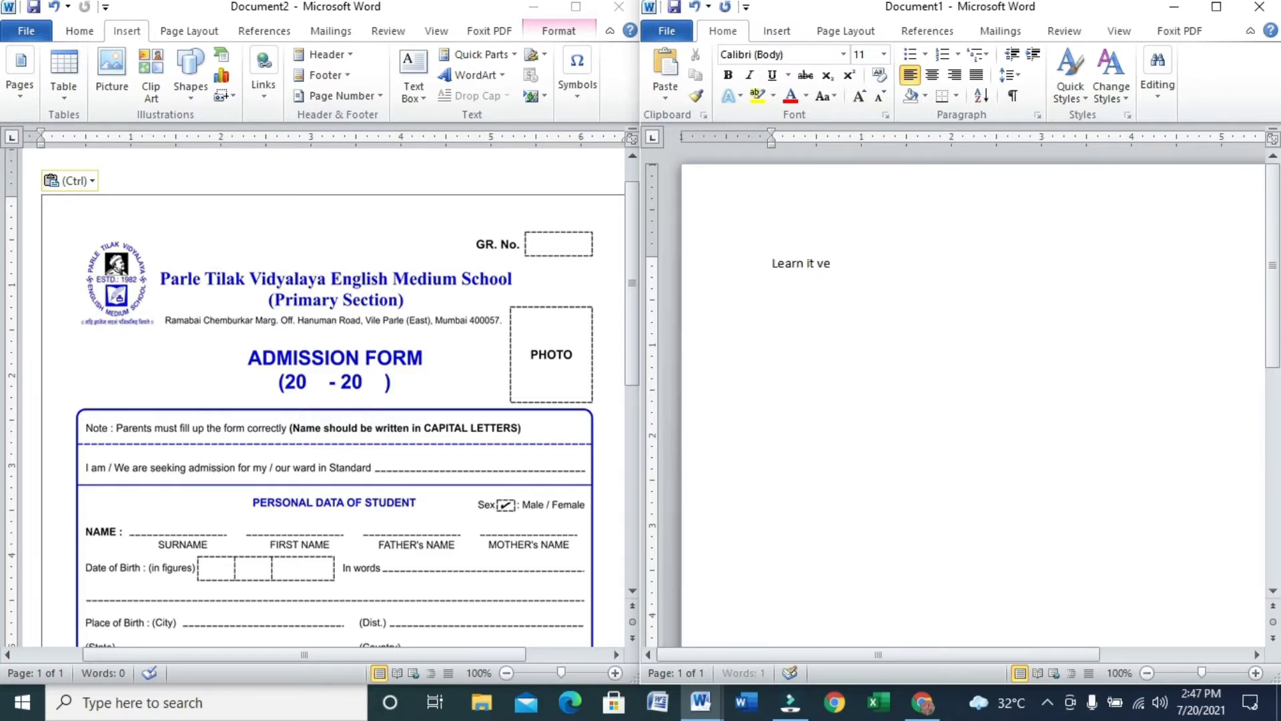
type("r easy")
key("Left")
key("Left")
key("Left")
key("Left")
type("y")
key("BackSpace")
key("BackSpace")
type("y")
Add a second line below the school name with the label "Address:-" followed by the school's postal address.
left_click(905, 274)
key("Return")
type("Address:-")
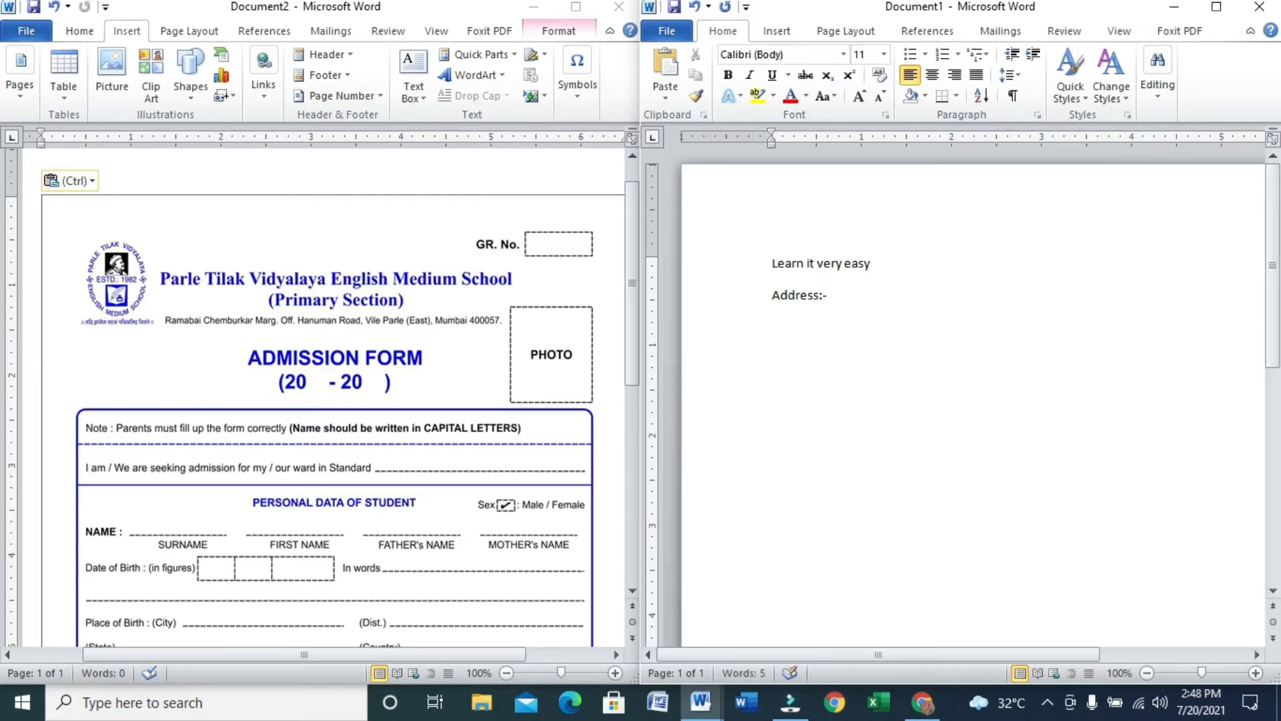
type(" Gandhi Marg , near ")
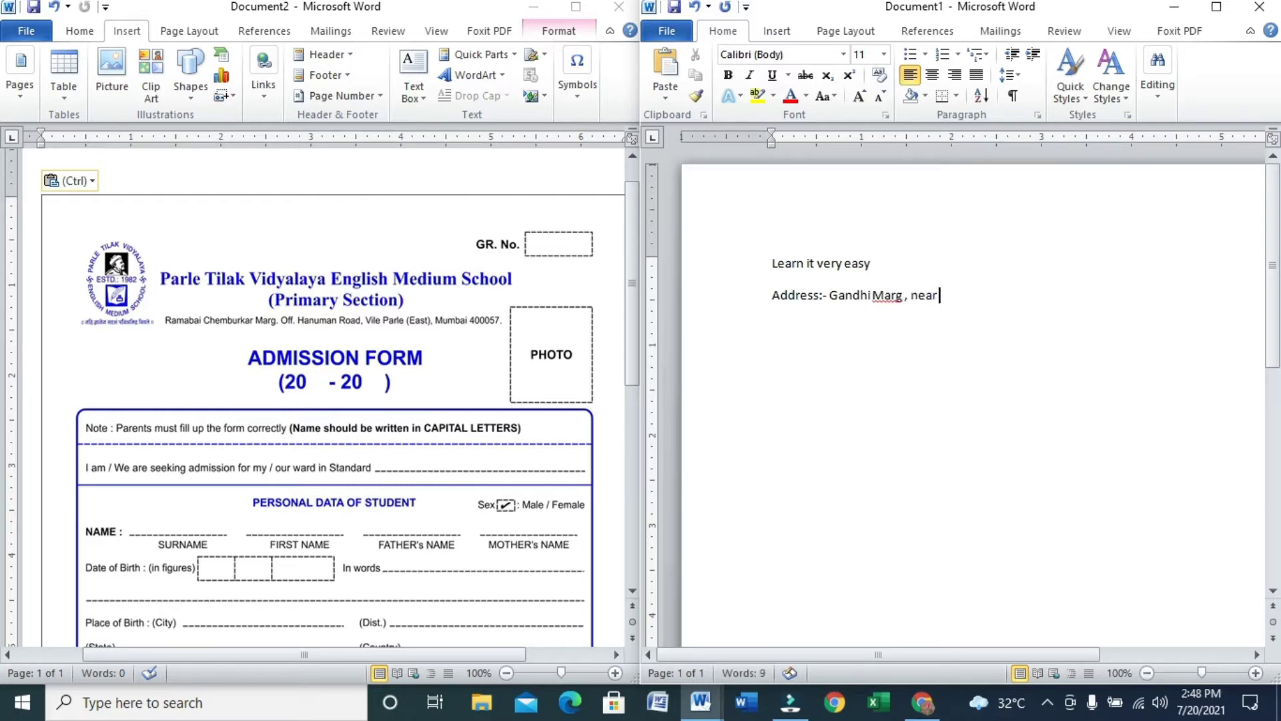
type("post office")
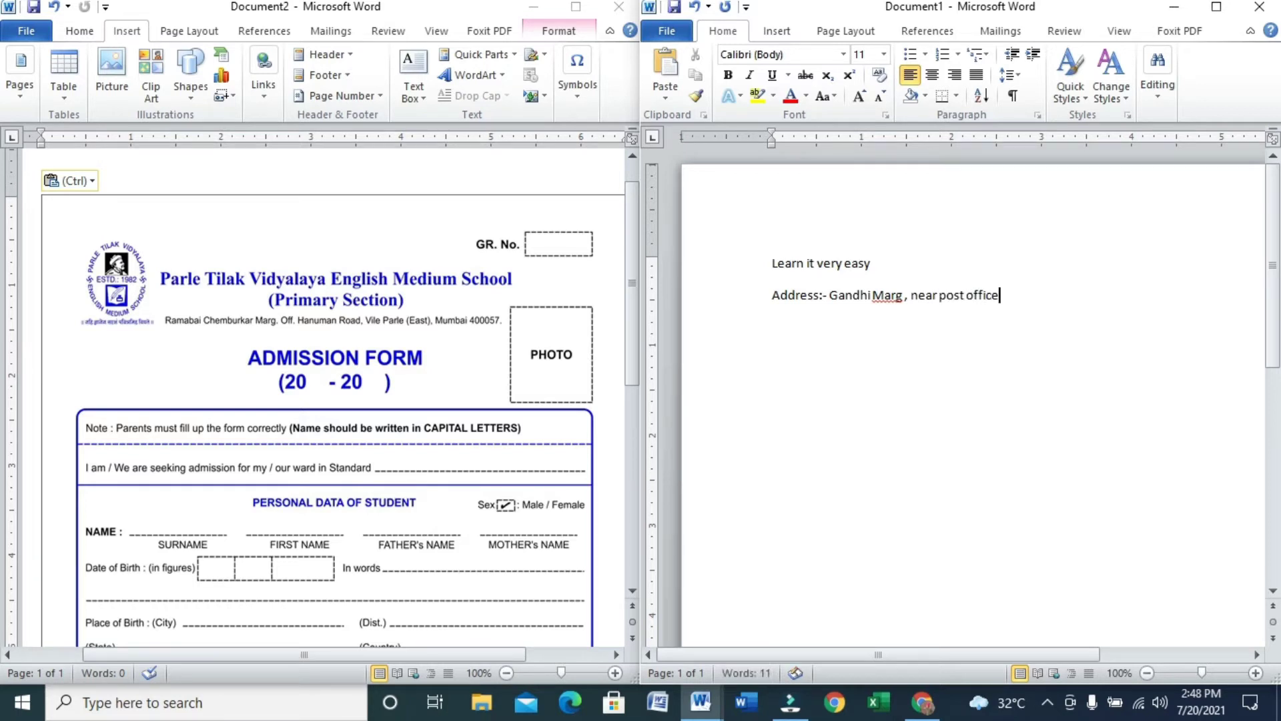
type(", building number ")
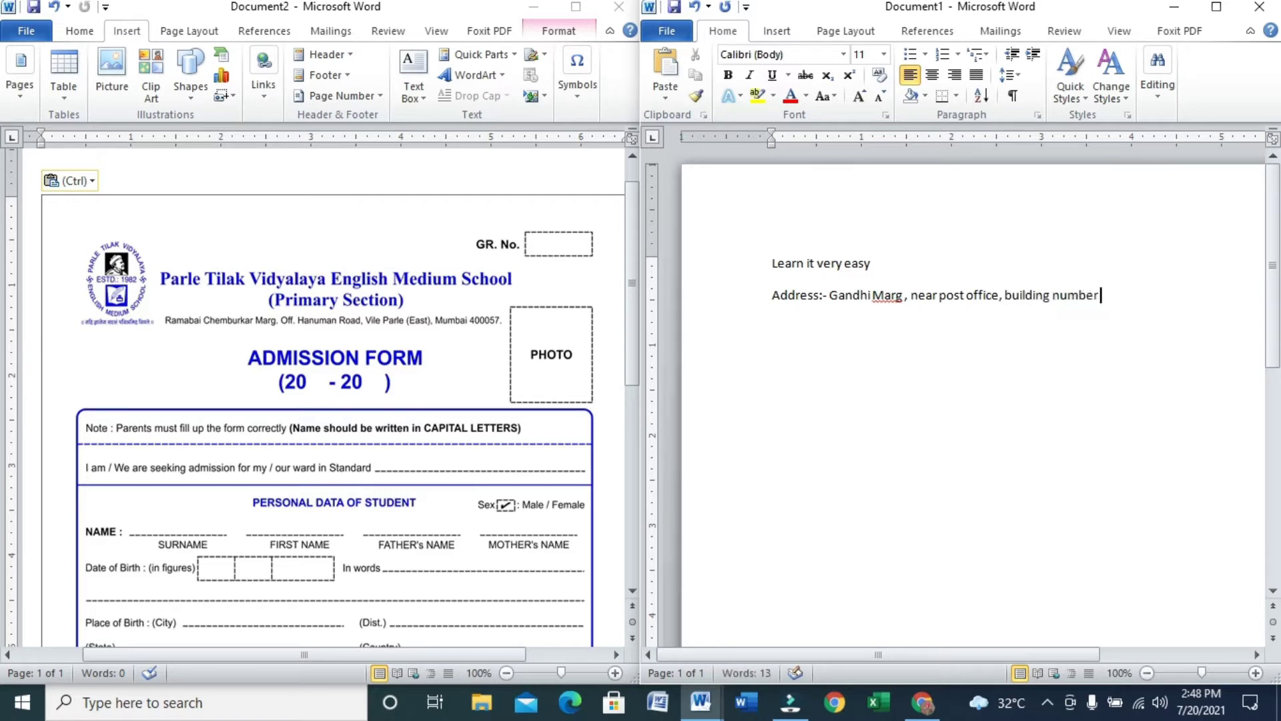
type("2. 1st")
key("ctrl+z")
type("flore")
type(", Delhi")
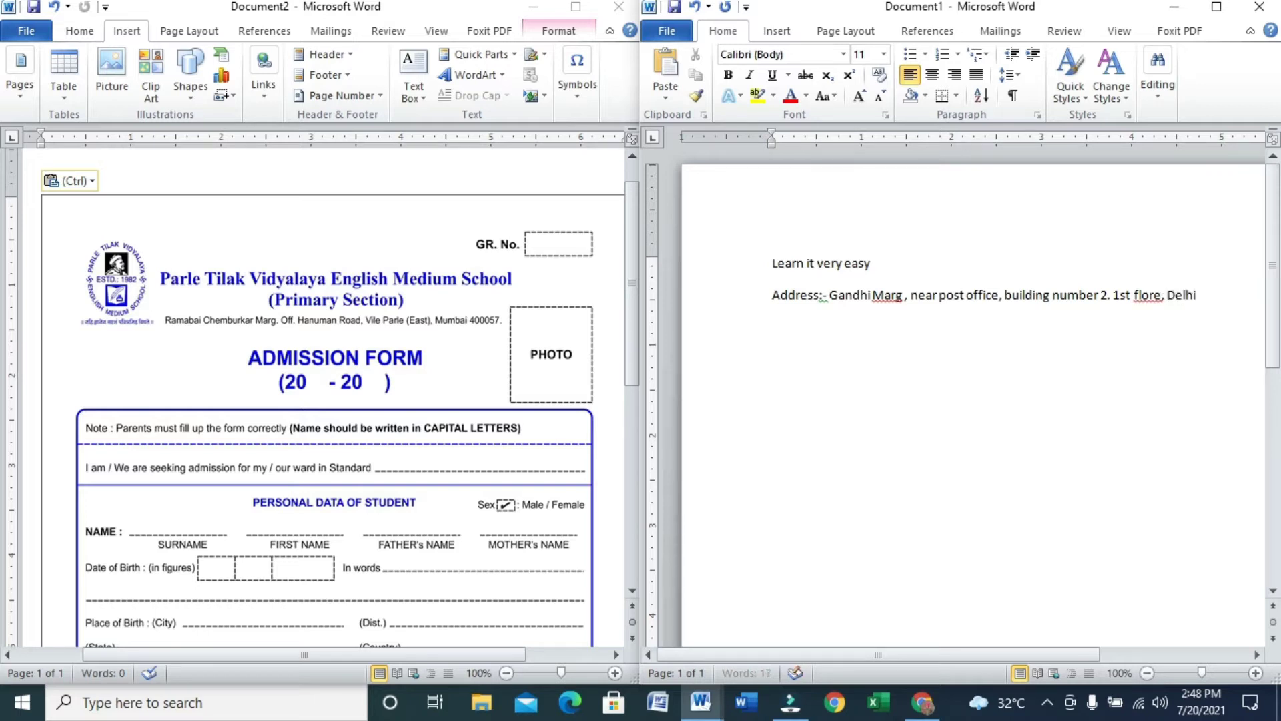
type("-6")
Add the title line "ADMISSION FORM" below the address, followed by the spaced year line "(20 - 20 )".
key("Return")
type("ADMISSION FORM")
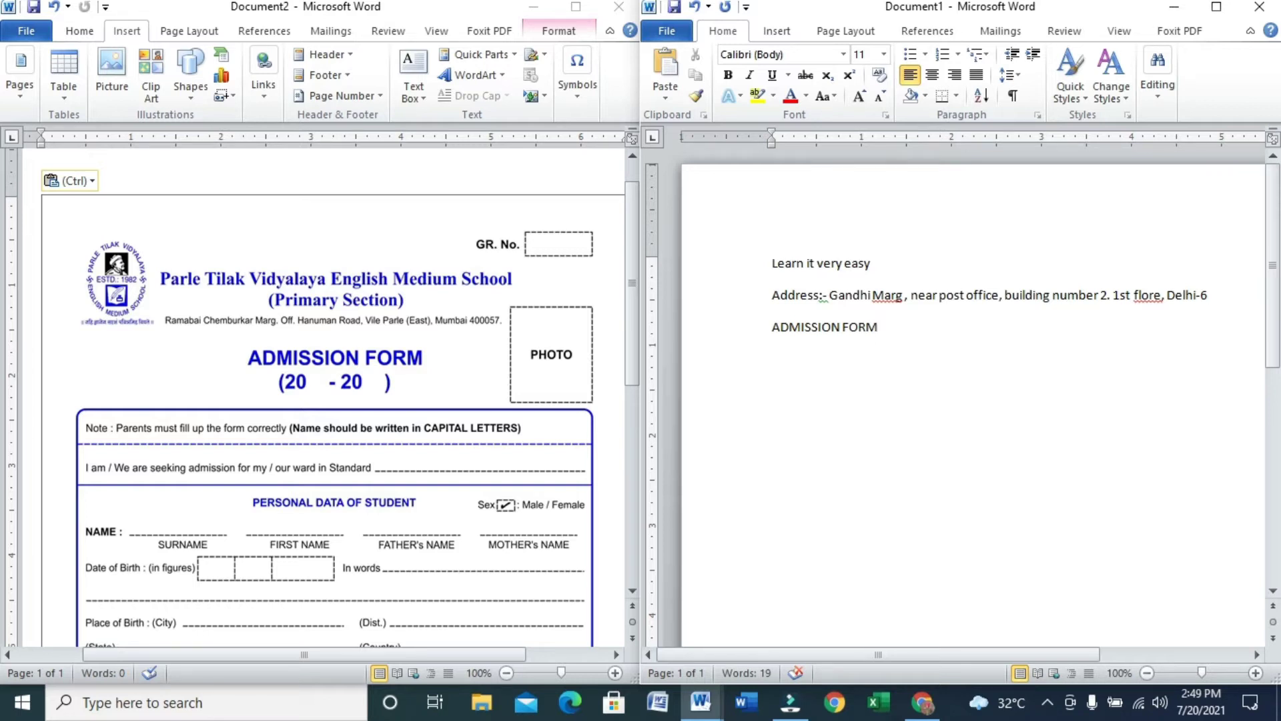
key("Return")
type("(20   -   20  )")
key("BackSpace")
type(")")
Add the line "Note: Parents must fill up the form correctly ( Name should be written in CAPITAL LETTERS)" below the year line.
left_click_drag(1275, 311, 1276, 340)
key("Return")
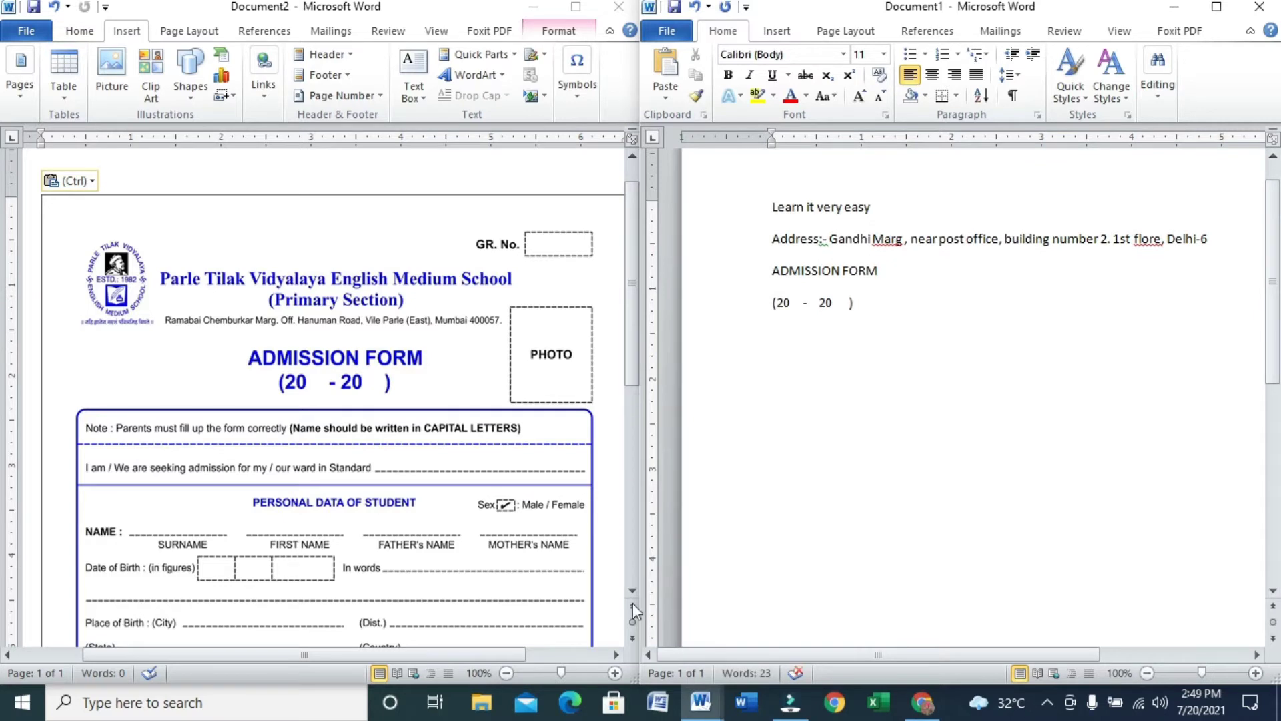
left_click(633, 593)
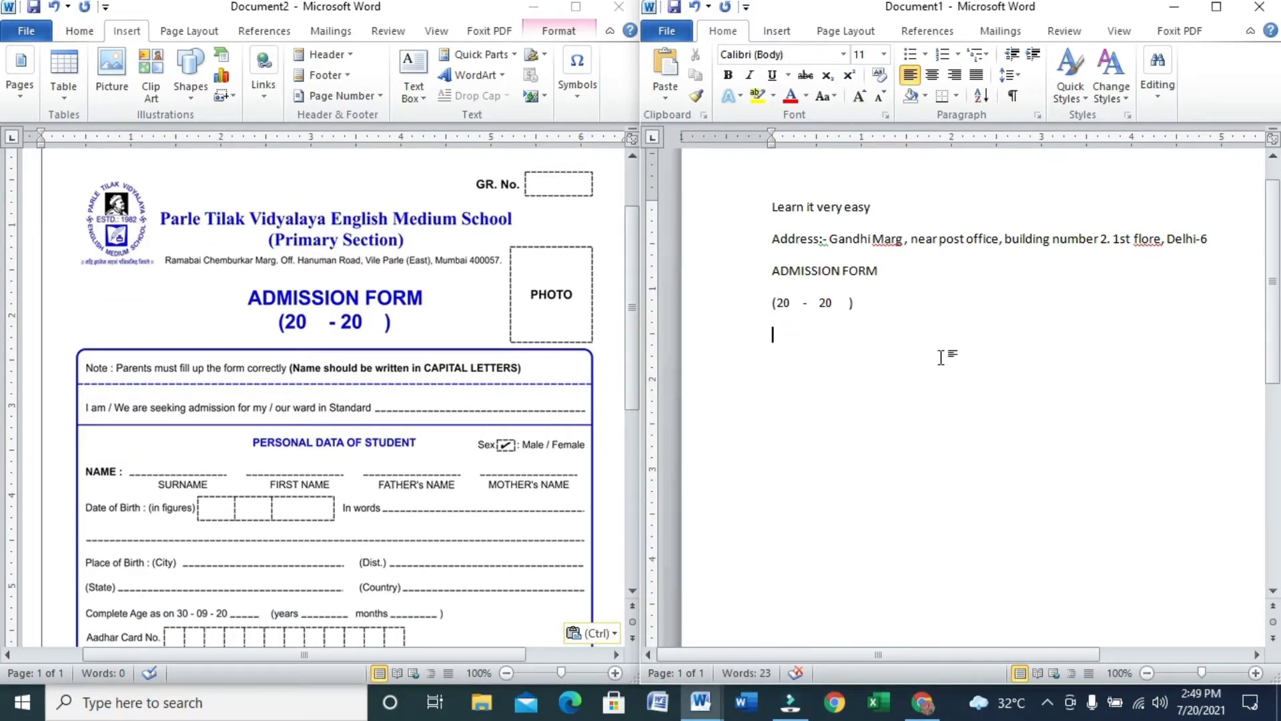
type("ote: Pare")
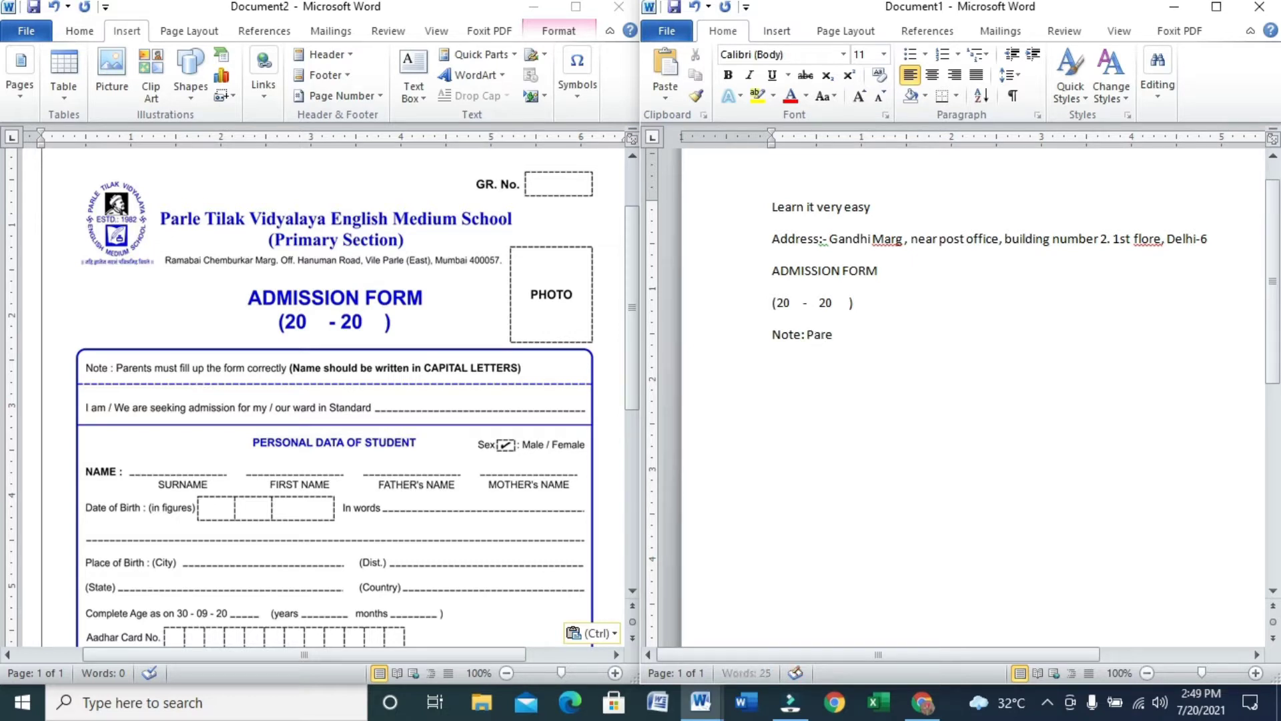
type("nts must fill up the")
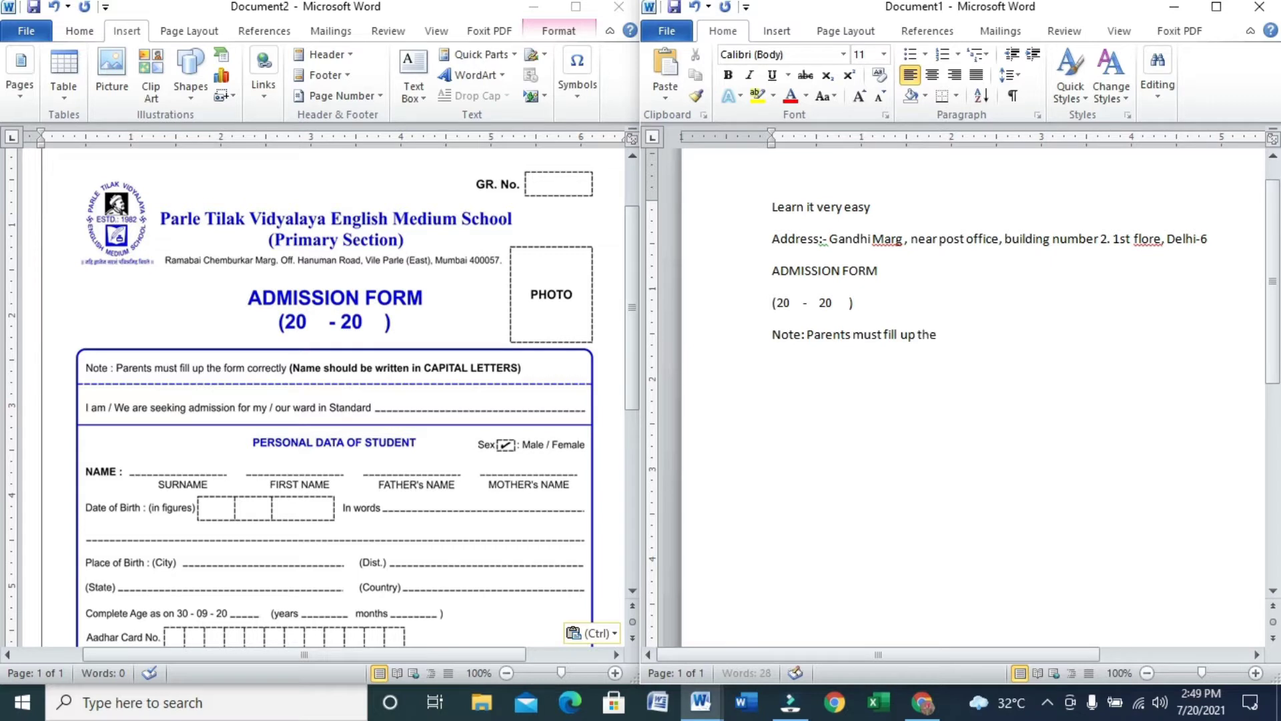
type(" form c")
type("orrent")
type("ctly")
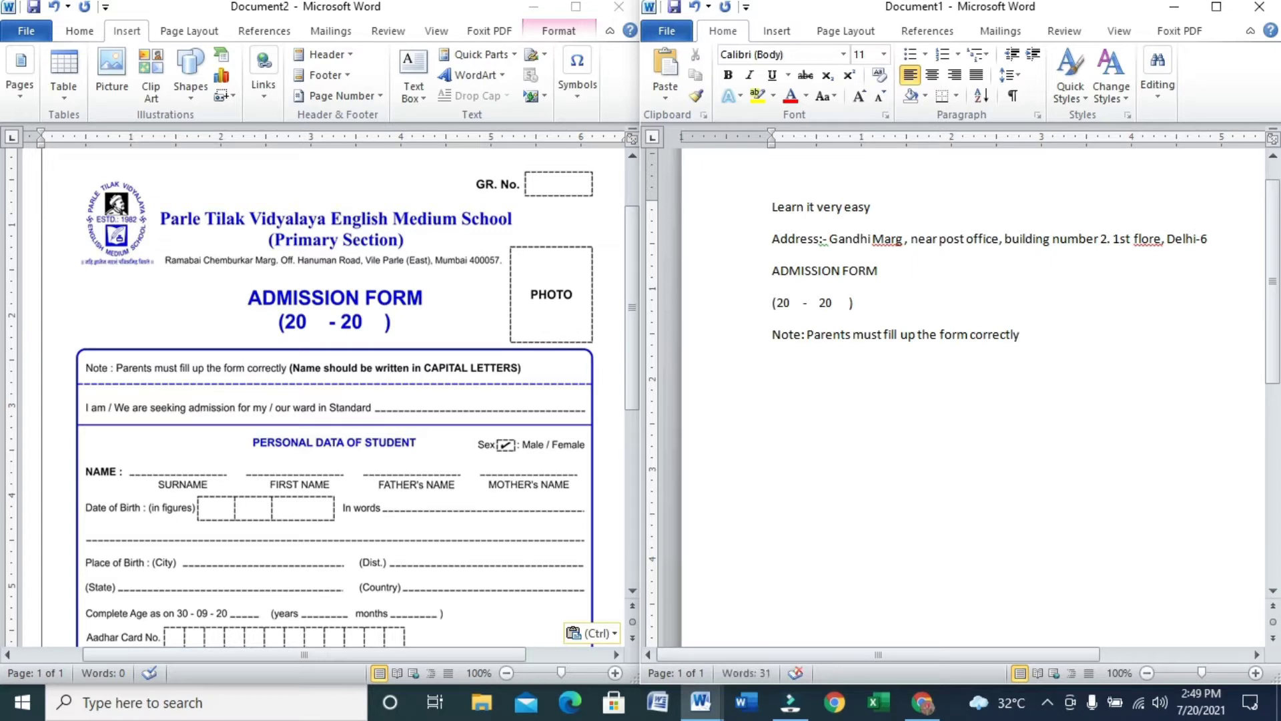
type(" 9")
key("BackSpace")
type("( Name should b")
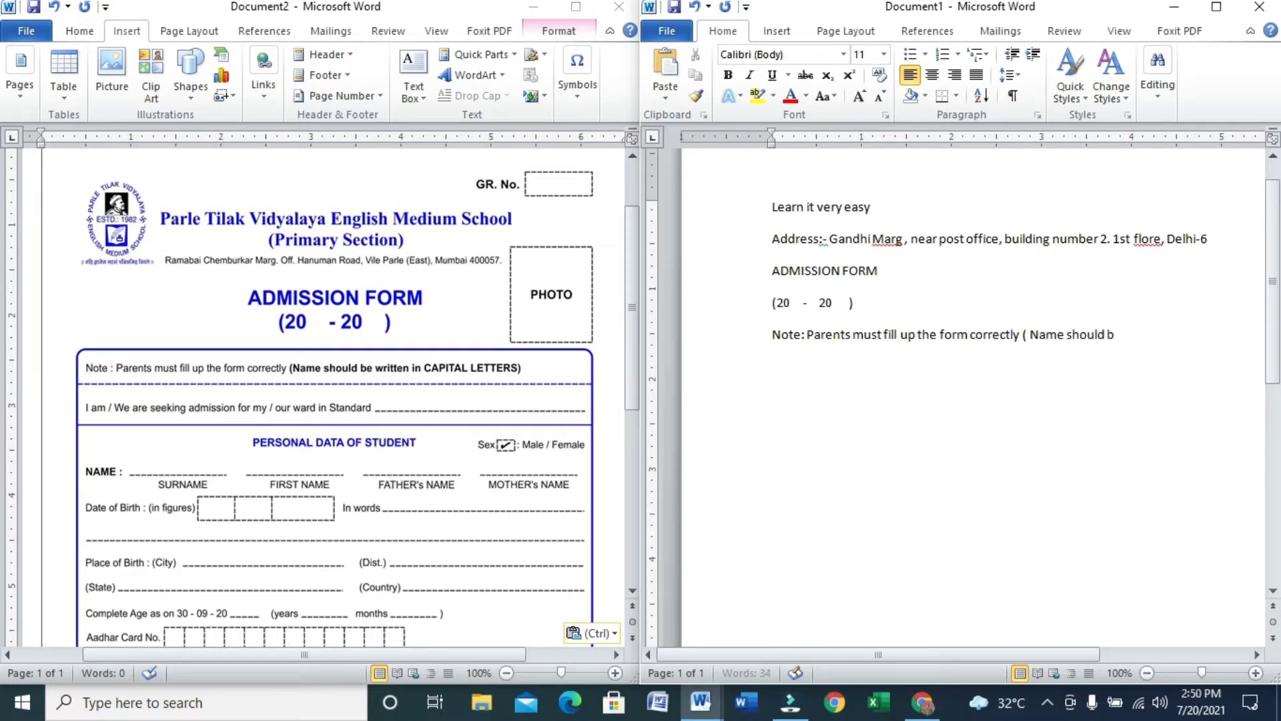
type("e written in CAPITAL")
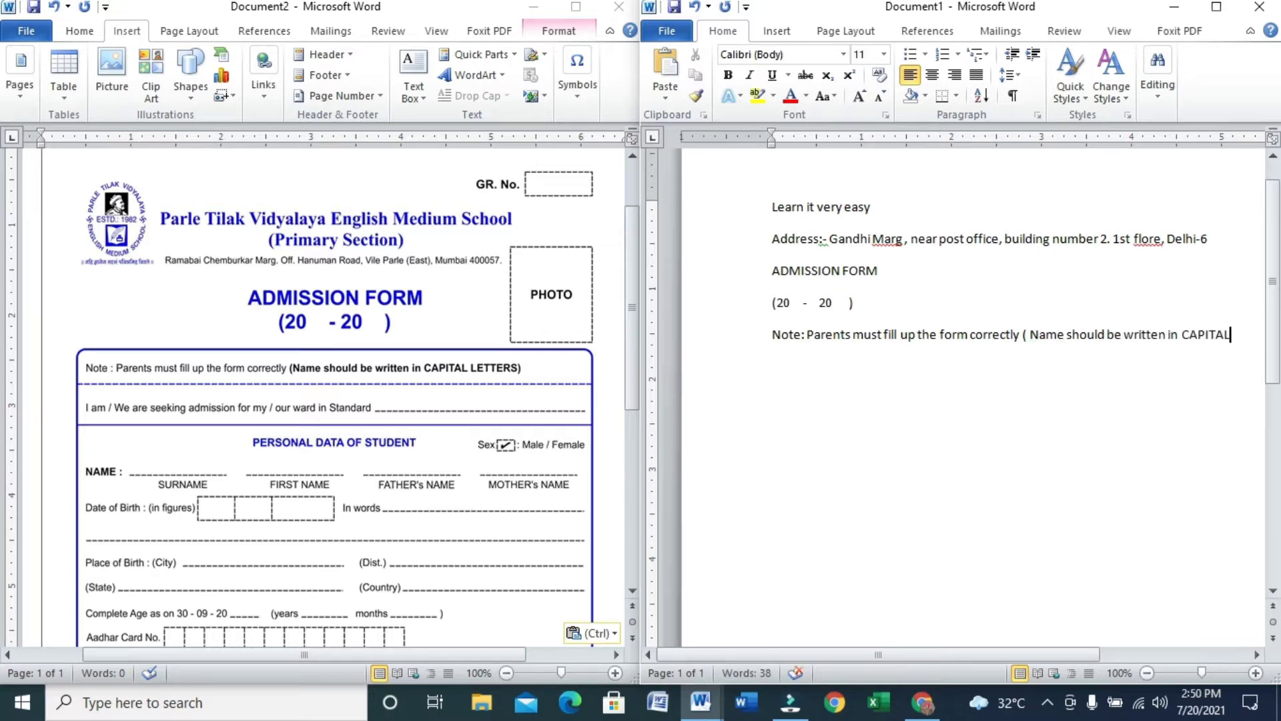
type(" LETEERS")
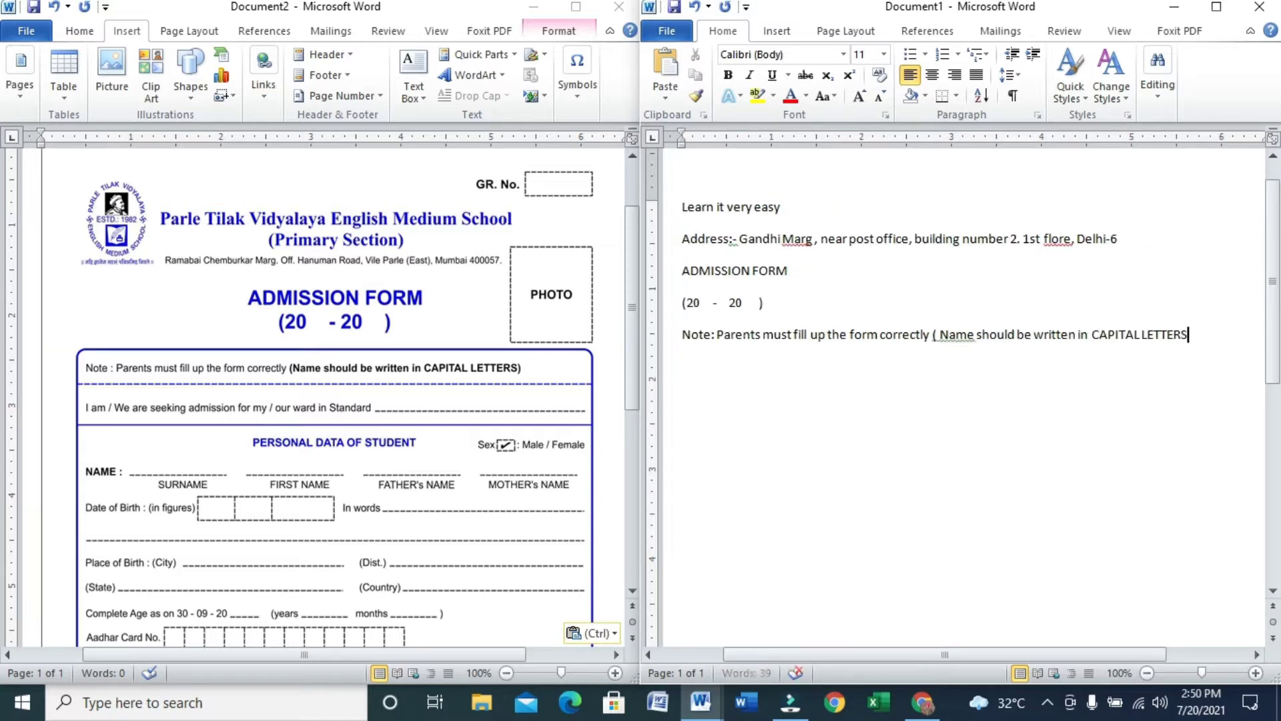
type(")")
Enter a row of hyphens beneath the note and end the line to form a horizontal separator.
type("-------------------------------------------")
type("----------------")
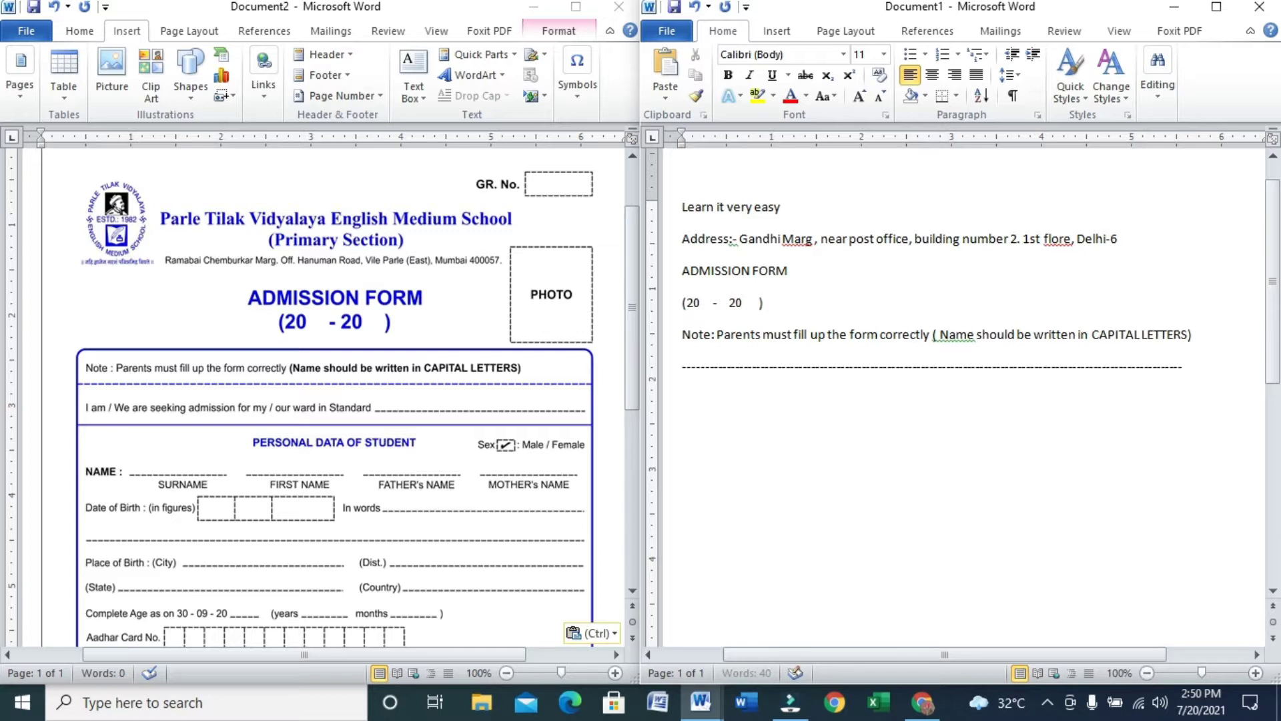
type("---")
key("Return")
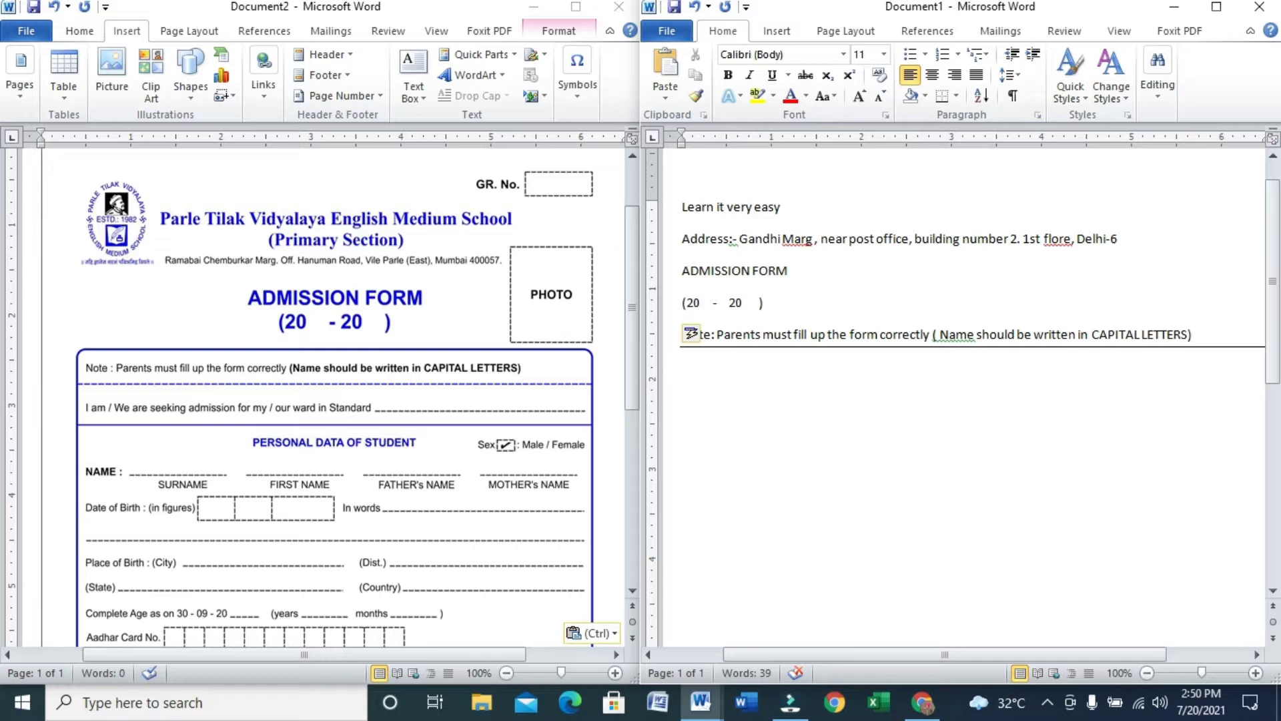
Undo the automatic border conversion and add the line "I am / we are seeking admission for my / our ward in Standard" below the hyphens.
key("ctrl+z")
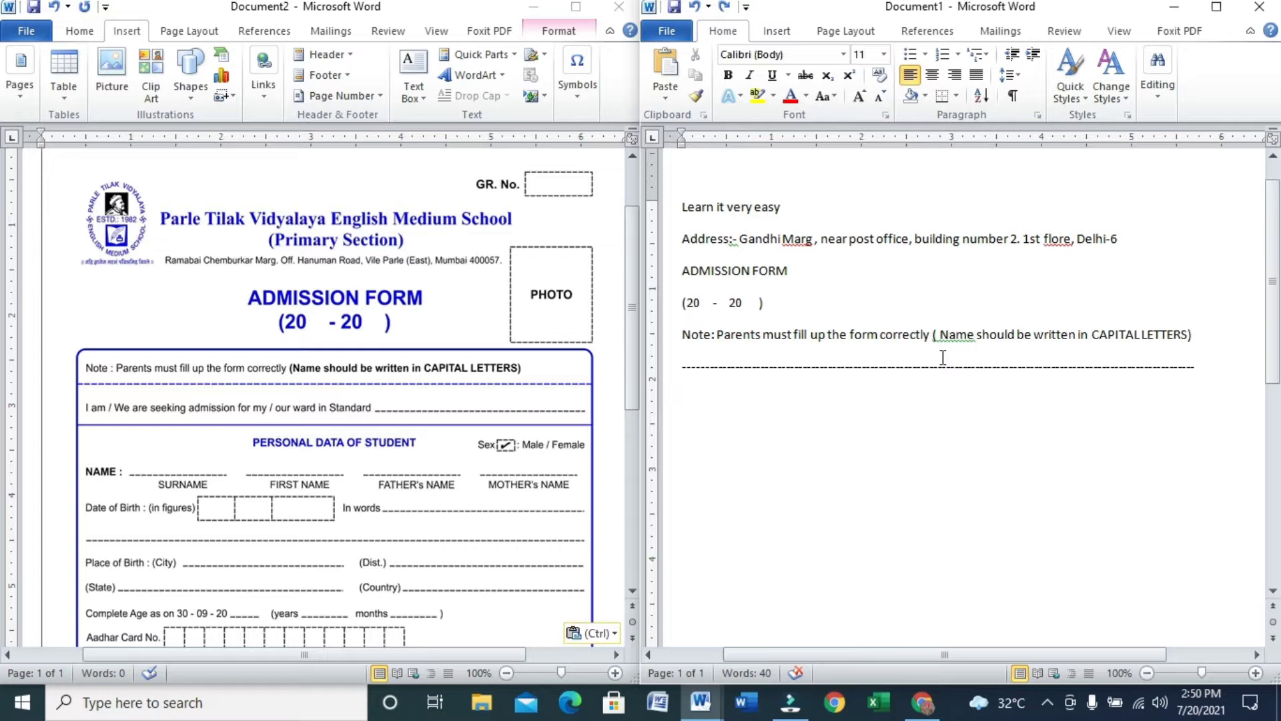
type("I am / we are seeking ad")
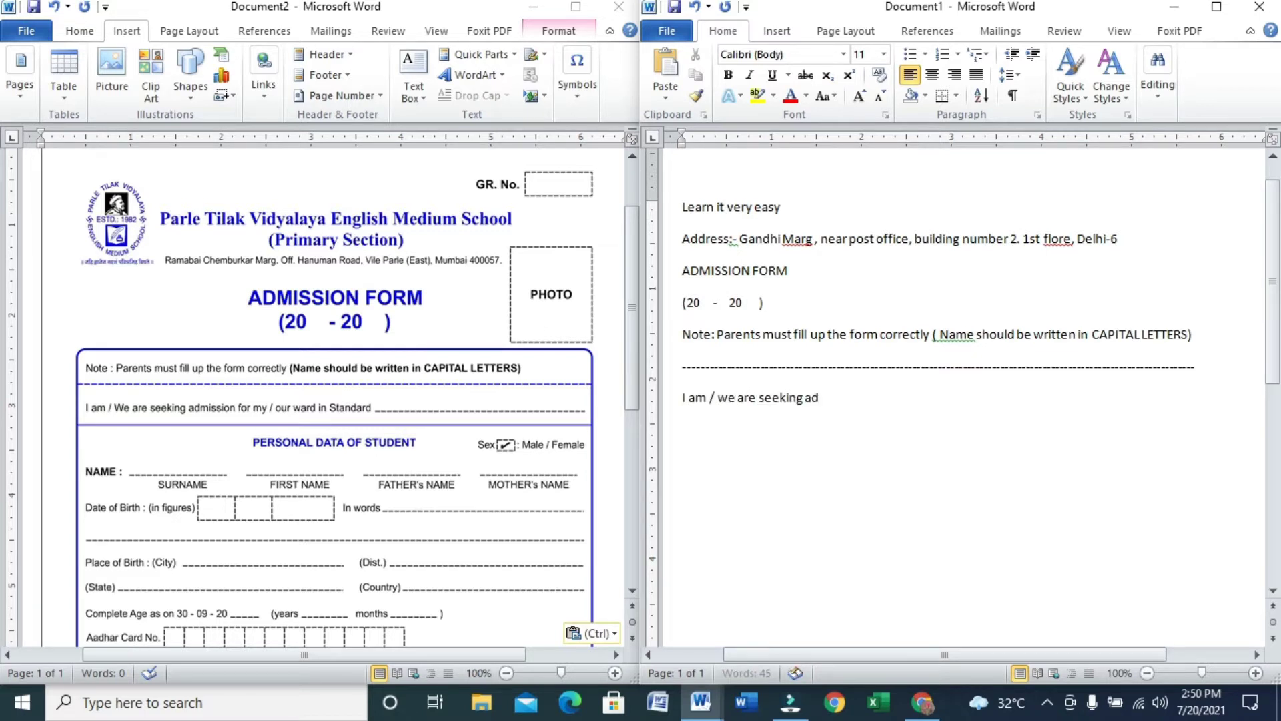
type("mission for my / our")
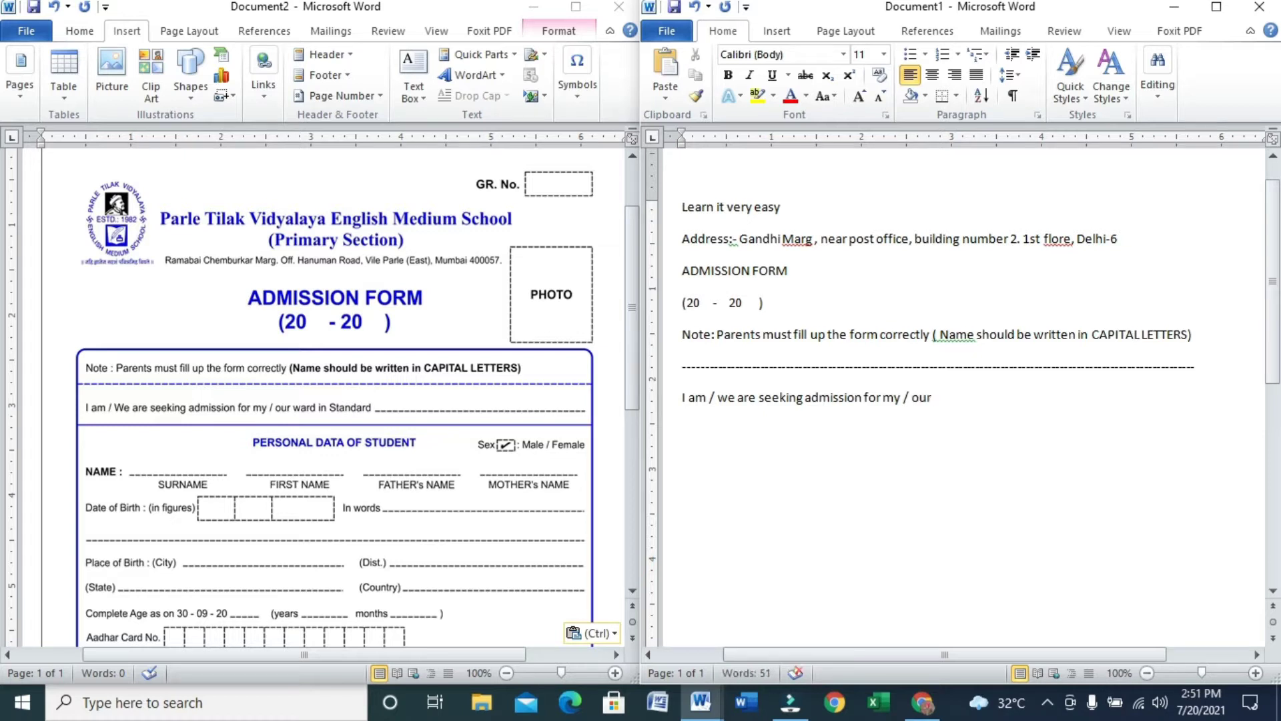
type(" ward in Standard")
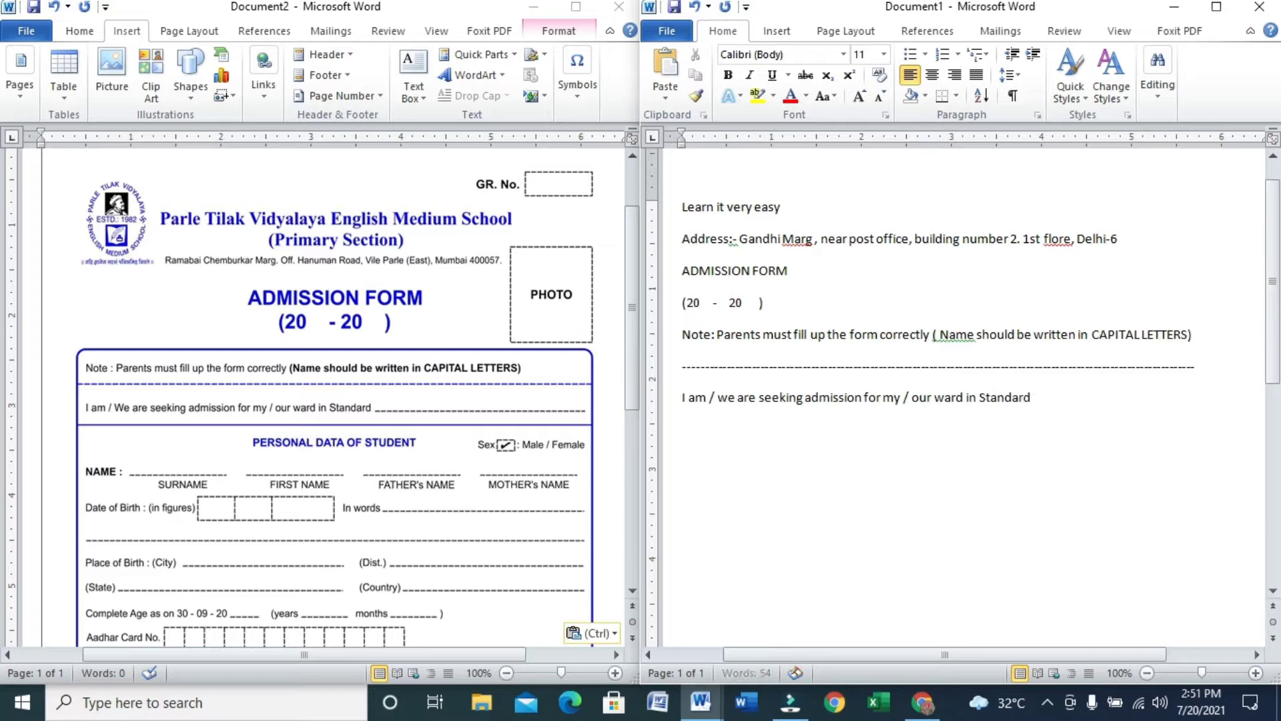
type("---------------------------------------------")
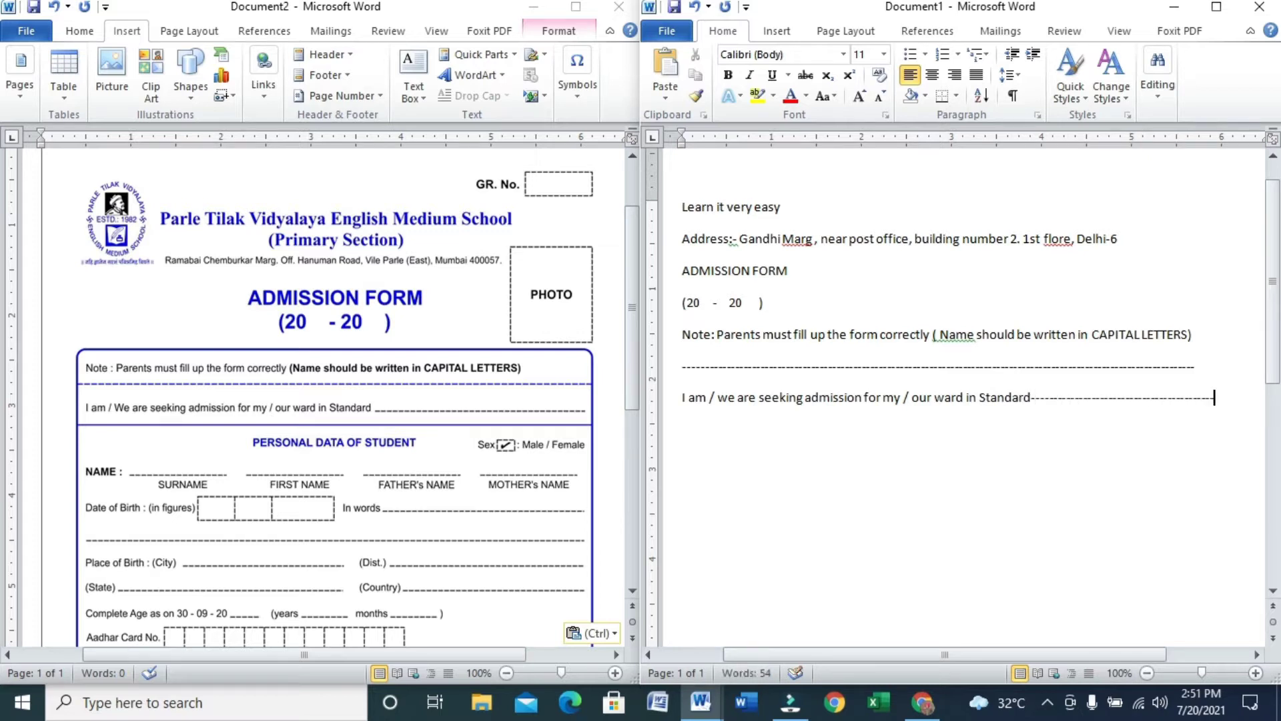
key("BackSpace")
key("BackSpace")
key("BackSpace")
key("BackSpace")
key("BackSpace")
key("BackSpace")
key("BackSpace")
key("BackSpace")
key("BackSpace")
key("BackSpace")
key("BackSpace")
key("BackSpace")
key("BackSpace")
key("BackSpace")
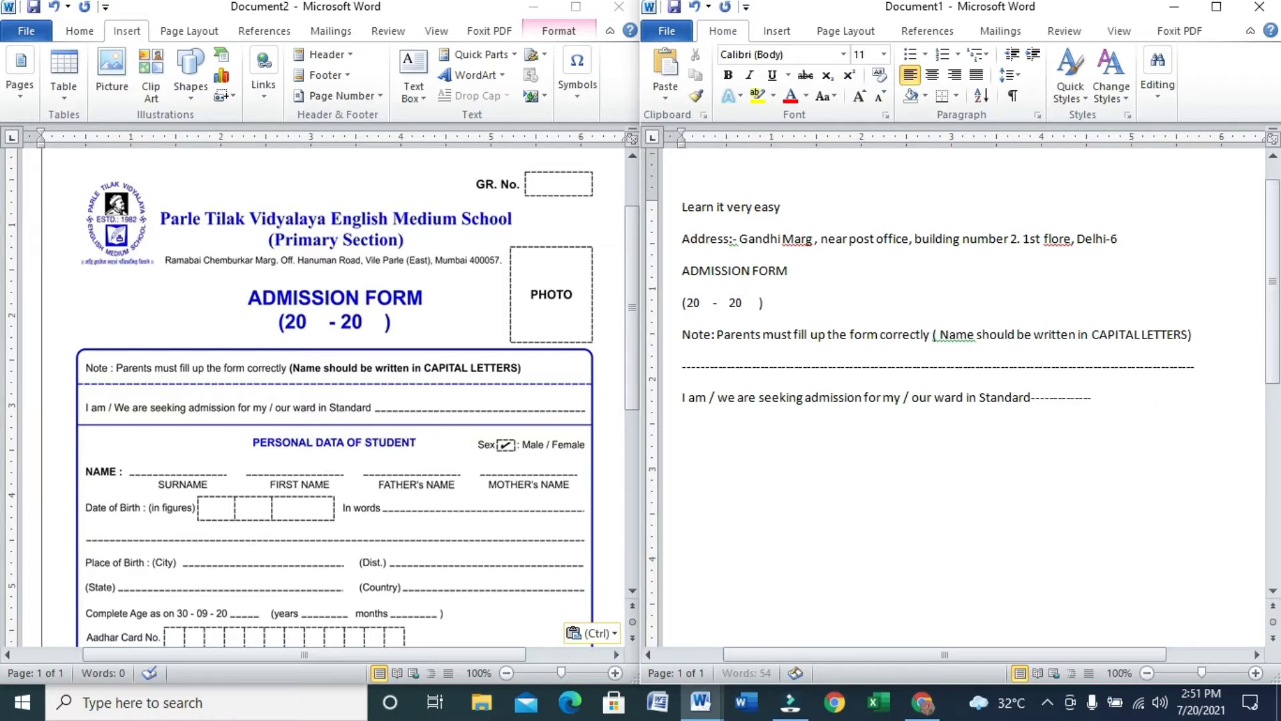
key("BackSpace")
key("BackSpace")
key("BackSpace")
key("BackSpace")
key("BackSpace")
key("BackSpace")
key("BackSpace")
key("BackSpace")
key("BackSpace")
key("BackSpace")
Add an underscore fill-in blank after "Standard" and end the line.
type("___")
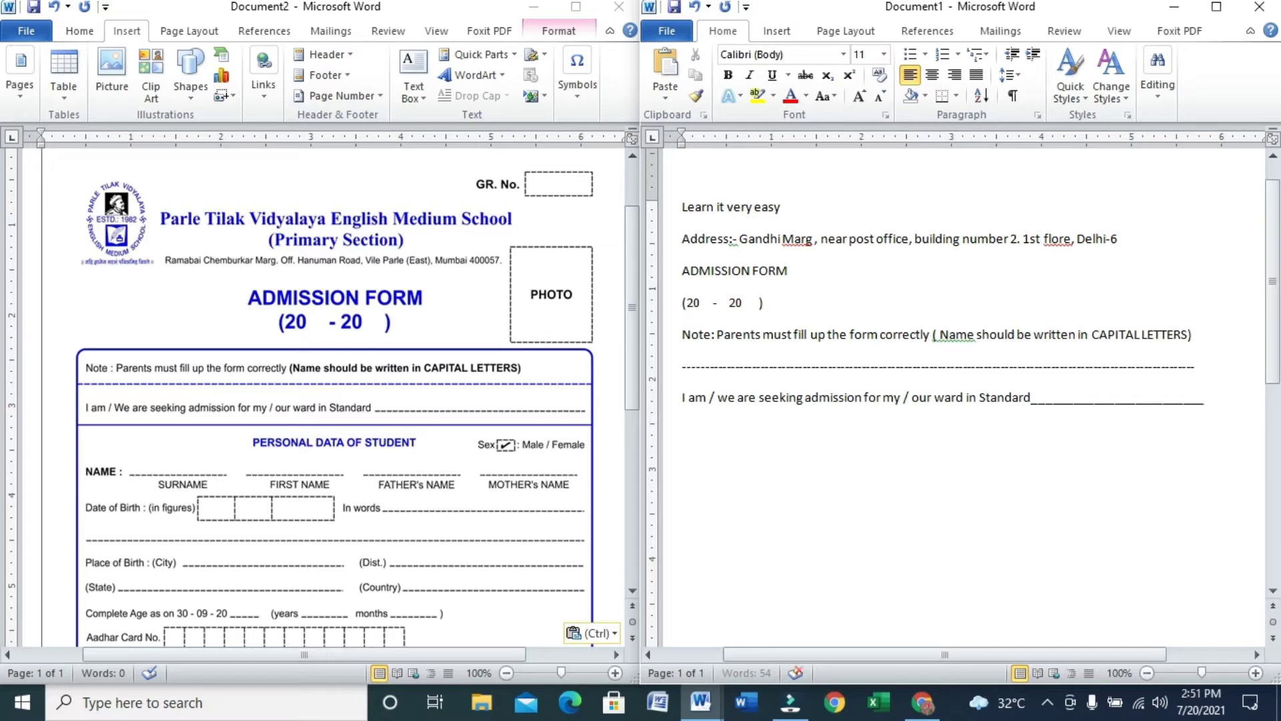
key("Return")
left_click(1256, 673)
left_click(1256, 673)
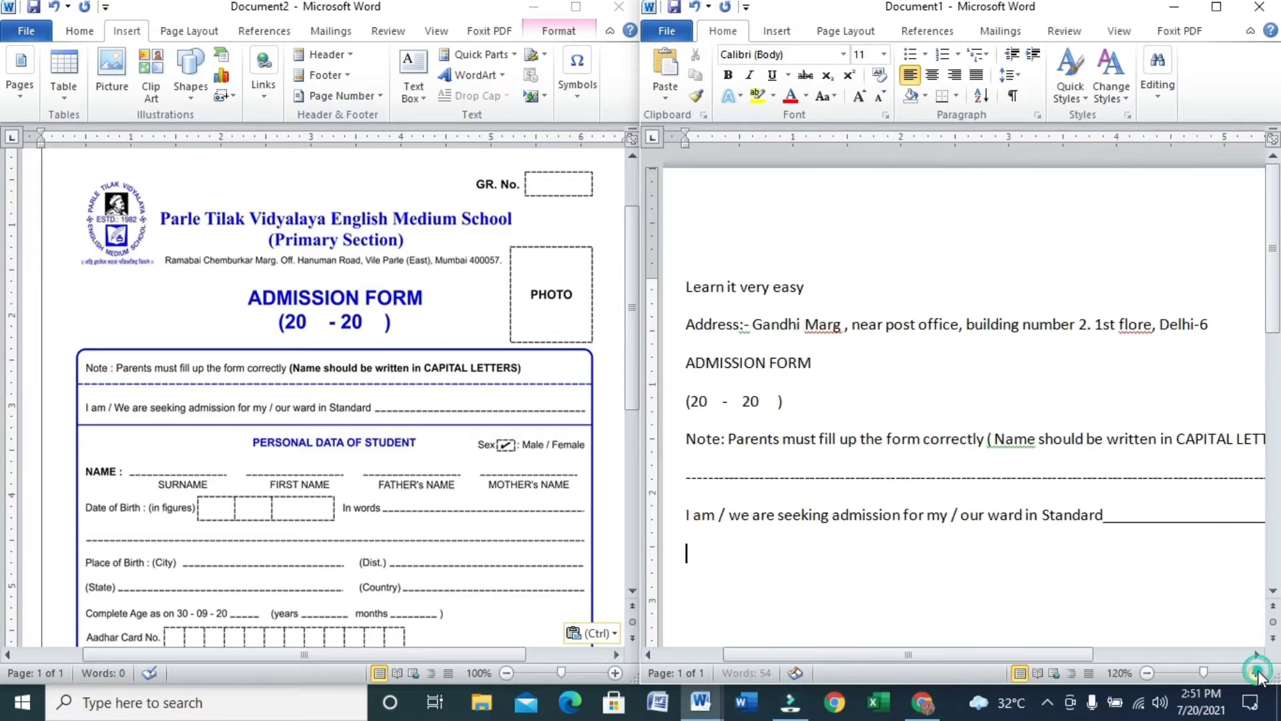
left_click(1257, 673)
left_click_drag(1059, 655, 1200, 639)
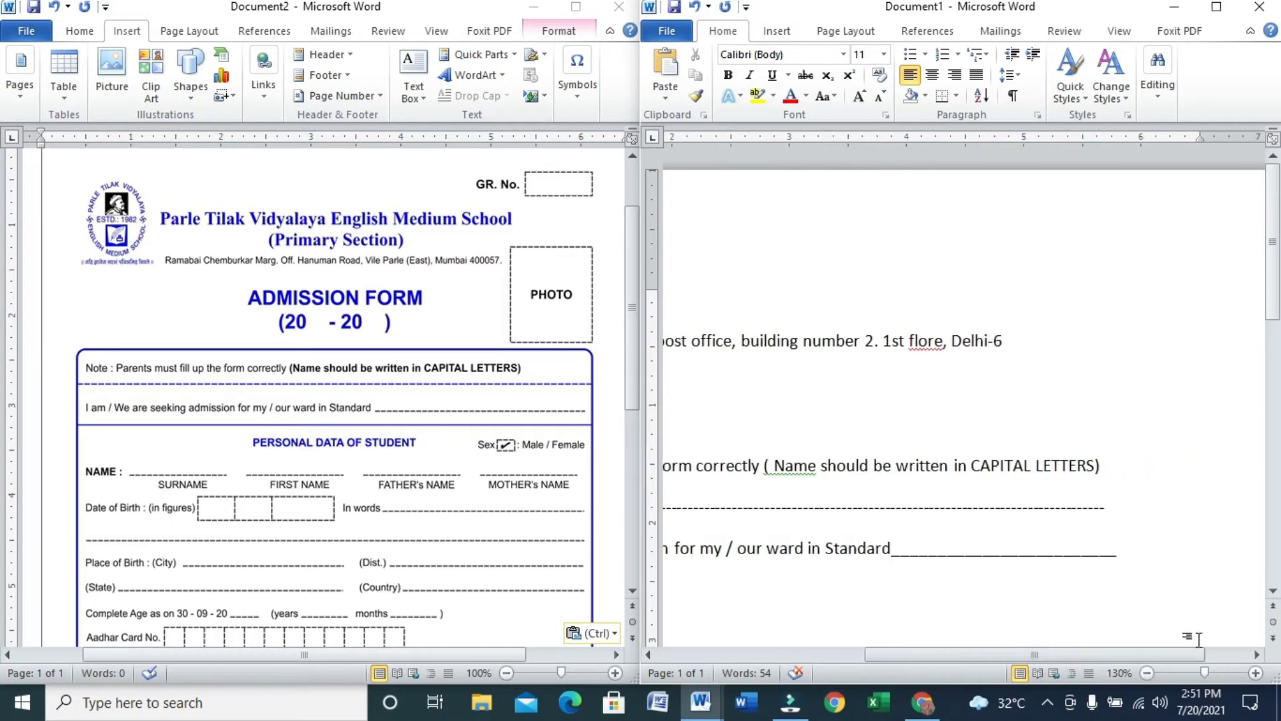
left_click(1256, 673)
left_click(1256, 672)
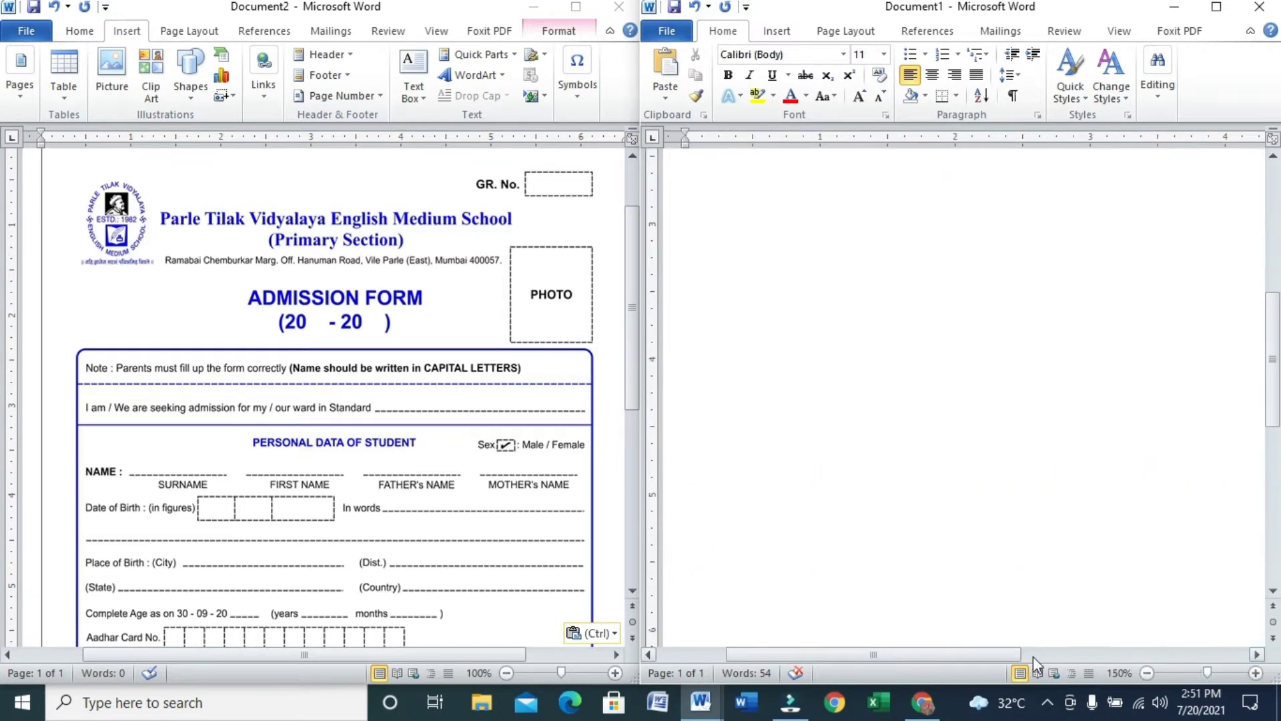
left_click_drag(1014, 654, 1111, 654)
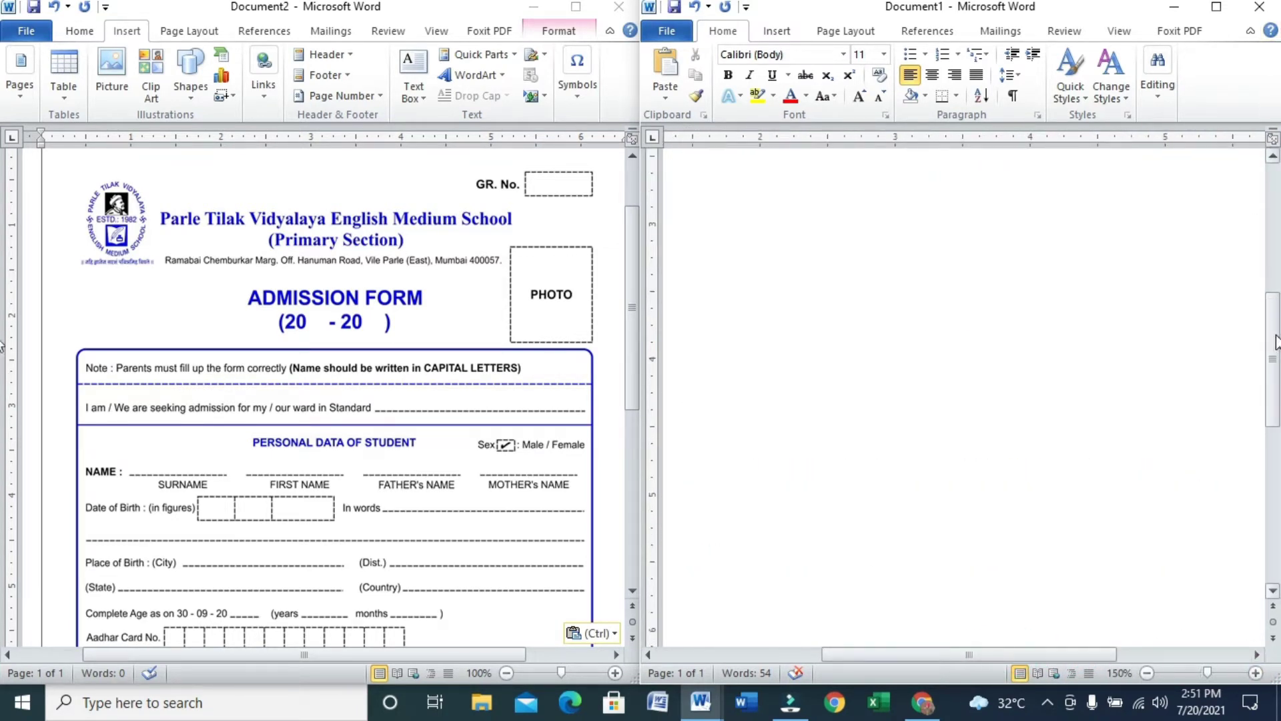
scroll(1277, 343, "up", 4)
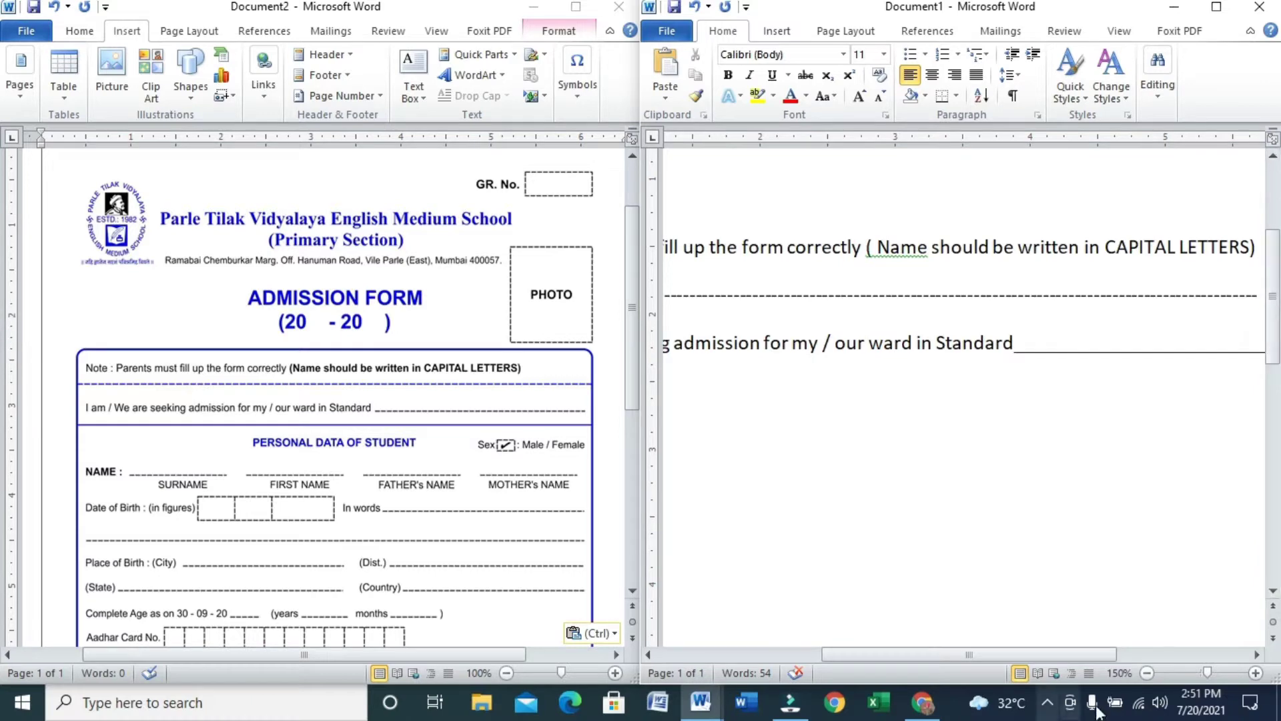
left_click(1142, 675)
left_click(1142, 675)
left_click(1143, 674)
left_click(1142, 675)
left_click(1142, 674)
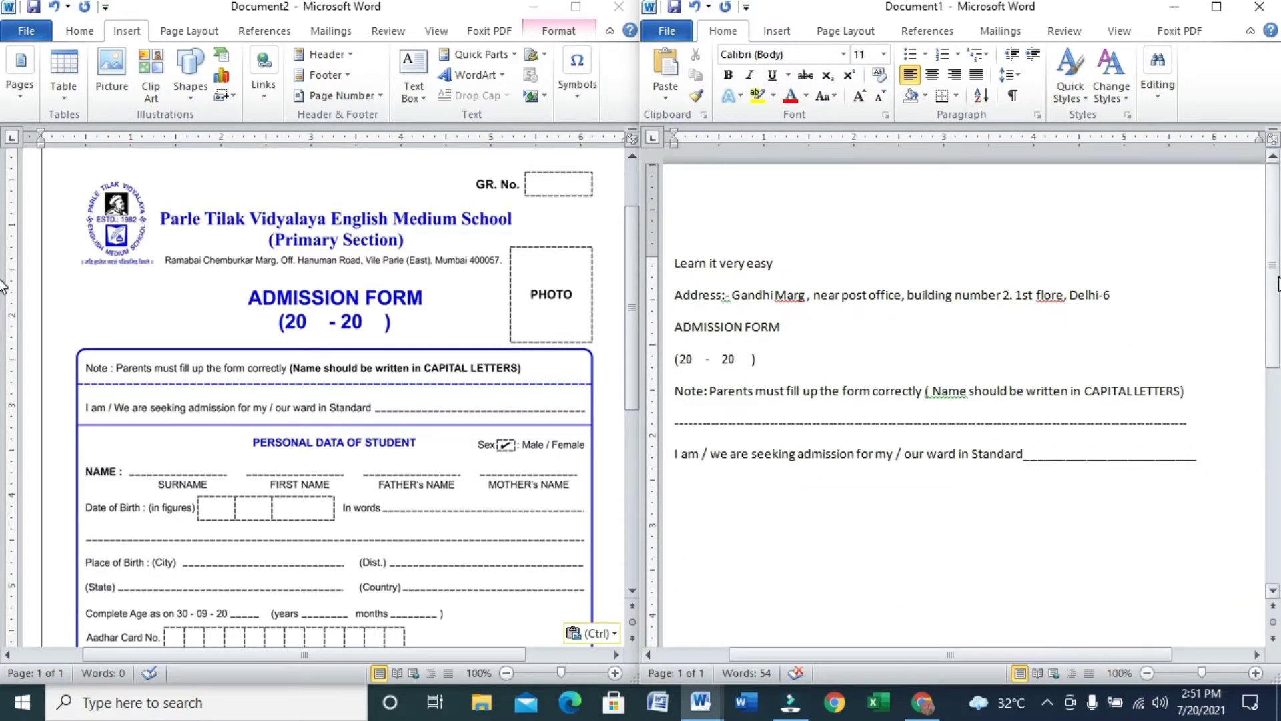
left_click_drag(954, 656, 931, 666)
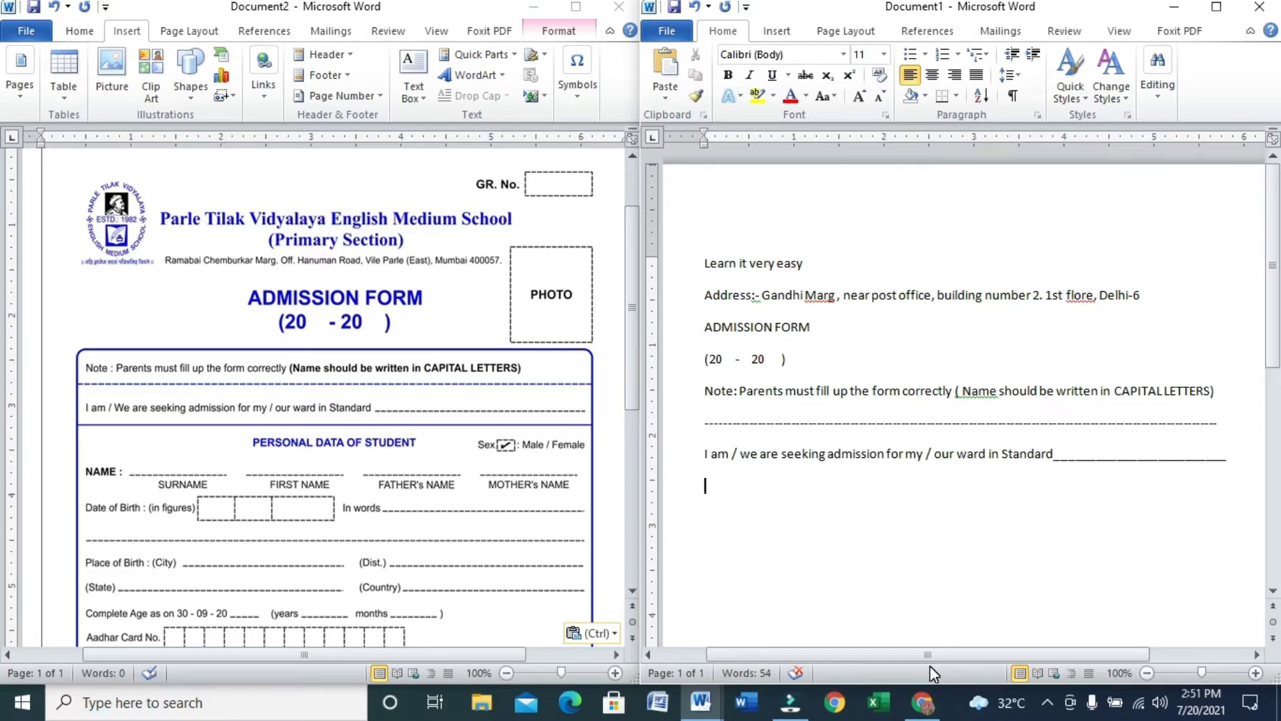
Add a full-width row of underscores below the Standard line, undoing its automatic conversion into a border.
type("____________________________________________________________________")
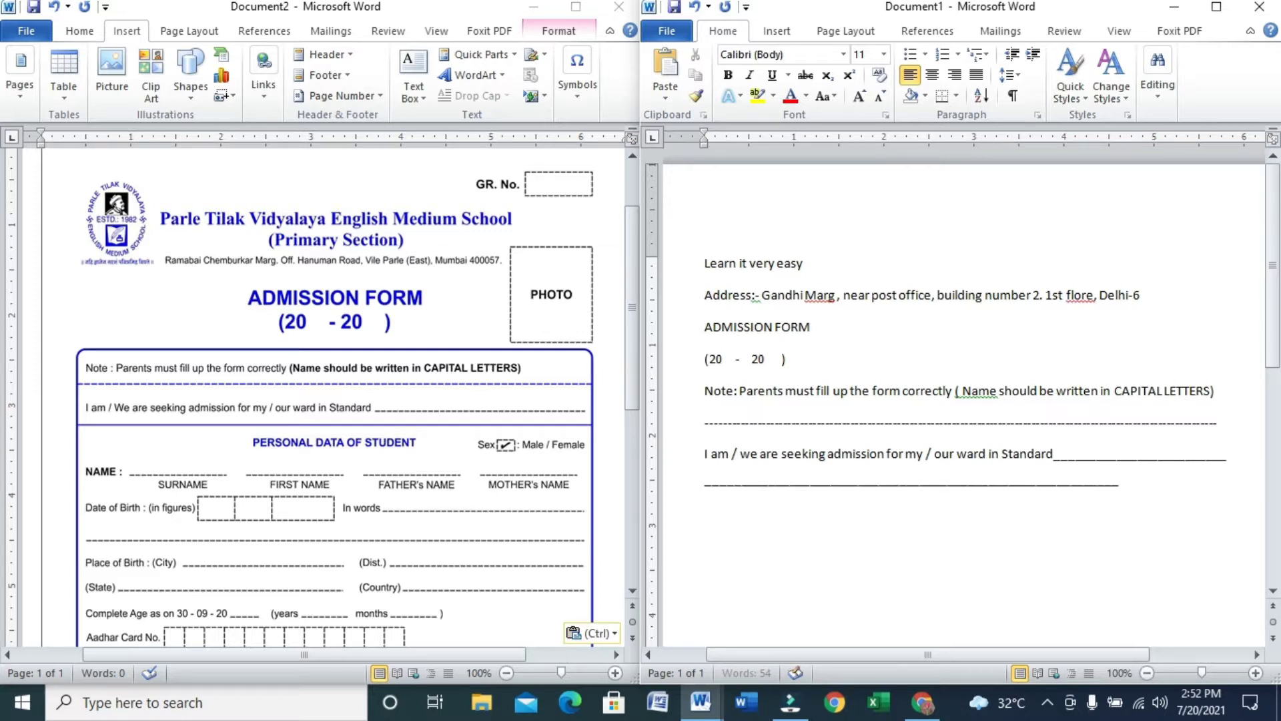
type("__________________")
key("Return")
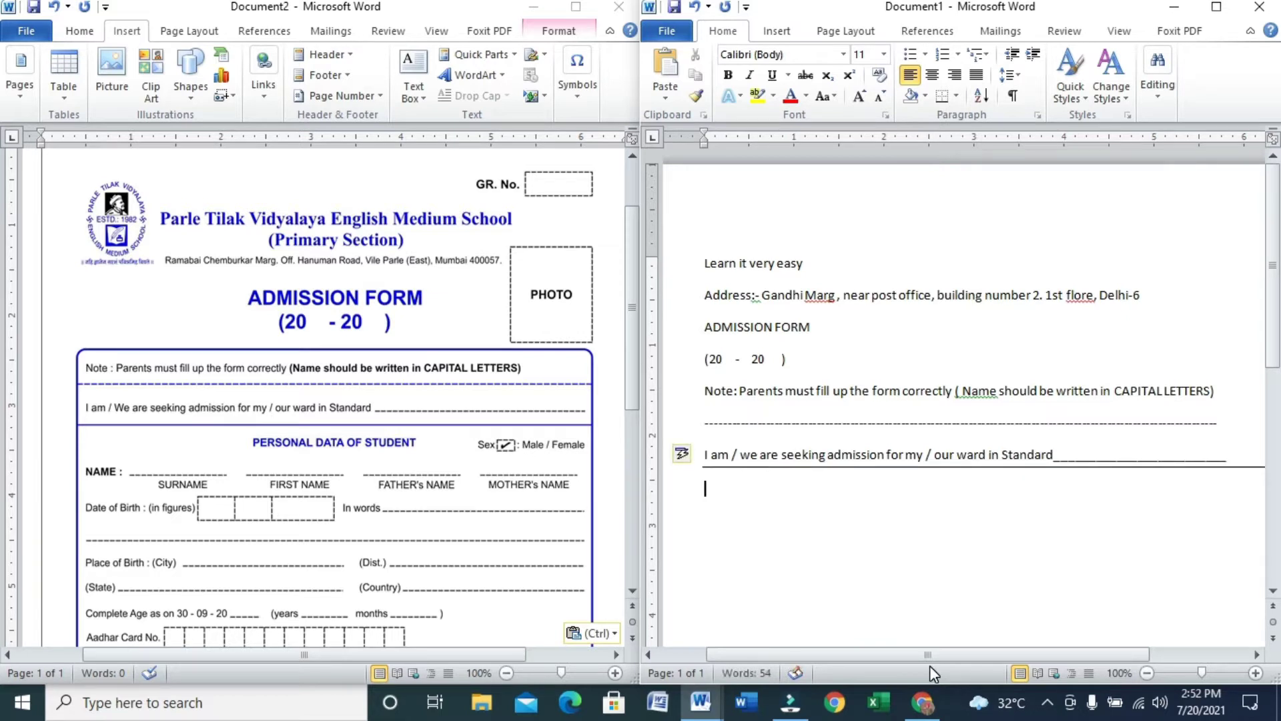
key("ctrl+z")
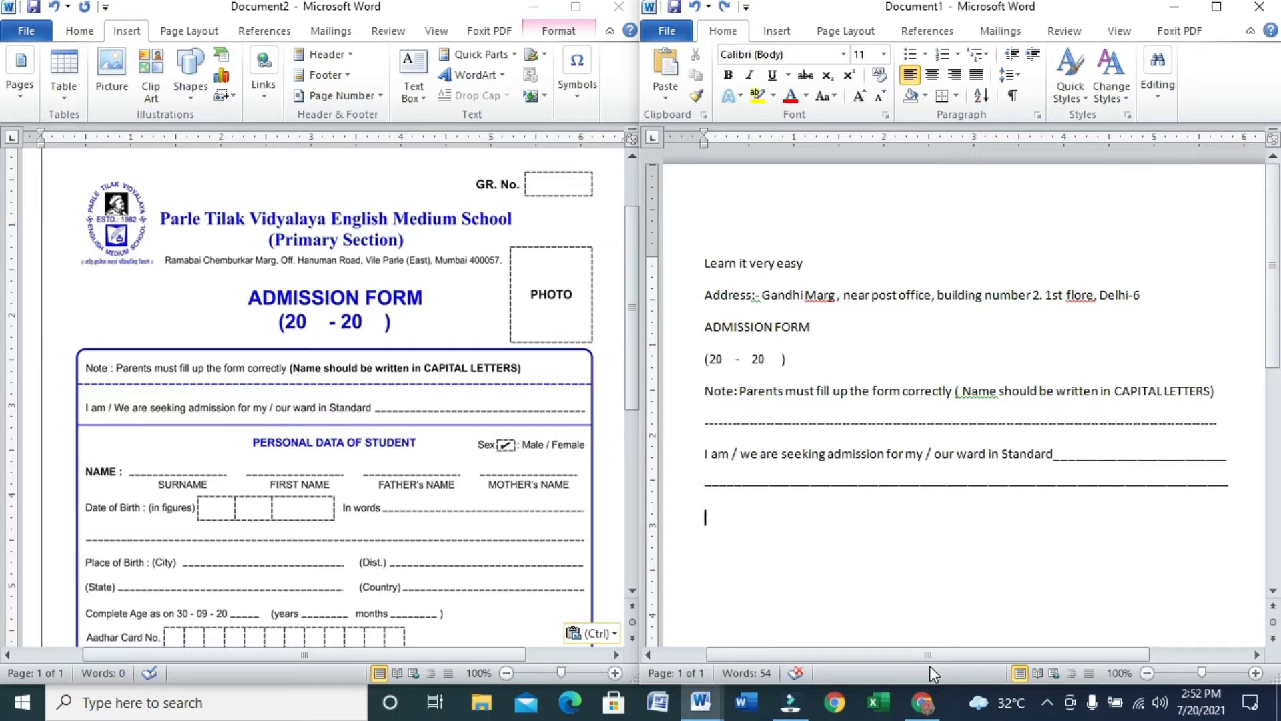
Add the section heading "PERSONAL DATA OF STUDENT" below the underscore separator.
type("PERSONL")
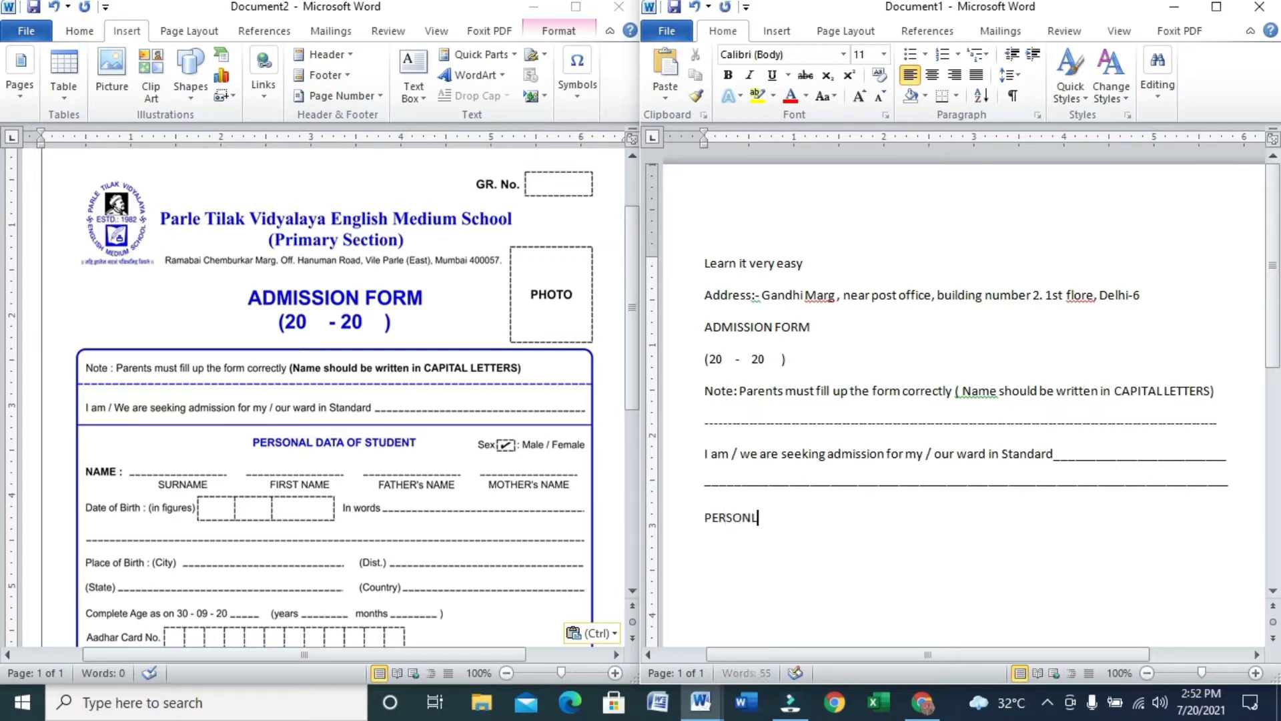
type("A")
key("BackSpace")
key("BackSpace")
type("AL DATA OF STUDENT")
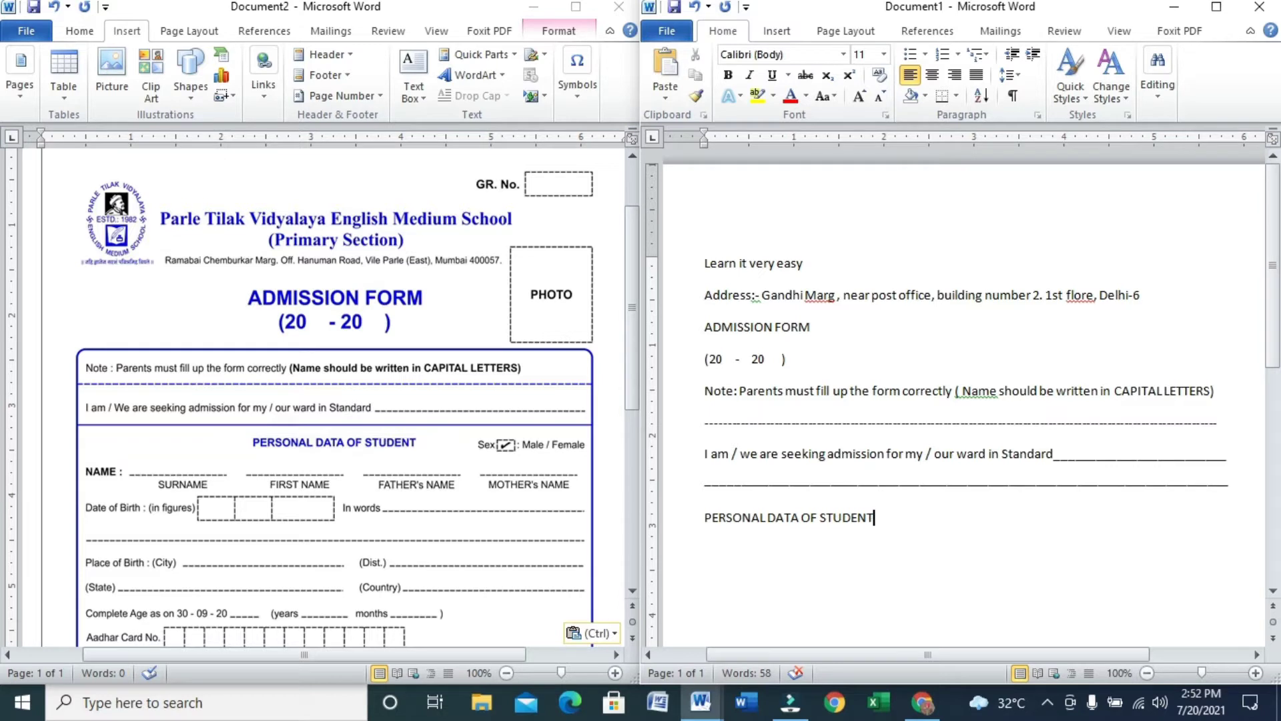
Add "Sex = Male / Female" on the heading line, spaced three tab stops after "STUDENT".
key("Tab")
key("Tab")
key("Tab")
type("SEX")
key("BackSpace")
key("BackSpace")
type("e")
type("x")
type("=")
type(" Male")
type("Ma")
type("/ ")
type("Female")
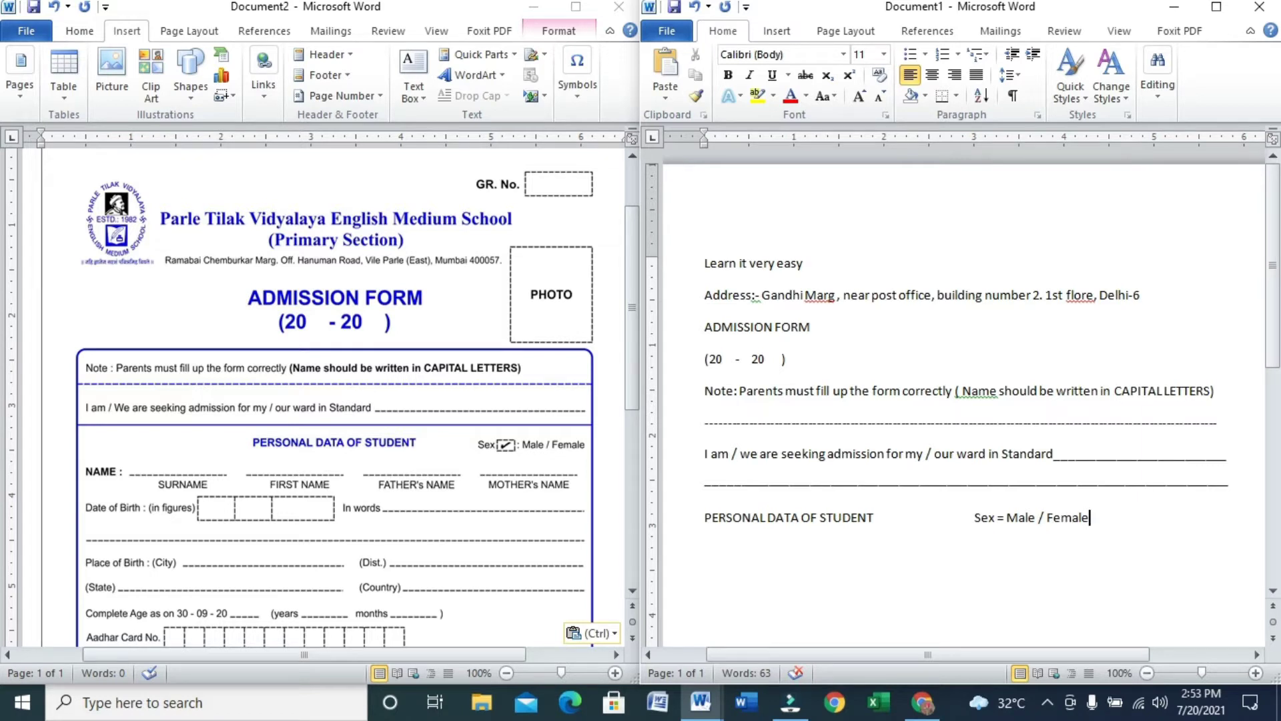
Add a "NAME :" line below the heading with four underscore blanks separated by tabs.
key("Return")
type("nA")
key("BackSpace")
key("BackSpace")
type("NAME :________")
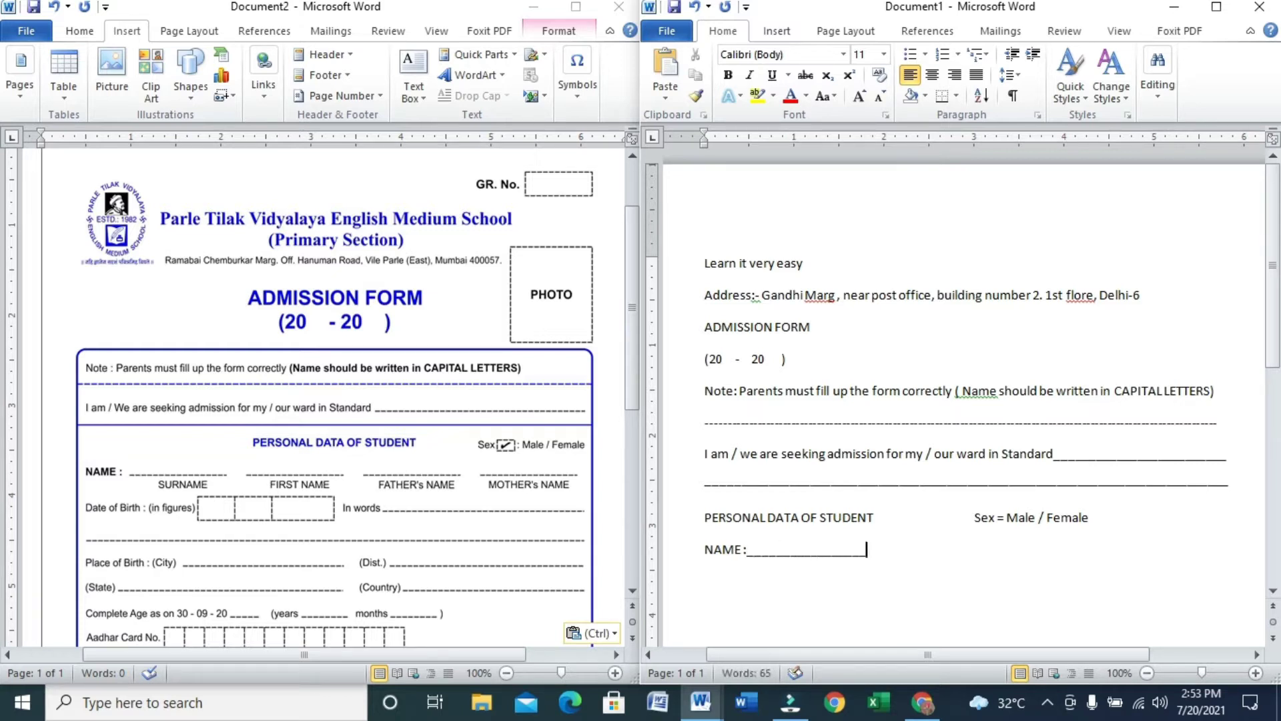
type("_____")
key("Tab")
type("_________________")
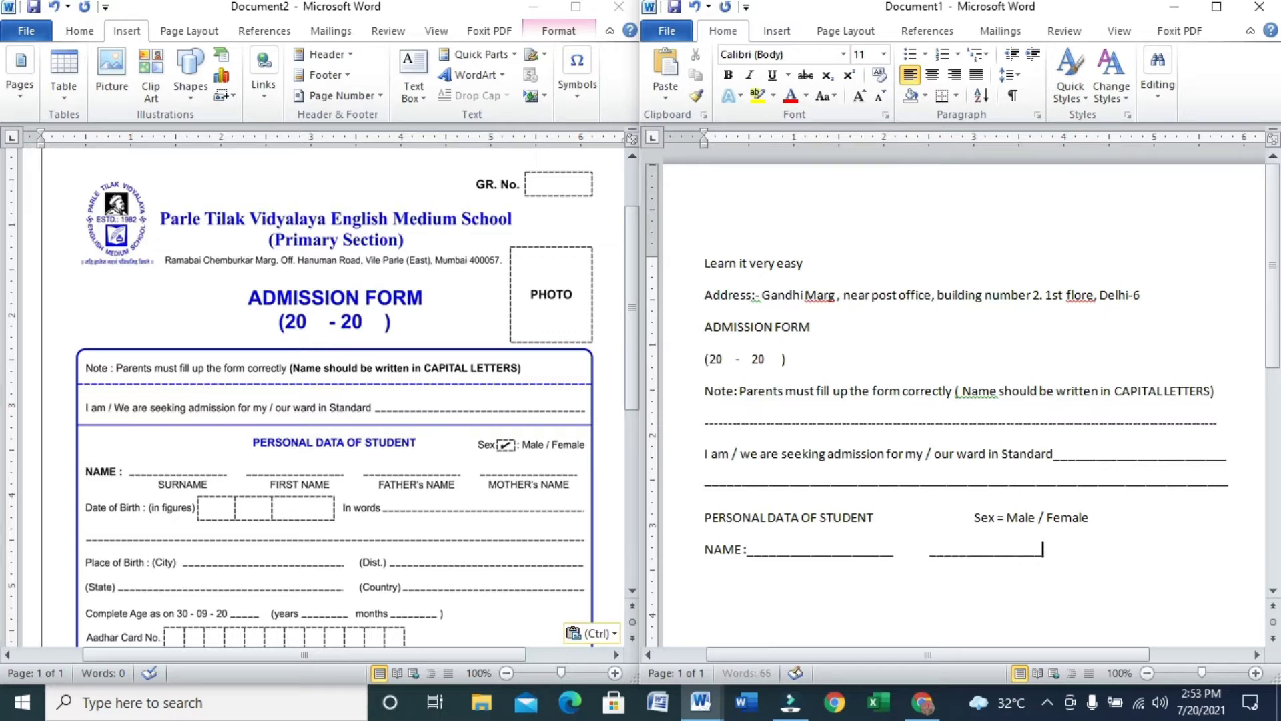
type("___")
key("BackSpace")
key("BackSpace")
key("BackSpace")
key("Tab")
type("_____________________")
key("Tab")
type("___________________________________     ___________________")
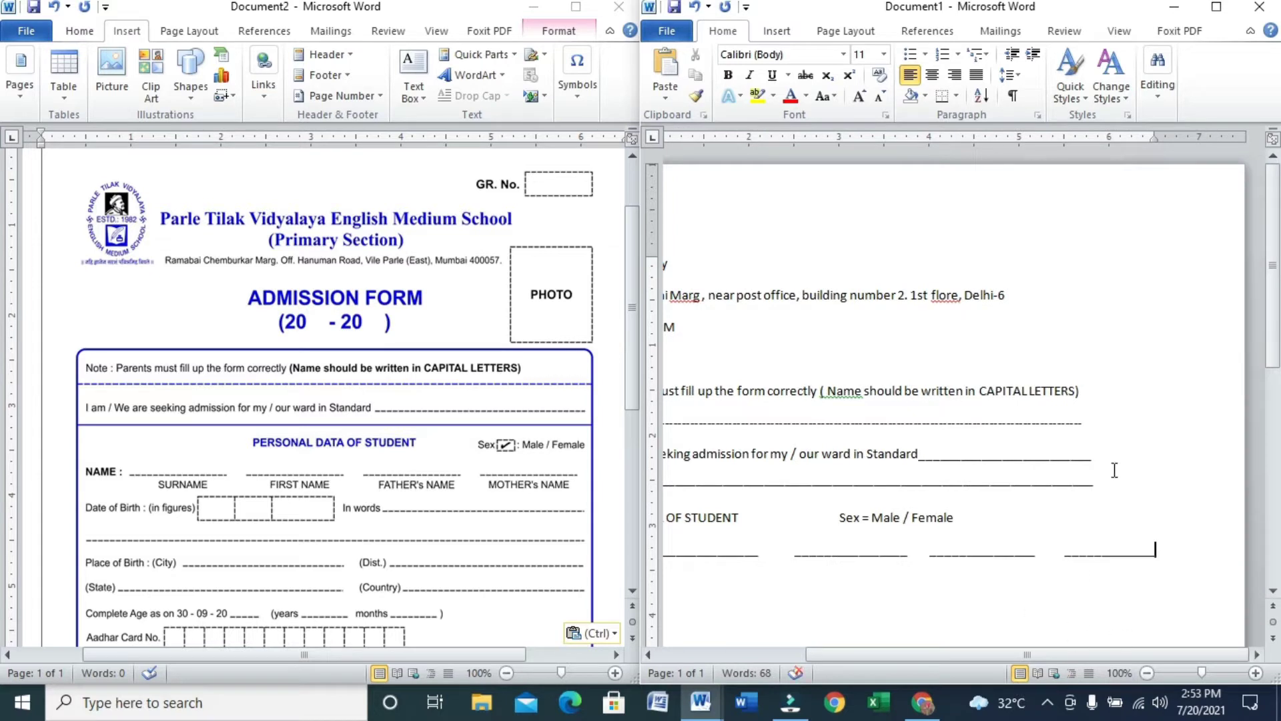
Extend the underscores of the Standard blank and of the separator row below it further across the page.
left_click(1114, 473)
type("__________")
key("BackSpace")
left_click(1124, 491)
type("_______")
key("BackSpace")
key("BackSpace")
key("BackSpace")
key("BackSpace")
key("BackSpace")
key("BackSpace")
key("BackSpace")
type("_")
key("BackSpace")
type("___________")
Start a caption line below the NAME blanks with "SURNAME" and "FIRST NAME" placed under the first two blanks.
left_click_drag(975, 657, 849, 656)
left_click_drag(1103, 654, 1256, 582)
left_click(1177, 559)
key("Return")
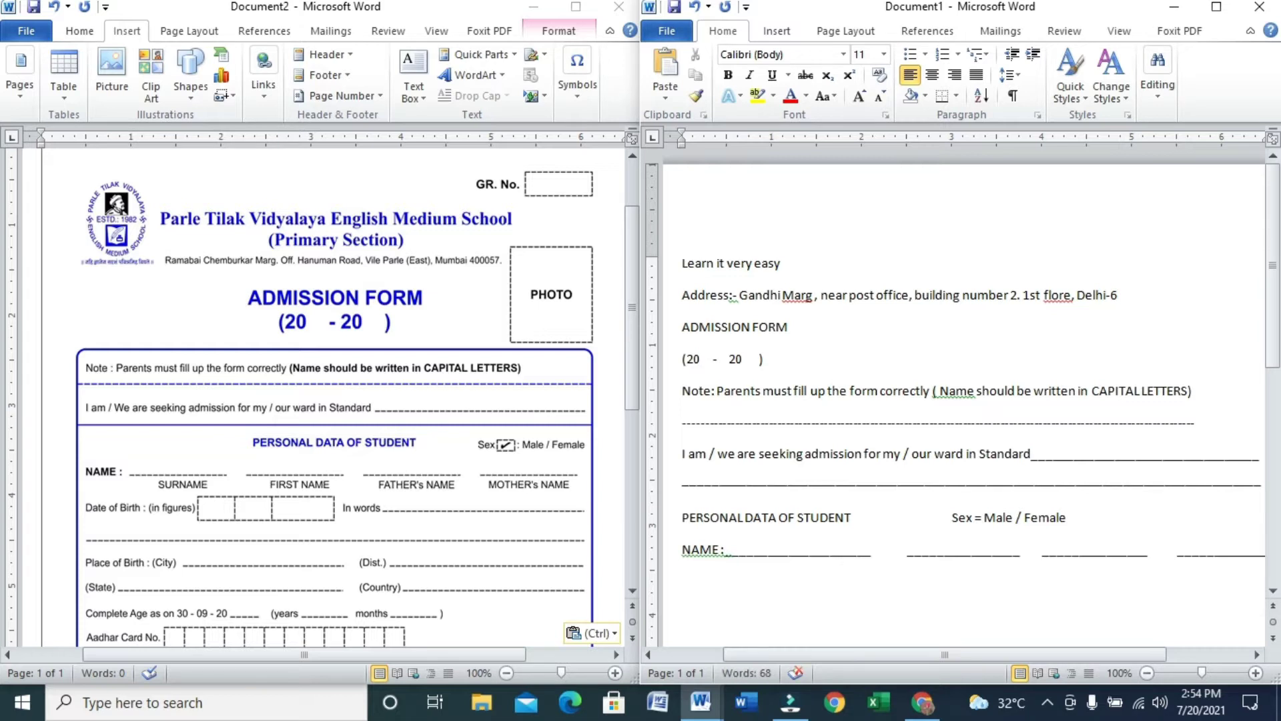
type("SURNAME")
key("Tab")
key("Tab")
key("Tab")
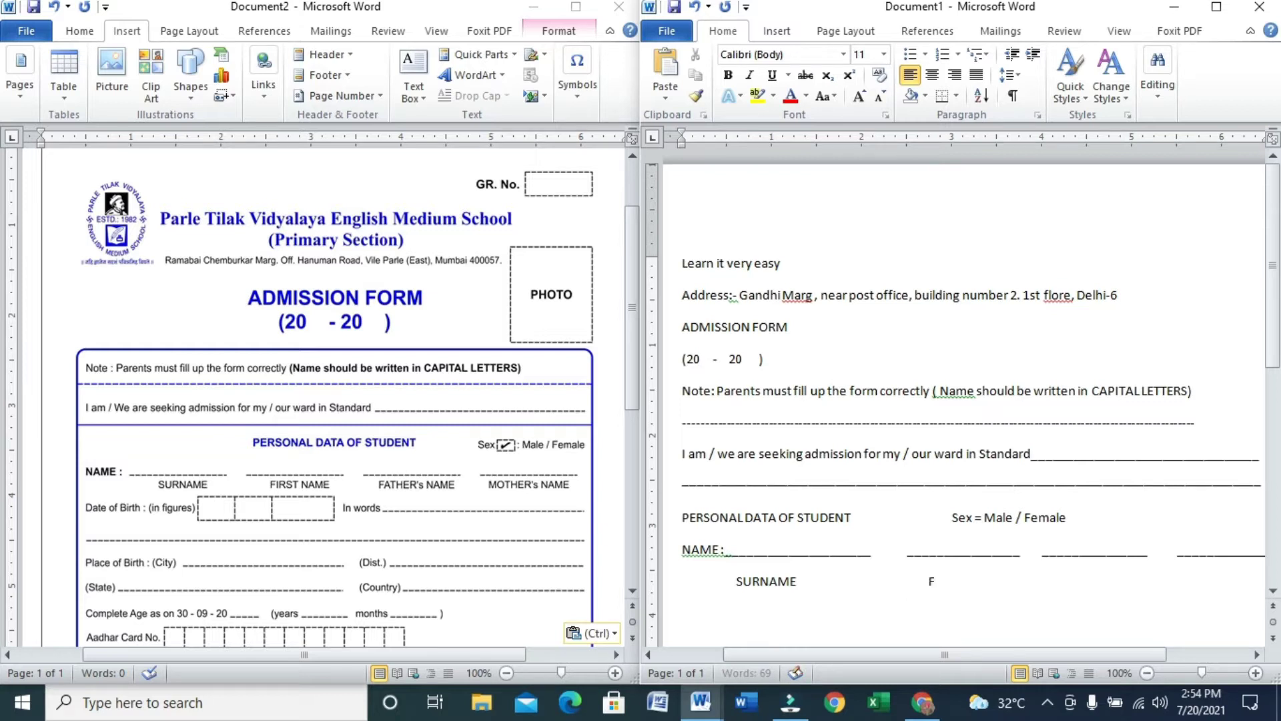
type("IRST NA")
key("BackSpace")
key("BackSpace")
key("BackSpace")
type("NAME")
Add the captions "FATHER'S NAME" and "MOTHER'S NAME" for the last two name blanks.
key("Tab")
type("FATHER")
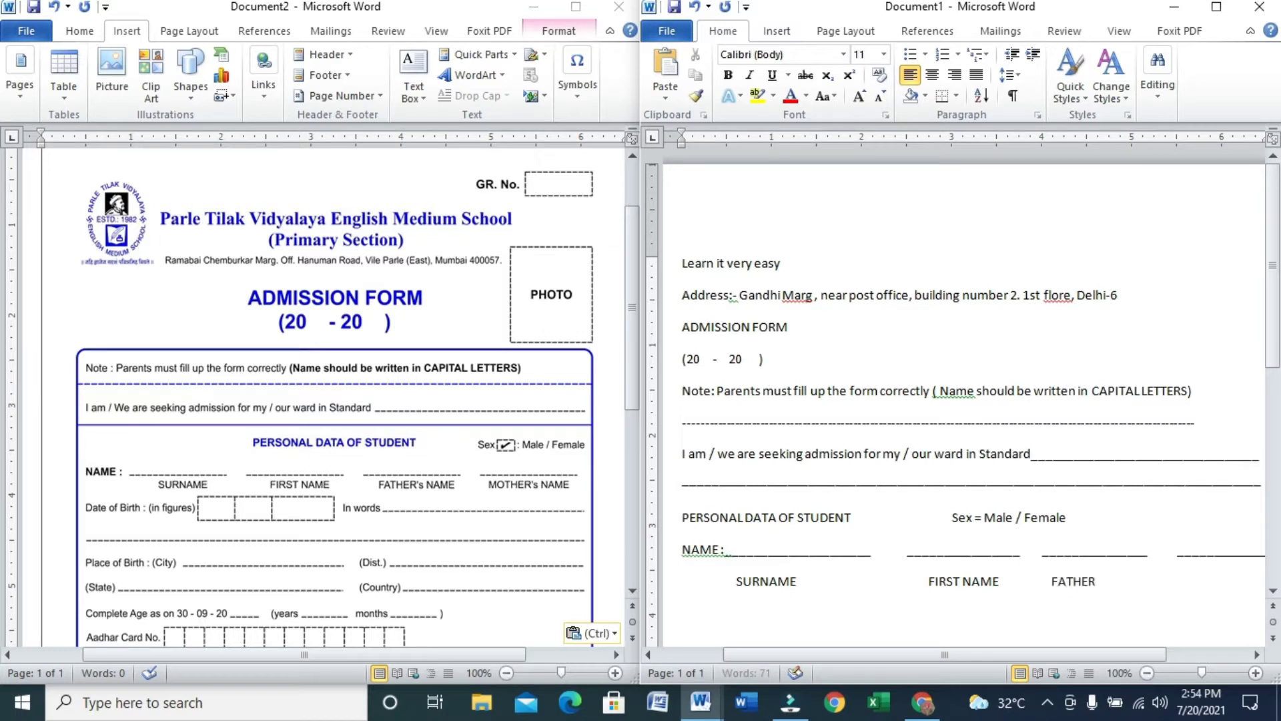
type("'S NAME")
key("Tab")
type("MOTHER'S NAME")
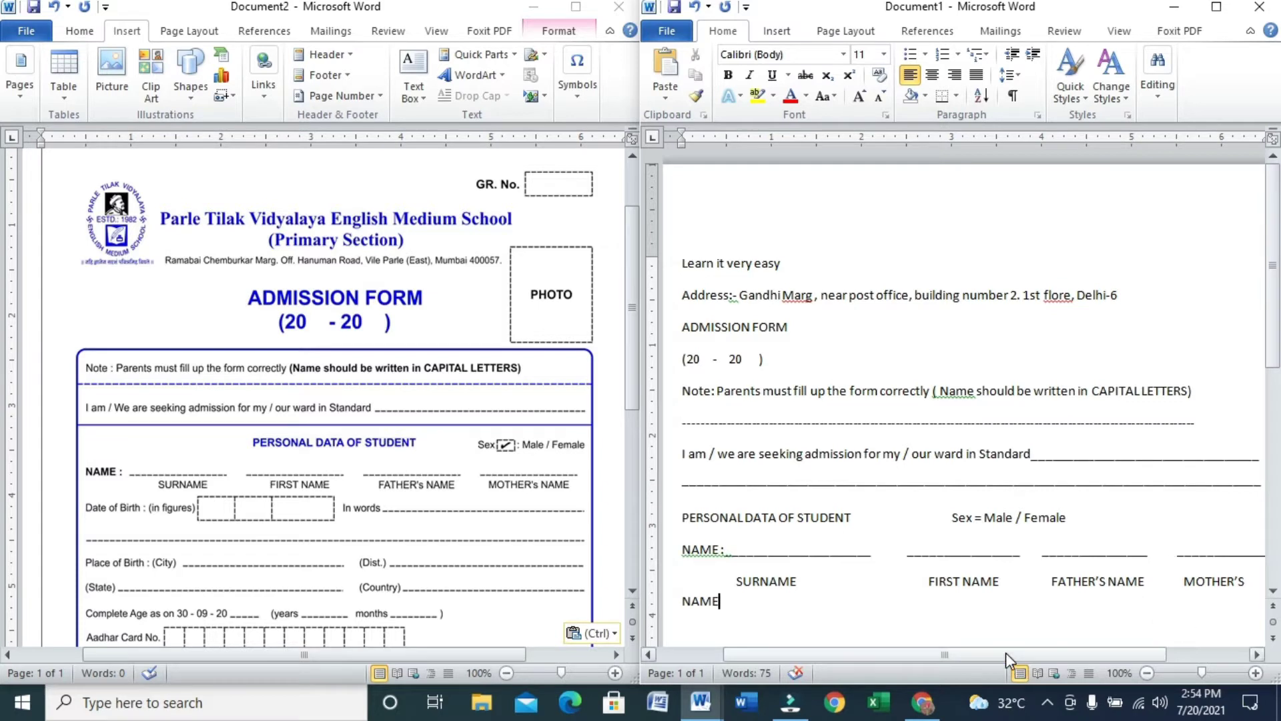
Reduce the page's left margin to about 0.8 inch so the whole caption row fits on one line.
left_click_drag(1007, 654, 940, 655)
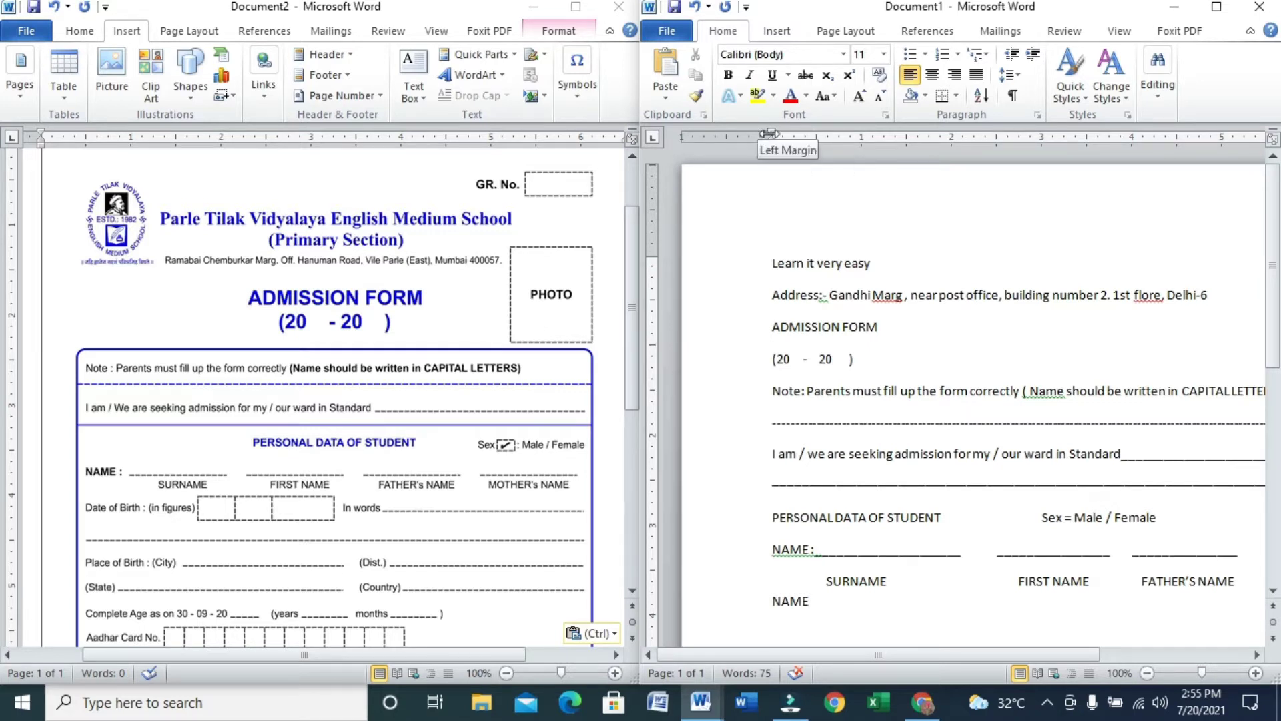
left_click_drag(771, 138, 752, 138)
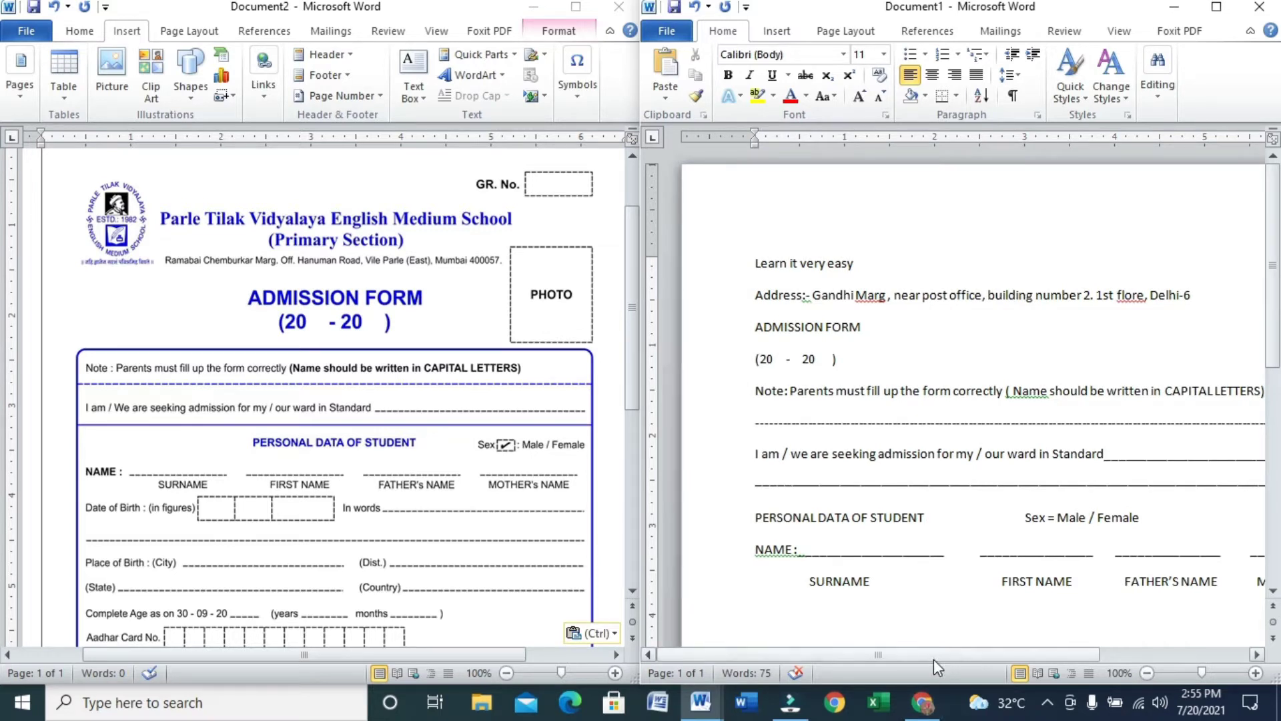
left_click_drag(977, 653, 1091, 646)
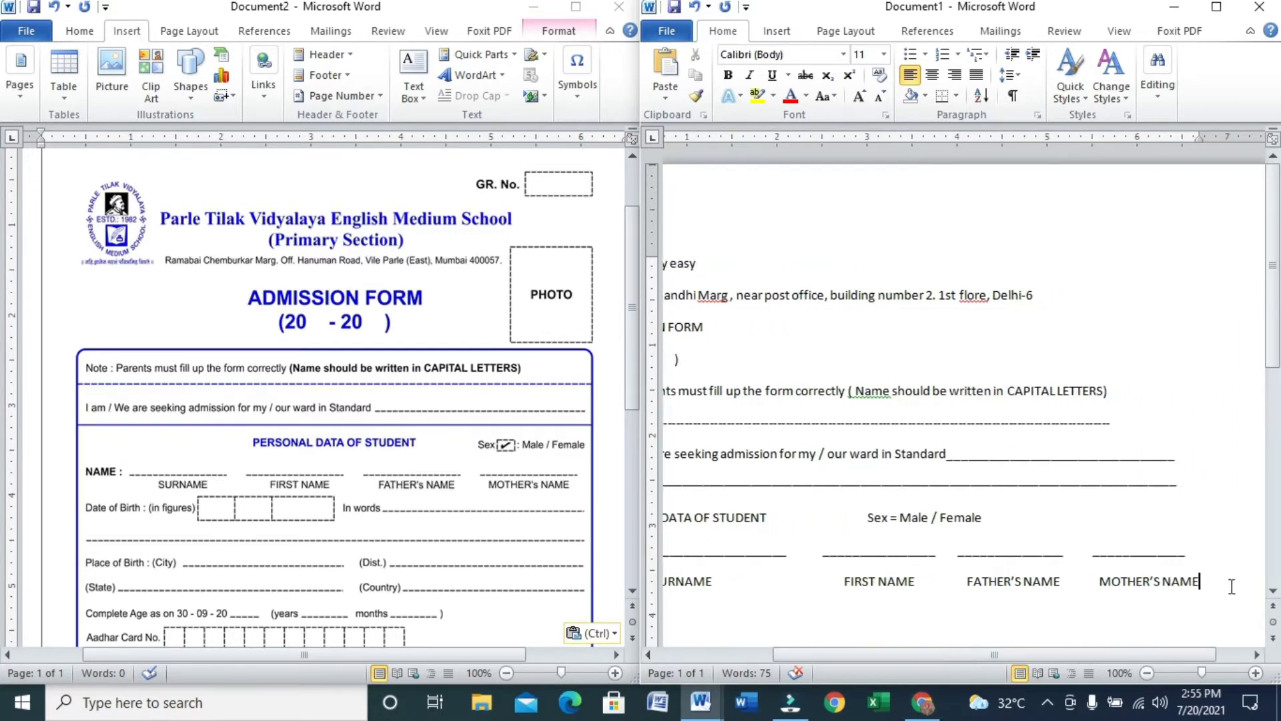
Add the label "Date of Birth: (in figures)" on a new line below the name captions.
key("Return")
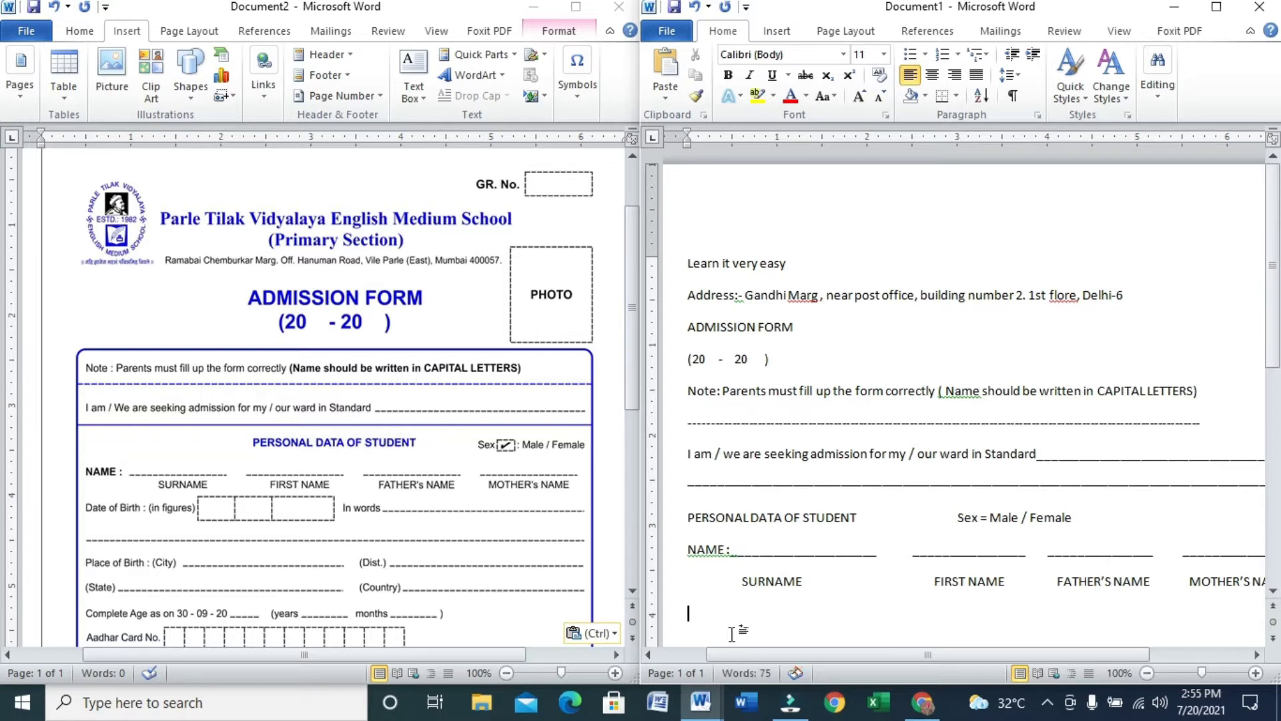
type("Date of Birth: (in f")
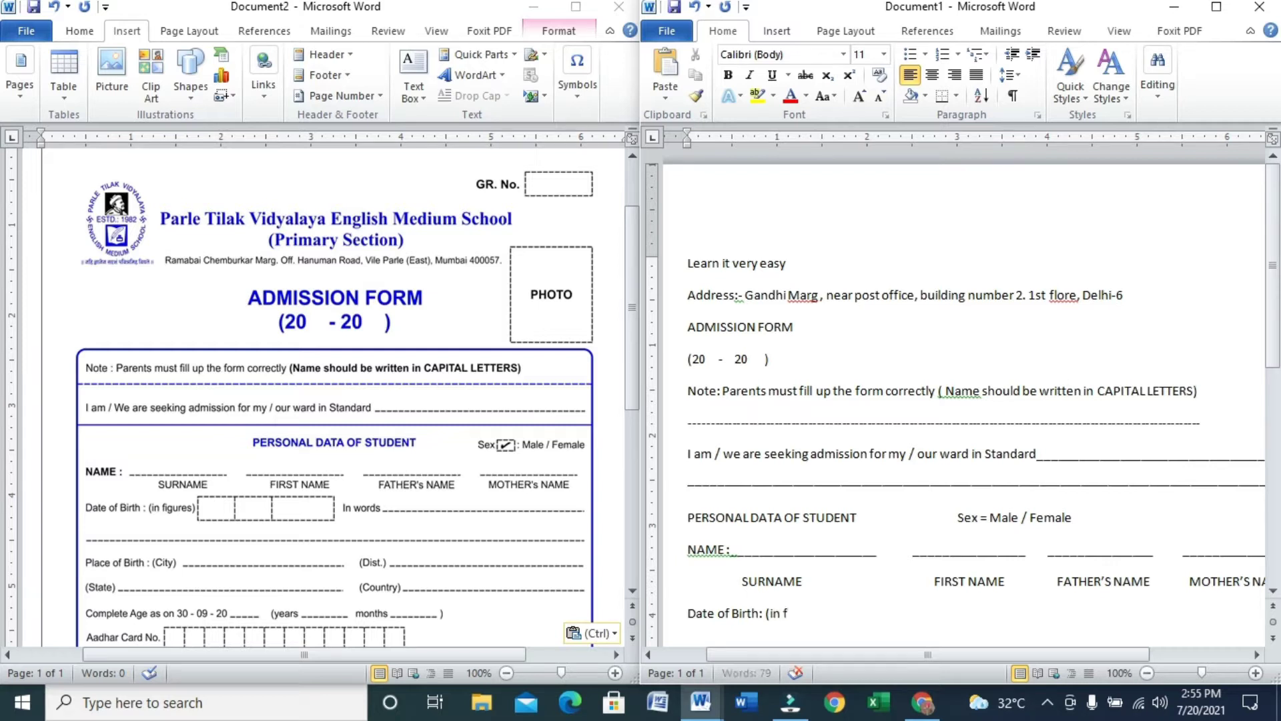
type("igures)")
left_click_drag(1274, 307, 1277, 327)
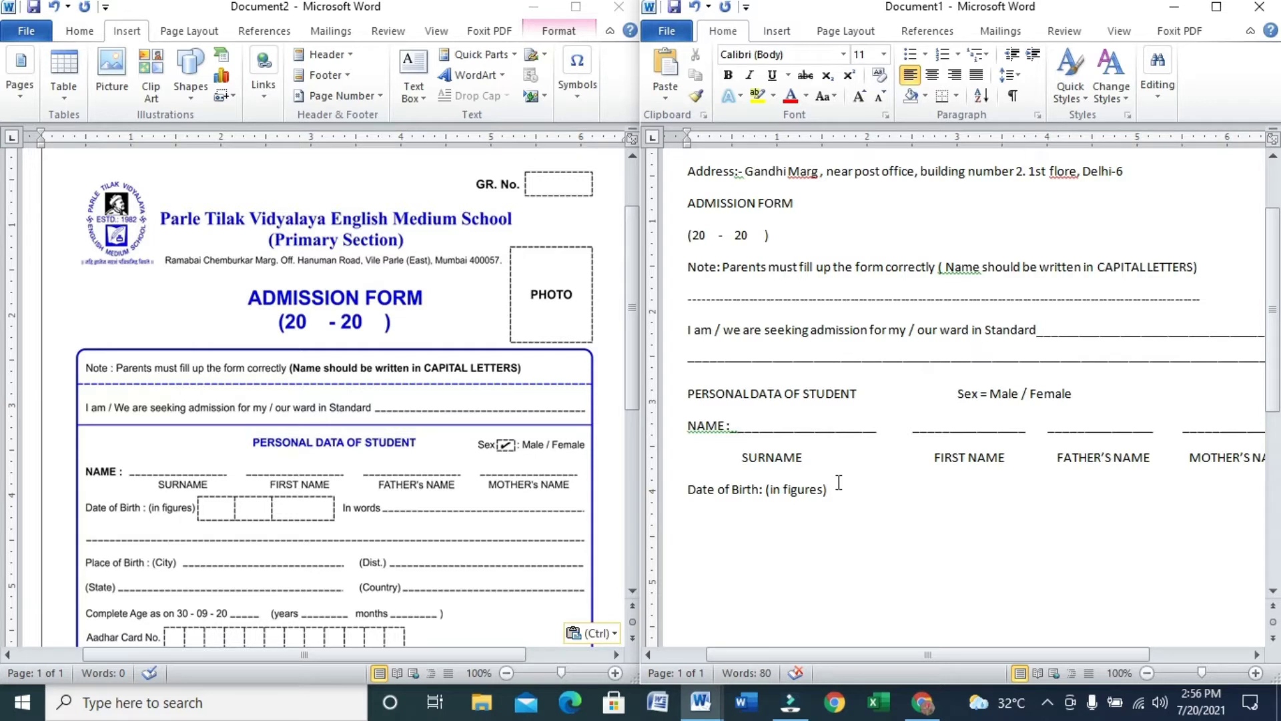
left_click(66, 95)
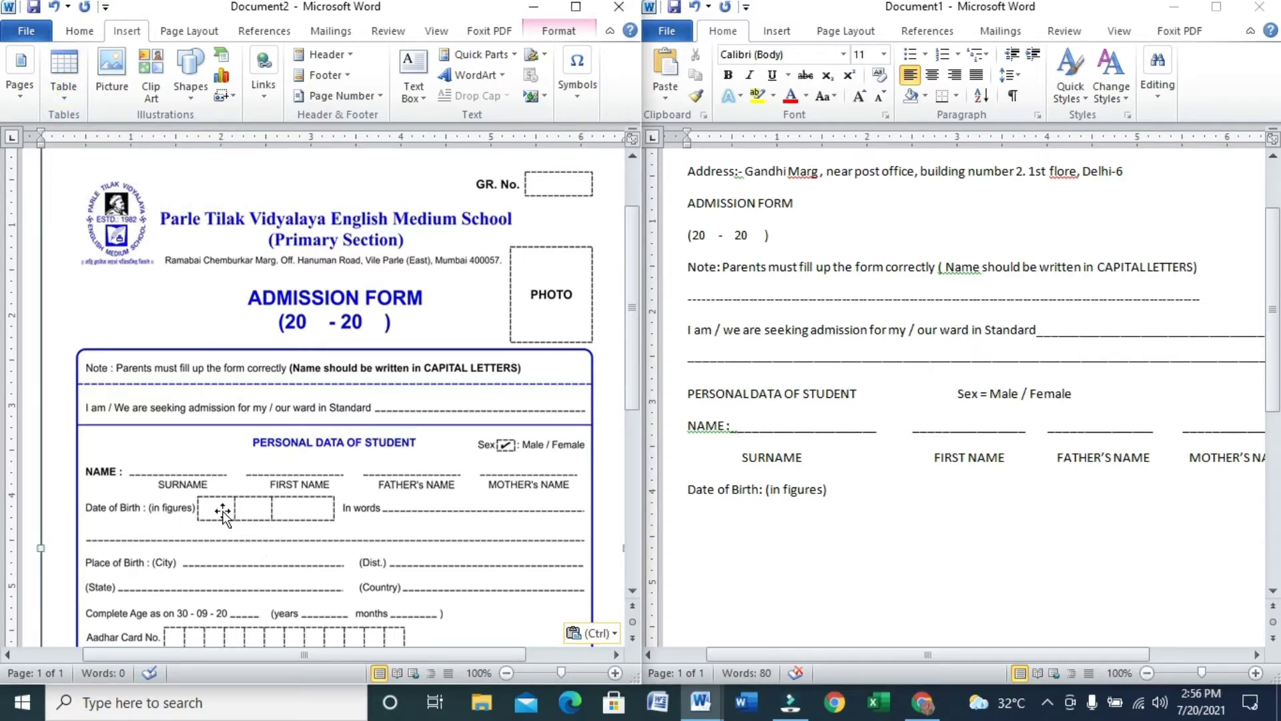
left_click(69, 90)
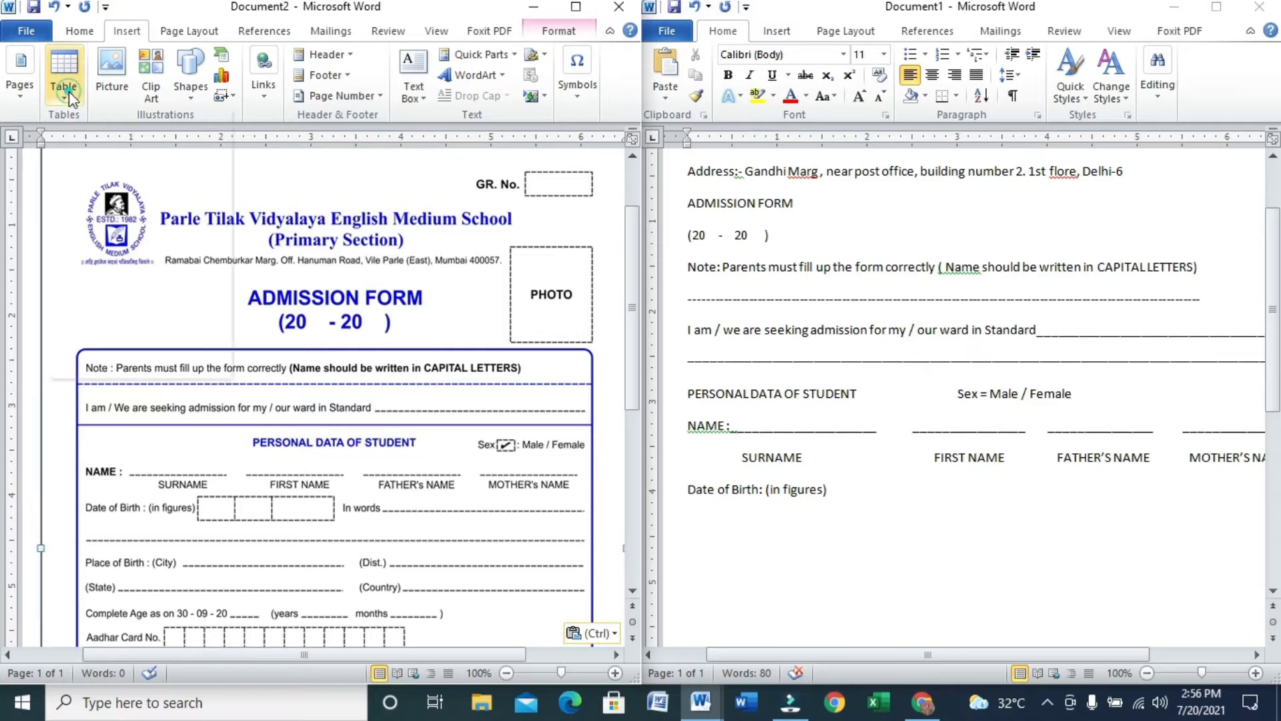
left_click(124, 298)
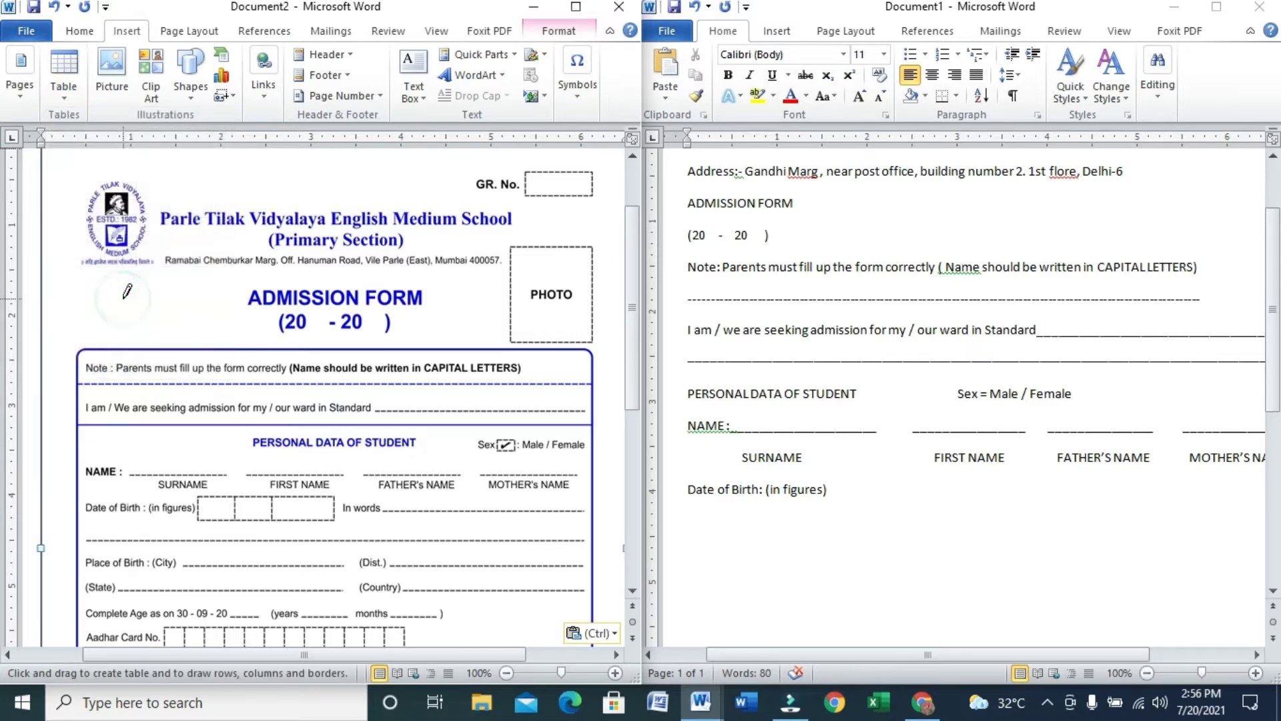
left_click(57, 98)
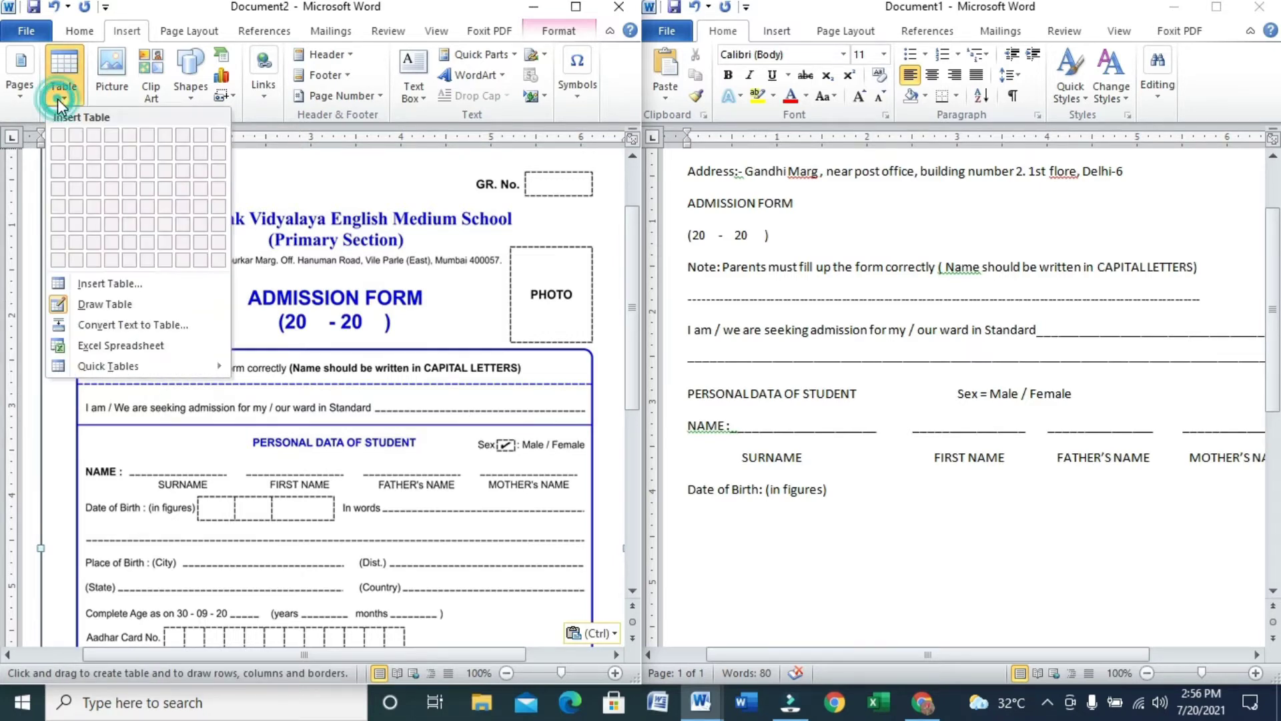
left_click(163, 289)
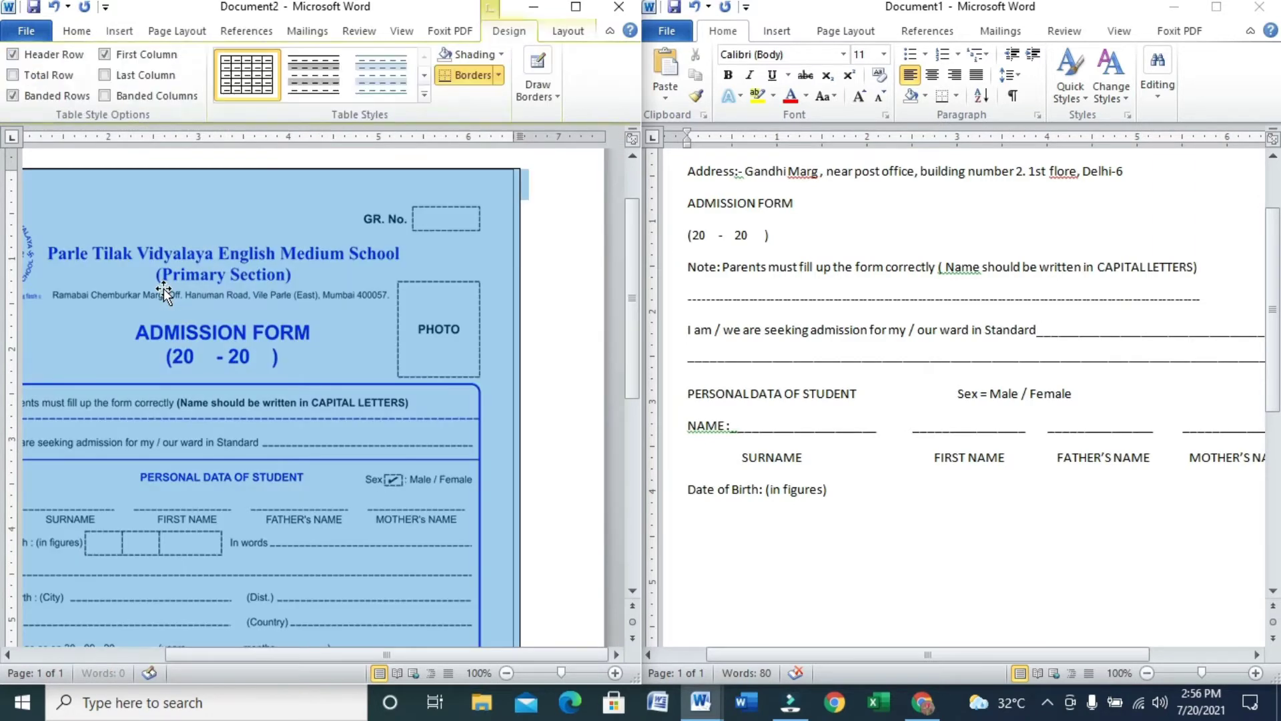
left_click(781, 547)
left_click_drag(525, 655, 448, 659)
key("ctrl+z")
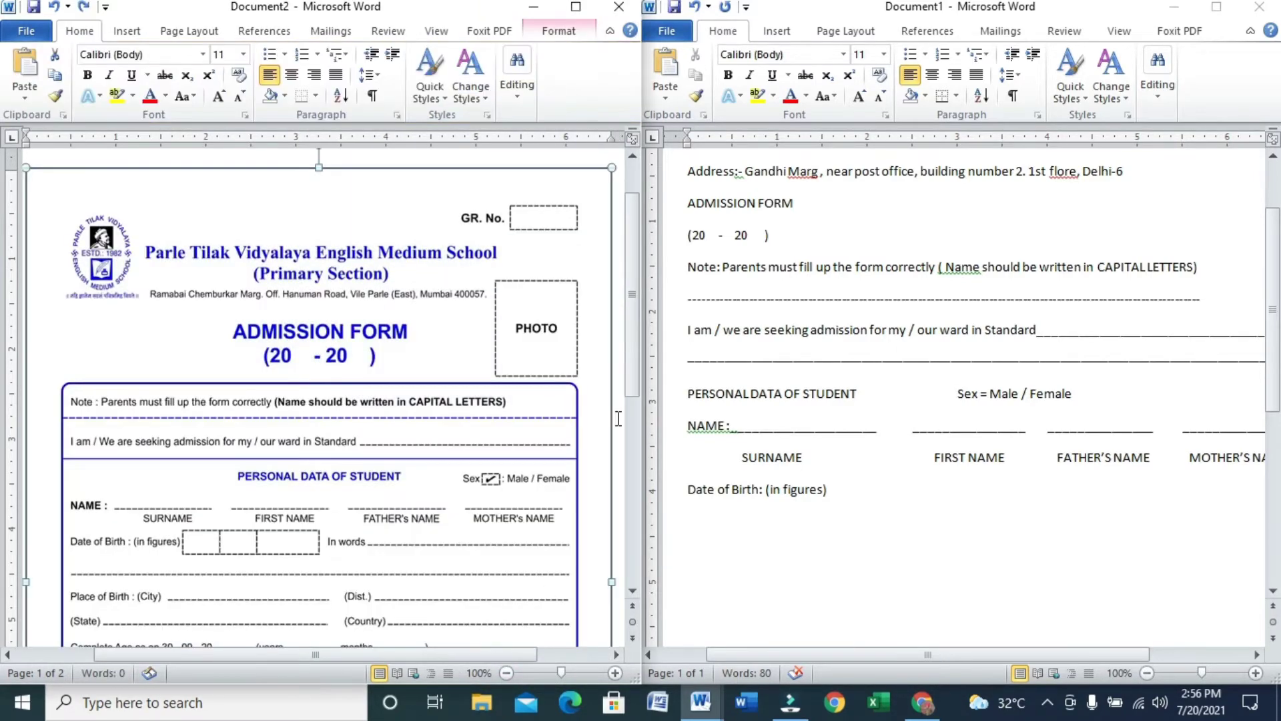
Insert a table with 3 columns and 1 row below the "Date of Birth: (in figures)" label in the new form.
left_click(808, 527)
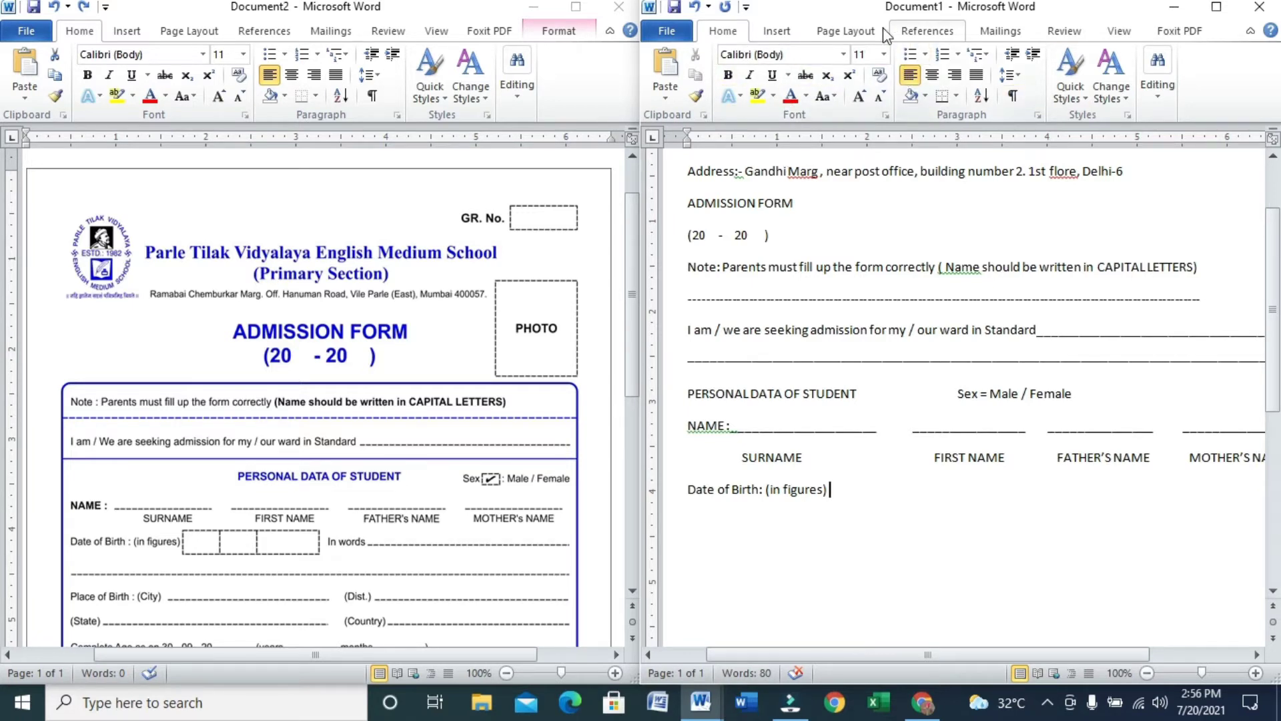
left_click(788, 32)
left_click(712, 102)
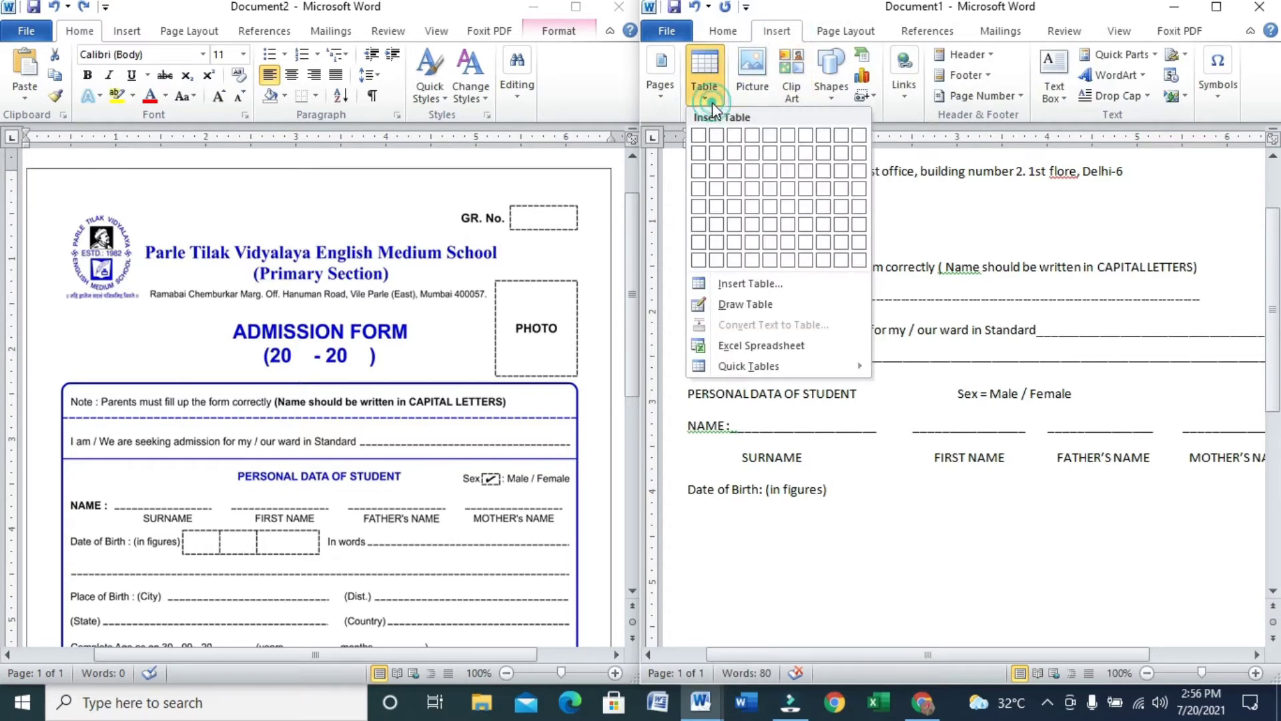
left_click(739, 286)
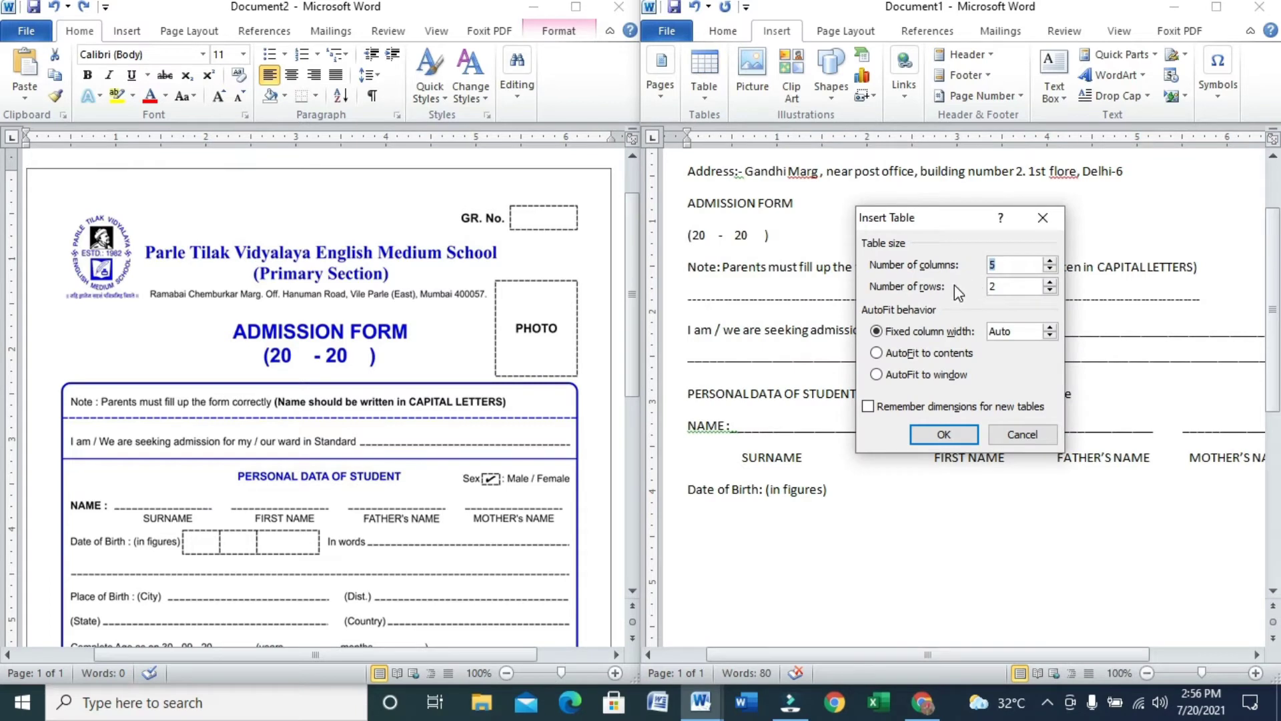
left_click(1050, 269)
left_click(1051, 269)
left_click(1051, 291)
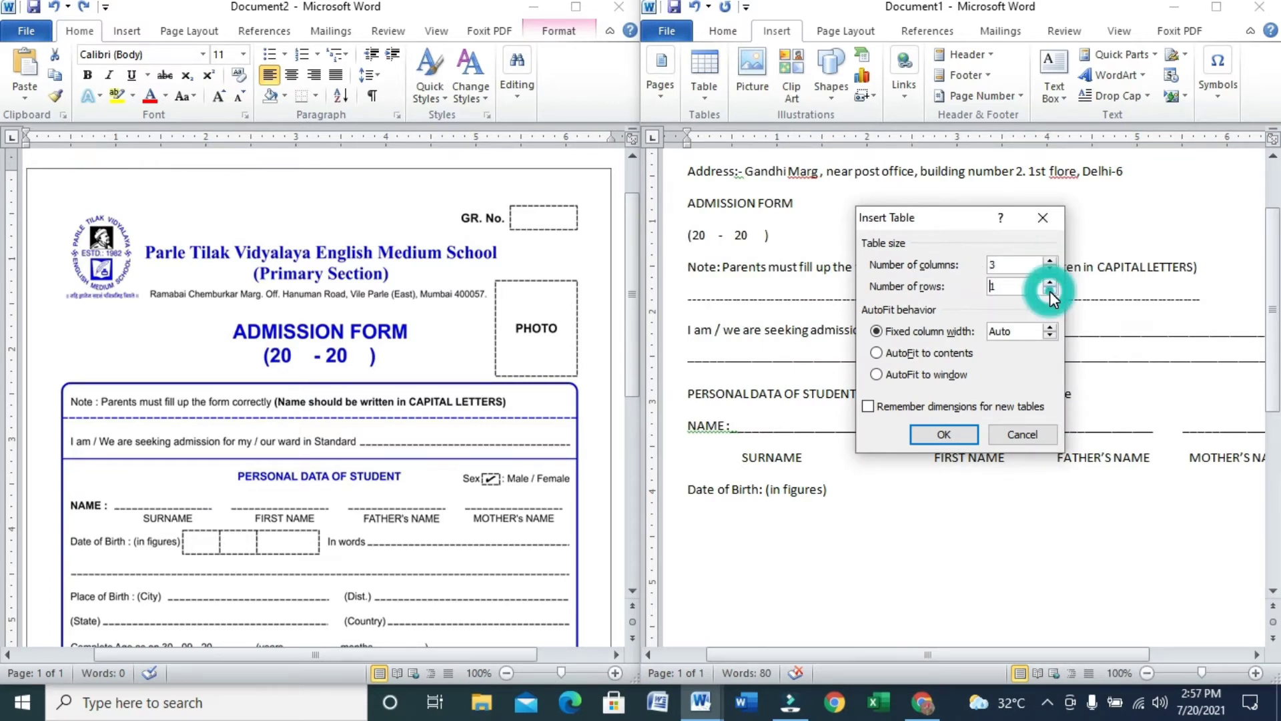
left_click(945, 435)
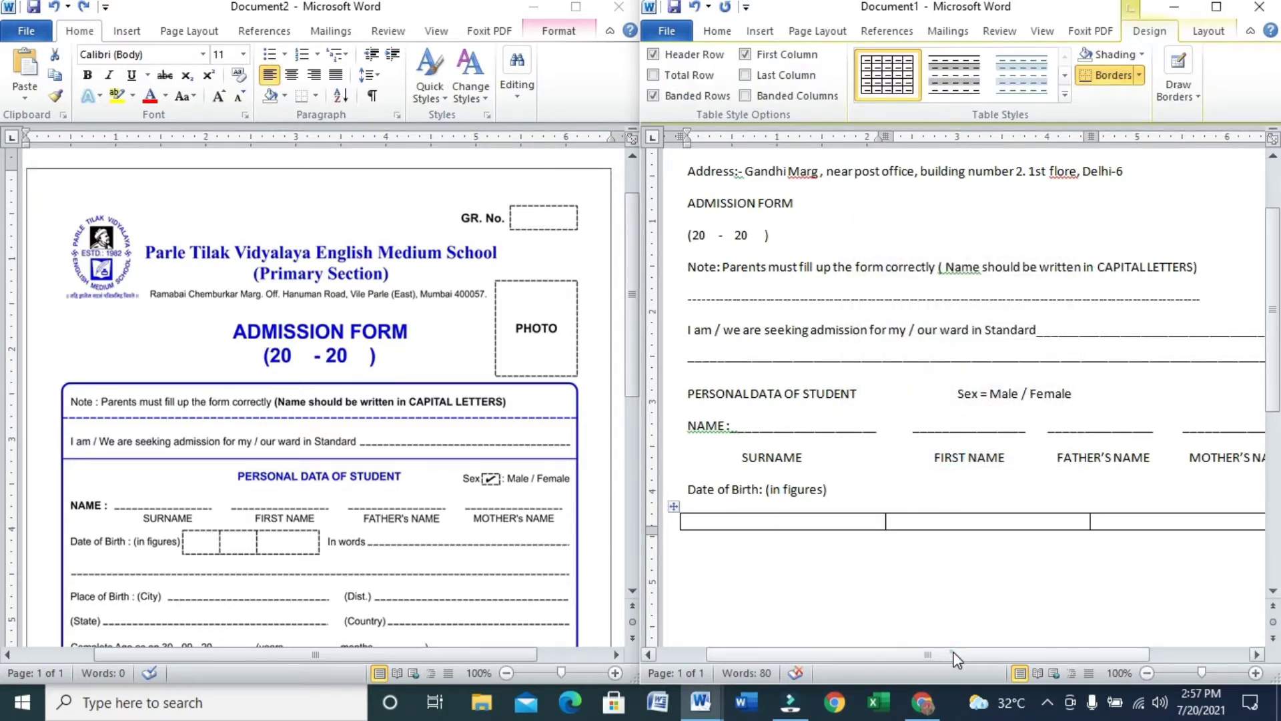
Shrink the new table to about 1.8 inches wide and place it directly after the "Date of Birth: (in figures)" label.
left_click_drag(941, 657, 1030, 654)
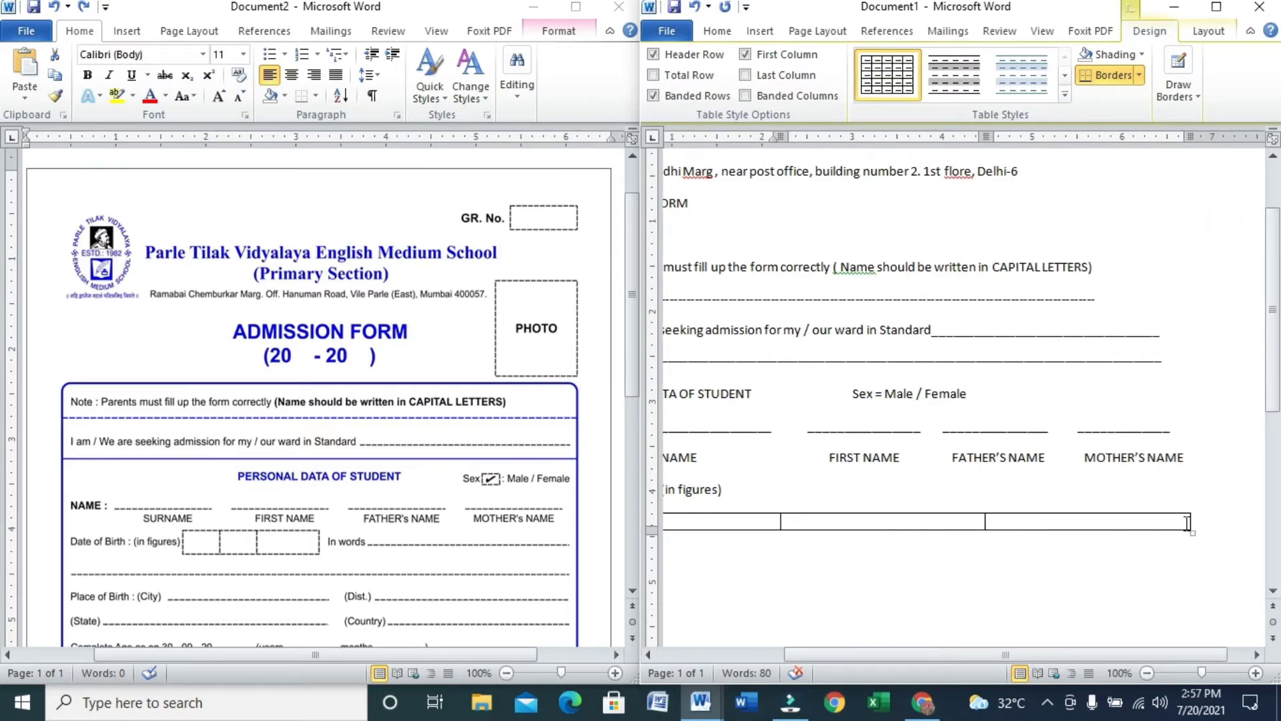
left_click_drag(1192, 534, 741, 546)
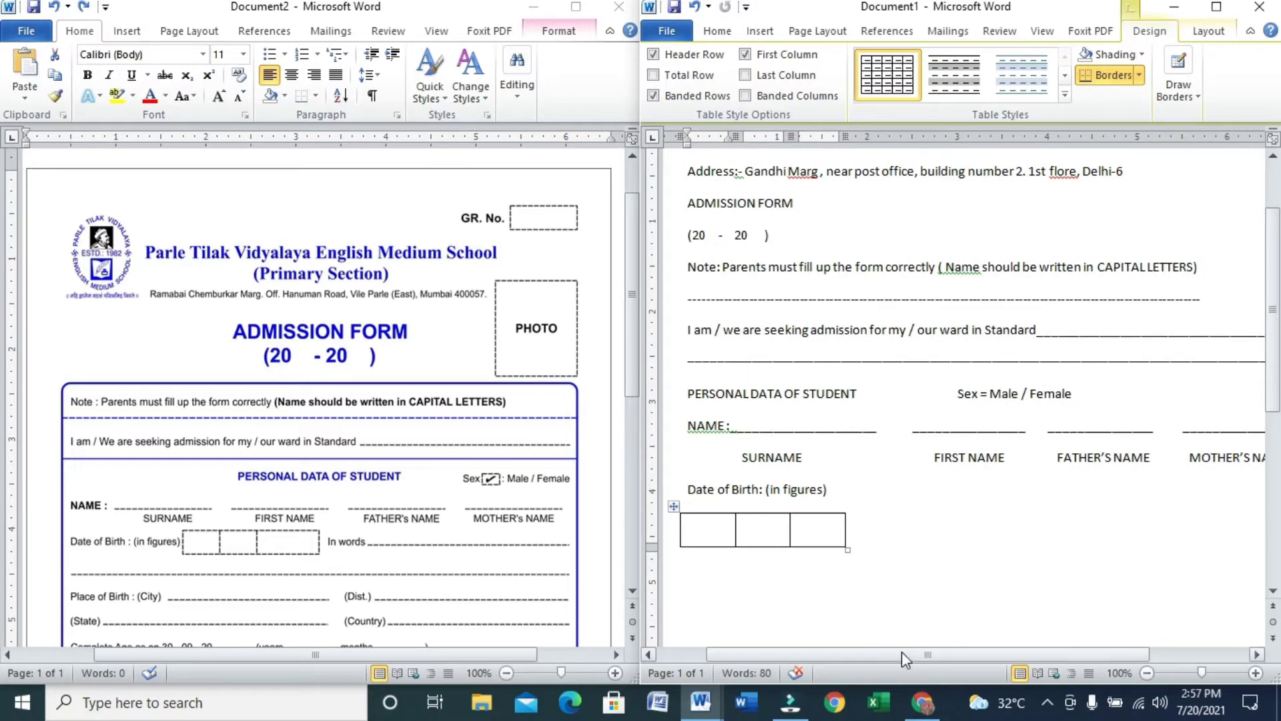
left_click_drag(902, 651, 842, 671)
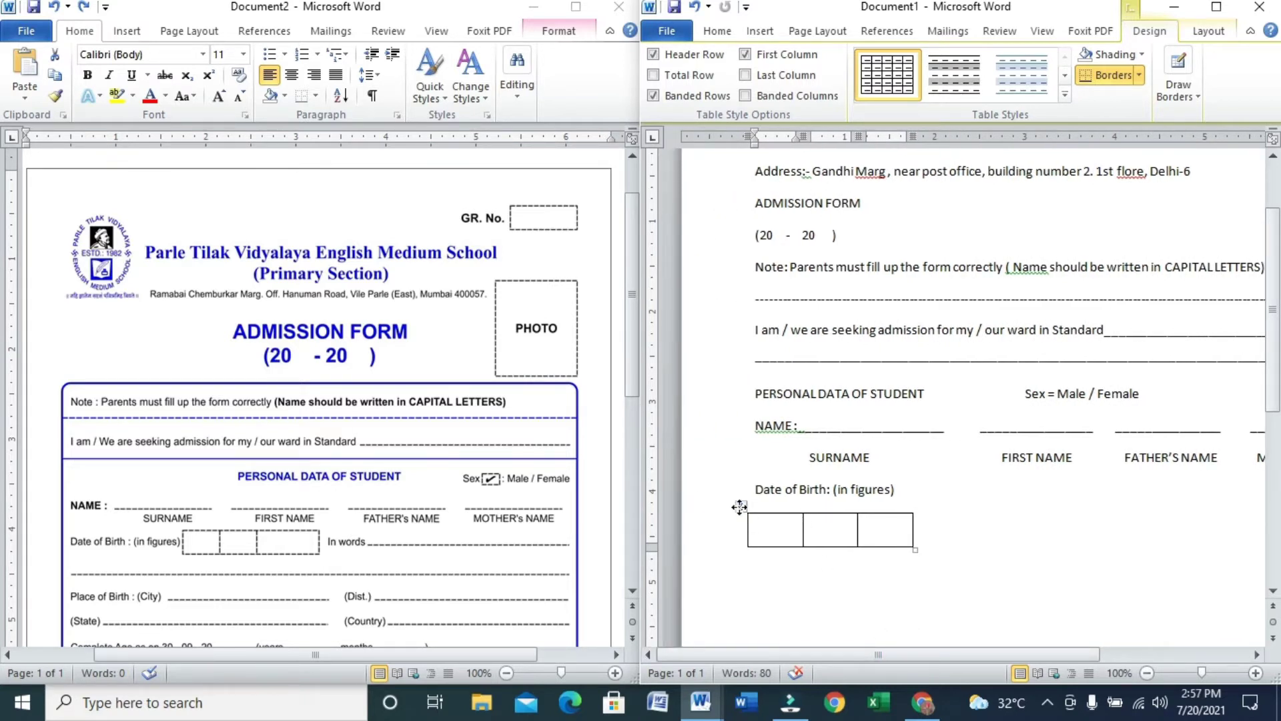
left_click_drag(741, 506, 895, 475)
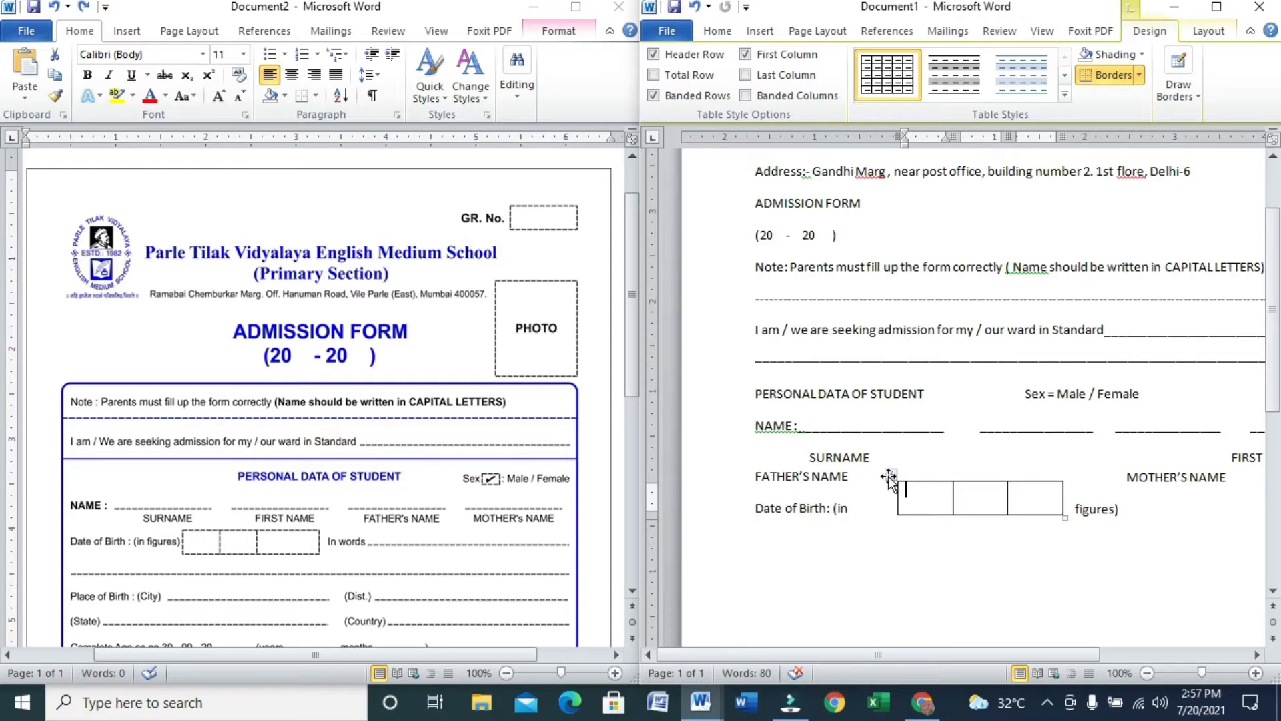
left_click_drag(891, 475, 962, 485)
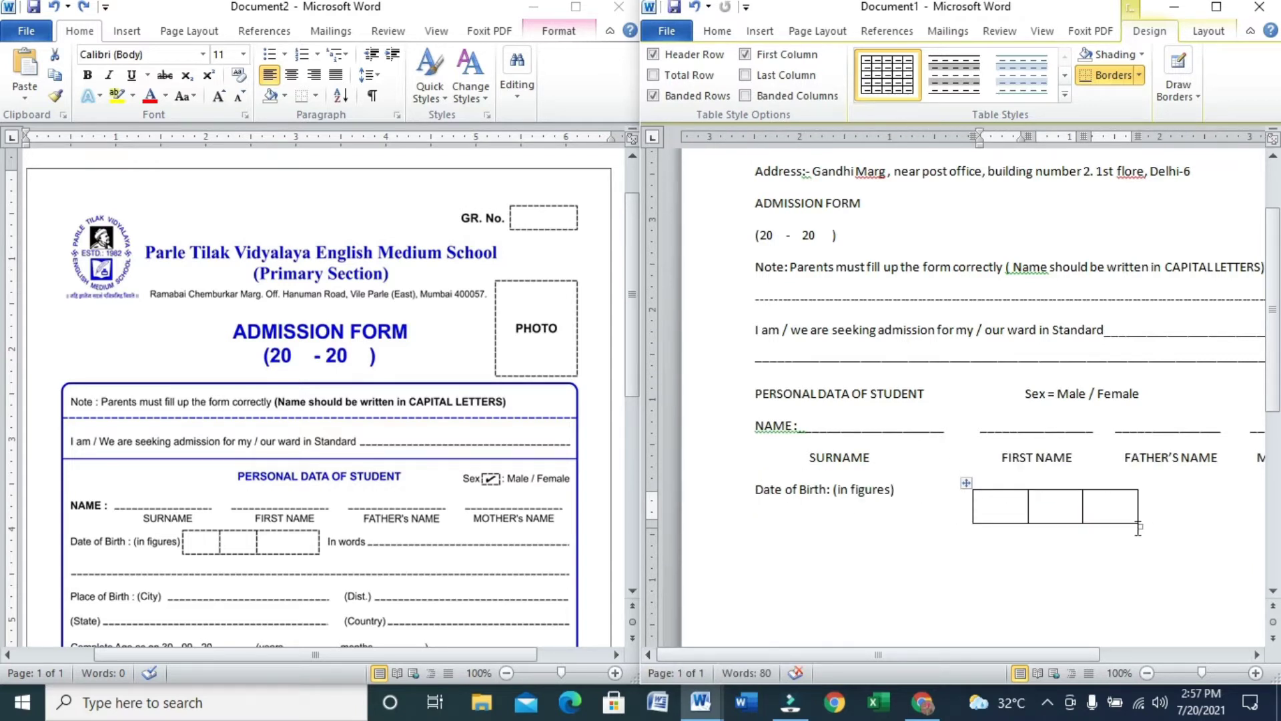
left_click_drag(1138, 528, 1134, 514)
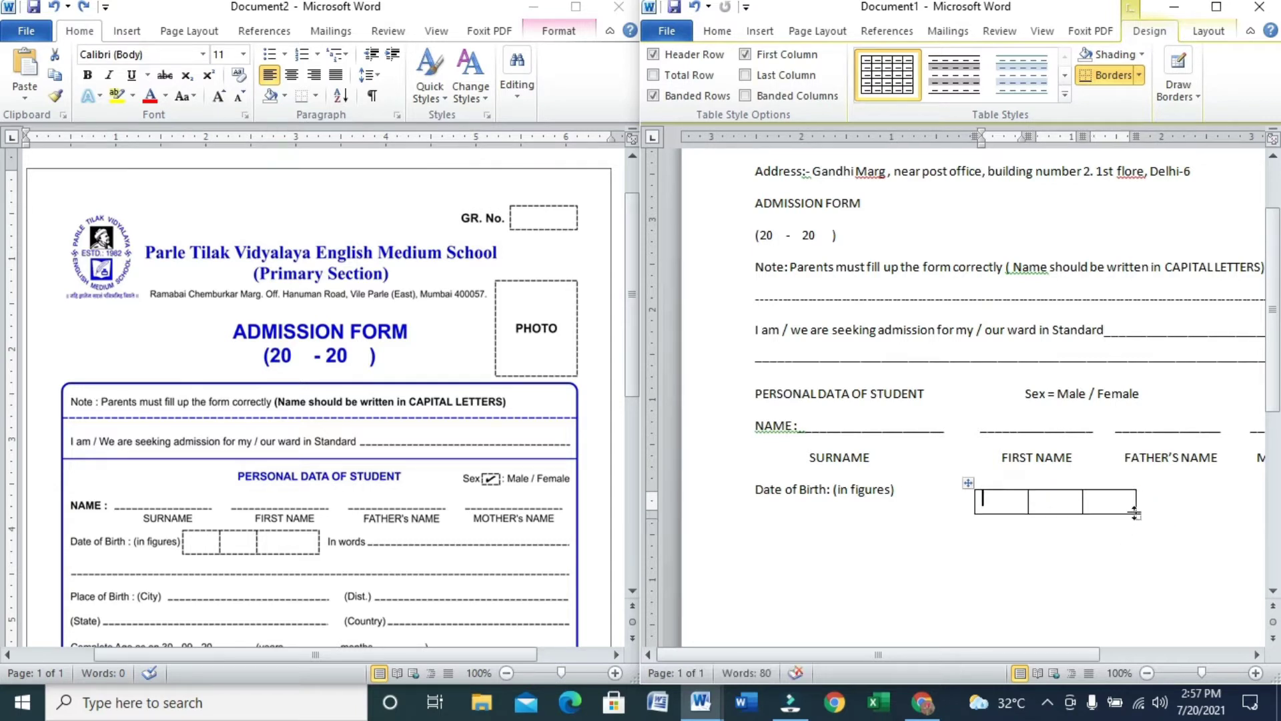
left_click_drag(969, 482, 899, 476)
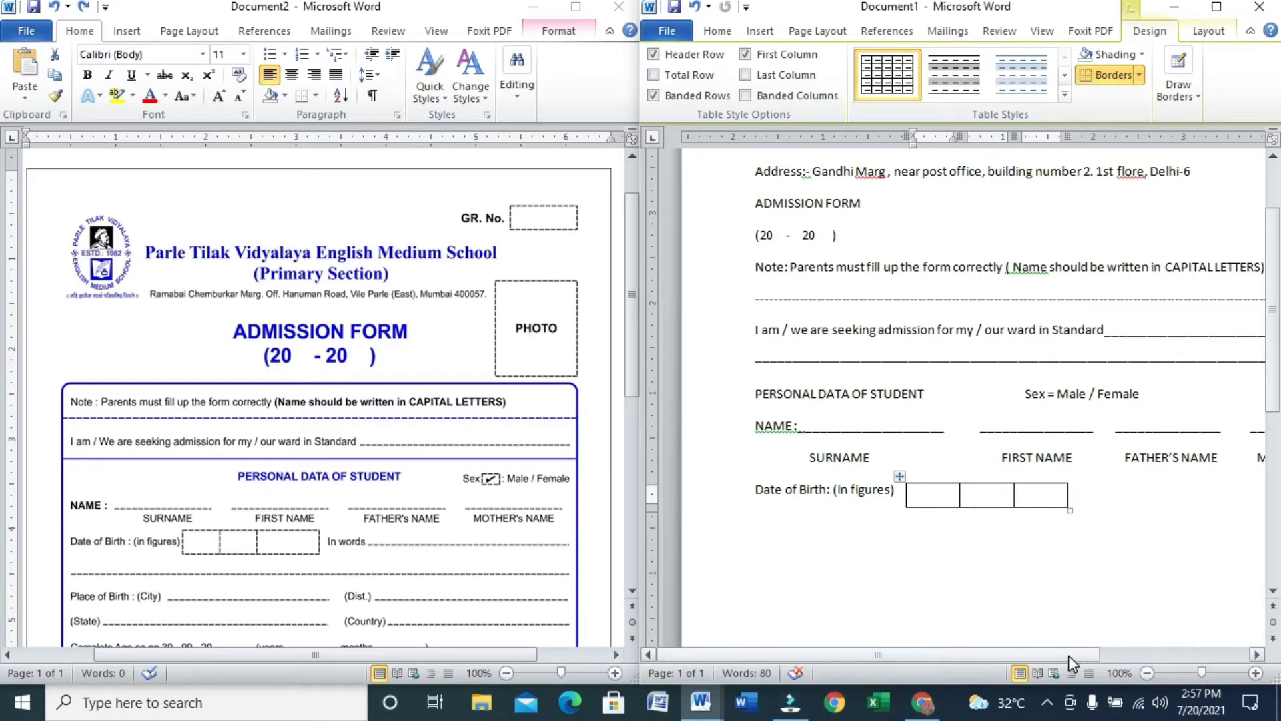
Narrow the table's first two columns to about 0.4 inch each, giving the remaining width to the third column.
left_click_drag(1069, 657, 1095, 647)
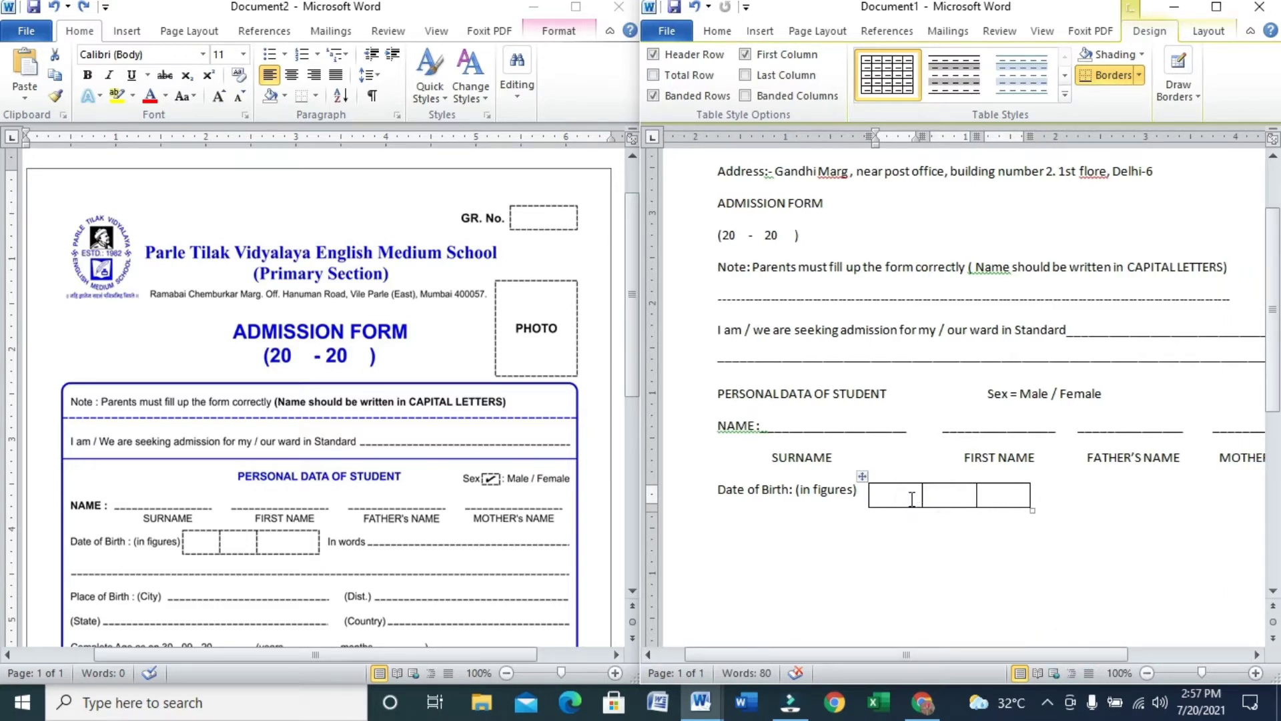
mouse_move(922, 494)
left_mouse_down()
mouse_move(887, 490)
mouse_move(898, 491)
left_mouse_up()
left_click_drag(975, 495, 938, 496)
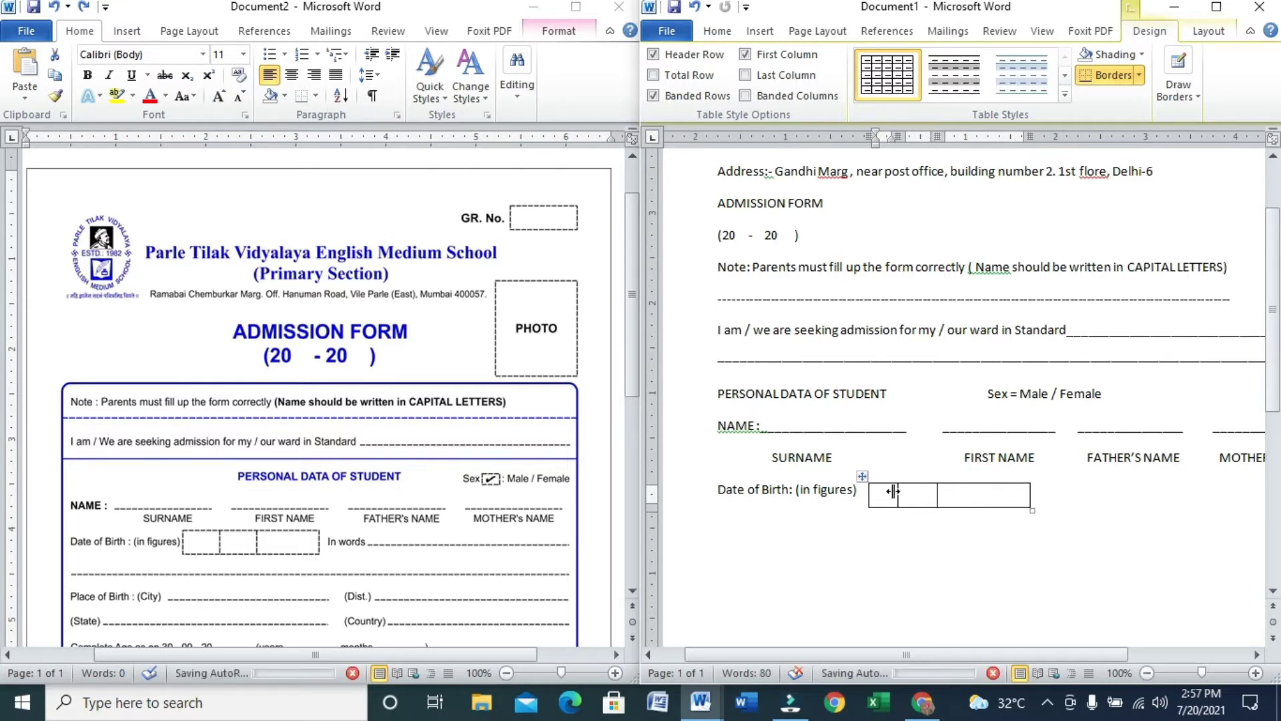
left_click_drag(899, 495, 942, 494)
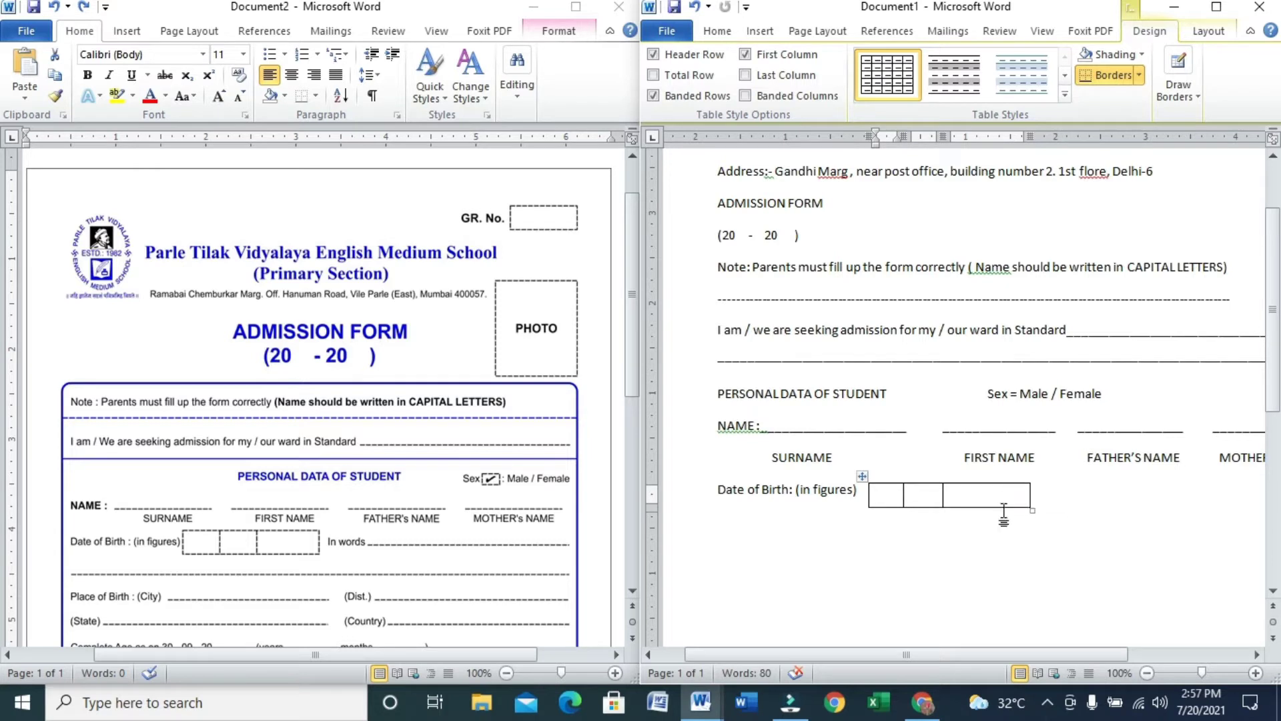
Add the label "In Words" on the Date of Birth line, just after the three-cell table.
left_click(1060, 489)
left_click(1051, 490)
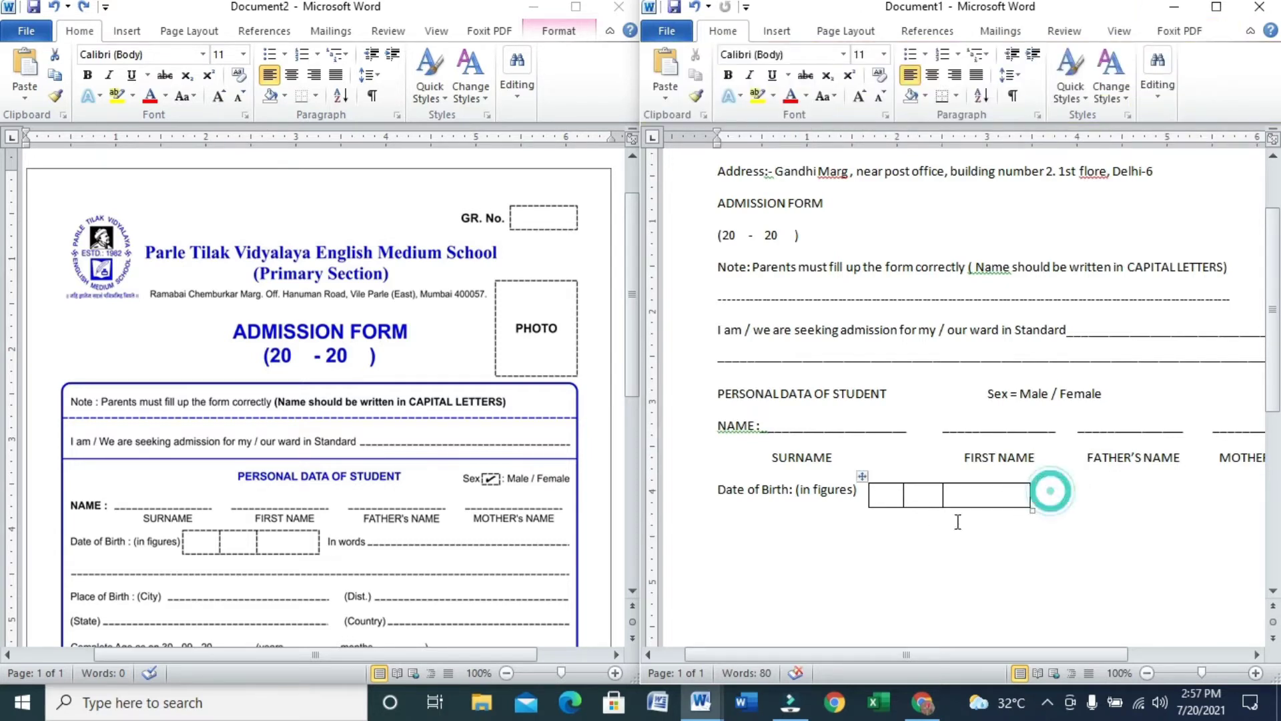
left_click(824, 516)
left_click(828, 490)
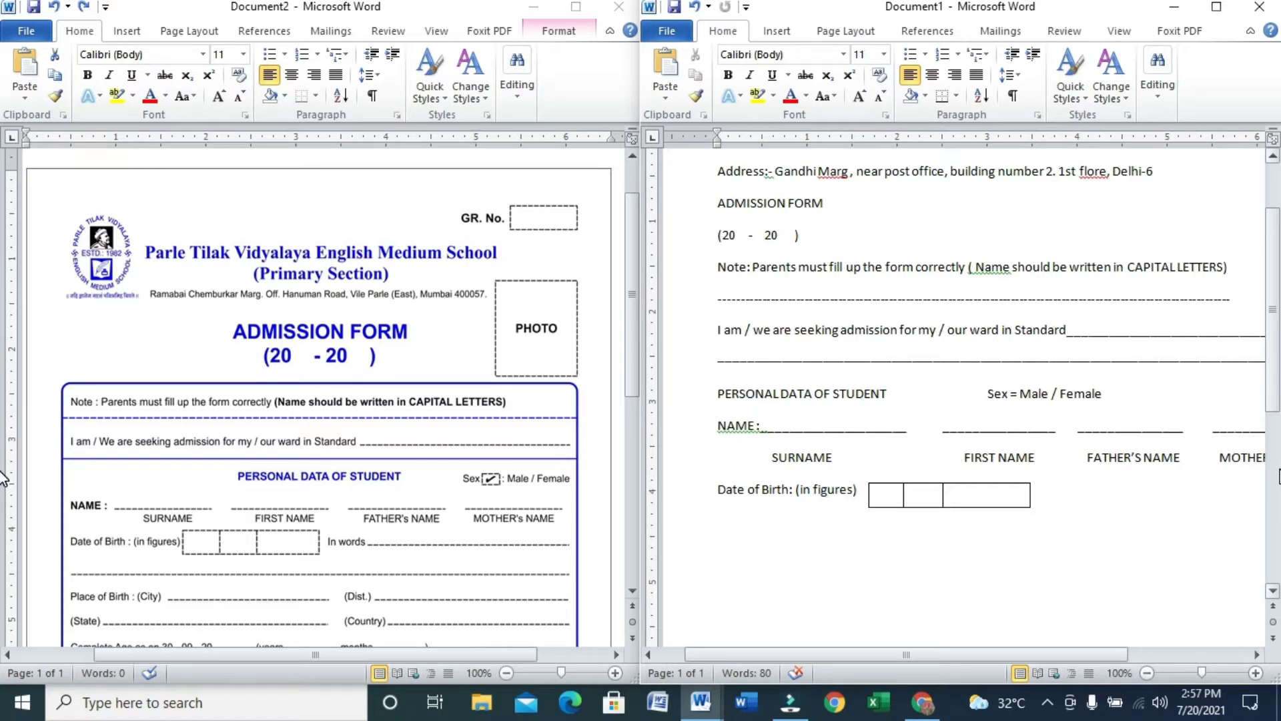
key("Tab")
key("Tab")
type("ind")
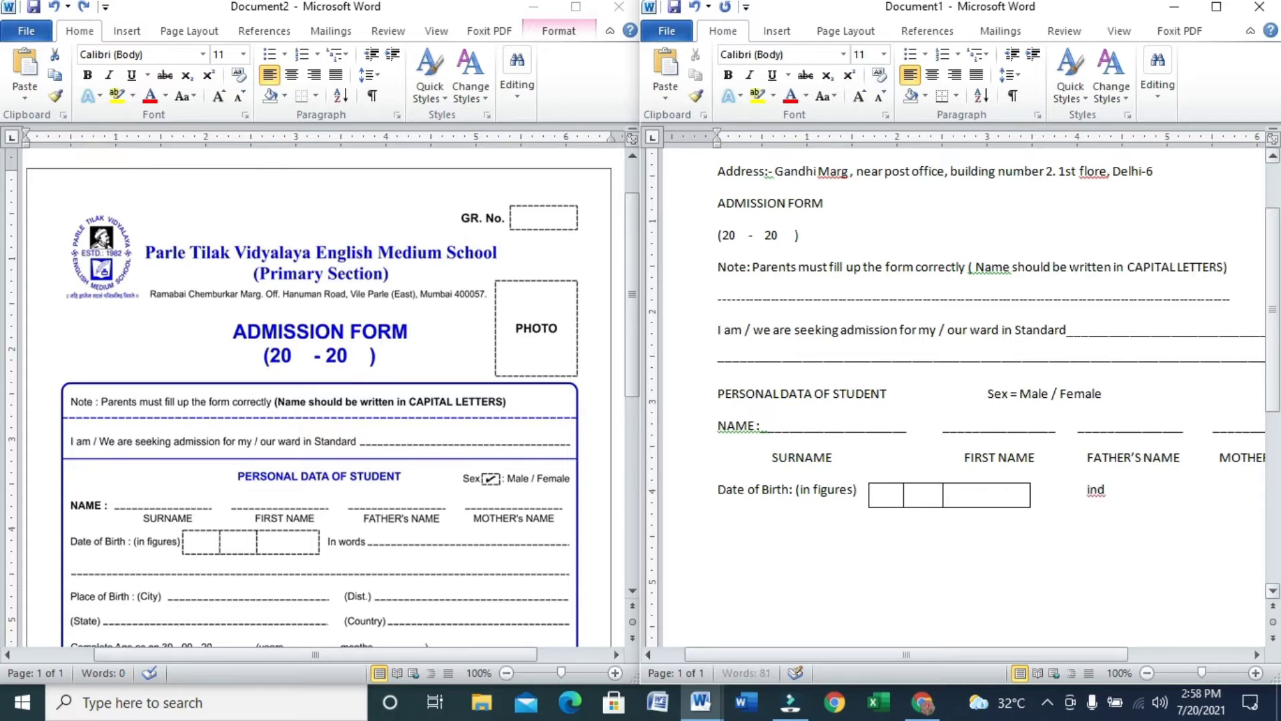
key("BackSpace")
key("BackSpace")
type("In Words")
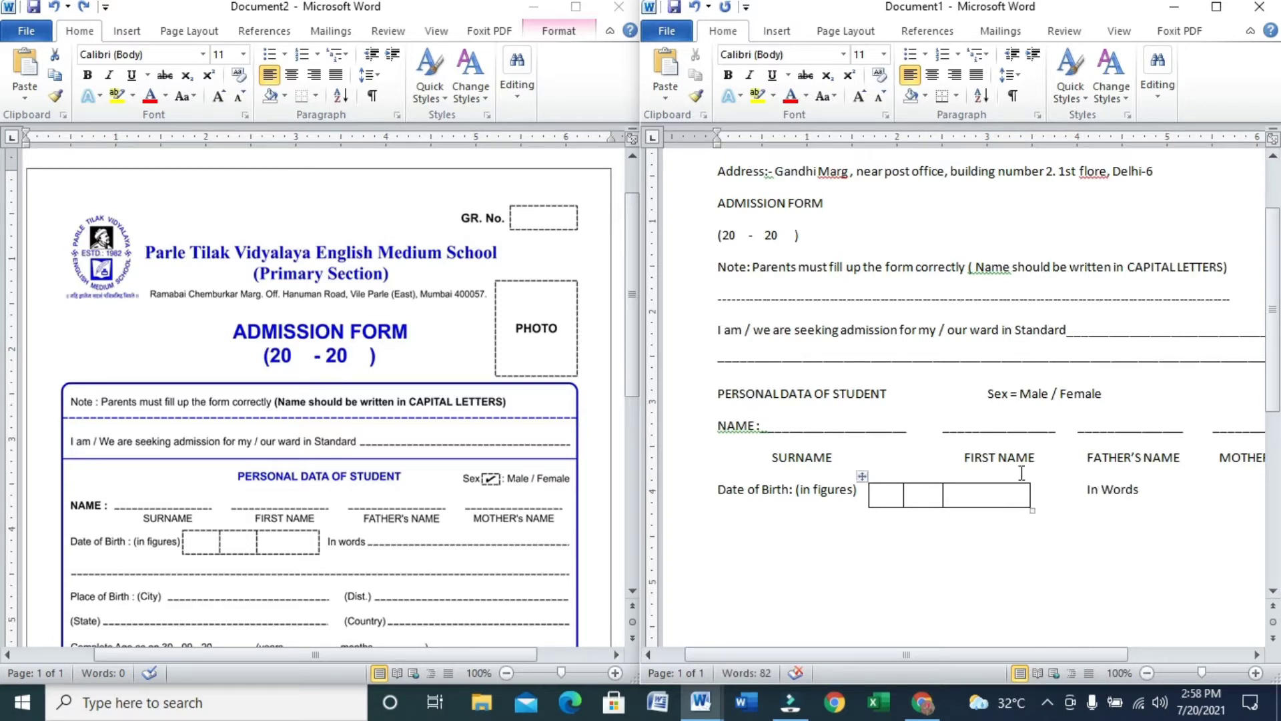
left_click(1082, 488)
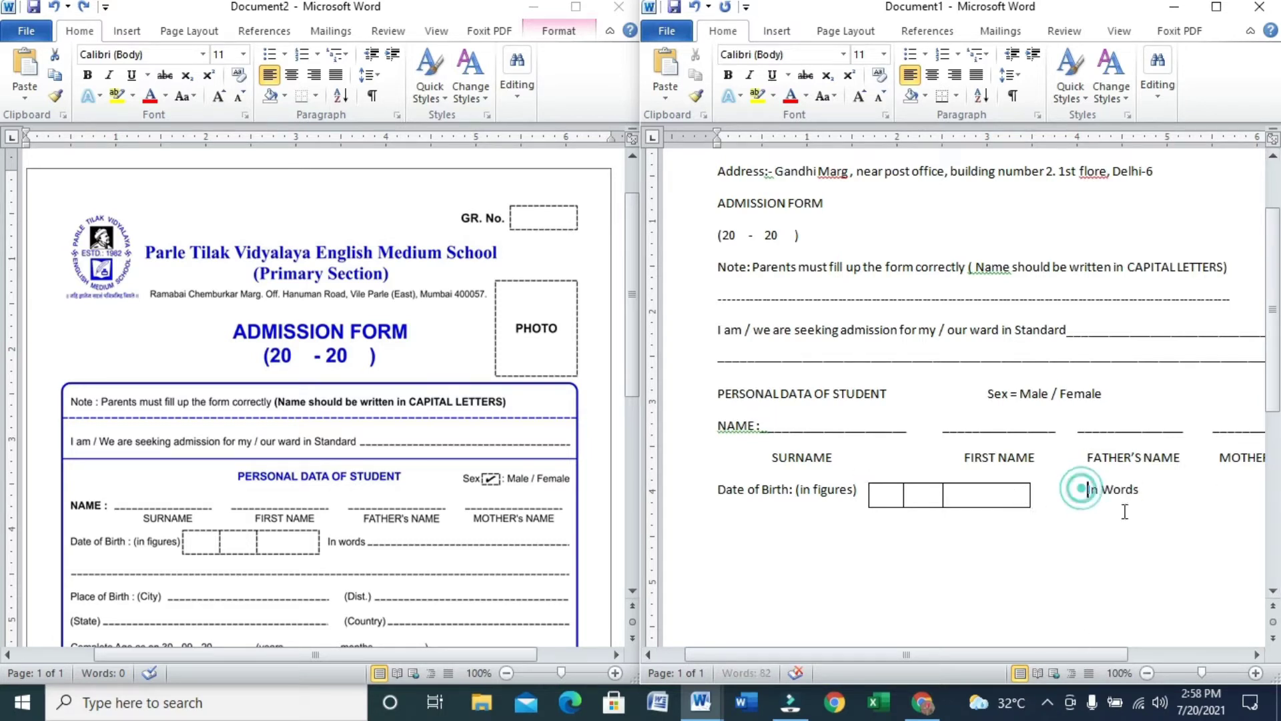
key("BackSpace")
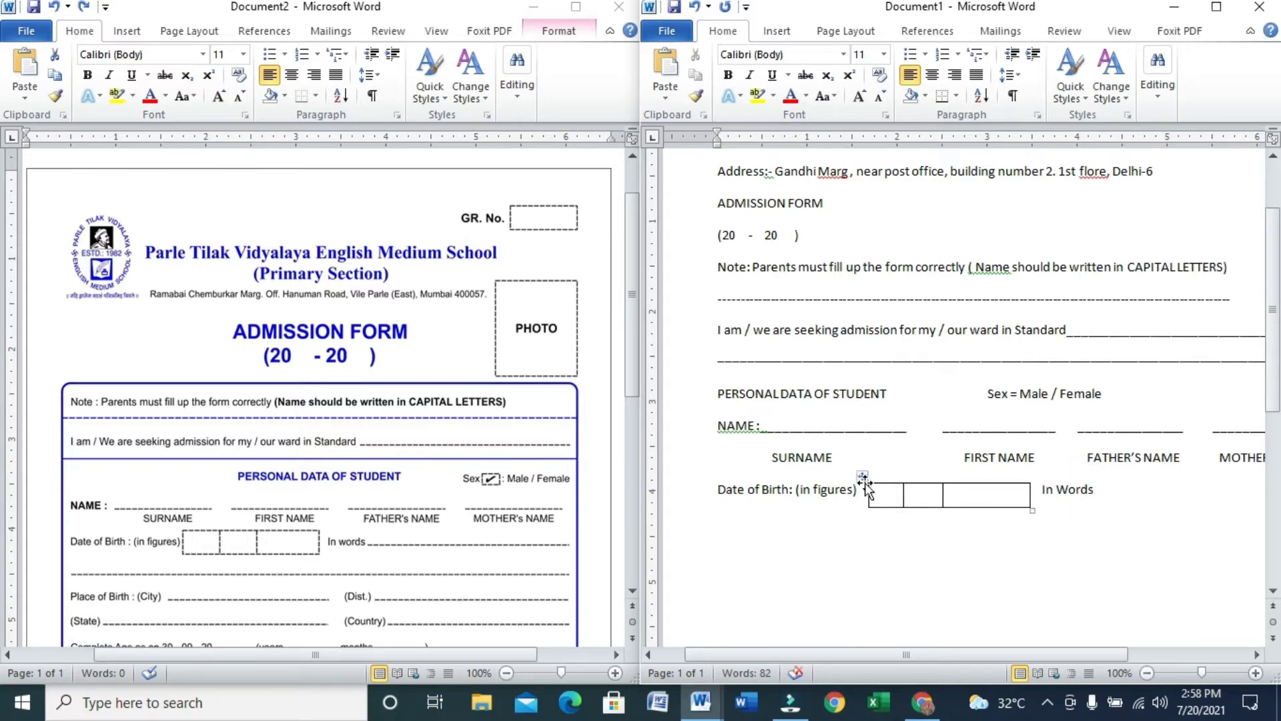
left_click_drag(860, 475, 861, 477)
left_click(861, 477)
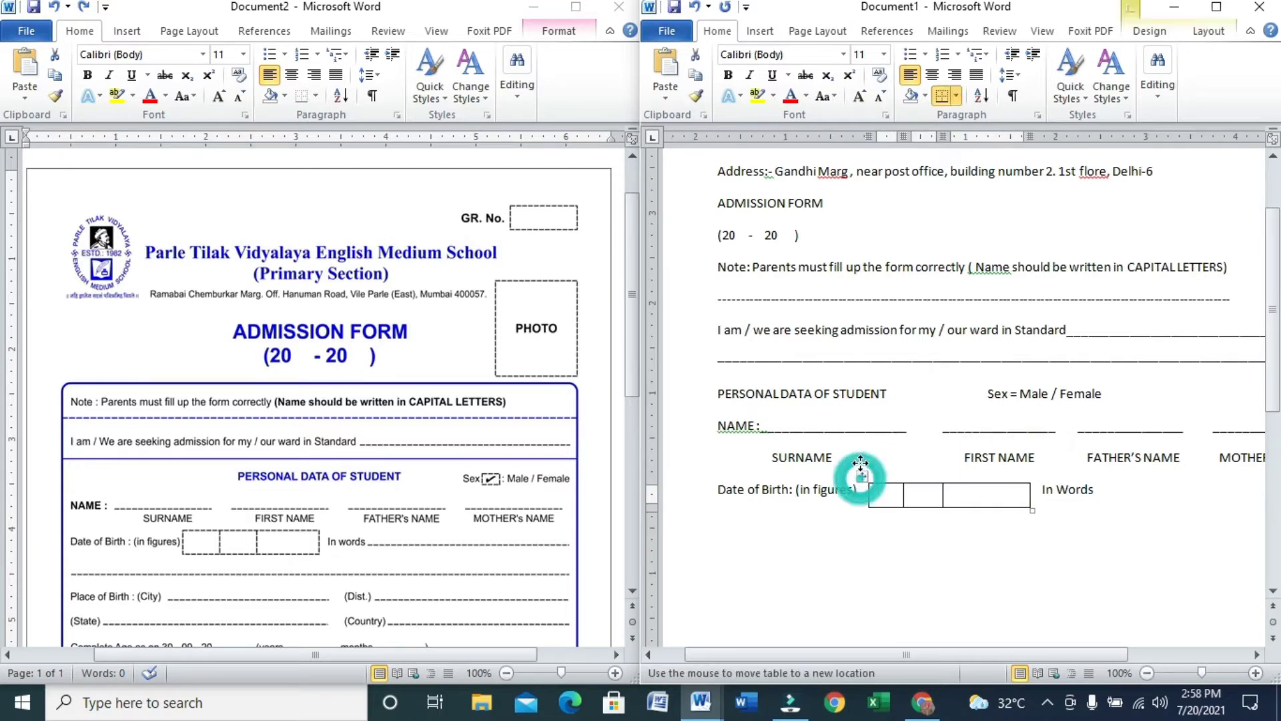
left_click(872, 479)
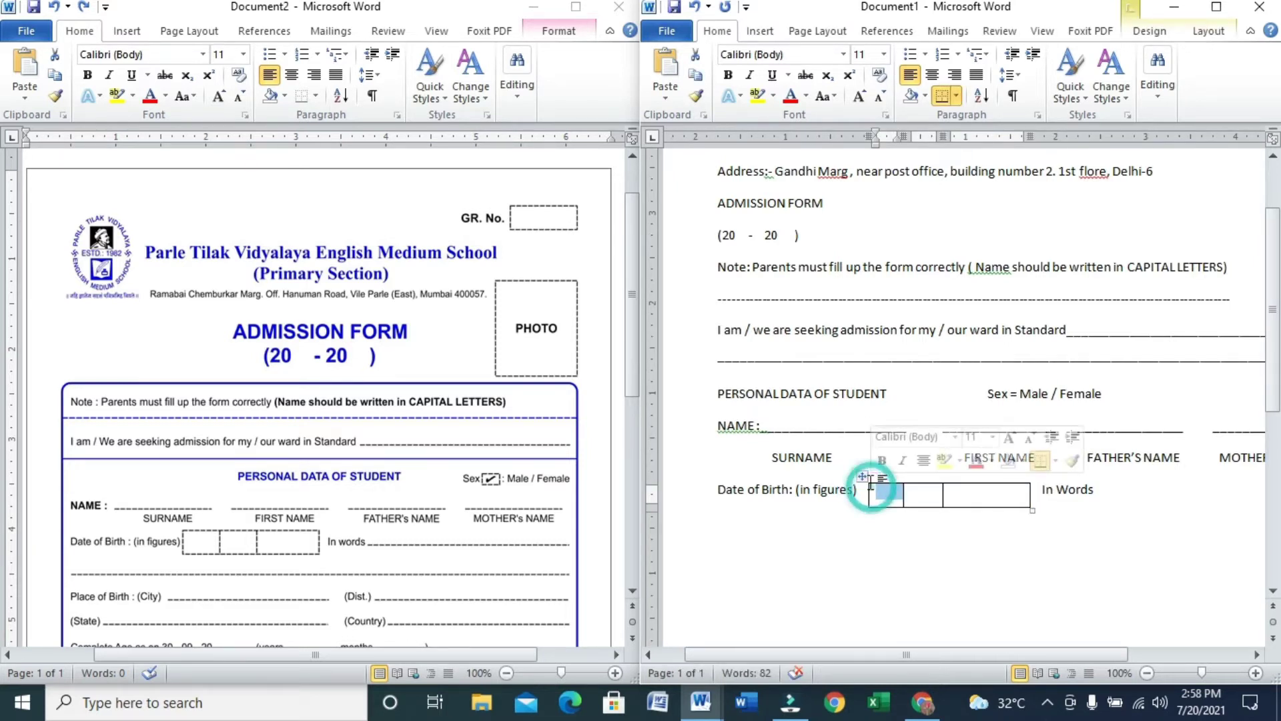
left_click(862, 478)
key("Up")
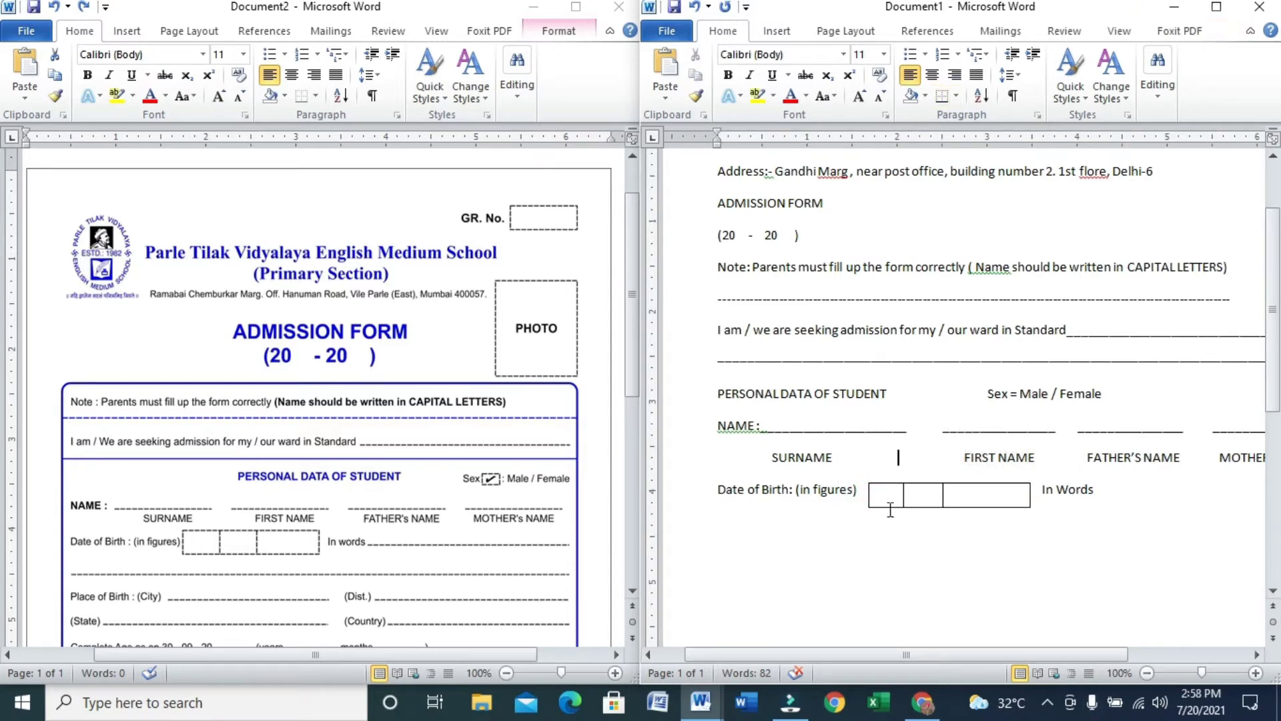
left_click(859, 471)
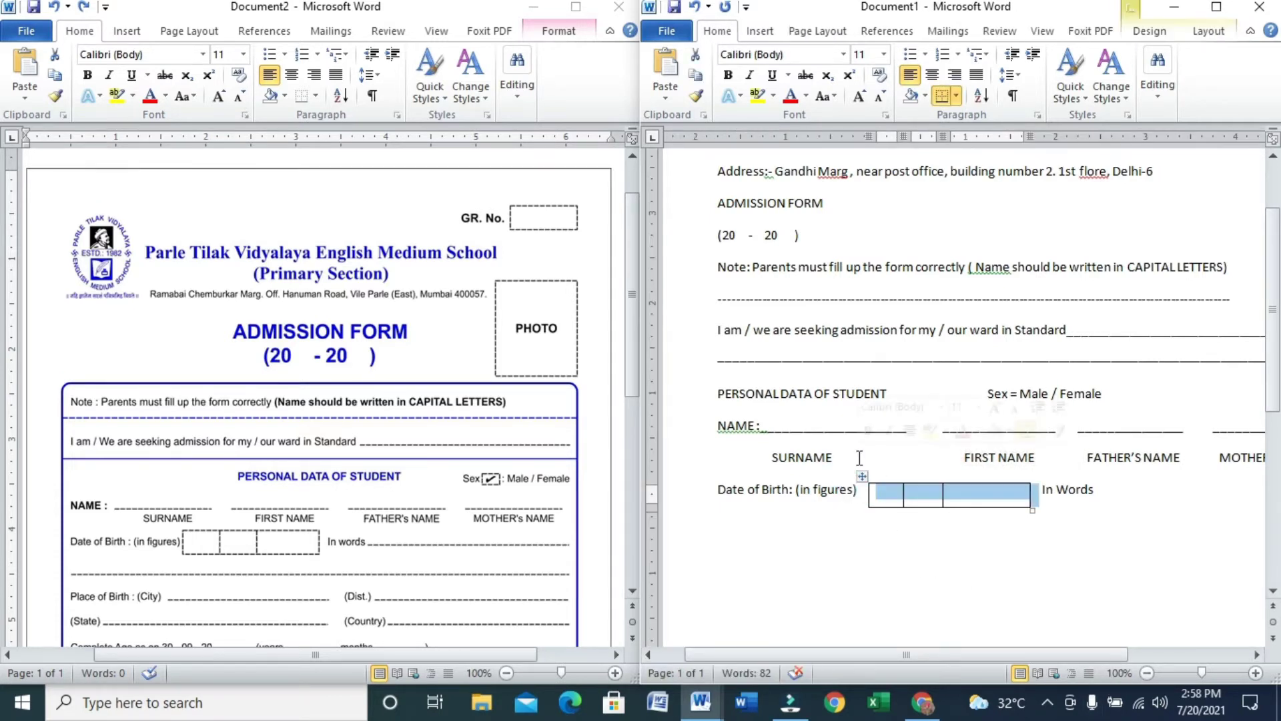
left_click(962, 535)
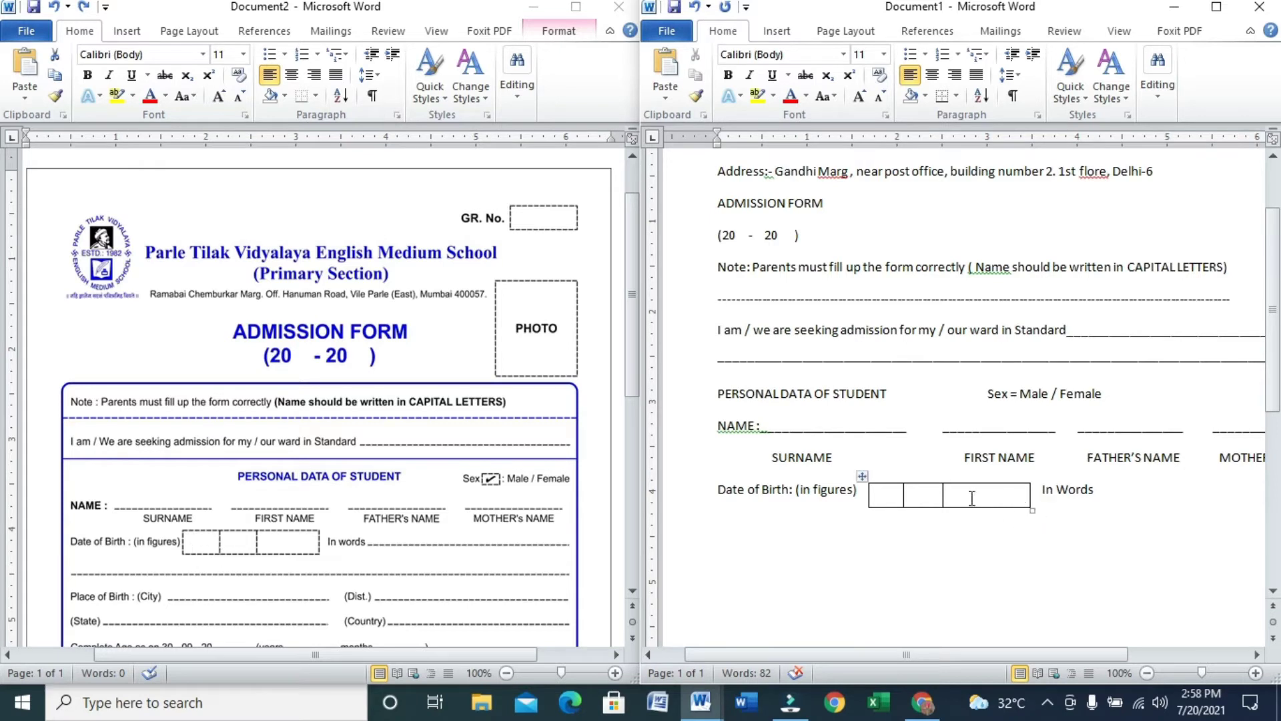
Delete the three-cell table between the "Date of Birth: (in figures)" and "In Words" labels.
left_click(862, 477)
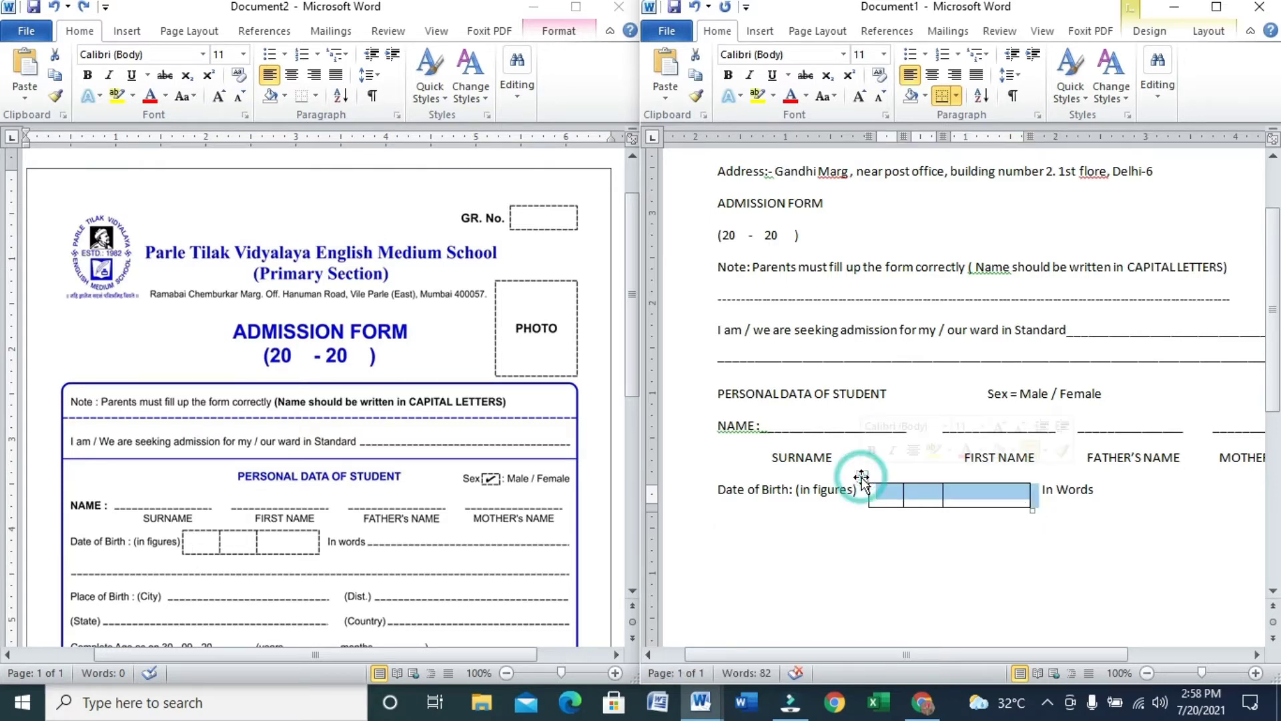
key("Left")
left_click(861, 477)
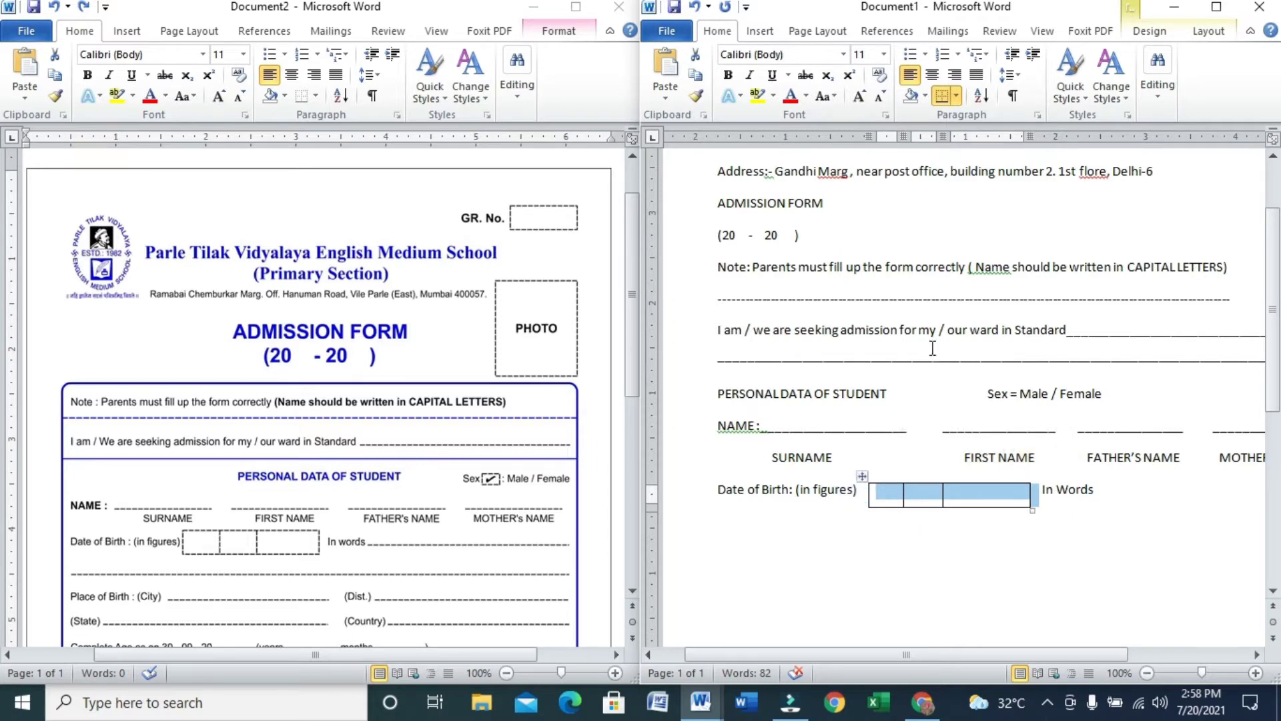
left_click(760, 32)
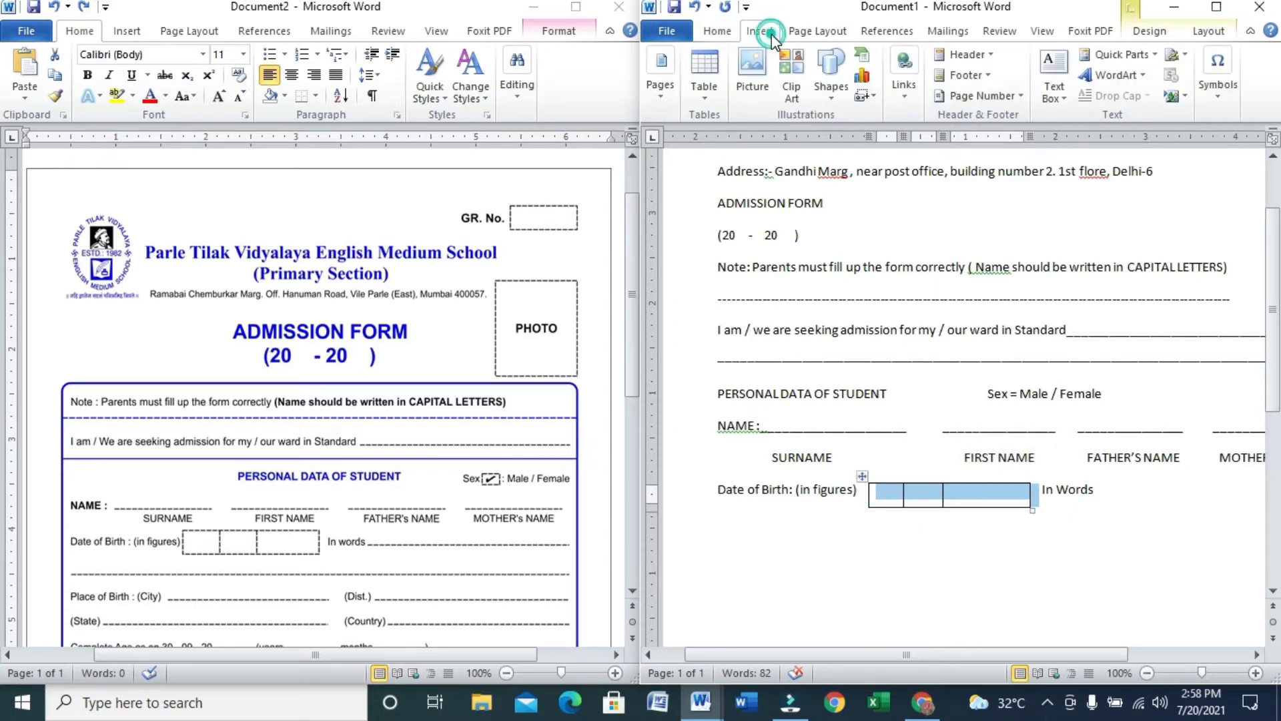
left_click(711, 95)
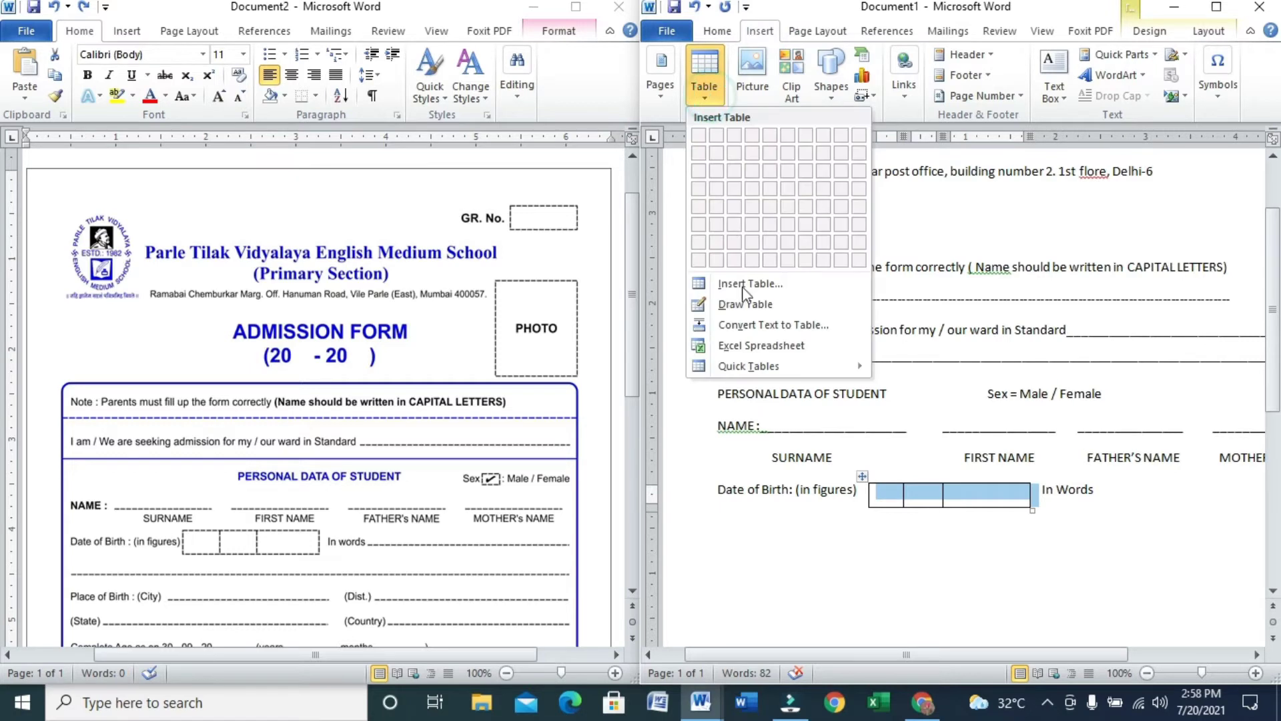
left_click(706, 86)
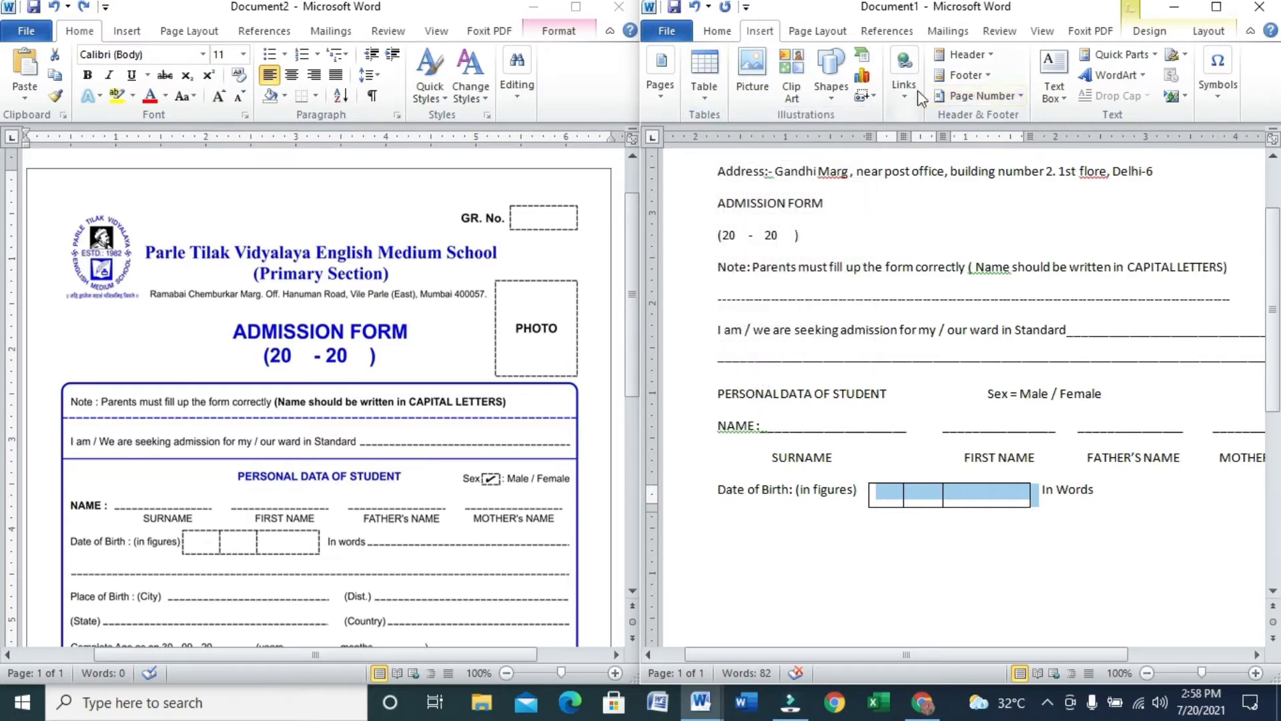
left_click(1219, 33)
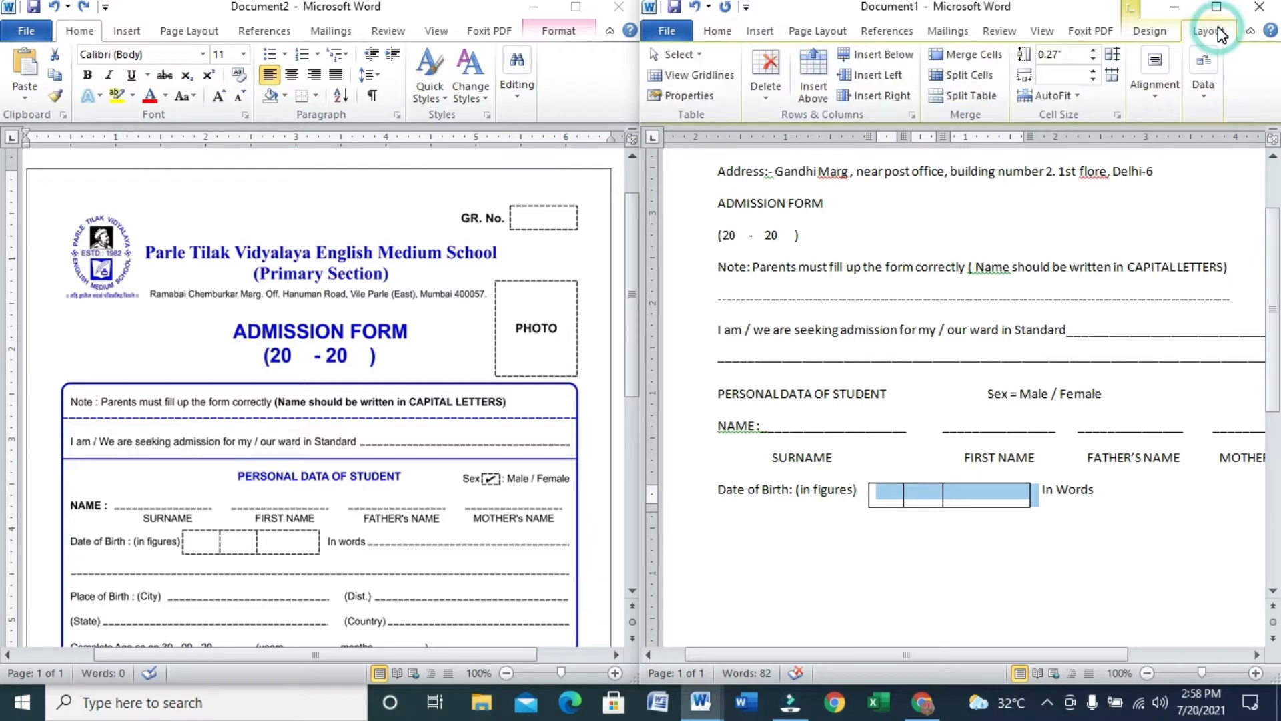
left_click(764, 94)
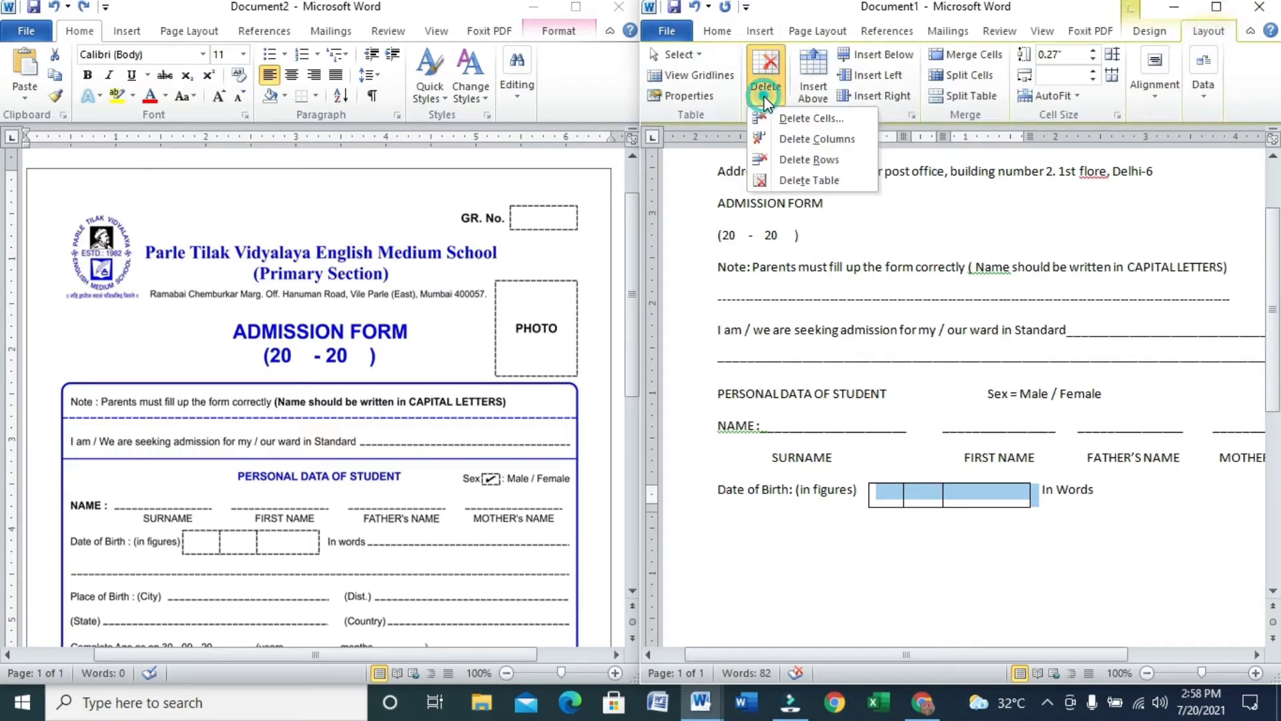
left_click(791, 182)
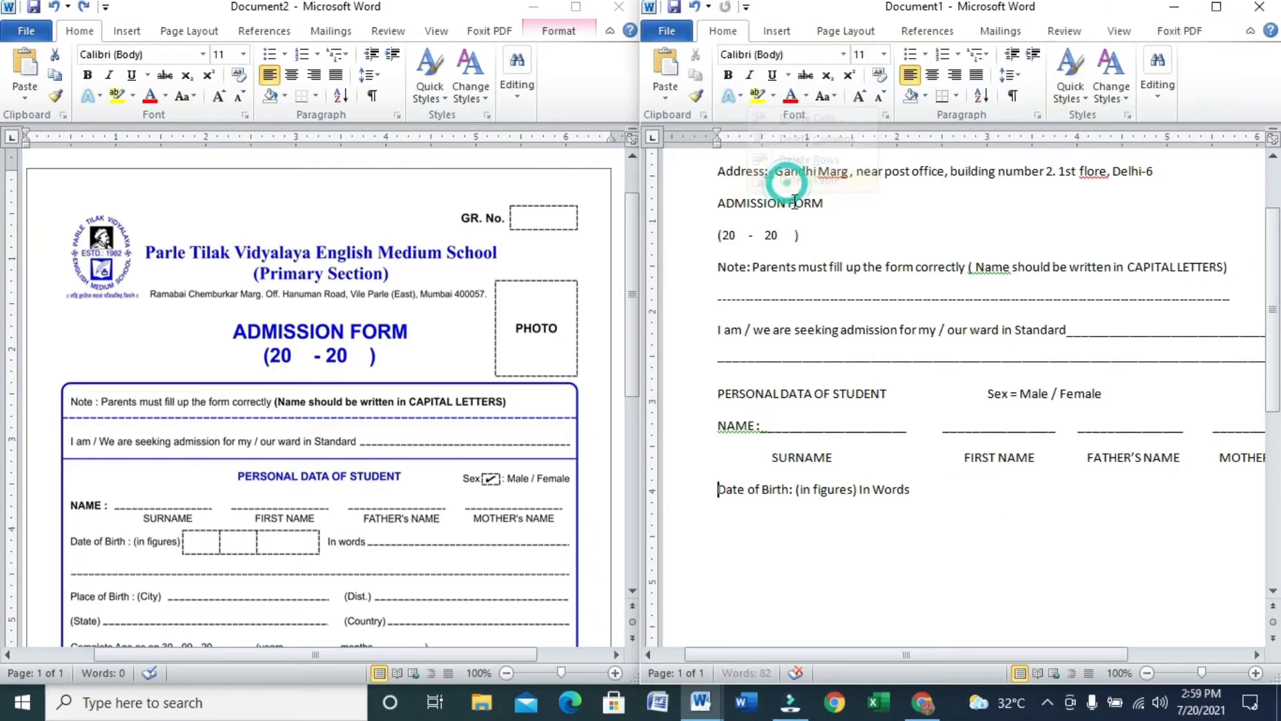
Add tab spacing between "Date of Birth: (in figures)" and "In Words" to make room for the date boxes.
left_click(865, 491)
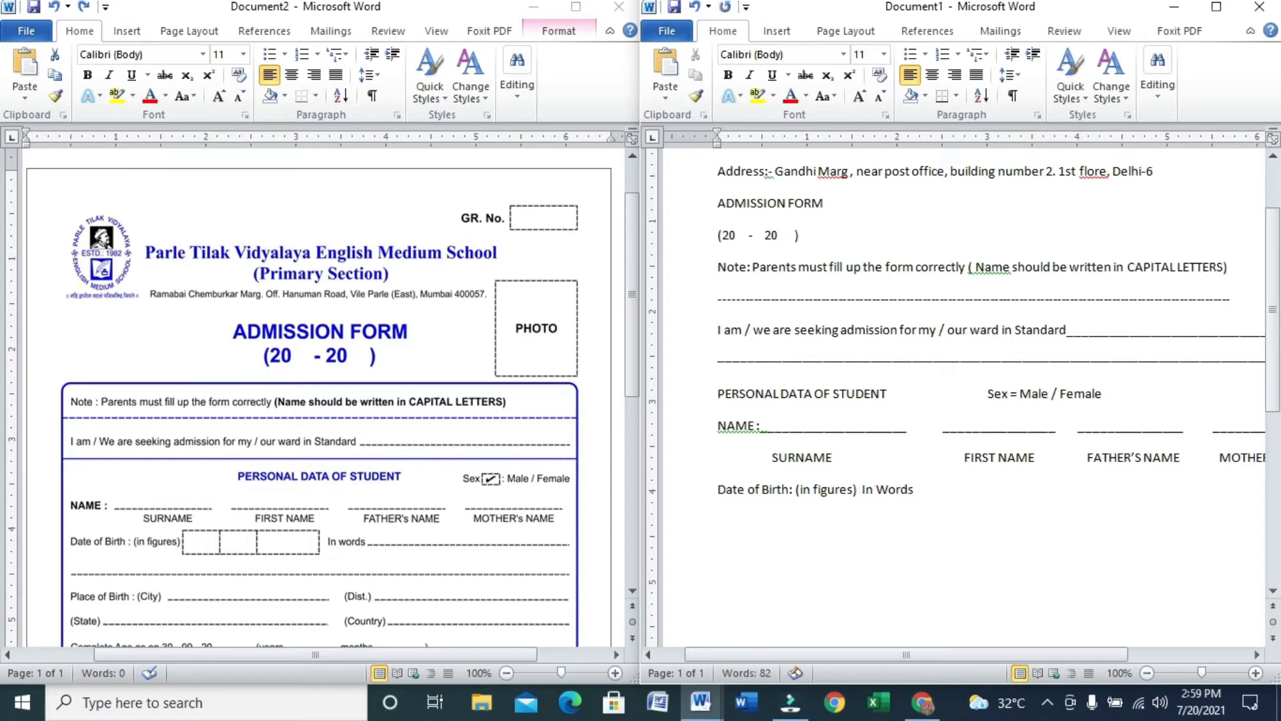
key("Tab")
key("Tab")
key("Tab")
Draw a rectangle about 0.4 inch wide and 0.2 inch high directly after the "Date of Birth: (in figures)" label.
left_click(776, 31)
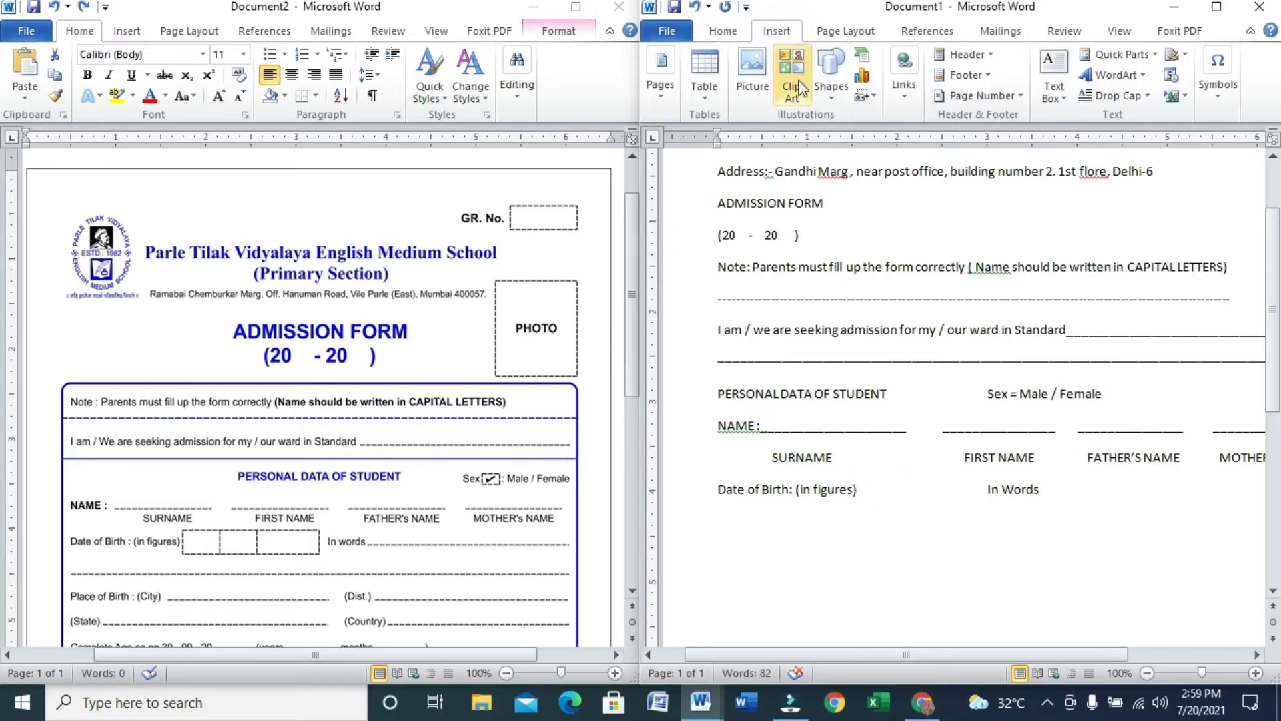
left_click(834, 97)
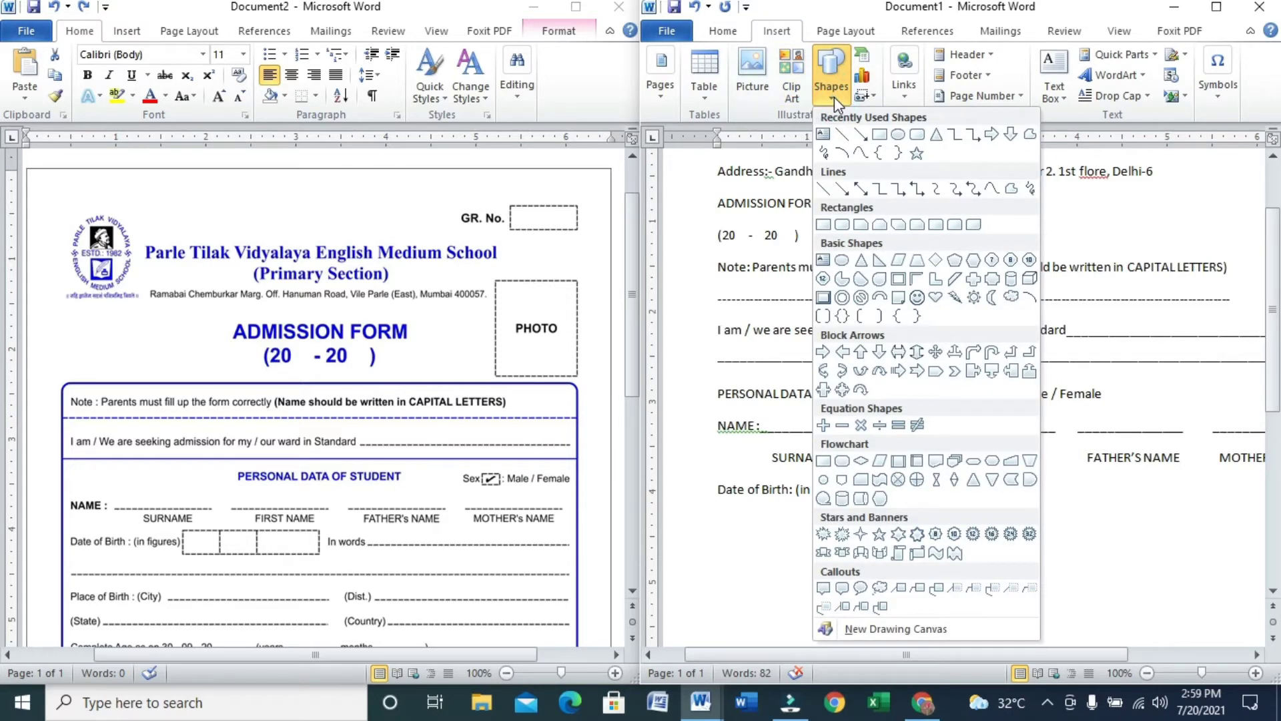
left_click(885, 142)
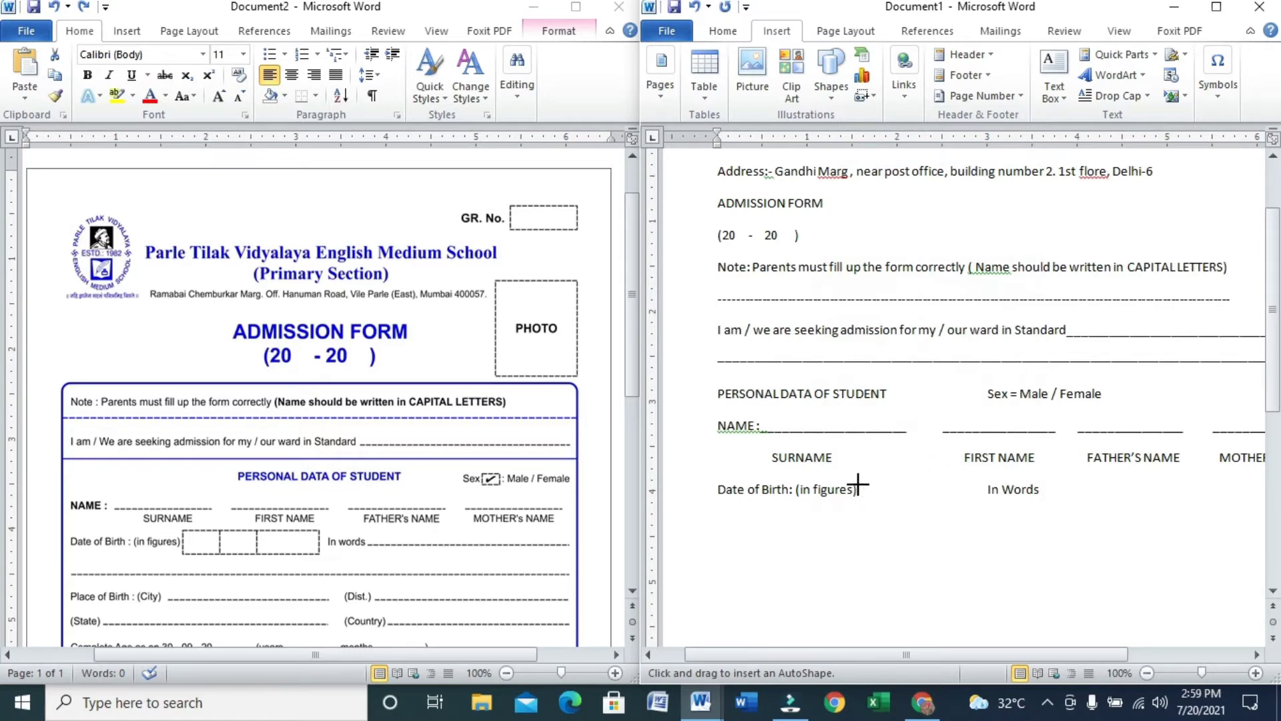
left_click_drag(863, 487, 898, 505)
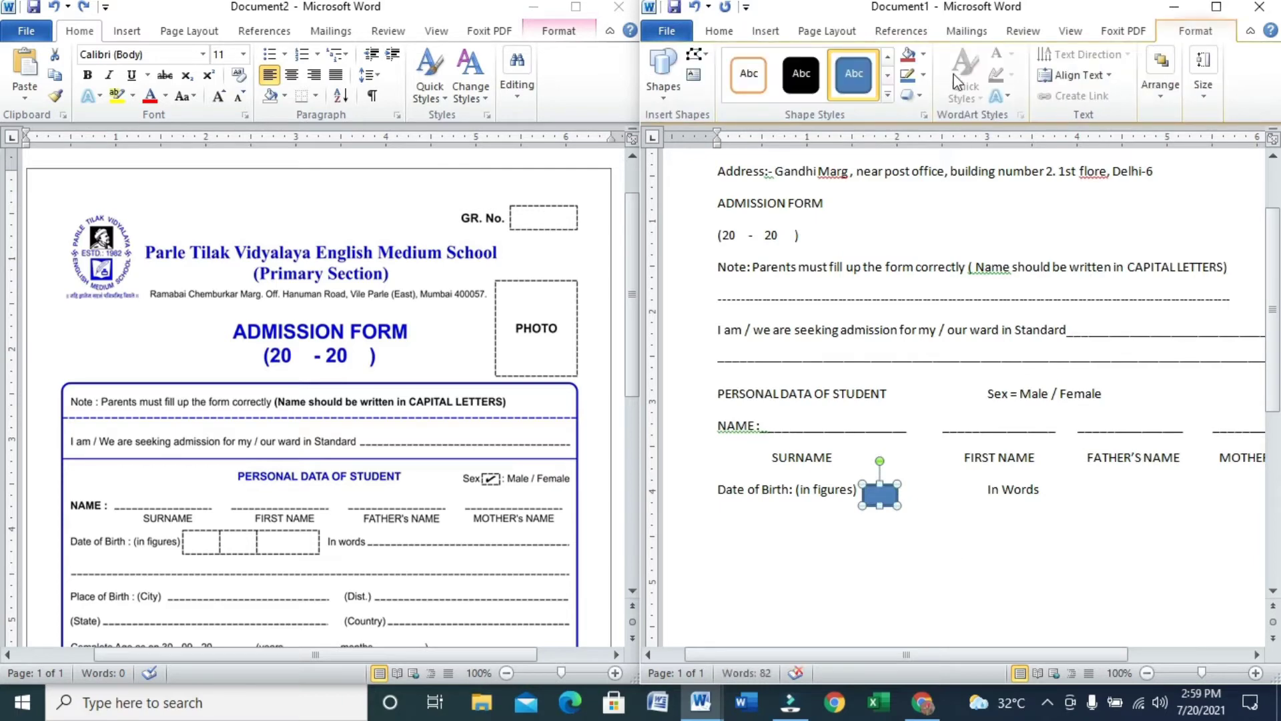
Format the rectangle with no fill and a black ½ pt outline.
left_click(923, 54)
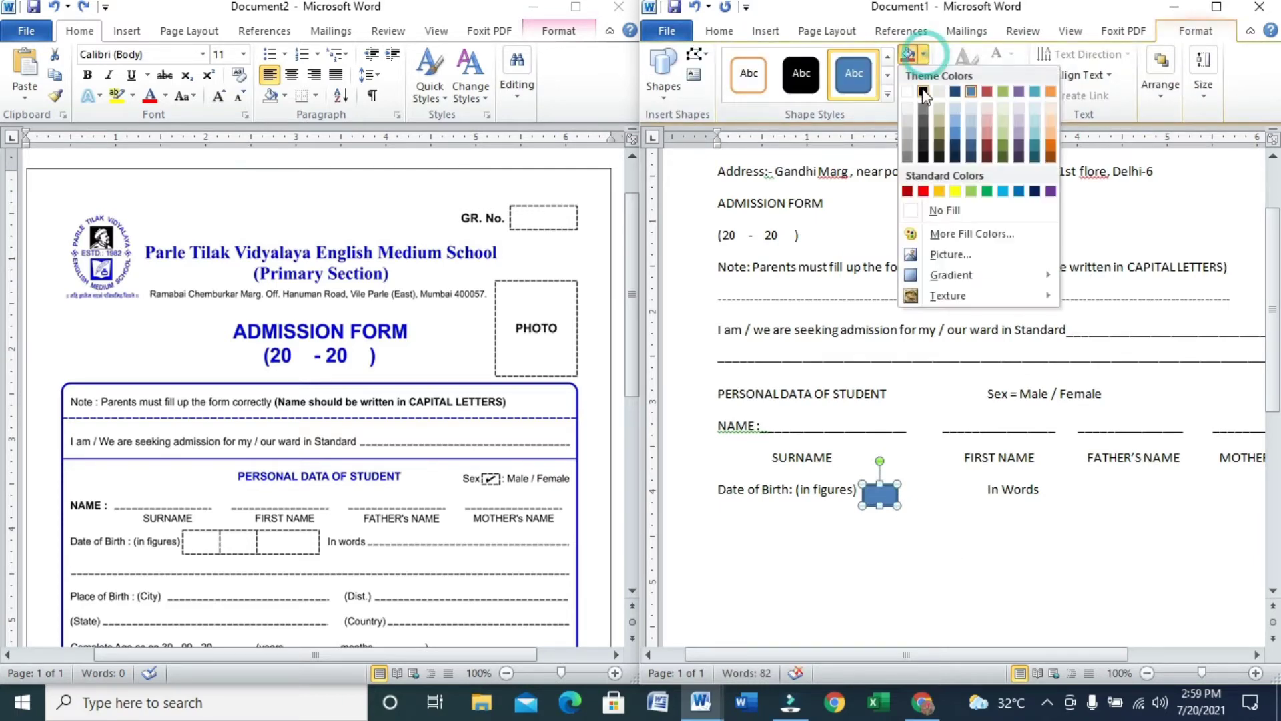
left_click(932, 208)
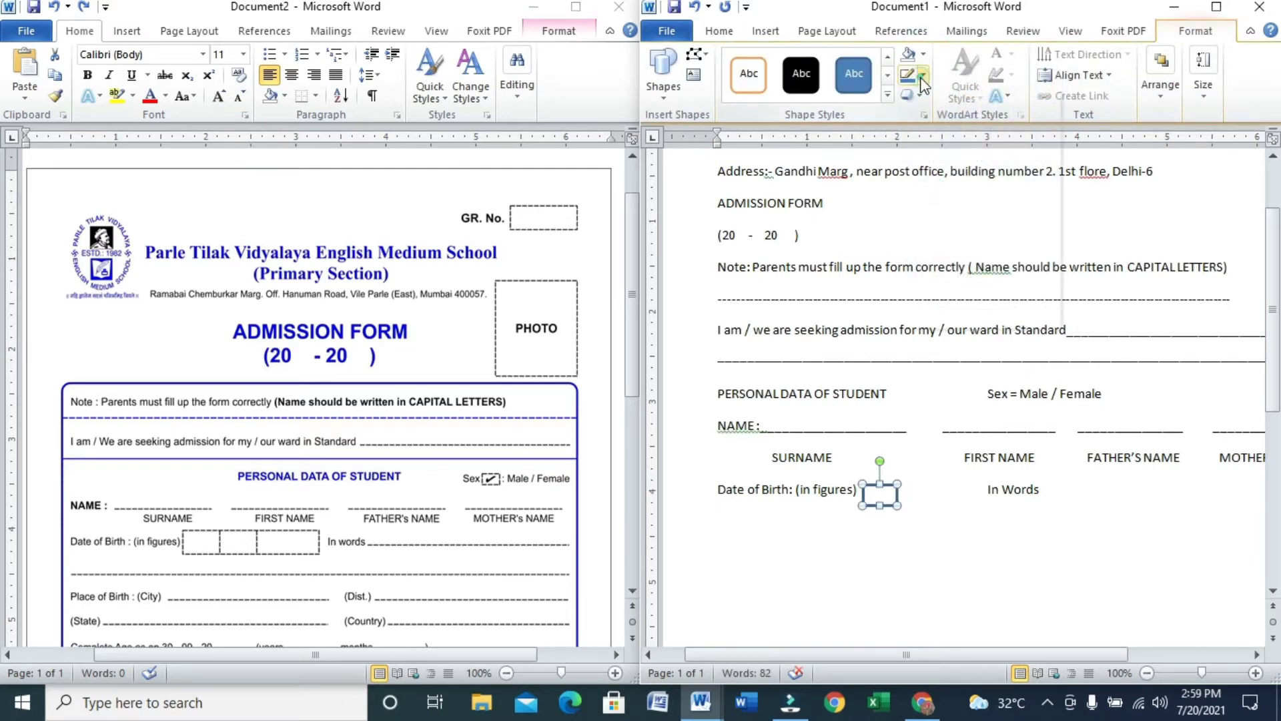
left_click(923, 74)
left_click(923, 77)
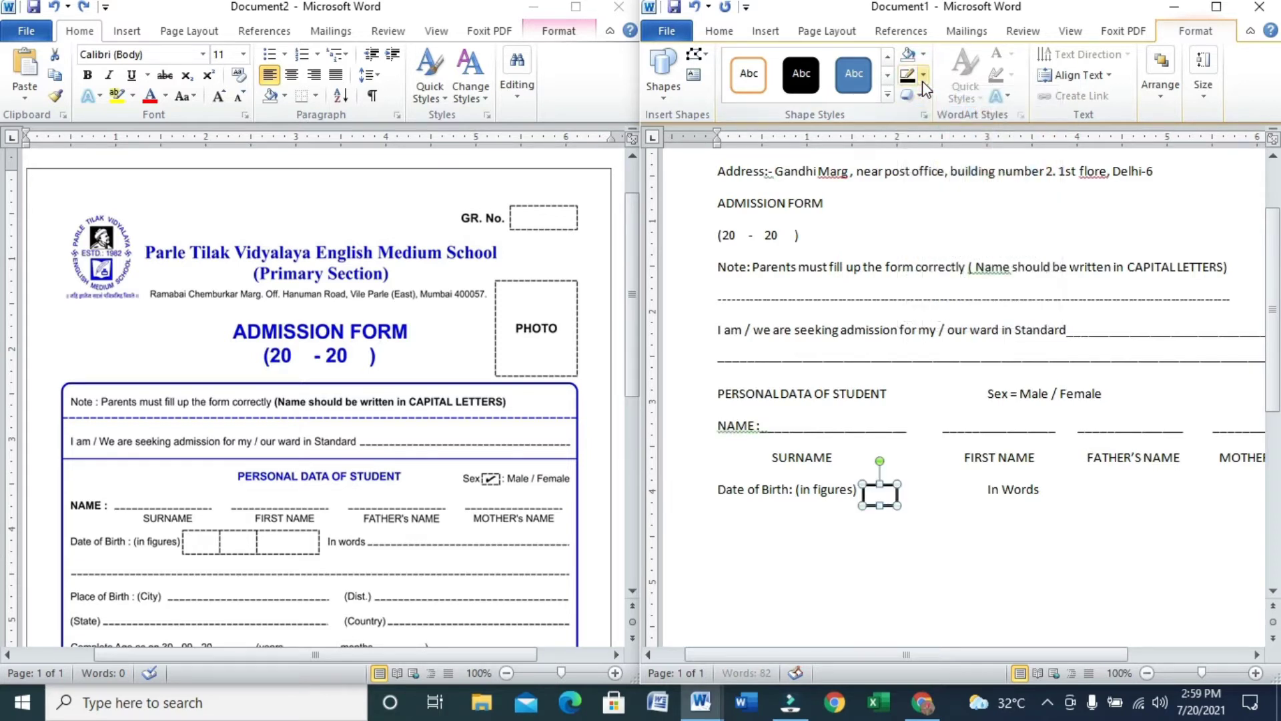
left_click(923, 79)
mouse_move(980, 285)
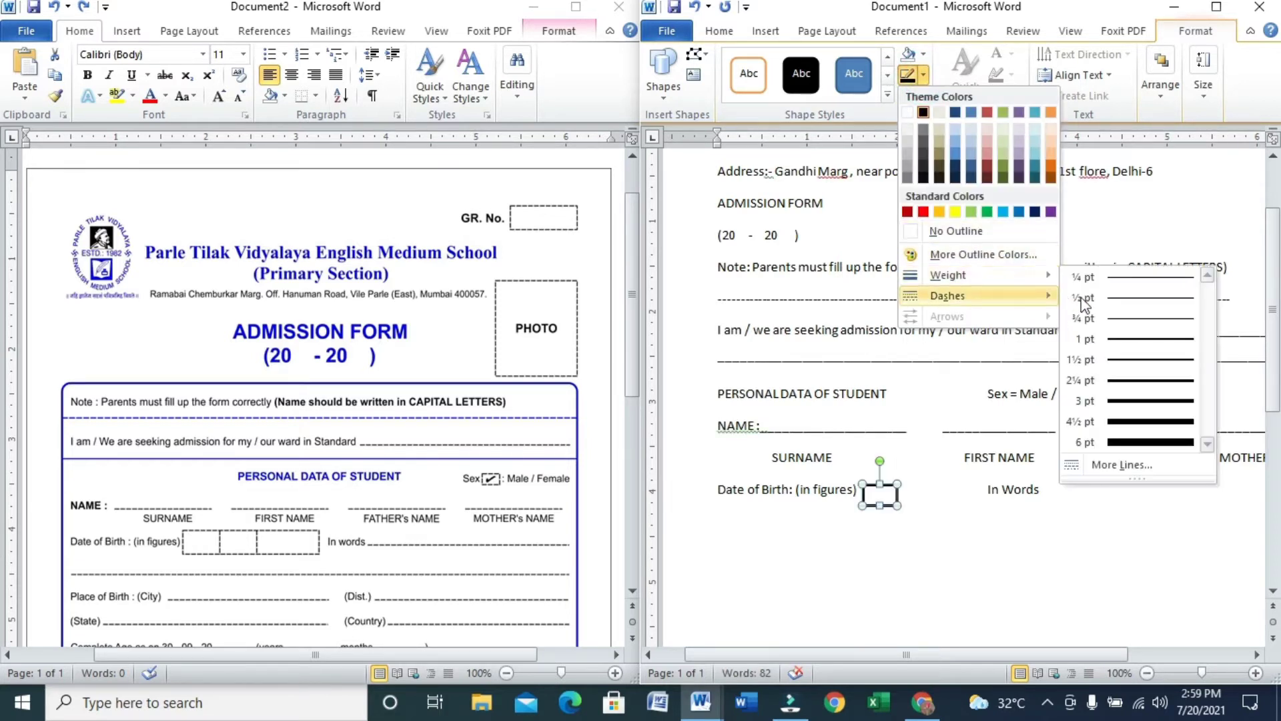
left_click(1122, 301)
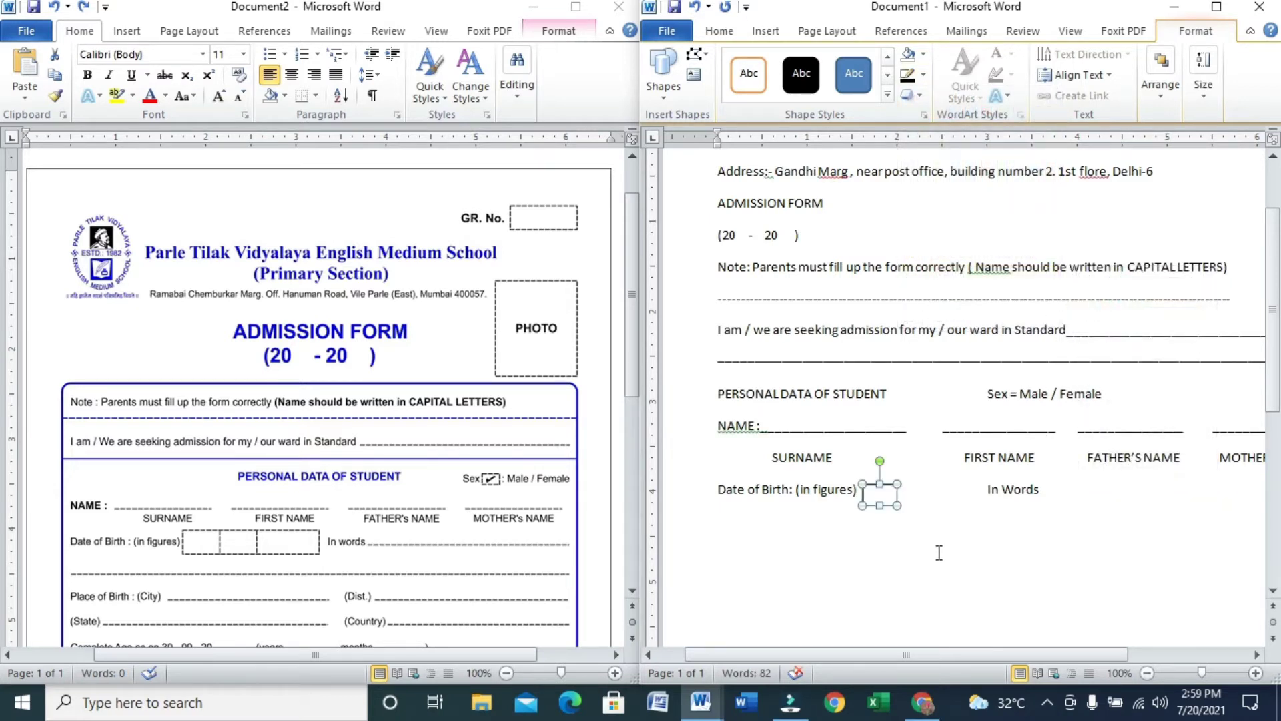
Nudge the rectangle slightly upward to line it up with the Date of Birth text.
key("Up")
key("Up")
key("Up")
key("Up")
key("Up")
key("Up")
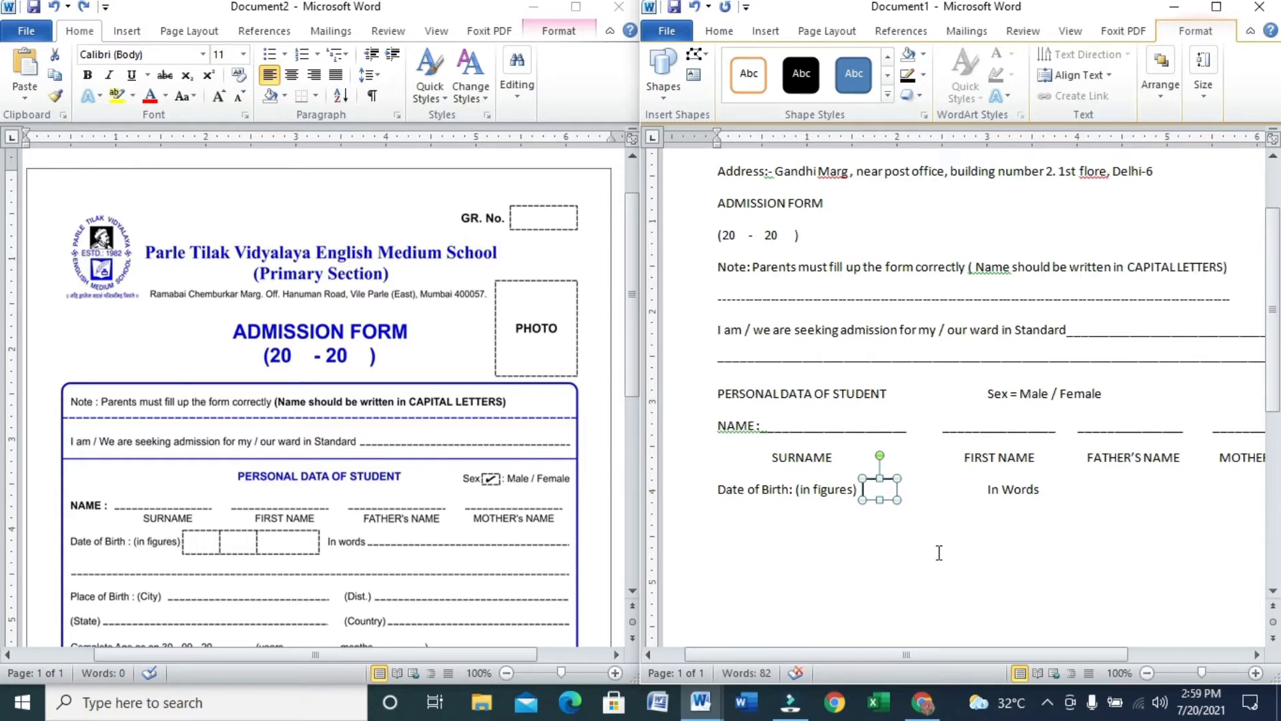
Paste a copy of the rectangle and nudge it into place against the right edge of the first box.
key("ctrl+v")
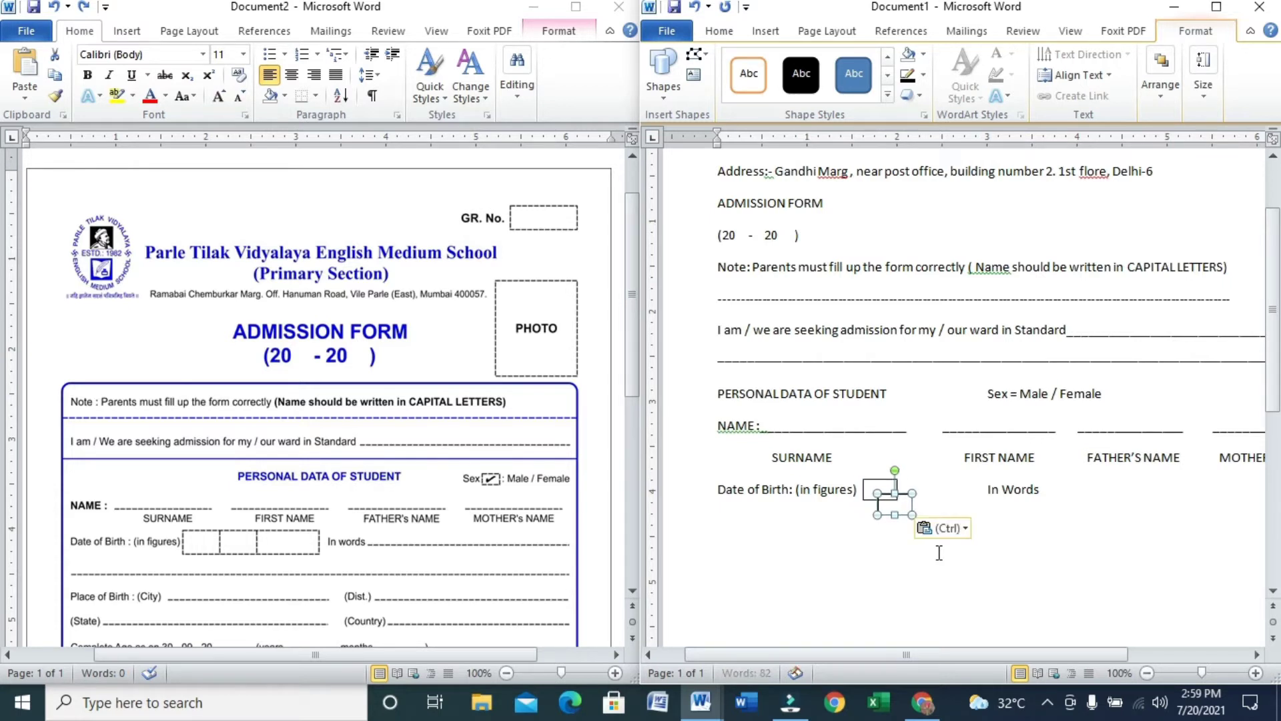
key("Right")
key("Right")
key("Right")
key("Right")
key("Right")
key("Right")
key("Right")
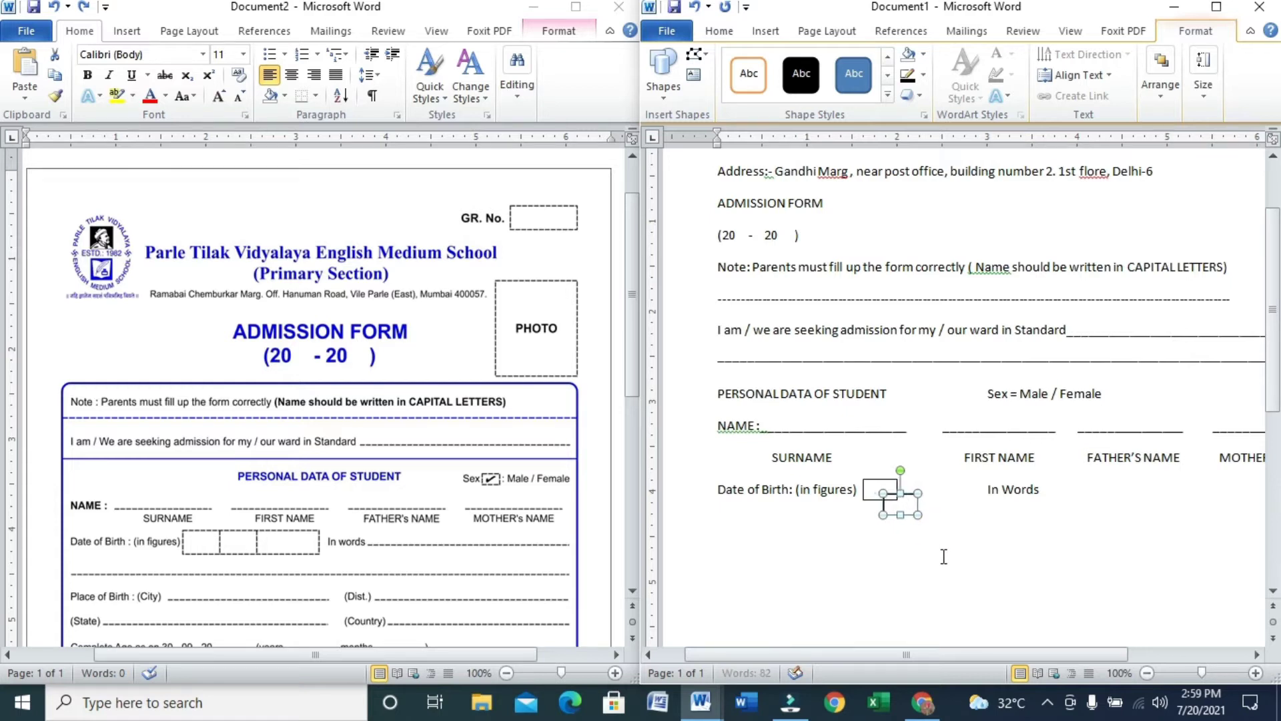
key("Up")
key("Up")
key("Up")
key("Up")
key("Up")
key("Up")
key("Up")
key("Up")
key("Up")
key("Up")
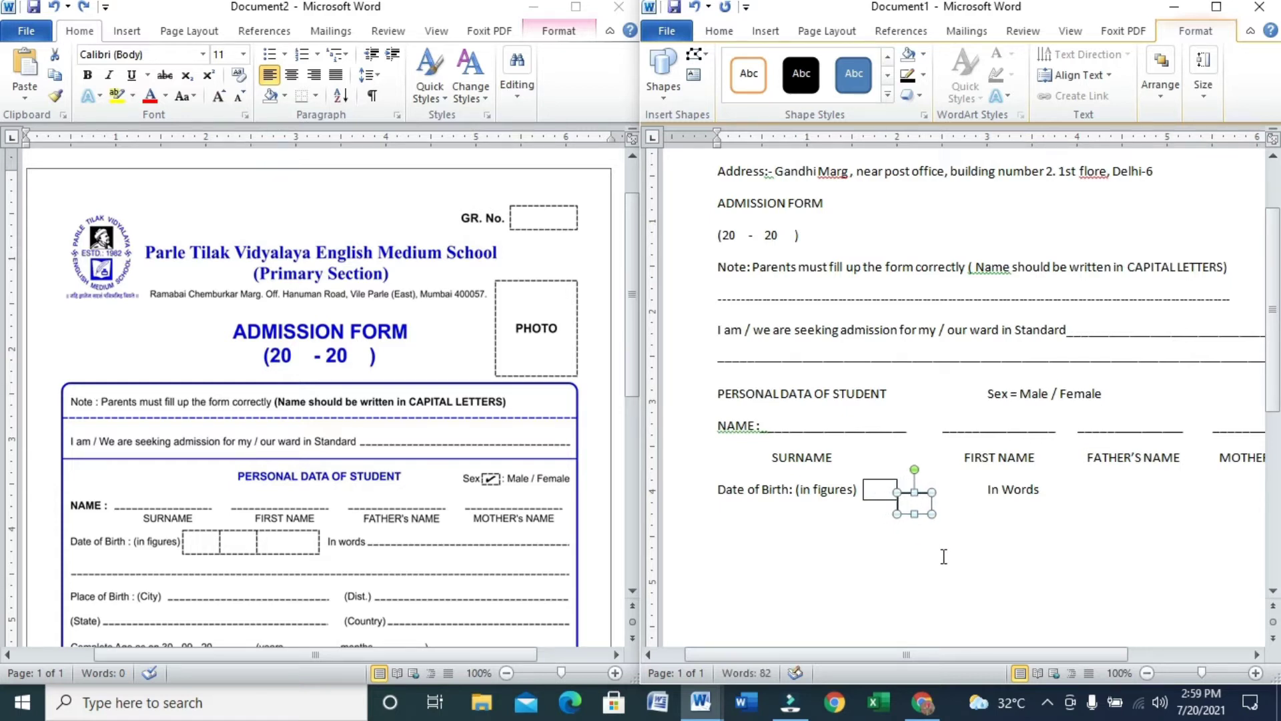
key("Up")
key("Up")
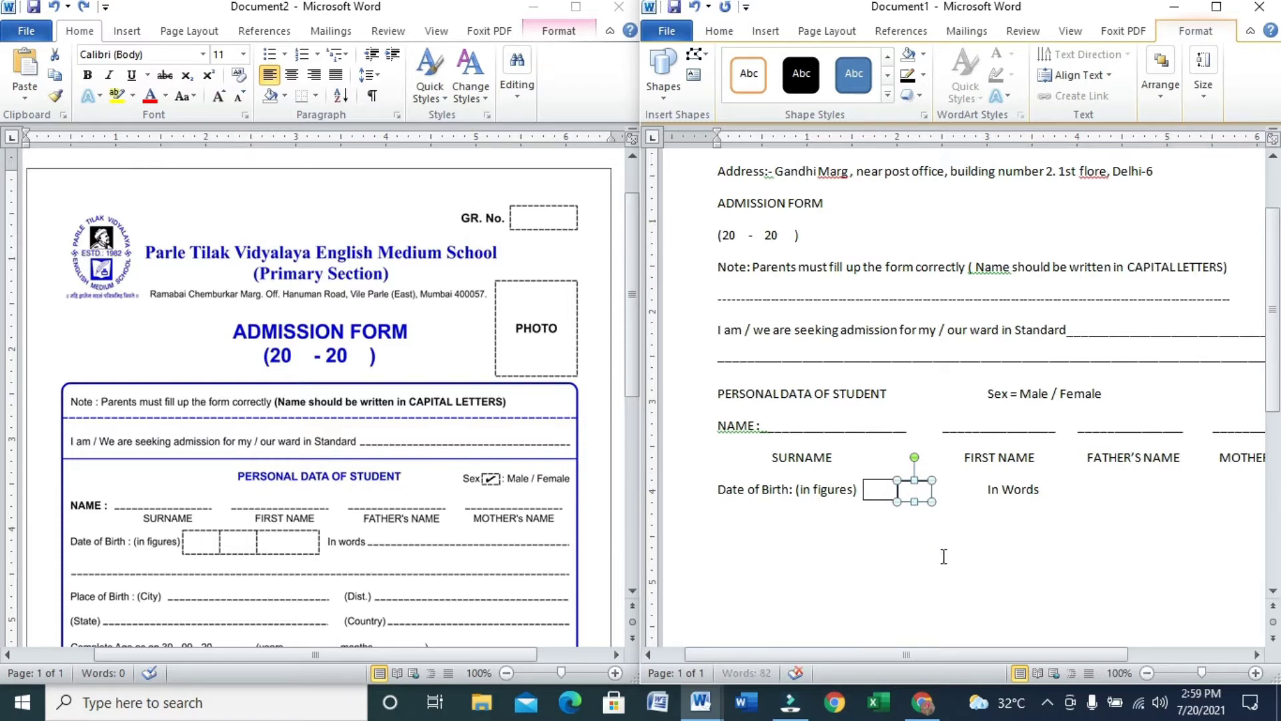
Paste a third box, align it against the second box's right edge, and widen it to about 0.6 inch, up to "In Words".
key("ctrl+v")
key("Right")
key("Right")
key("Right")
key("Right")
key("Right")
key("Right")
key("Right")
key("Right")
key("Right")
key("Right")
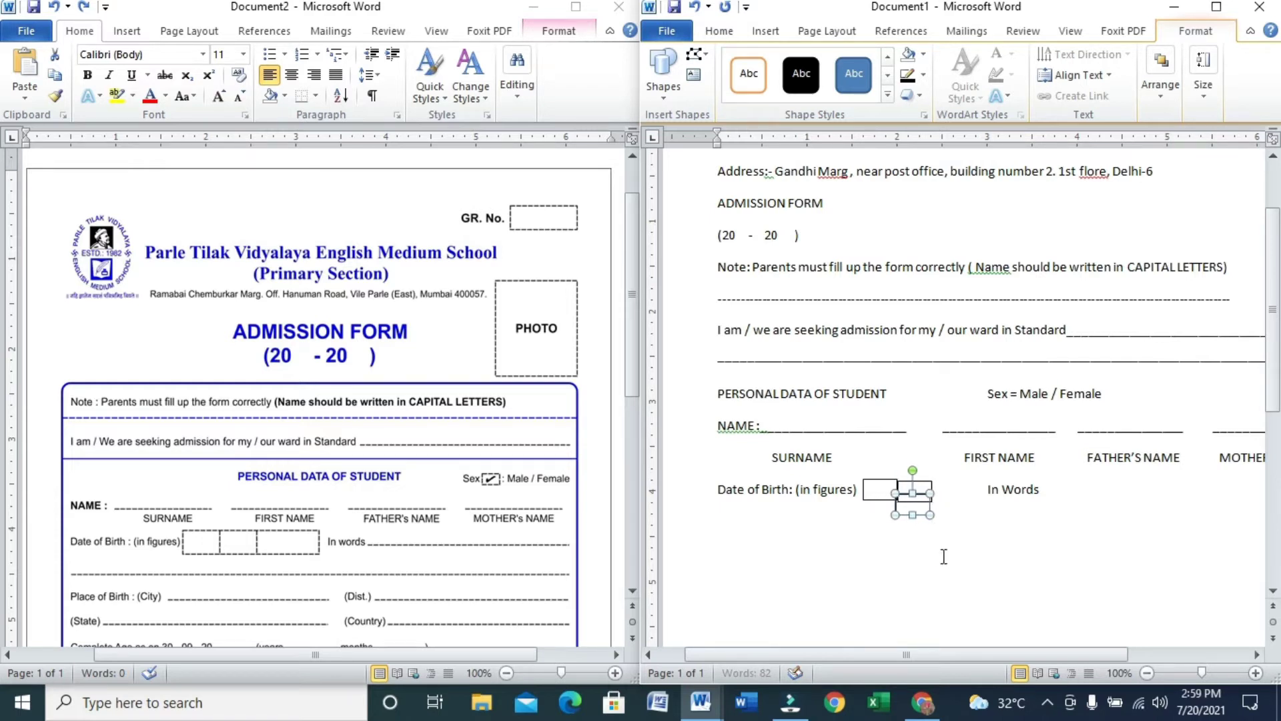
key("Up")
key("Up")
key("Up")
key("Up")
key("Up")
key("Up")
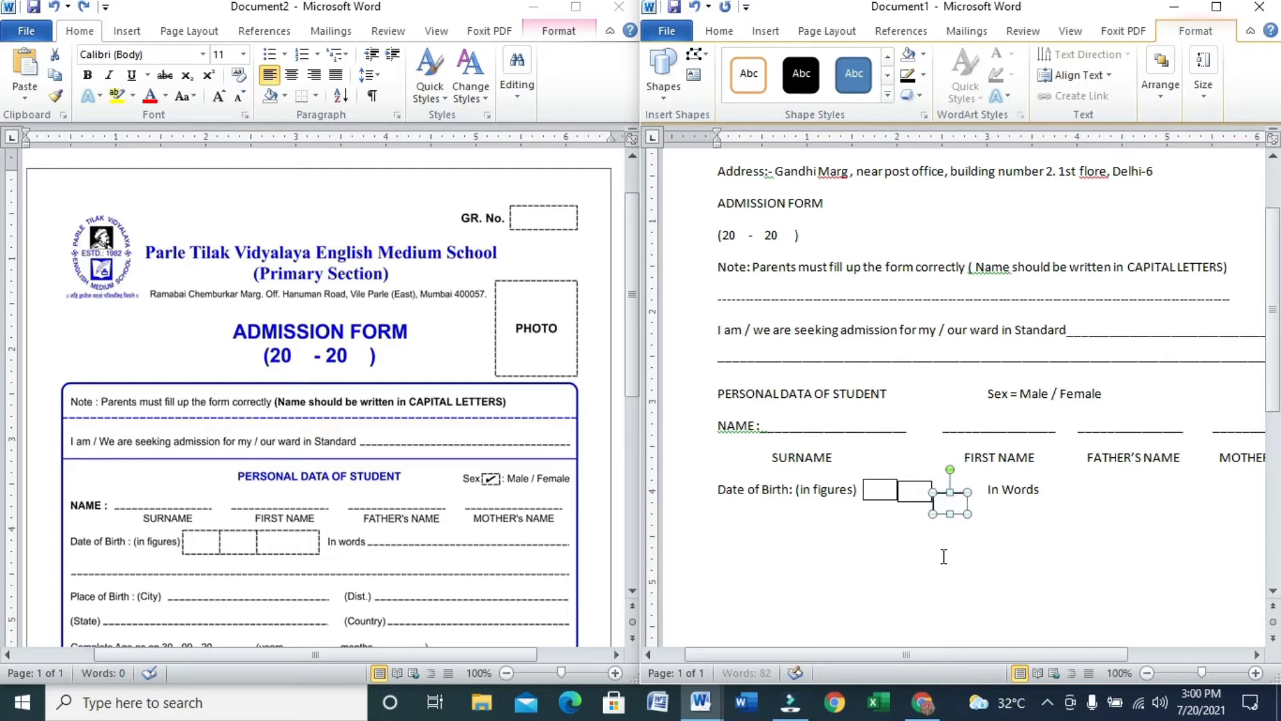
key("Up")
key("Left")
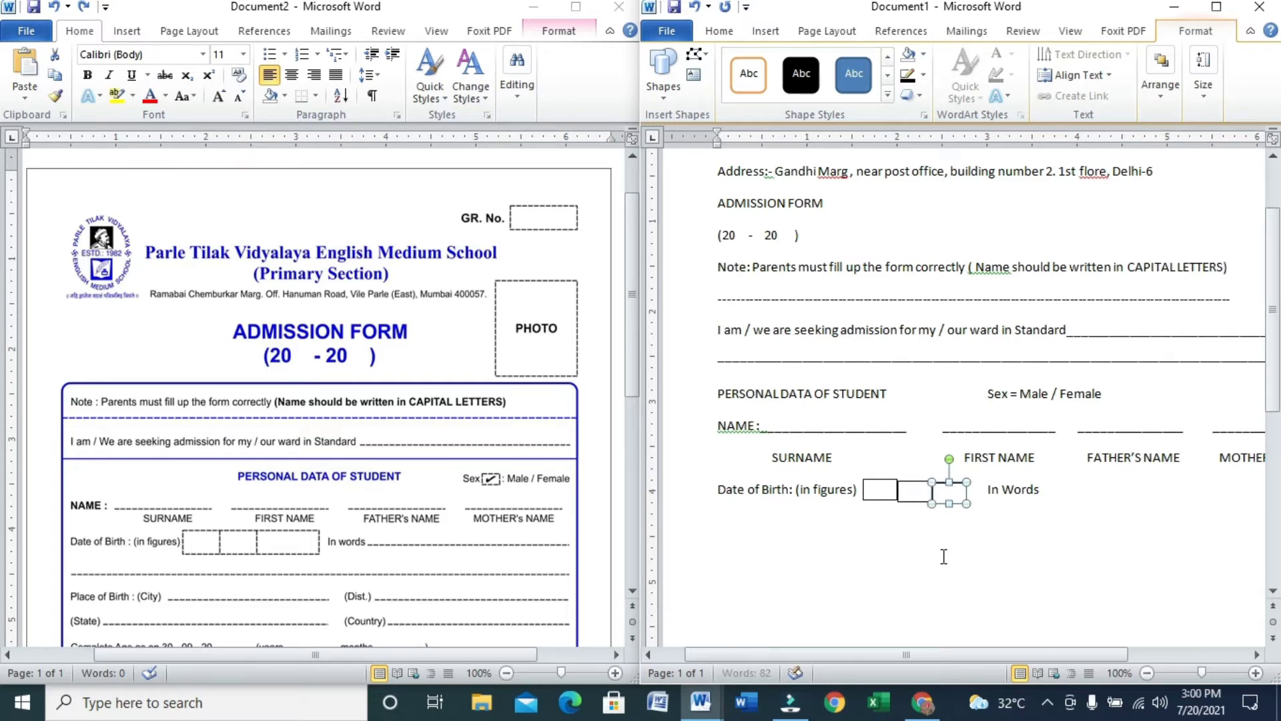
key("Up")
left_click_drag(967, 502, 986, 503)
left_click(913, 494)
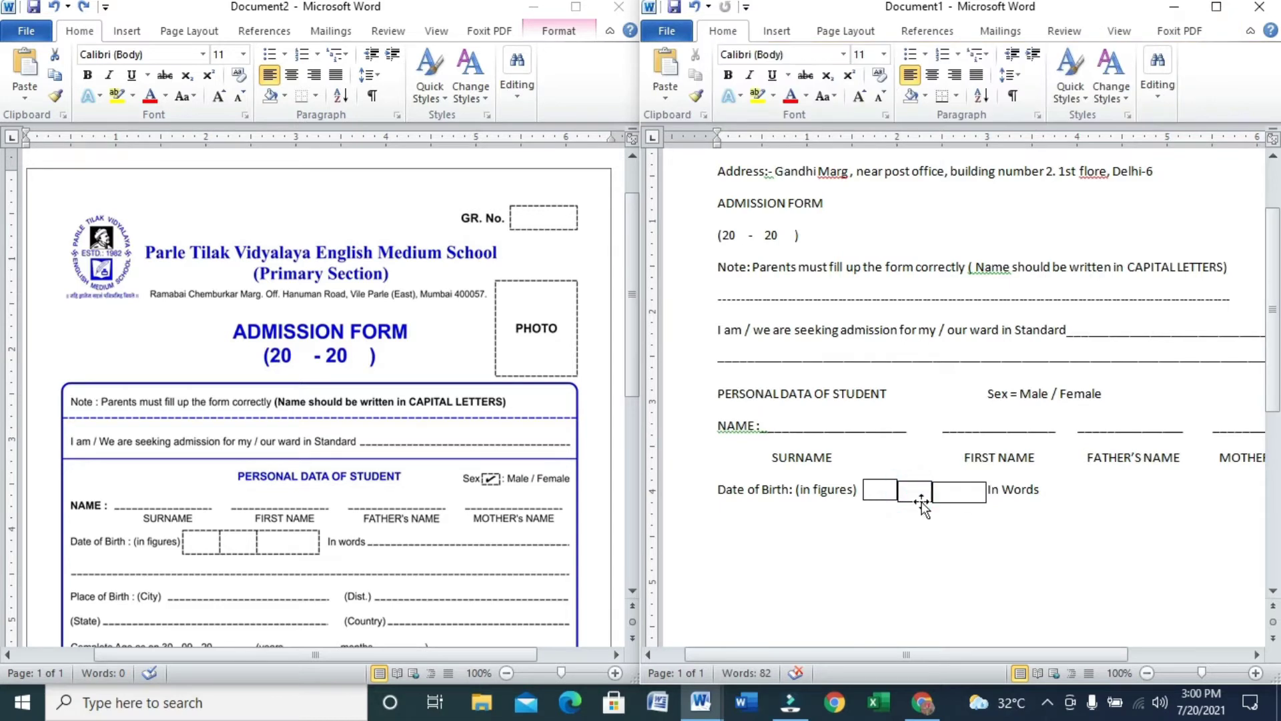
left_click(879, 488)
key("ctrl+z")
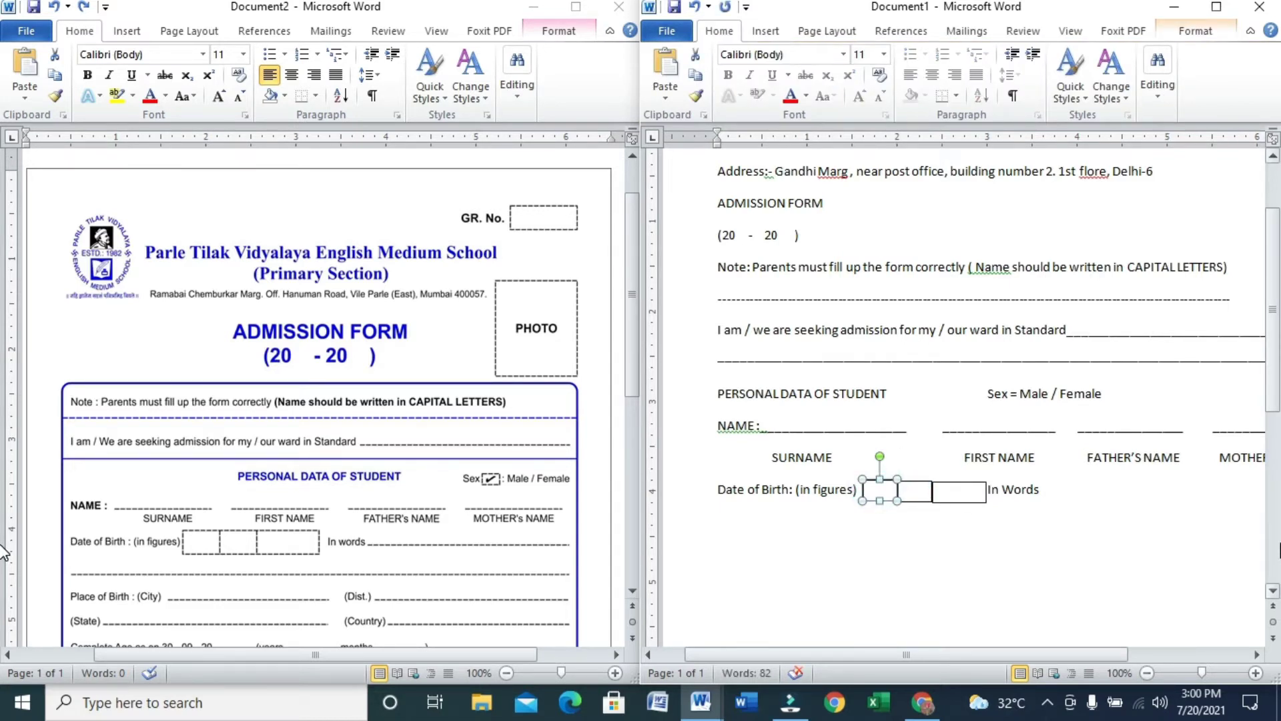
left_click(976, 573)
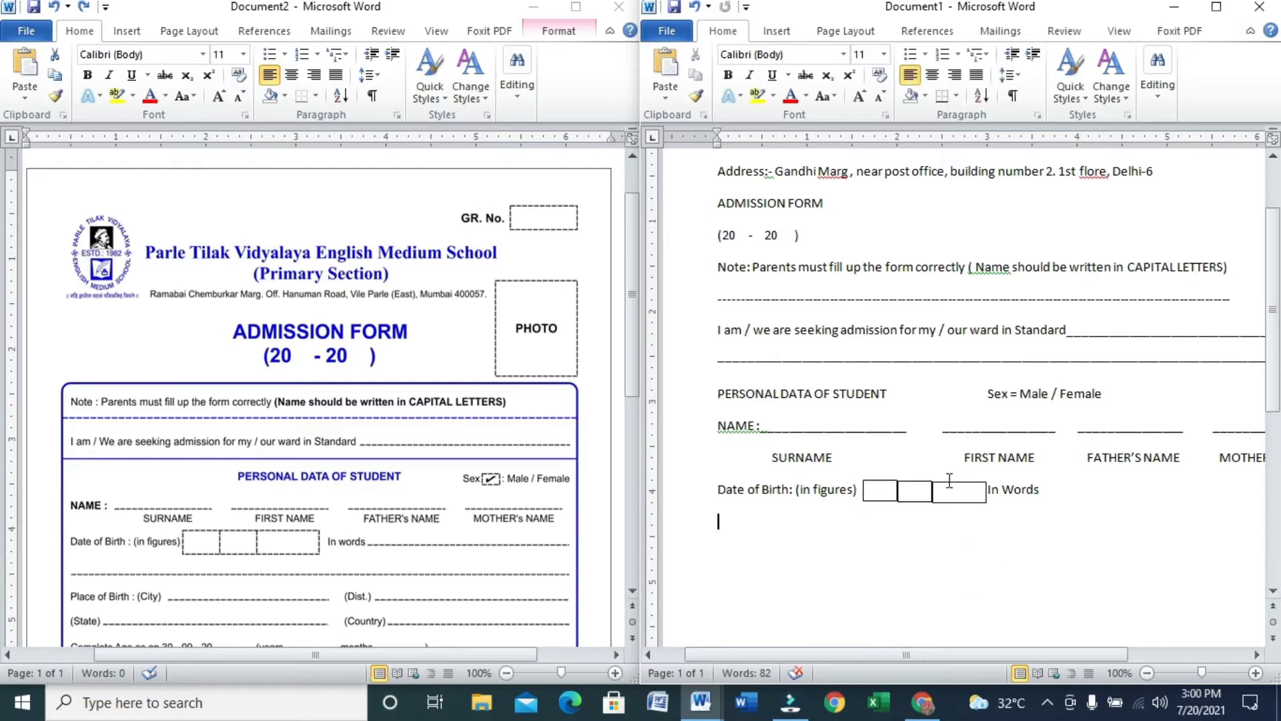
left_click(915, 480)
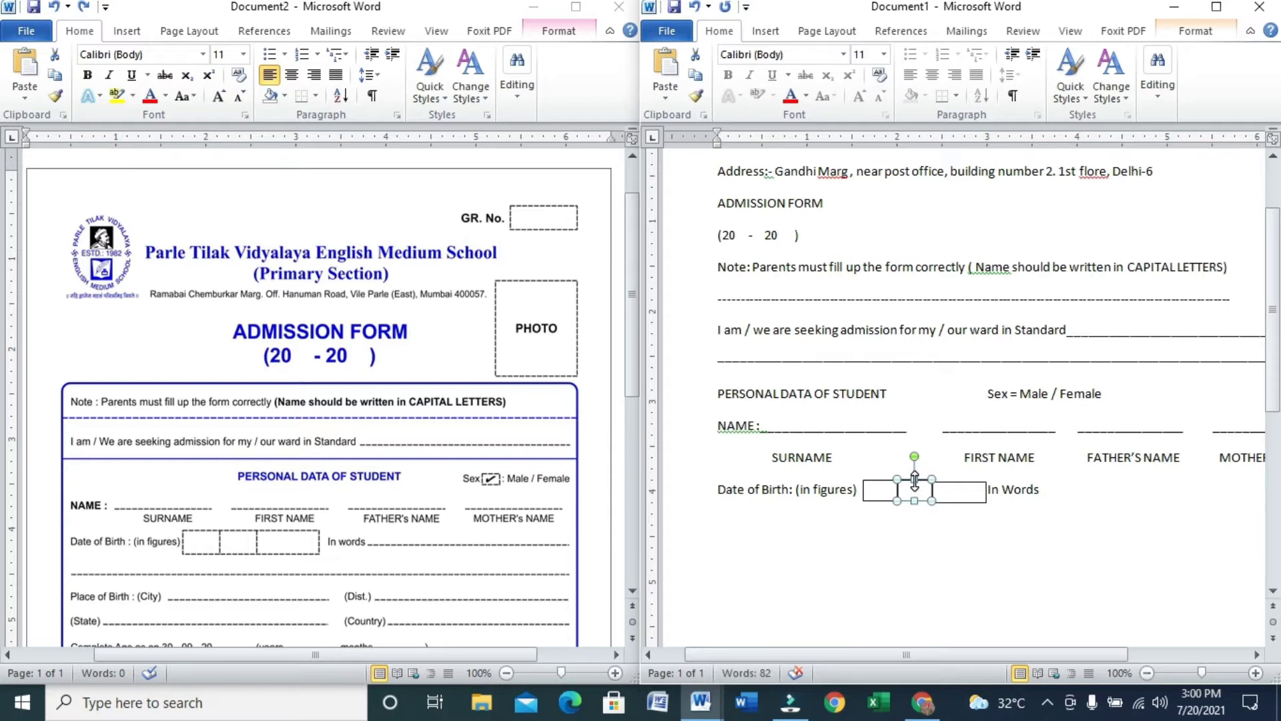
Nudge the third date-of-birth box slightly upward so it lines up with the other two boxes.
left_click(962, 497)
left_click(956, 553)
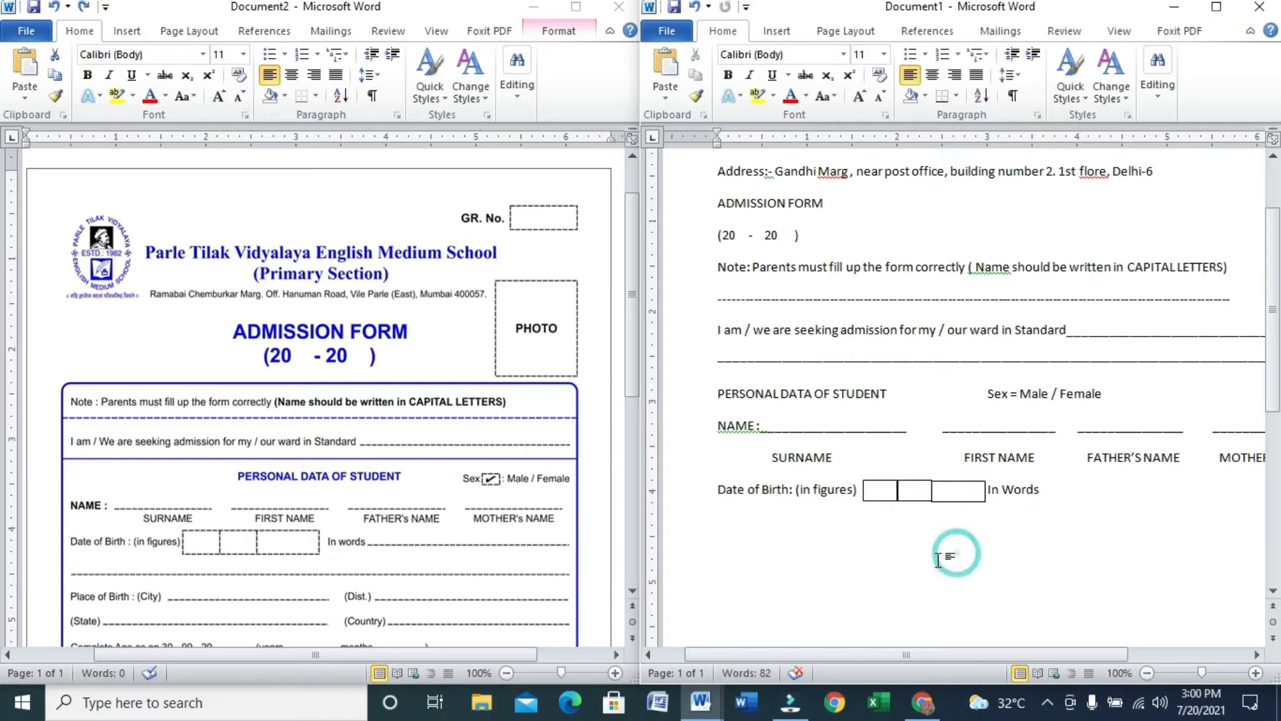
left_click(963, 484)
left_click(963, 488)
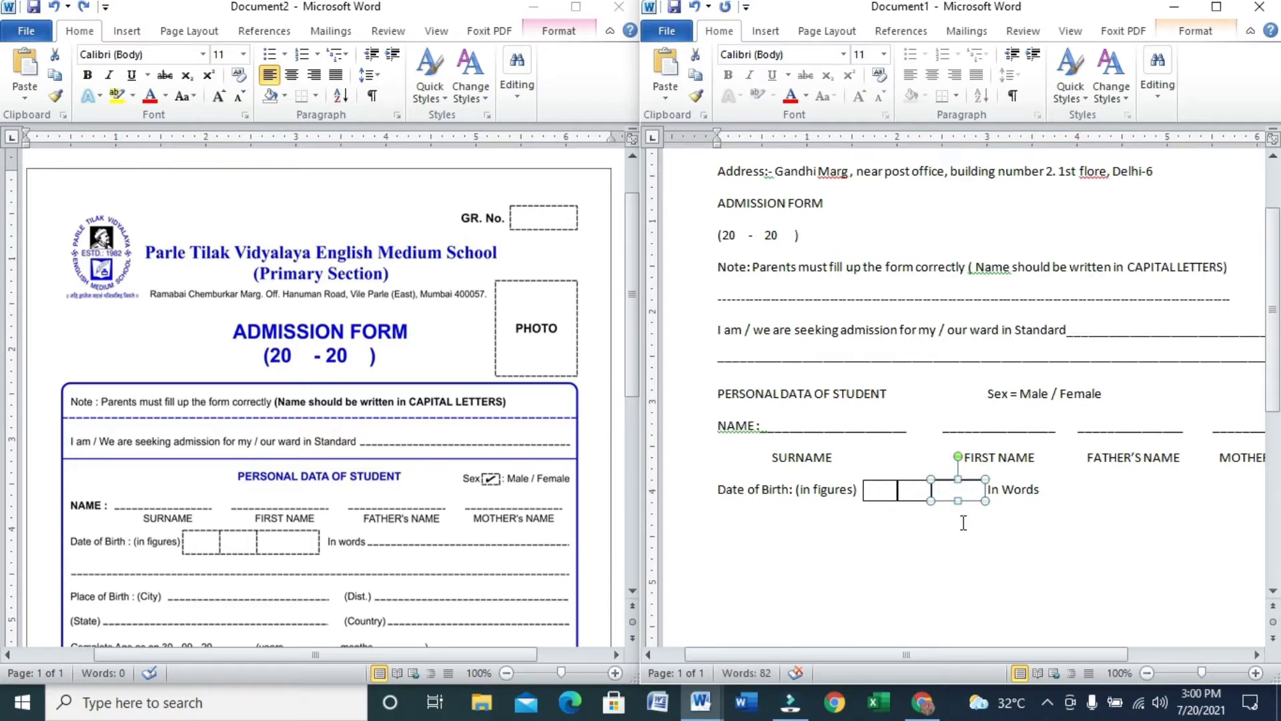
left_click(967, 544)
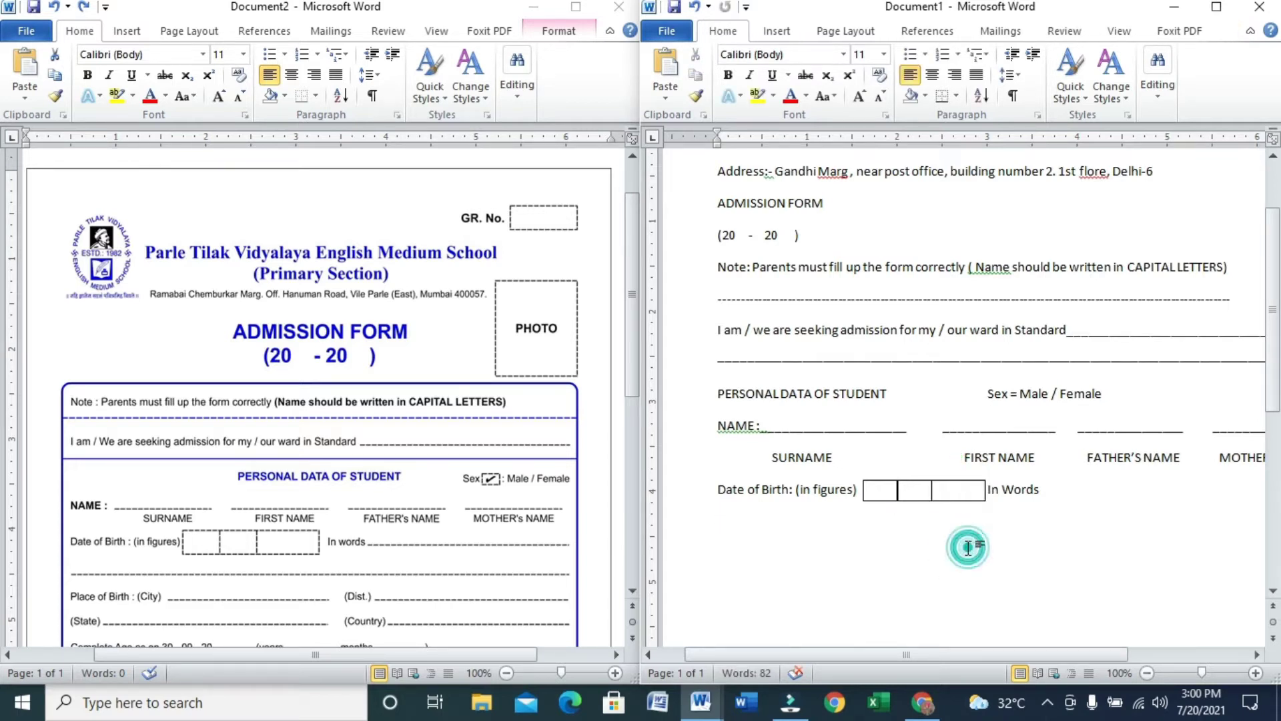
Nudge the first date-of-birth box sideways until its right edge meets the second box exactly.
left_click(873, 491)
left_click(876, 487)
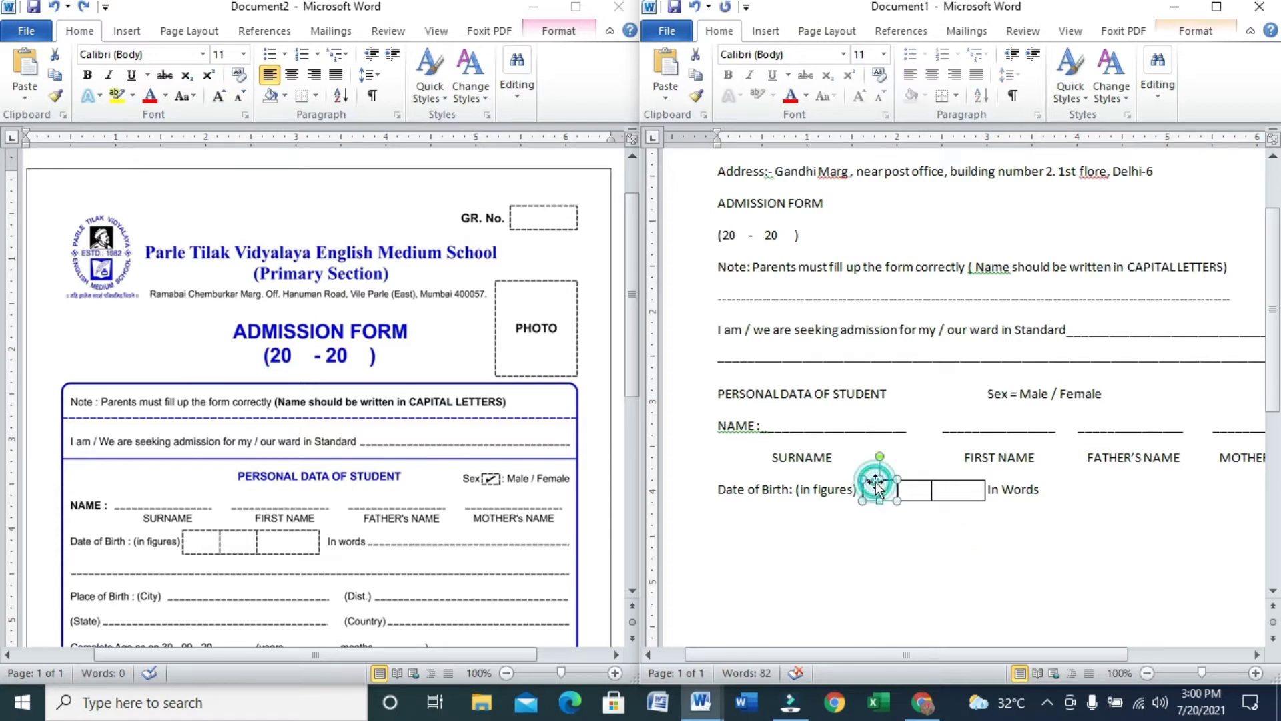
left_click(894, 534)
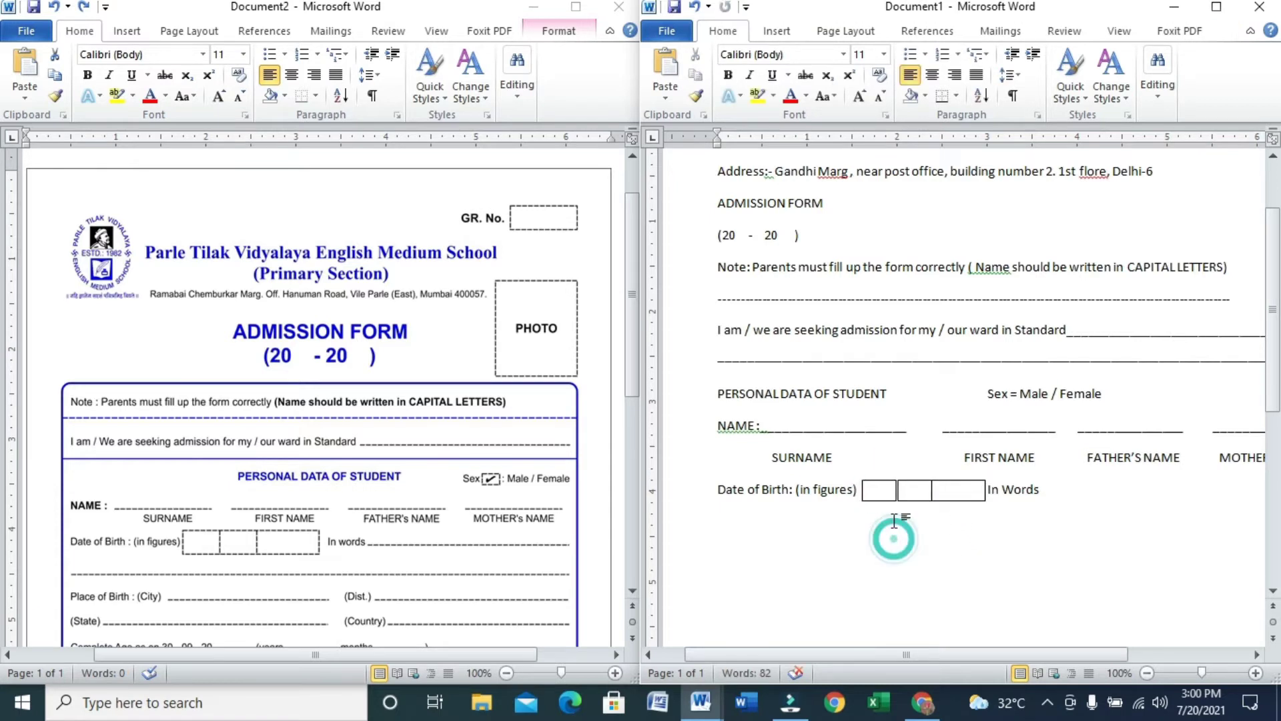
left_click(887, 484)
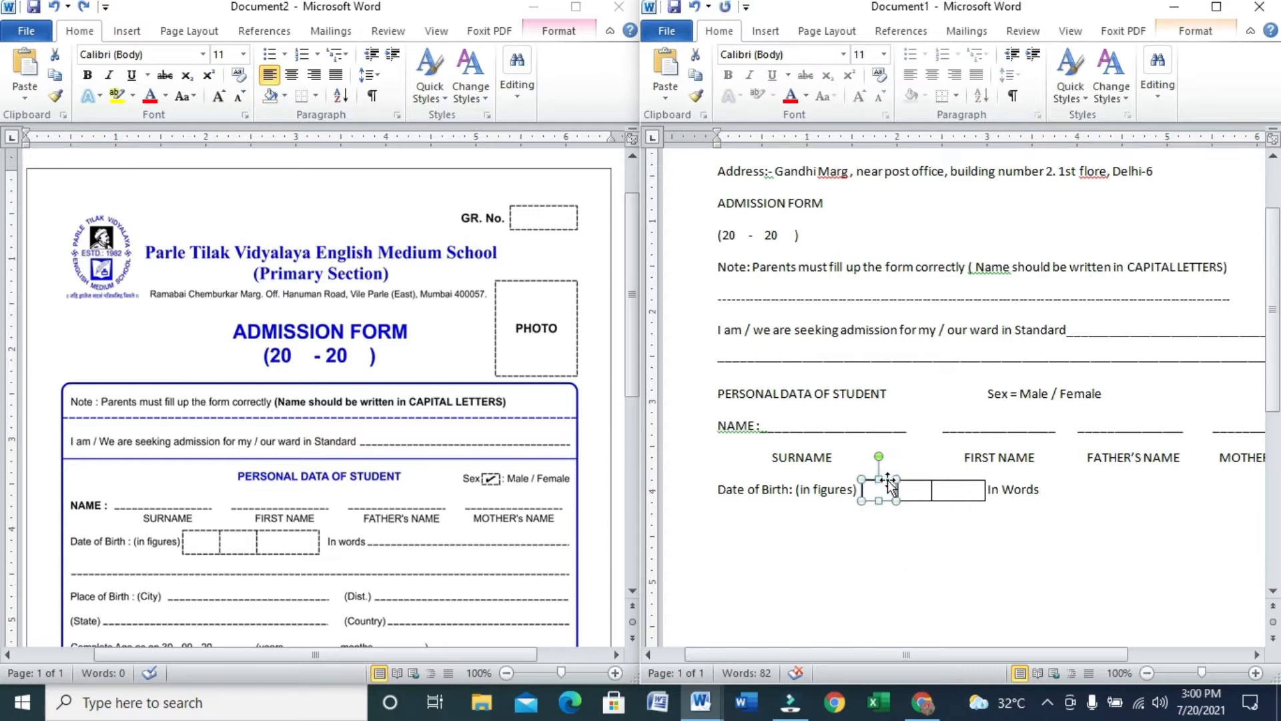
left_click(904, 530)
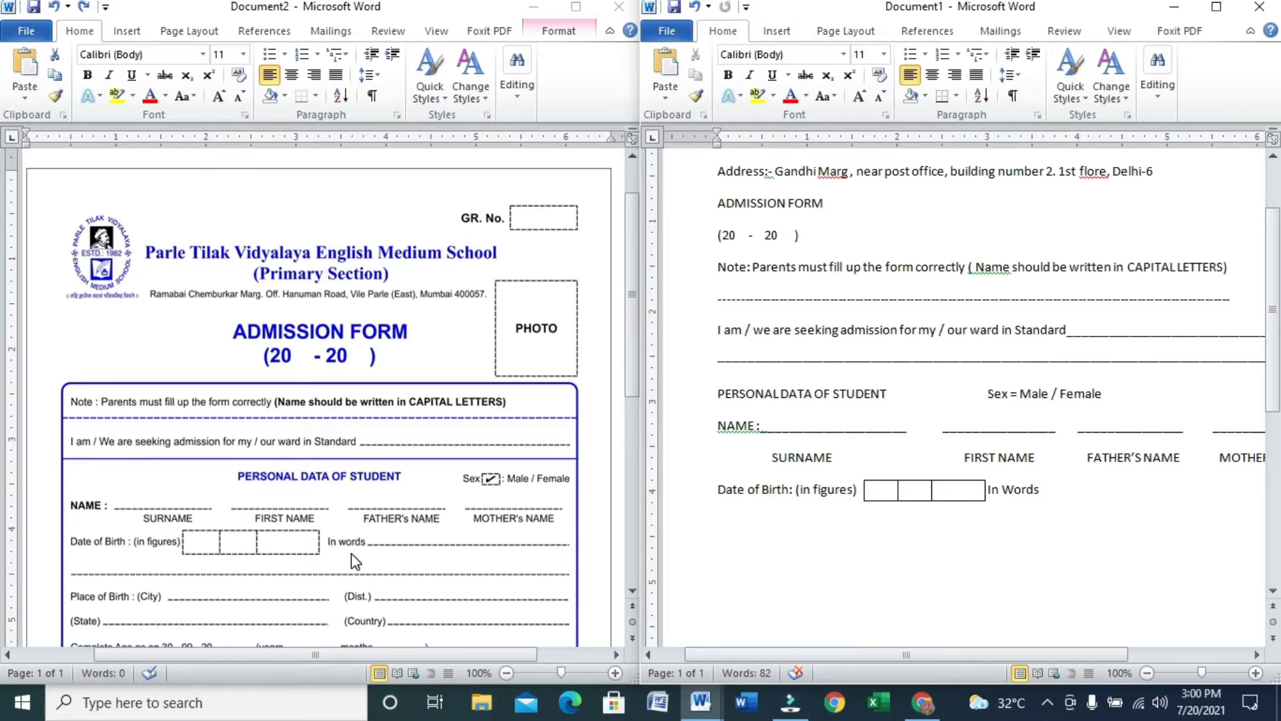
Change the outline of the third date-of-birth box to the dashed line style.
left_click(951, 481)
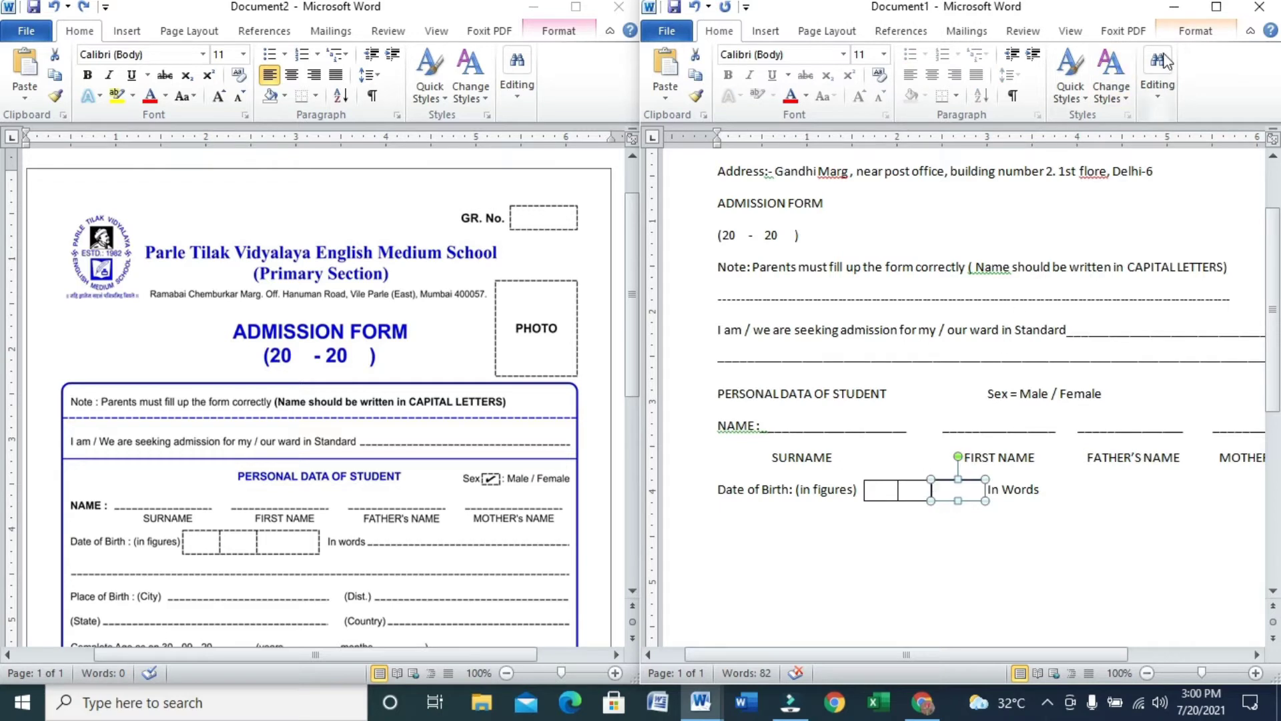
left_click(1178, 35)
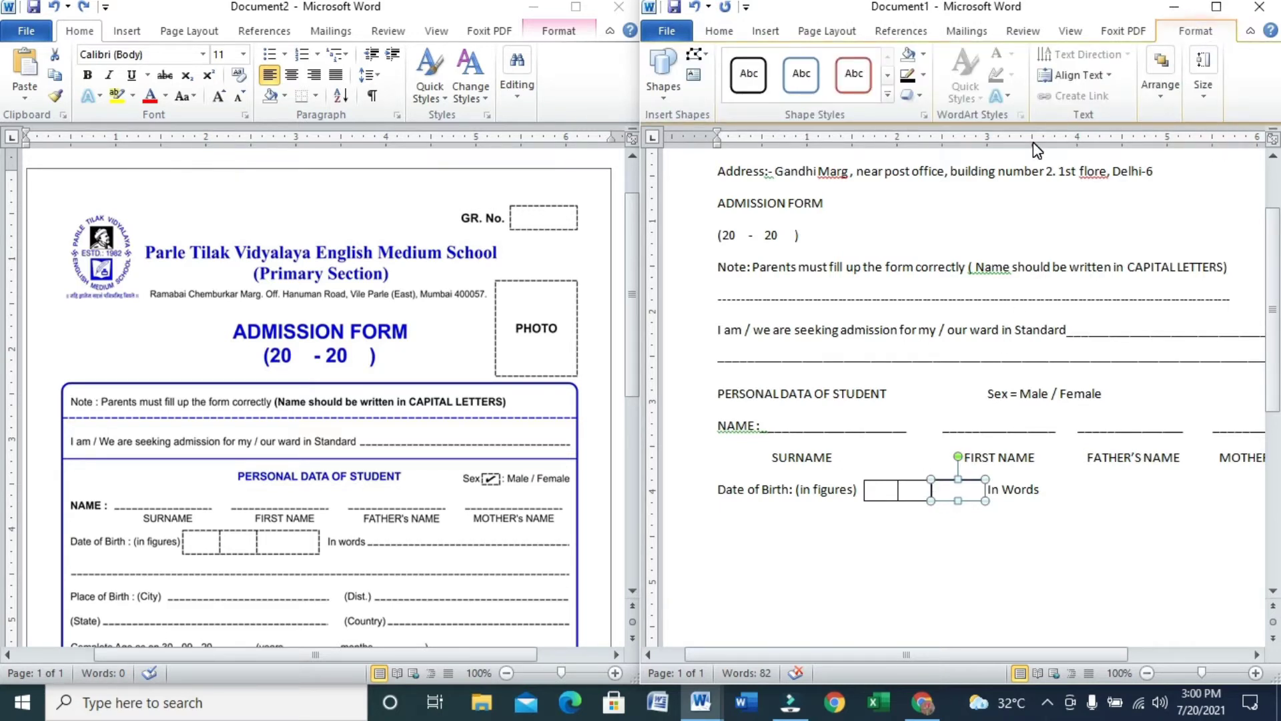
left_click(923, 75)
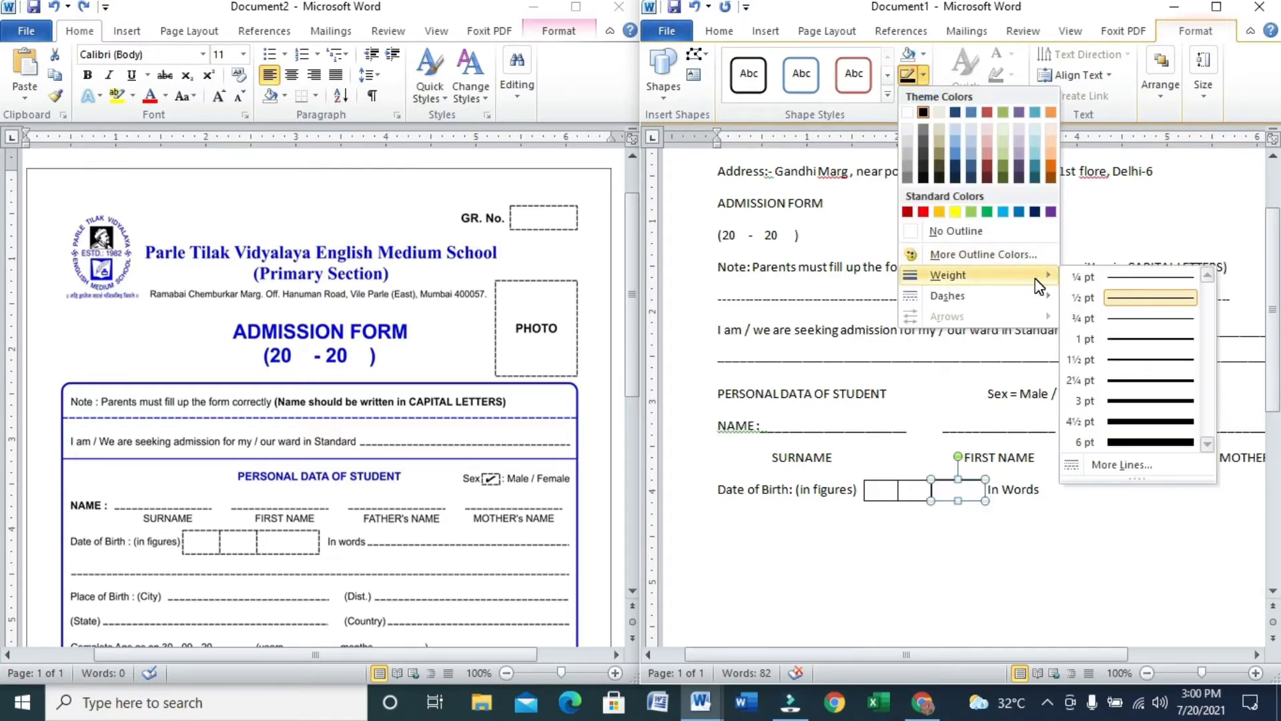
mouse_move(1017, 307)
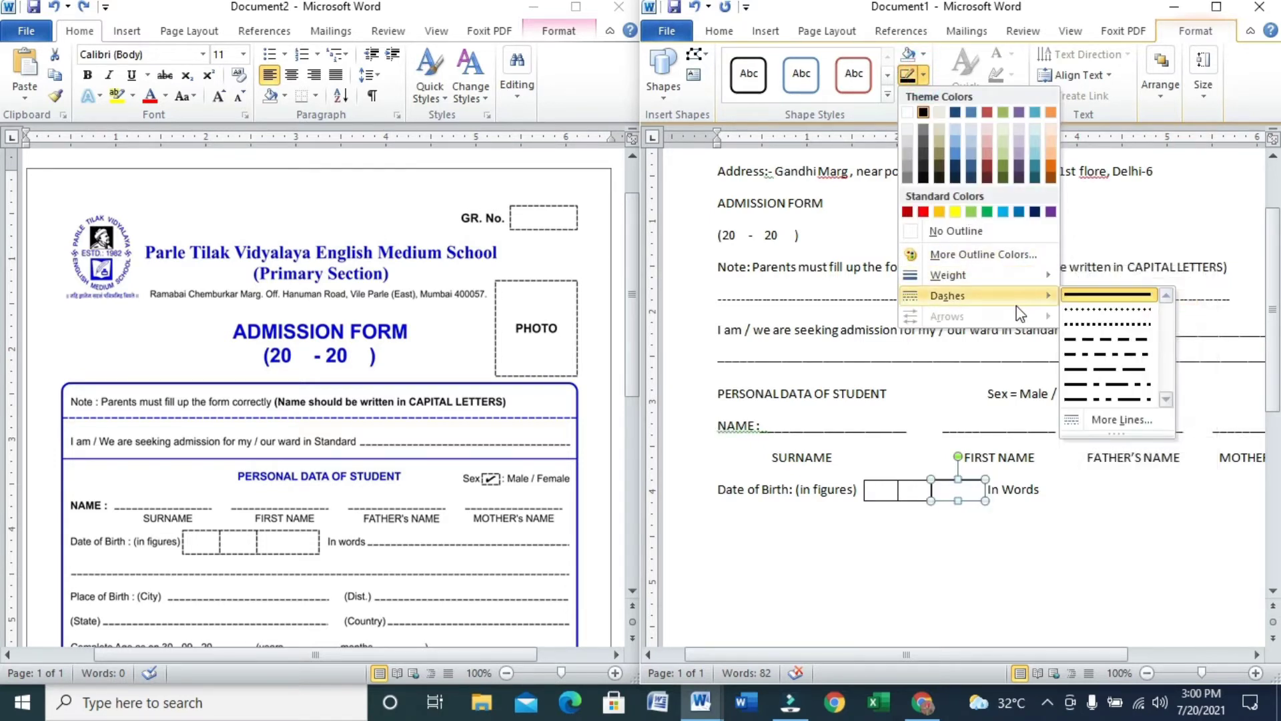
left_click(1093, 338)
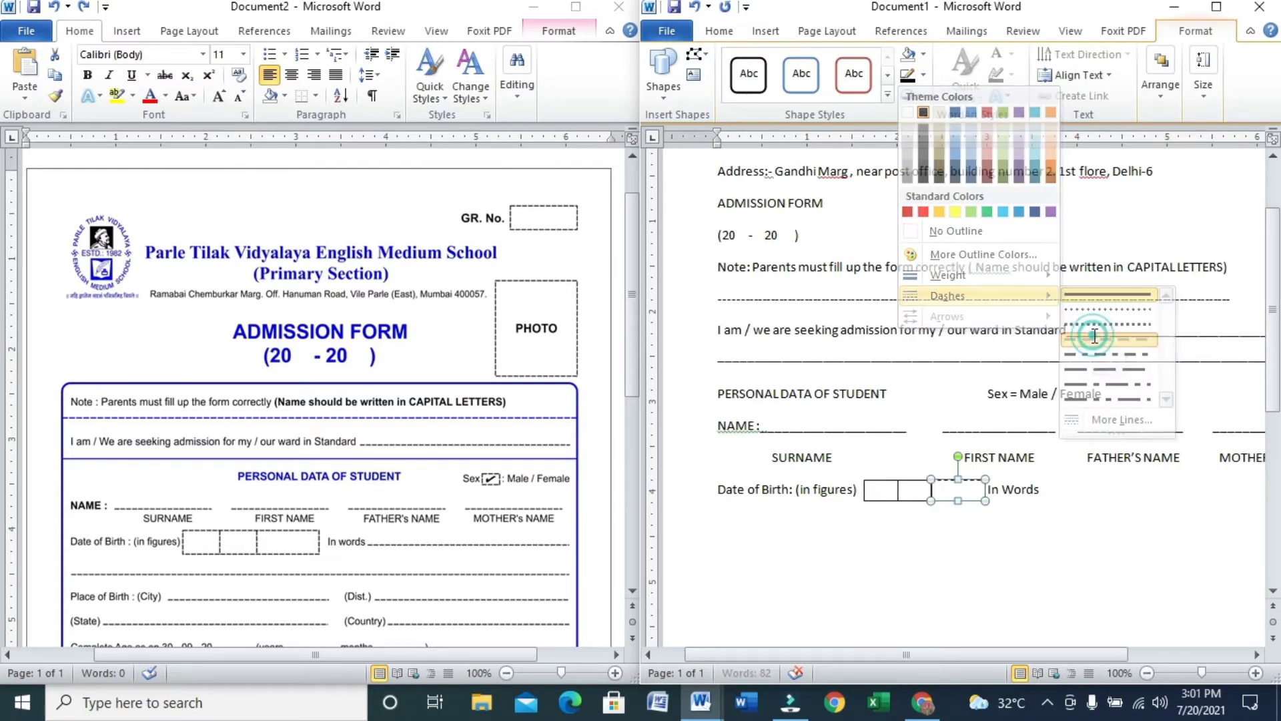
Apply the same dashed outline style to the middle date-of-birth box.
left_click(910, 487)
left_click(1181, 32)
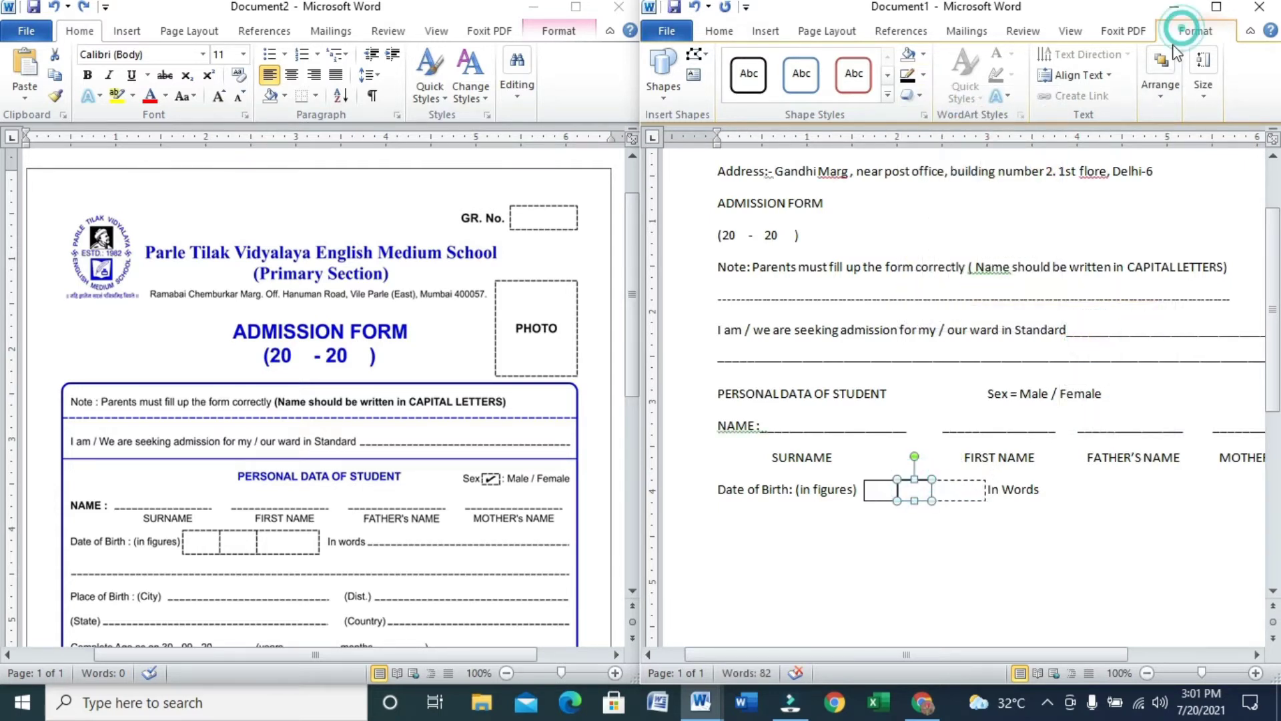
left_click(924, 74)
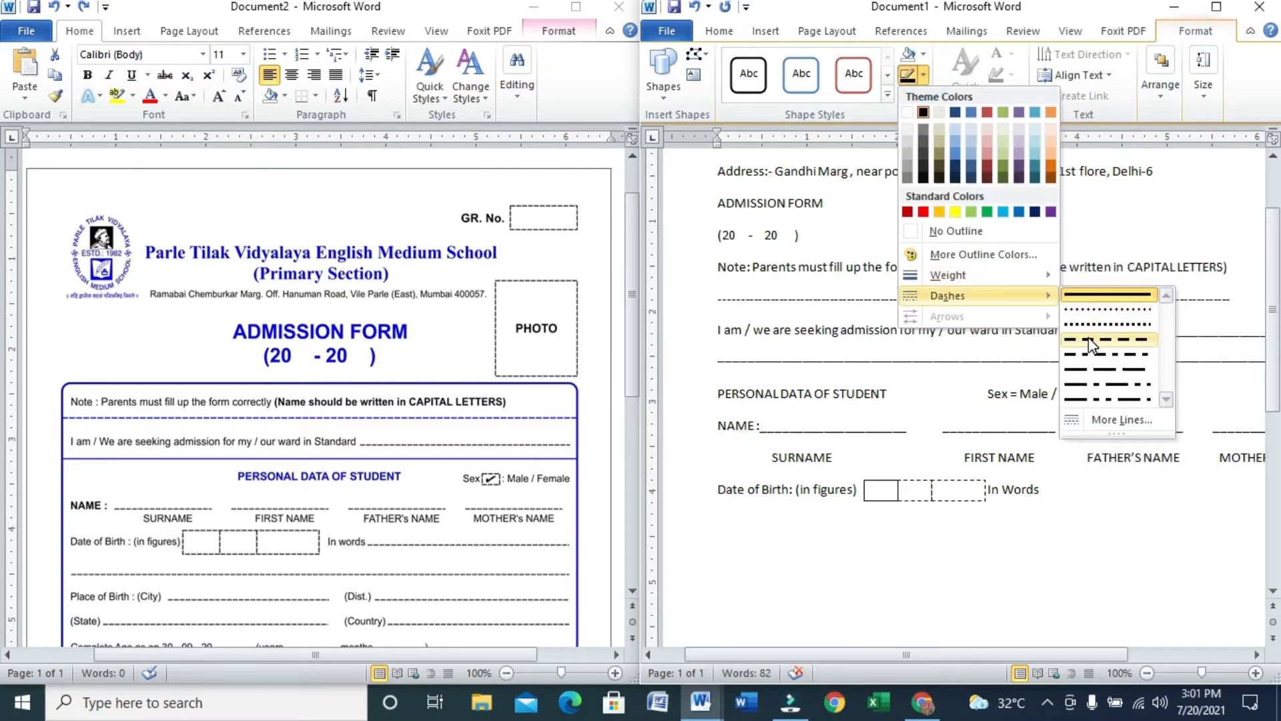
left_click(1090, 340)
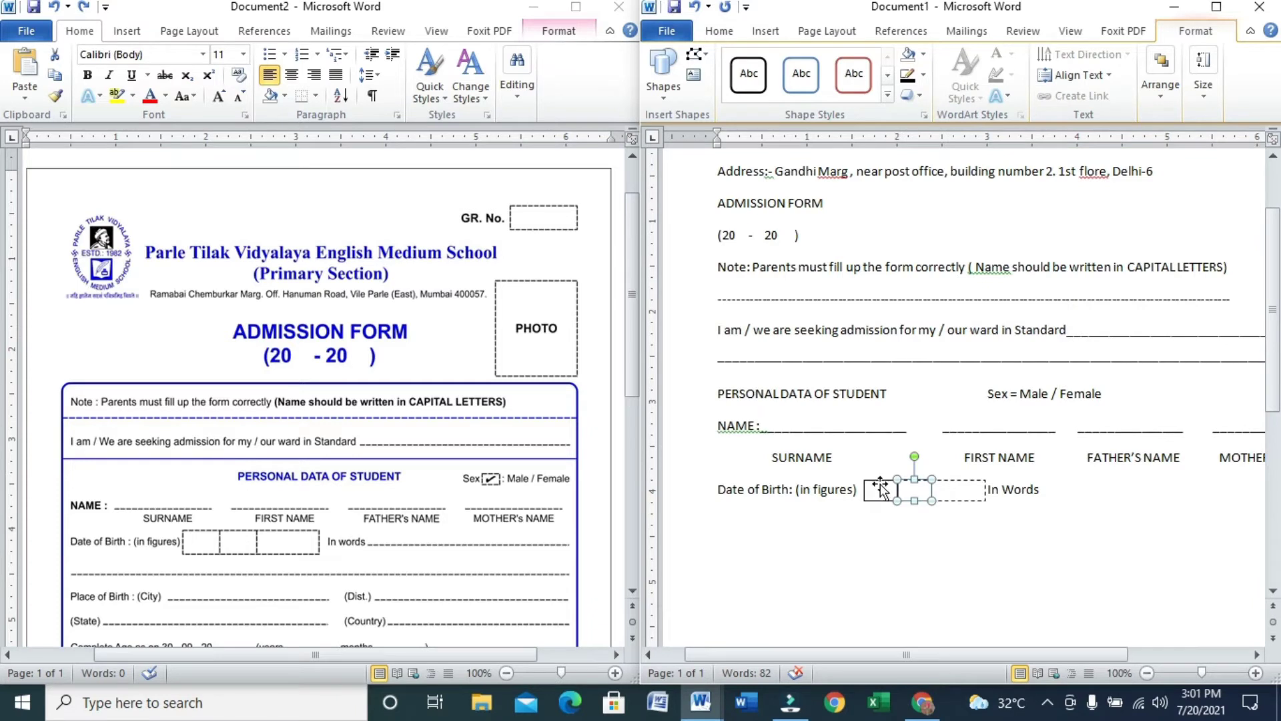
Give the first date-of-birth box the same dashed outline and deselect it.
left_click(881, 490)
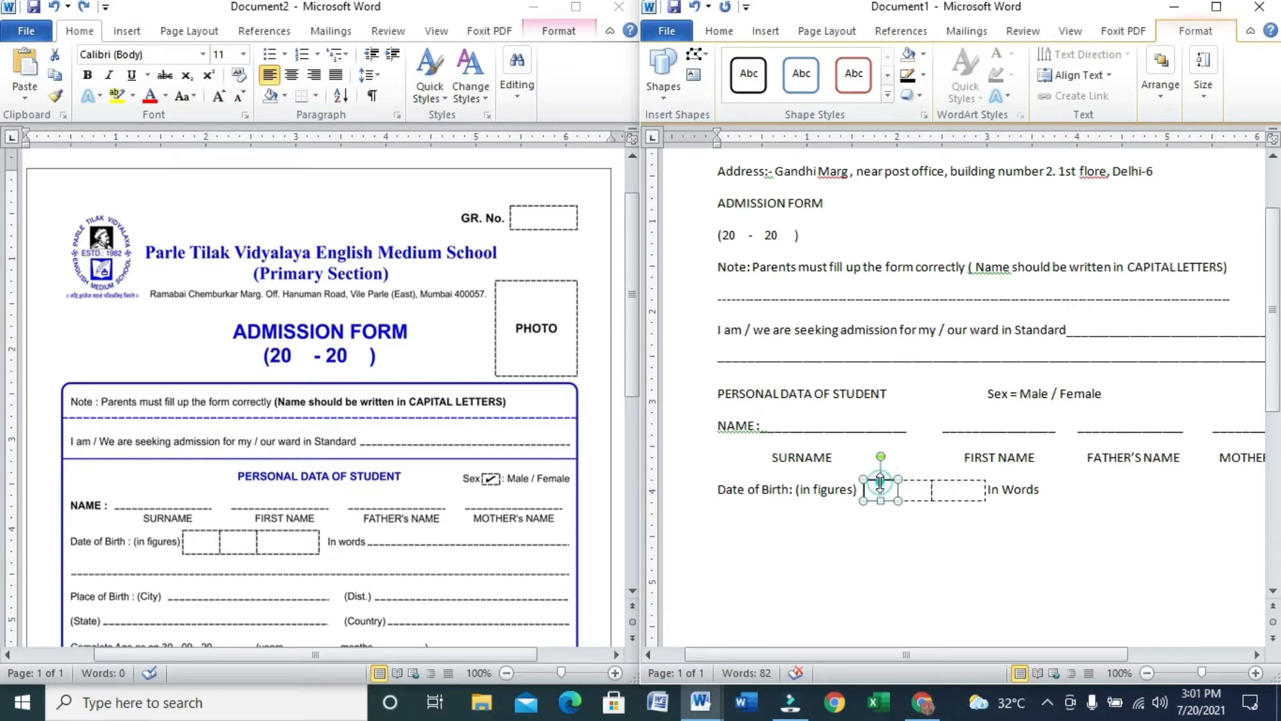
left_click(924, 76)
mouse_move(1011, 302)
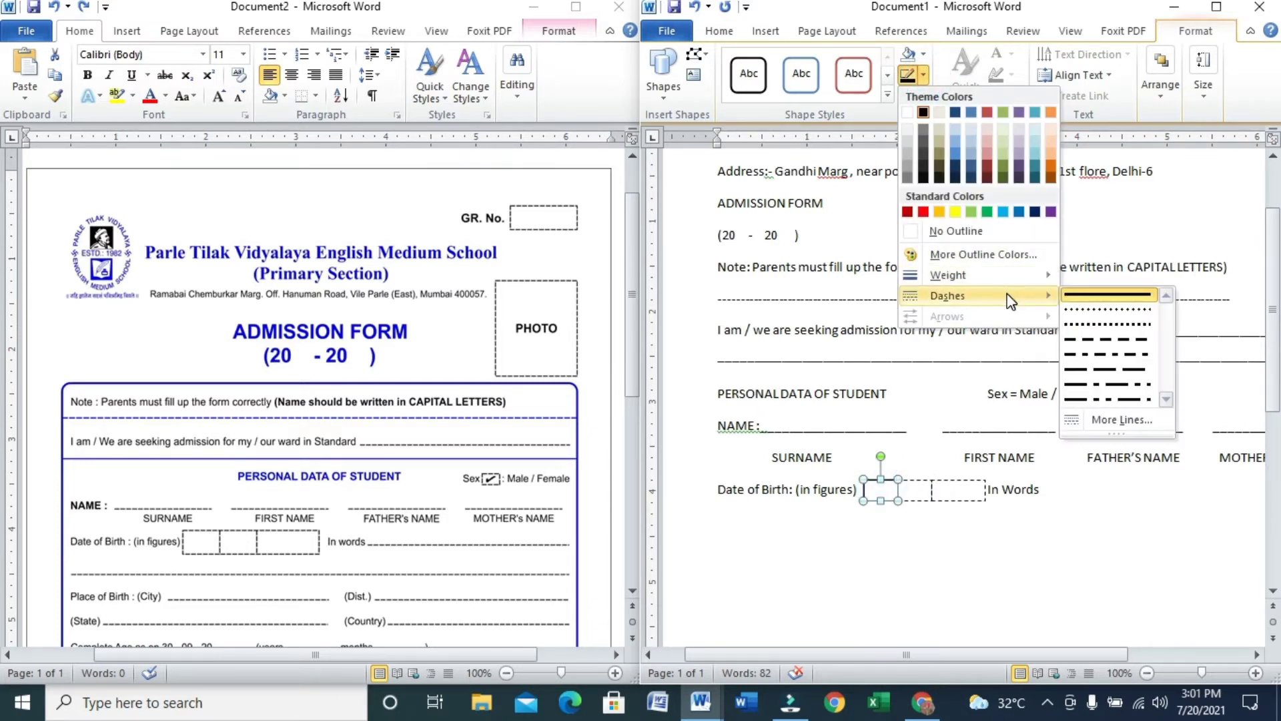
left_click(1082, 338)
left_click(1052, 520)
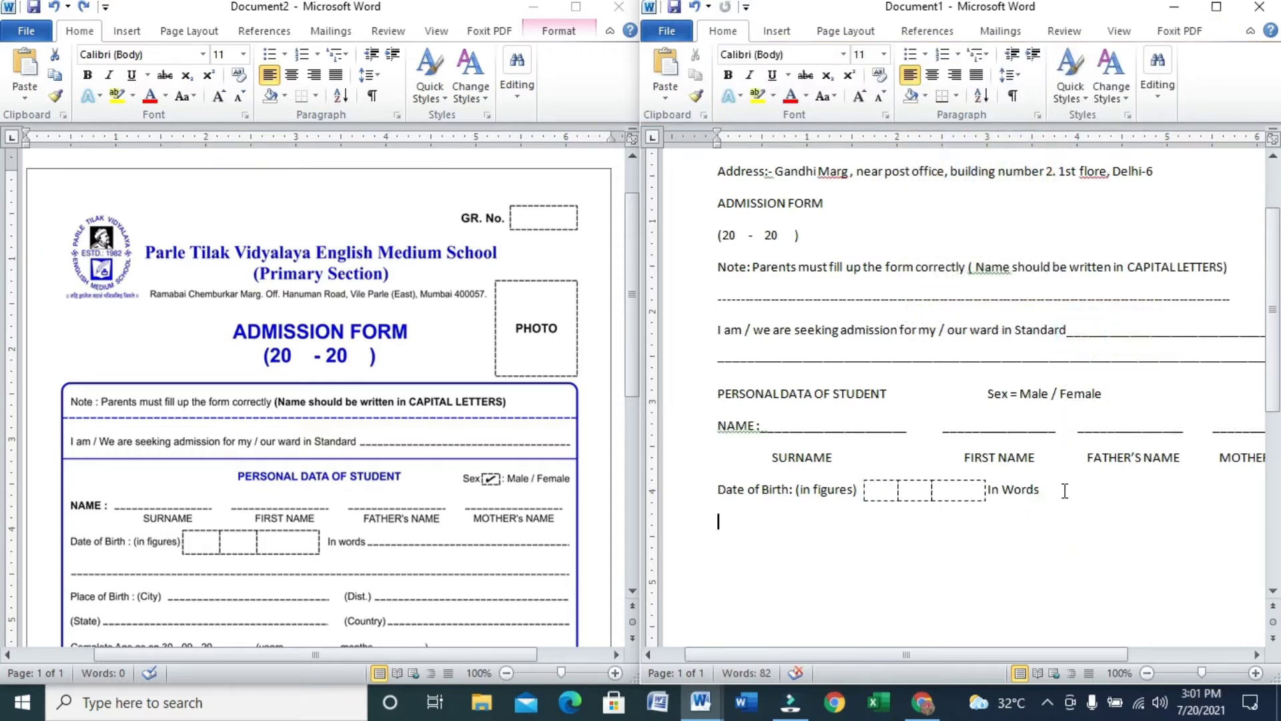
Insert a space before "In Words" to separate it from the date-of-birth boxes.
left_click(995, 491)
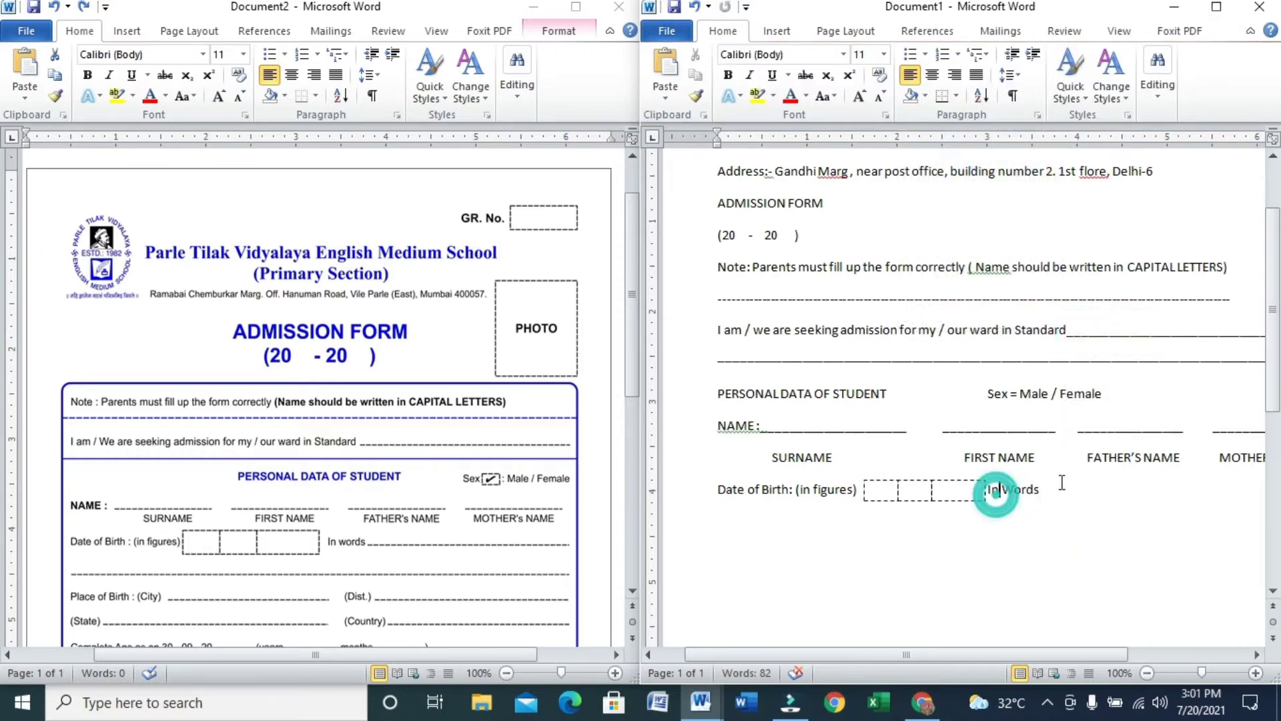
key("Left")
key("Left")
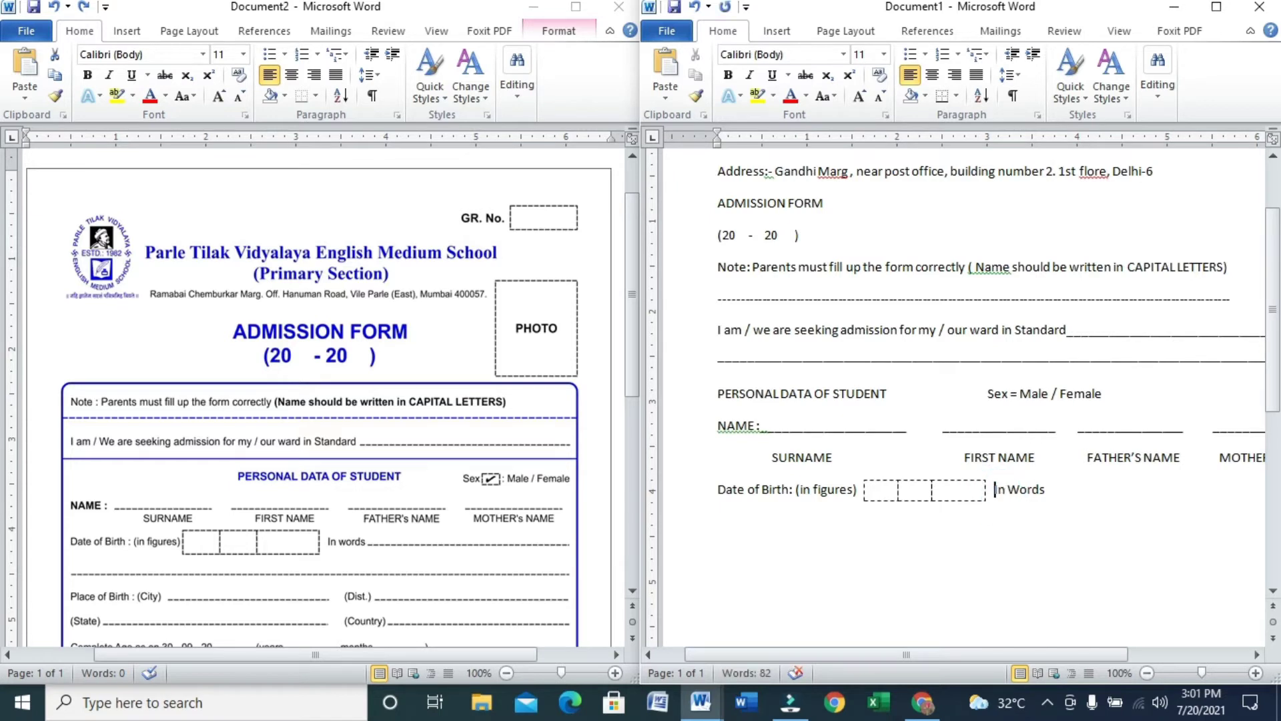
Add an underscore blank after "In Words" that extends to the end of the line.
key("Right")
key("Right")
key("Right")
key("Right")
key("Right")
key("Right")
key("Right")
key("Right")
type("-")
key("BackSpace")
type("_")
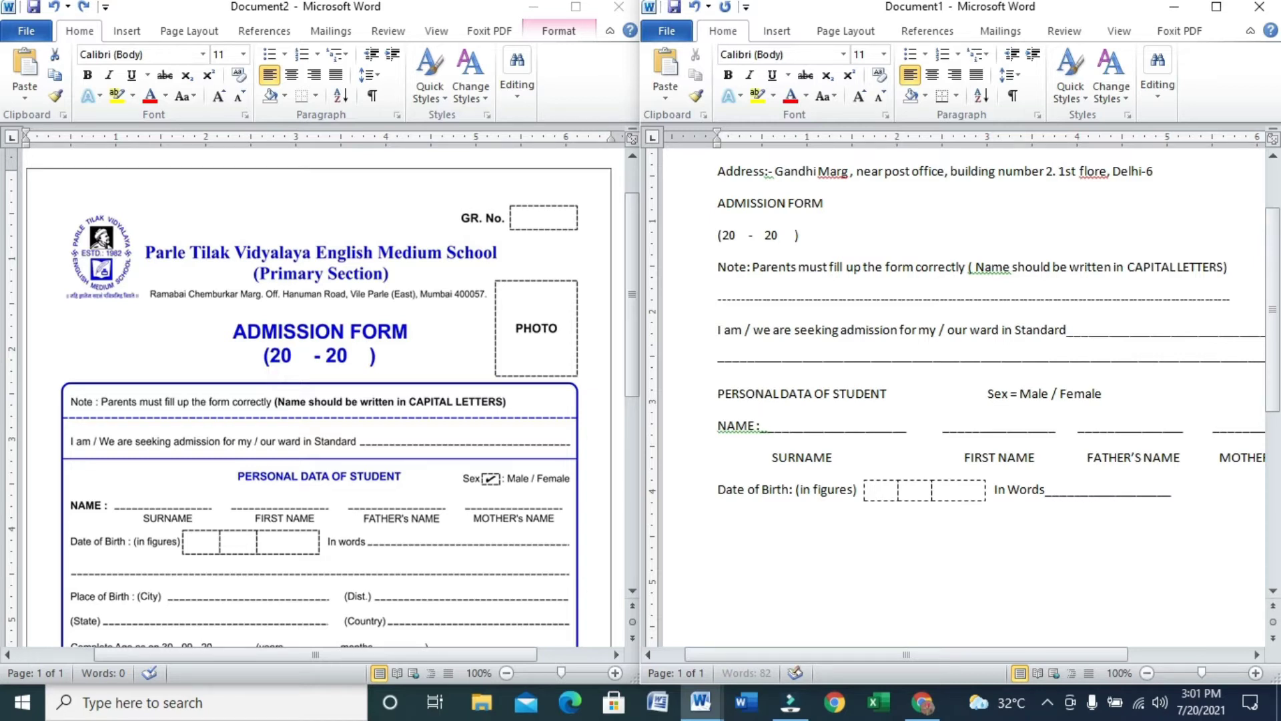
type("____")
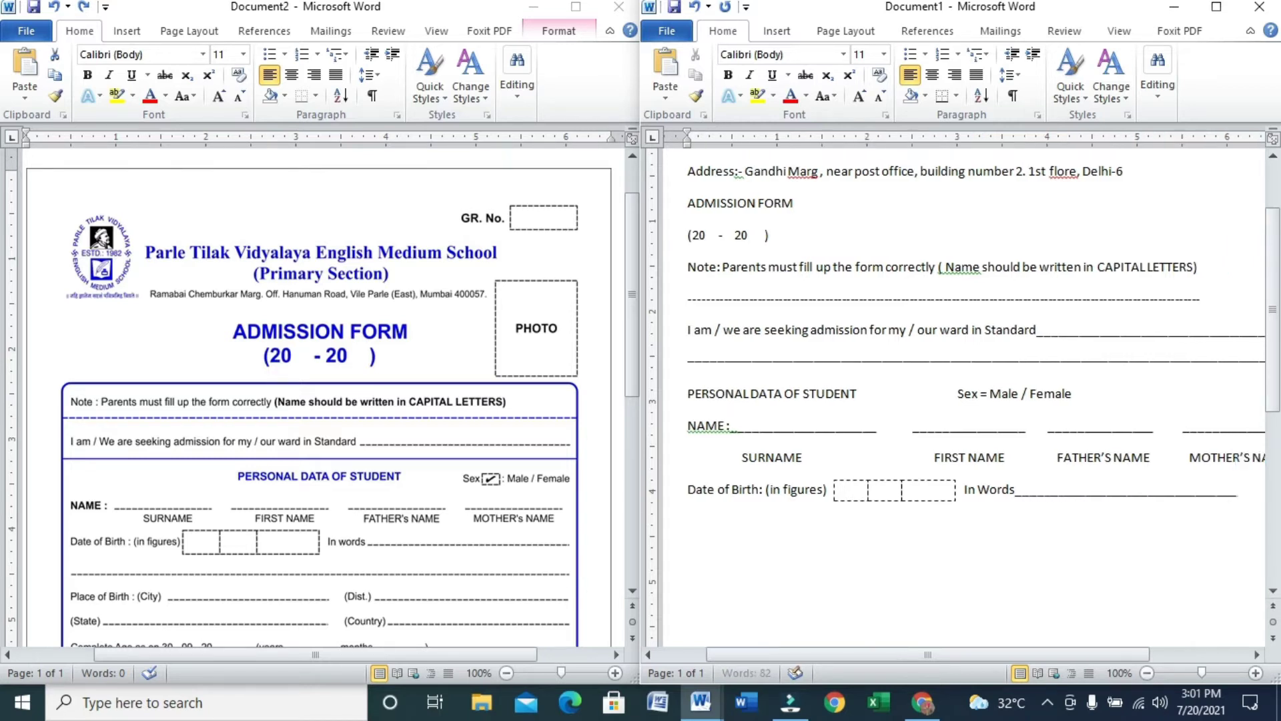
type("_______")
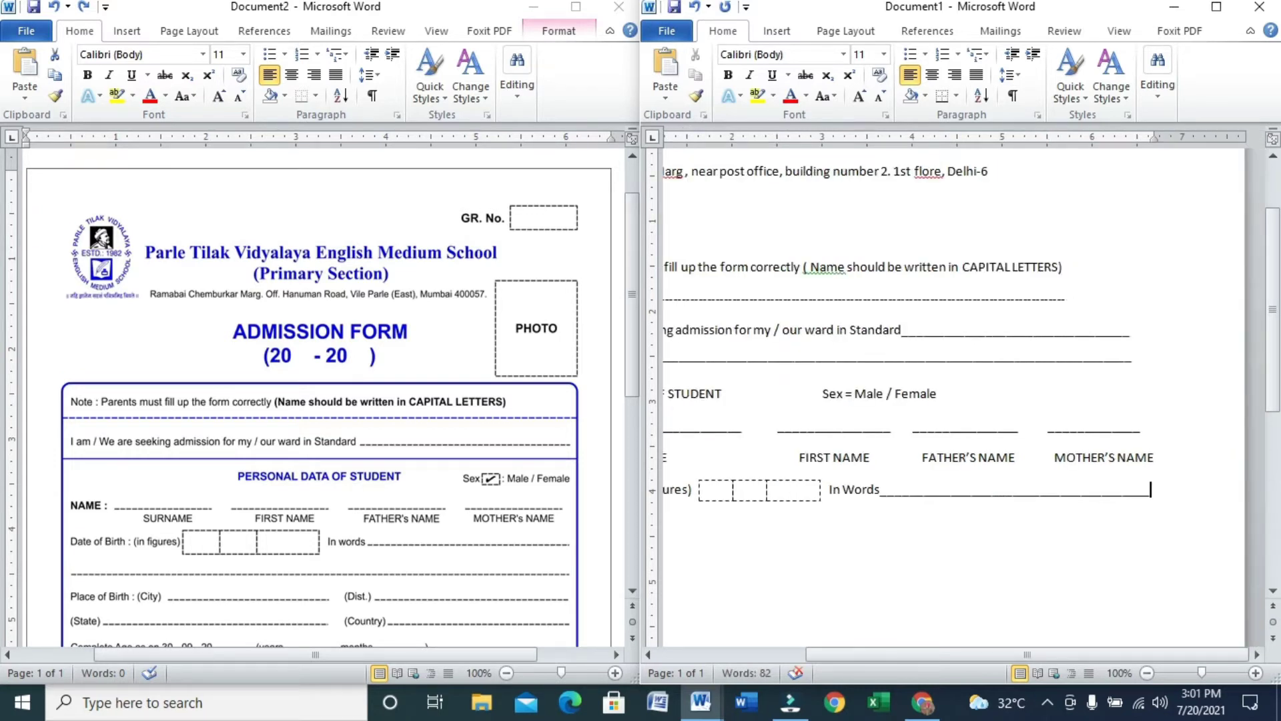
Add a full-width underscore line below the Date of Birth row and undo its automatic conversion into a border.
key("Return")
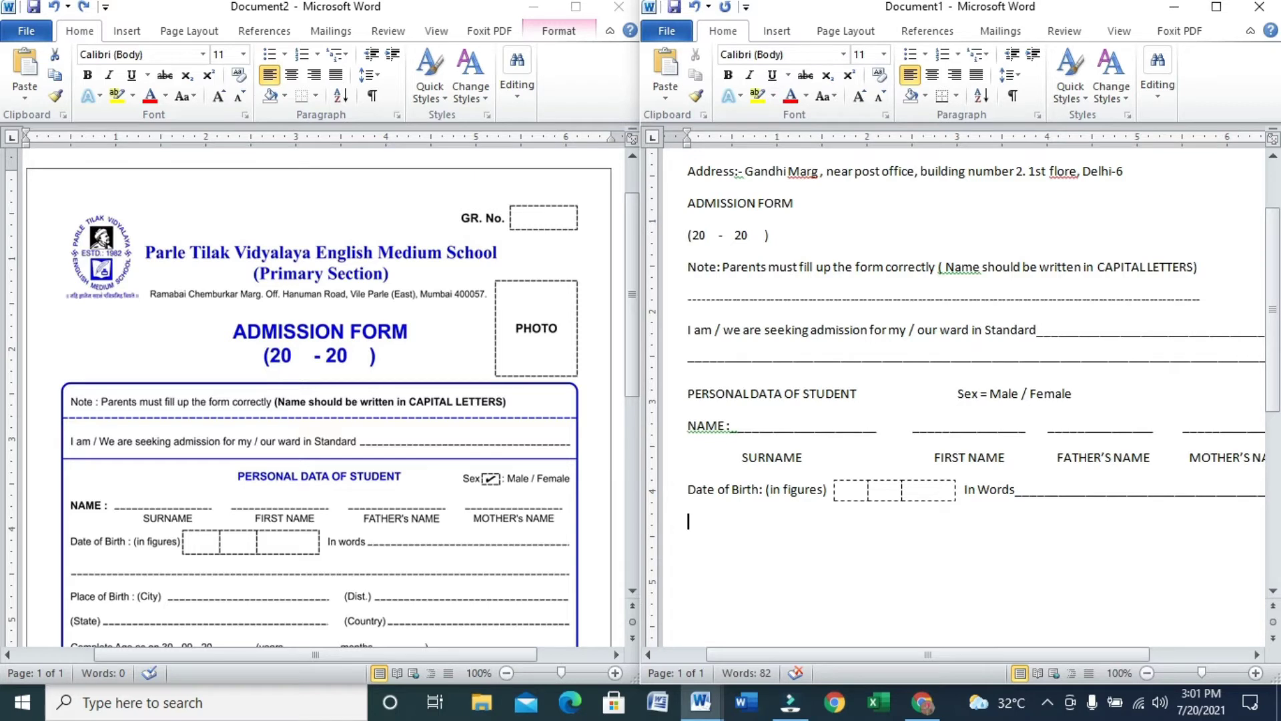
type("_______________")
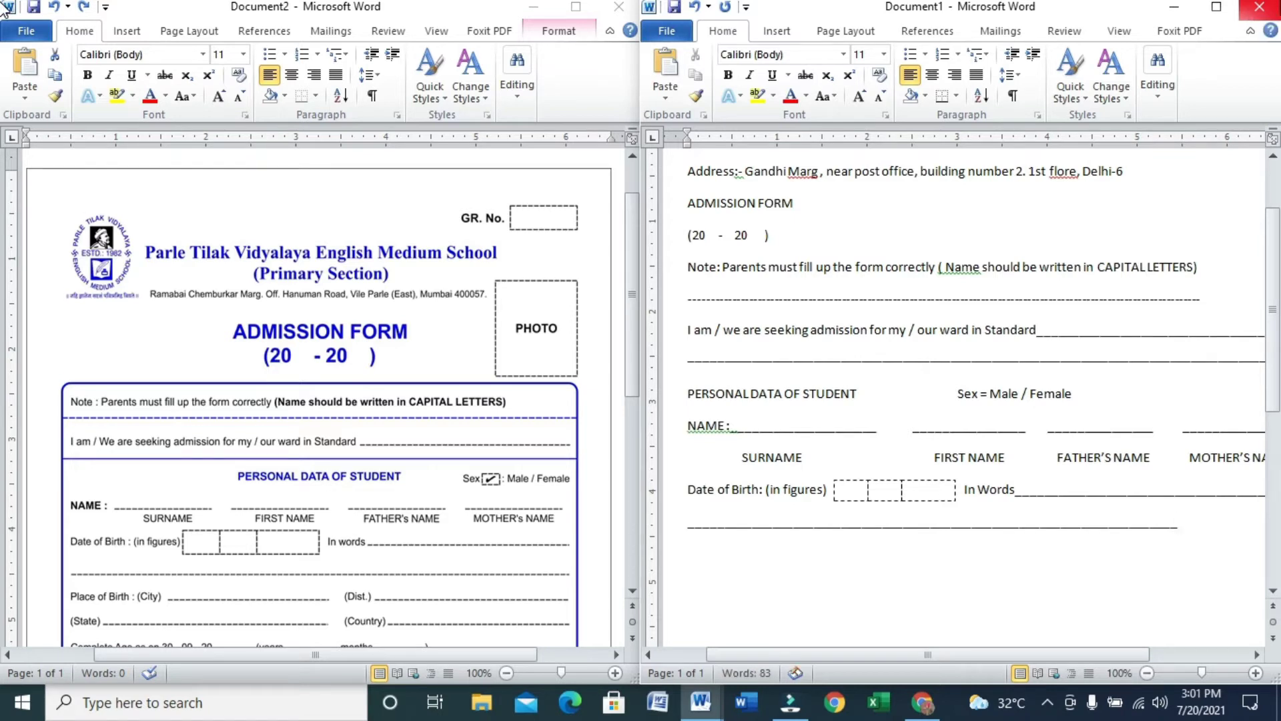
type("_____________________________")
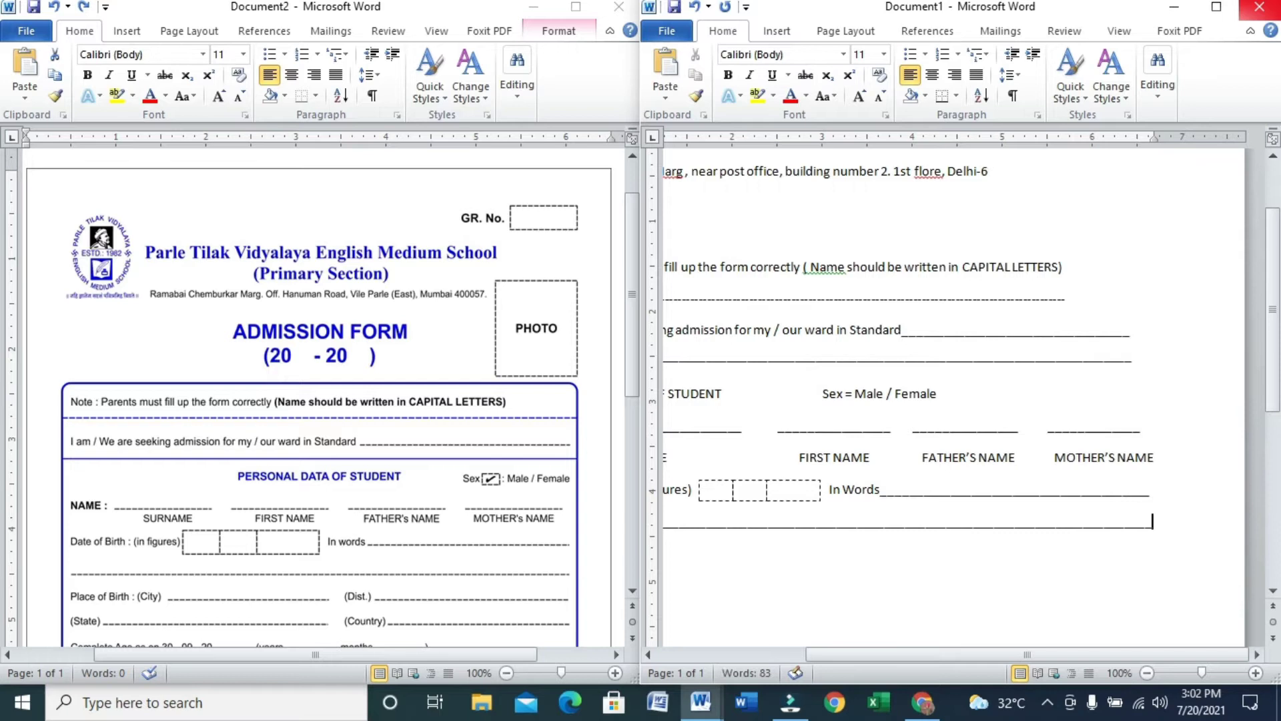
key("Return")
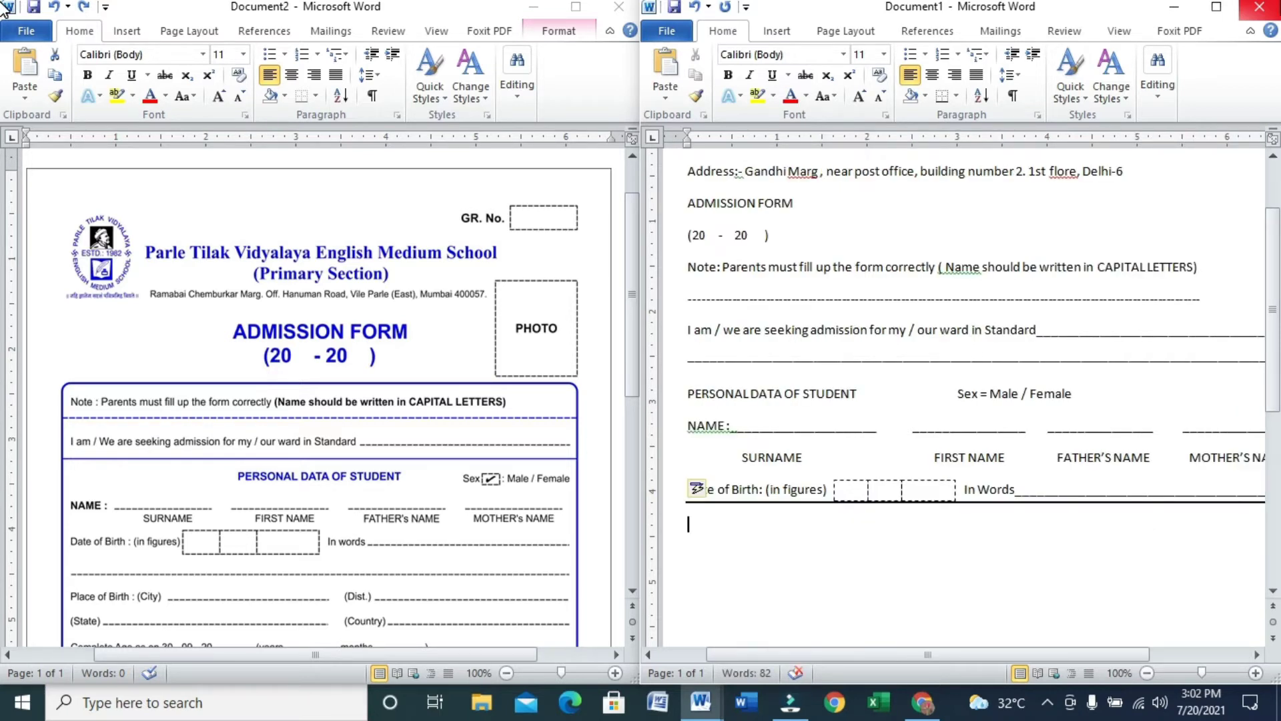
key("ctrl+z")
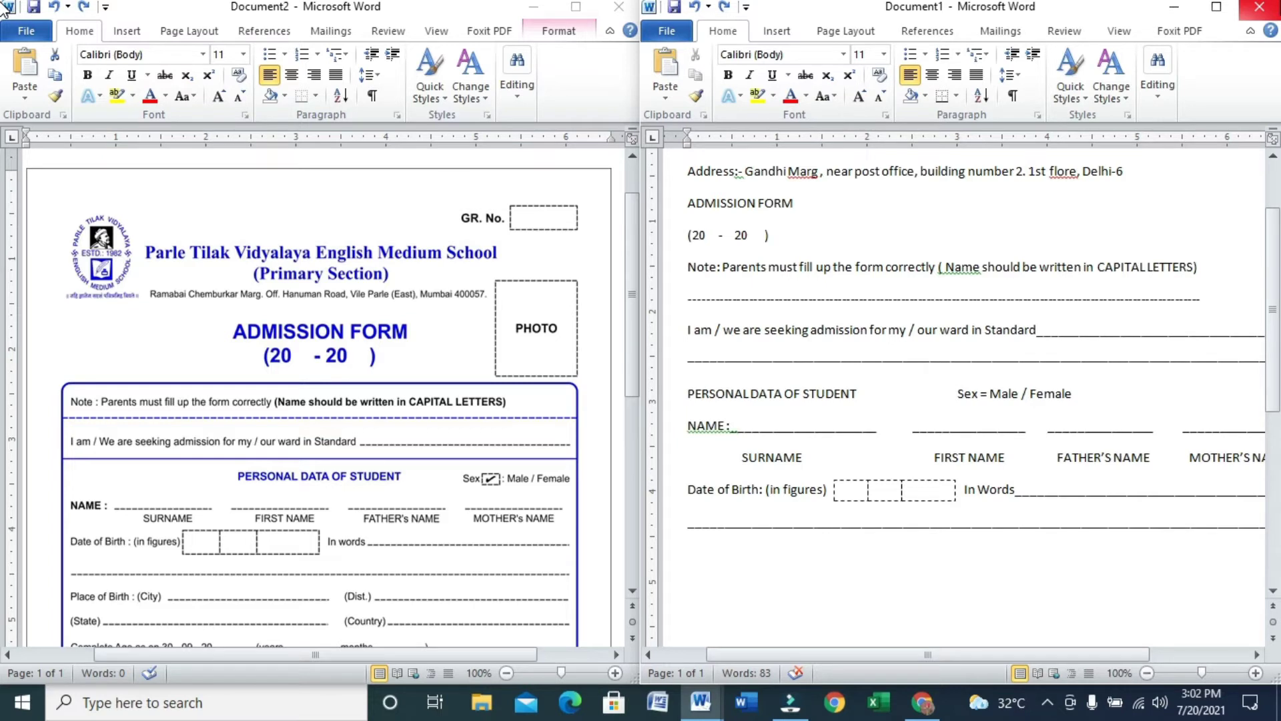
type("The teh")
key("BackSpace")
key("BackSpace")
key("BackSpace")
key("BackSpace")
key("BackSpace")
key("BackSpace")
key("BackSpace")
key("BackSpace")
Enter "Place of Birth: (City)" and "(Dist)" on one line, each followed by an underscore blank, and start a new line.
type("Place of Birth: ")
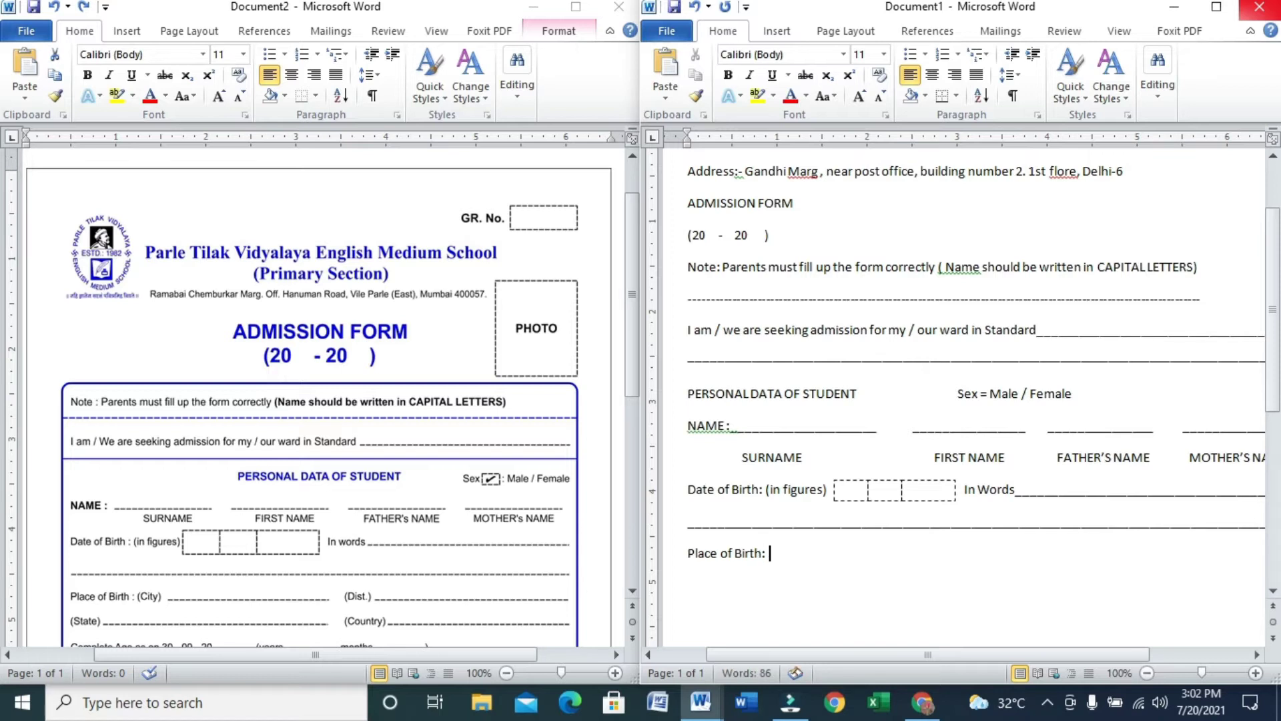
type("(City)_")
type("______________________________")
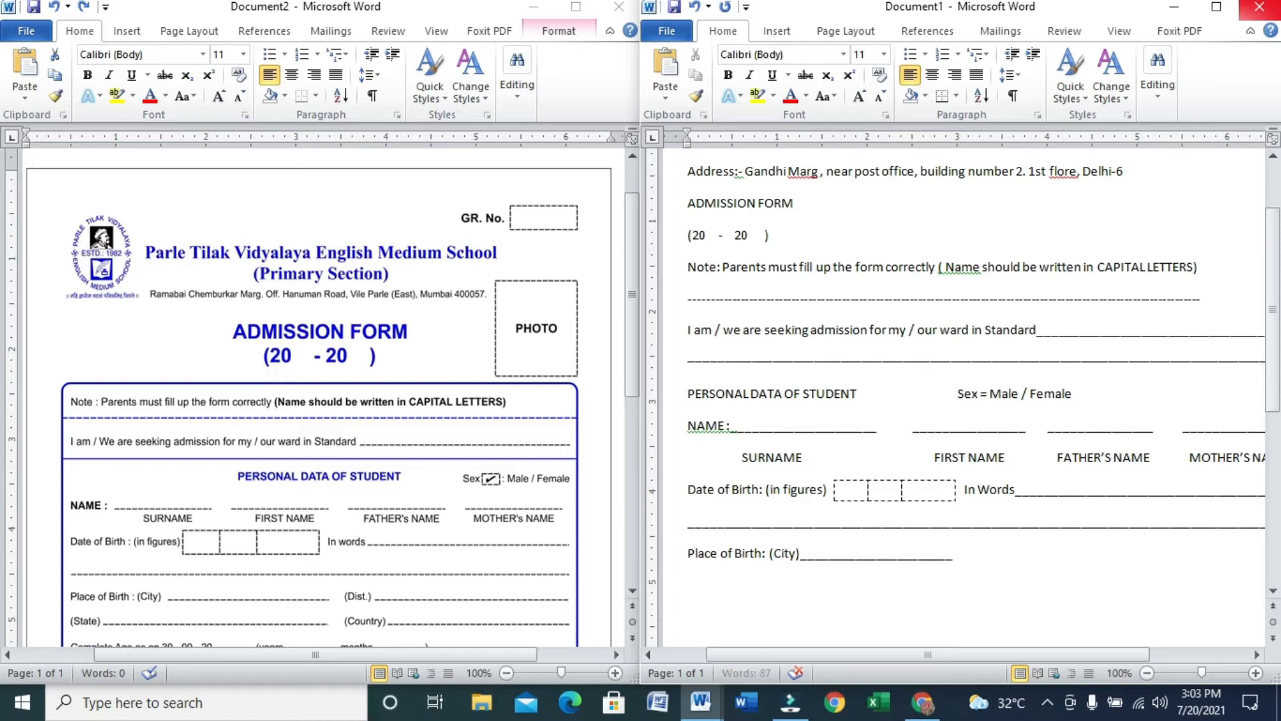
type("  (Dist)_________________________________________________")
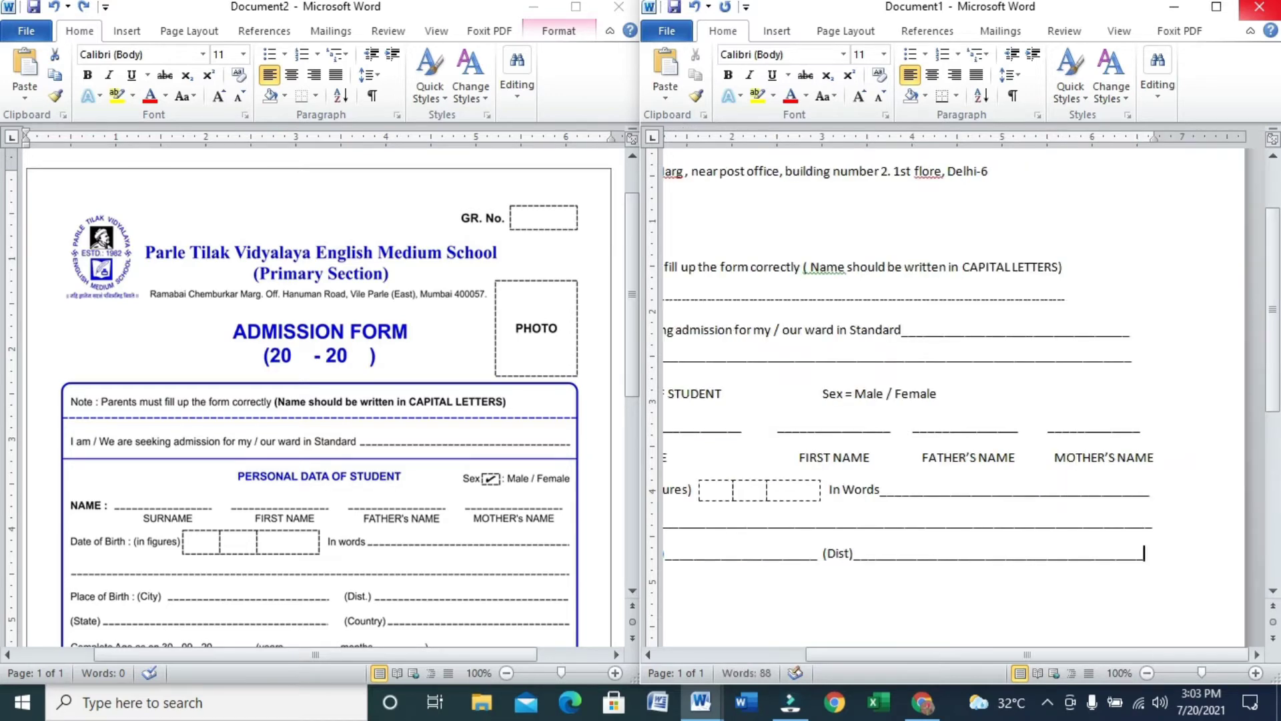
key("Return")
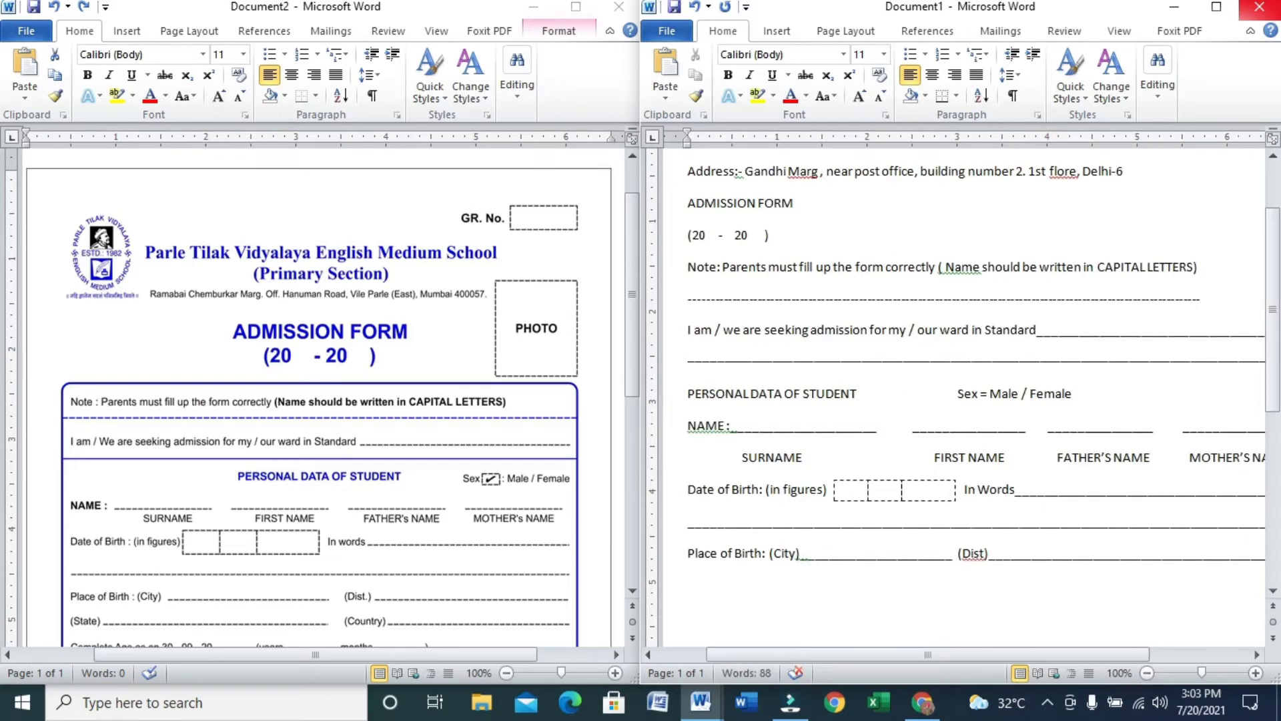
Bring the sample form's remaining fields into view and enter "(State)" with an underscore blank ending level with the City blank.
left_click(631, 590)
left_click(631, 590)
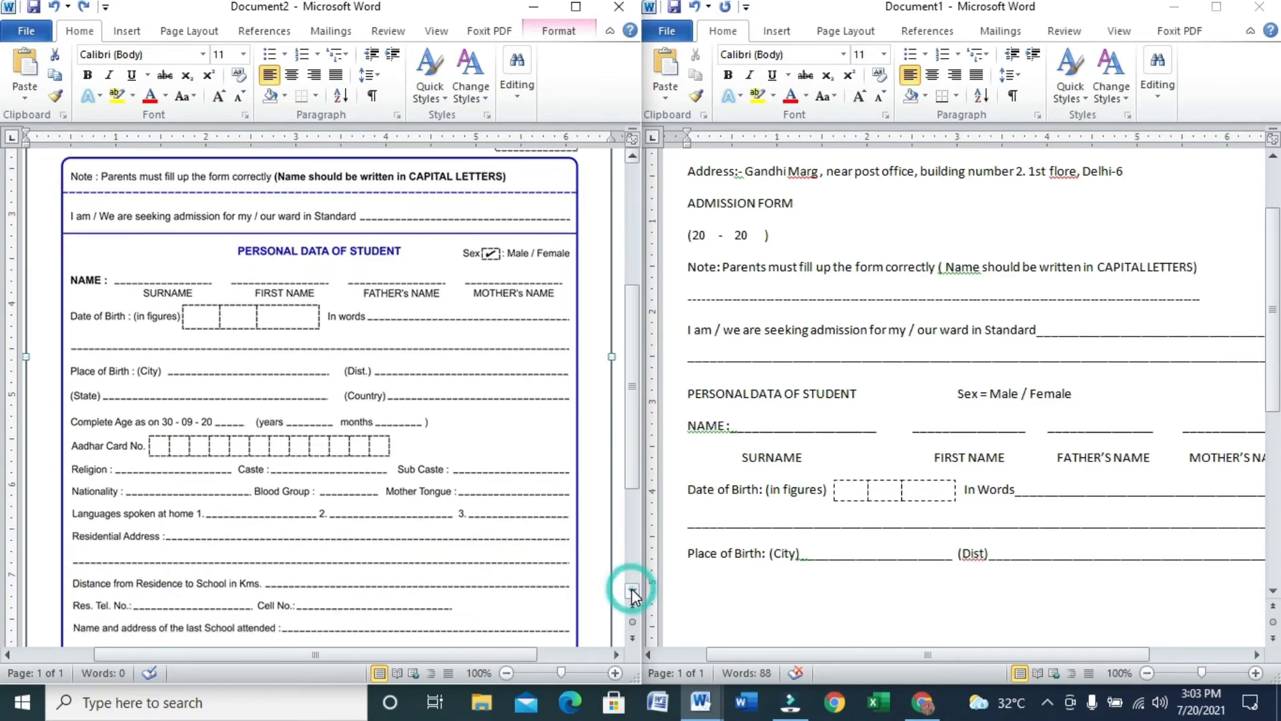
left_click(722, 594)
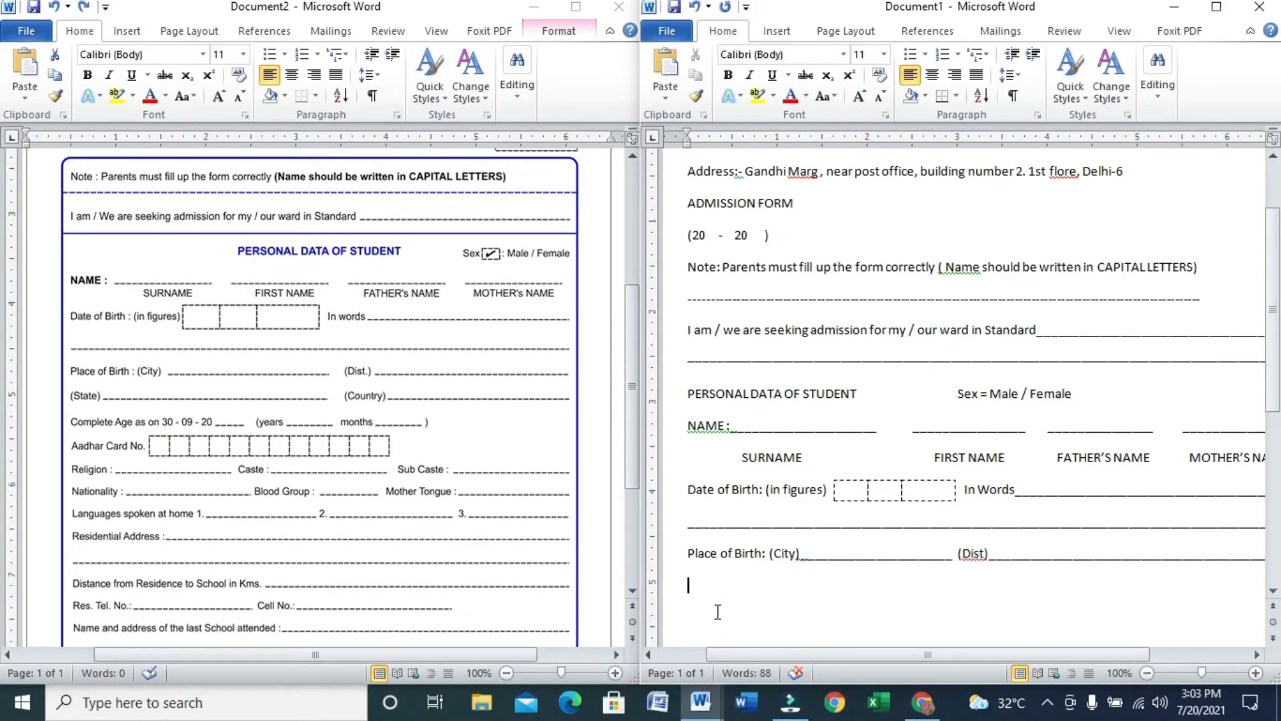
type("(St")
type("te")
key("BackSpace")
key("BackSpace")
type("ate)____________________________________")
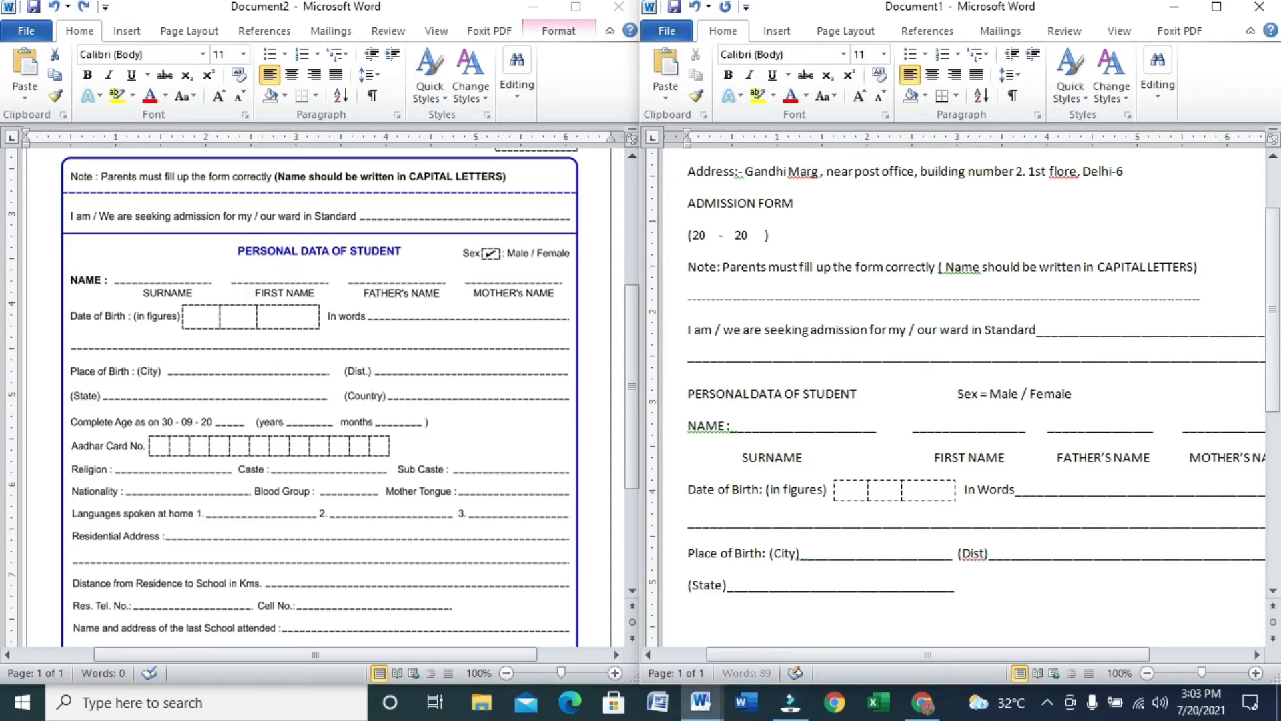
Complete the State row with "(Country)" and an underscore blank, and add "Complete Age as on", "(years" and "Months )" with blanks on the line below.
type("(Country)__________________________________________________________")
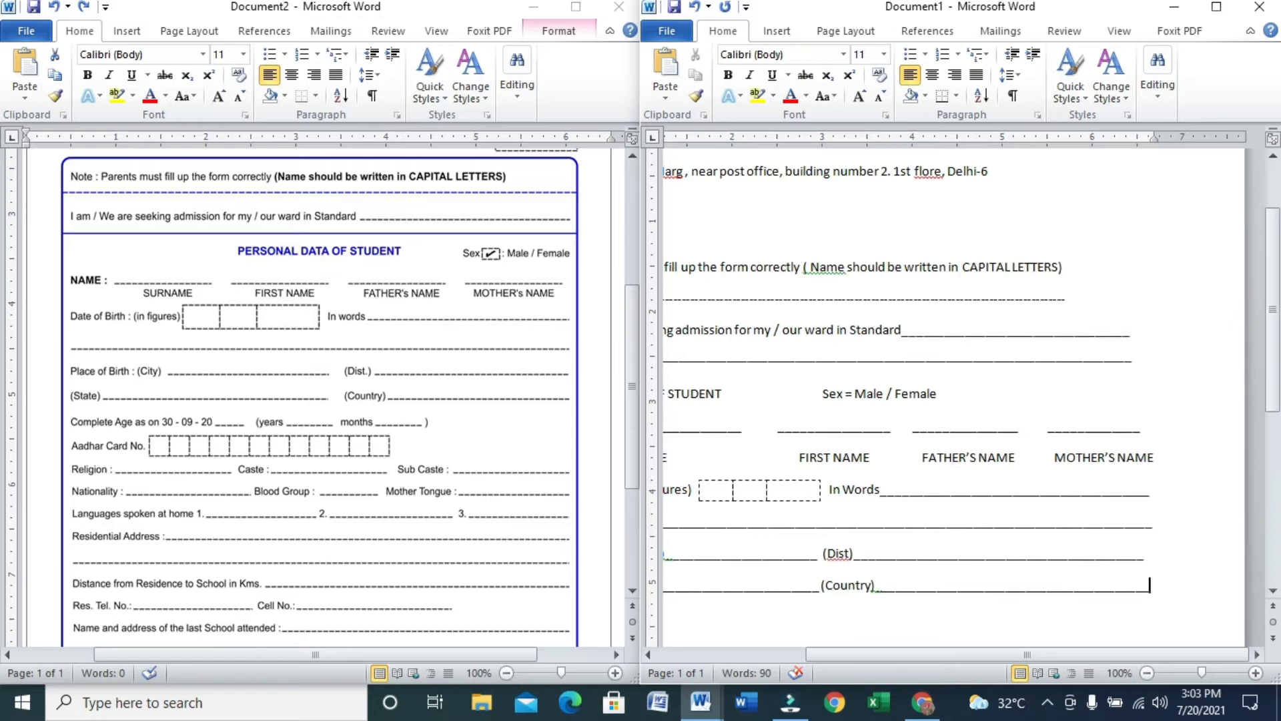
key("Return")
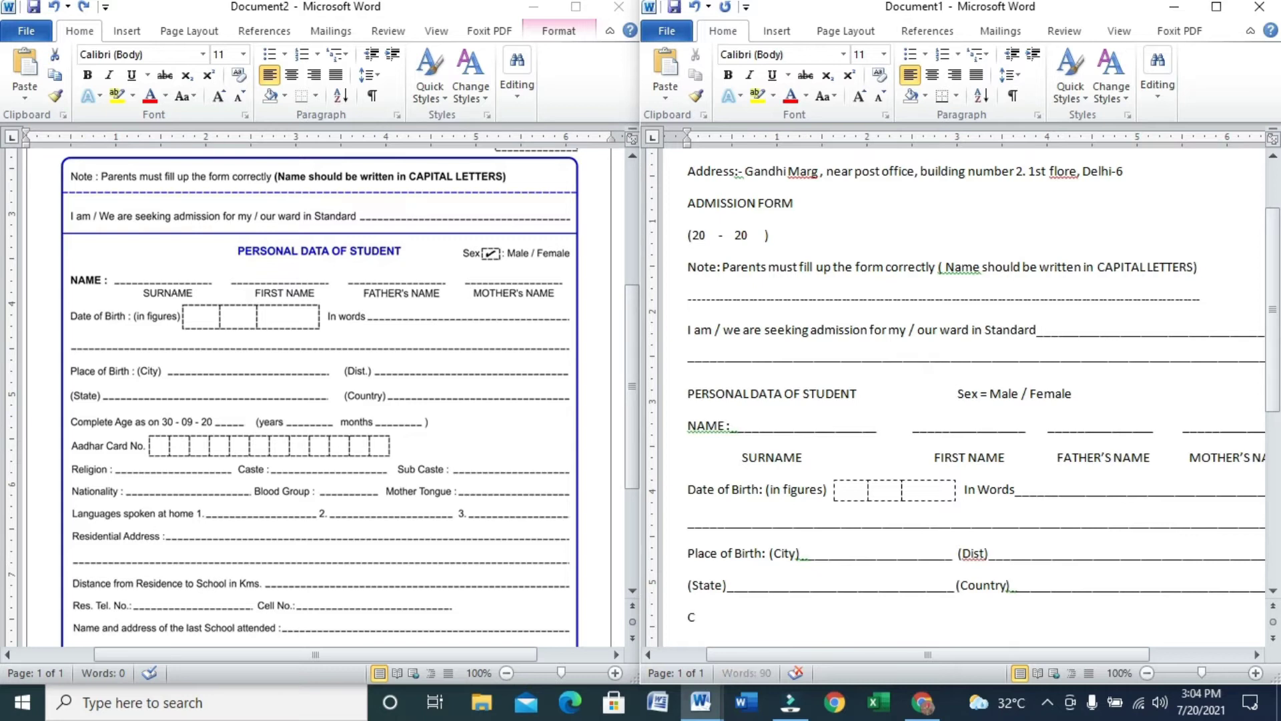
type("Complete Age as on ____")
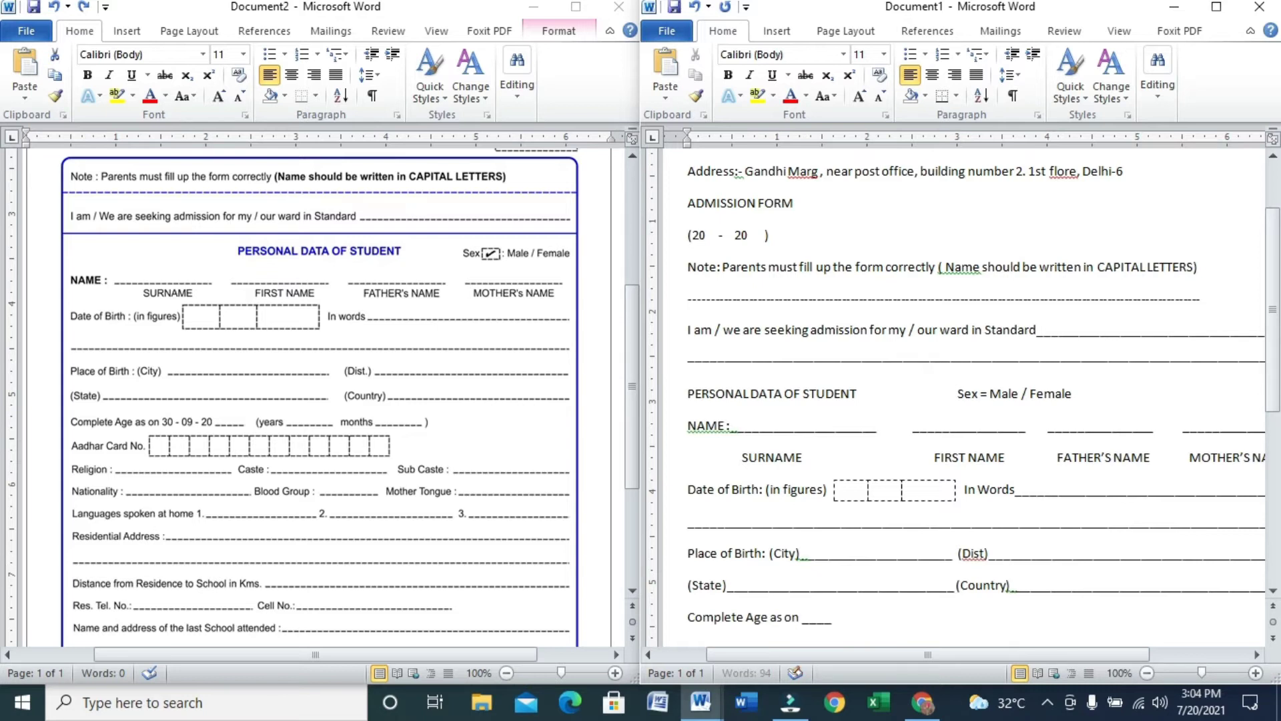
type("________________________(years_______________")
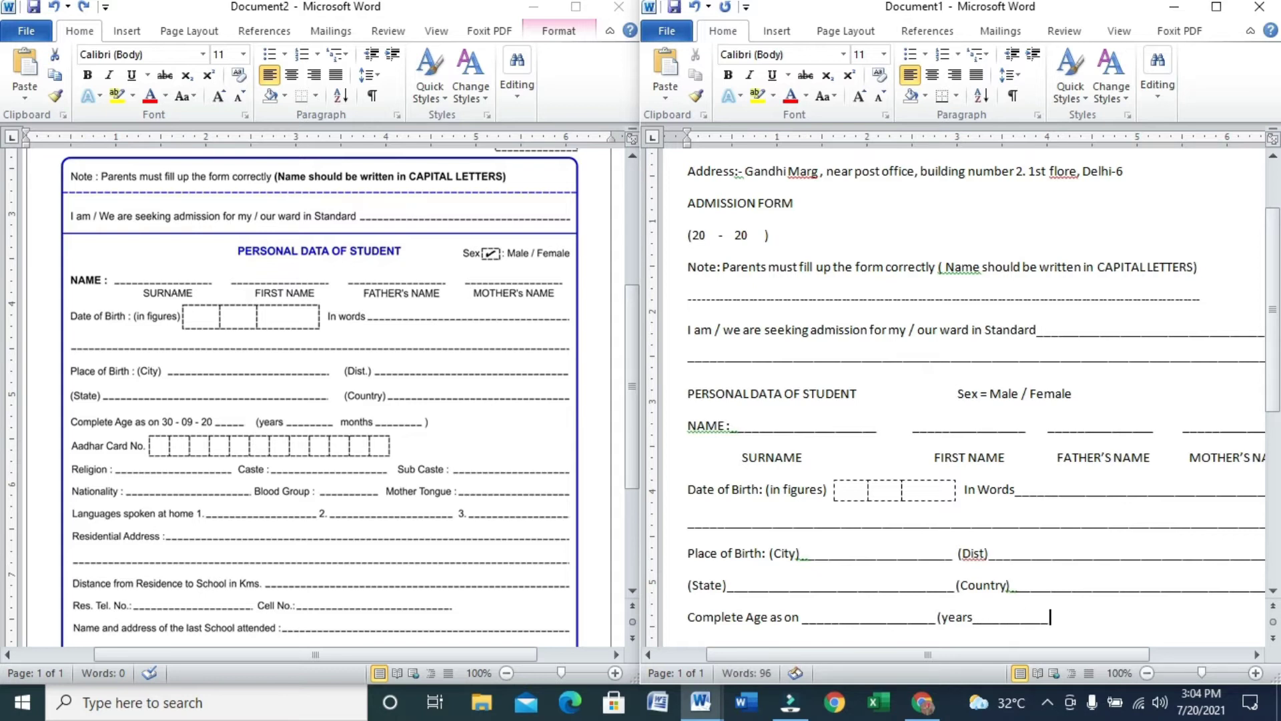
type("Months_________________)")
key("Return")
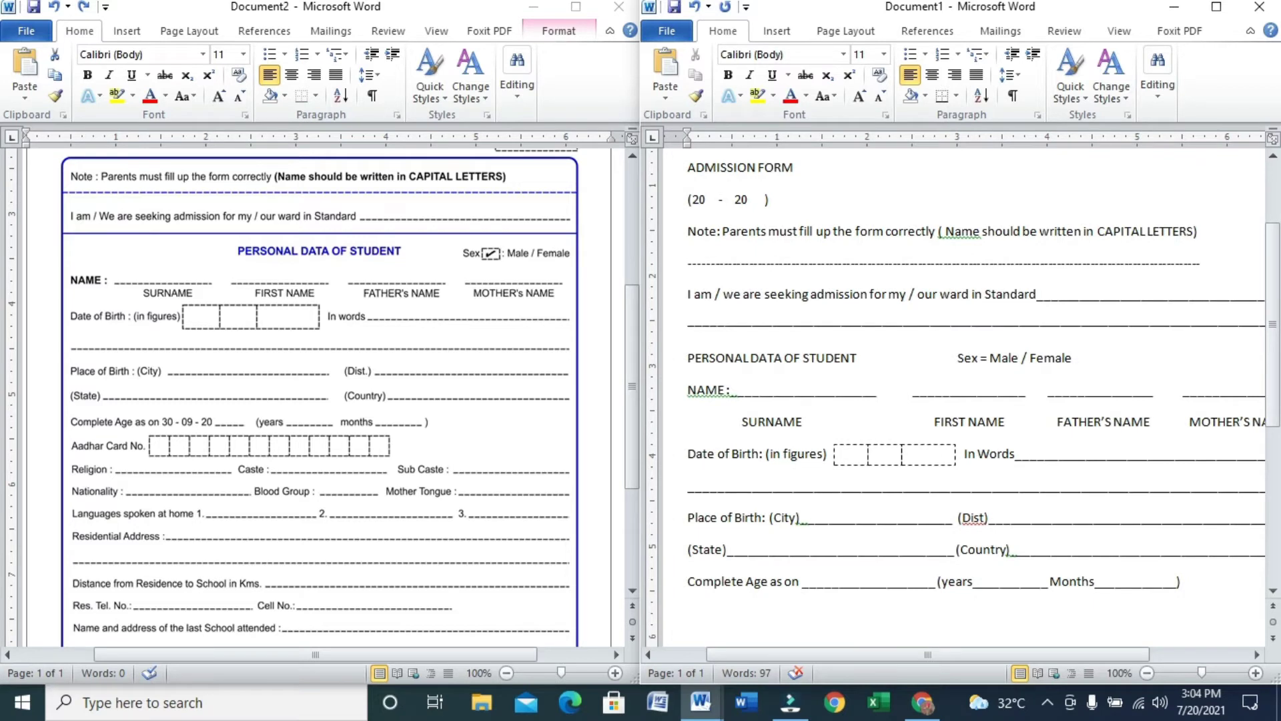
Enter "Aadhar Card no." below the age row and place a small rectangle directly after the label, level with the text.
type("Aadhar")
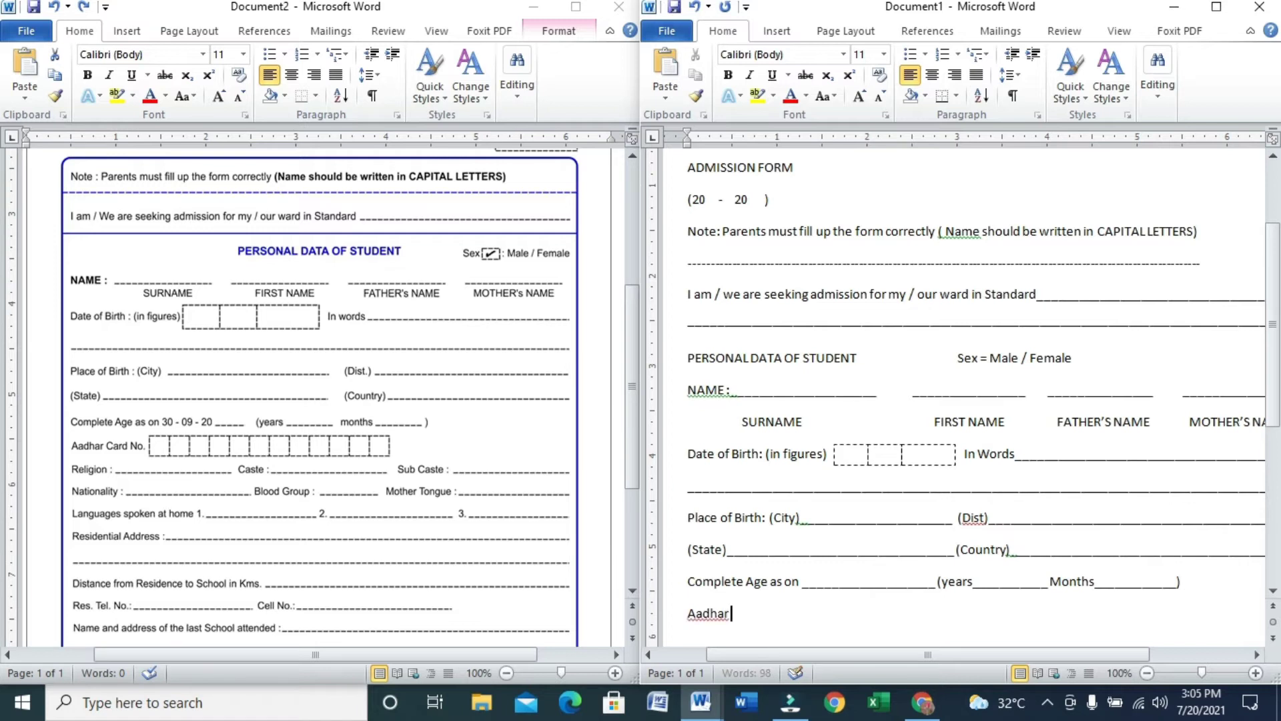
type(" Card no.")
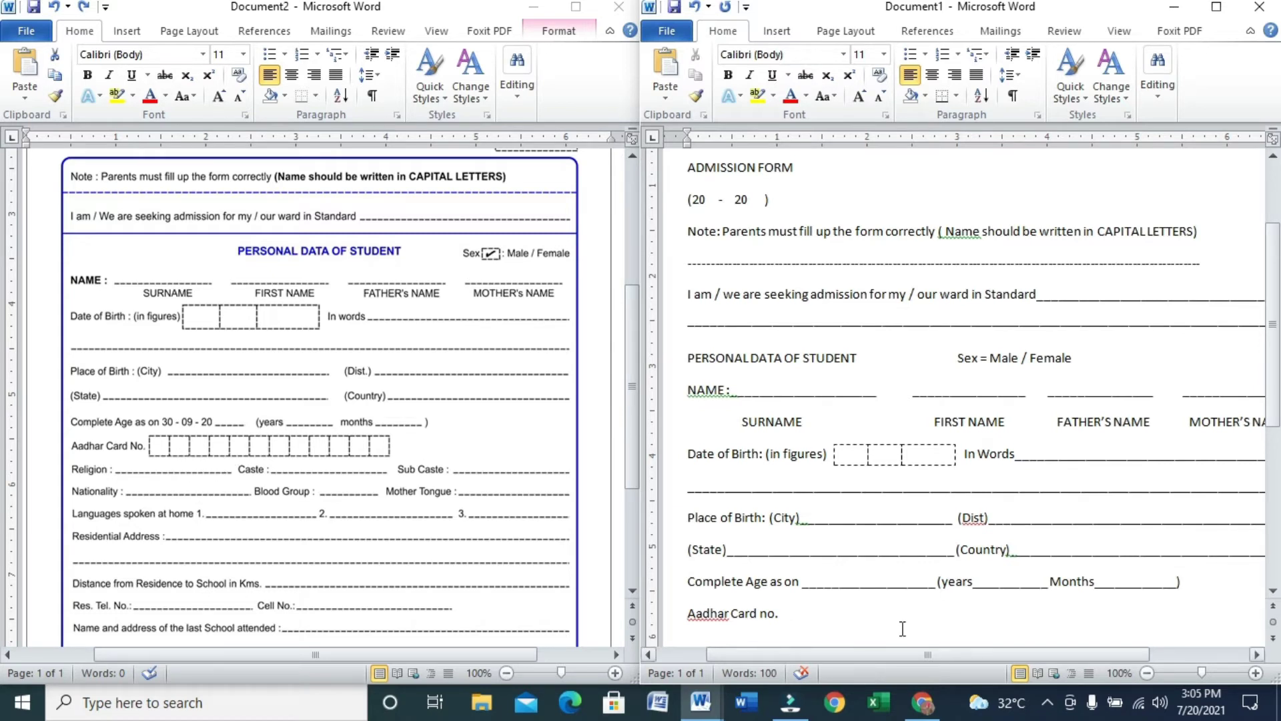
left_click(788, 39)
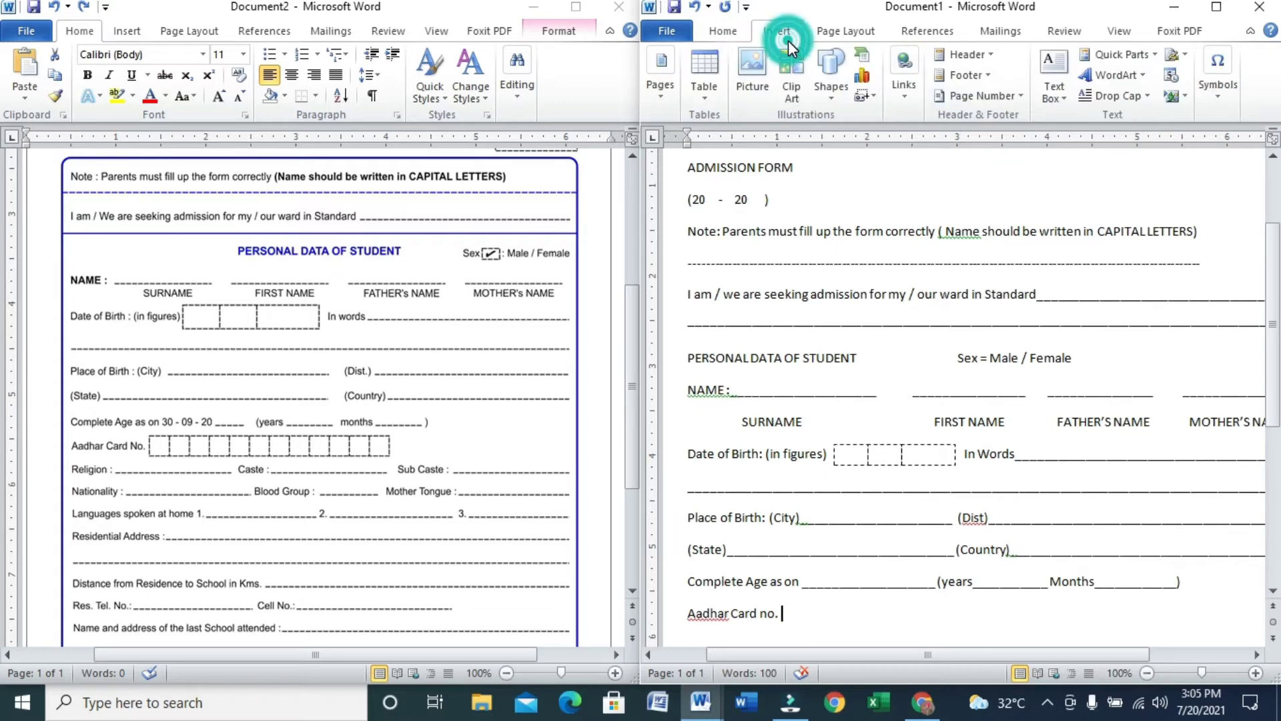
left_click(833, 85)
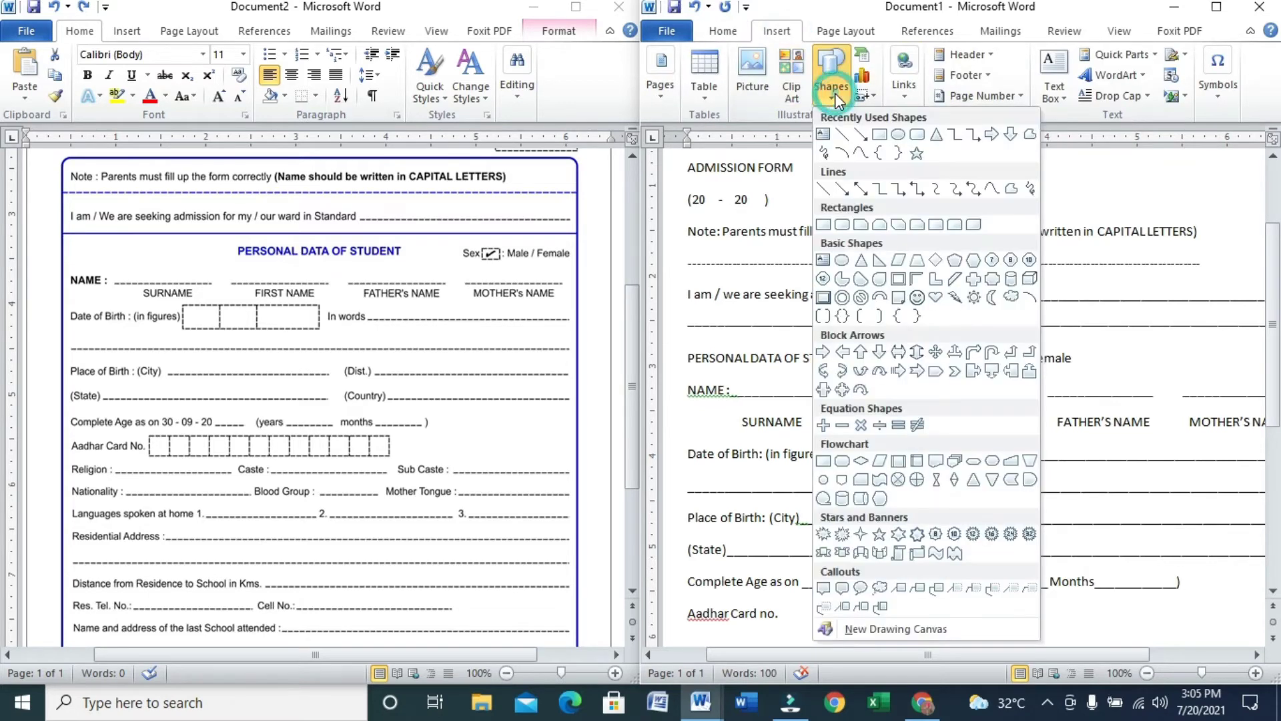
left_click(881, 136)
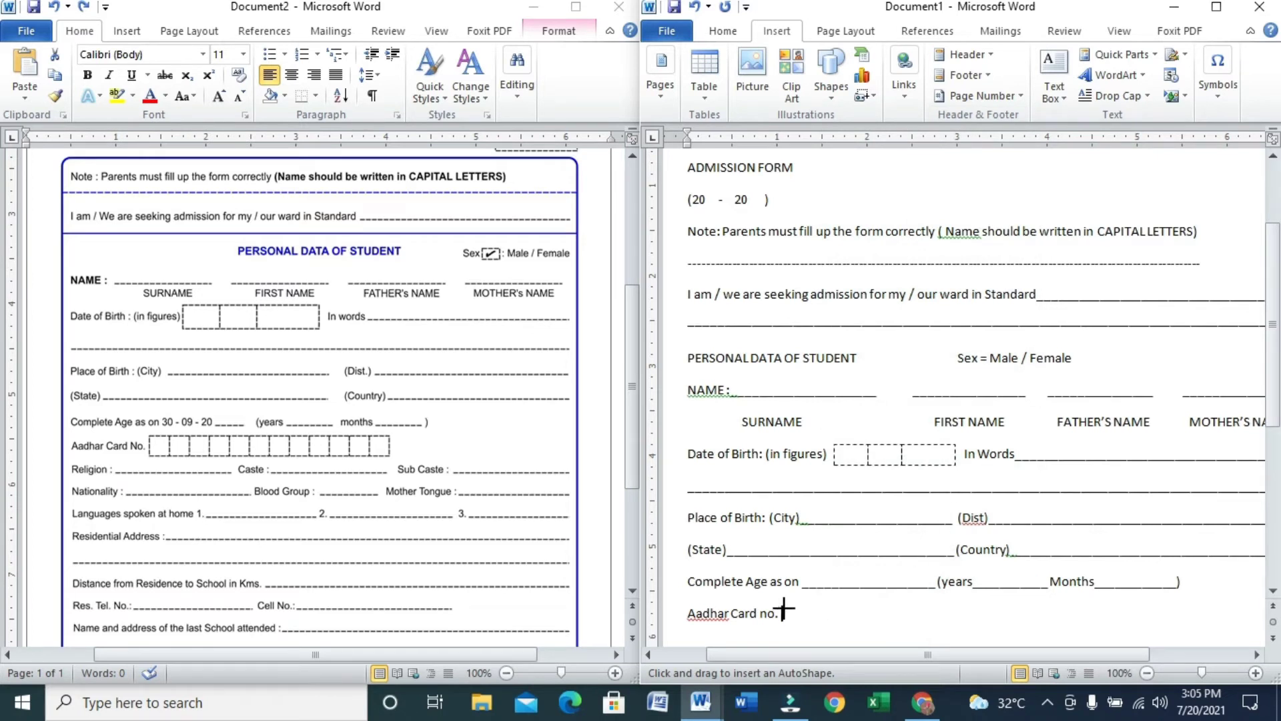
left_click_drag(782, 607, 807, 628)
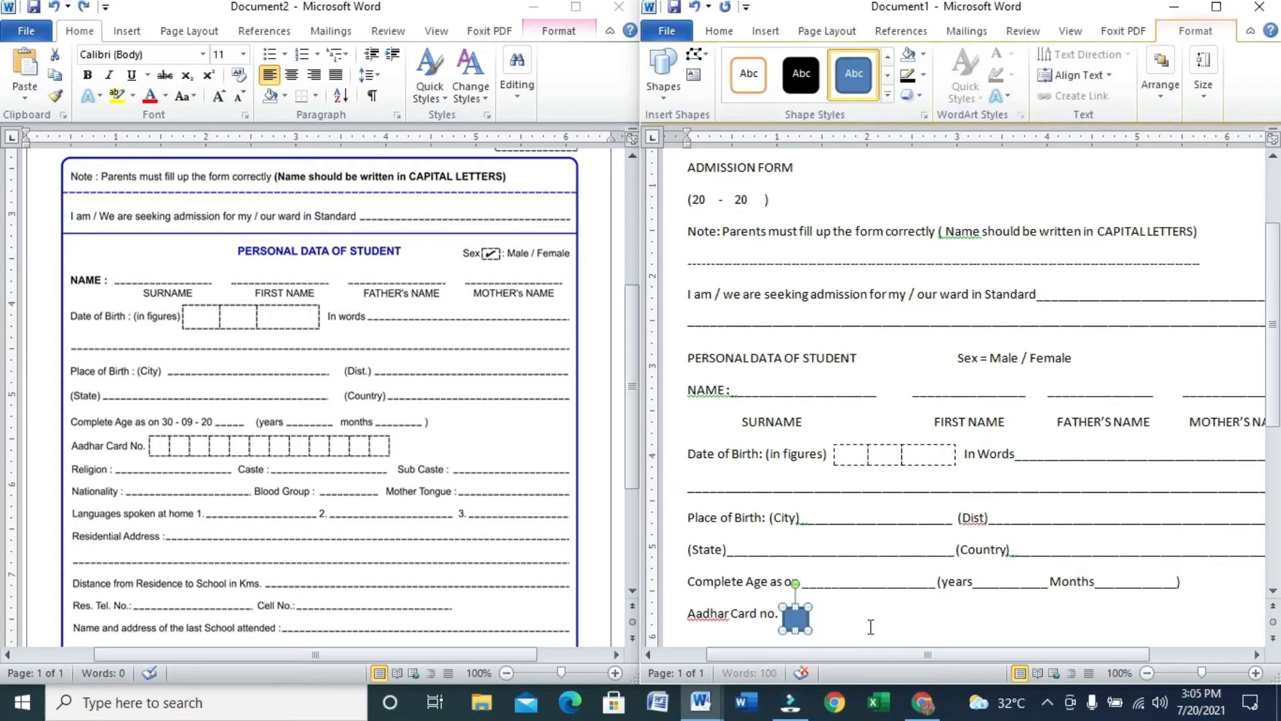
key("Up")
key("Up")
key("Up")
key("Up")
key("Up")
key("Up")
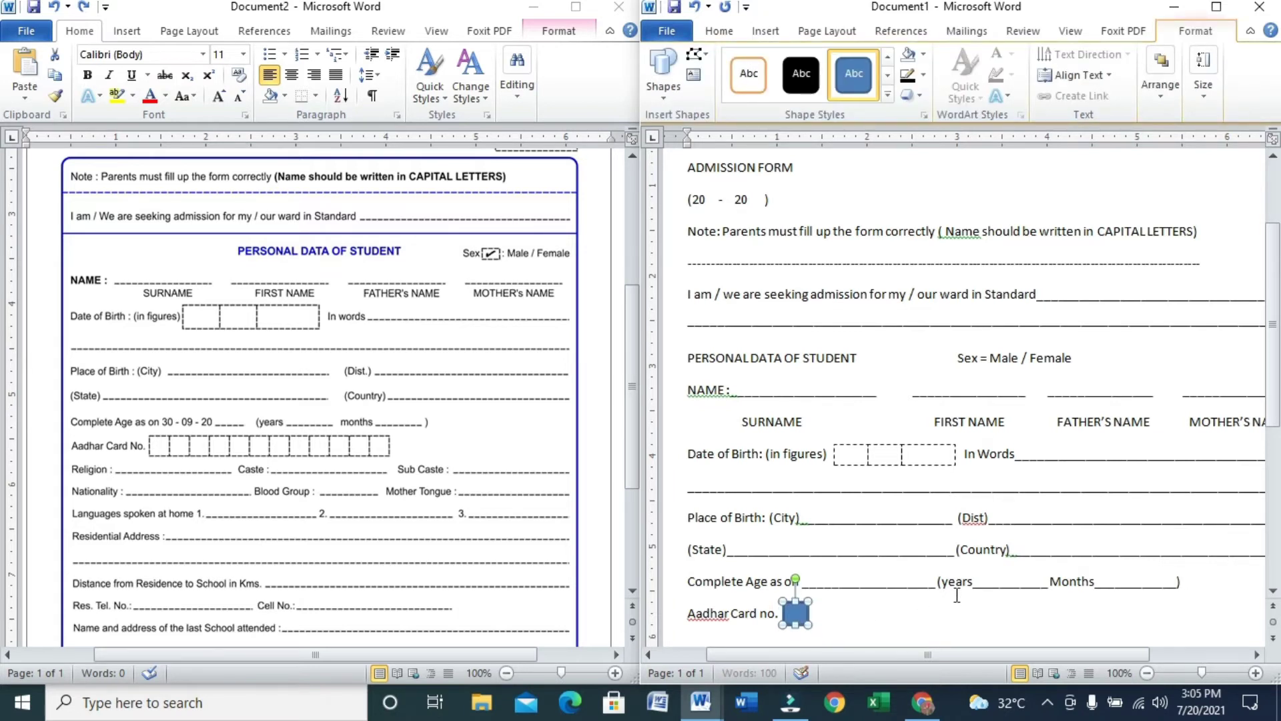
key("Right")
key("Down")
key("Down")
Give the Aadhar rectangle no fill and a black, ½ pt dashed outline.
left_click(924, 53)
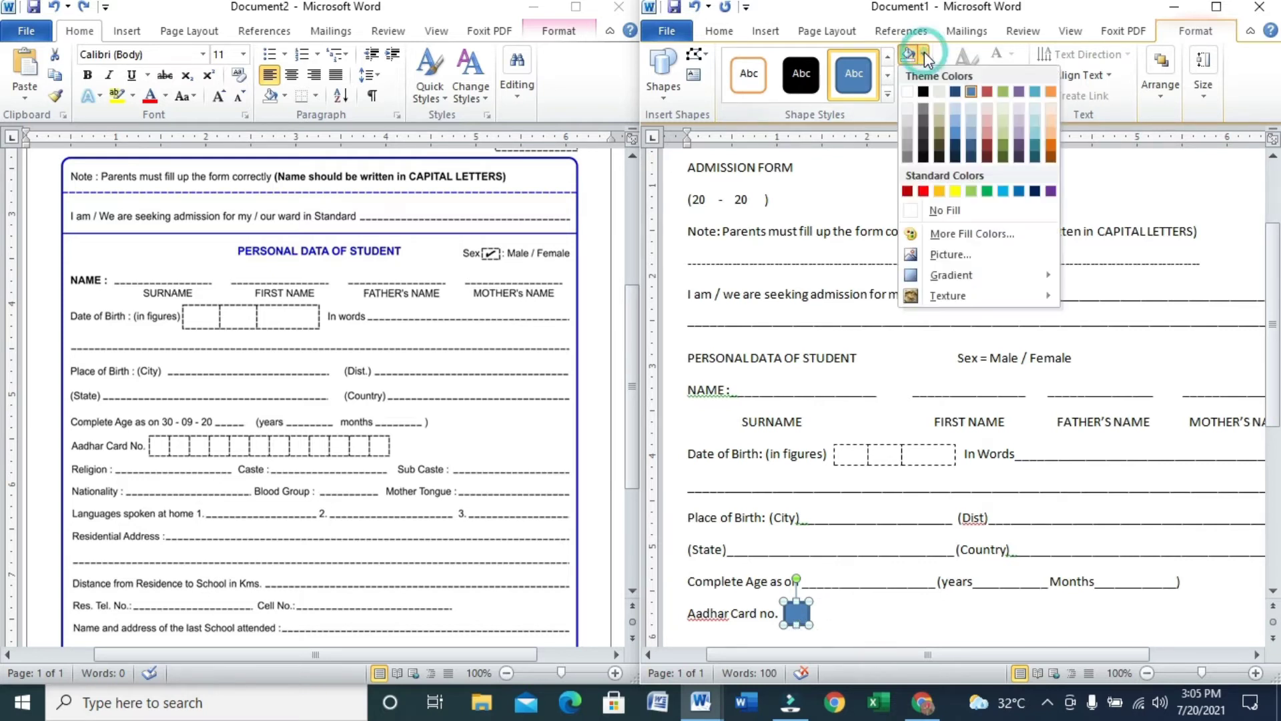
left_click(948, 211)
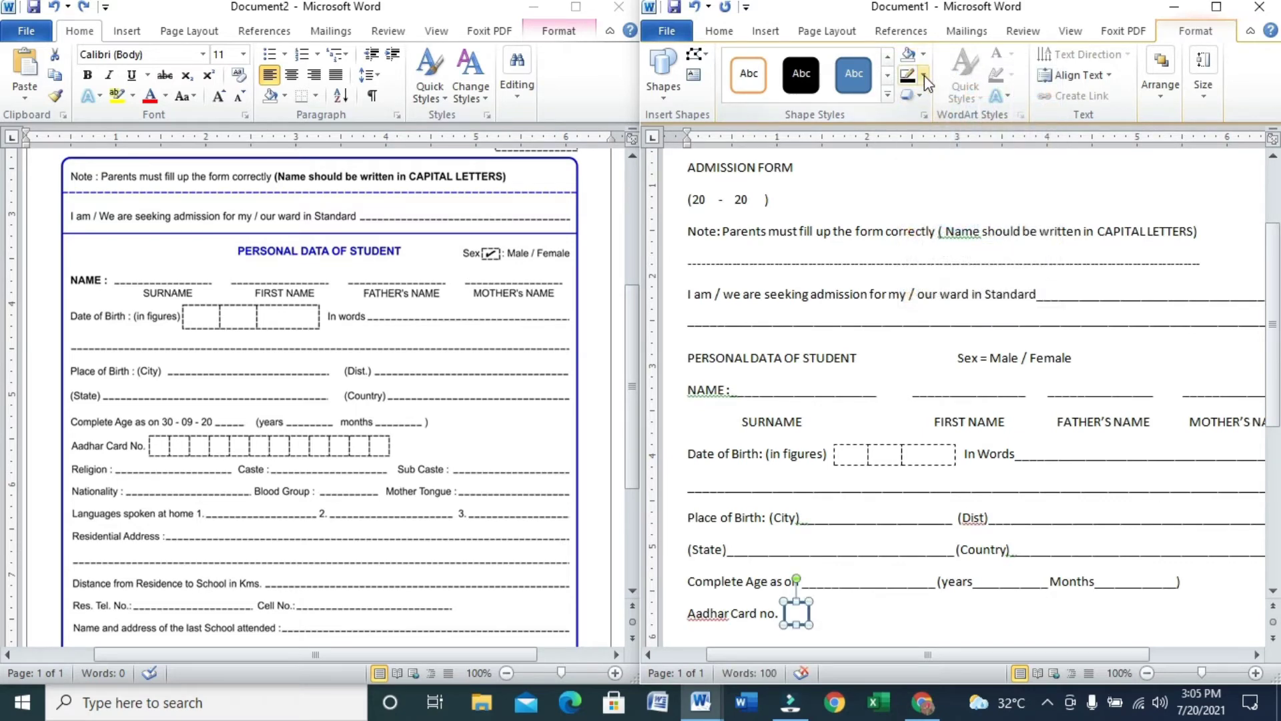
left_click(924, 74)
left_click(925, 113)
left_click(924, 76)
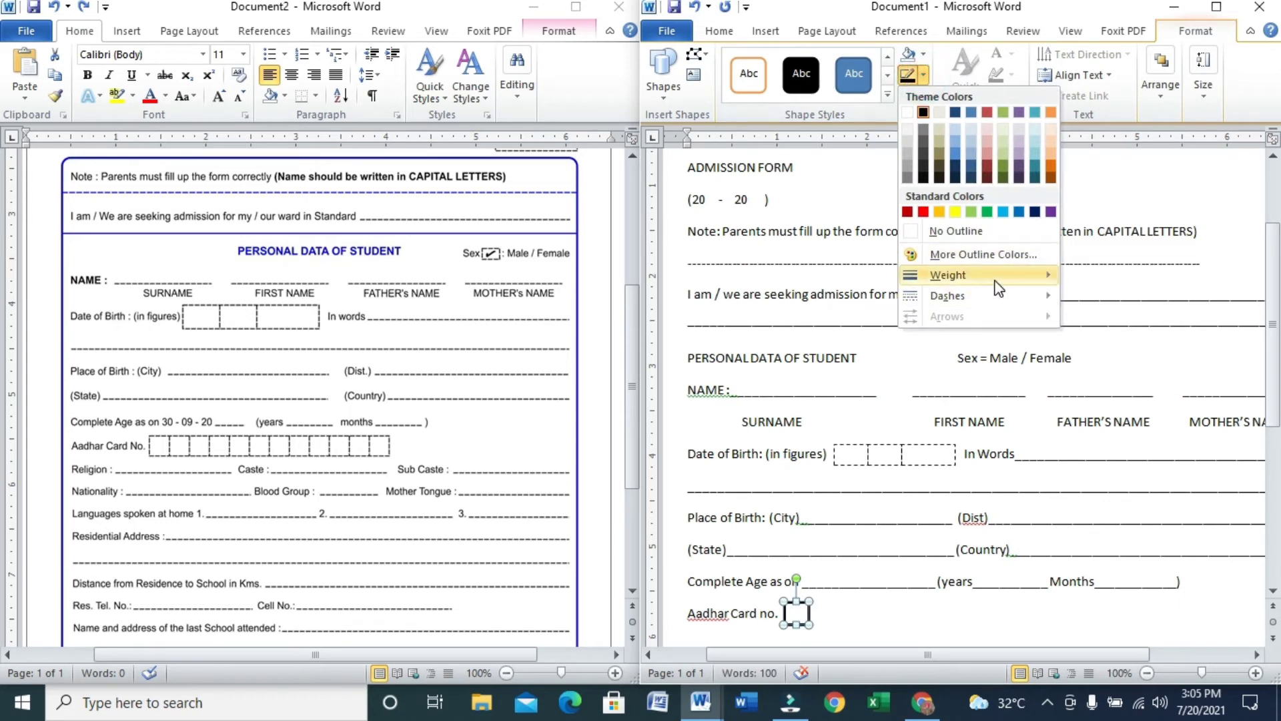
mouse_move(994, 279)
left_click(1113, 297)
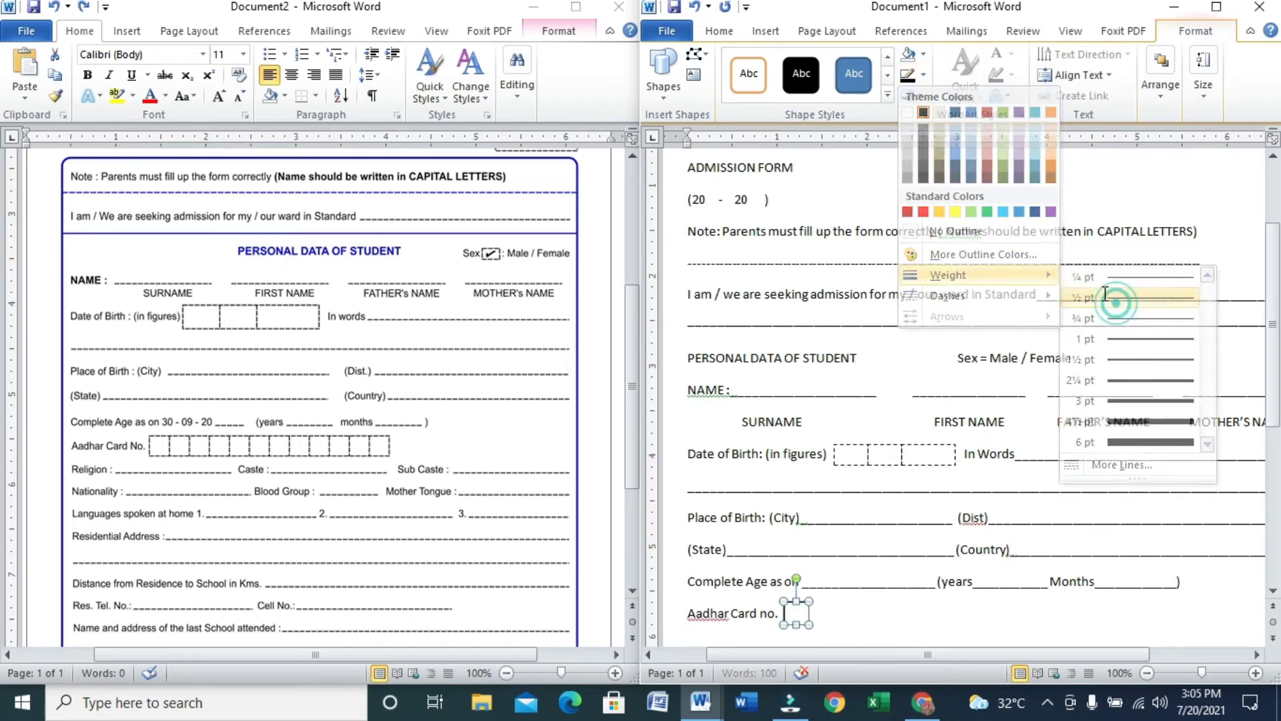
left_click(923, 78)
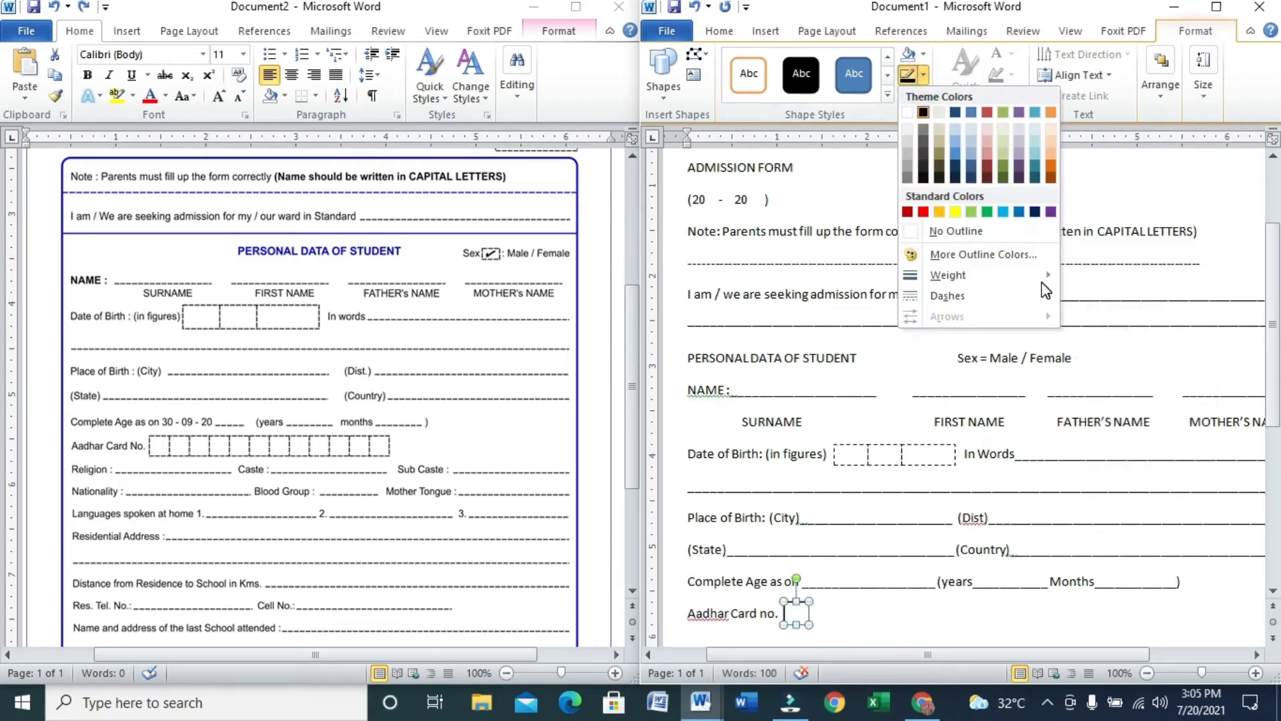
mouse_move(1032, 303)
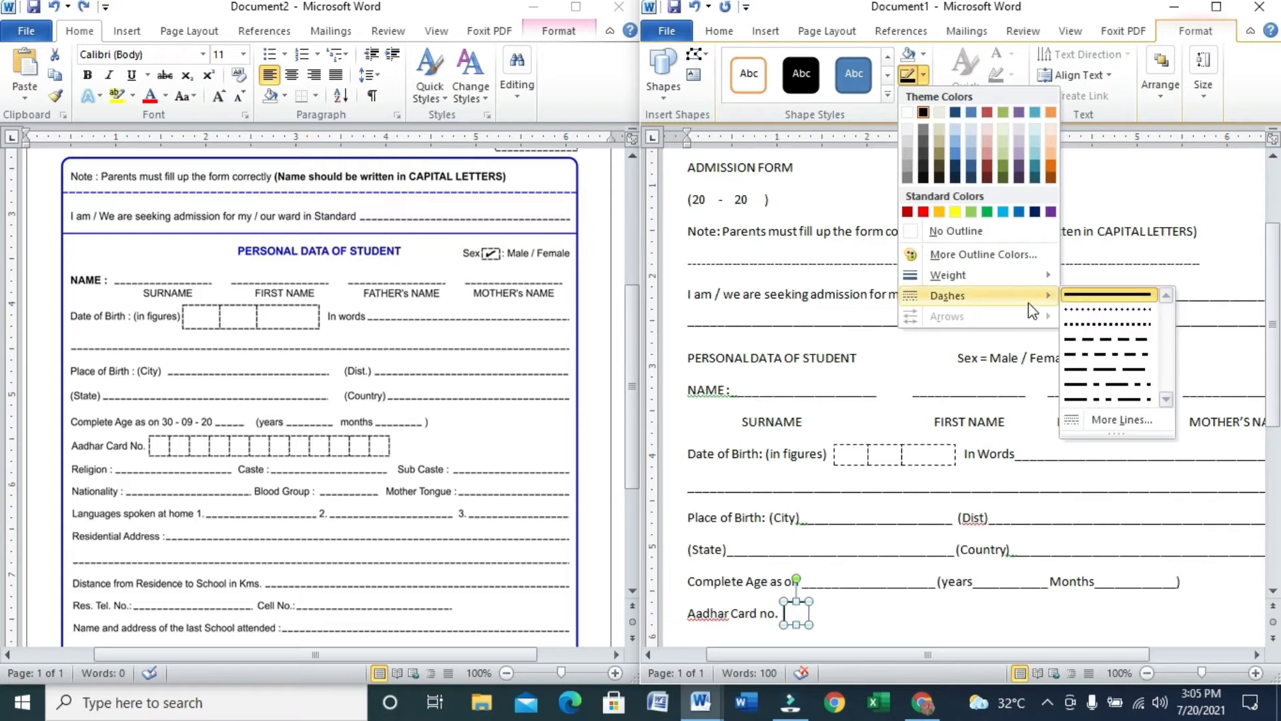
left_click(1112, 337)
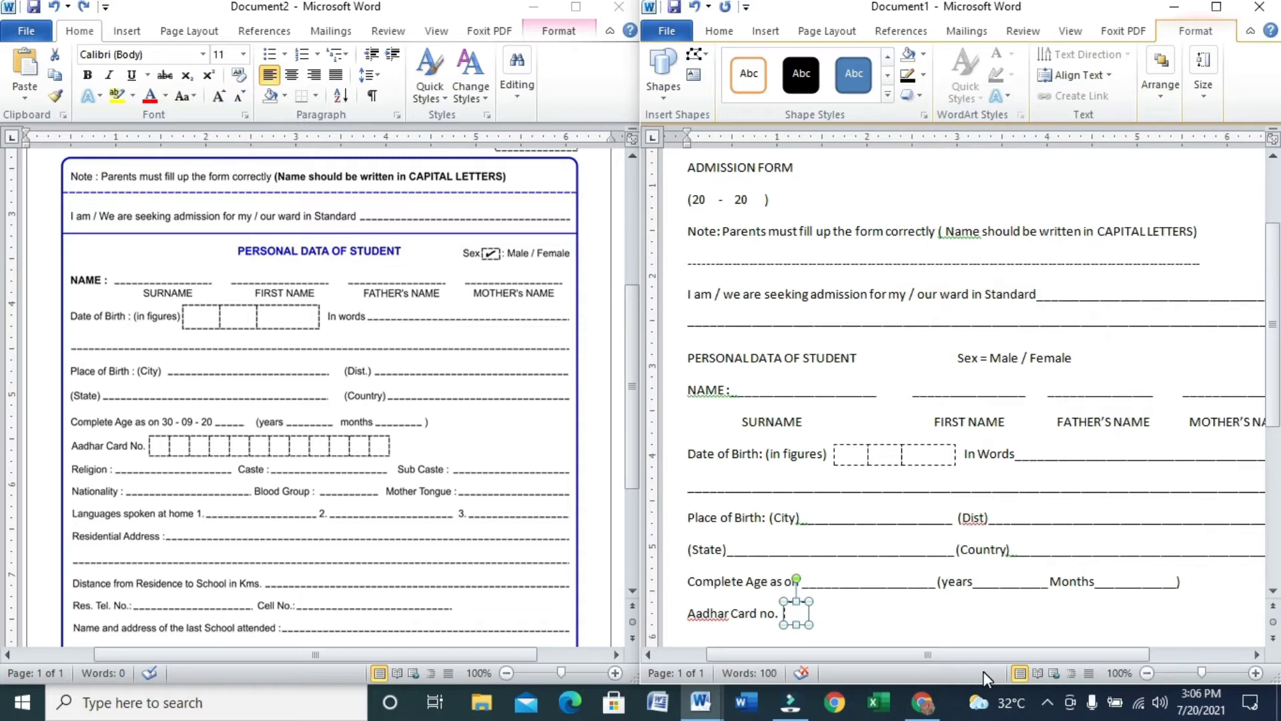
Duplicate the dashed Aadhar box and position the copy flush against the first box's right edge.
key("ctrl+v")
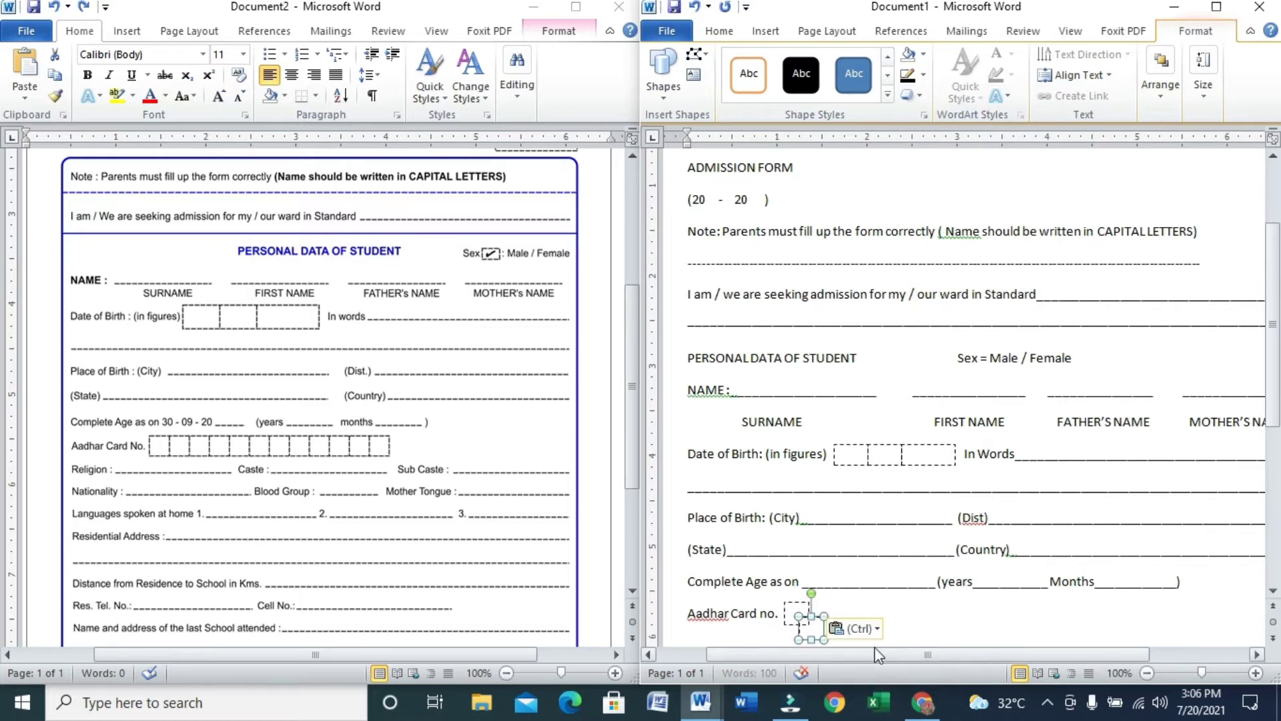
key("Right")
key("Right")
key("Right")
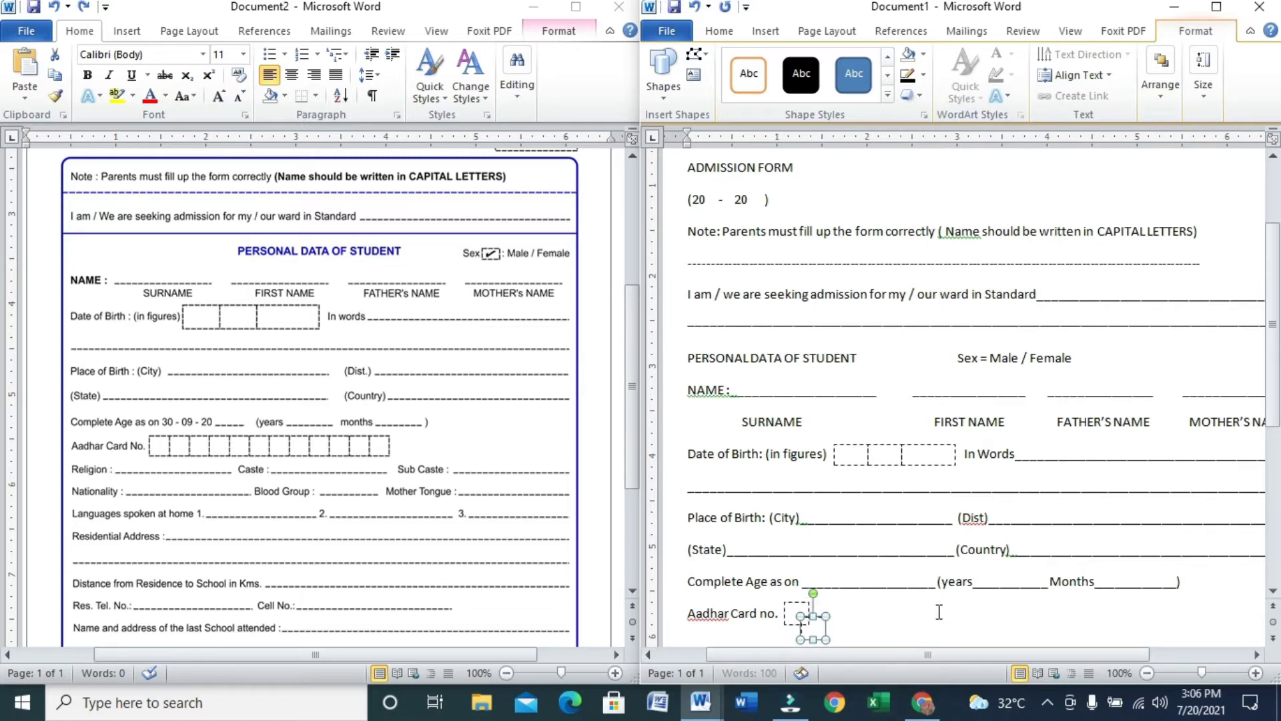
key("Right")
key("Right")
key("Right")
key("Up")
key("Up")
key("Up")
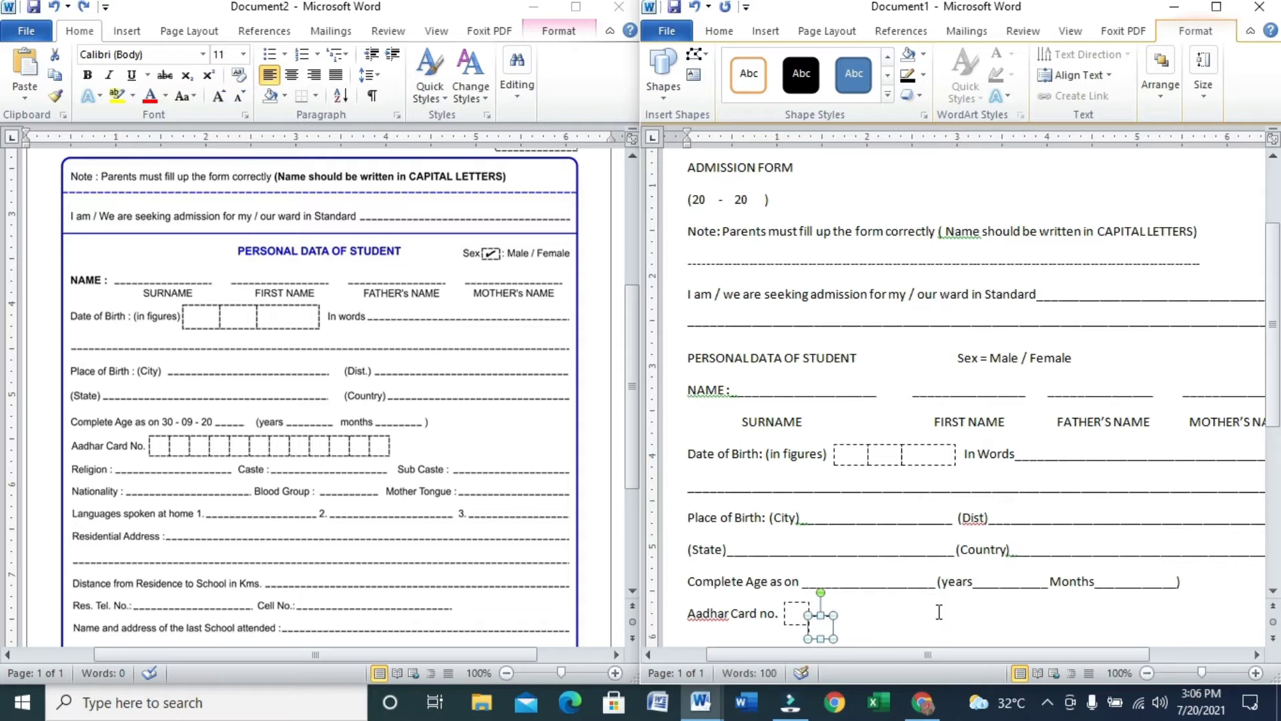
key("Up")
key("Up")
key("Up")
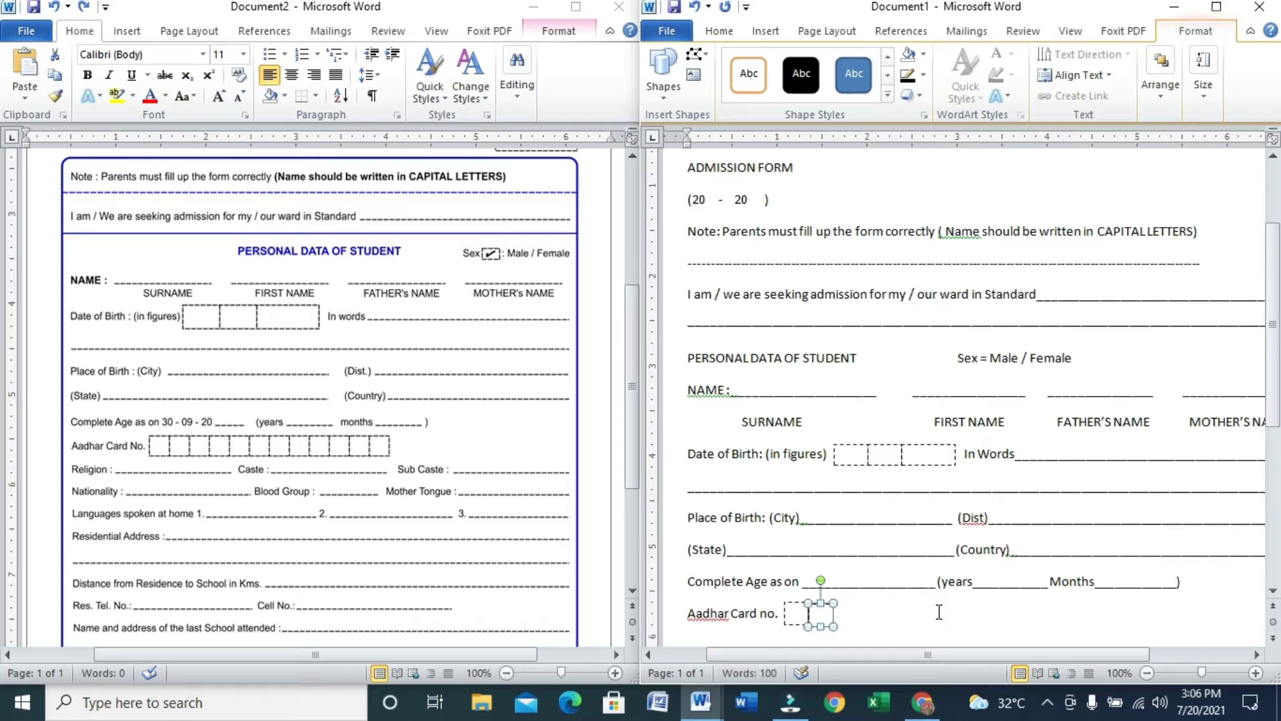
Paste a third dashed box and position it flush against the second box in the Aadhar row.
key("ctrl+v")
key("Right")
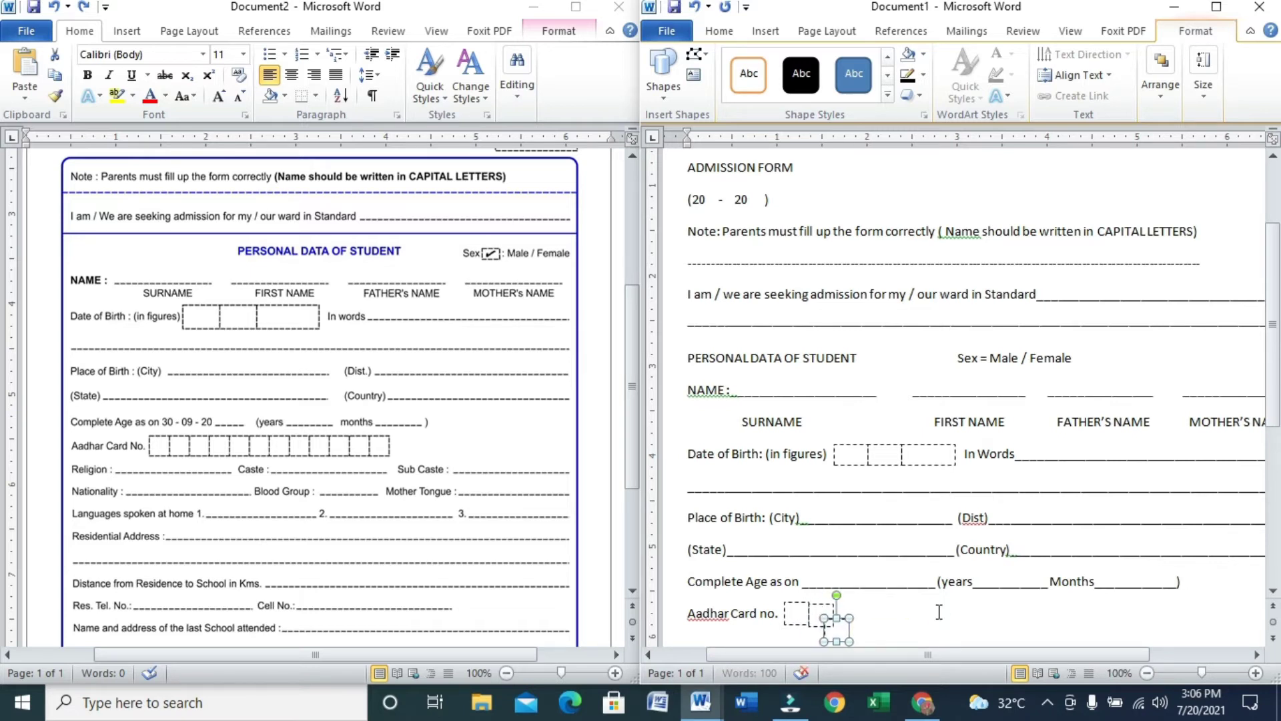
key("Up")
key("Up")
key("Up")
key("Up")
key("Up")
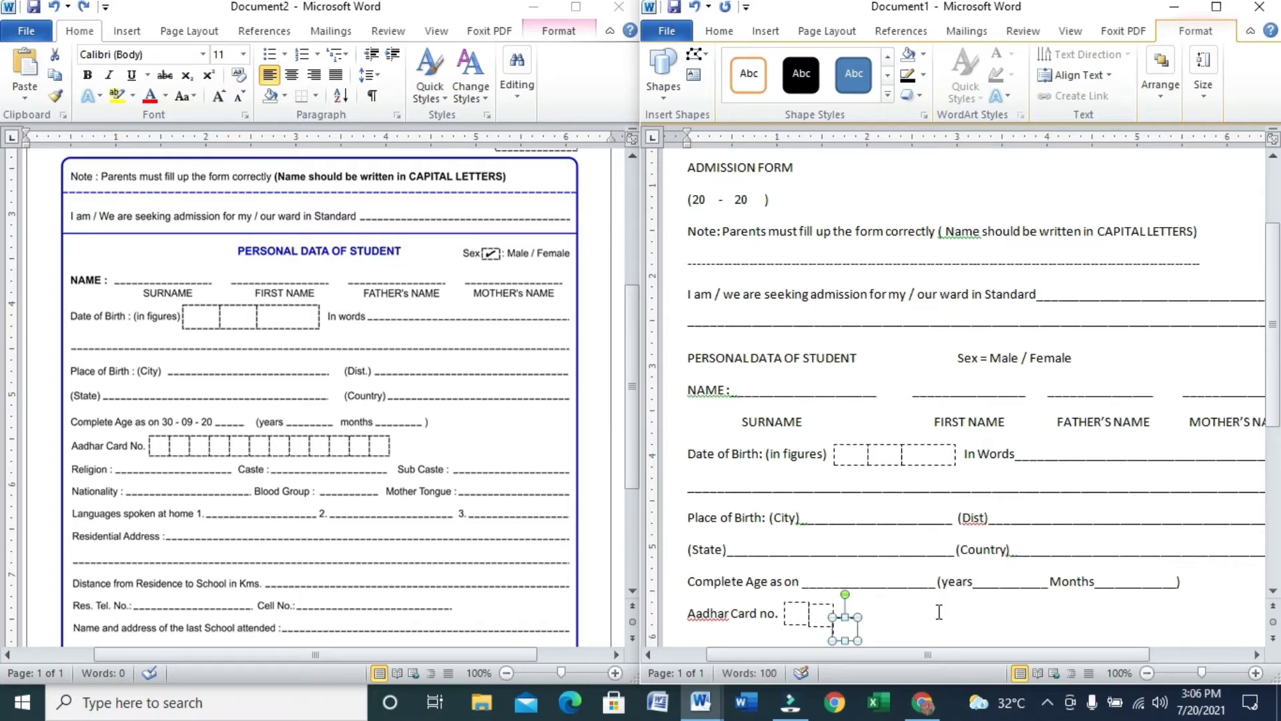
key("Right")
key("Down")
key("Down")
key("Down")
key("Down")
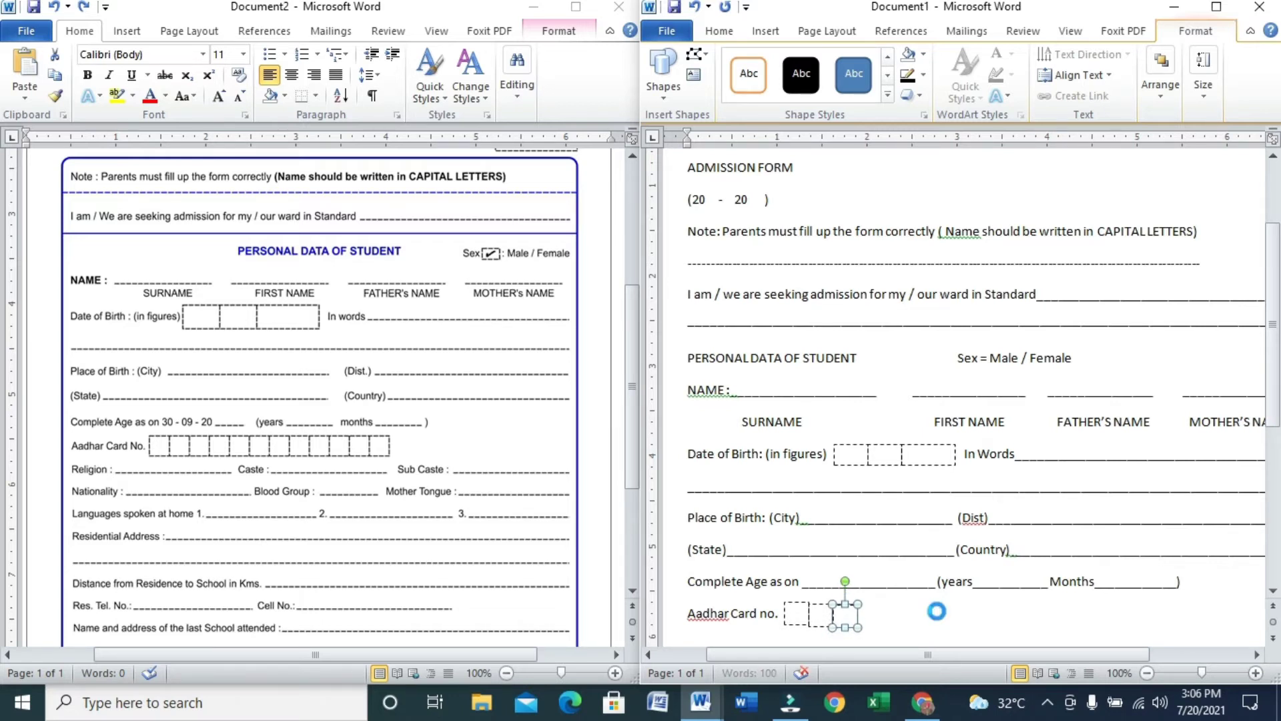
Add a fourth dashed box to the Aadhar row, flush against the third box.
key("Left")
key("Left")
key("Left")
key("Left")
key("Right")
key("Right")
key("Right")
key("Right")
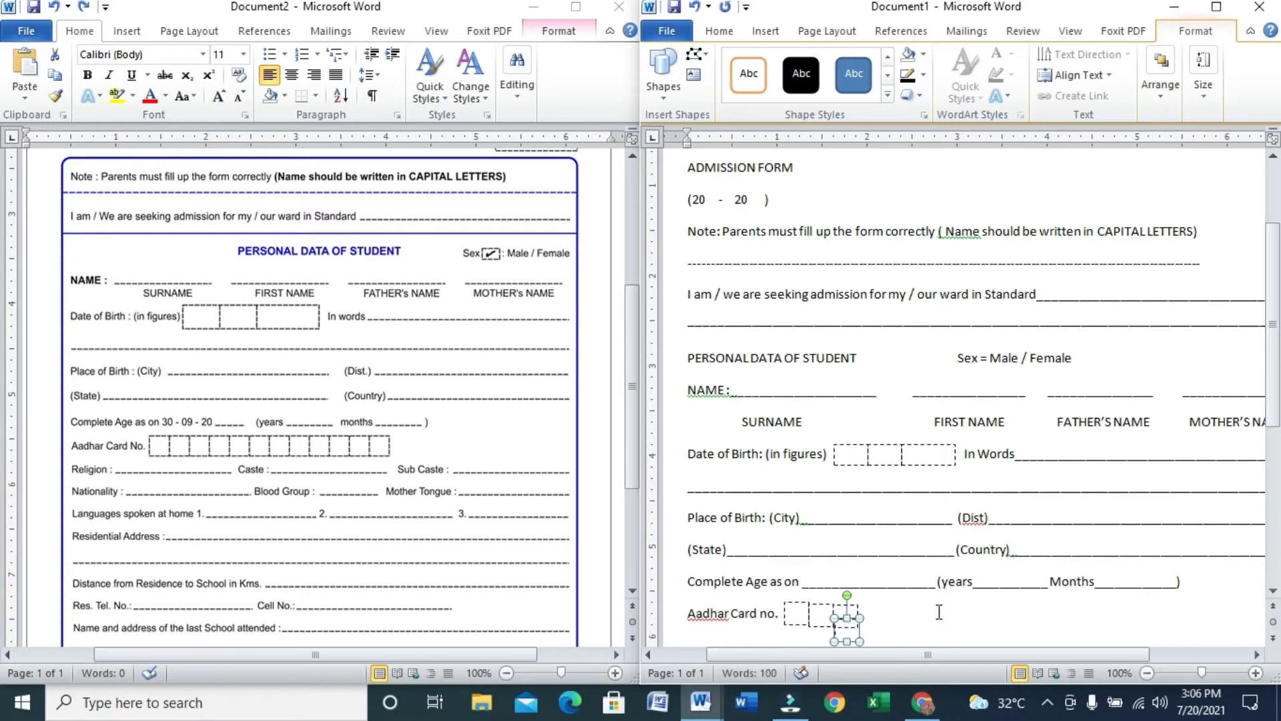
key("Right")
key("Right")
key("Right")
key("Right")
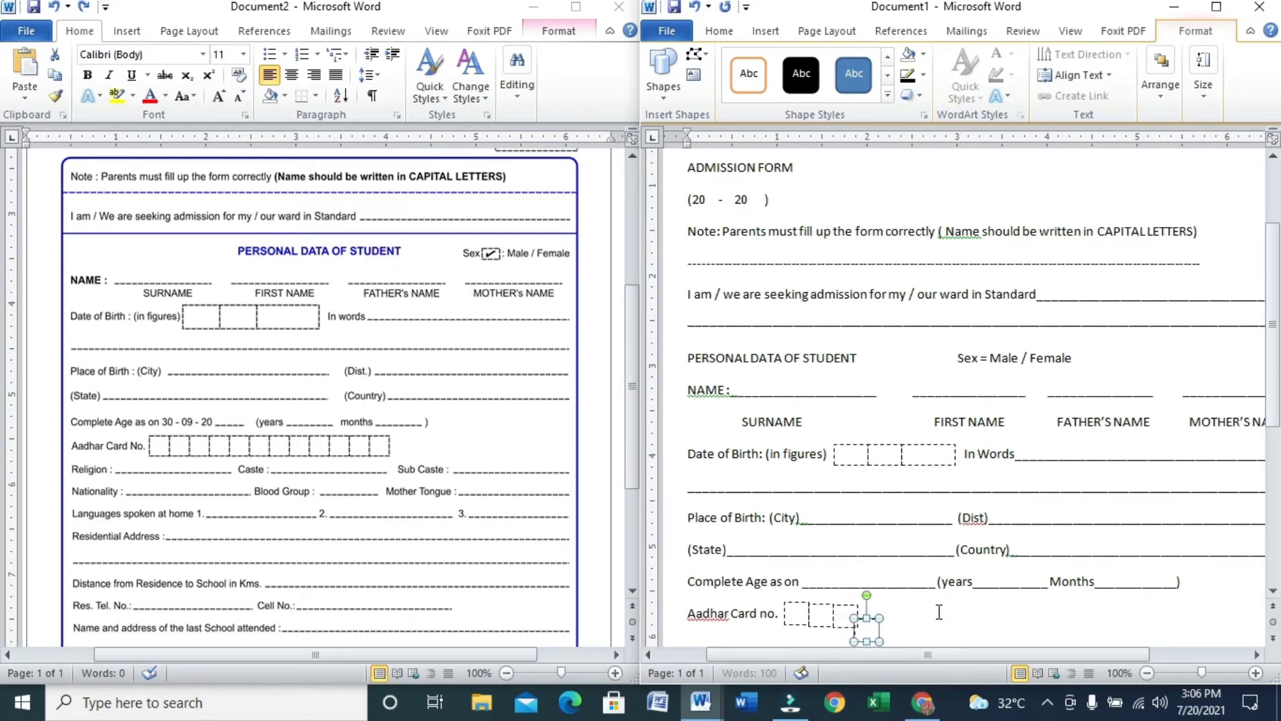
key("Up")
key("Up")
key("Up")
key("Up")
key("Up")
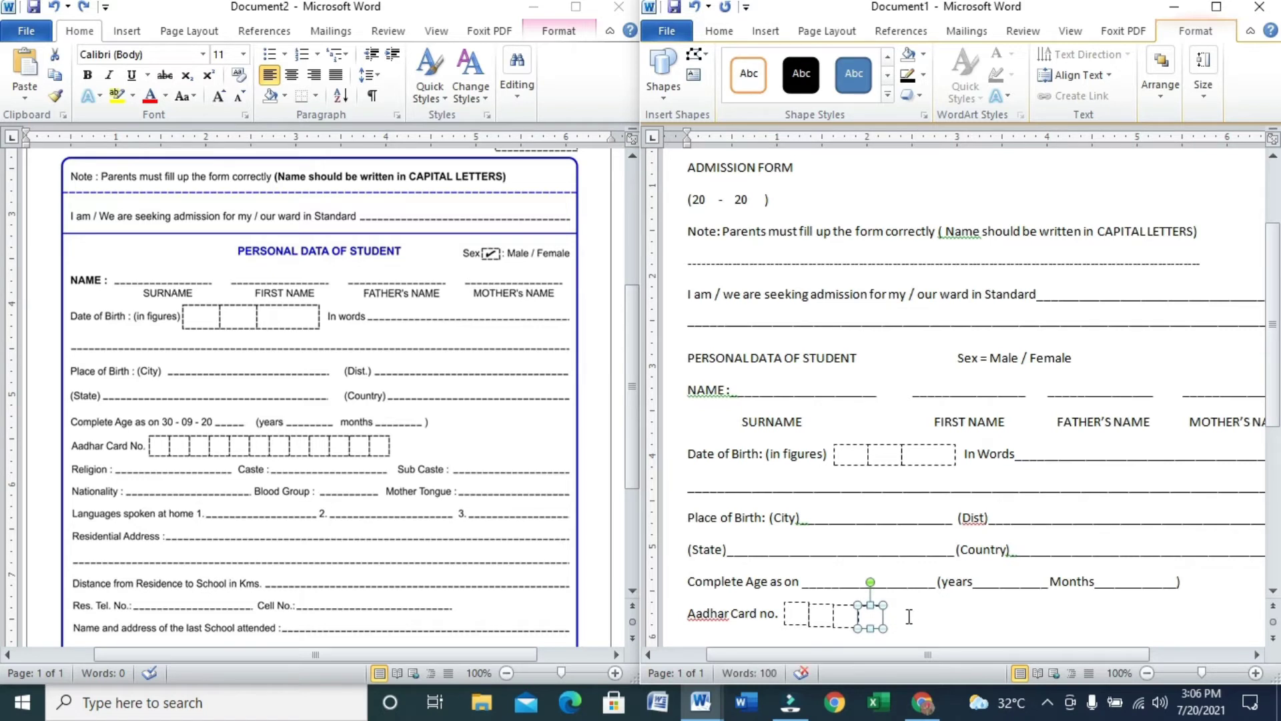
Shift the second, third and fourth Aadhar boxes slightly upward to line up with the first box.
left_click(826, 605)
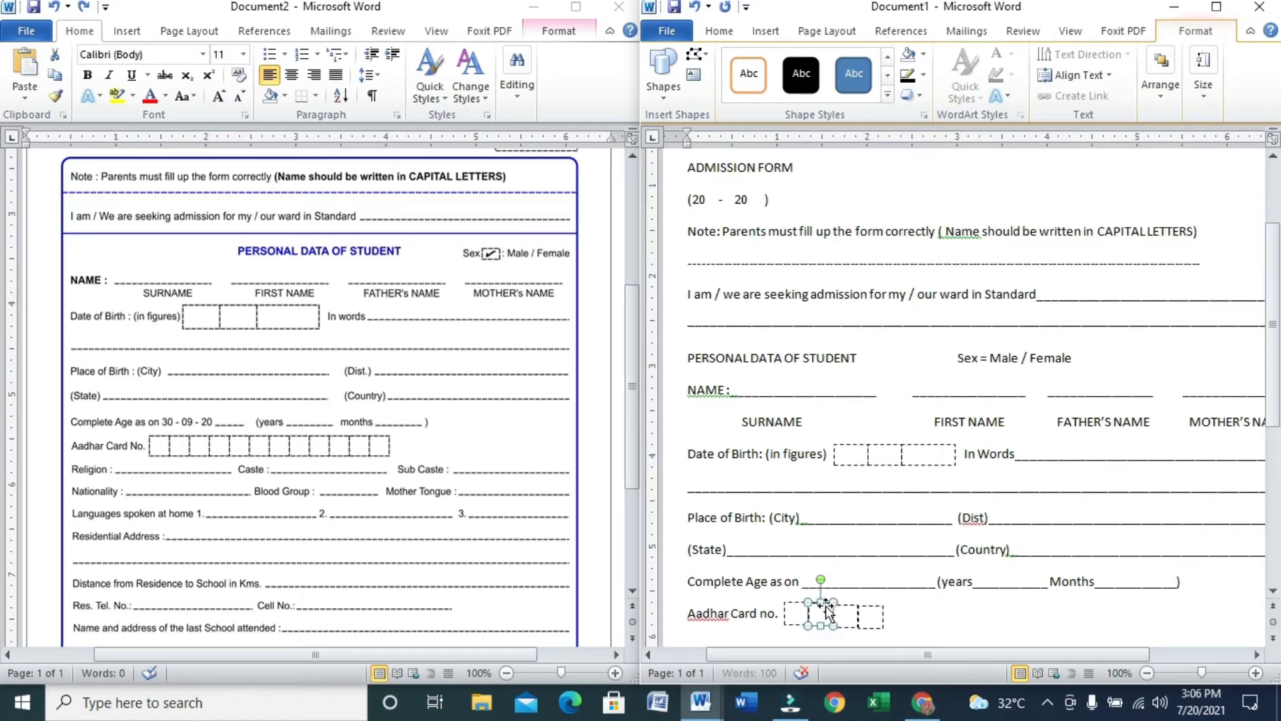
left_click(844, 612)
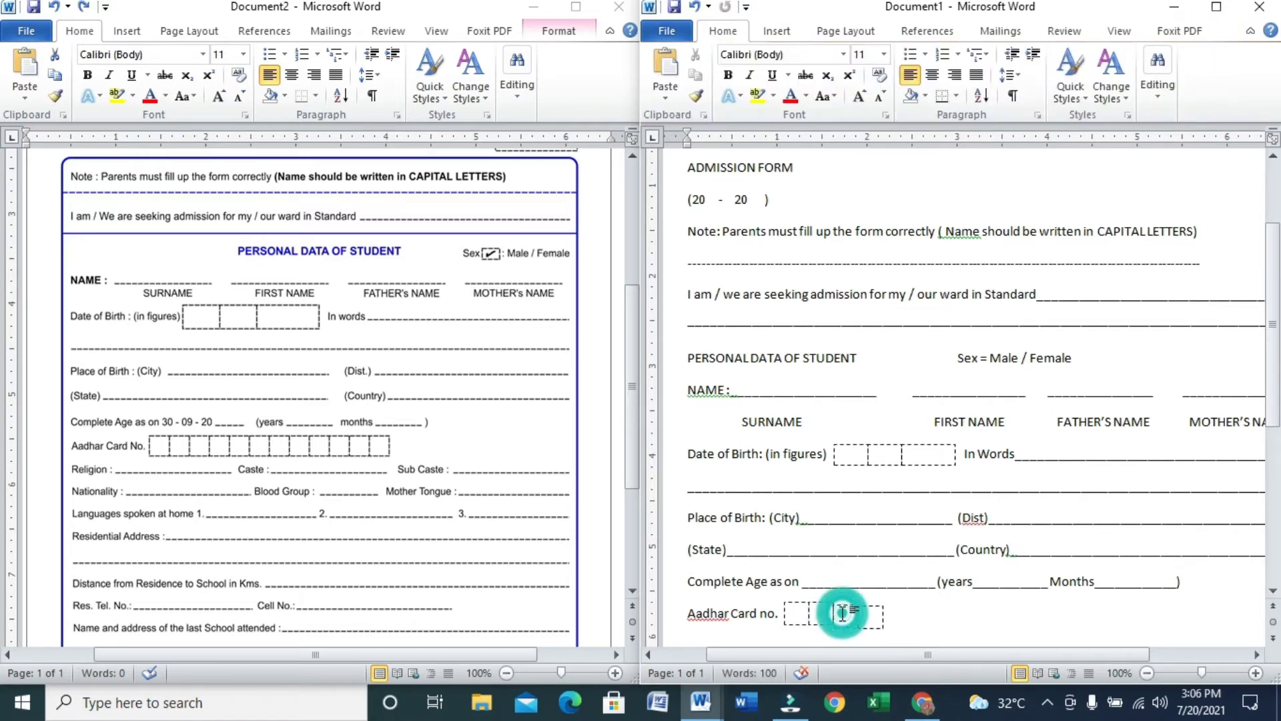
left_click(844, 611)
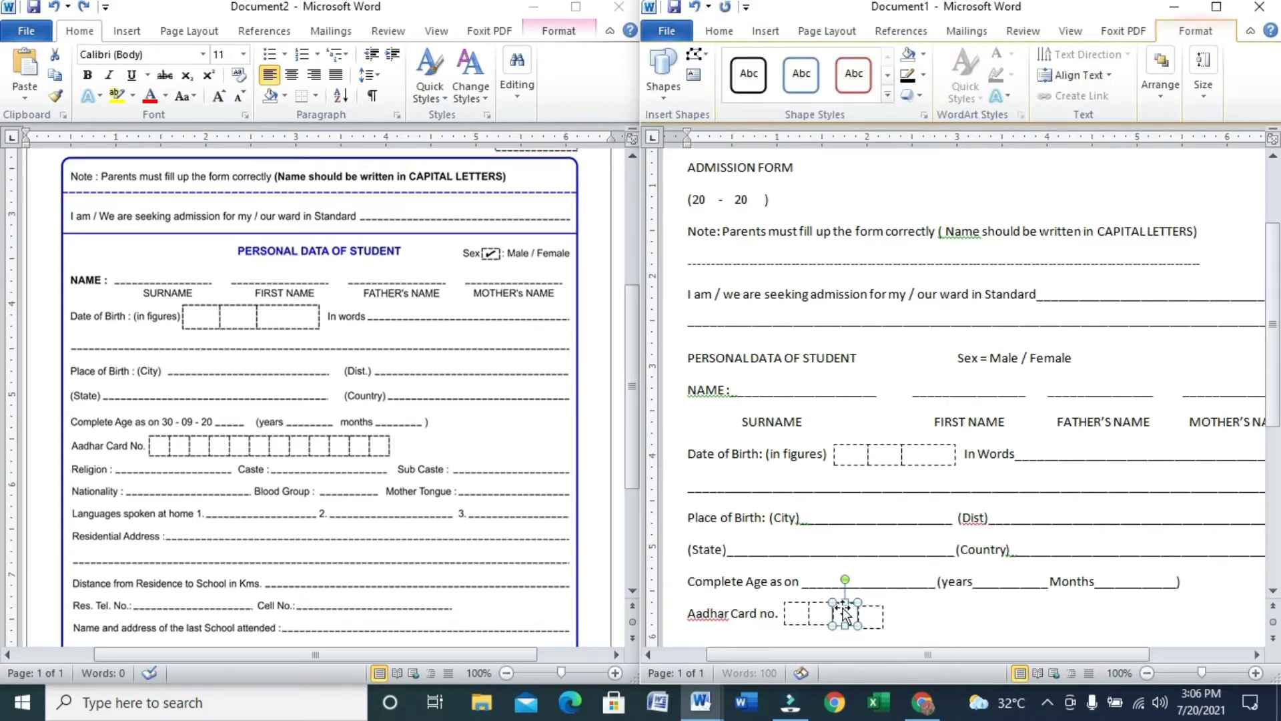
left_click_drag(844, 611, 869, 610)
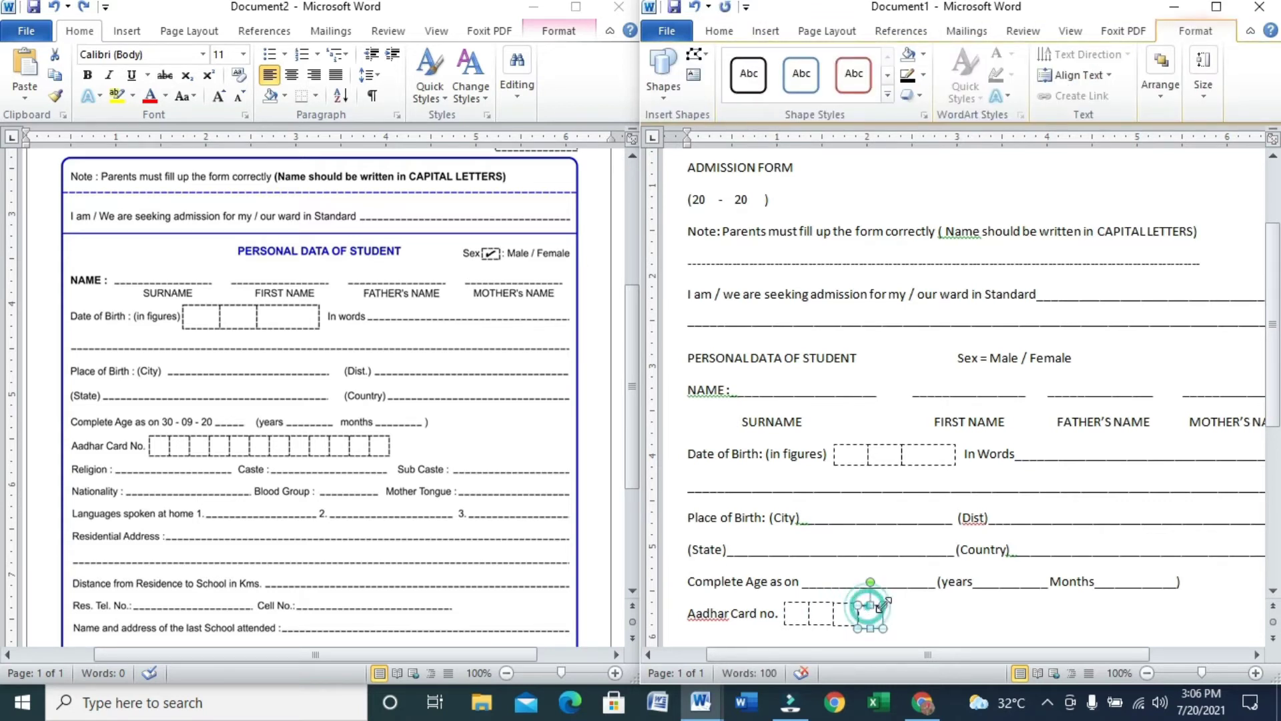
left_click(924, 605)
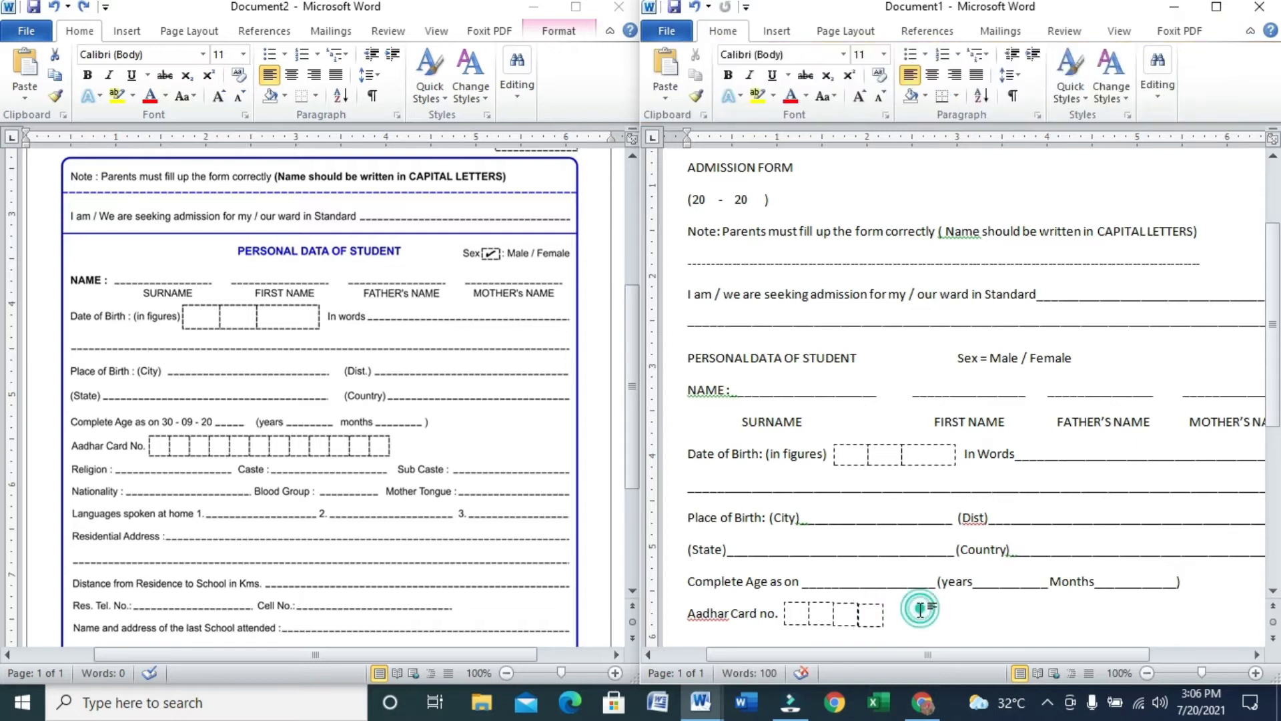
left_click(867, 606)
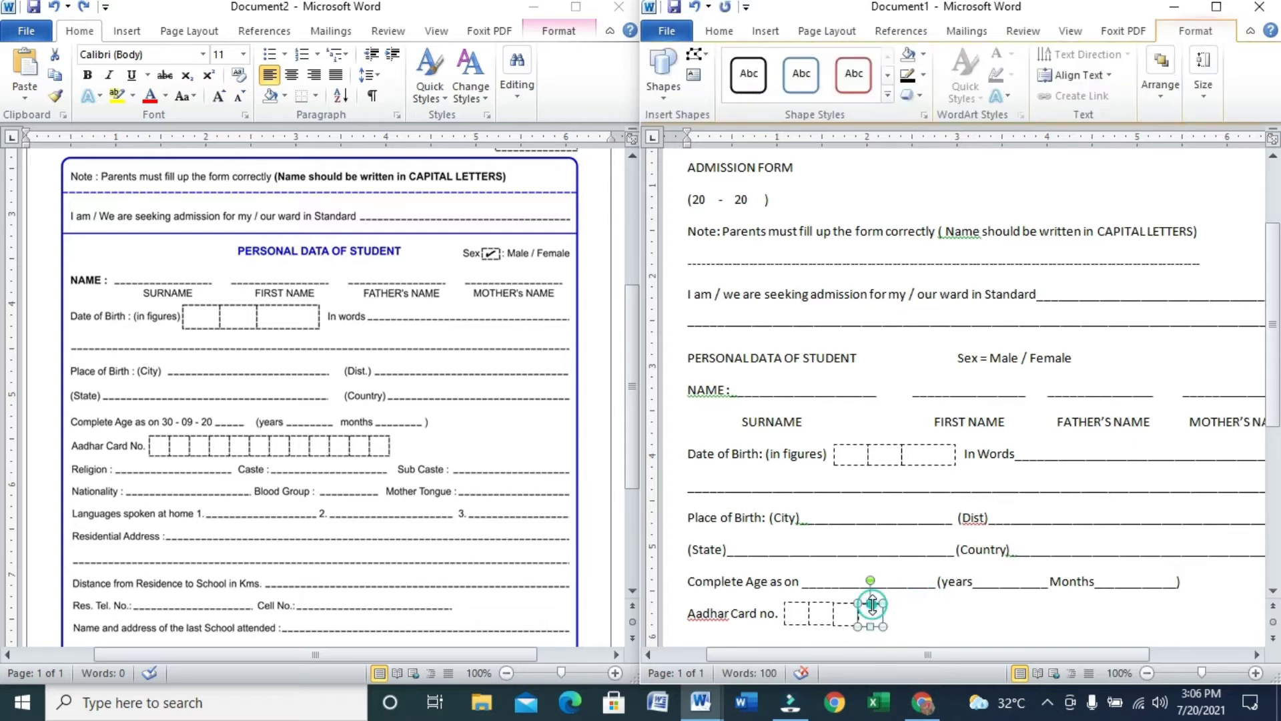
Nudge the fourth Aadhar box slightly left and up so it sits flush and level with the third box.
left_click_drag(873, 605, 845, 608)
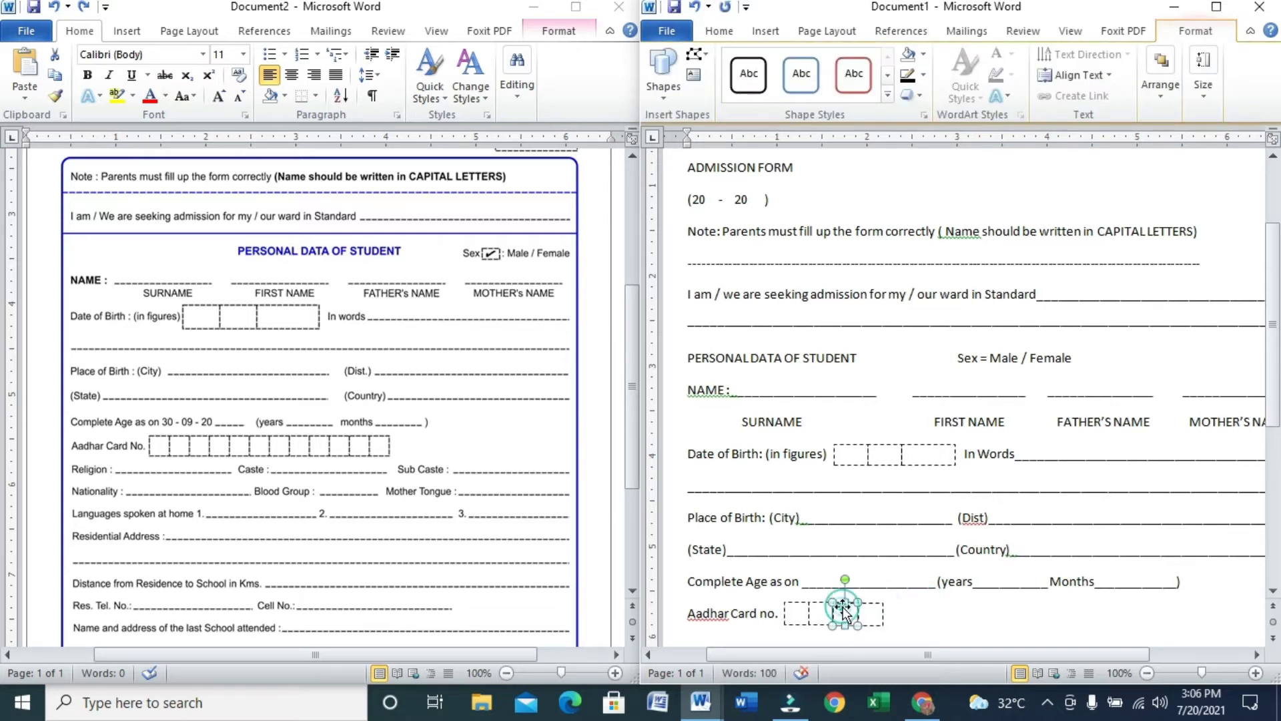
left_click(924, 606)
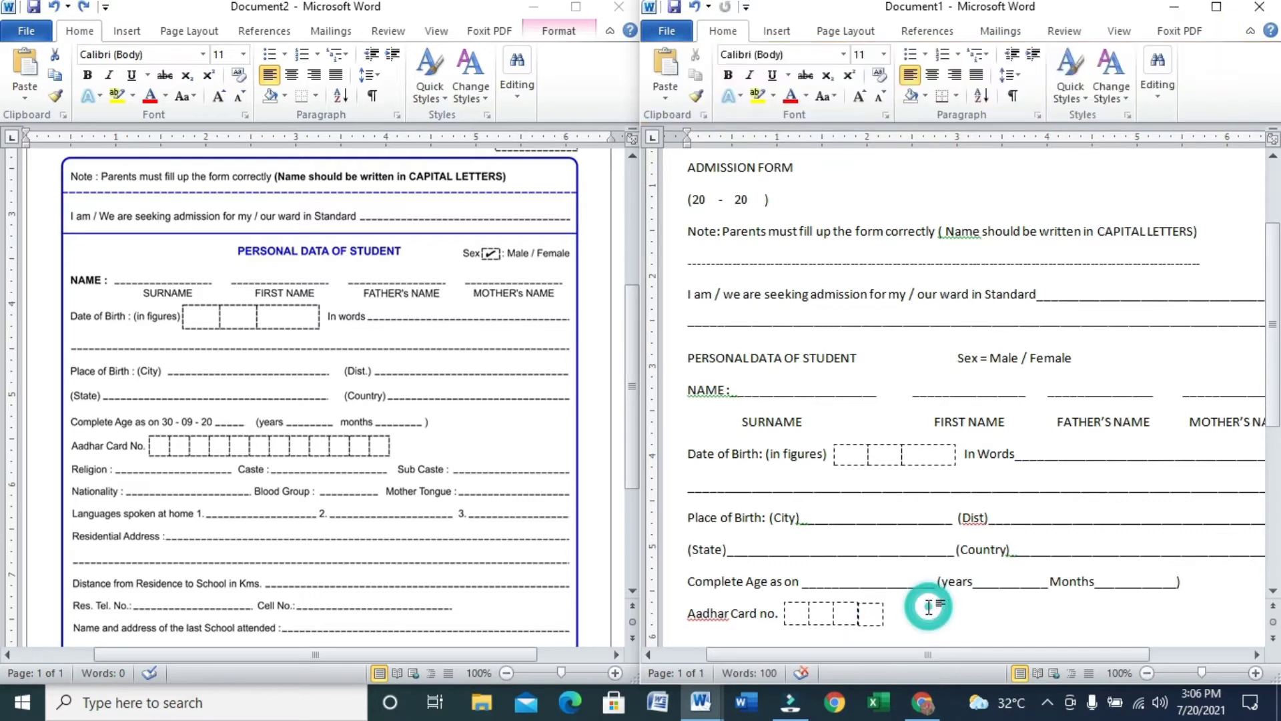
left_click(877, 604)
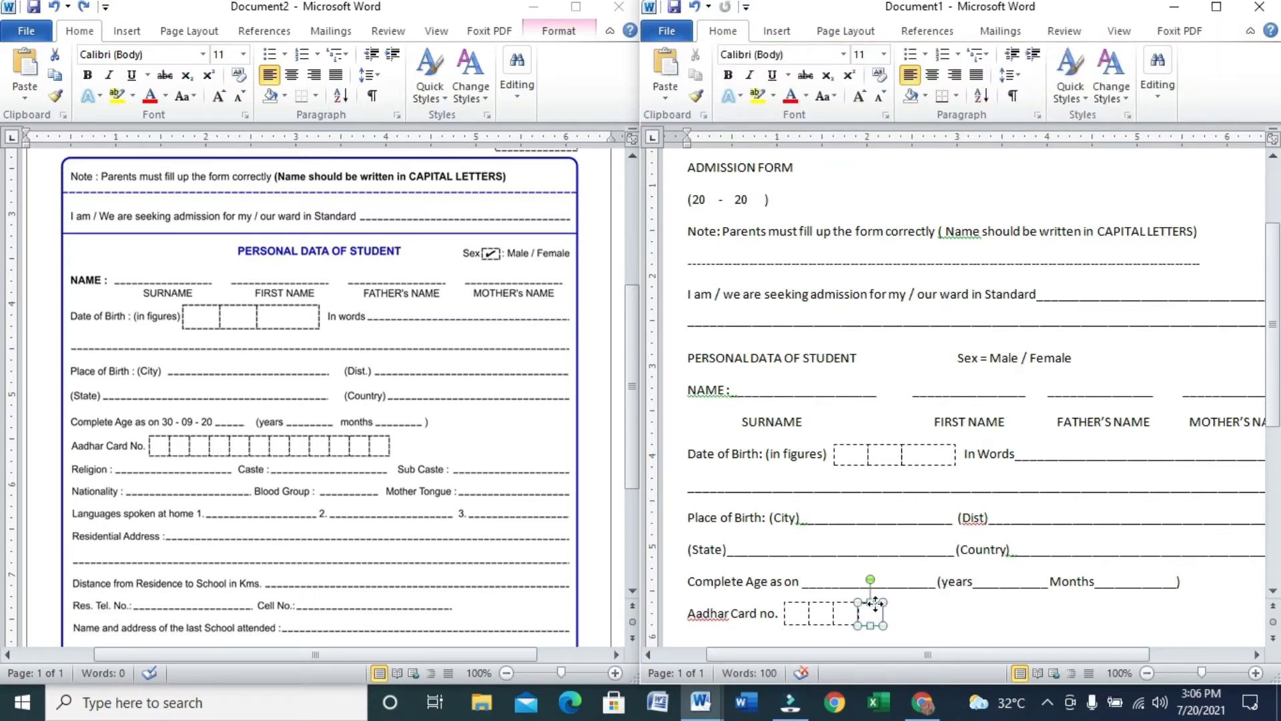
key("ctrl+Left")
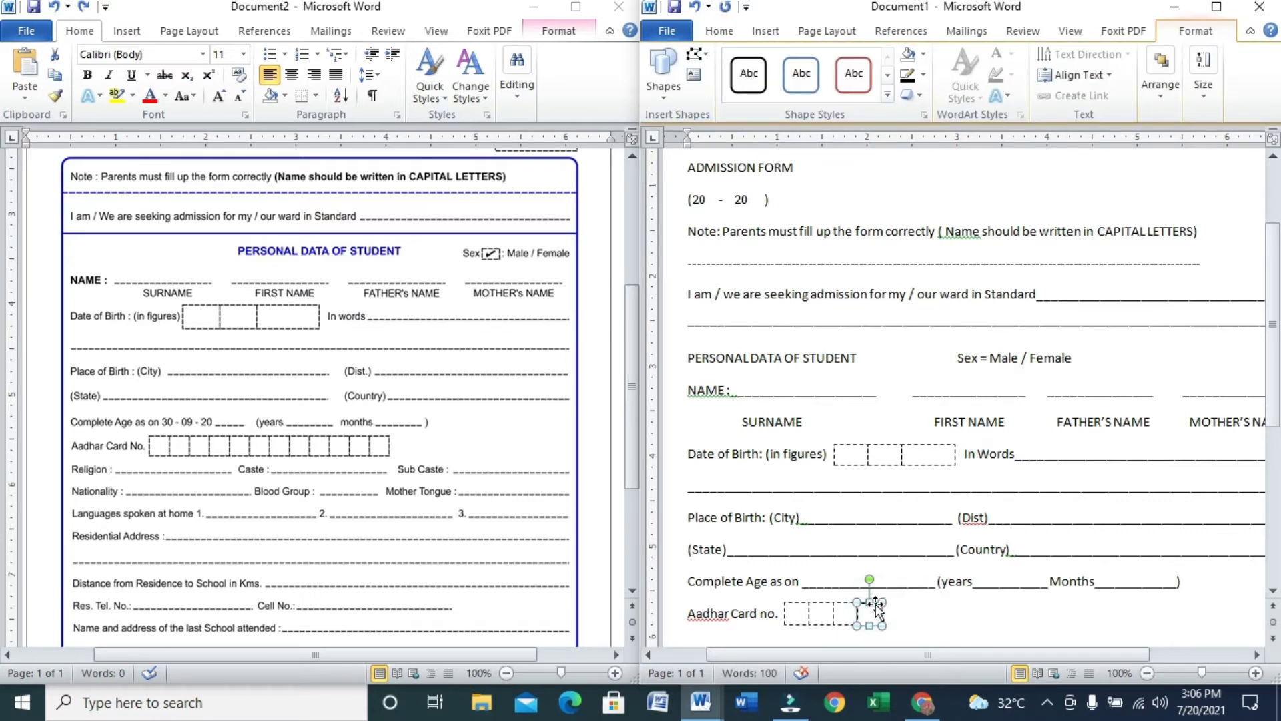
left_click(888, 609)
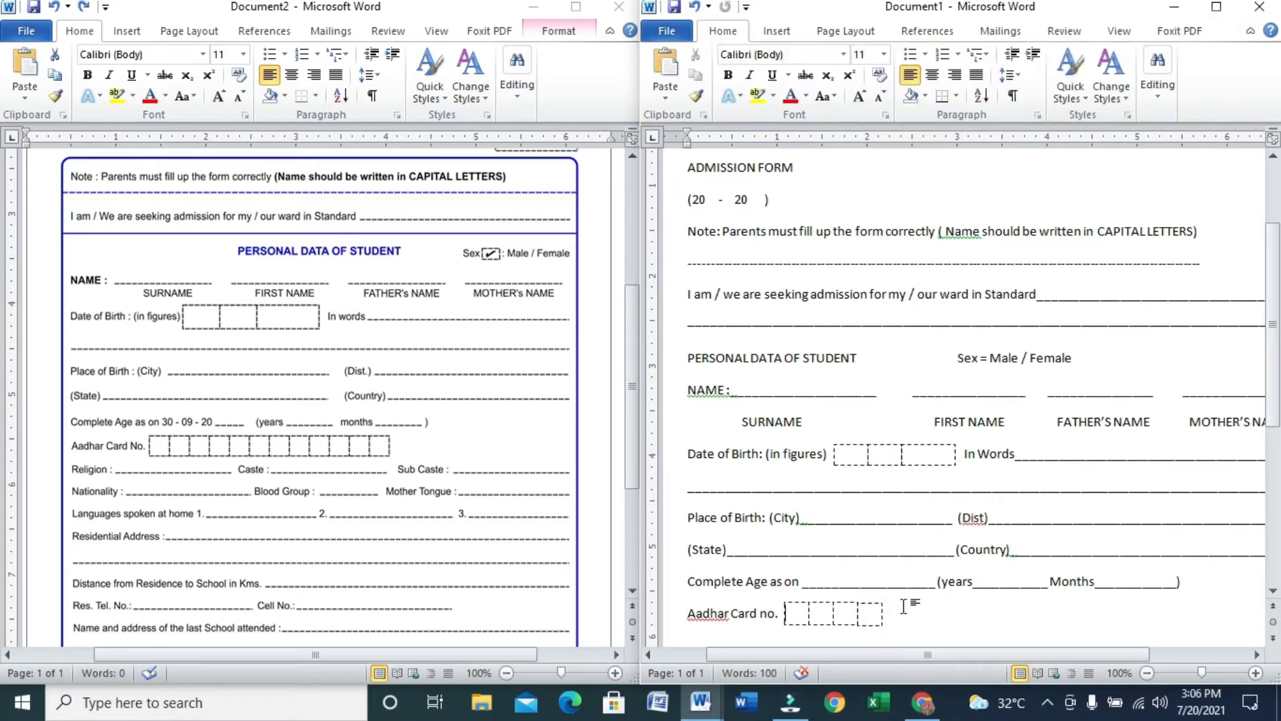
left_click(871, 609)
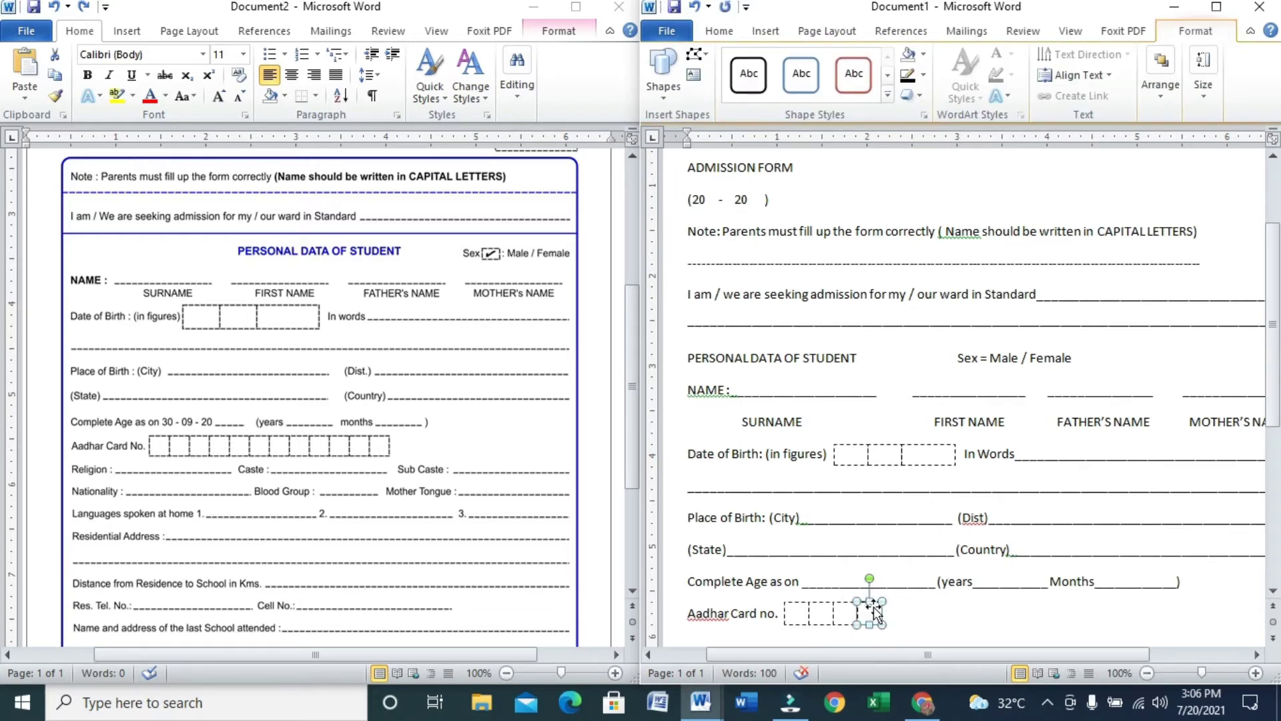
left_click(902, 613)
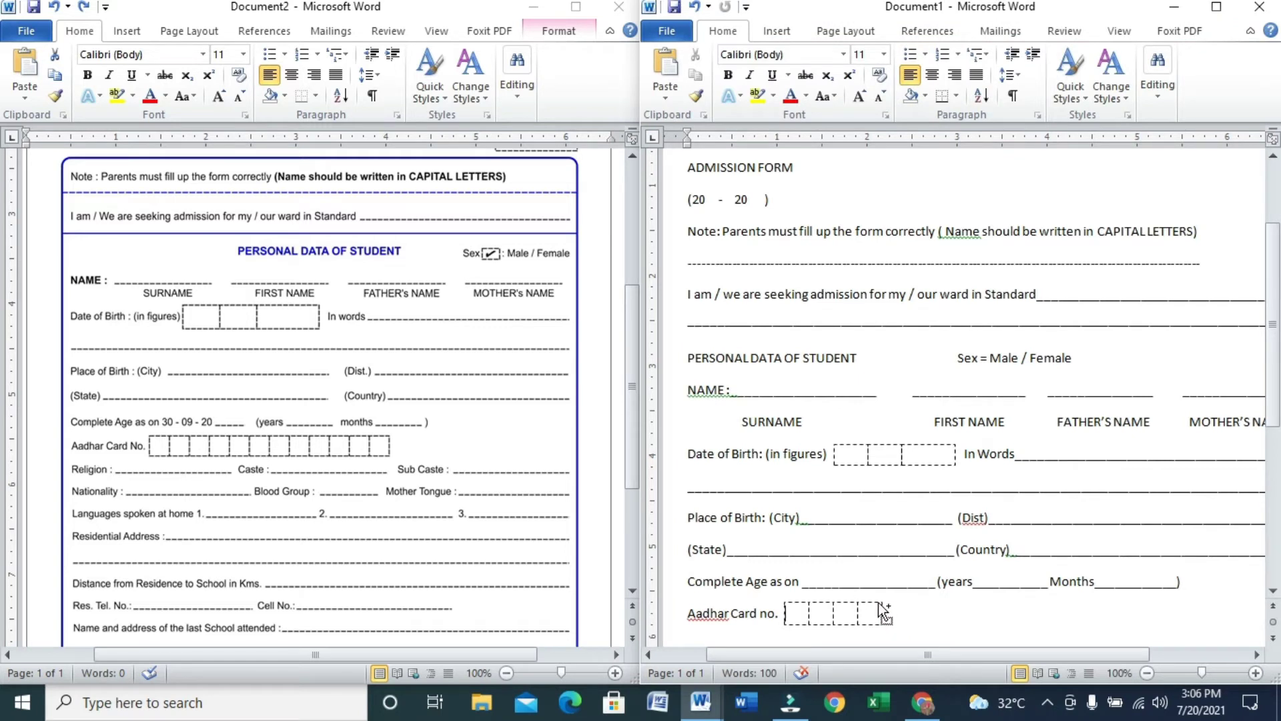
Duplicate all four dashed Aadhar boxes together as a second set.
left_click(874, 604)
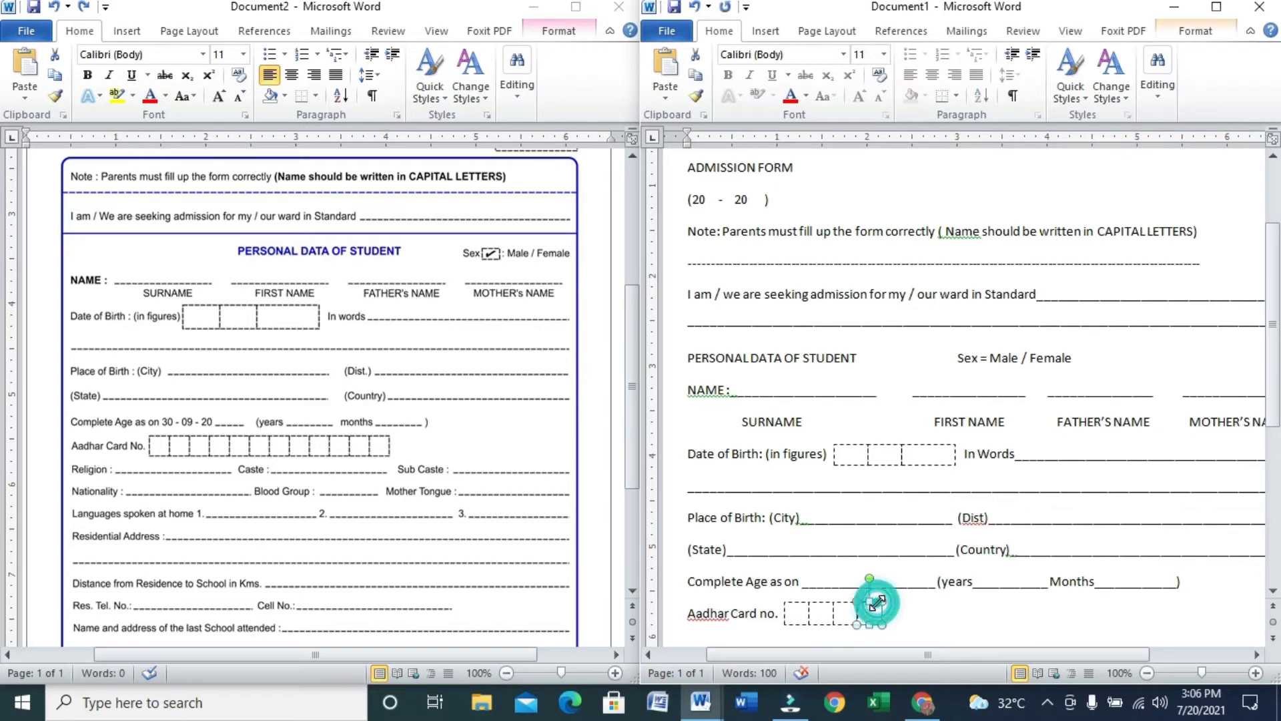
left_click(839, 604, "shift")
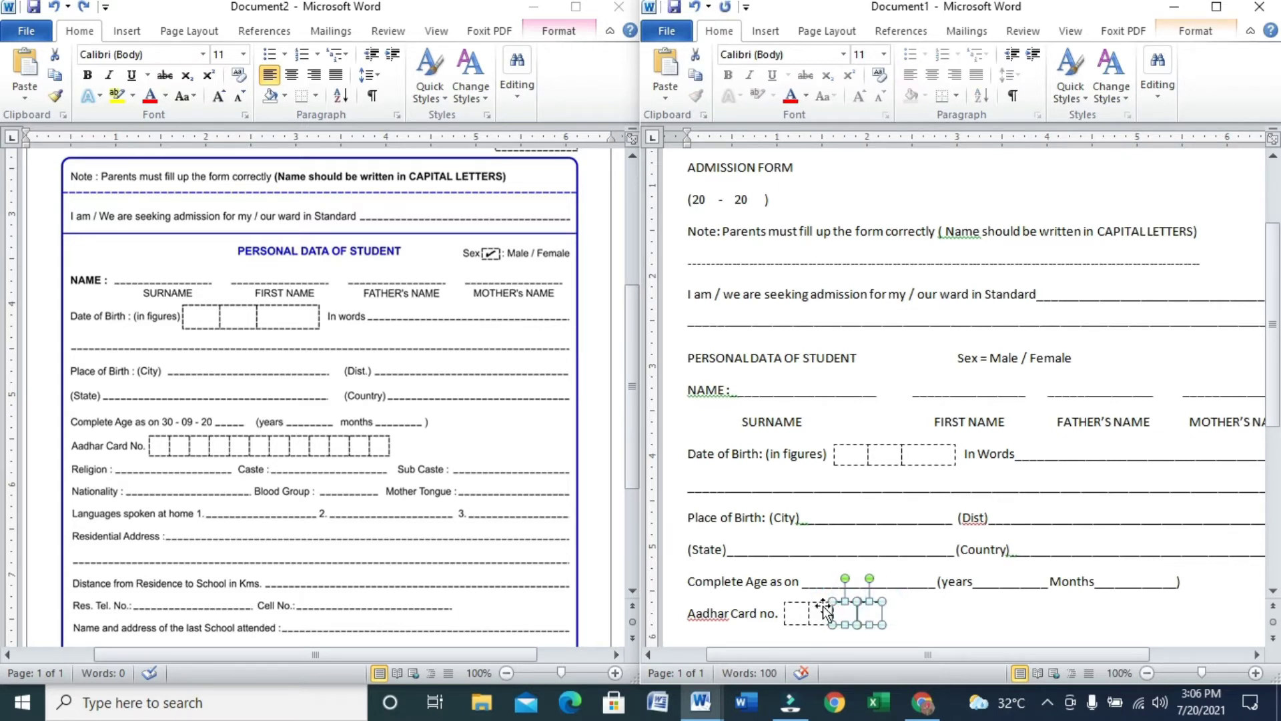
left_click(820, 611, "shift")
left_click(788, 620, "shift")
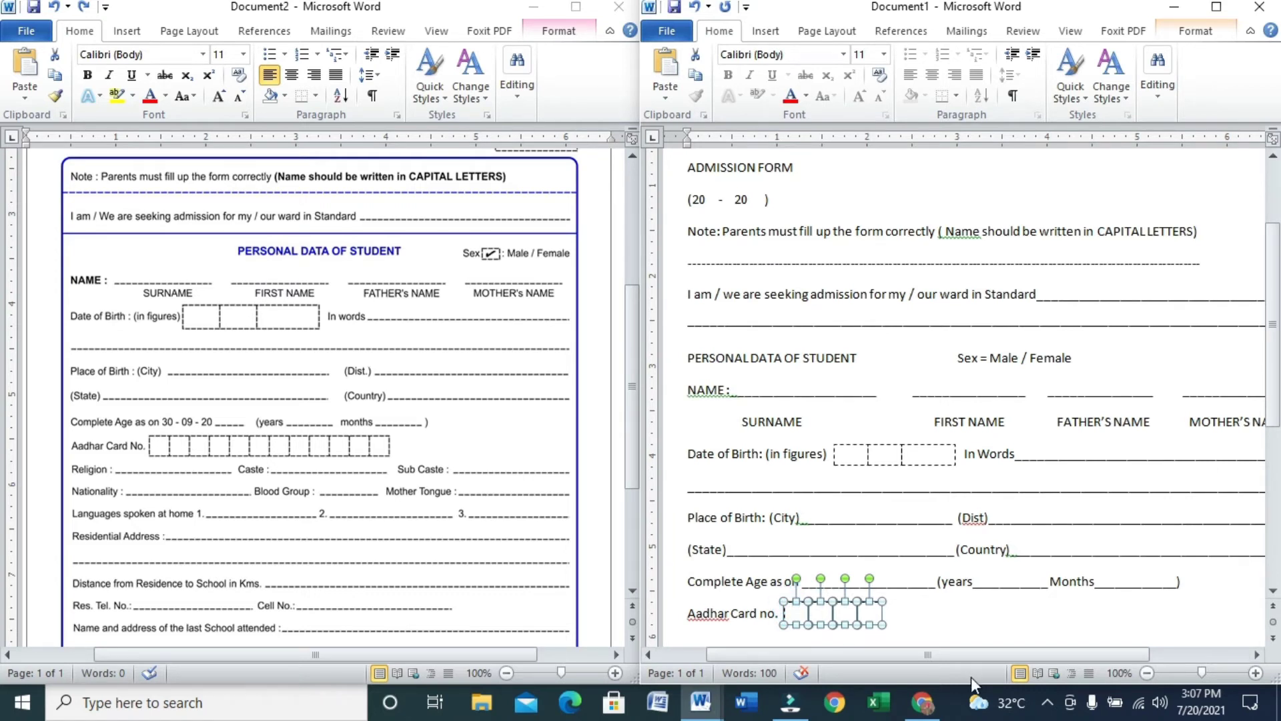
key("ctrl+c")
key("ctrl+v")
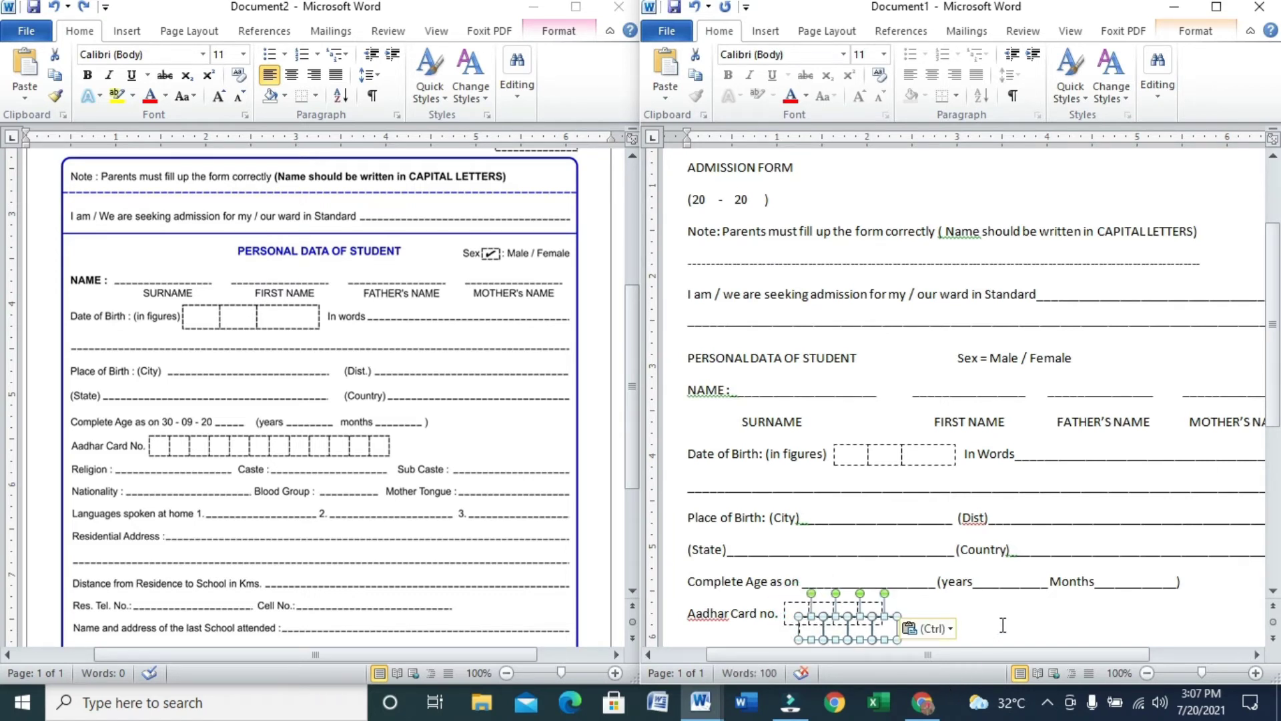
Move the duplicated set of four boxes right until it starts at the fourth Aadhar box's right edge.
key("Right")
key("Right")
key("Right")
key("Right")
key("Right")
key("Right")
key("Right")
key("Right")
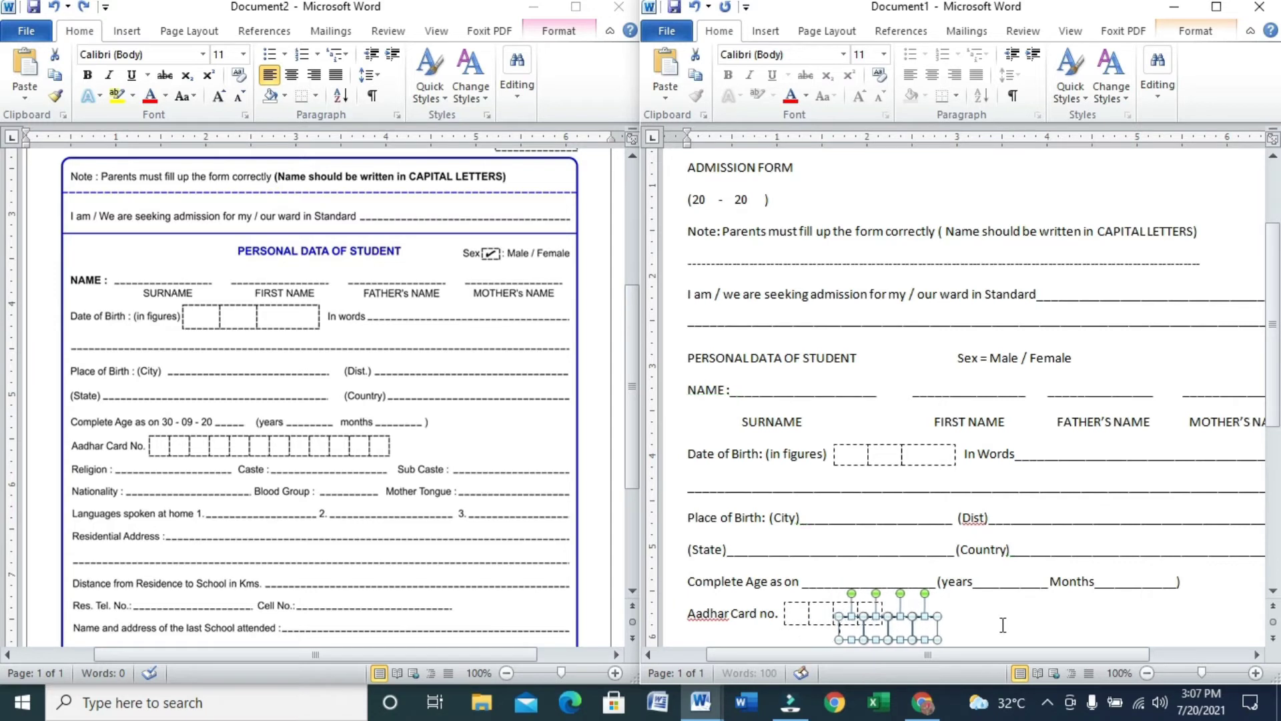
key("Right")
key("Right")
key("Right")
key("Right")
key("Right")
key("Right")
key("Right")
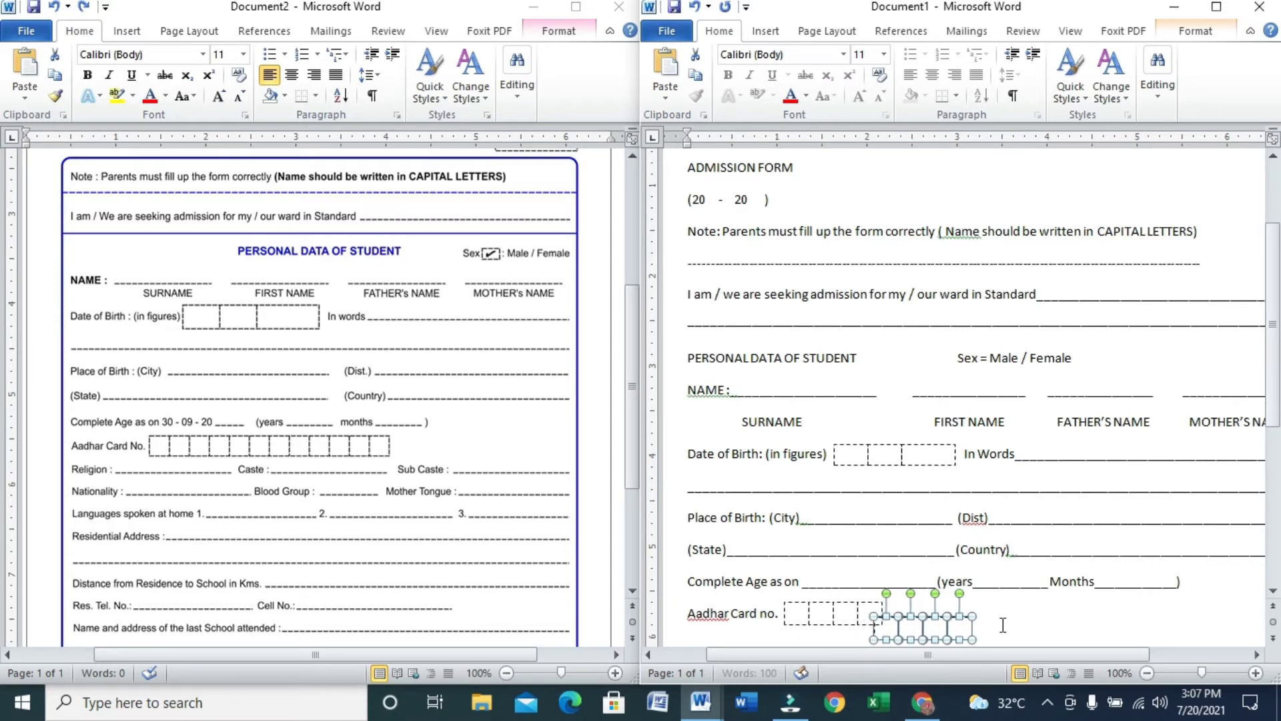
key("Right")
key("Right")
key("Right")
key("Right")
key("Right")
key("Right")
key("Right")
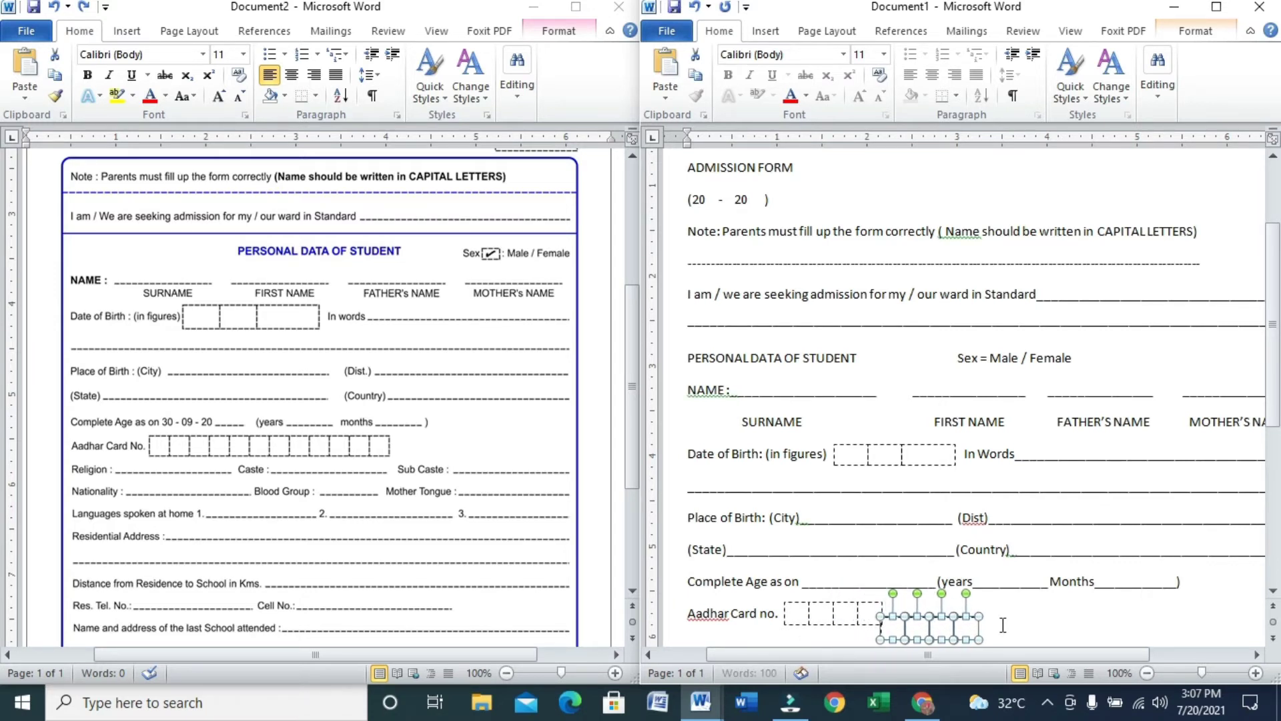
Raise the duplicated set of four boxes into the Aadhar row beside the first set.
key("Up")
key("Up")
key("Up")
key("Up")
key("Up")
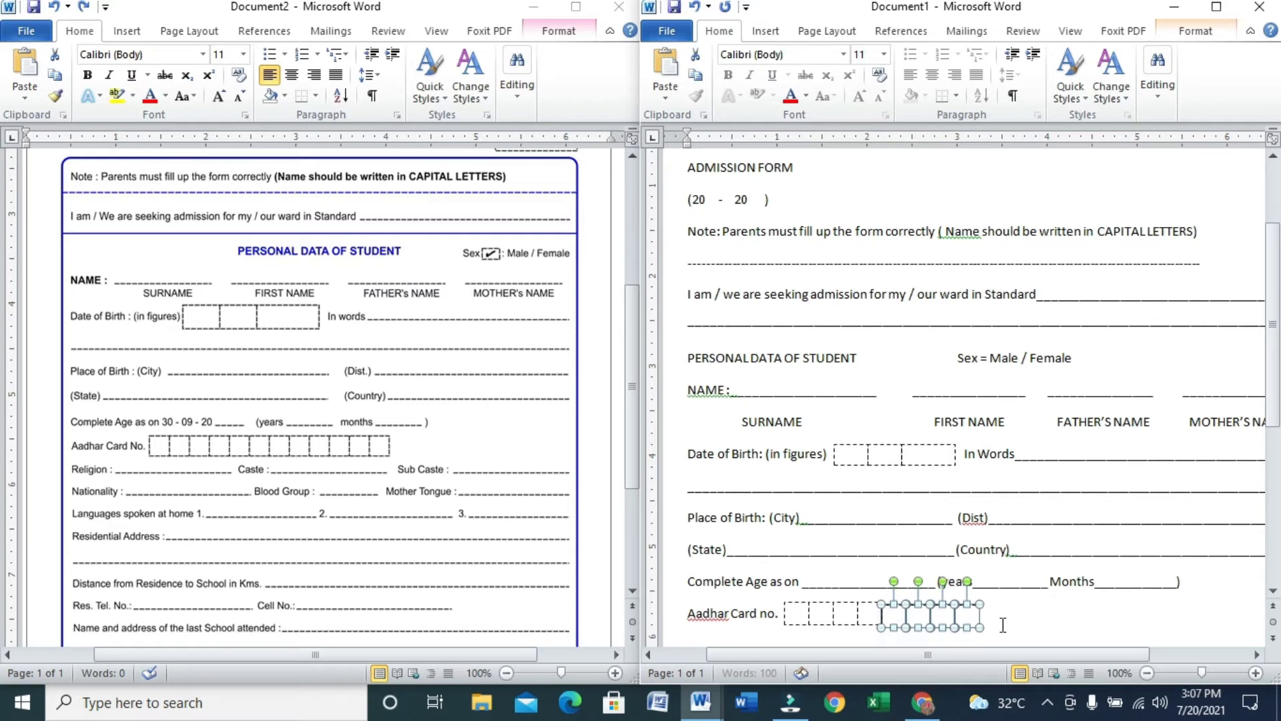
key("Up")
key("Up")
key("Up")
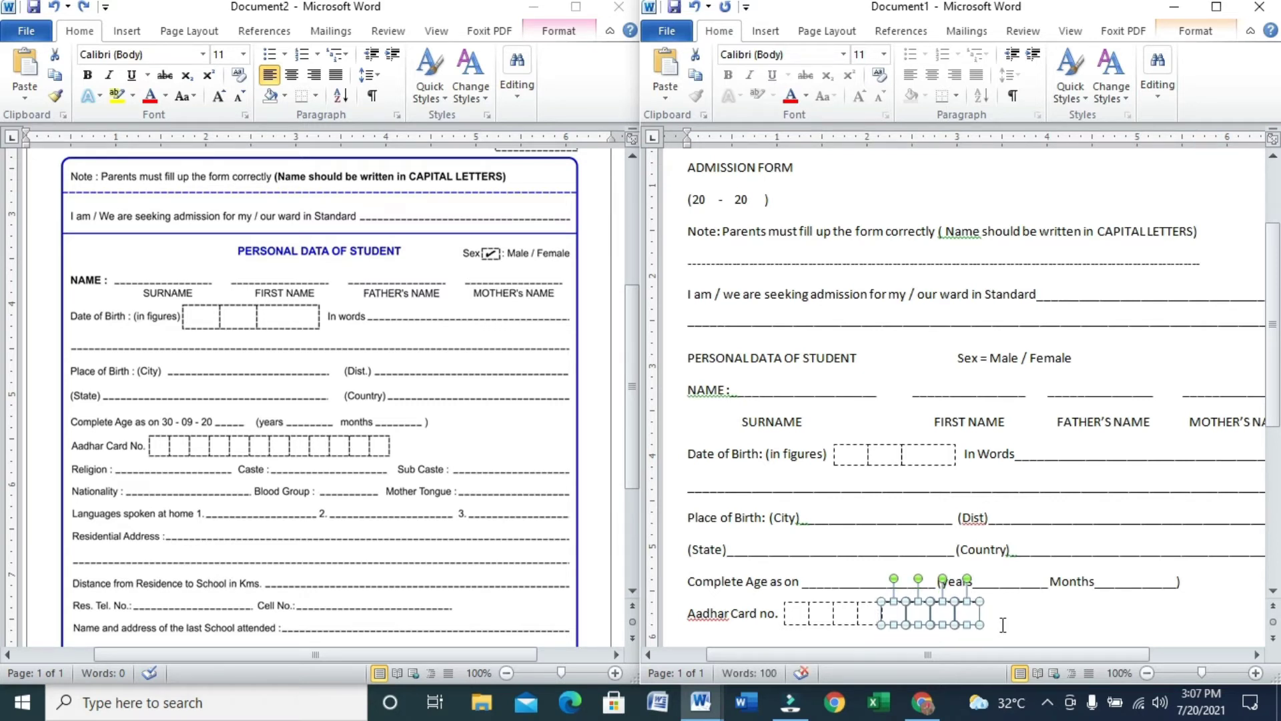
key("Down")
left_click(1003, 626)
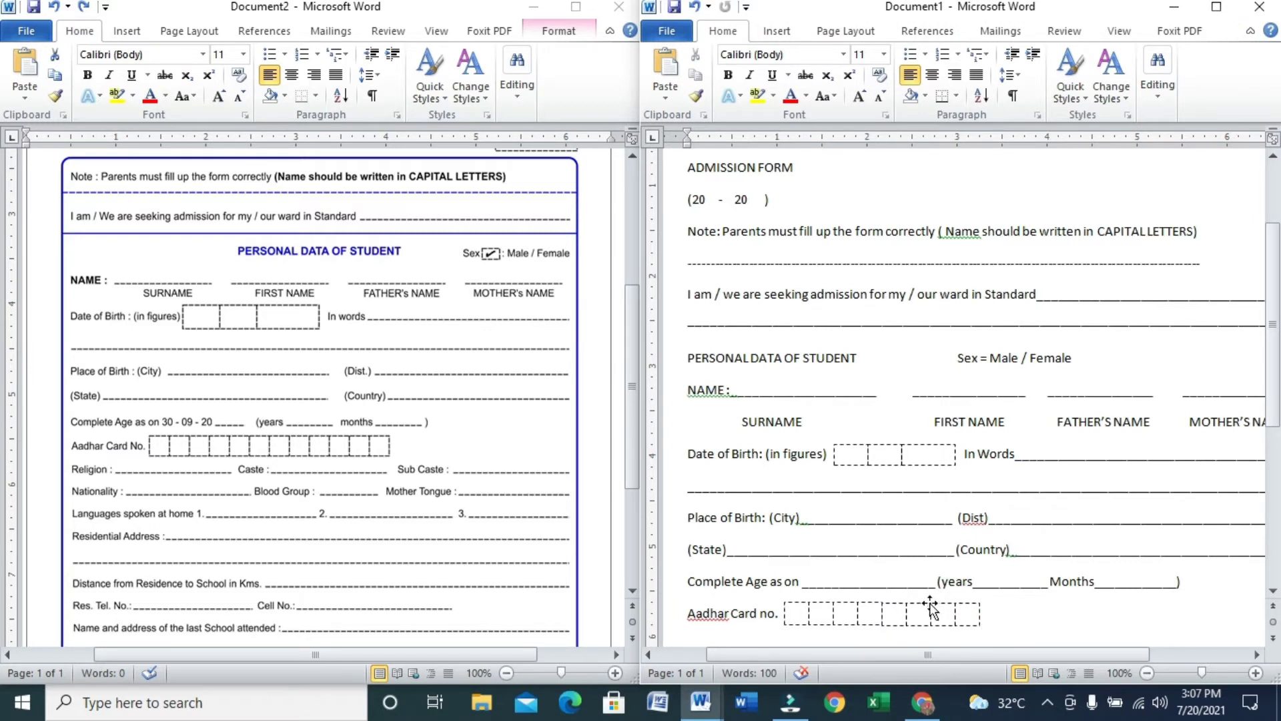
Fine-tune the height of the fifth to eighth Aadhar boxes to line up with the first four.
left_click(899, 609)
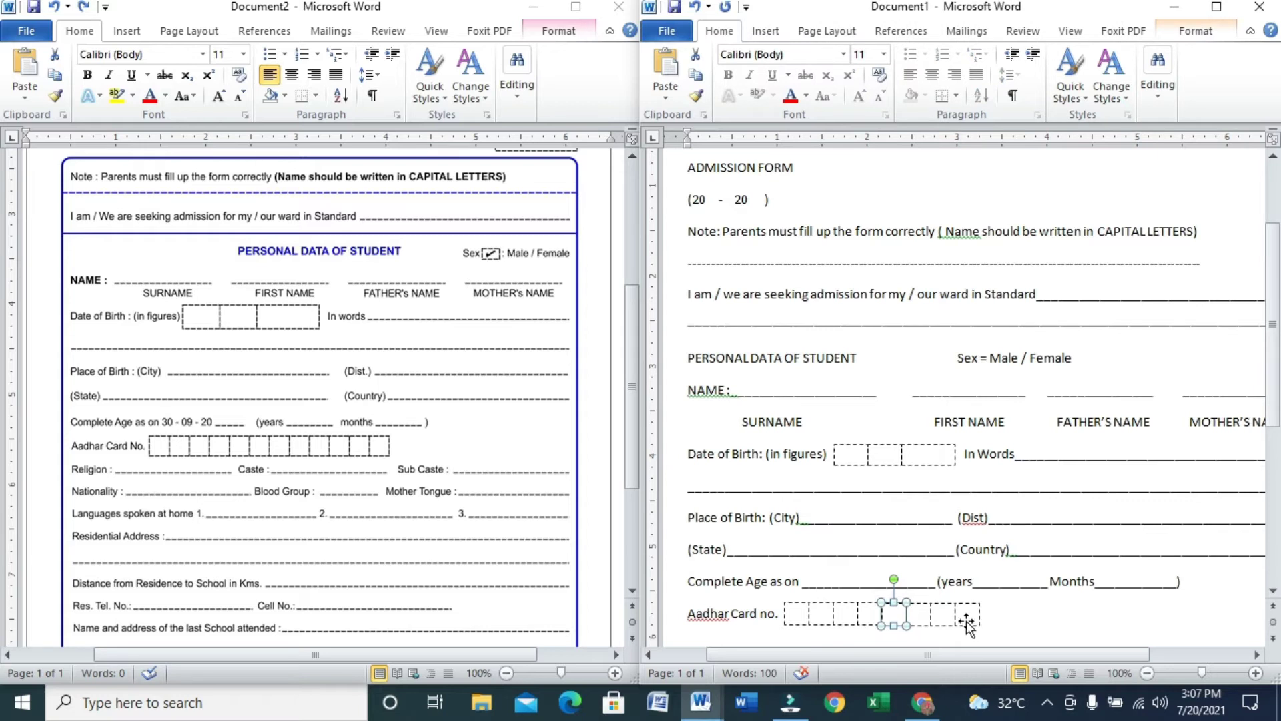
left_click(920, 607, "shift")
left_click(943, 606, "shift")
left_click(966, 605, "shift")
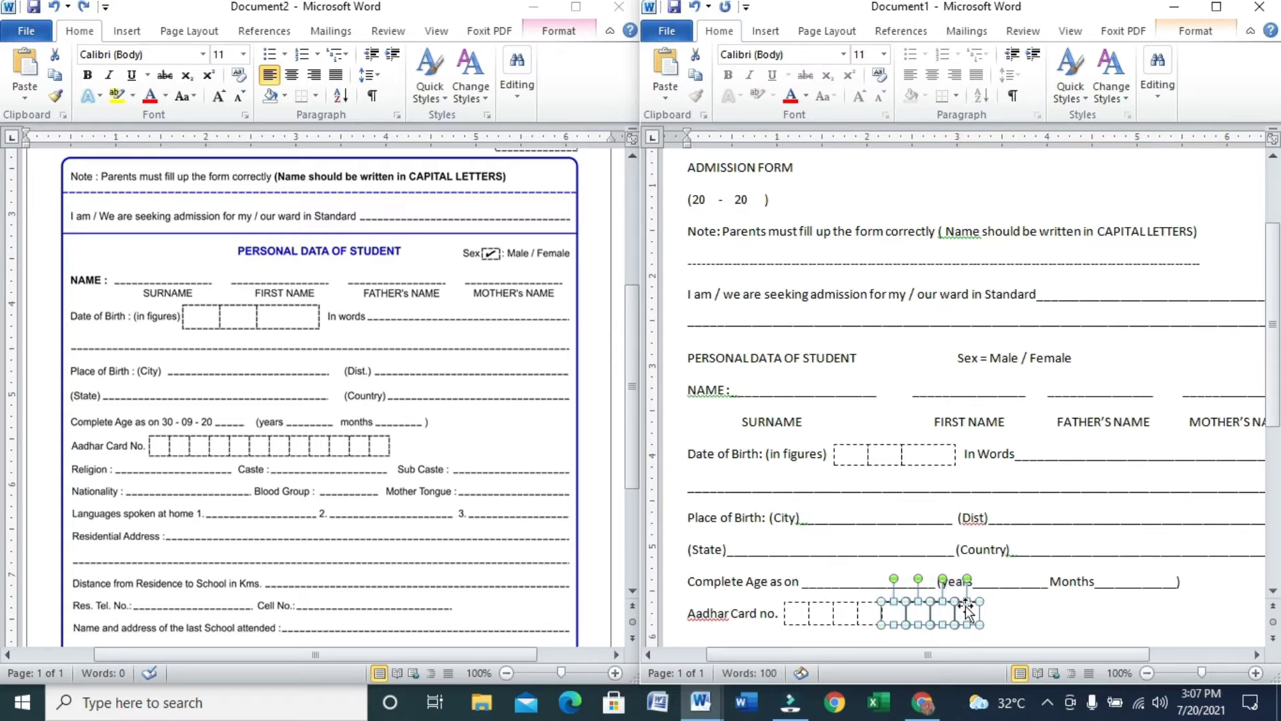
left_click(1024, 617)
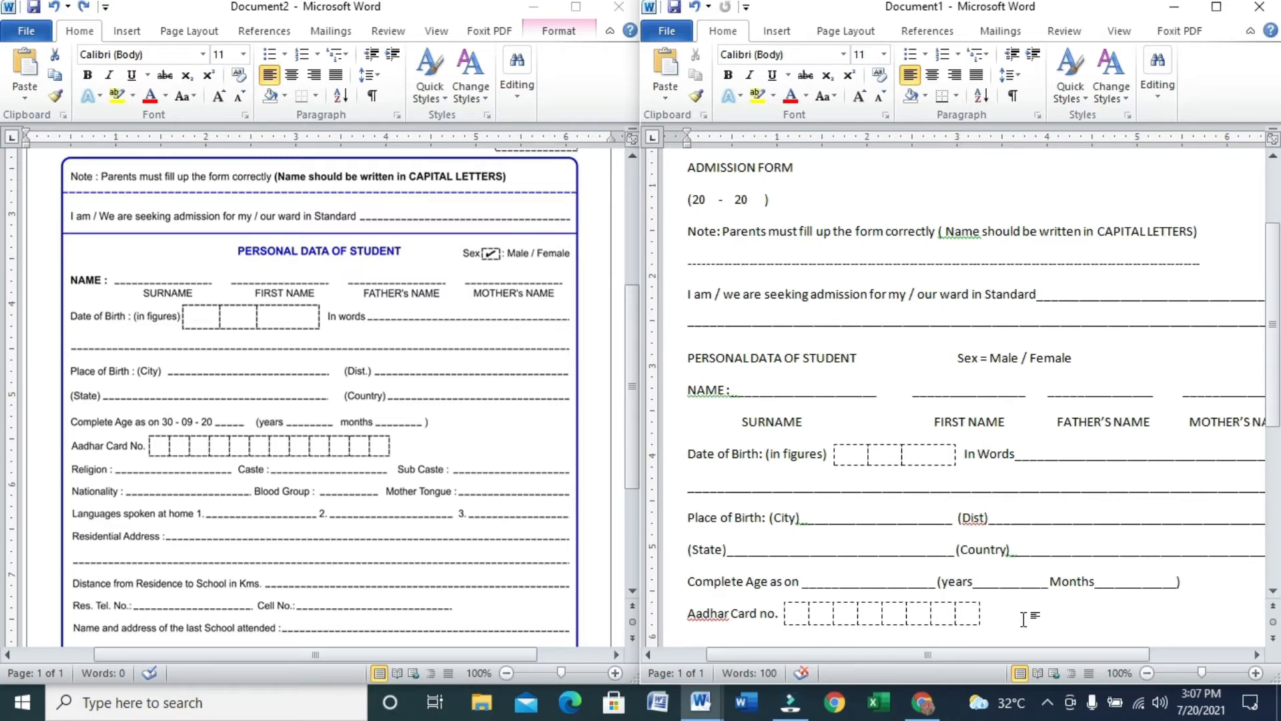
Paste a third set of four dashed boxes and move it right to the eighth Aadhar box's right edge.
key("ctrl+v")
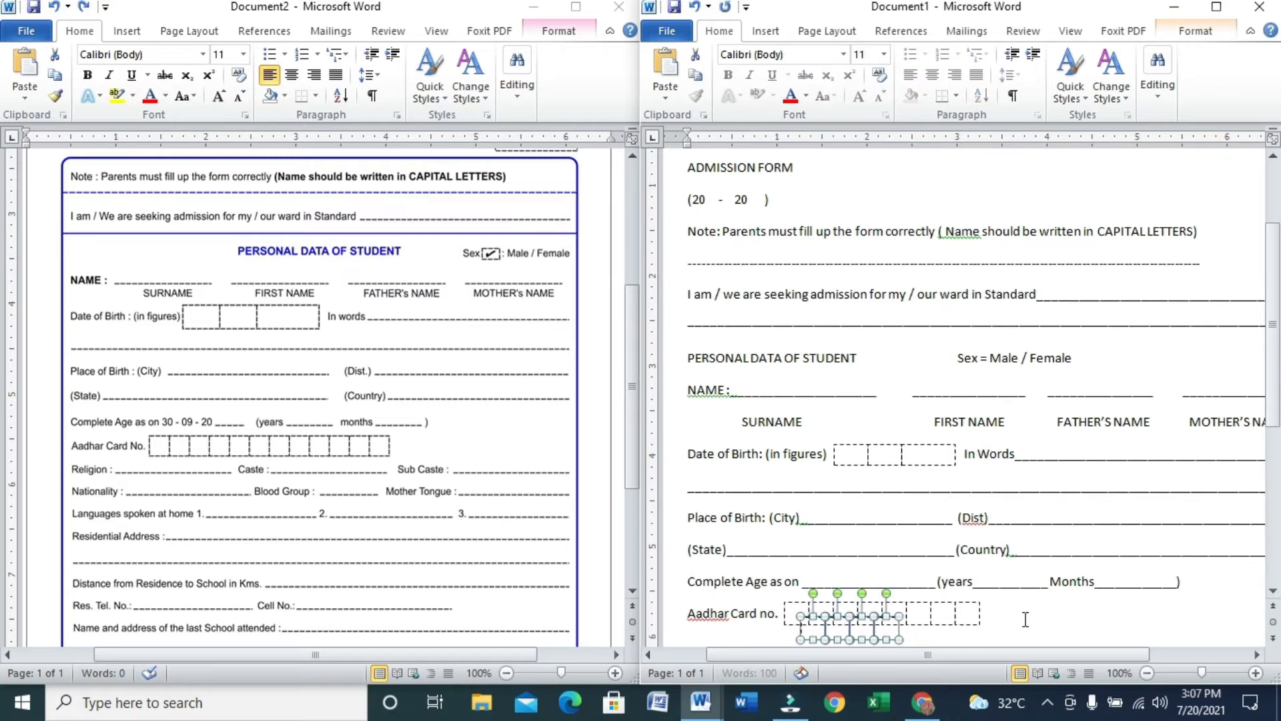
key("Right")
key("Right")
key("Right")
key("Right")
key("Right")
key("Right")
key("Right")
key("Right")
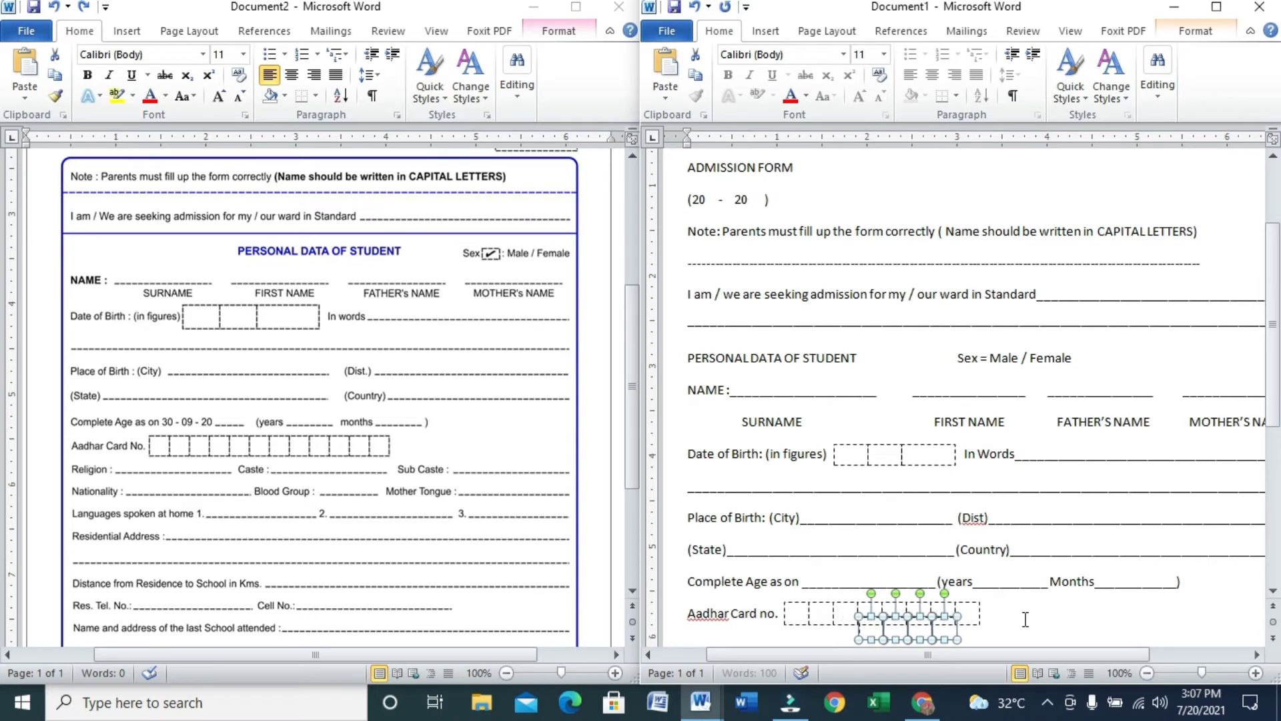
key("Right")
key("Right")
key("Right")
key("Right")
key("Right")
key("Right")
key("Right")
key("Right")
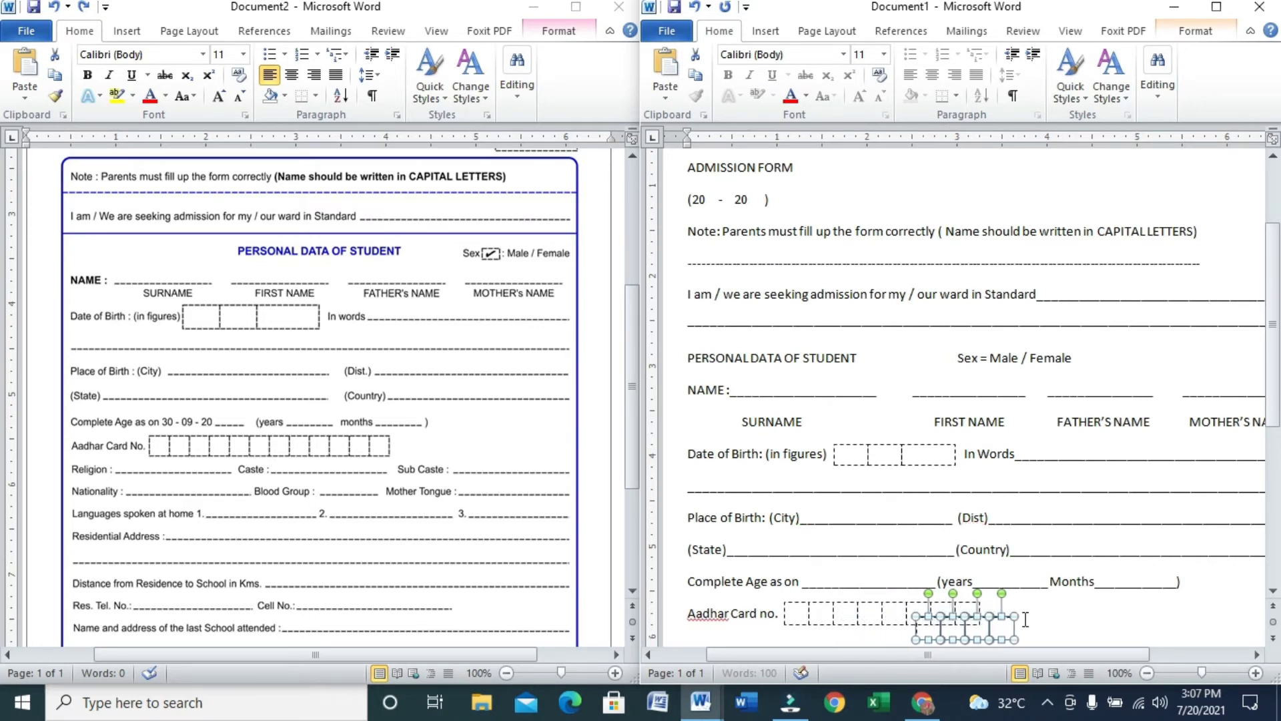
key("Right")
key("Right")
key("Right")
key("Right")
key("Right")
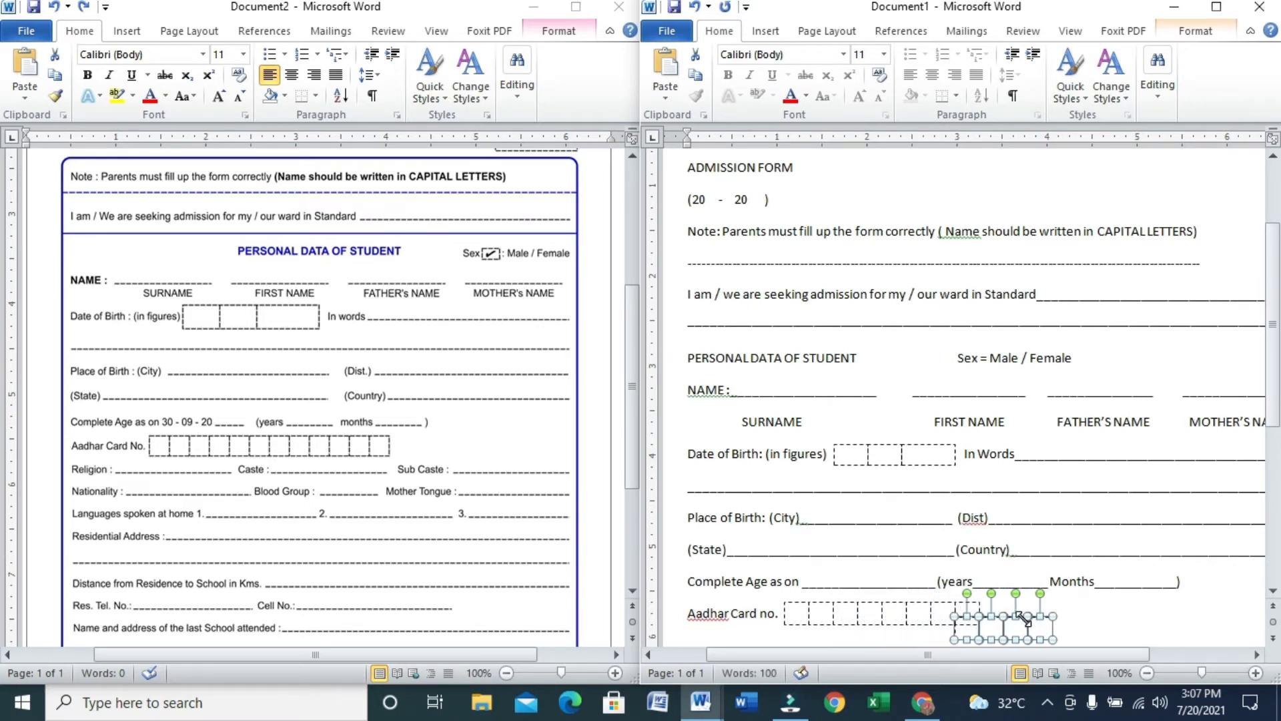
key("Right")
key("Right")
key("Right")
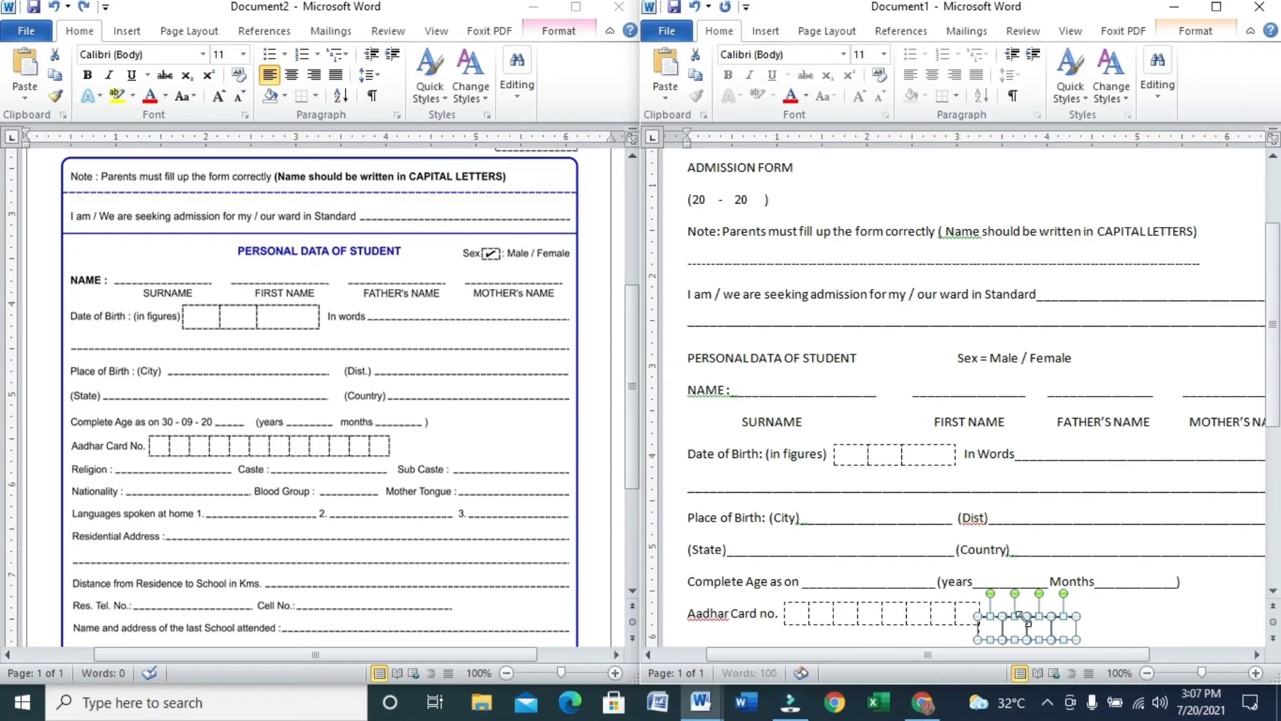
Raise the third set of four boxes into the Aadhar row to complete twelve boxes.
key("Up")
key("Up")
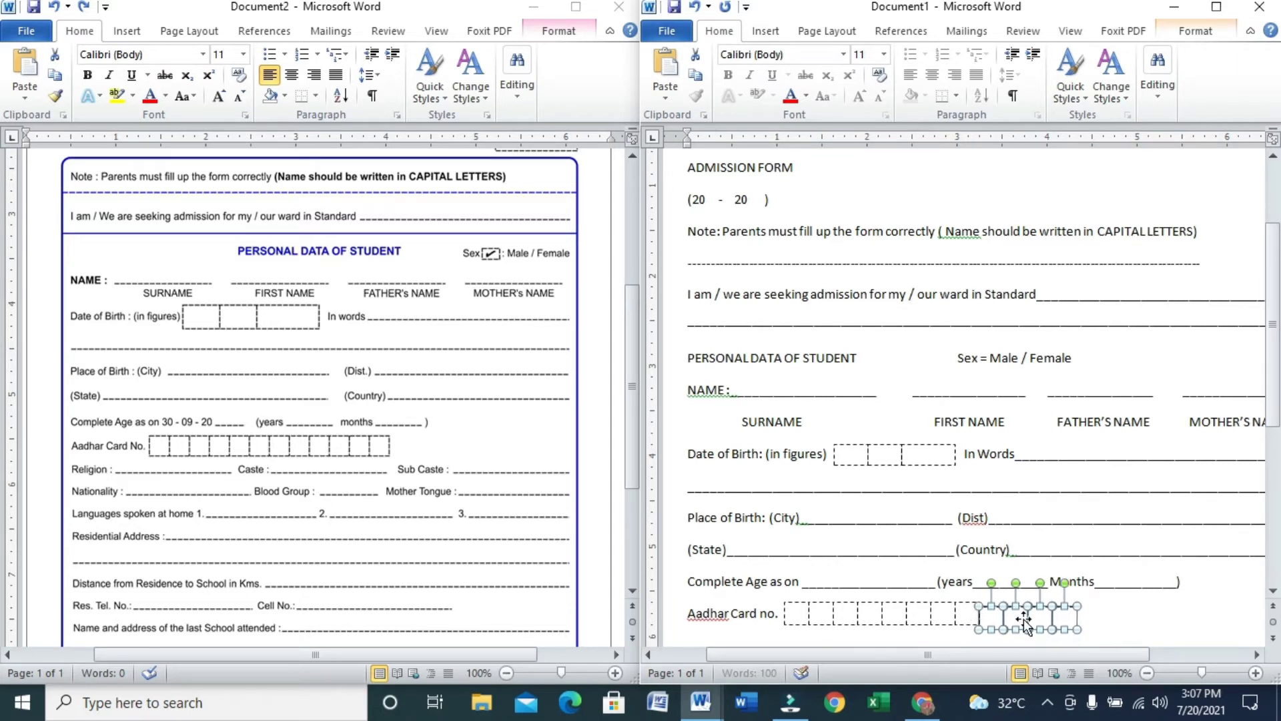
key("Up")
key("Up")
key("Up")
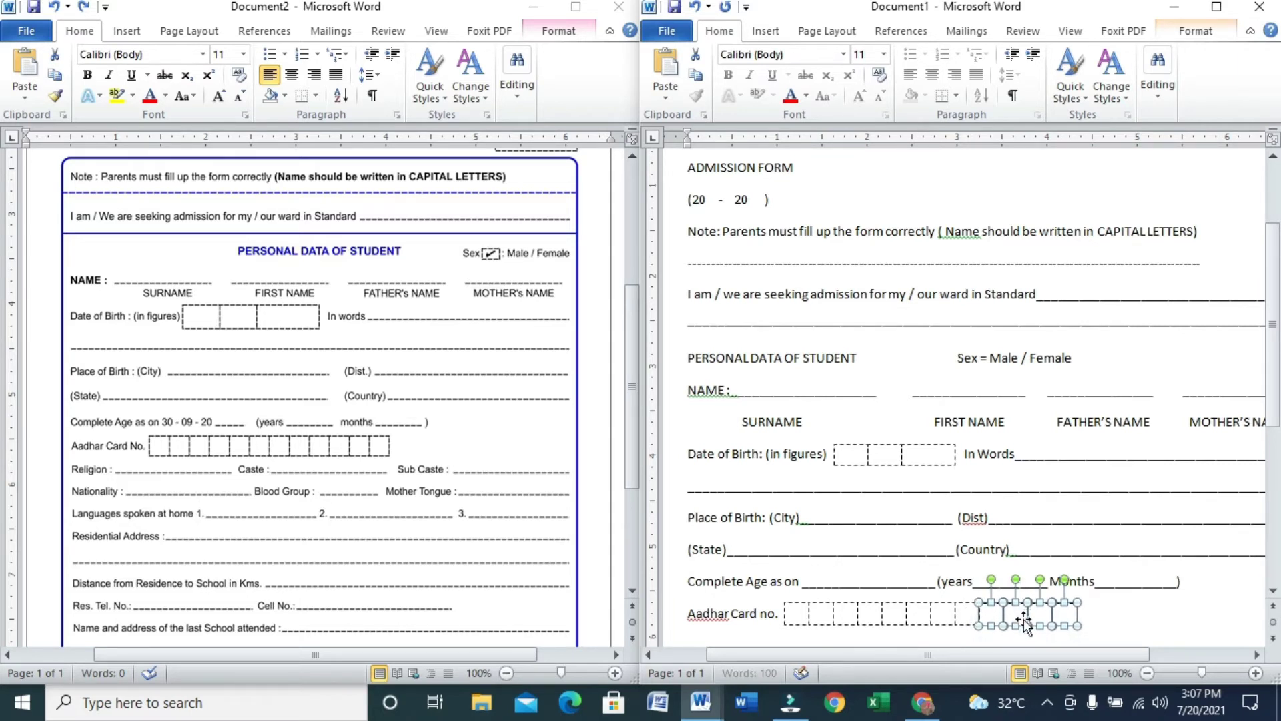
left_click(1173, 613)
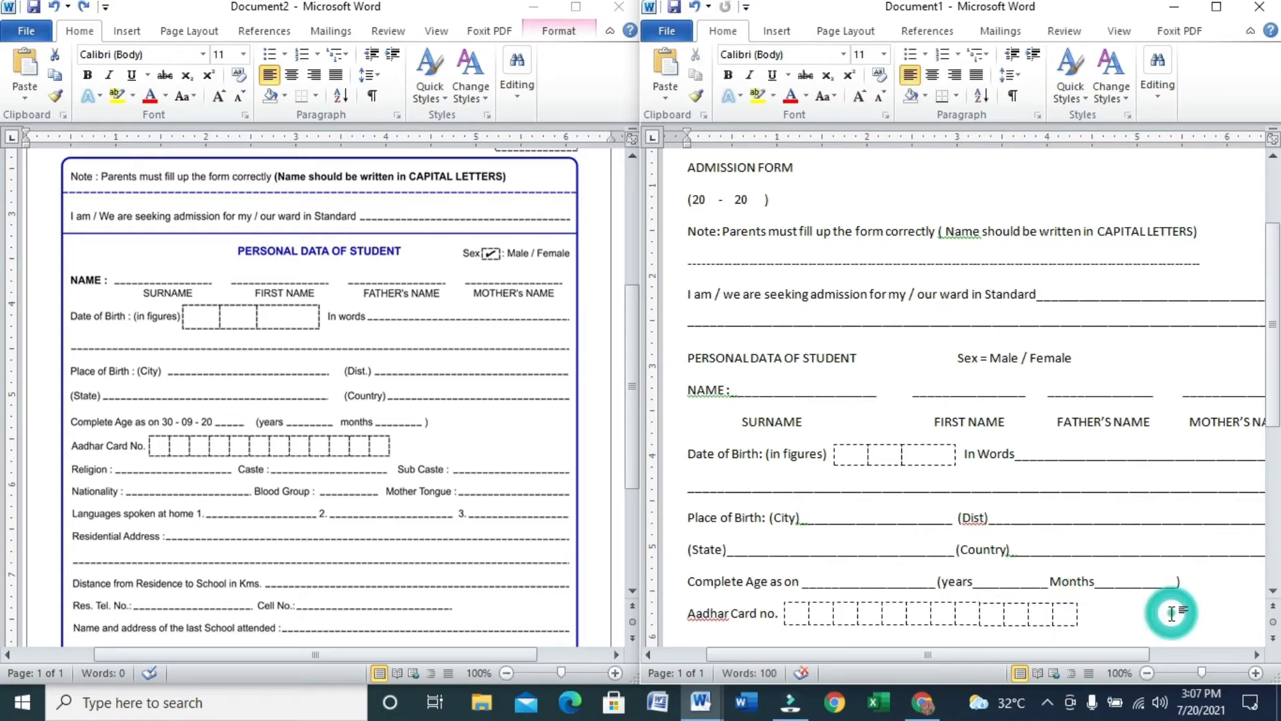
Nudge the last four Aadhar boxes slightly upward to line up with the rest of the row.
left_click(989, 603)
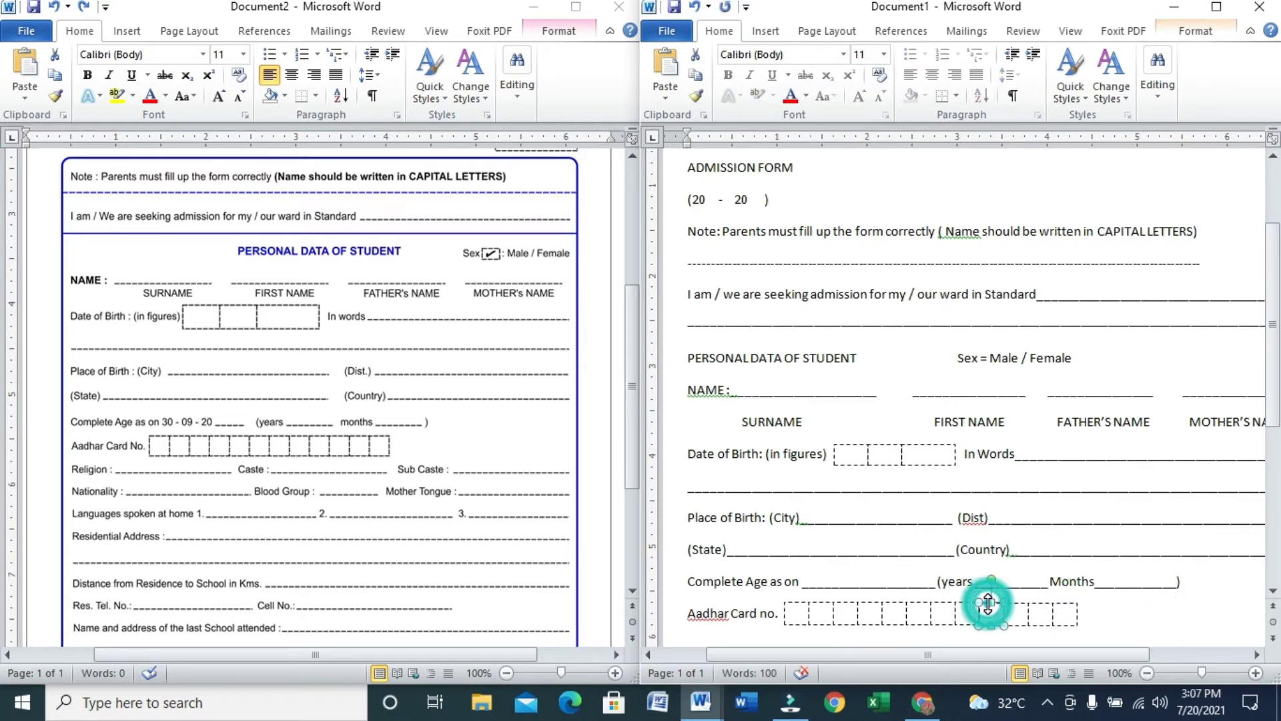
left_click(1017, 607, "shift")
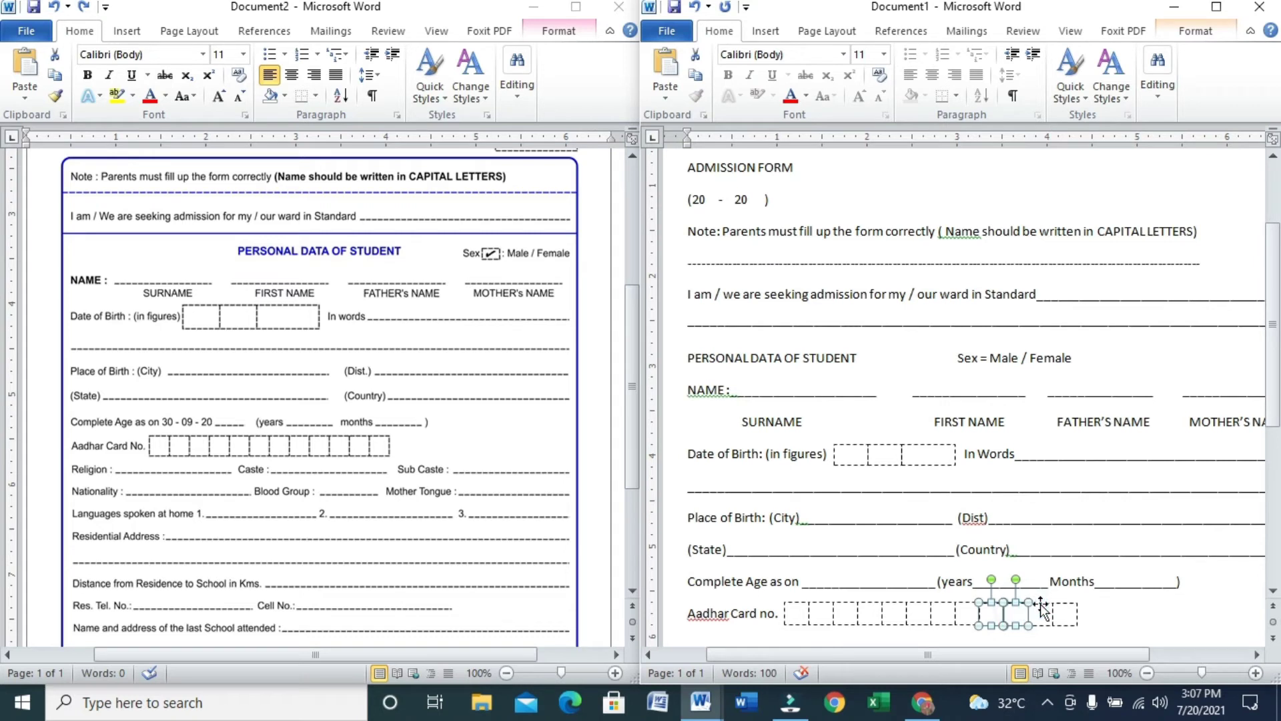
left_click(1042, 607, "shift")
left_click(1064, 608, "shift")
key("ctrl+Up")
left_click(1148, 620)
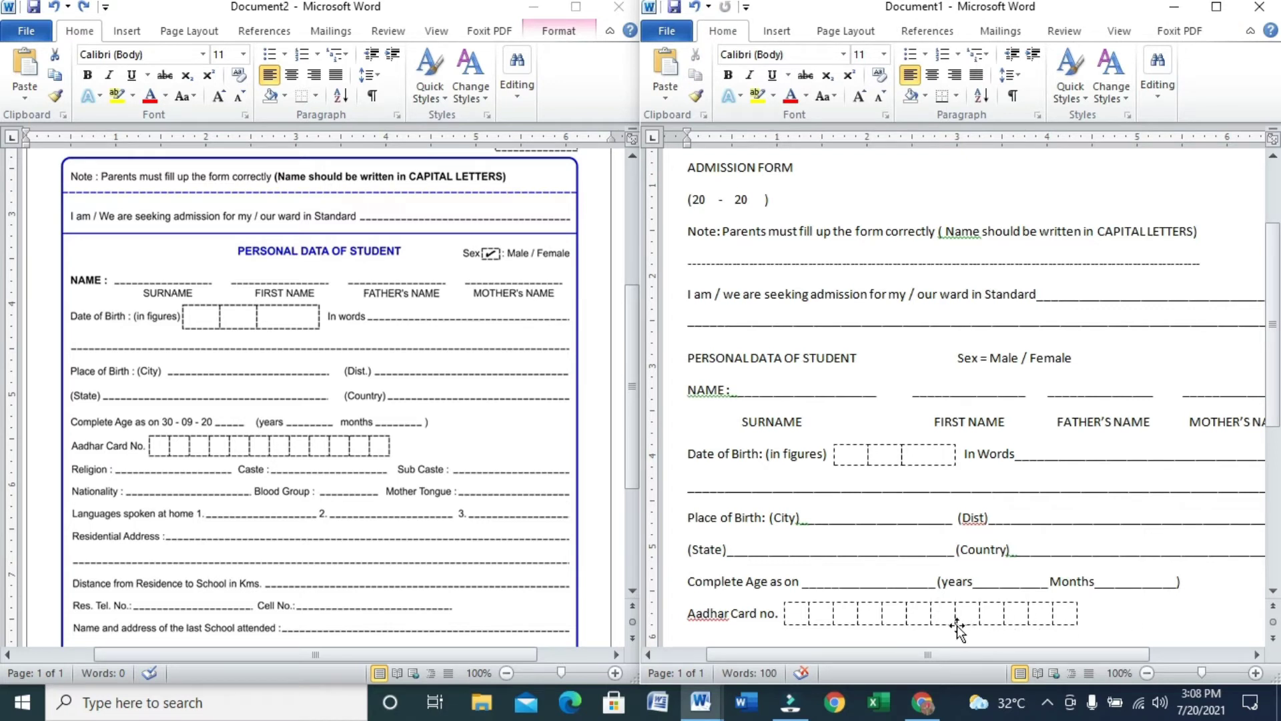
Start a new line below the Aadhar row with "Religion :" followed by an underscore blank.
left_click(1148, 617)
left_click(781, 615)
key("Return")
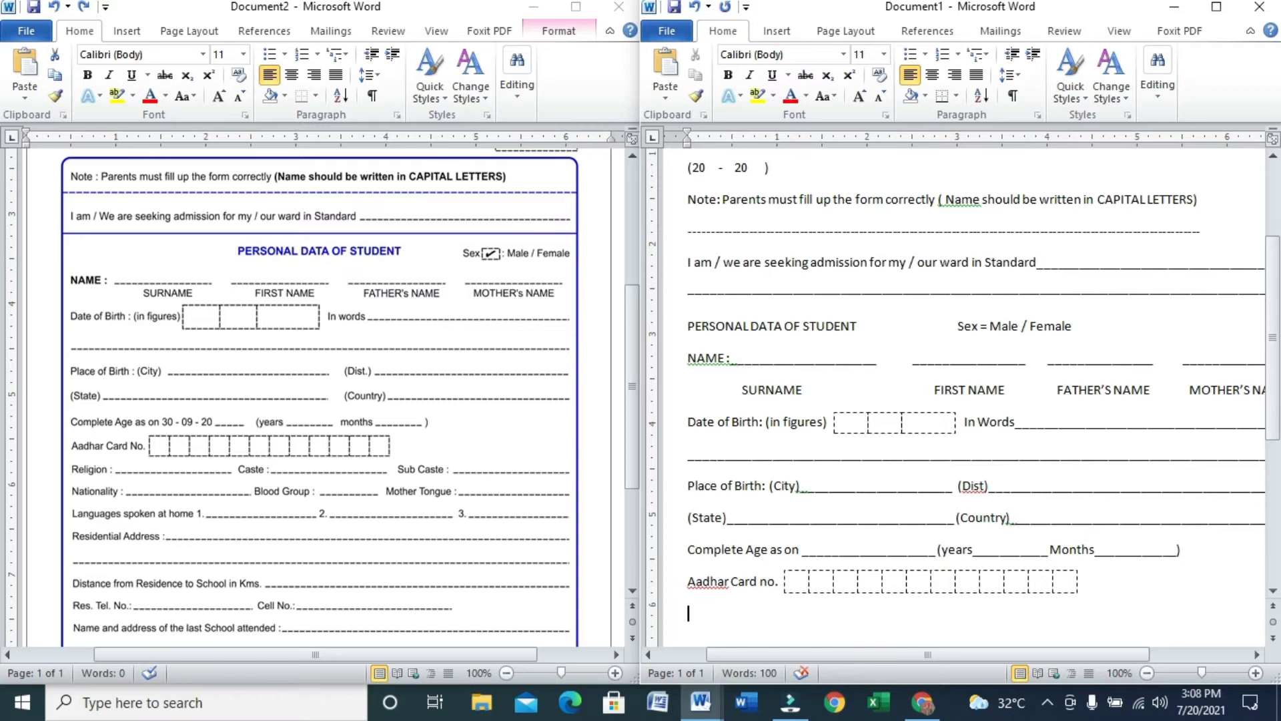
type("Religion :")
type("___________________")
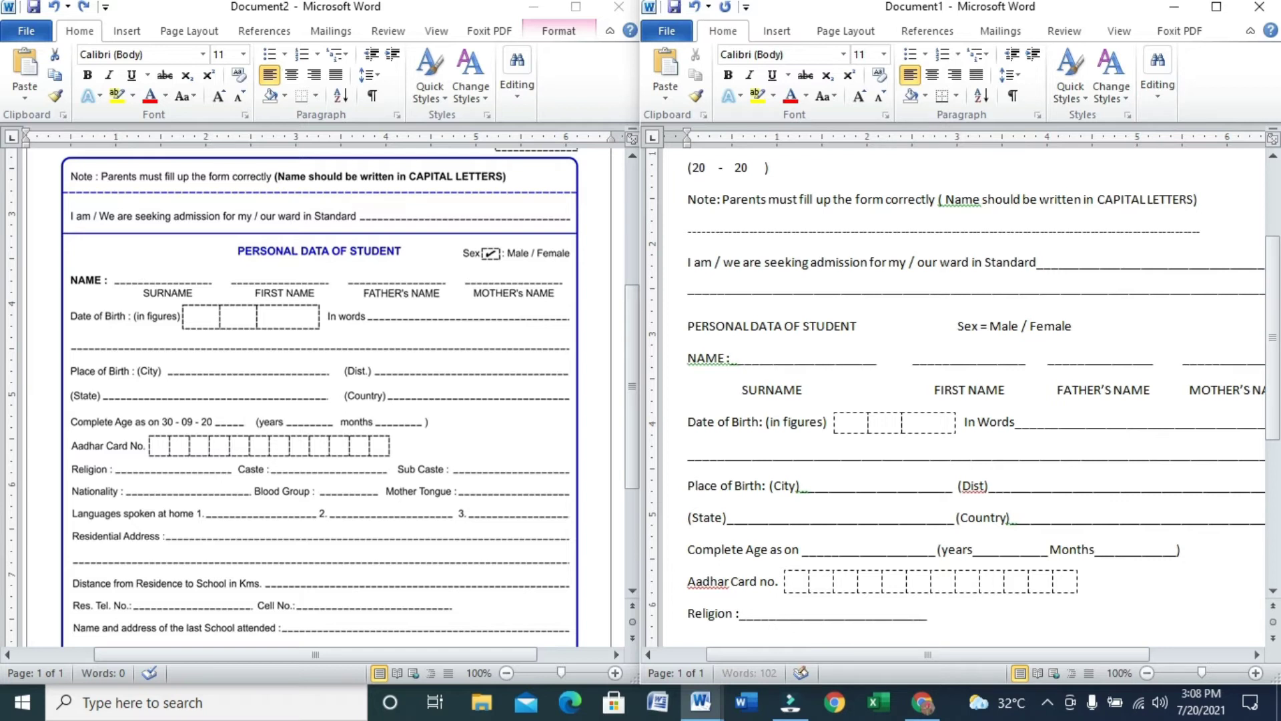
Add "Caste:" and "Sub Caste:" with underscore blanks on the Religion line, reaching the right margin.
type(" Cas")
type("te")
type(":__________________________________")
type(" S")
type("ub")
type(" Cast")
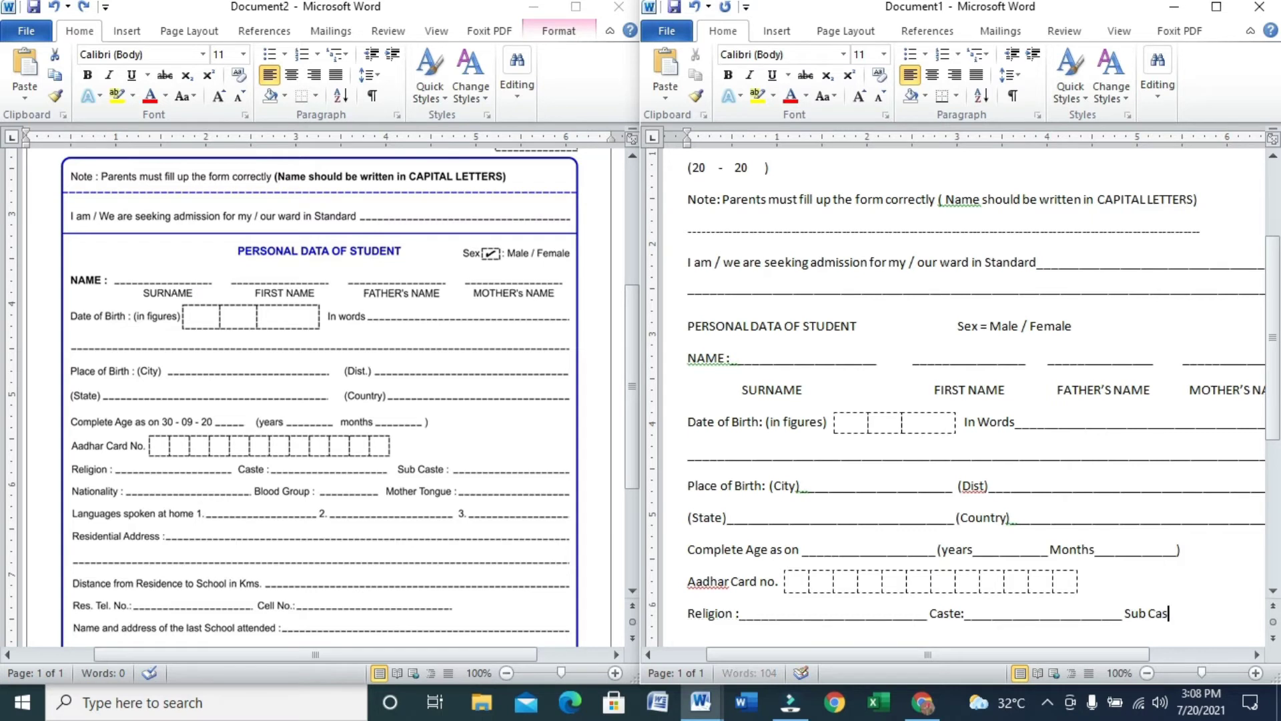
type("e:______________")
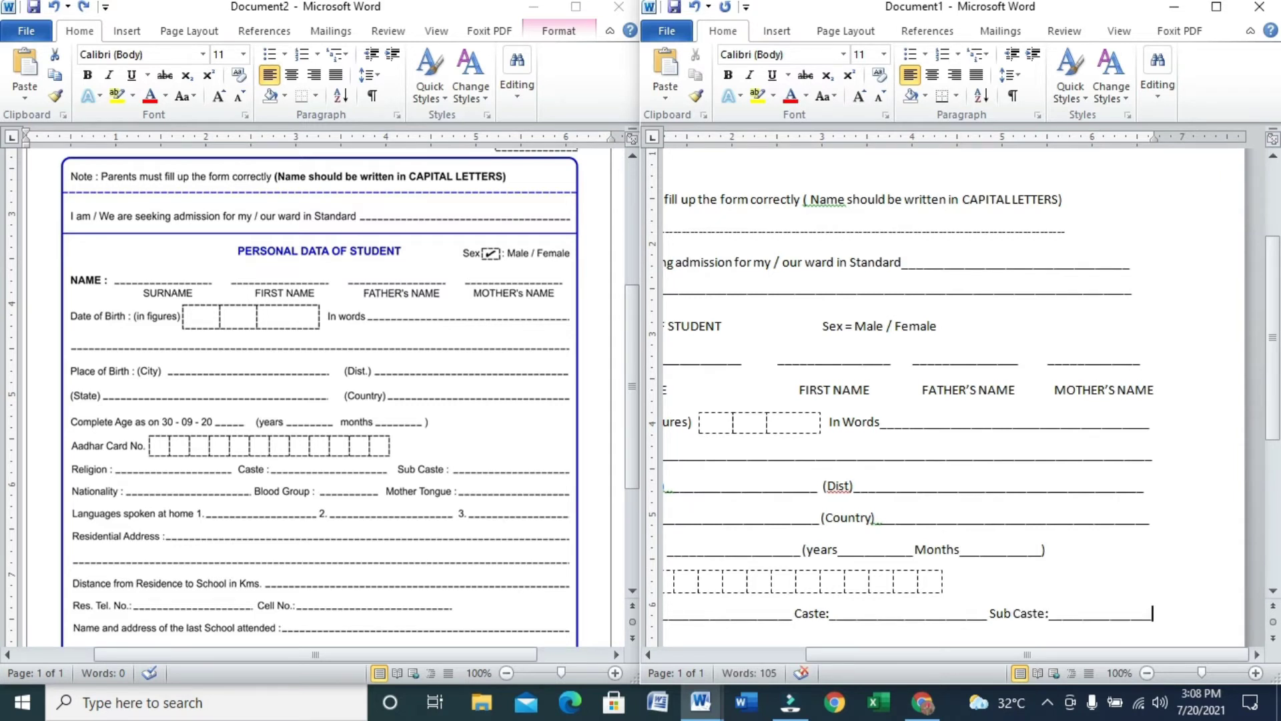
Add a line below Religion with "Nationality:", "Blood Group:" and "Mother Tongue:", each followed by an underscore blank, reaching the right margin.
key("Return")
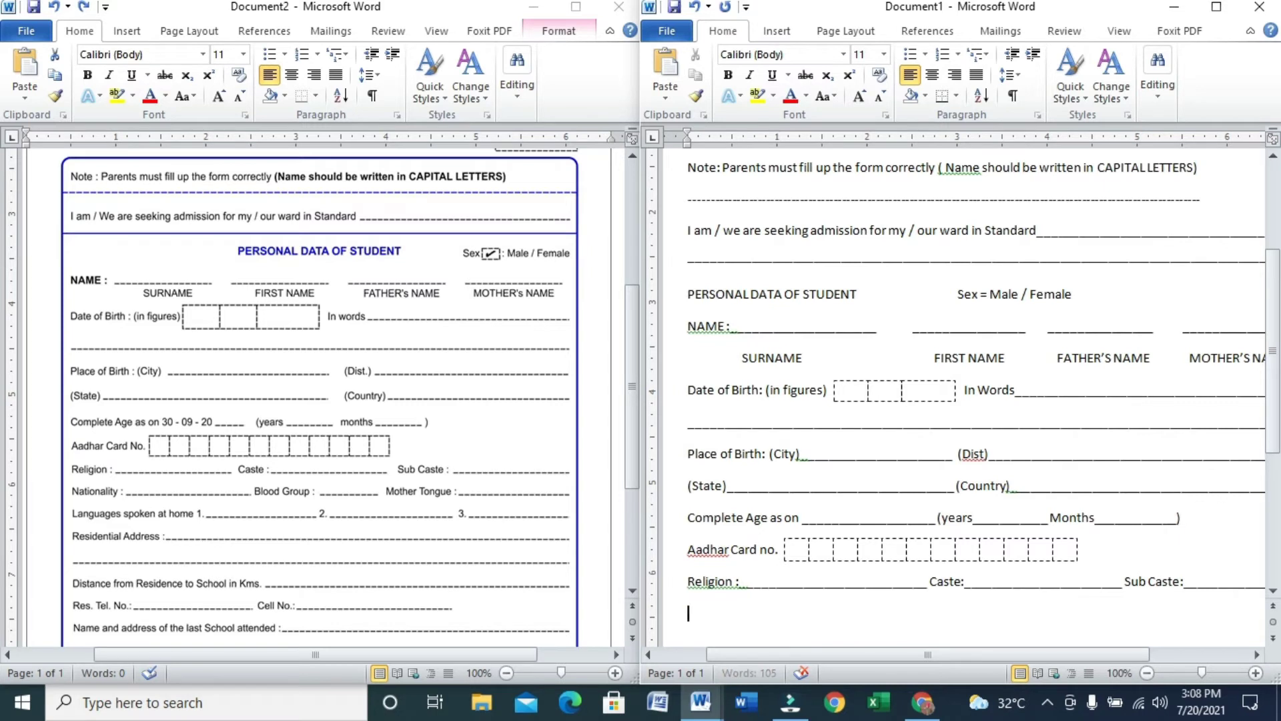
type("Nationality")
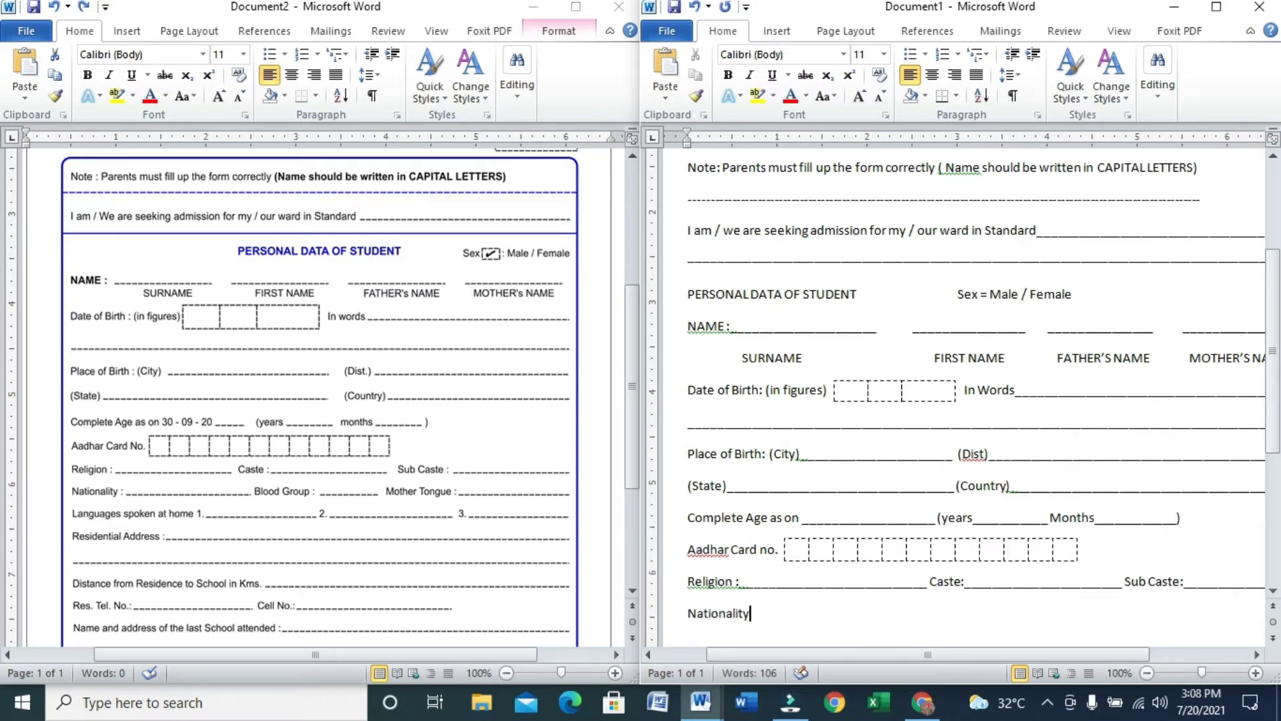
type(":___________________________ Blo")
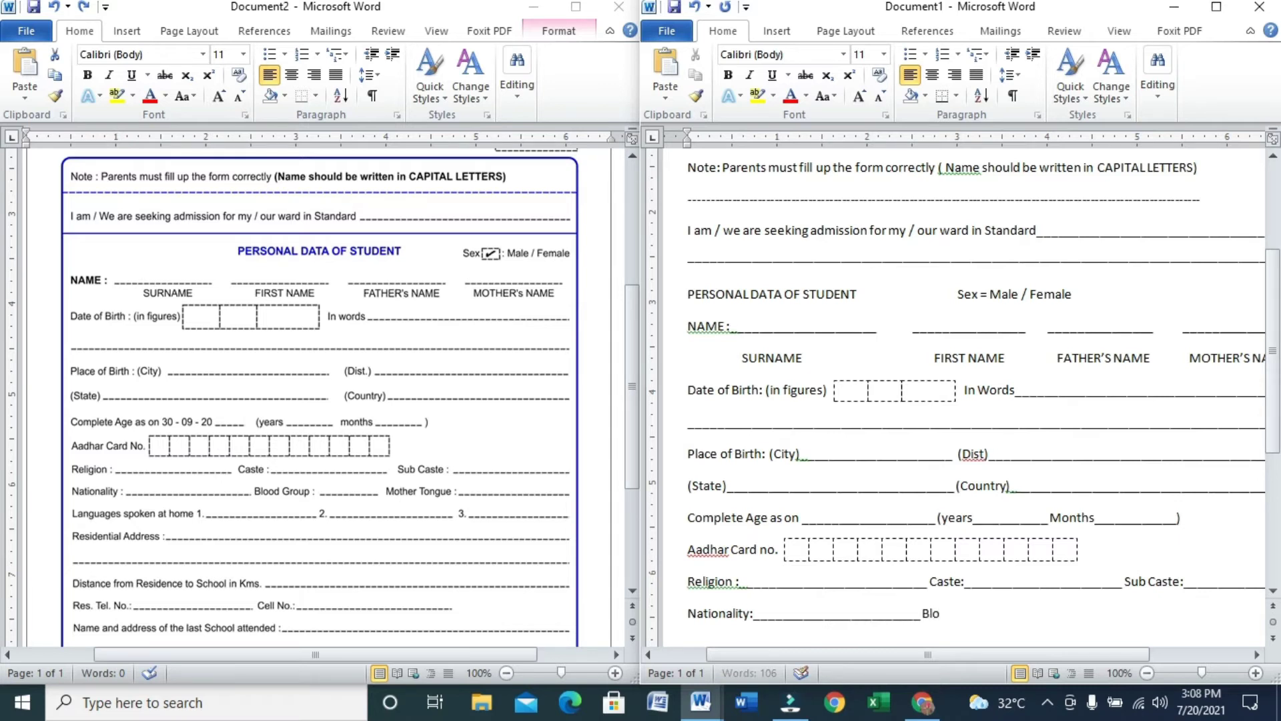
type("od")
key("BackSpace")
type("od Group:__________________________Mother To")
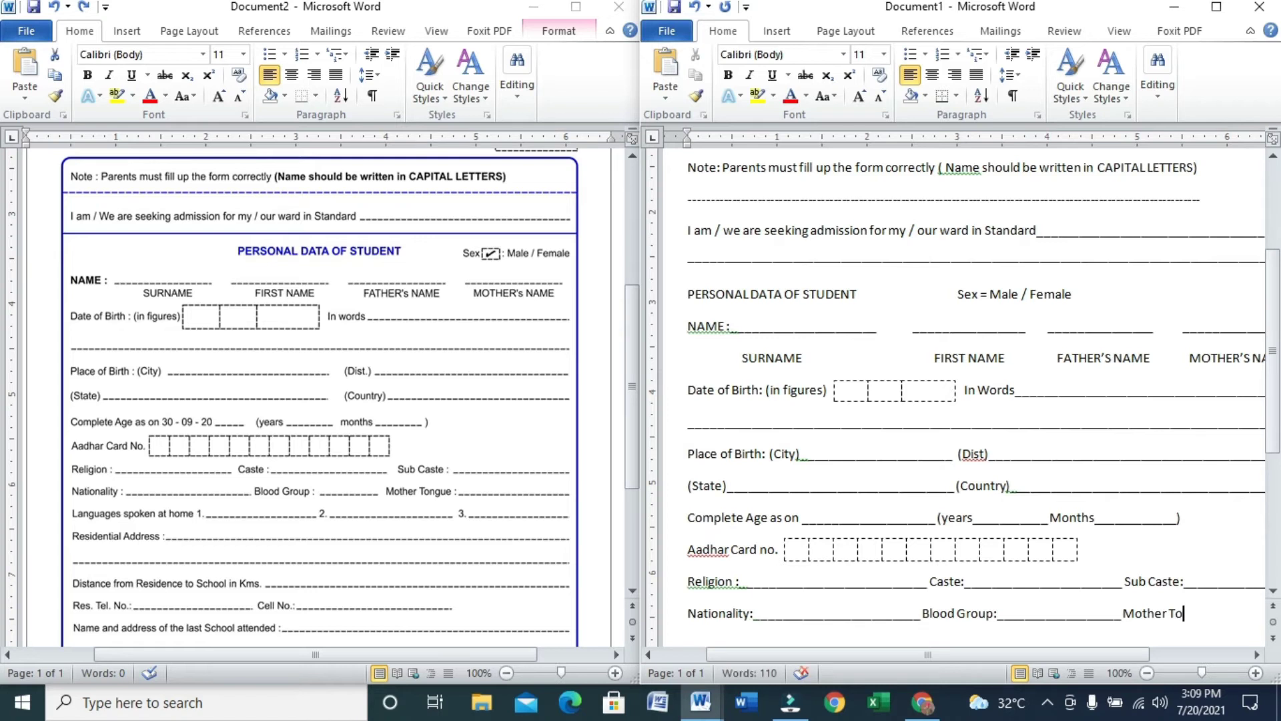
type("ngue:___________")
Add a new line "Languages spoken at home" with three dotted blanks numbered 1., 2. and 3.
key("Return")
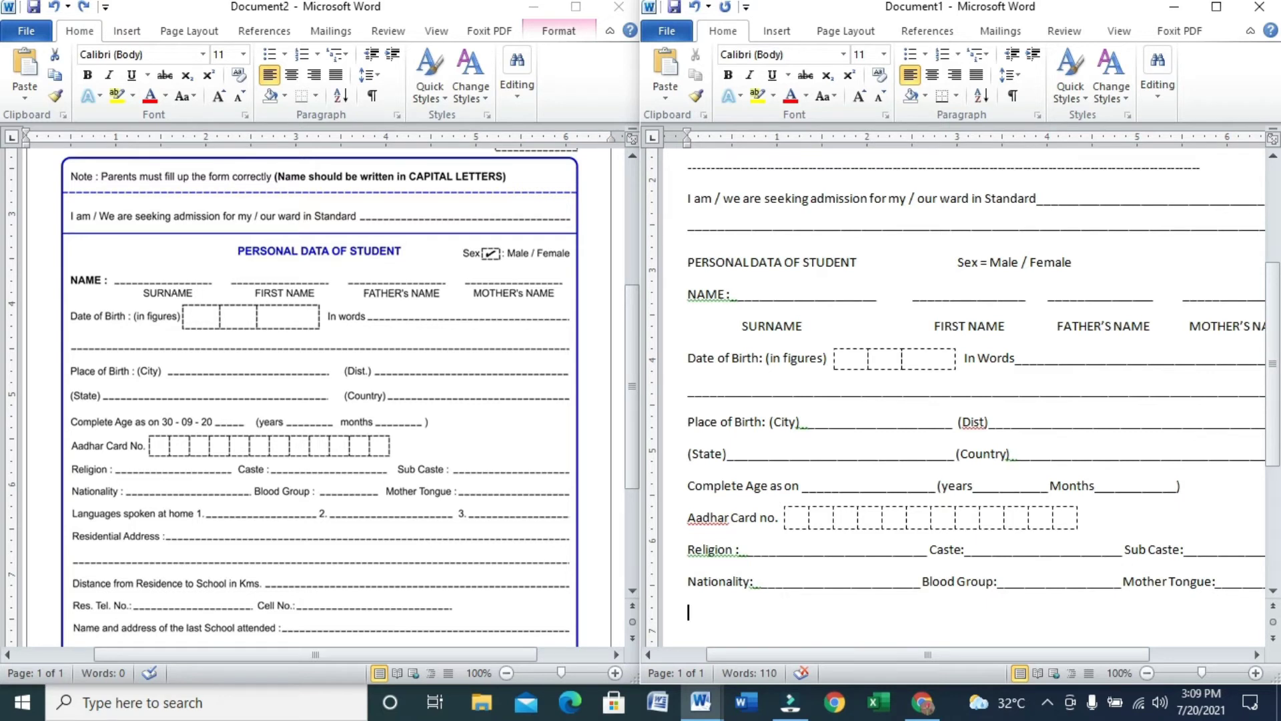
type("LaN")
key("BackSpace")
type("nguages")
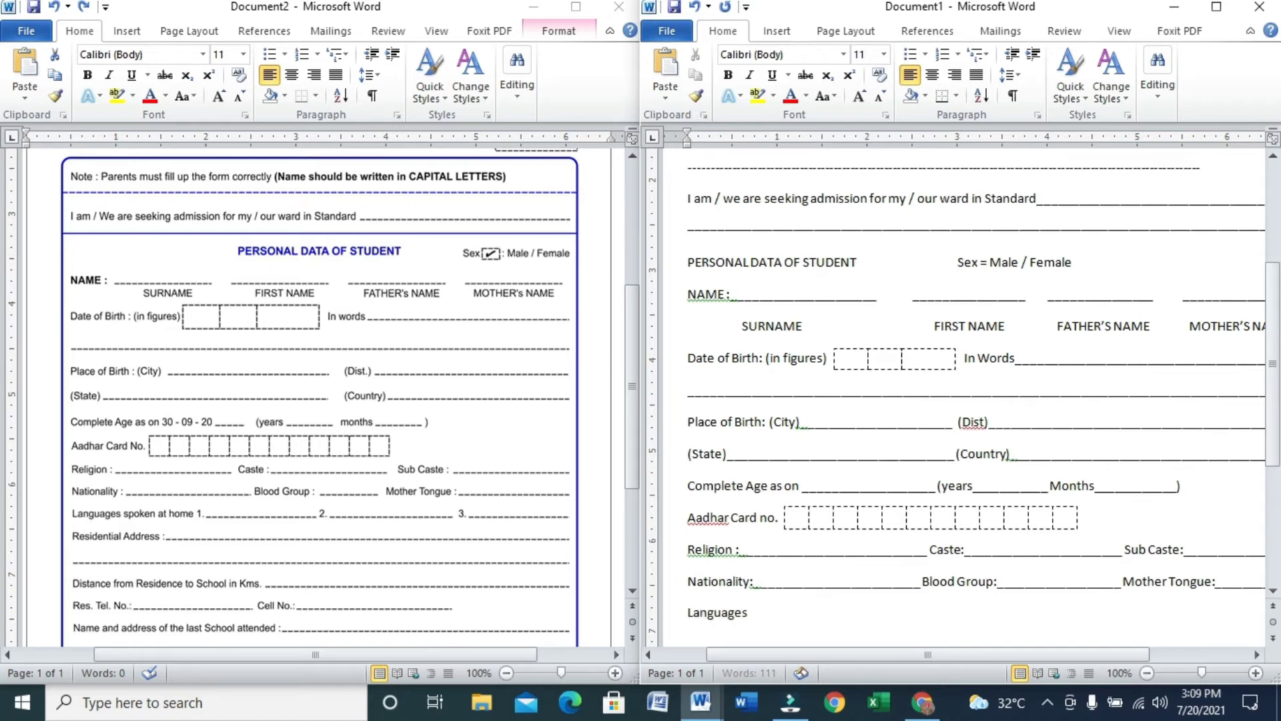
type(" spoken at home 1.")
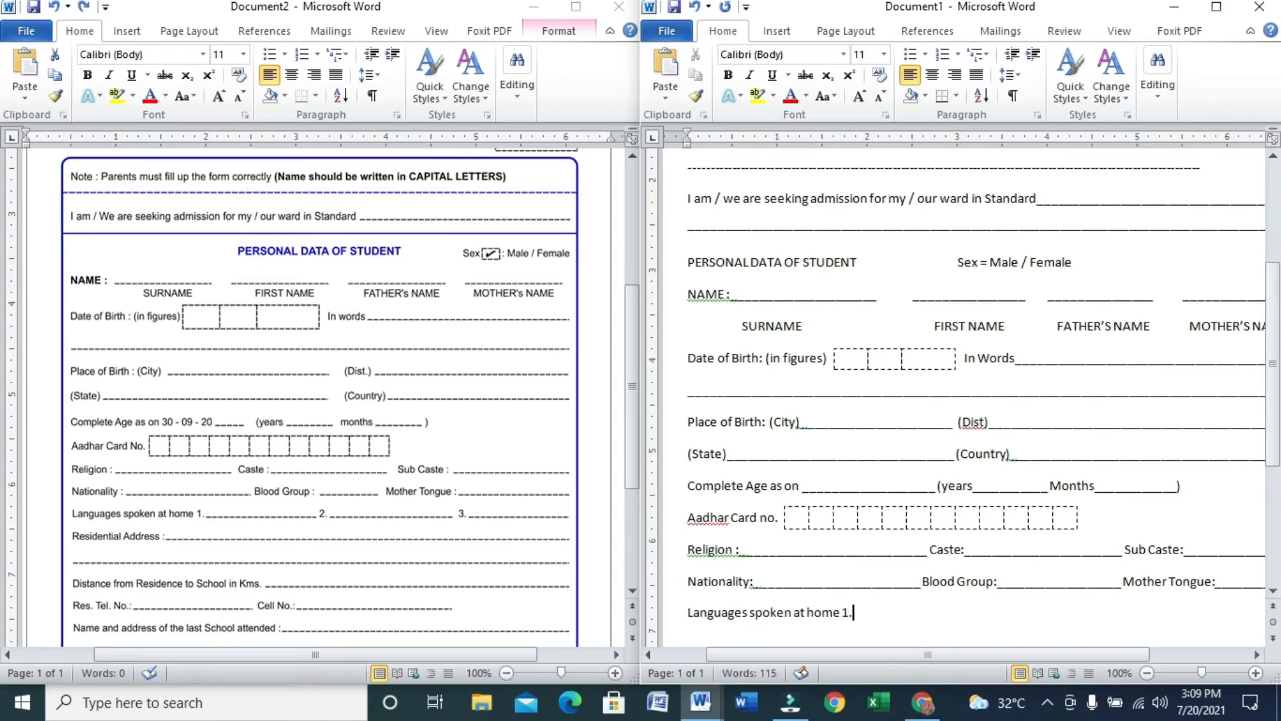
type("......")
type(".............")
type("......")
type(" 3.........................................................")
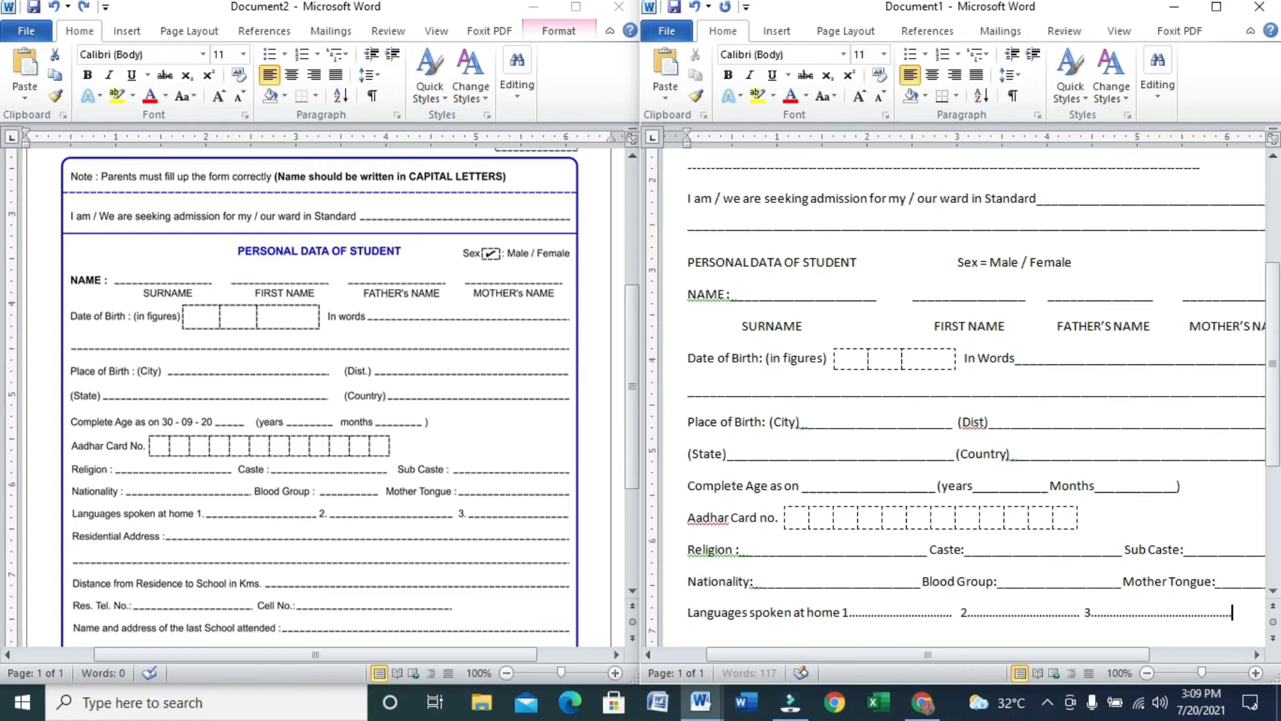
Add a "Residential Address:" line below the languages, followed by an underscore blank reaching the right margin.
key("Return")
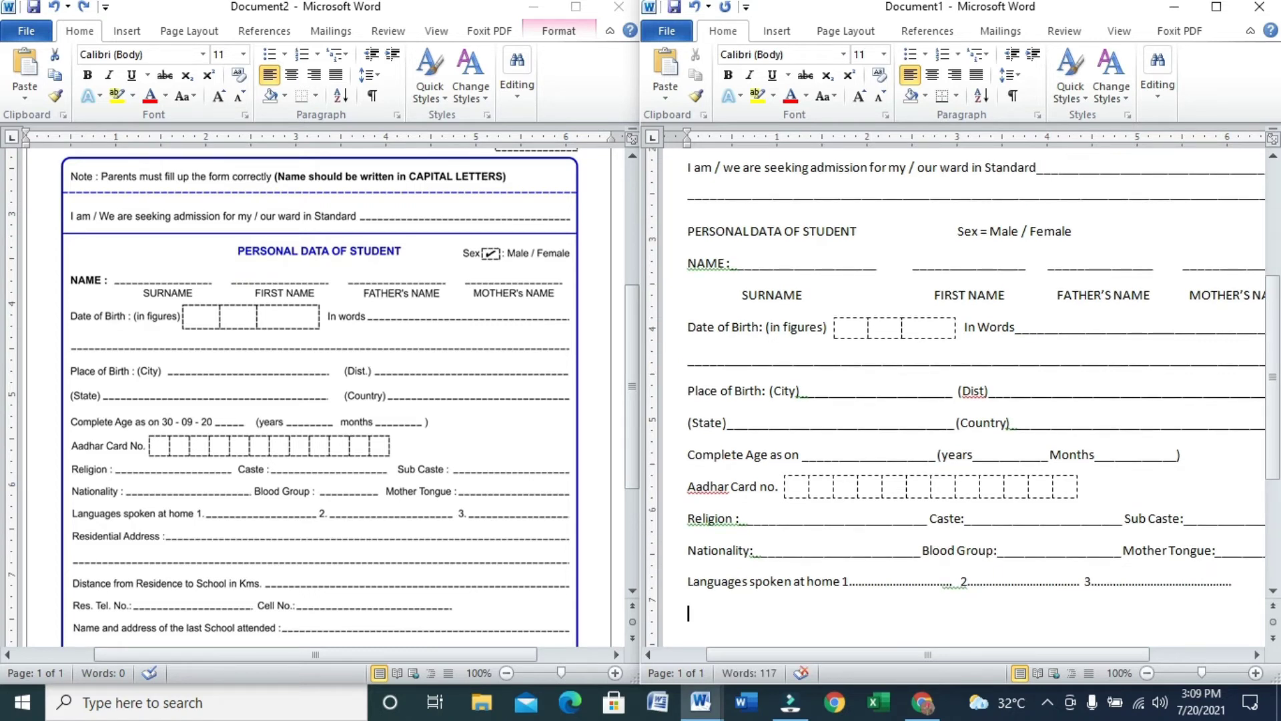
type("Residential Ad")
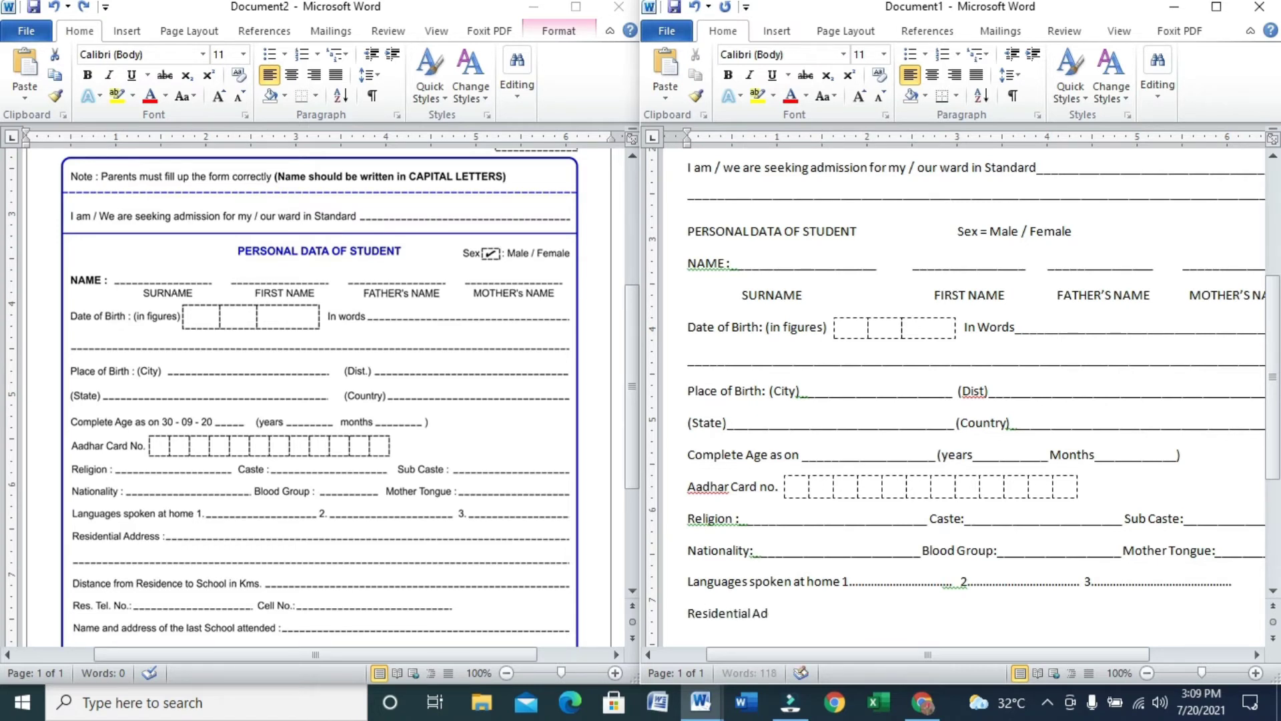
type("dress:______________________________________________________________________________")
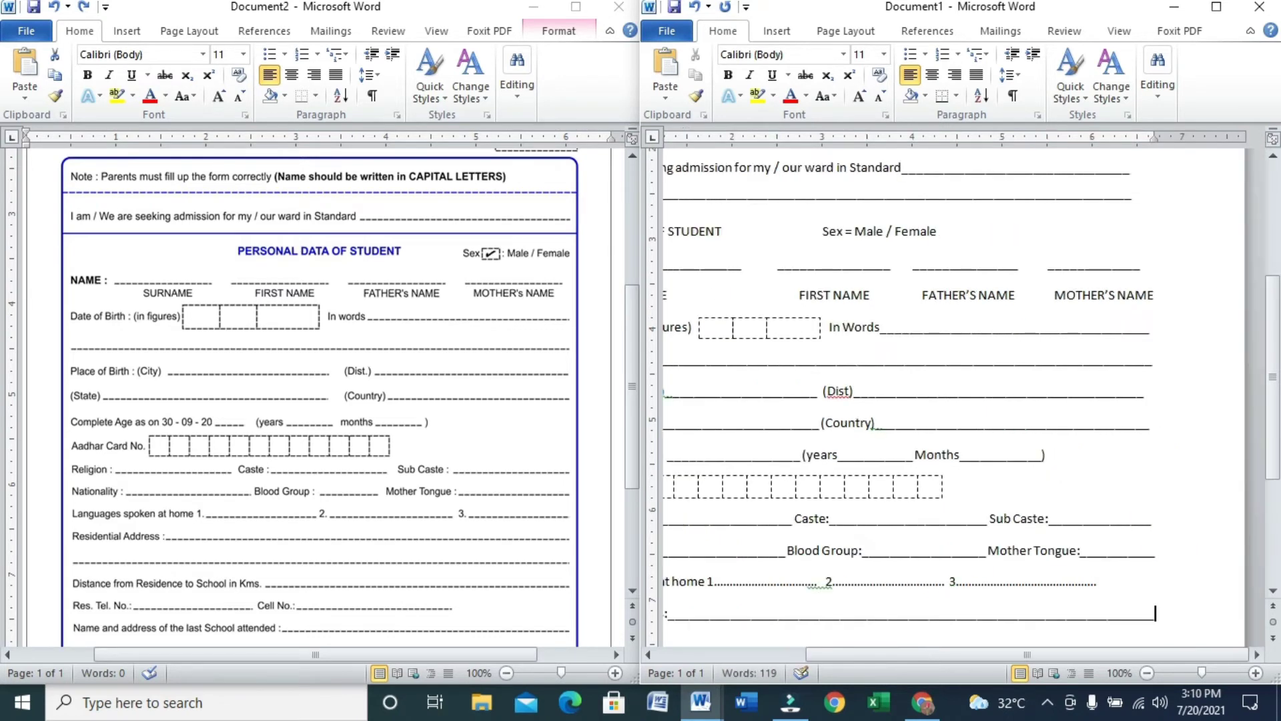
Add a full-width underscore line below Residential Address for the rest of the address, and start a new line under it.
key("Return")
type("__")
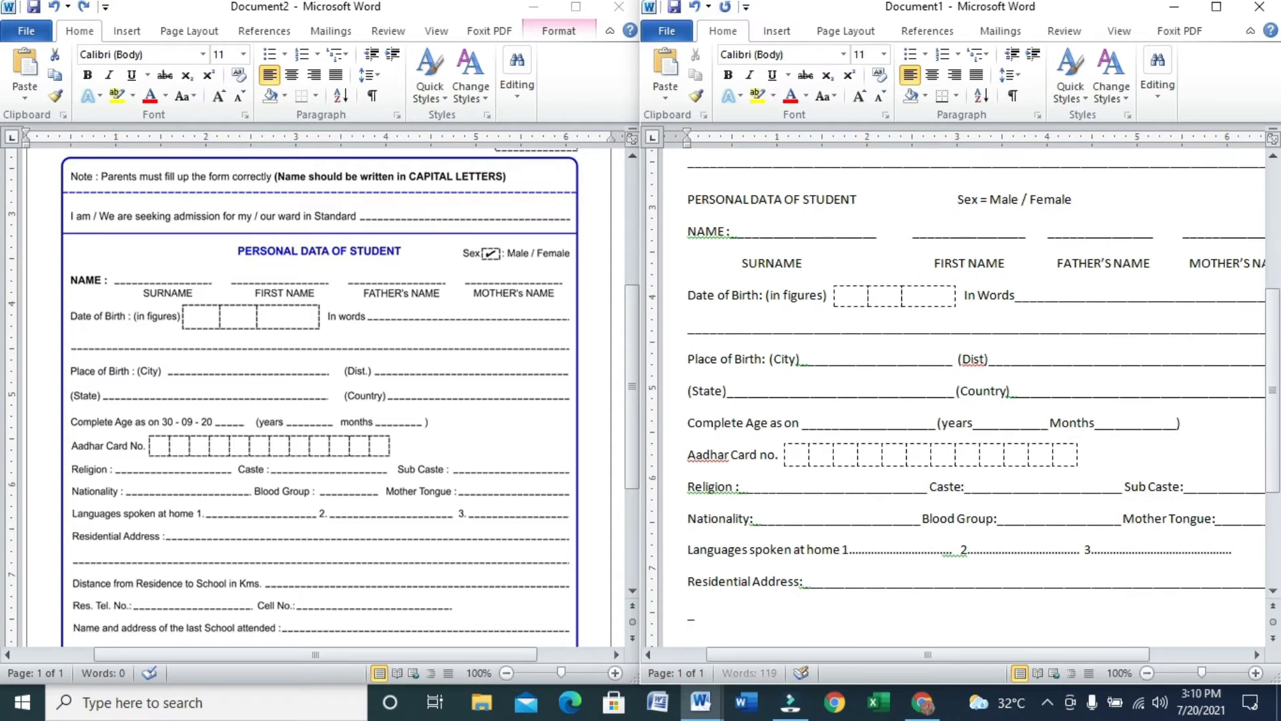
type("_______________________________________________________________________")
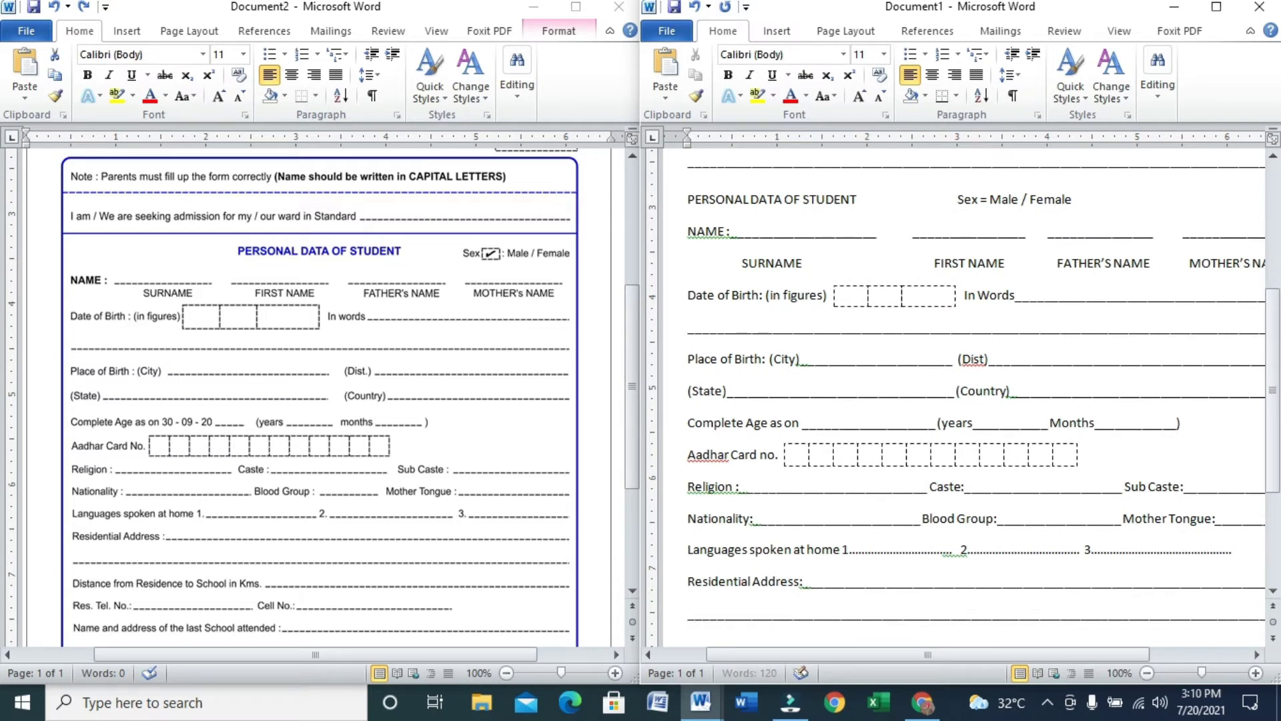
type("_______")
key("Return")
key("BackSpace")
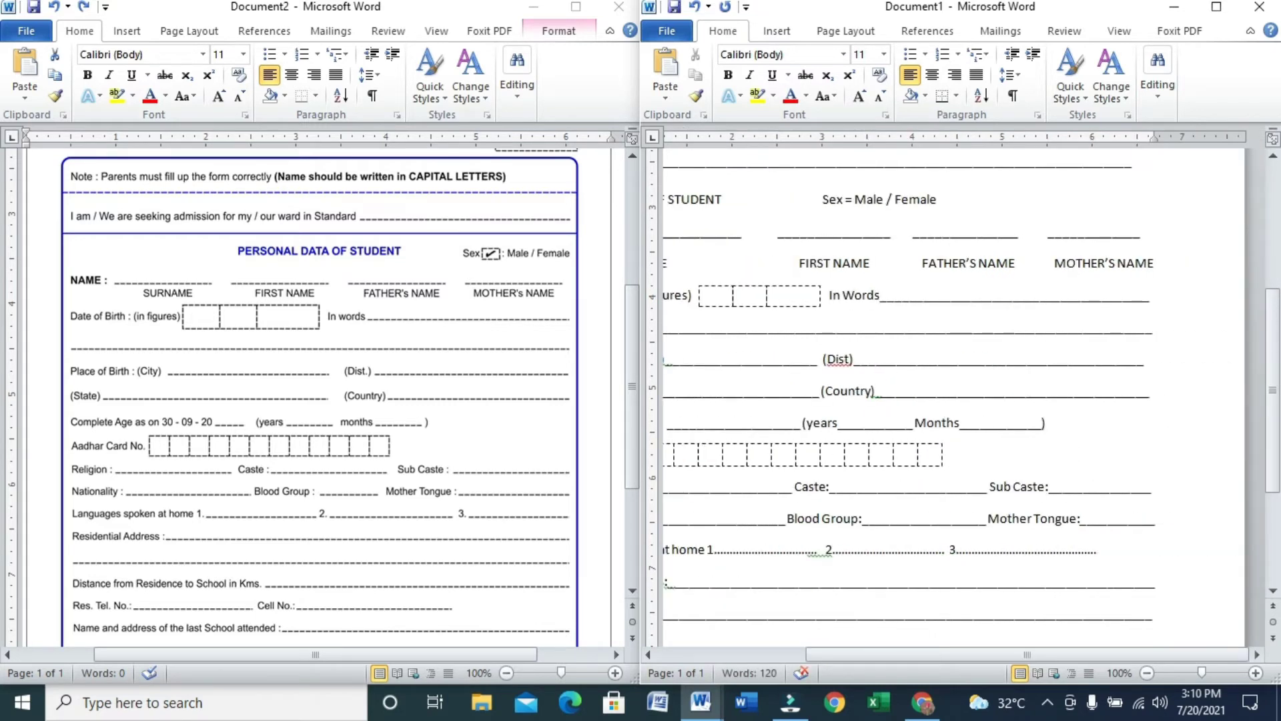
key("Return")
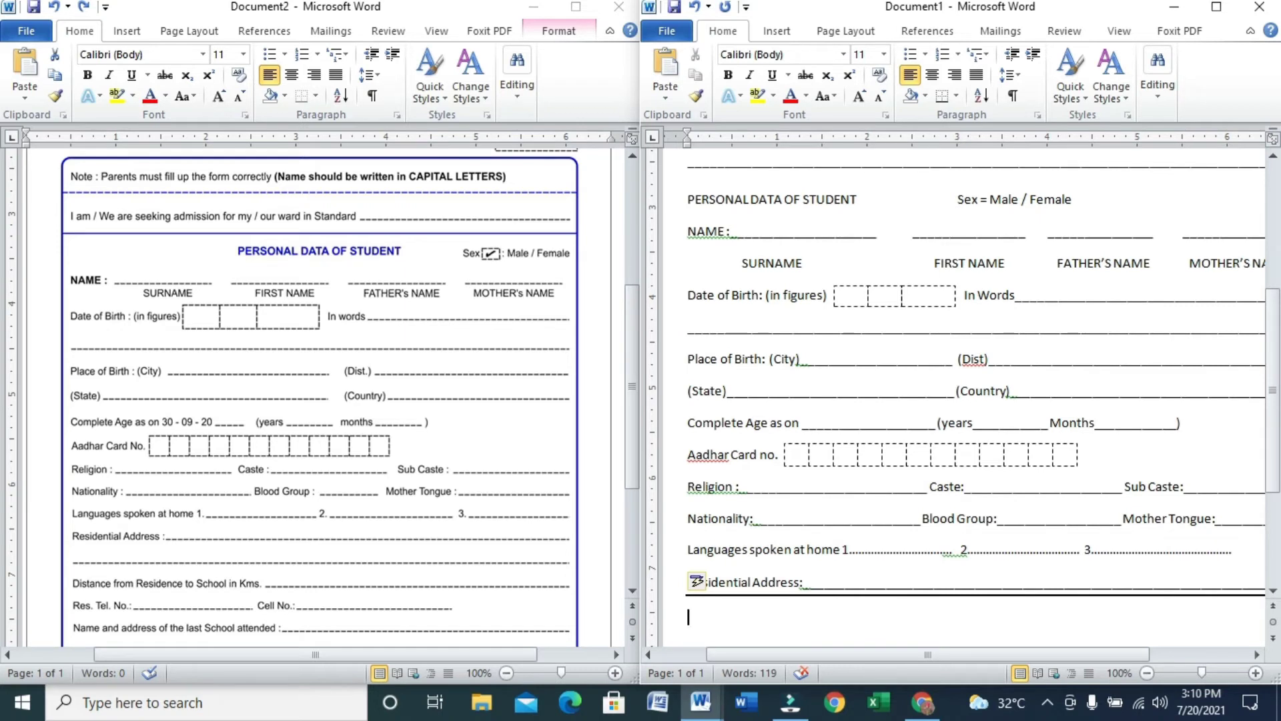
Undo the automatic border below Residential Address, restoring the underscore line, and add the line "Distance from Residence to School in Kms" with an underscore blank.
key("ctrl+z")
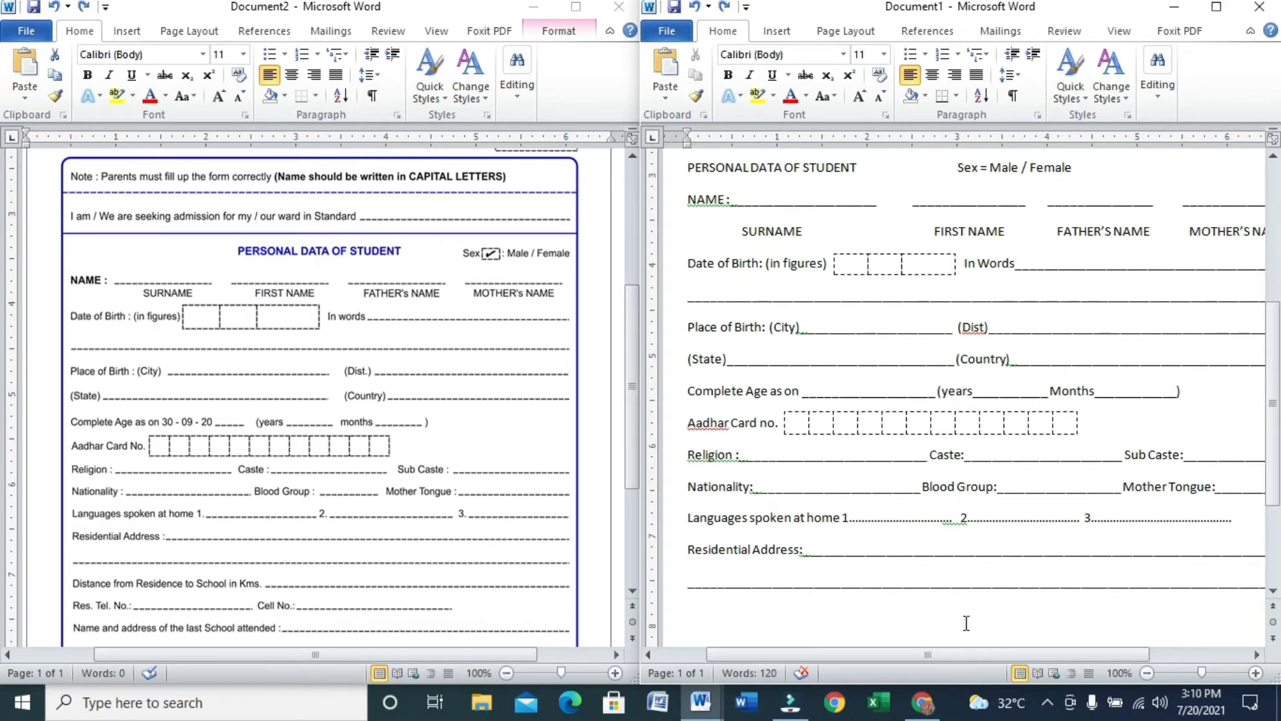
type("Distance")
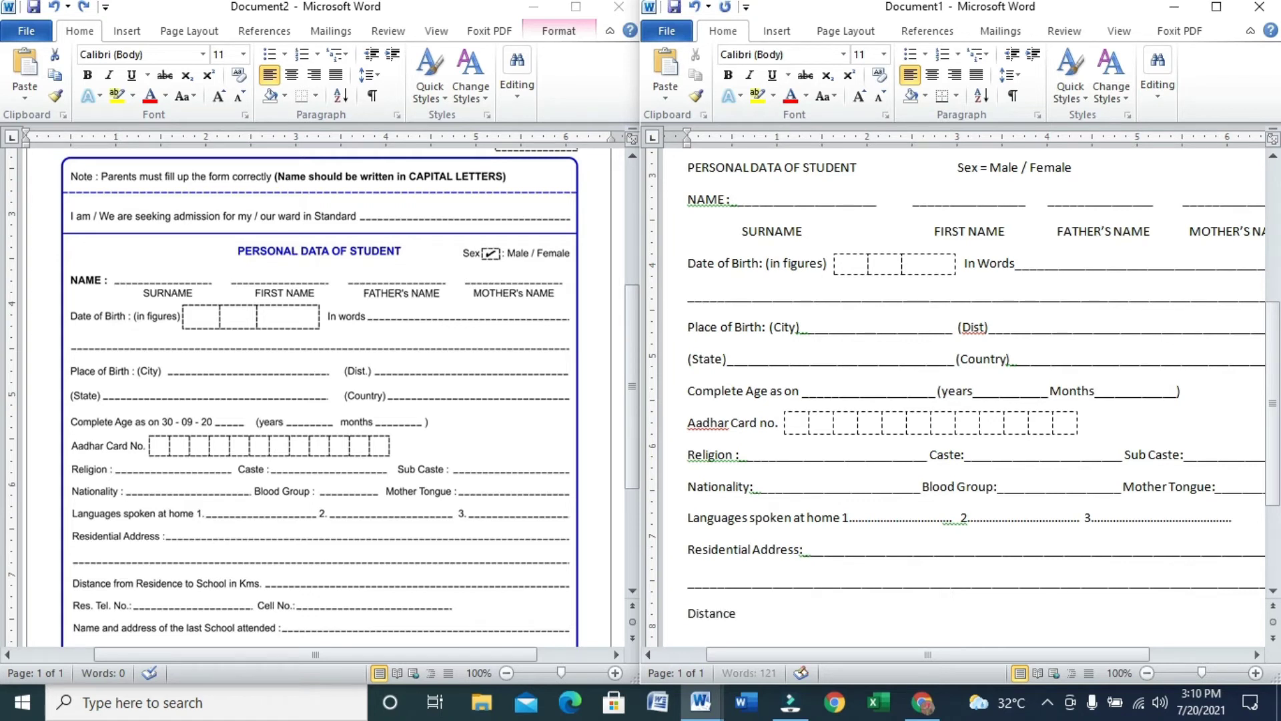
type(" from Residence to")
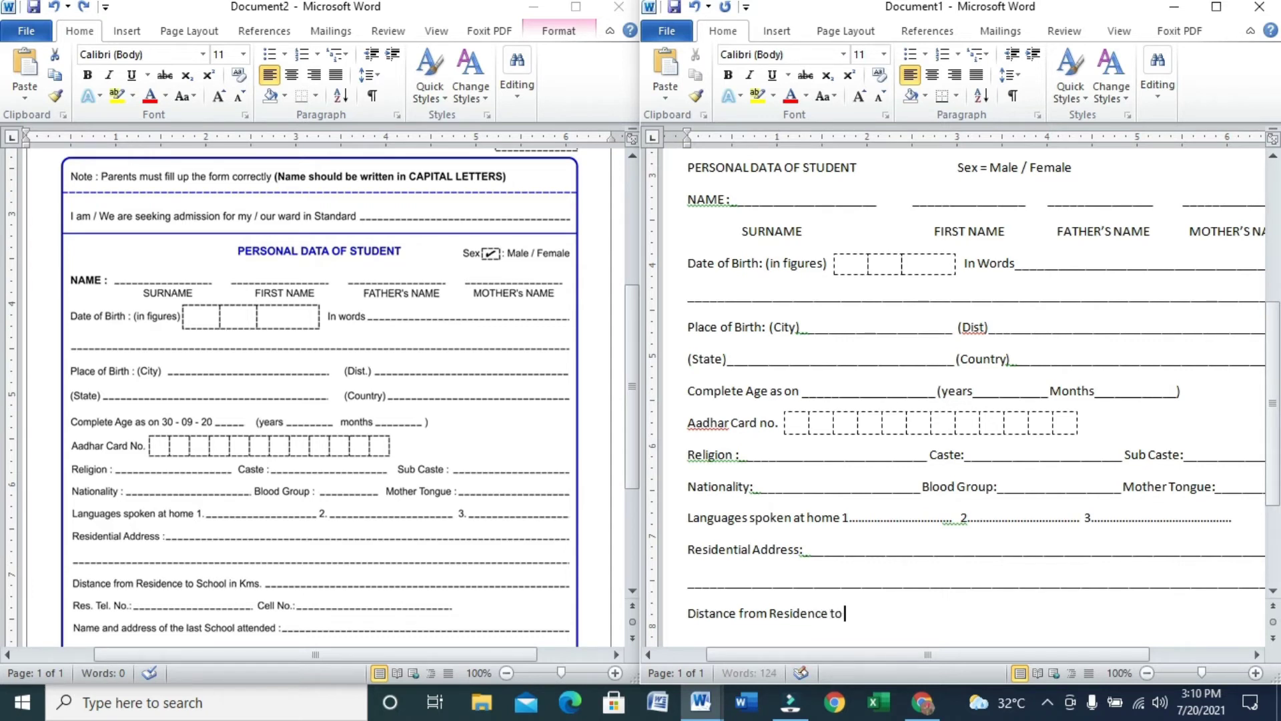
type(" Csh")
key("BackSpace")
key("BackSpace")
key("BackSpace")
key("BackSpace")
type("S")
key("BackSpace")
type("School in Kms__________________________________")
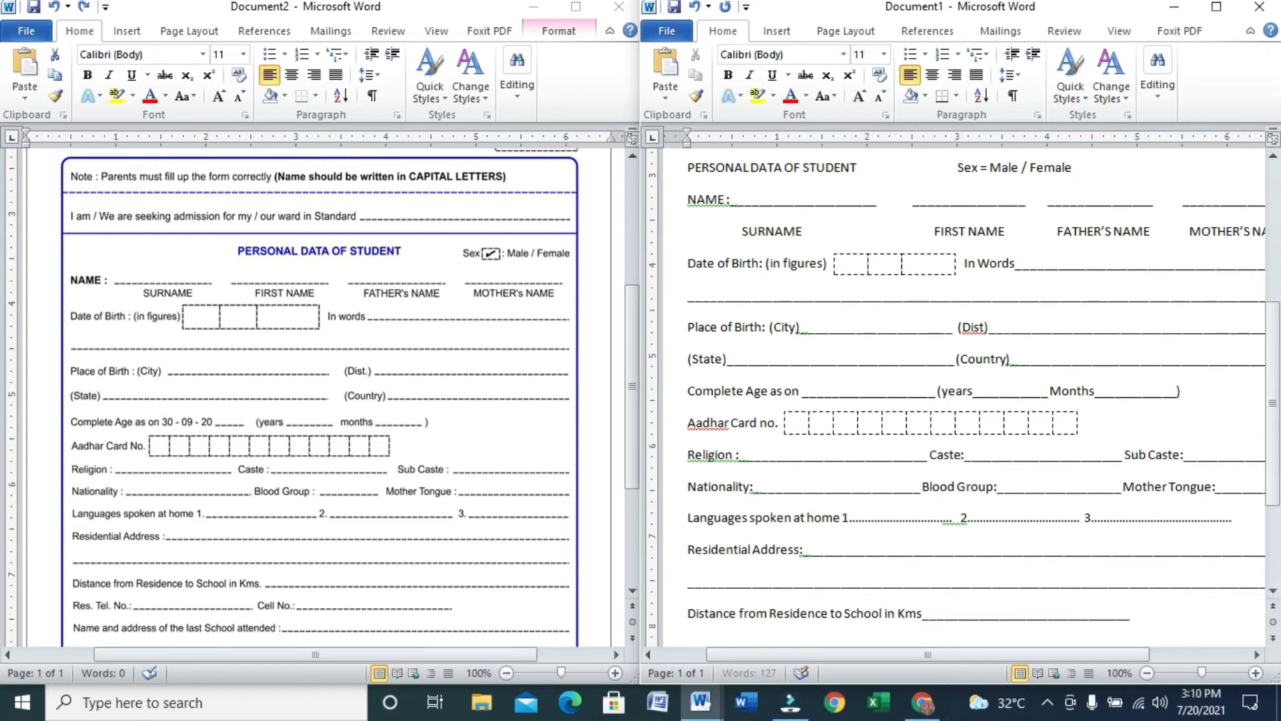
type("_________________")
key("Return")
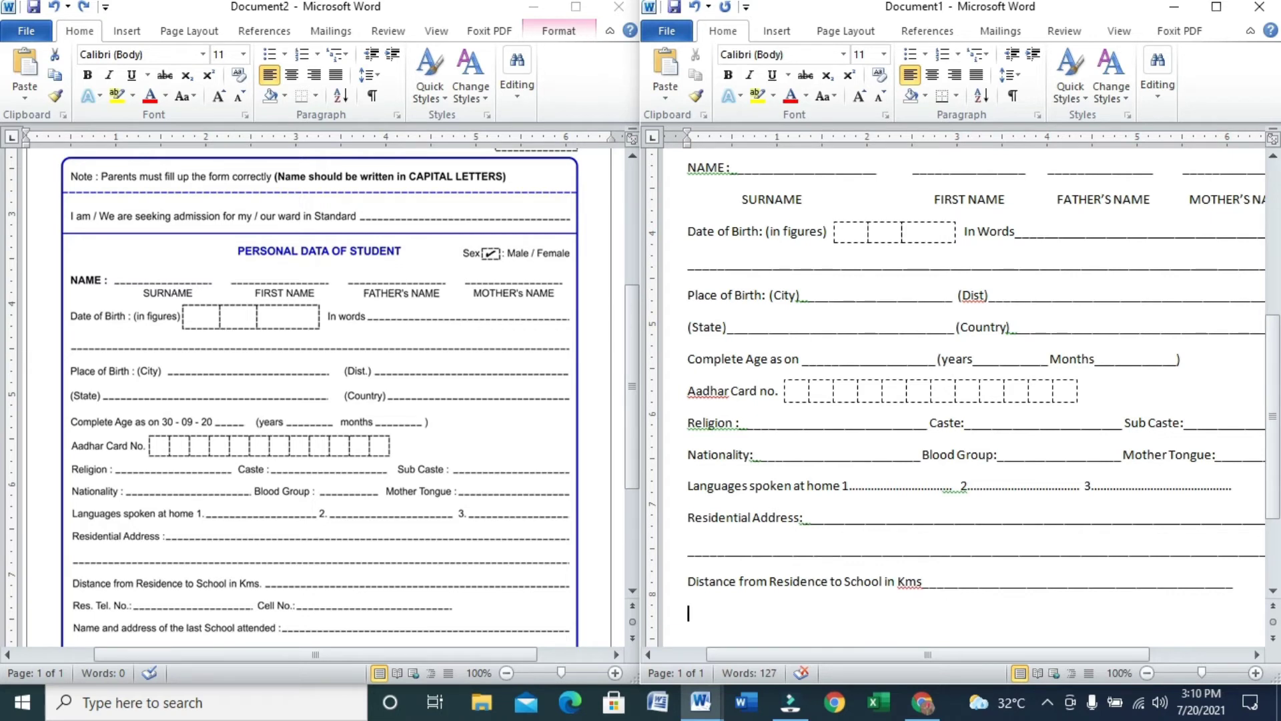
Add a line with the labels "Res. Tel. No" and "Cell No:", each followed by an underscore blank.
type("Res. Tel. No")
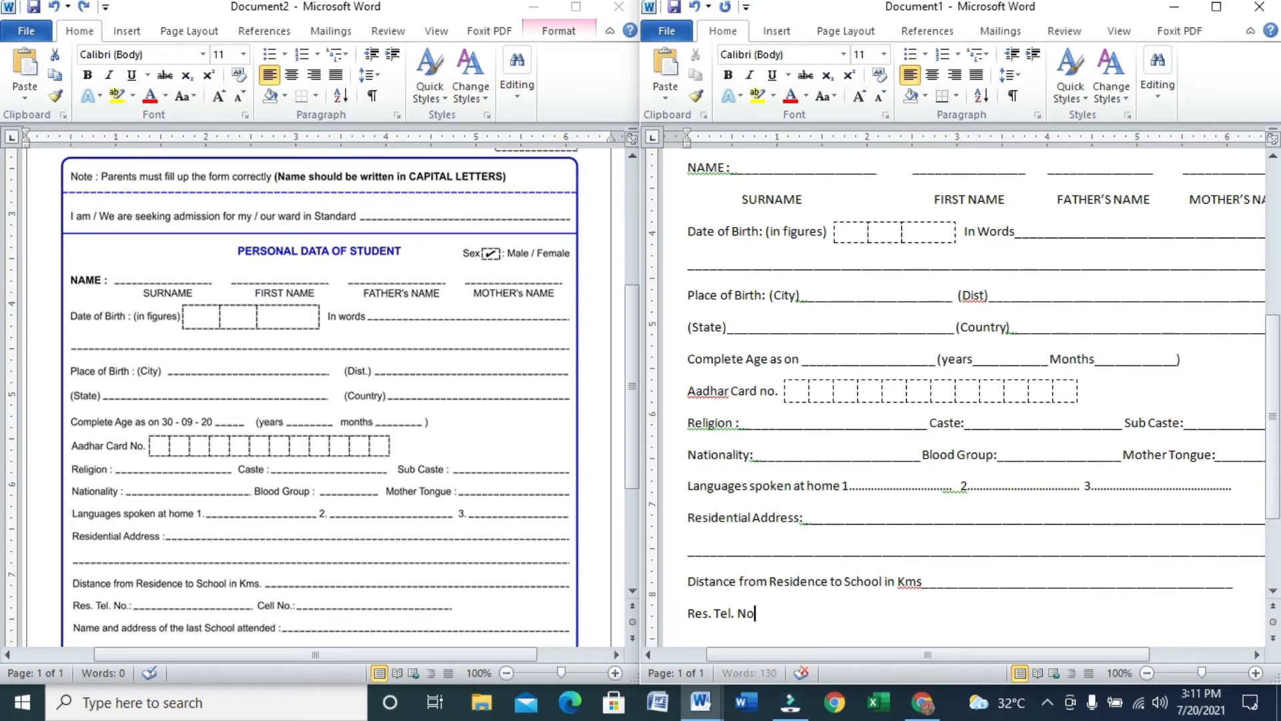
type("___________________________________________ CellNo:___")
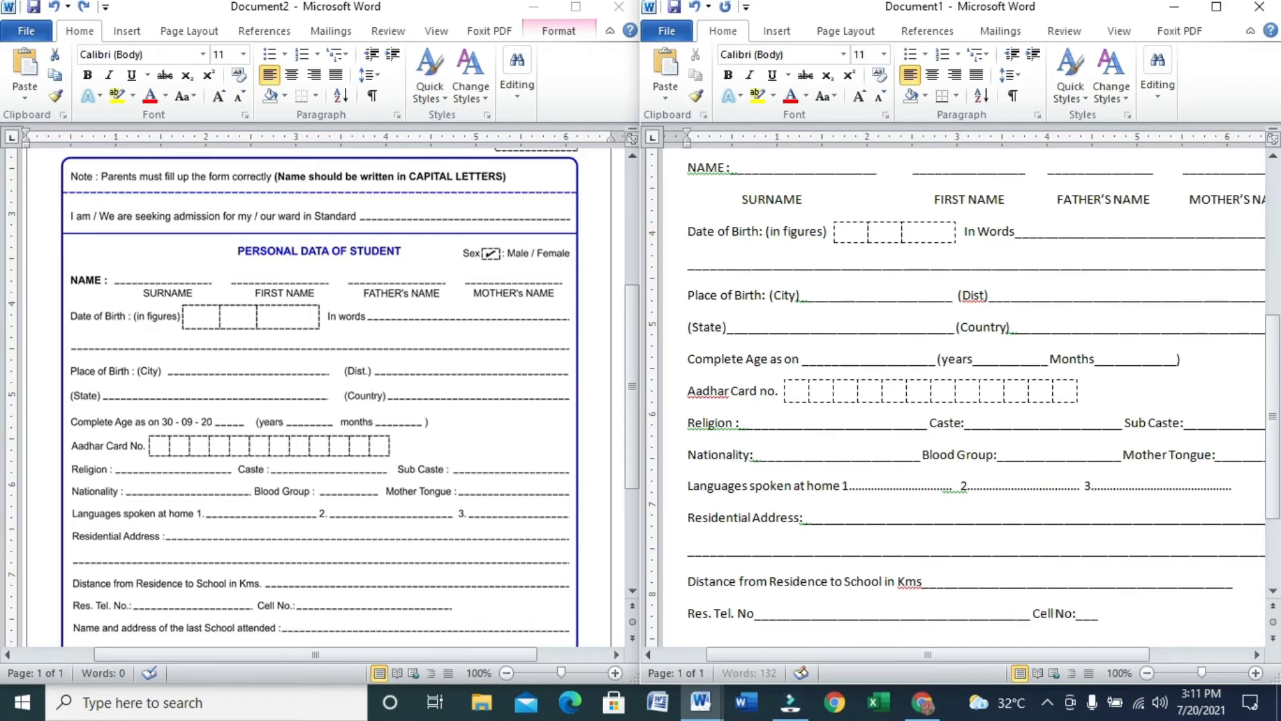
type("______________________________")
type("_")
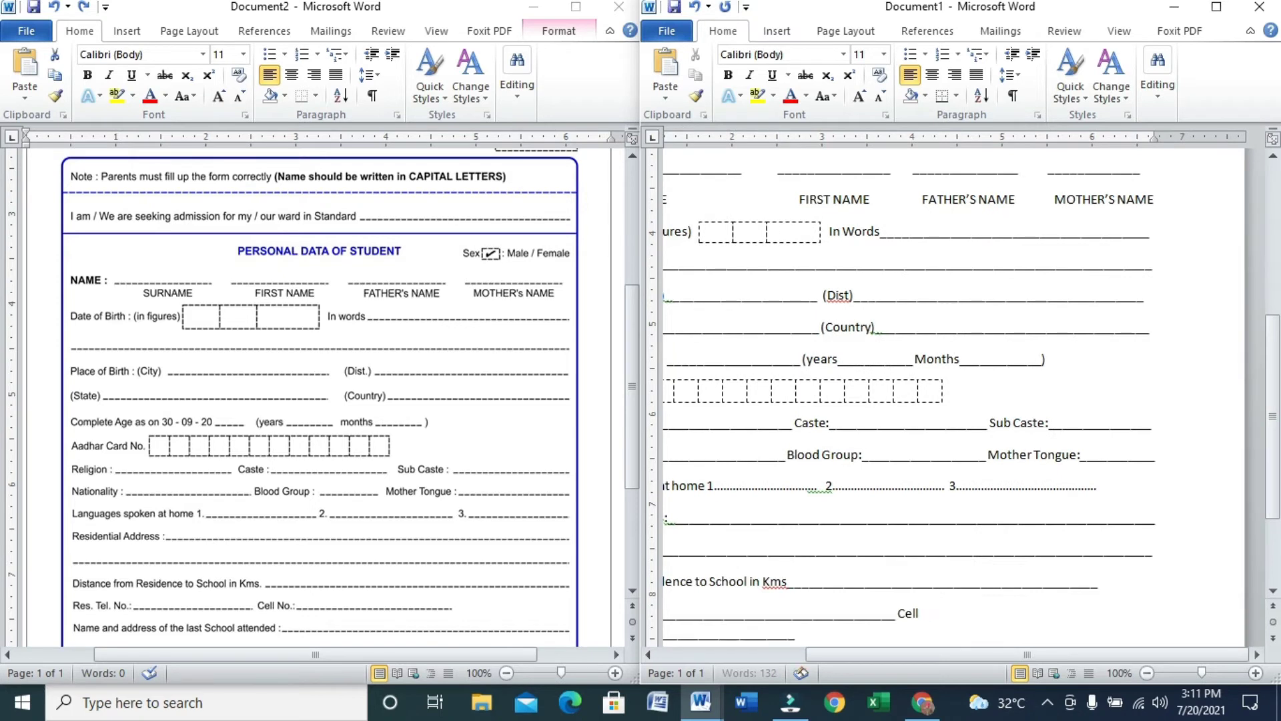
key("BackSpace")
key("Return")
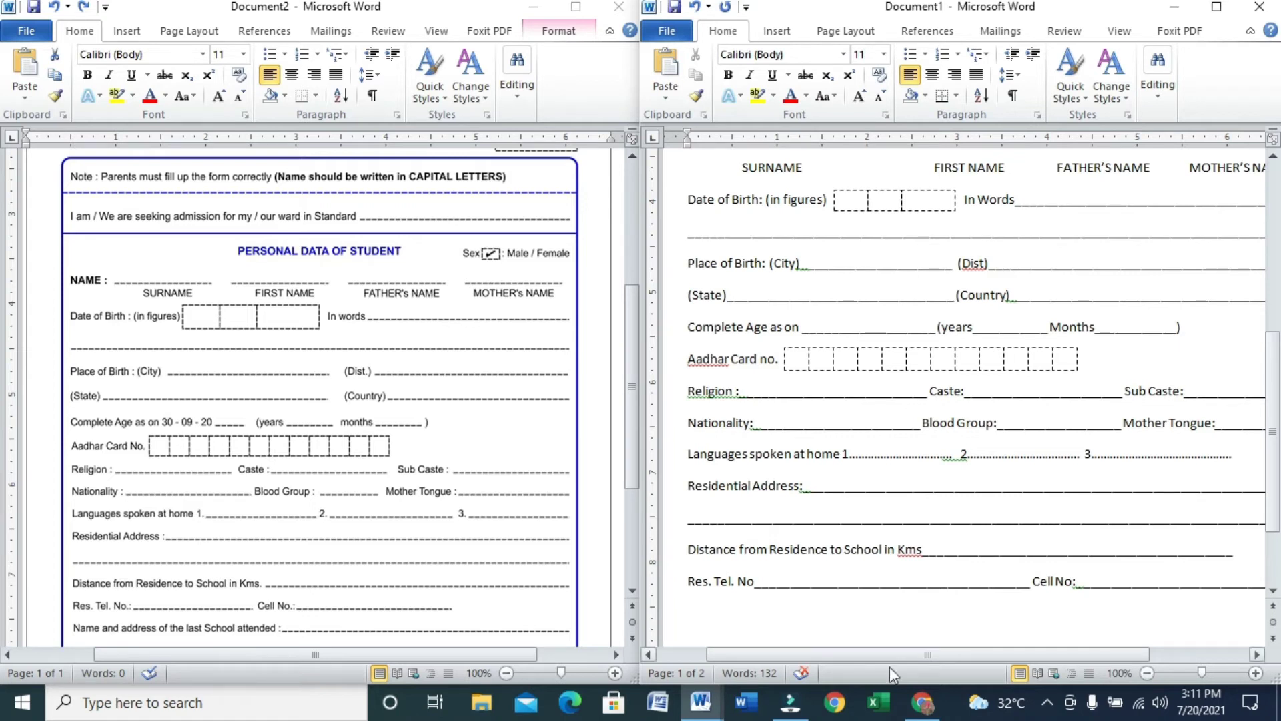
Add the line "Name and address of the last School attended:" with an underscore blank, following the reference form, and start a new line.
left_click(632, 590)
left_click(632, 591)
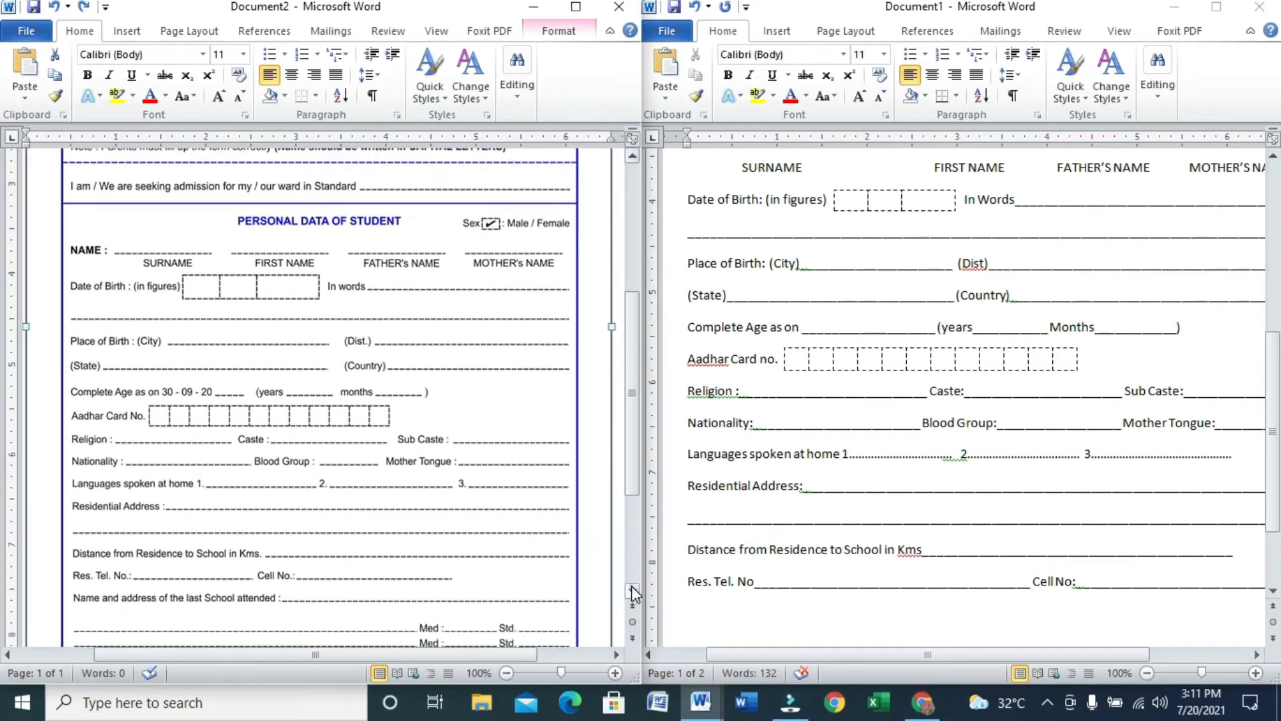
left_click(632, 591)
left_click(632, 591)
left_click(632, 591)
left_click(632, 590)
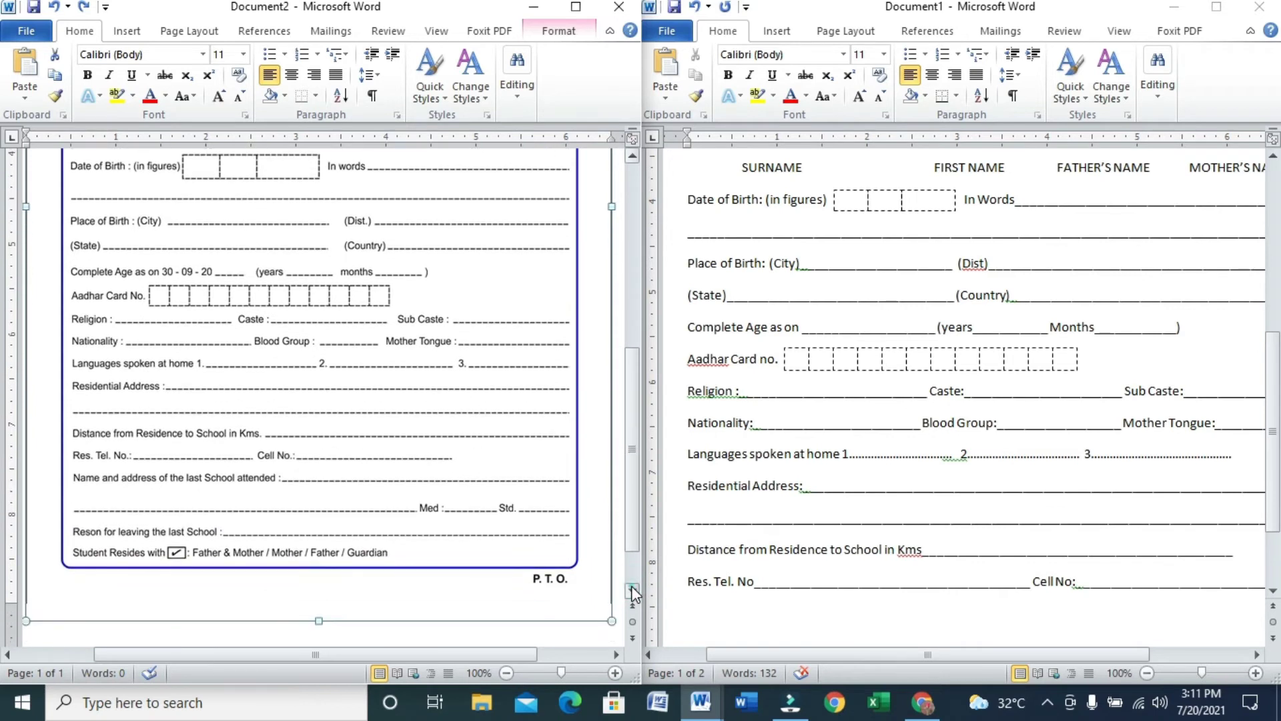
left_click(801, 623)
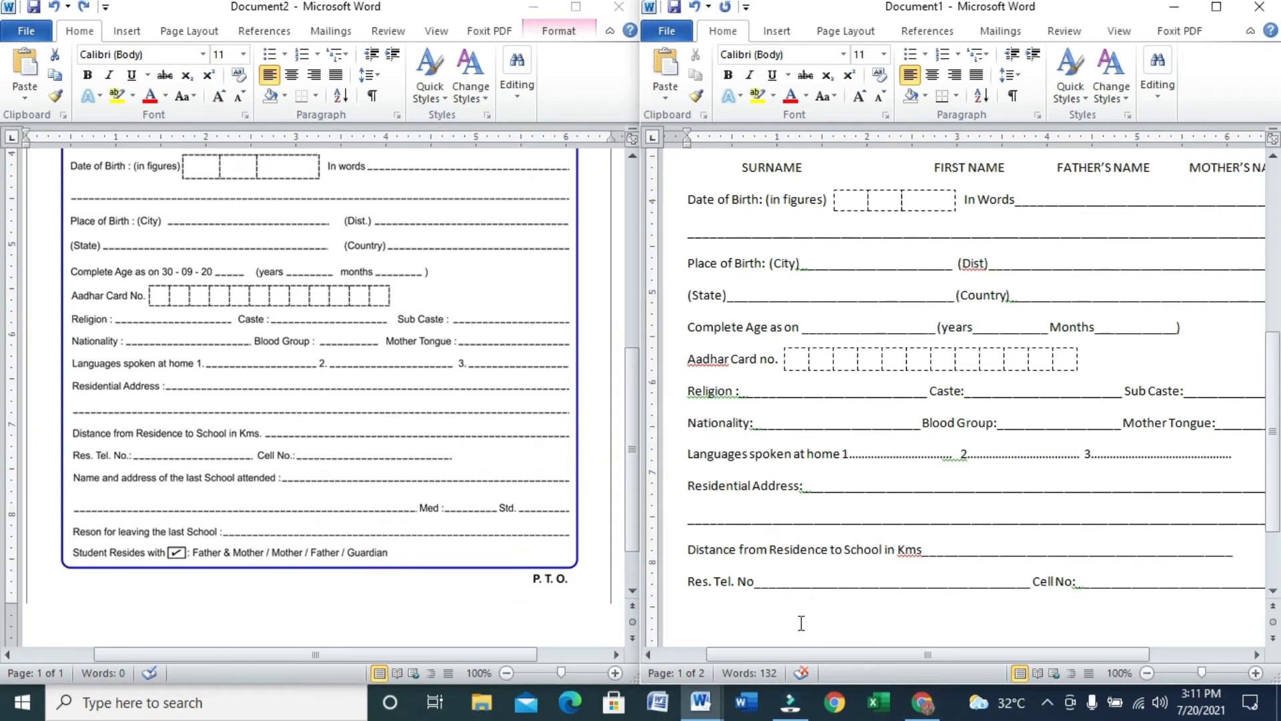
type("Name ")
type("and")
type(" add")
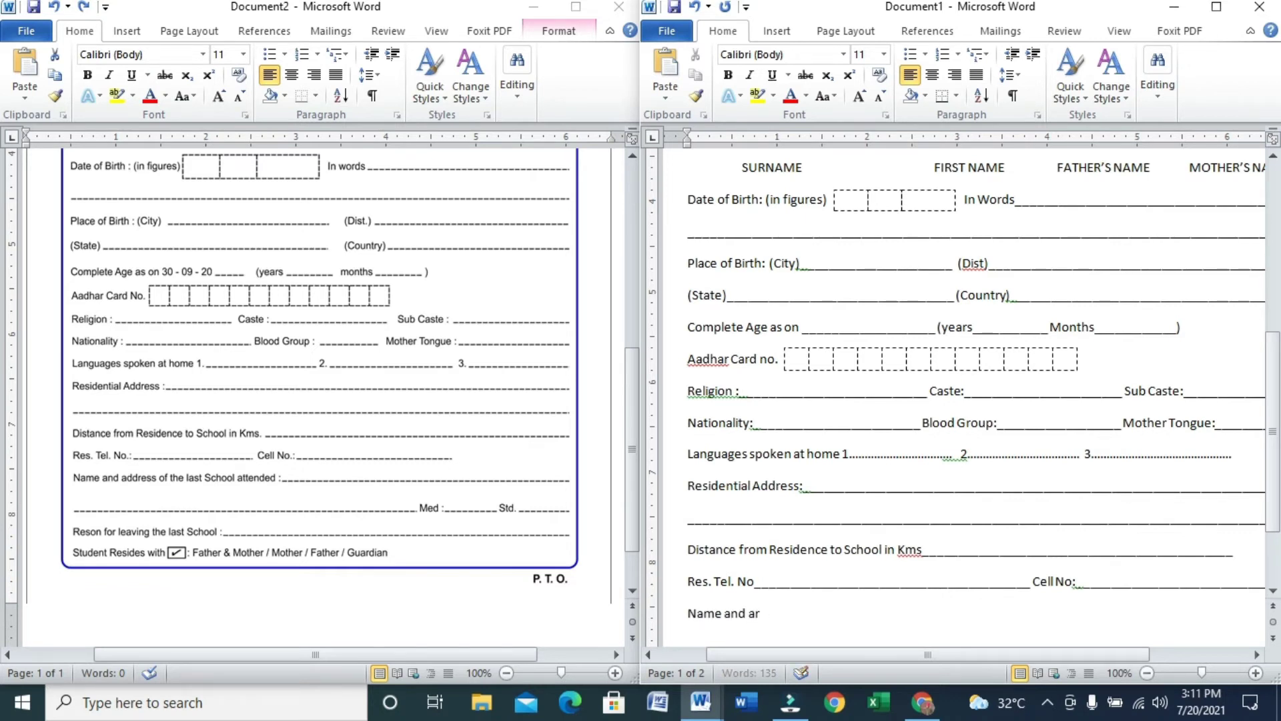
type("ress of the ")
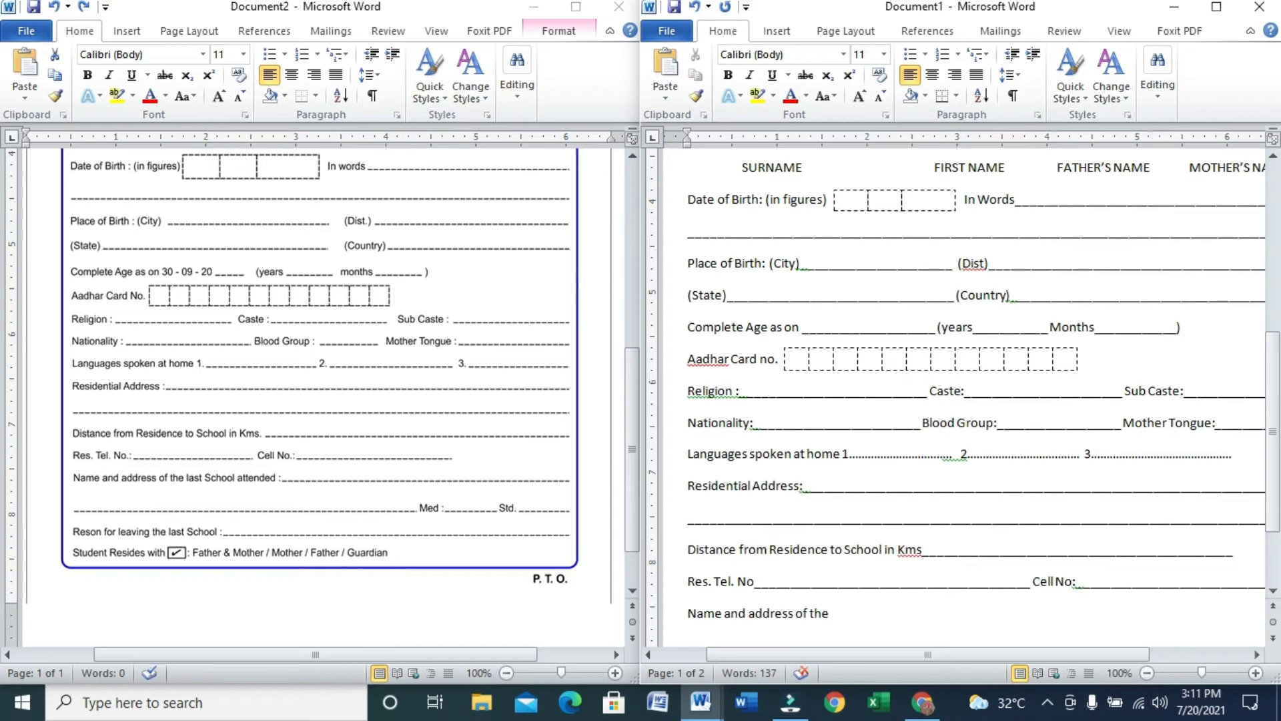
type("last School attended")
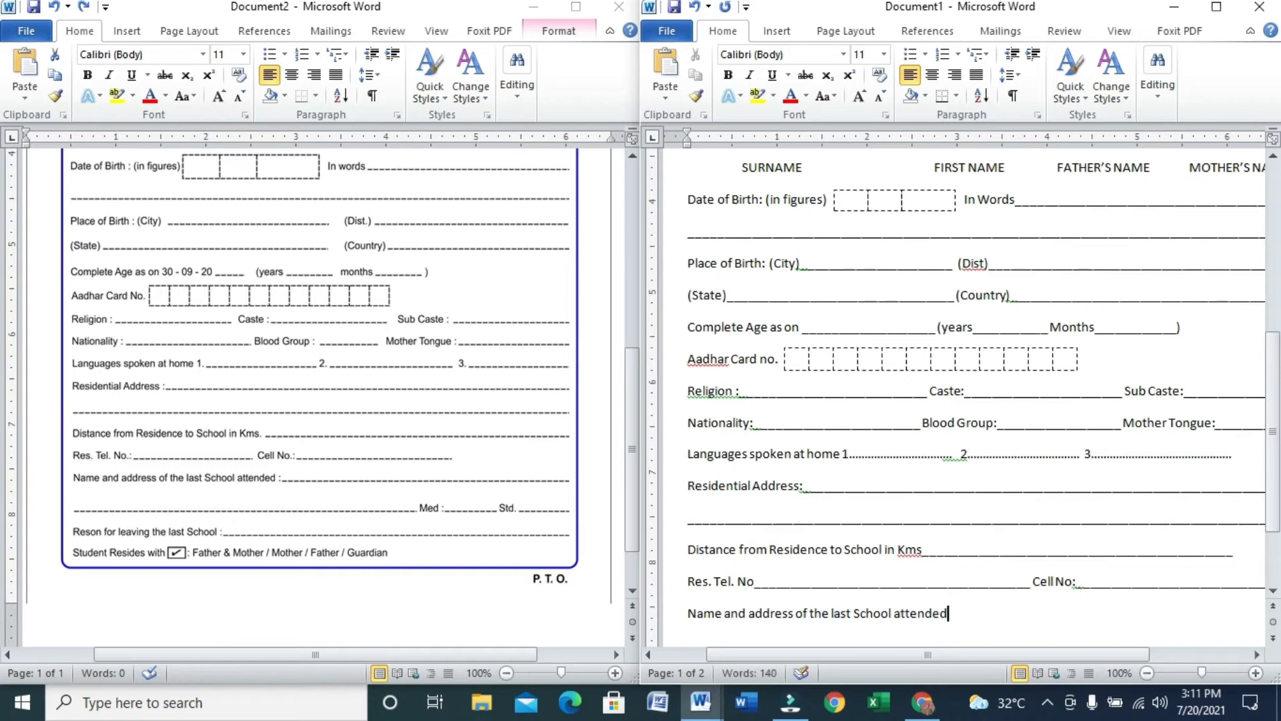
type(":__________________________________________")
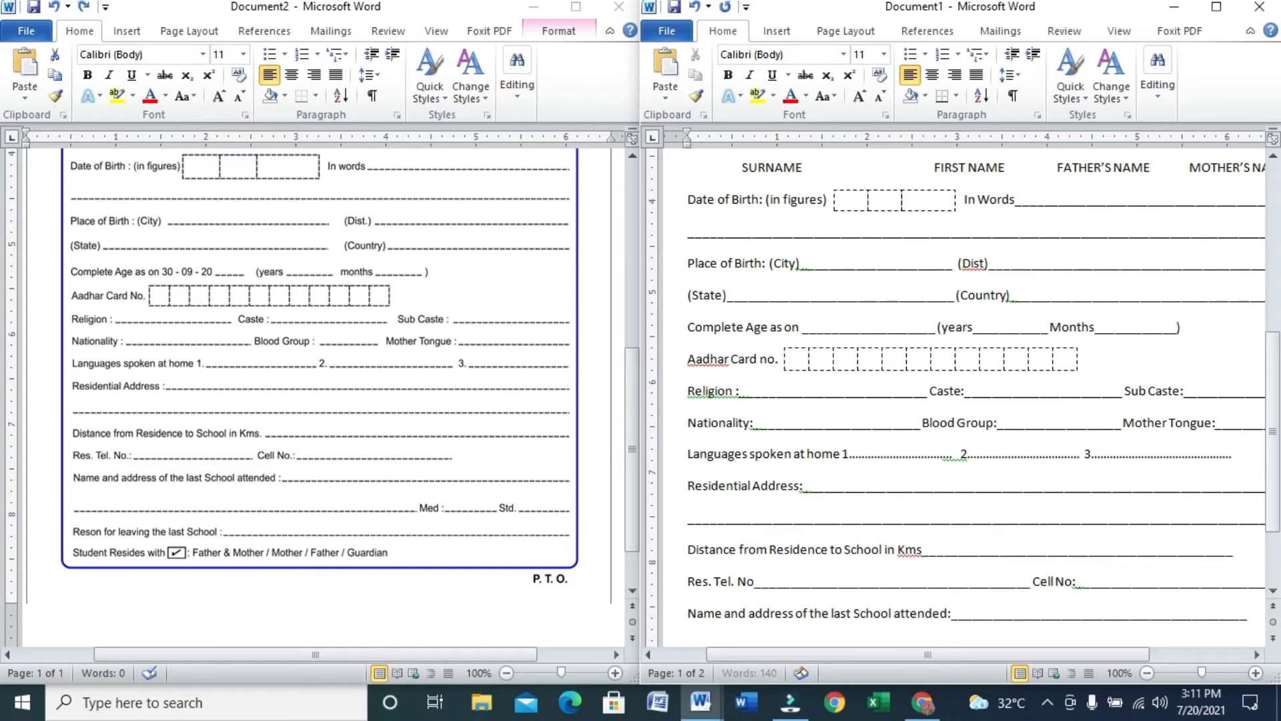
type("_______")
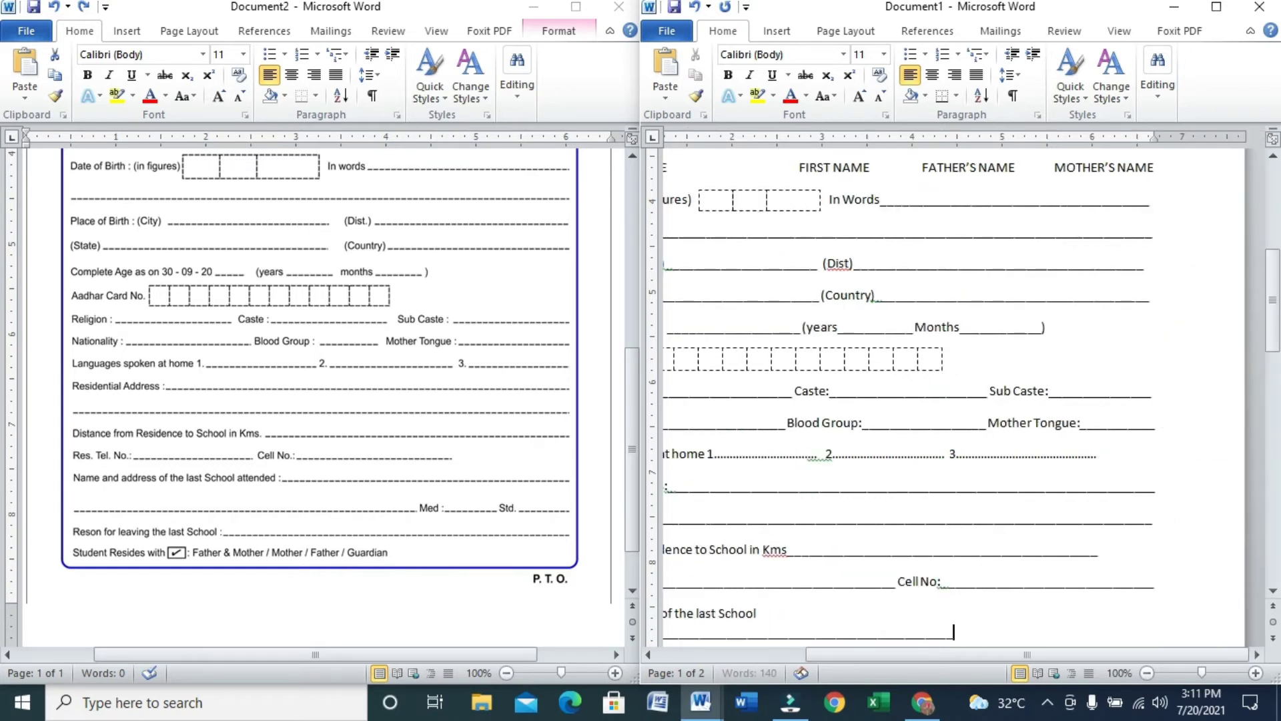
left_click(688, 613)
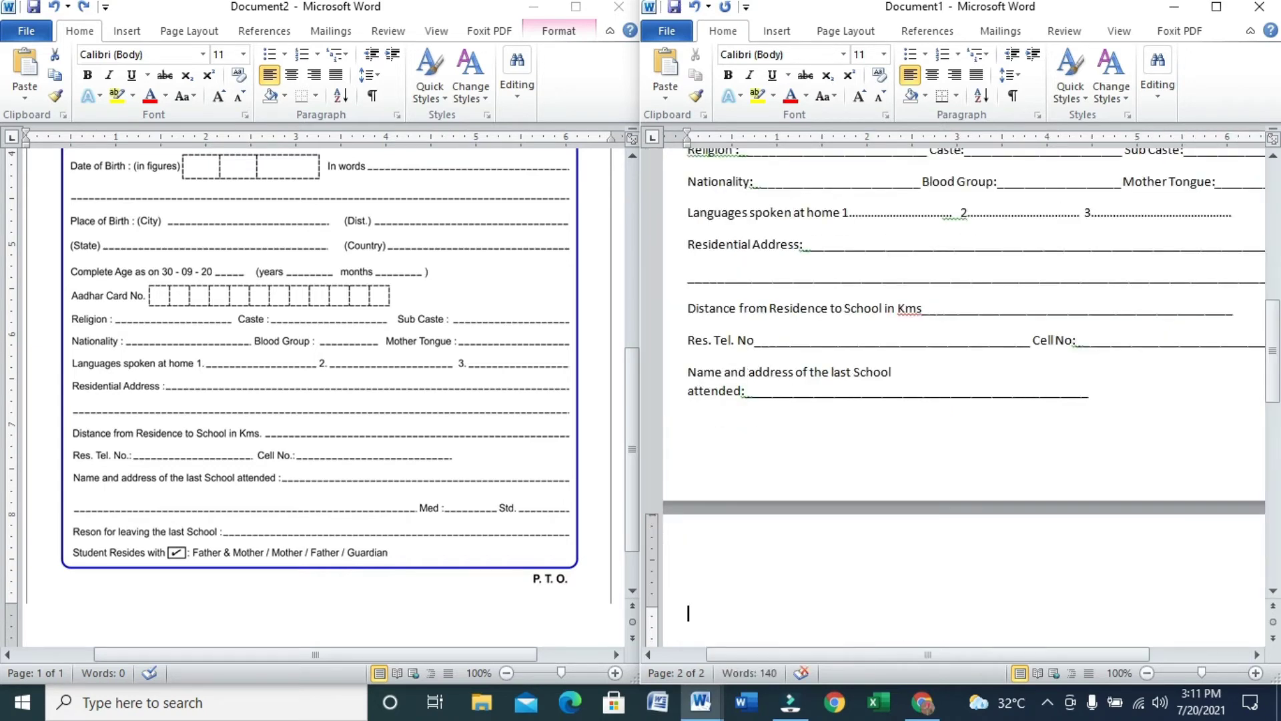
Reduce the bottom and top page margins of the form document.
left_click(810, 461)
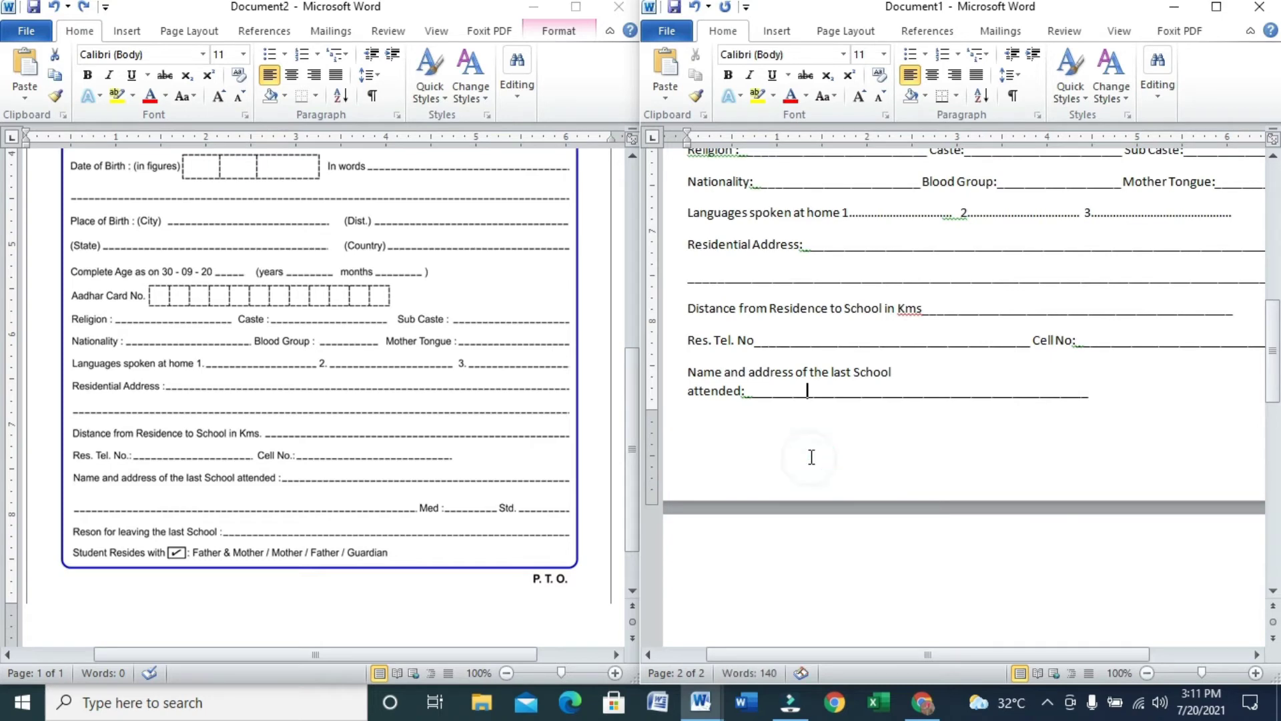
left_click_drag(652, 409, 652, 461)
left_click_drag(1275, 358, 1276, 183)
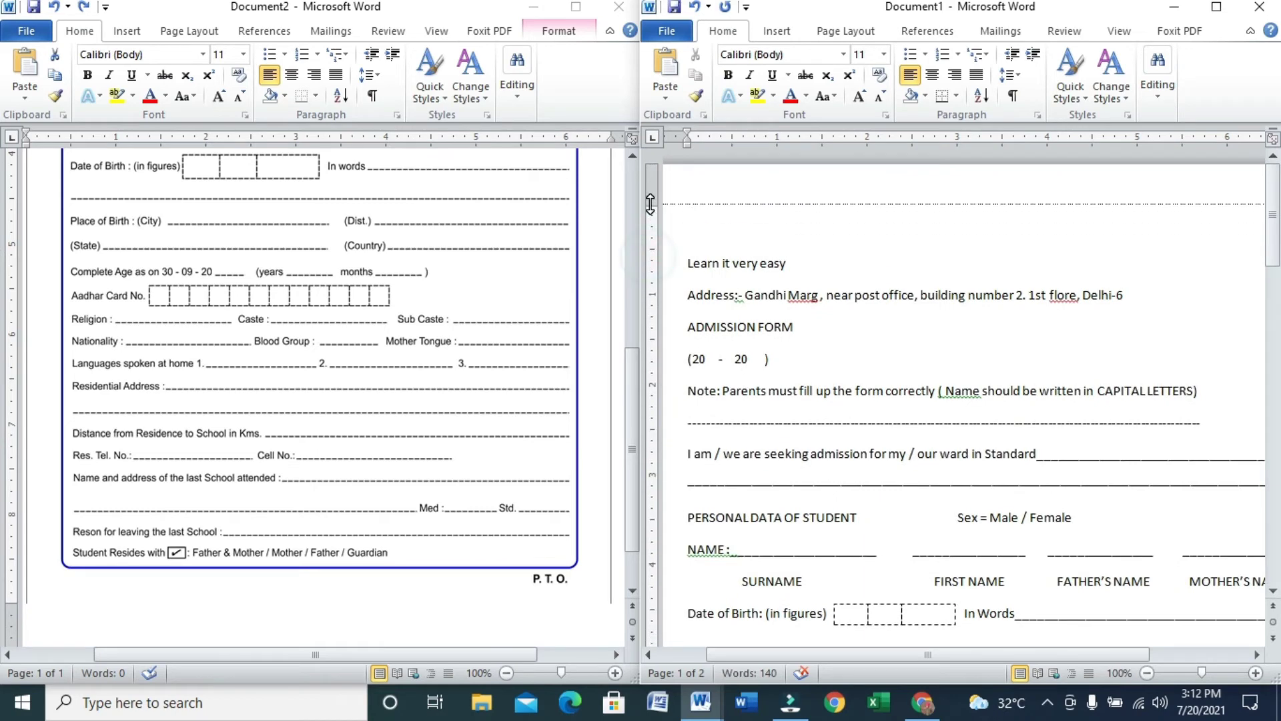
scroll(674, 227, "down", 1)
scroll(968, 401, "down", 10)
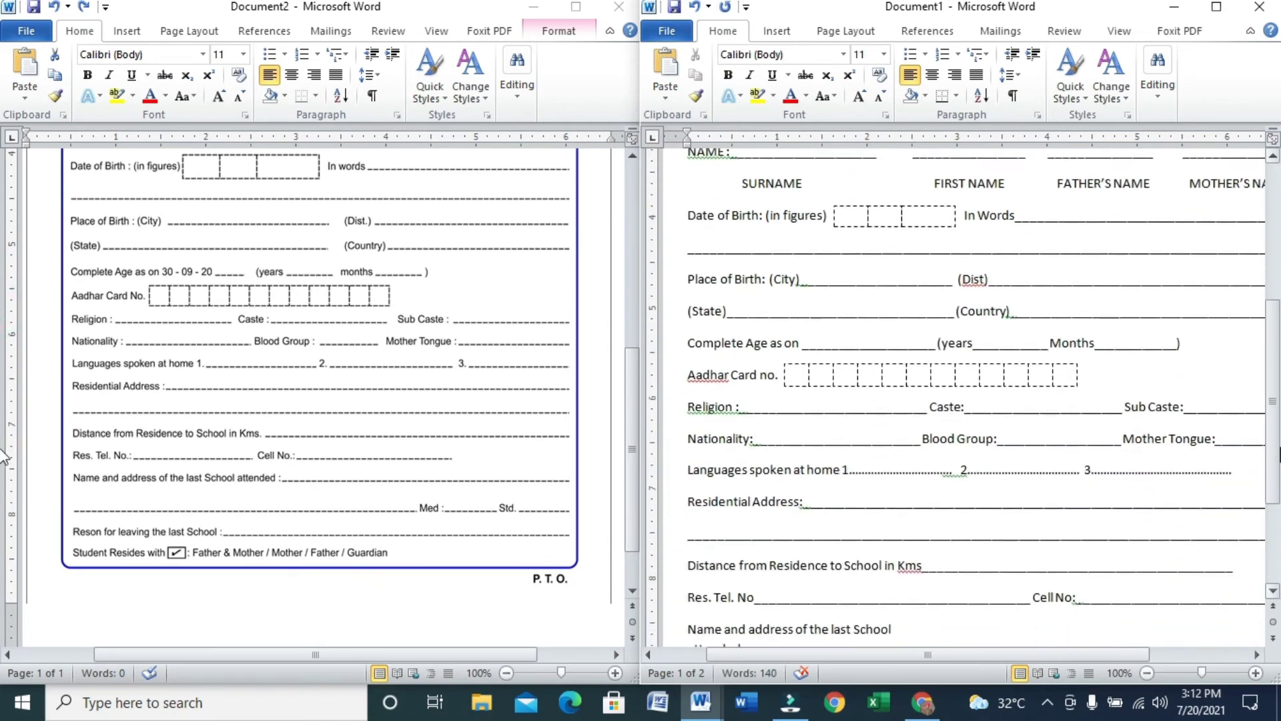
Shorten the blank after "Name and address of the last School attended:" so that label and blank fit on one line.
left_click(1162, 495)
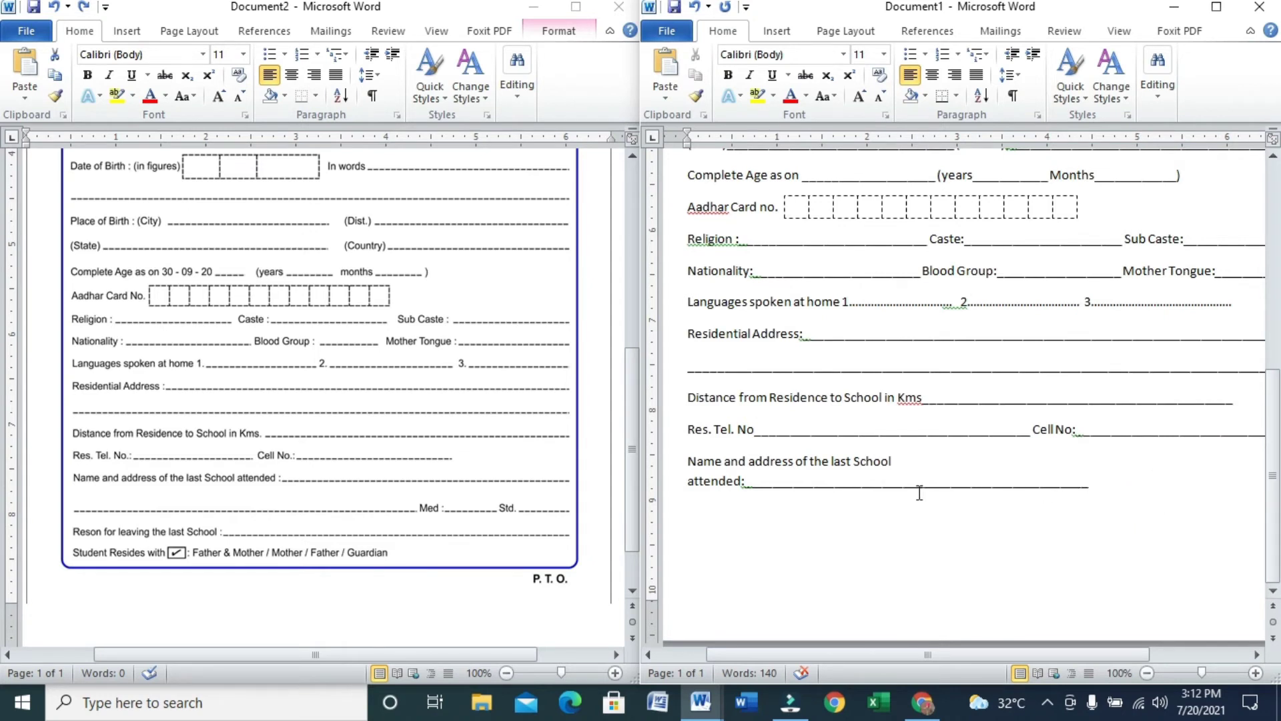
left_click(906, 462)
key("Delete")
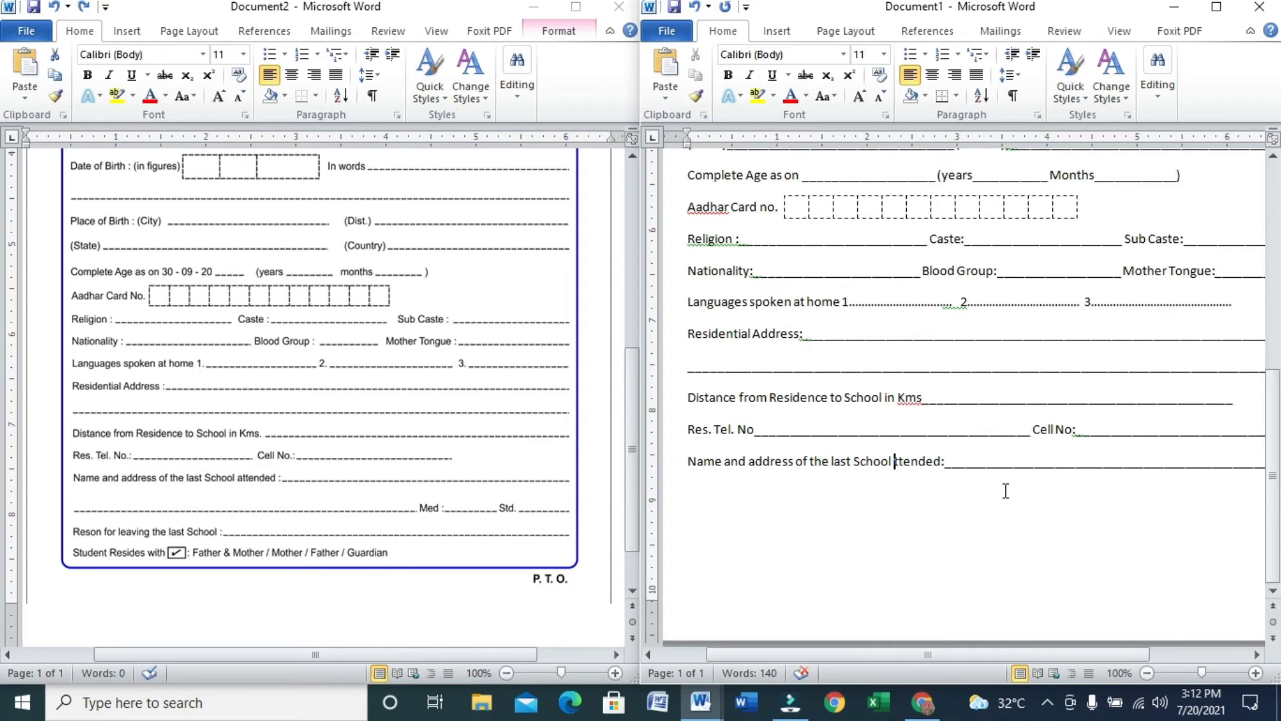
key("Return")
type("a")
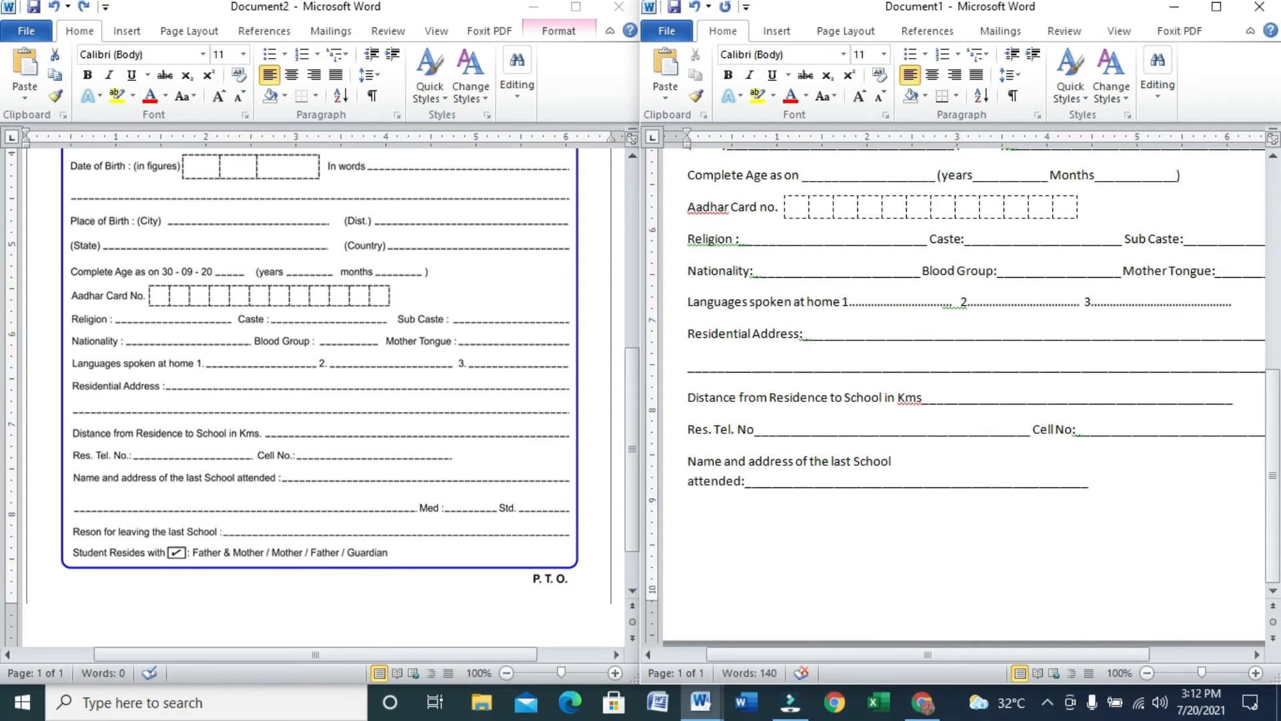
key("BackSpace")
key("BackSpace")
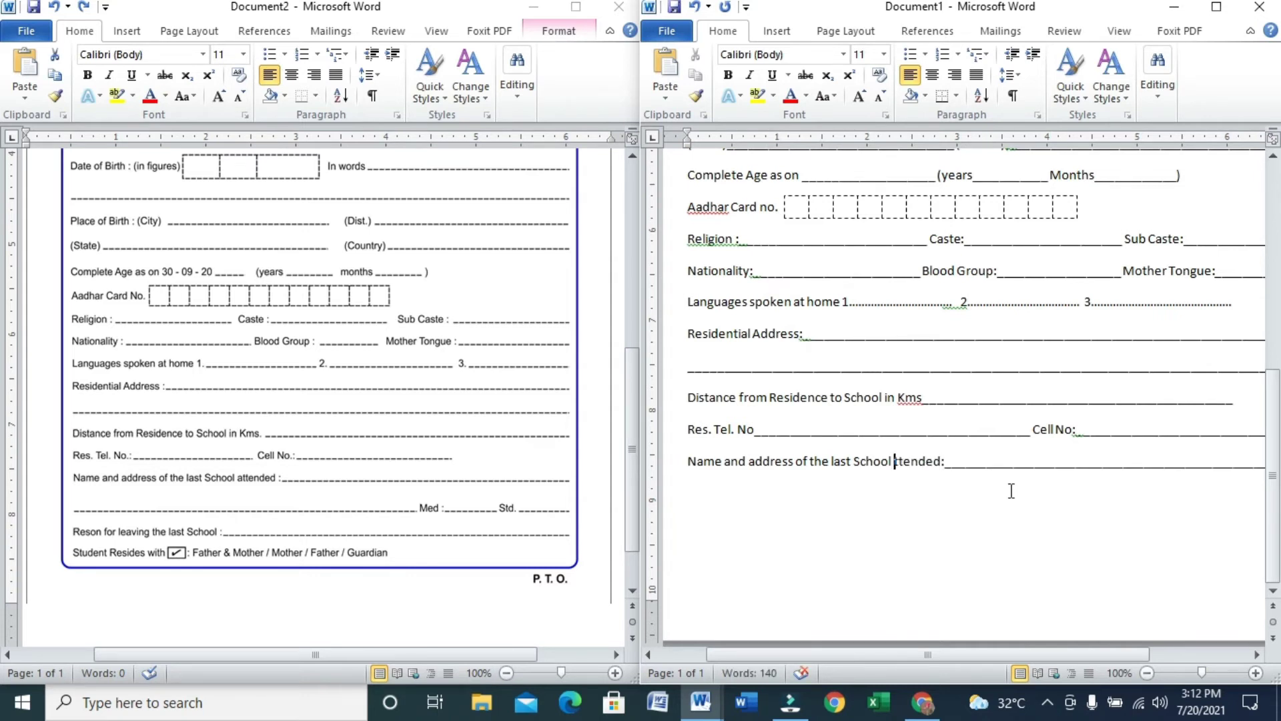
left_click(1099, 472)
left_click(893, 461)
type("a")
Below the last-school line, add an underscore blank followed by the labels "Med:" and "Std.", each with its own blank.
left_click(873, 514)
type("_________")
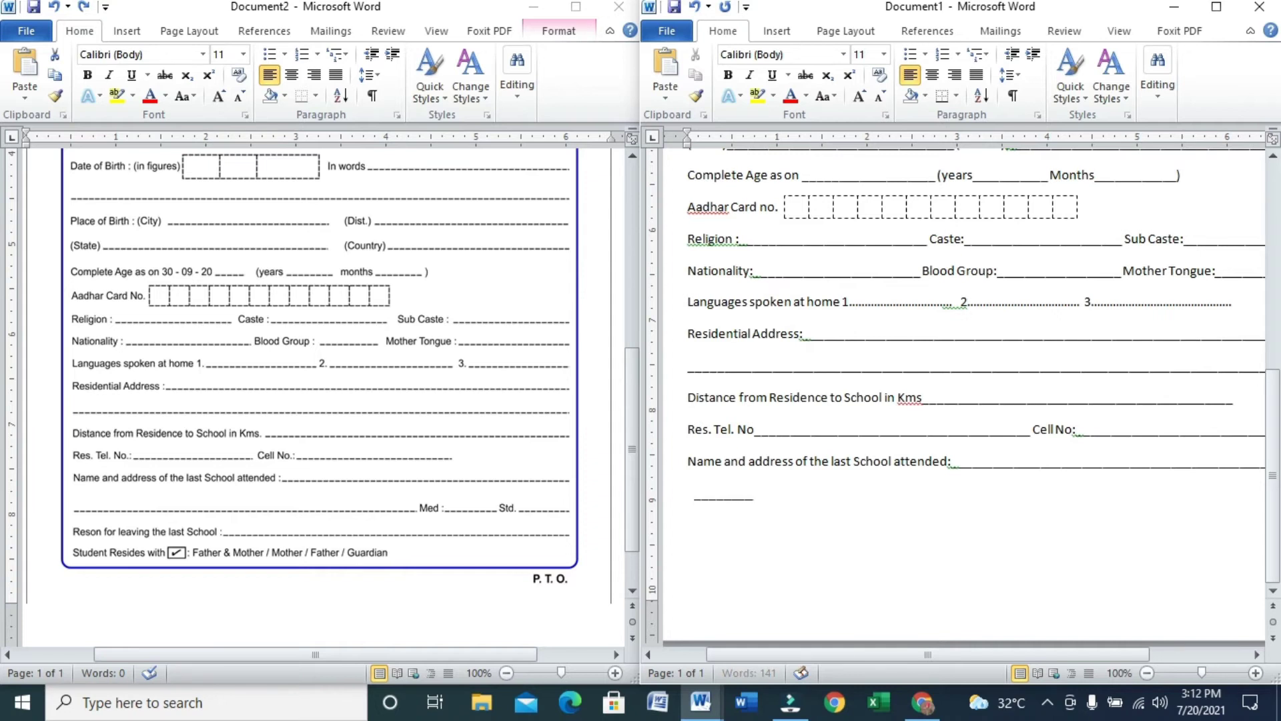
type("__________________Med:")
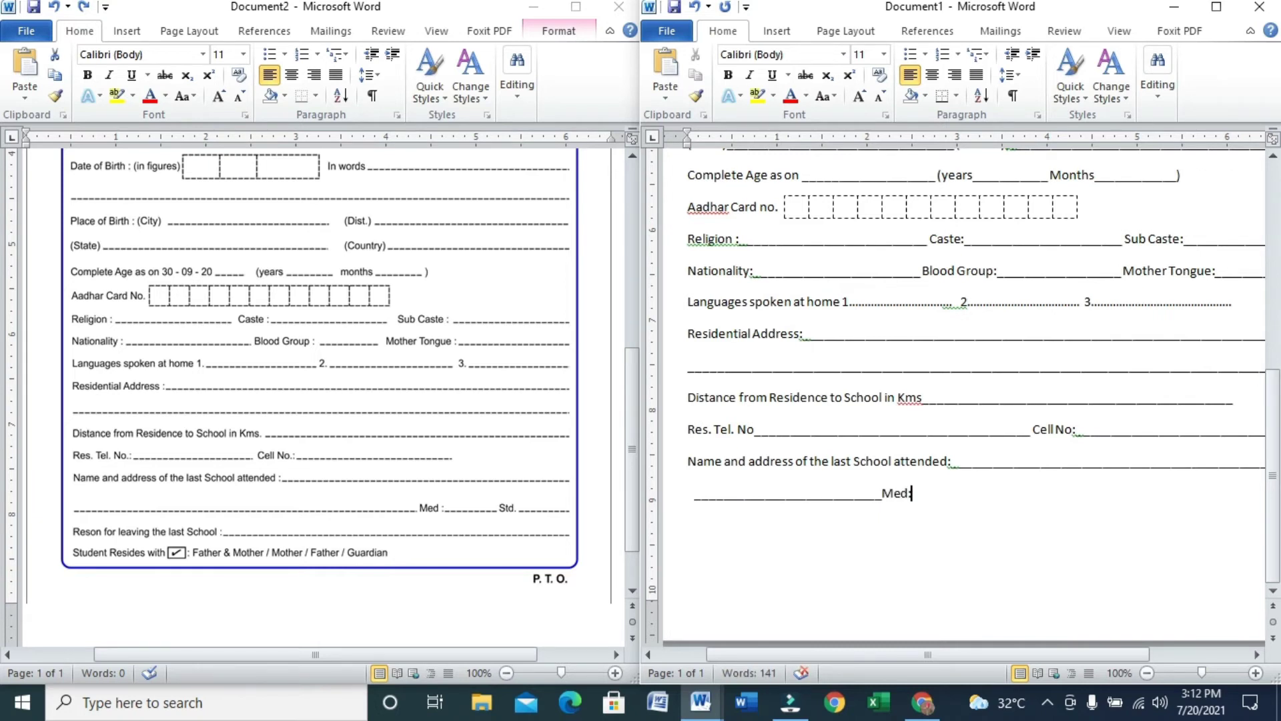
type("___________________Std.__________________________")
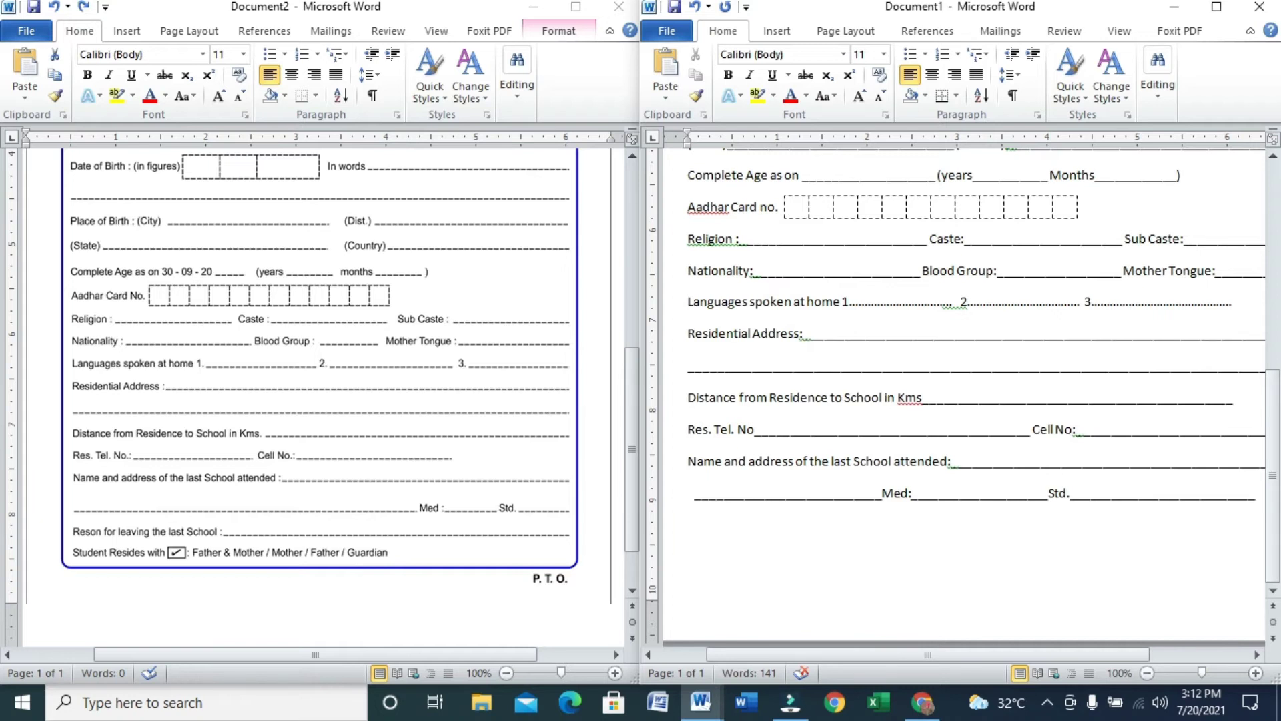
Add the line "Reson for leaving the last School:" with an underscore blank across the page.
key("Return")
type("Reson")
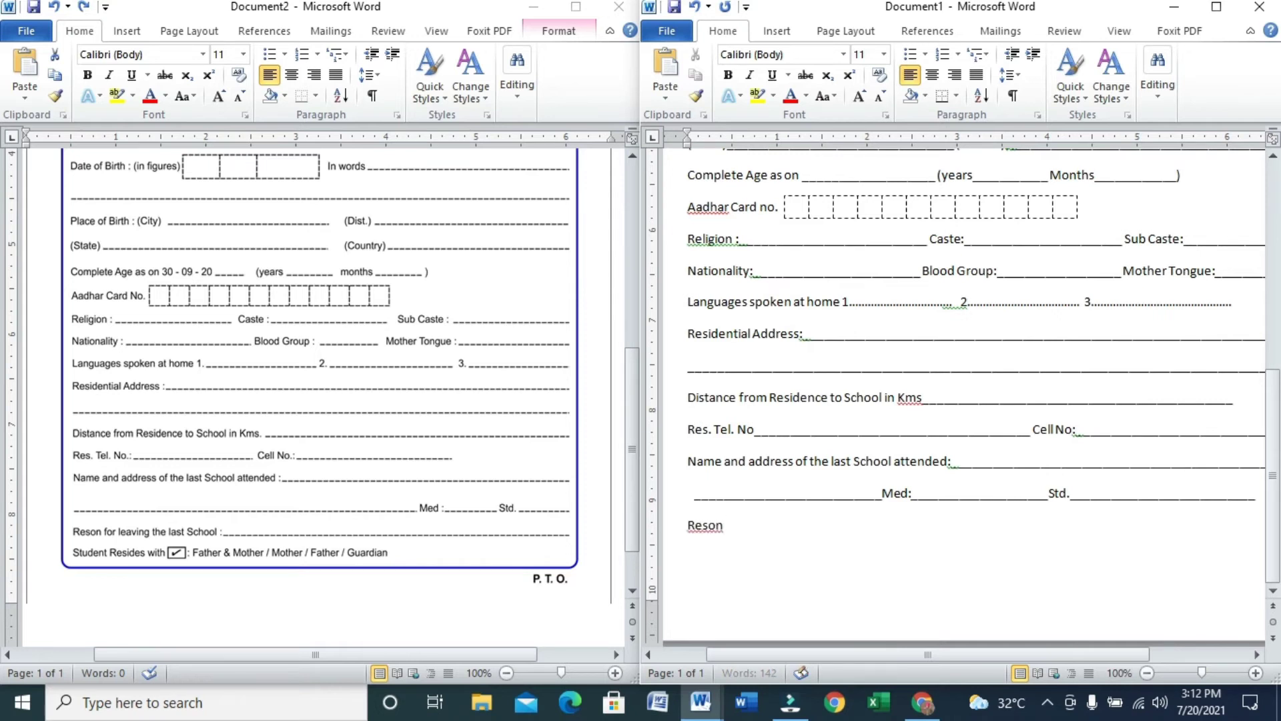
type(" for lea")
type("ving the ")
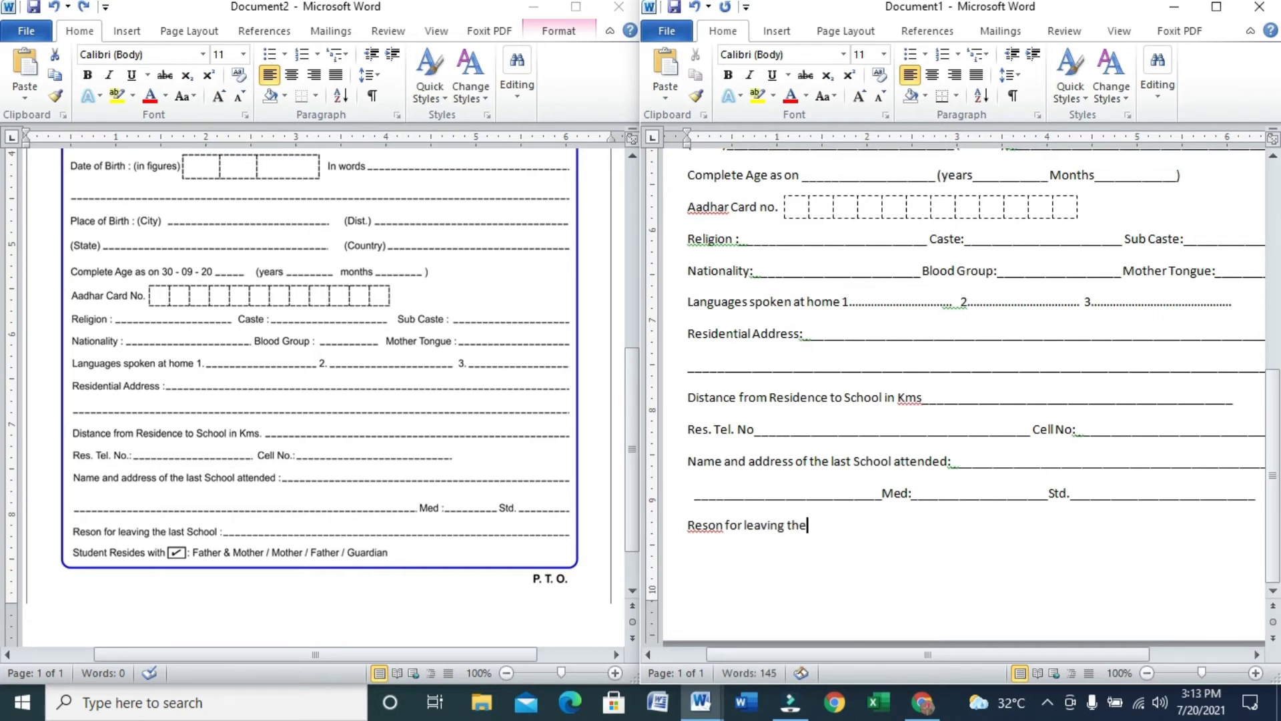
type("last School:____________________________________________________")
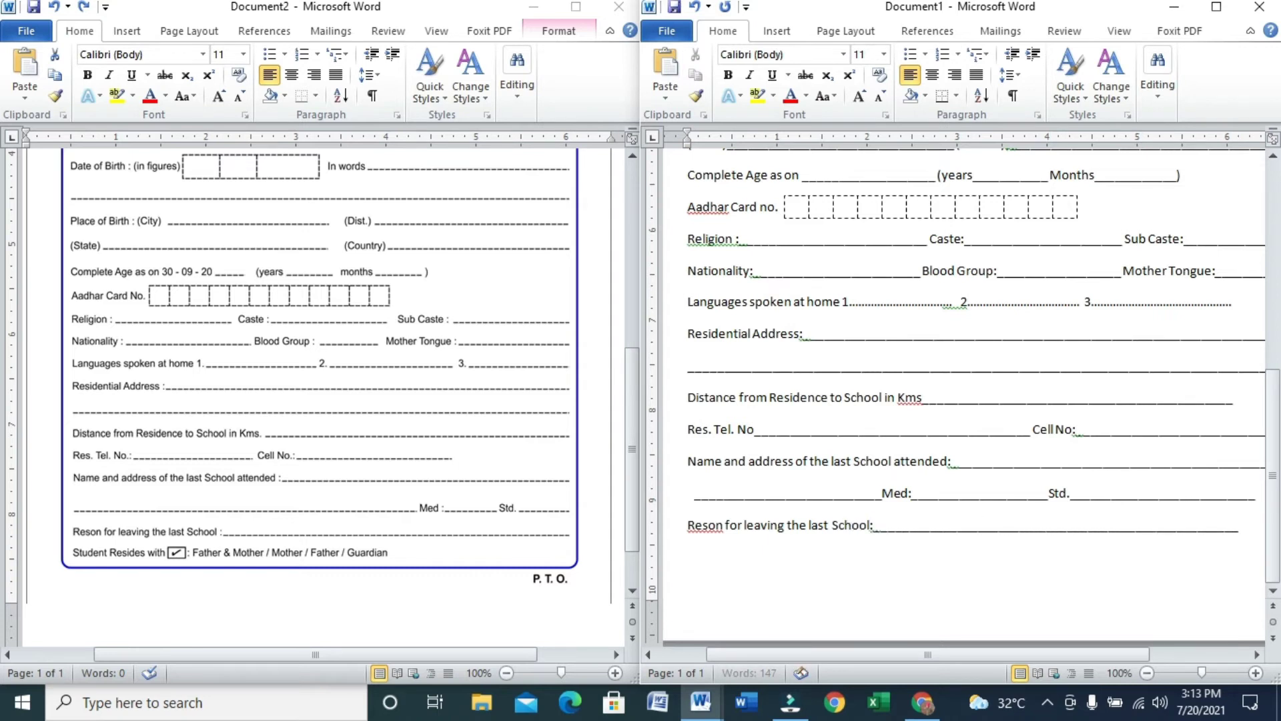
type("____")
Add the closing line "Signature of Parents / Guardian" below the reason for leaving.
key("Return")
type("Signate")
key("BackSpace")
type("ure of ")
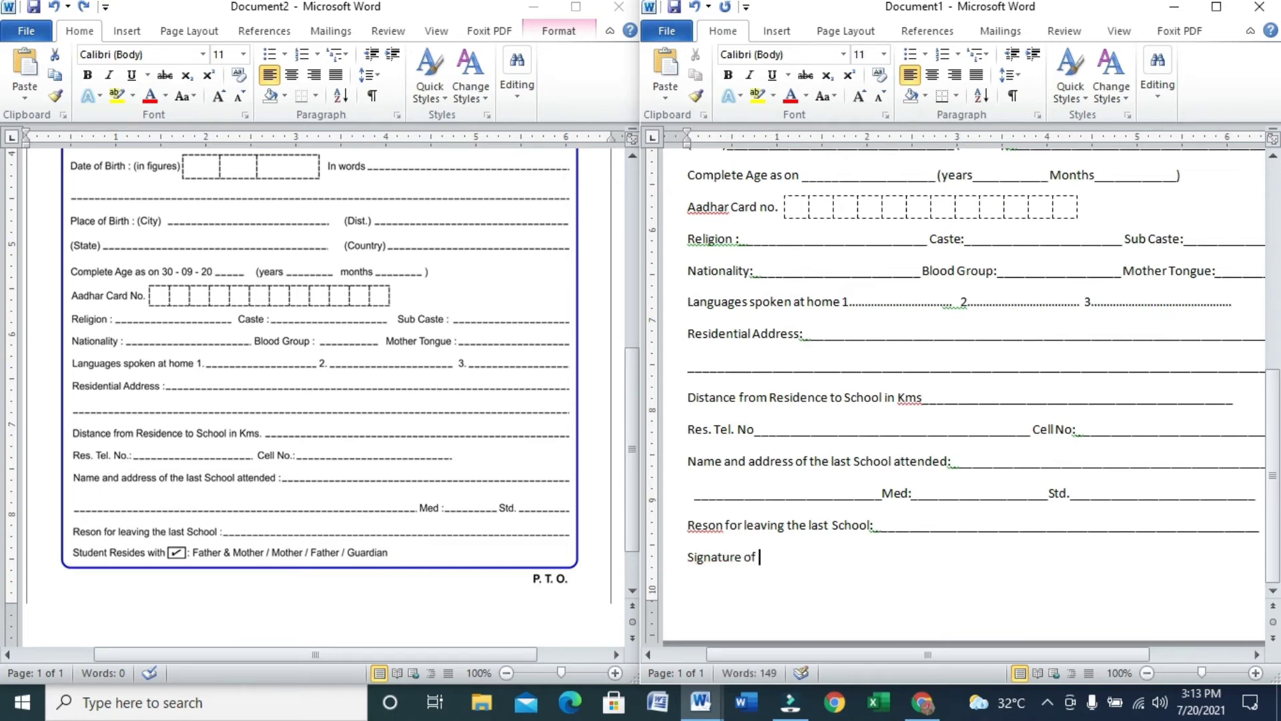
type("Parents / Guardian")
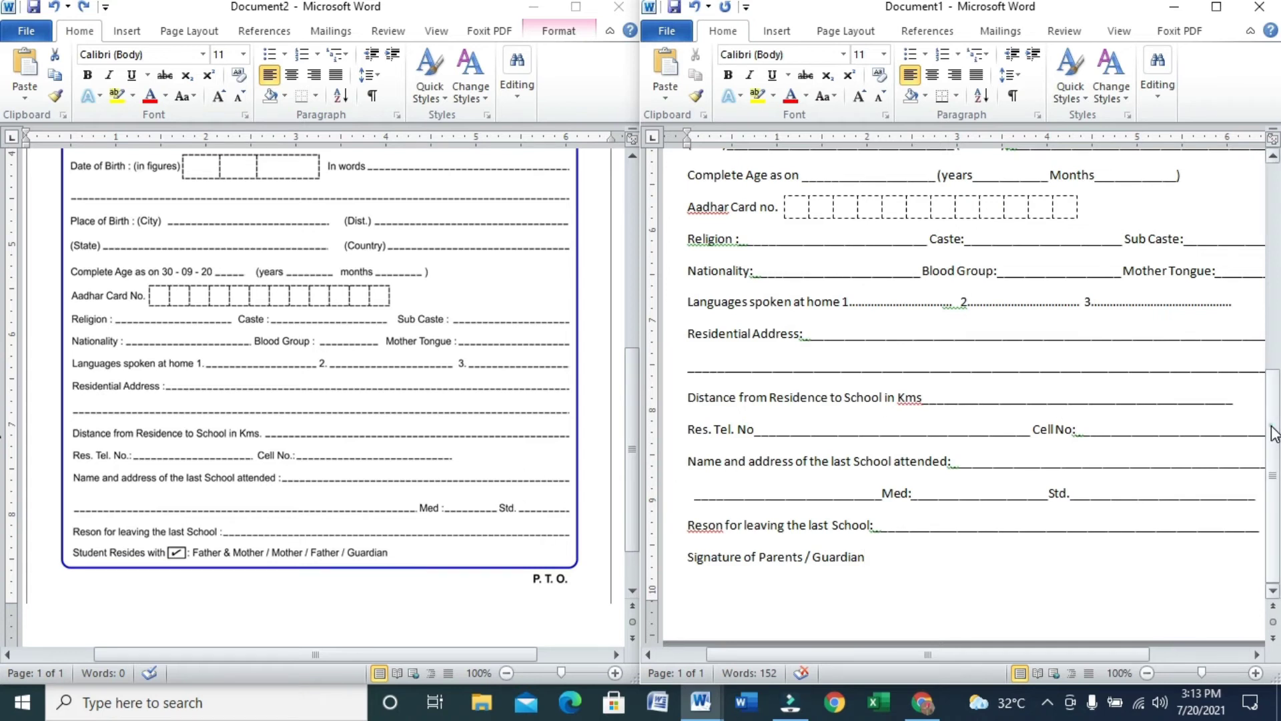
scroll(1275, 434, "up", 1)
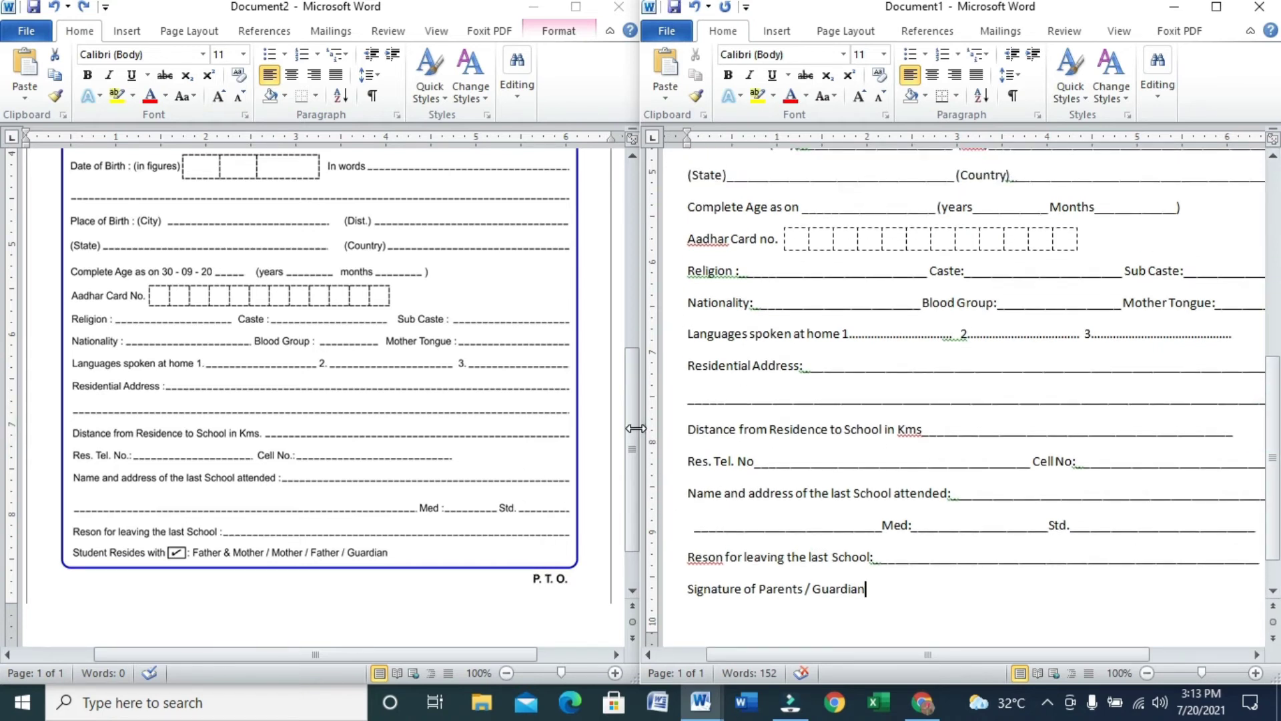
left_click_drag(629, 441, 642, 312)
left_click_drag(1278, 420, 1279, 188)
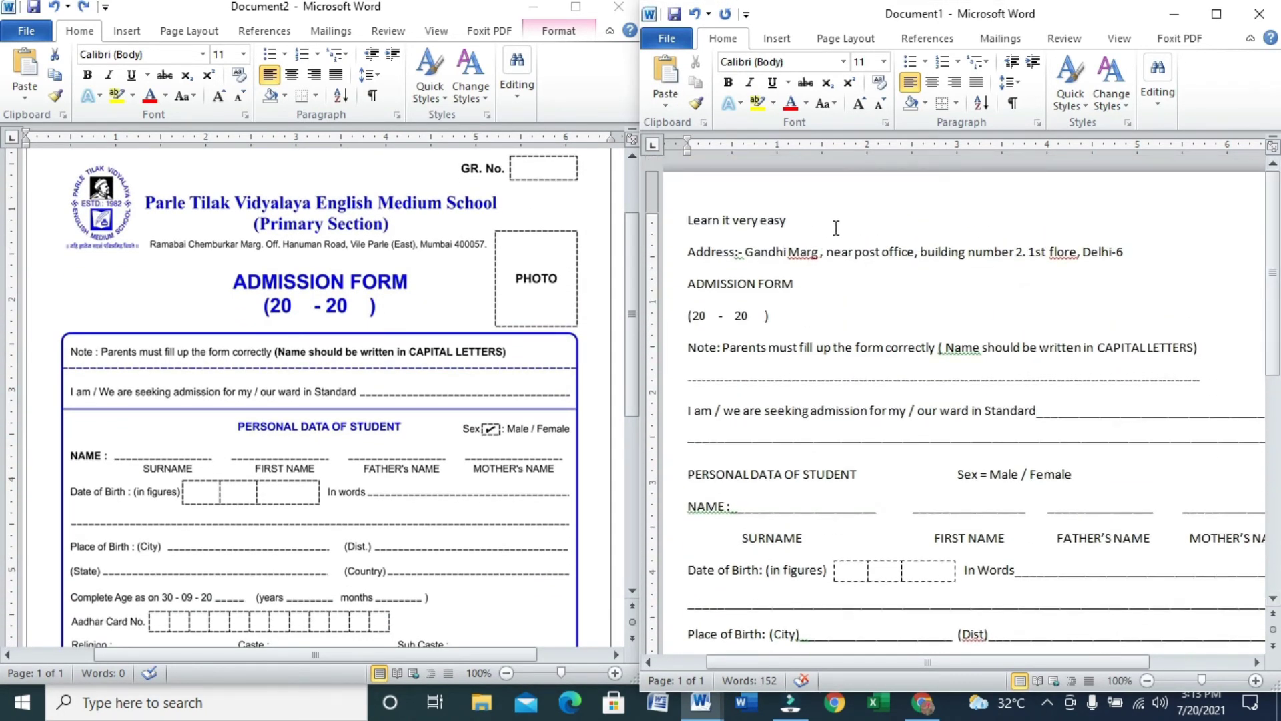
Centre the title "Learn it very easy" and enlarge its text to 36 pt.
triple_click(780, 221)
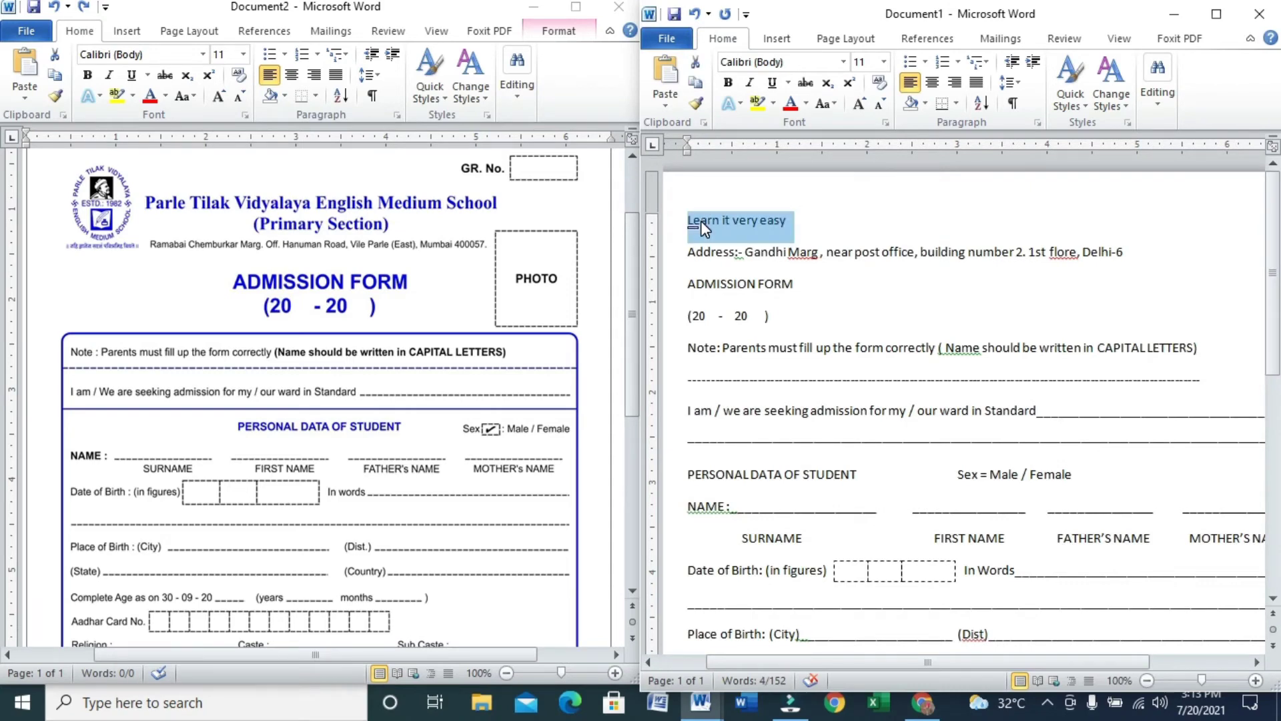
key("ctrl+e")
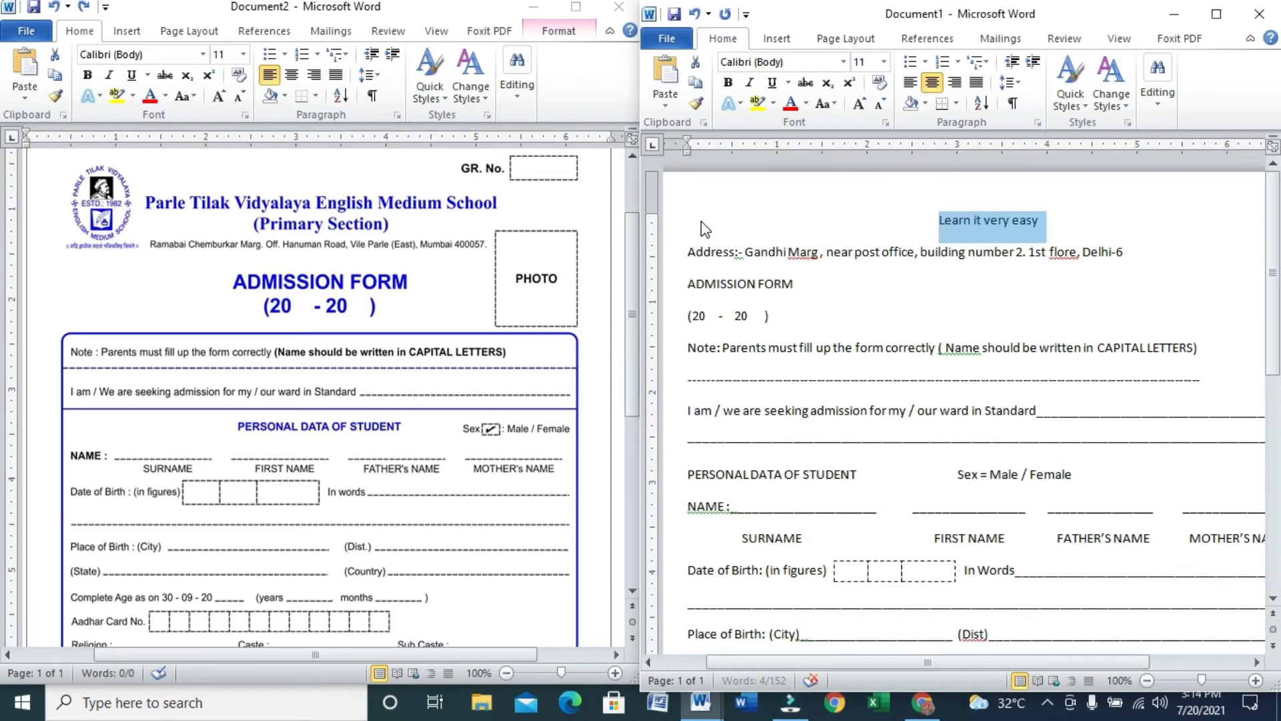
key("ctrl+shift+period")
key("ctrl+shift+period")
key("ctrl+shift+period")
key("ctrl+shift+period")
key("ctrl+shift+period")
key("ctrl+shift+period")
key("ctrl+shift+period")
key("ctrl+shift+period")
key("ctrl+shift+period")
key("ctrl+shift+period")
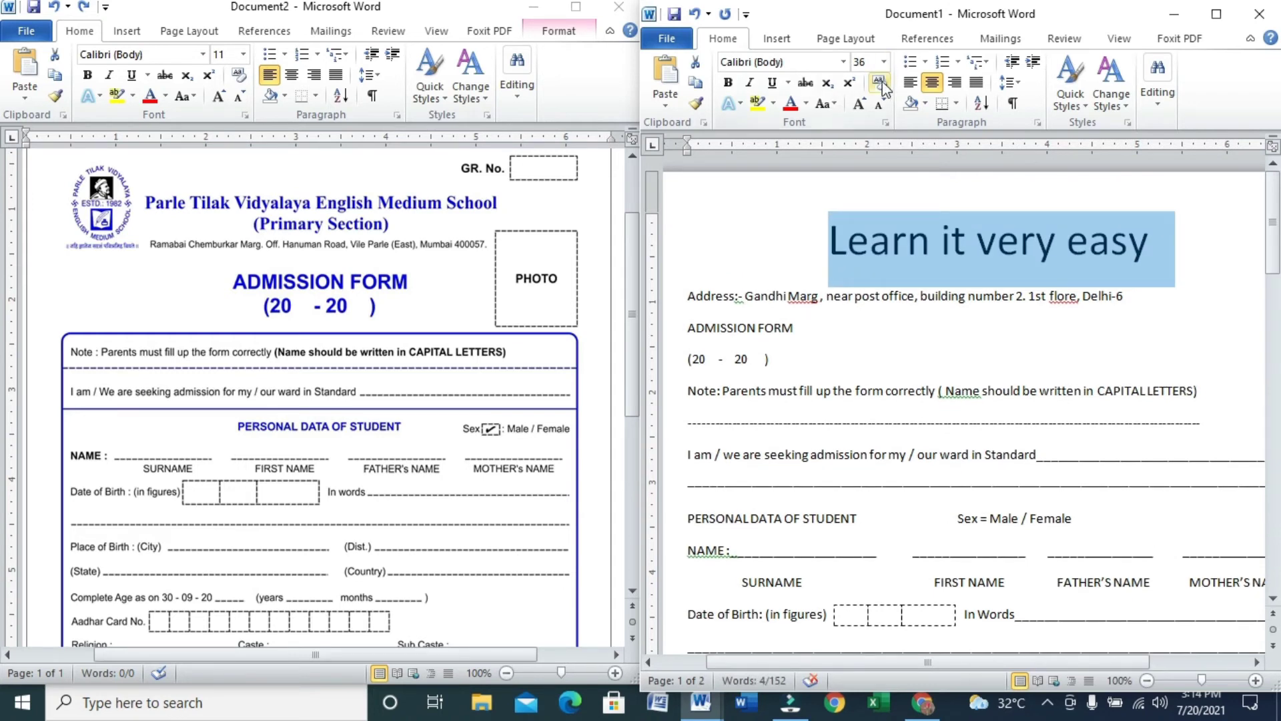
Make the title "Learn it very easy" underlined, italic and bold.
left_click(778, 88)
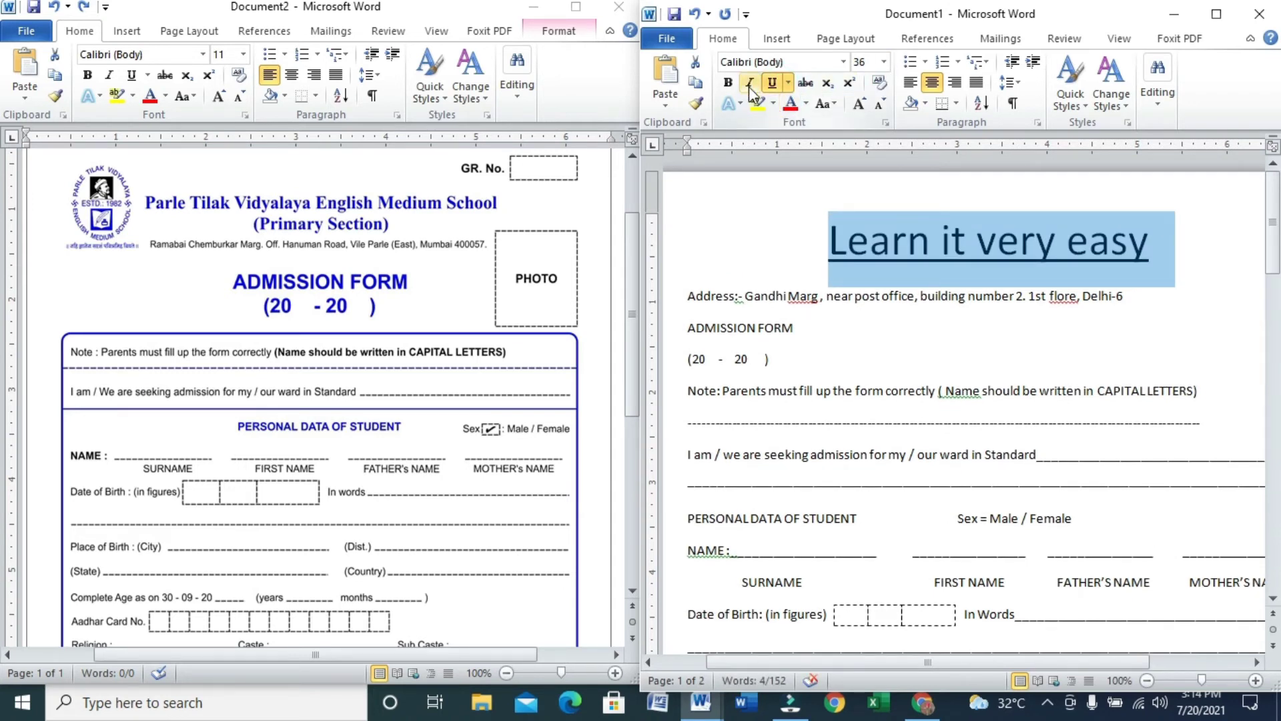
left_click(750, 87)
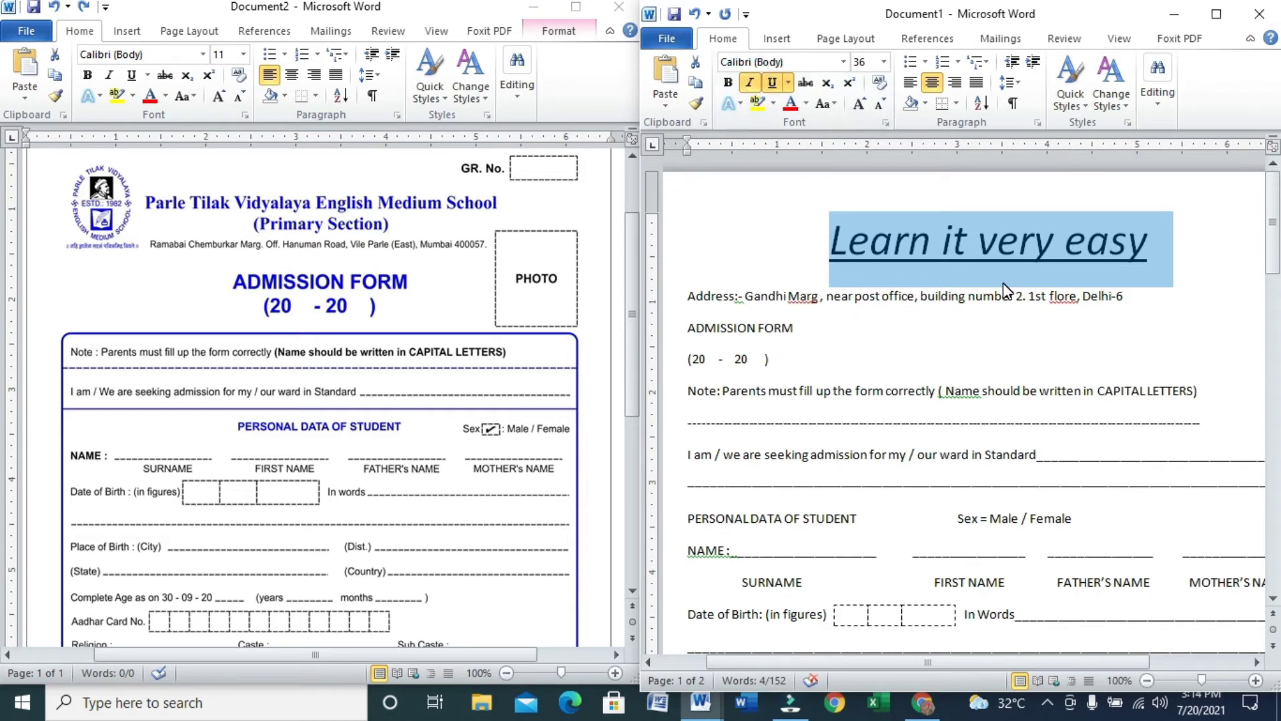
left_click(727, 84)
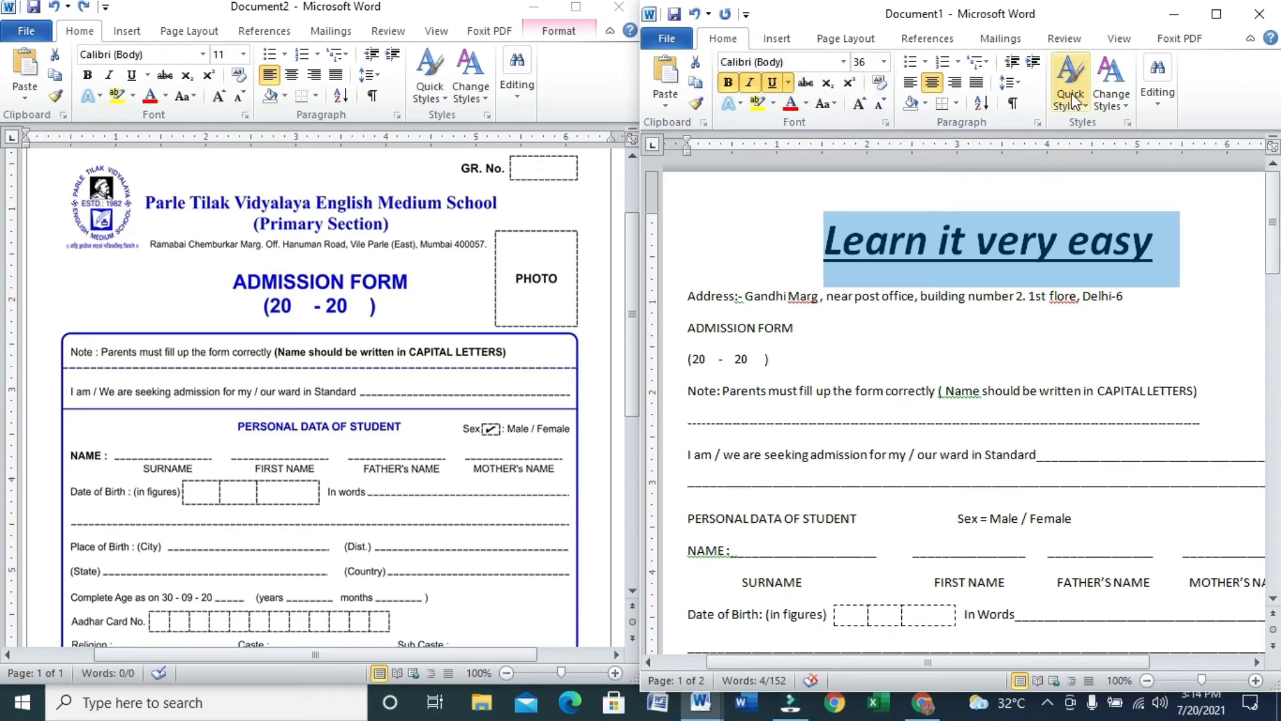
left_click(1055, 230)
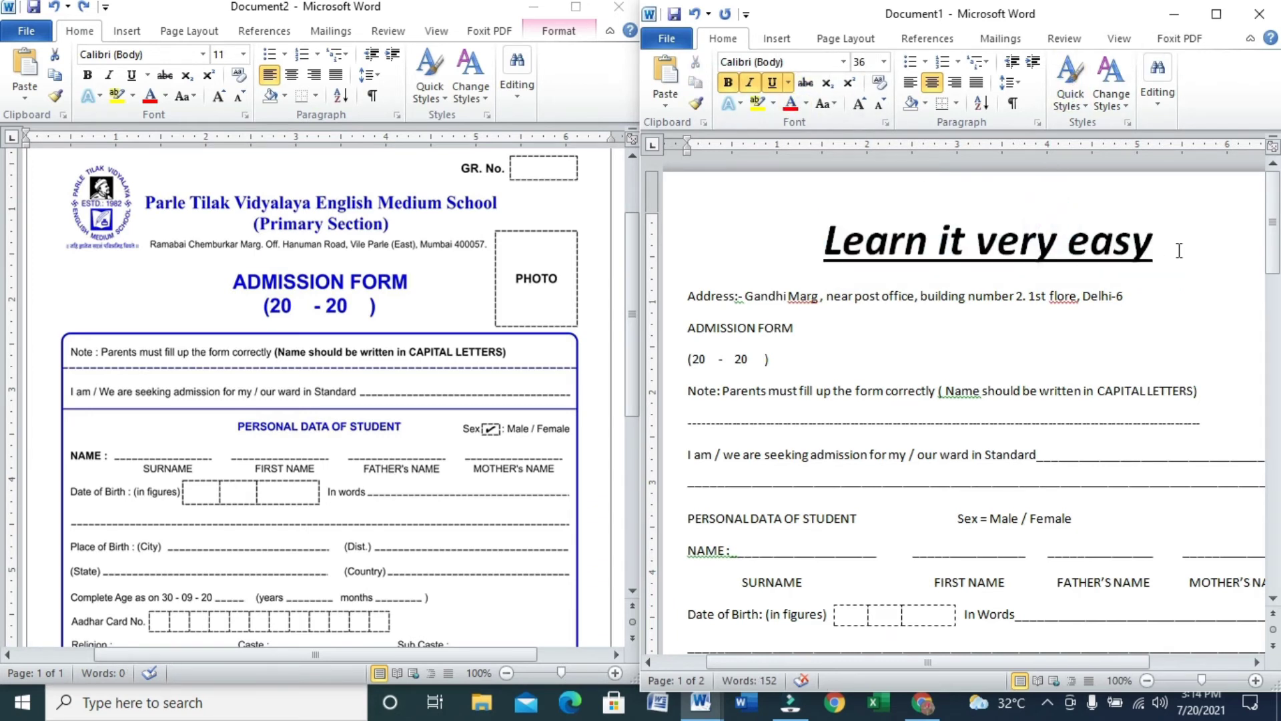
Colour the title text with the standard blue.
triple_click(1179, 250)
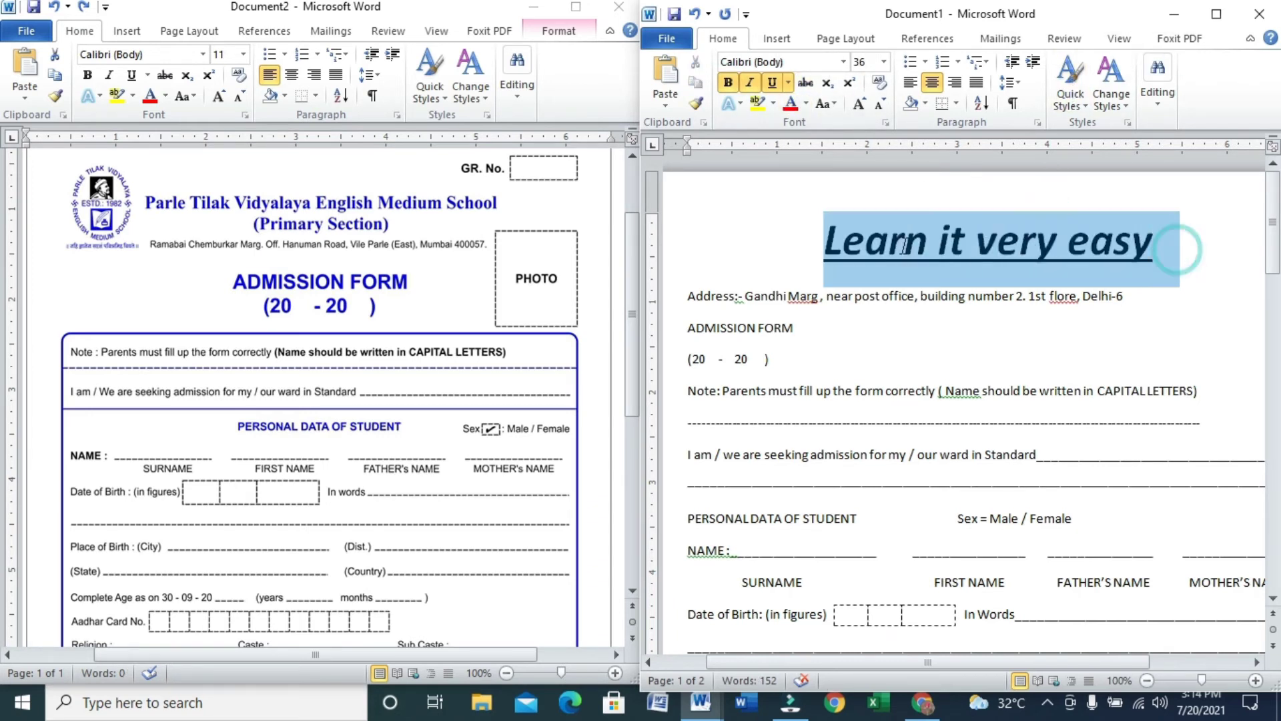
left_click(807, 103)
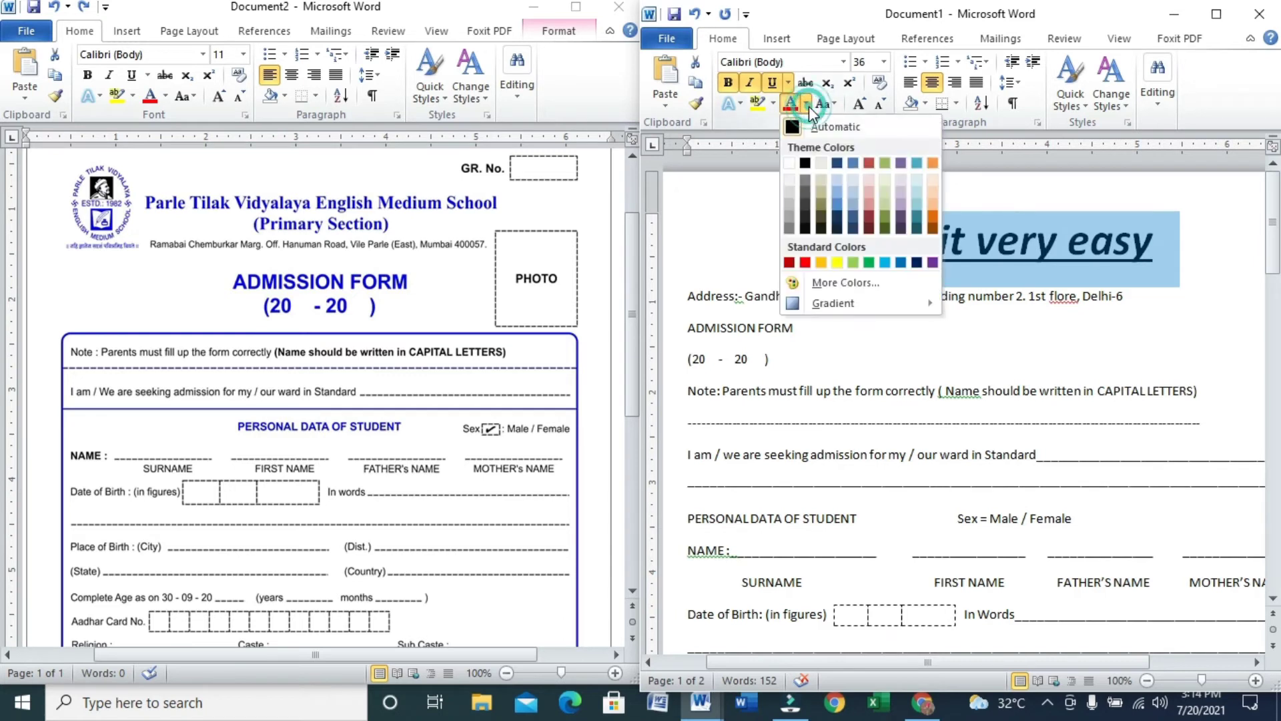
left_click(912, 261)
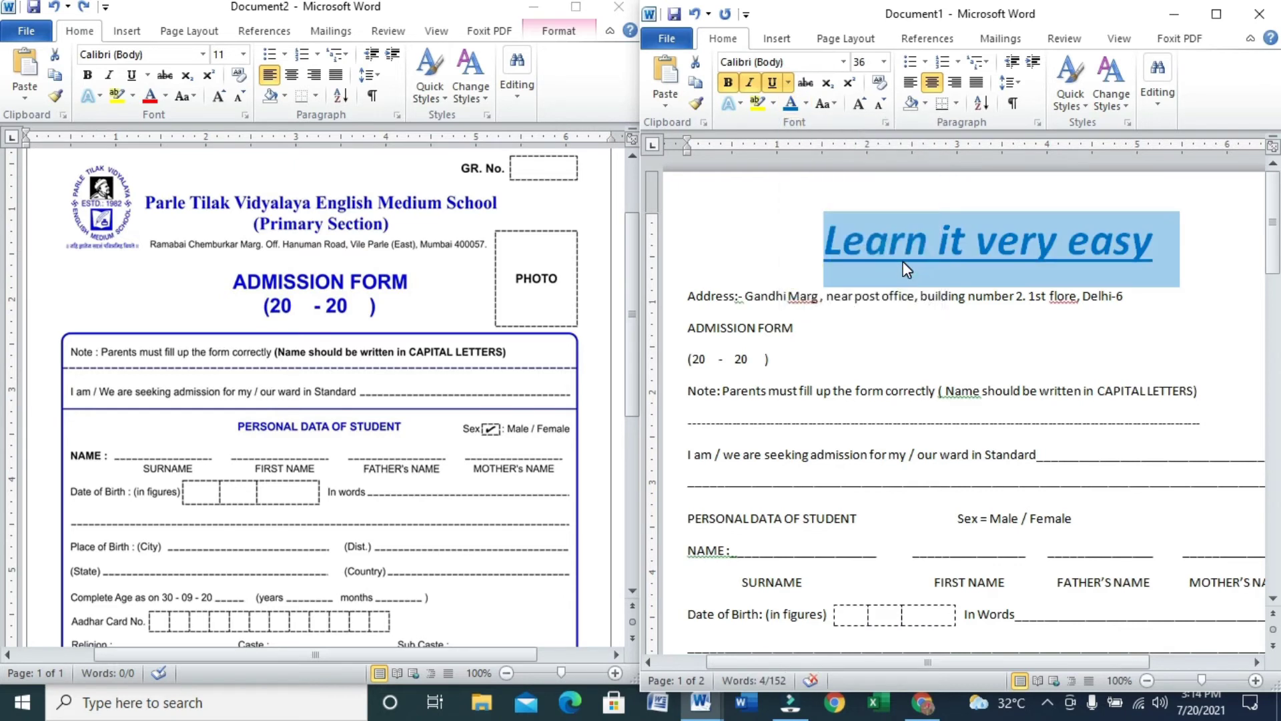
Centre the address line, the "ADMISSION FORM" heading and the "(20 - 20 )" line below the title.
left_click(699, 296)
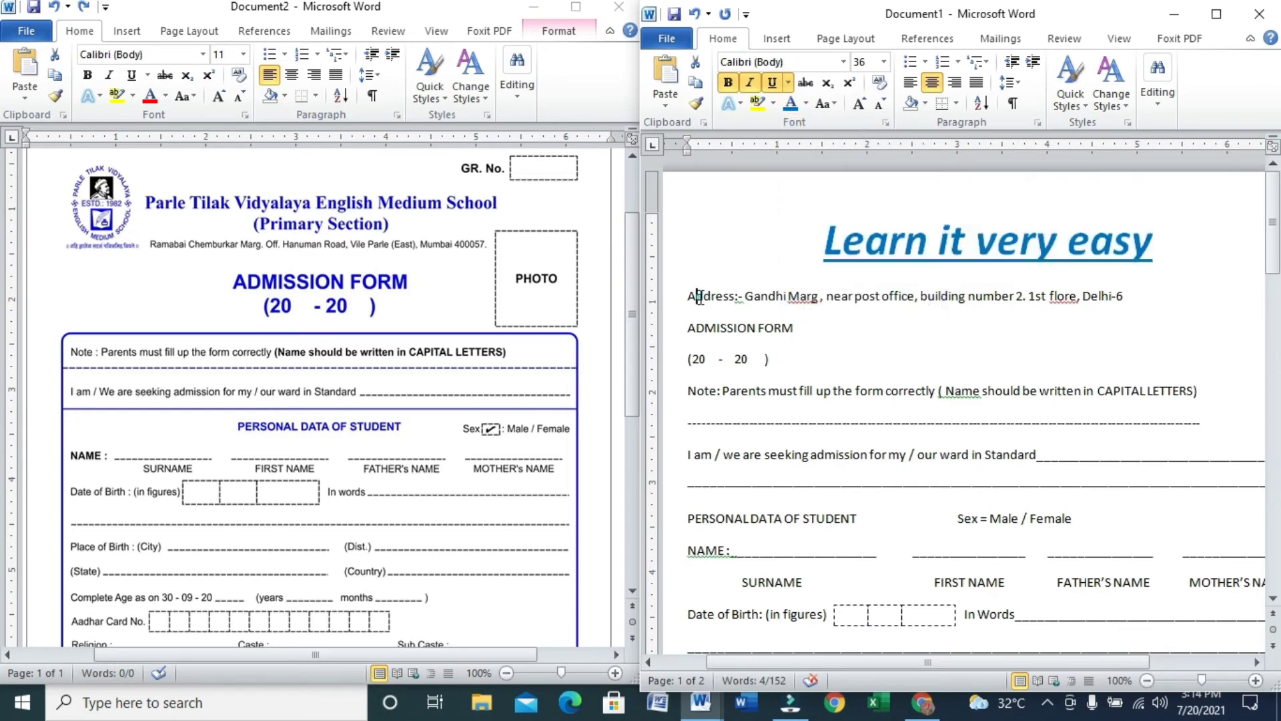
key("ctrl+e")
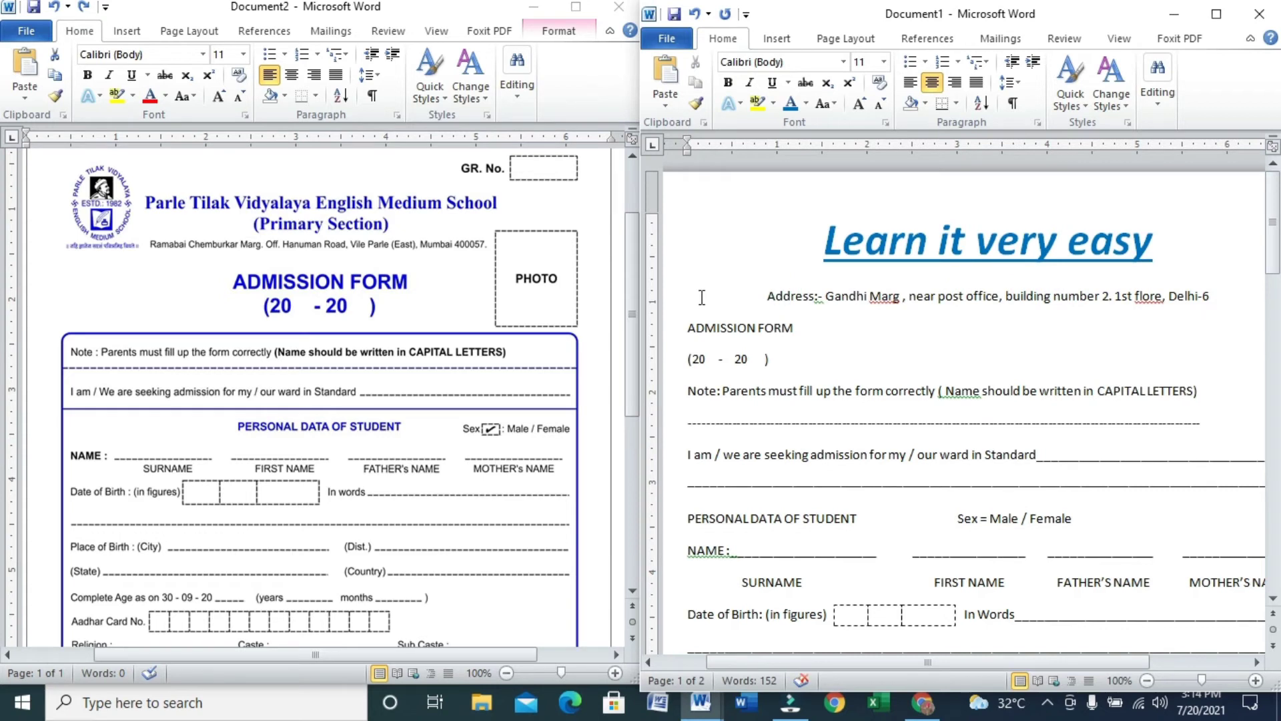
left_click(788, 335)
key("ctrl+e")
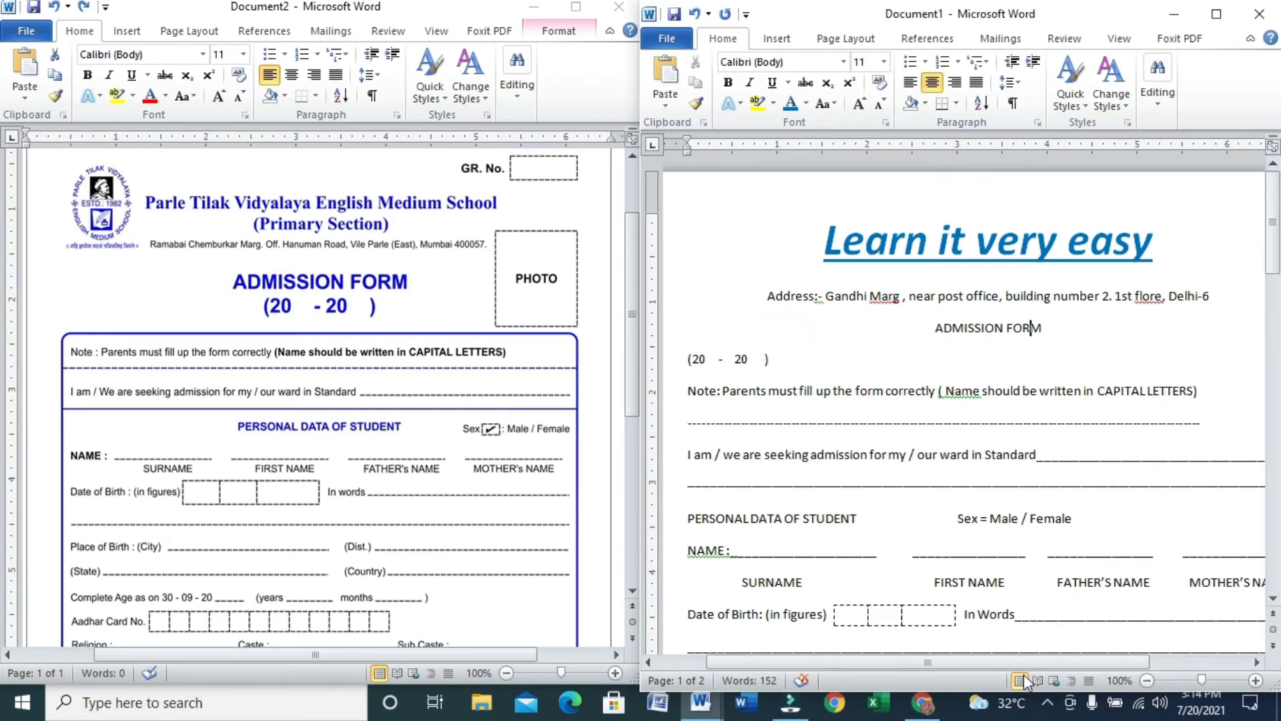
mouse_move(1021, 660)
left_mouse_down()
mouse_move(1070, 658)
mouse_move(999, 655)
left_mouse_up()
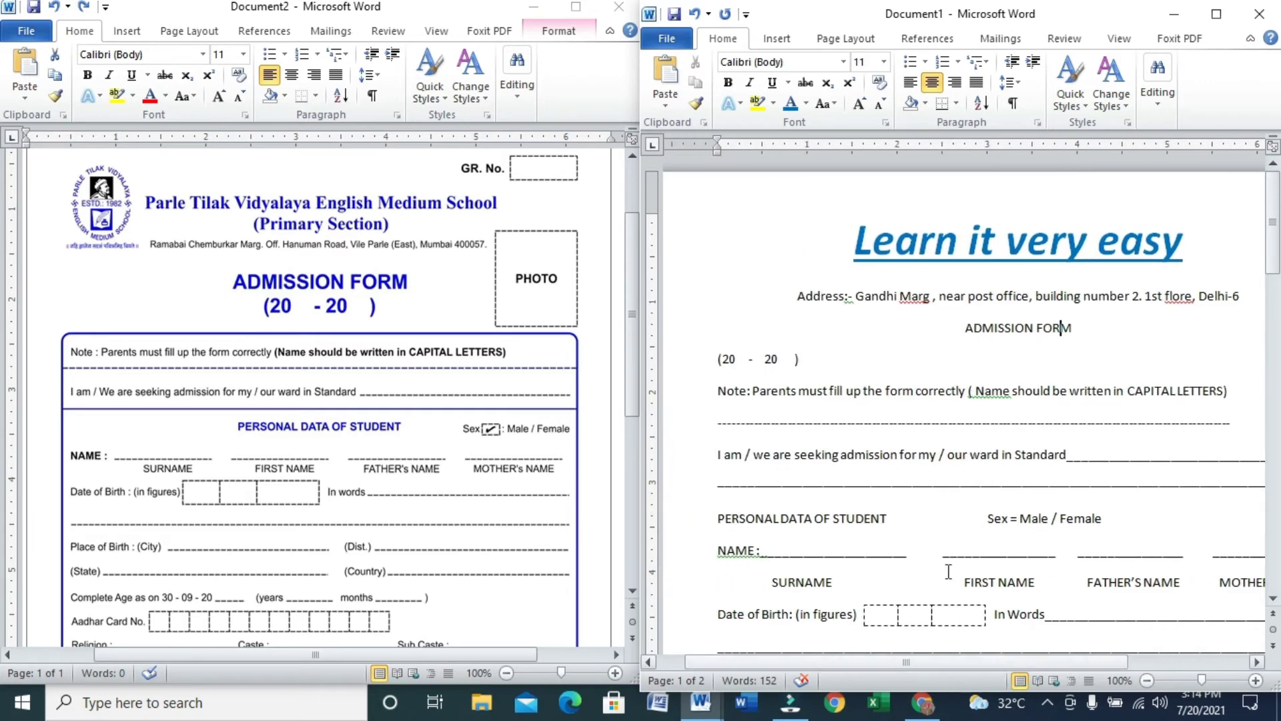
left_click(720, 360)
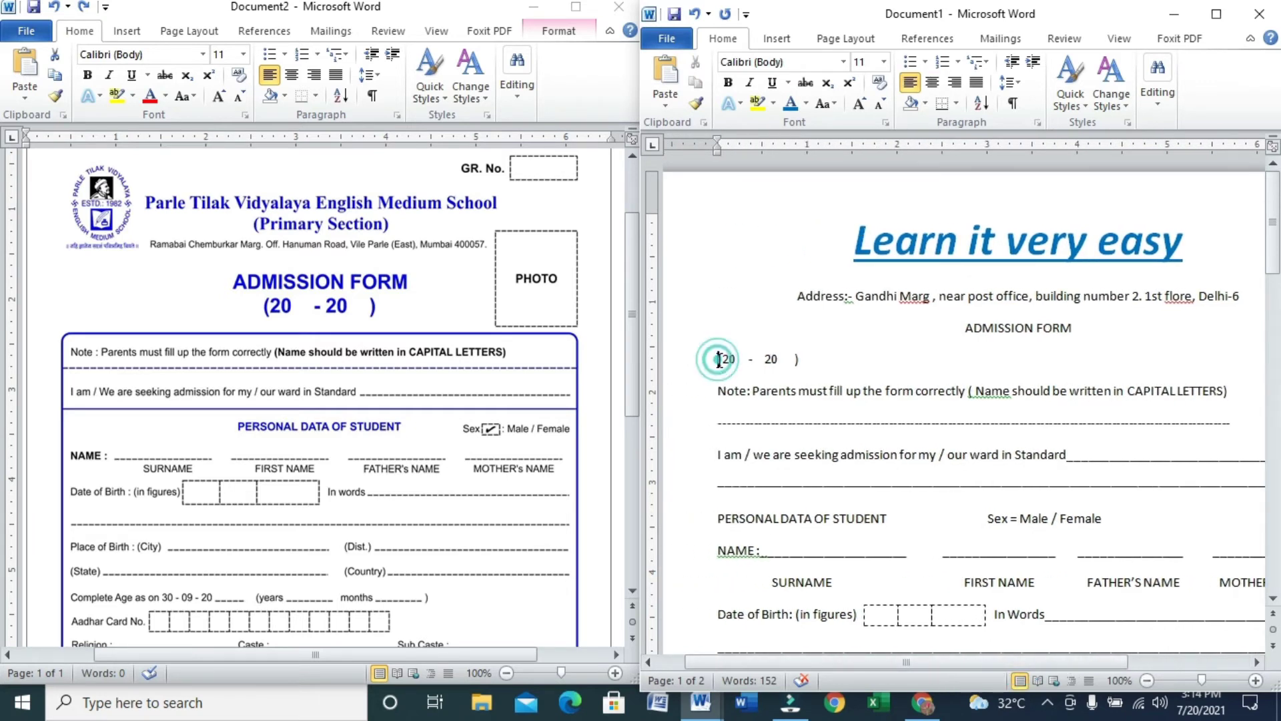
key("ctrl+e")
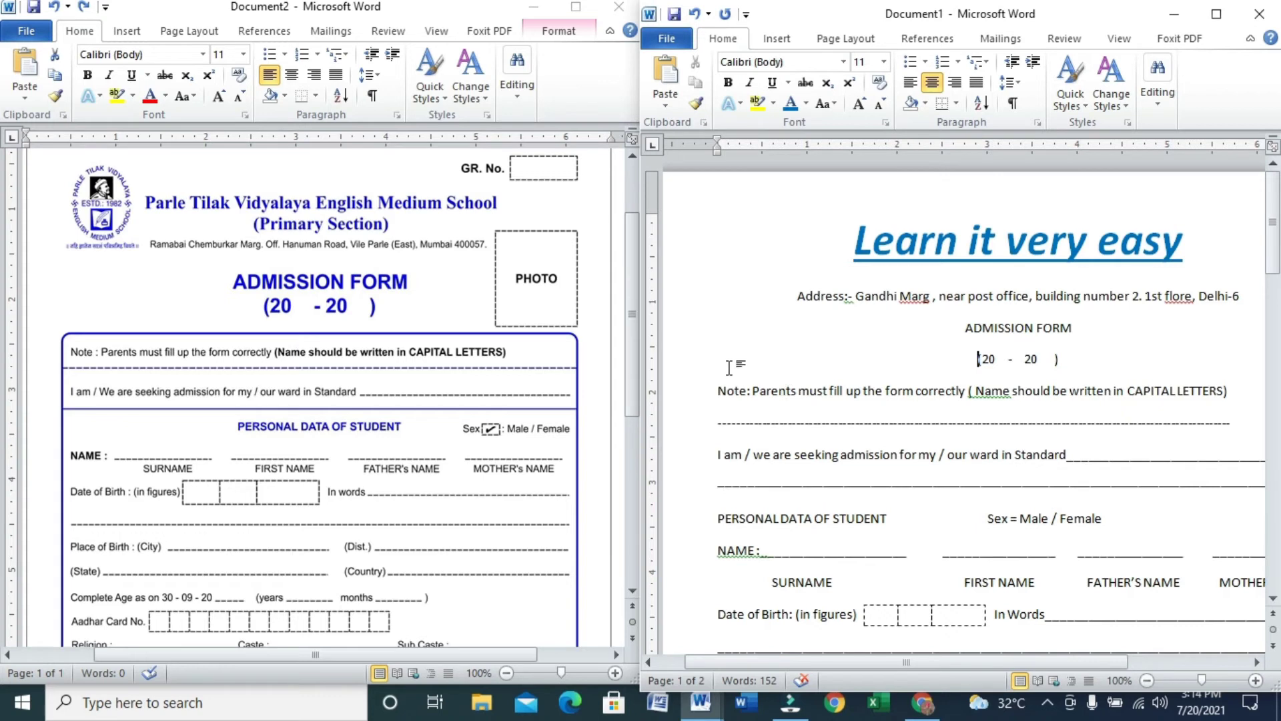
Draw a square photo box with the Rectangle shape just past the end of the address line.
left_click_drag(943, 663, 1079, 664)
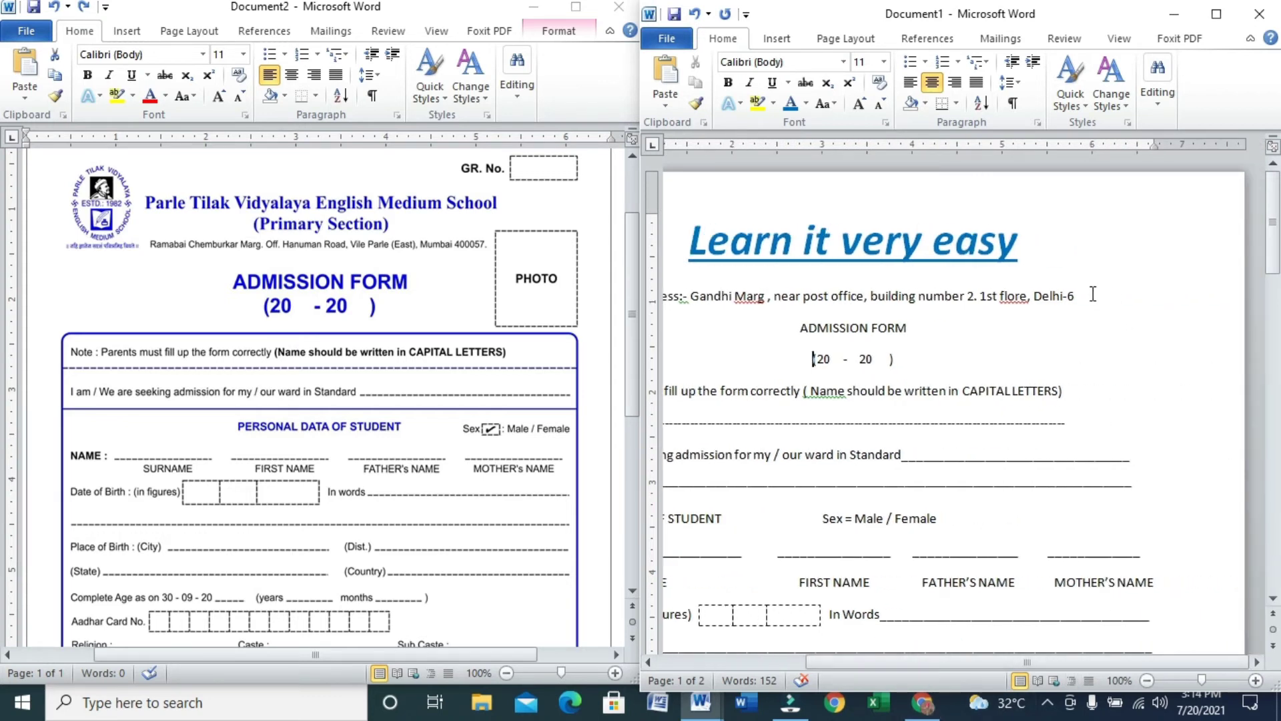
left_click(767, 41)
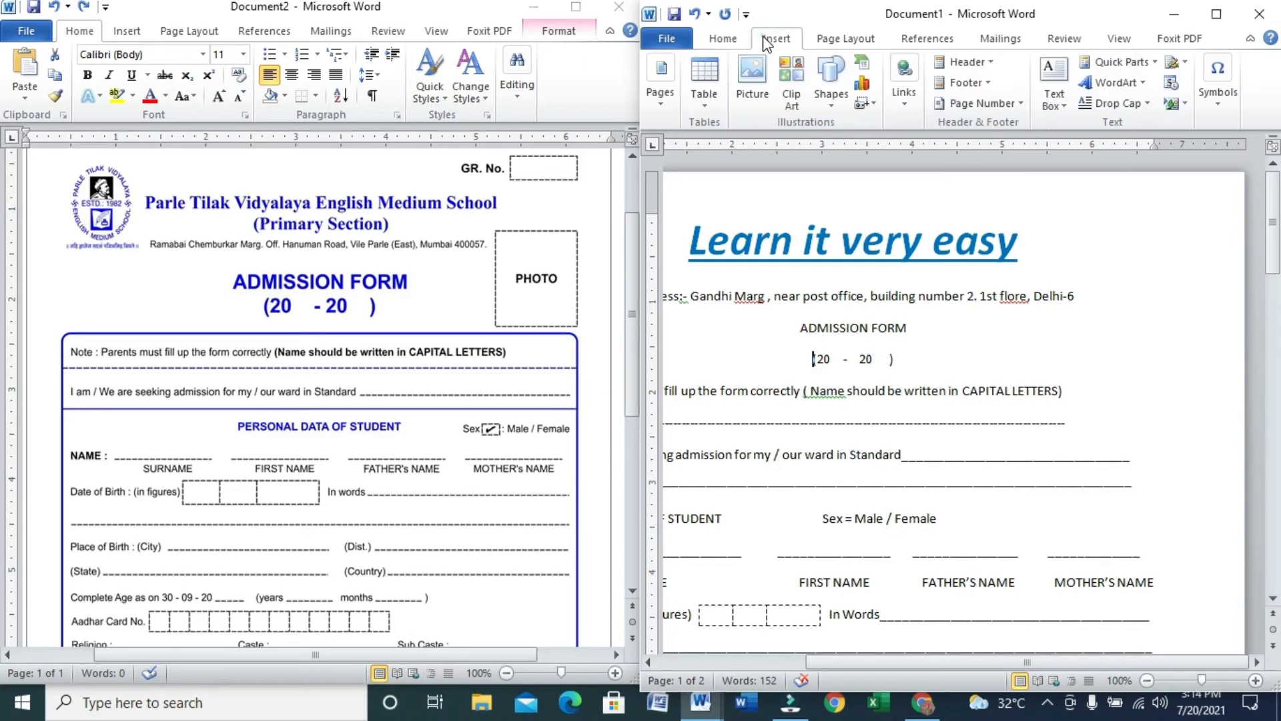
left_click(831, 83)
left_click(881, 144)
mouse_move(1086, 289)
left_mouse_down()
mouse_move(1099, 338)
mouse_move(1191, 394)
left_mouse_up()
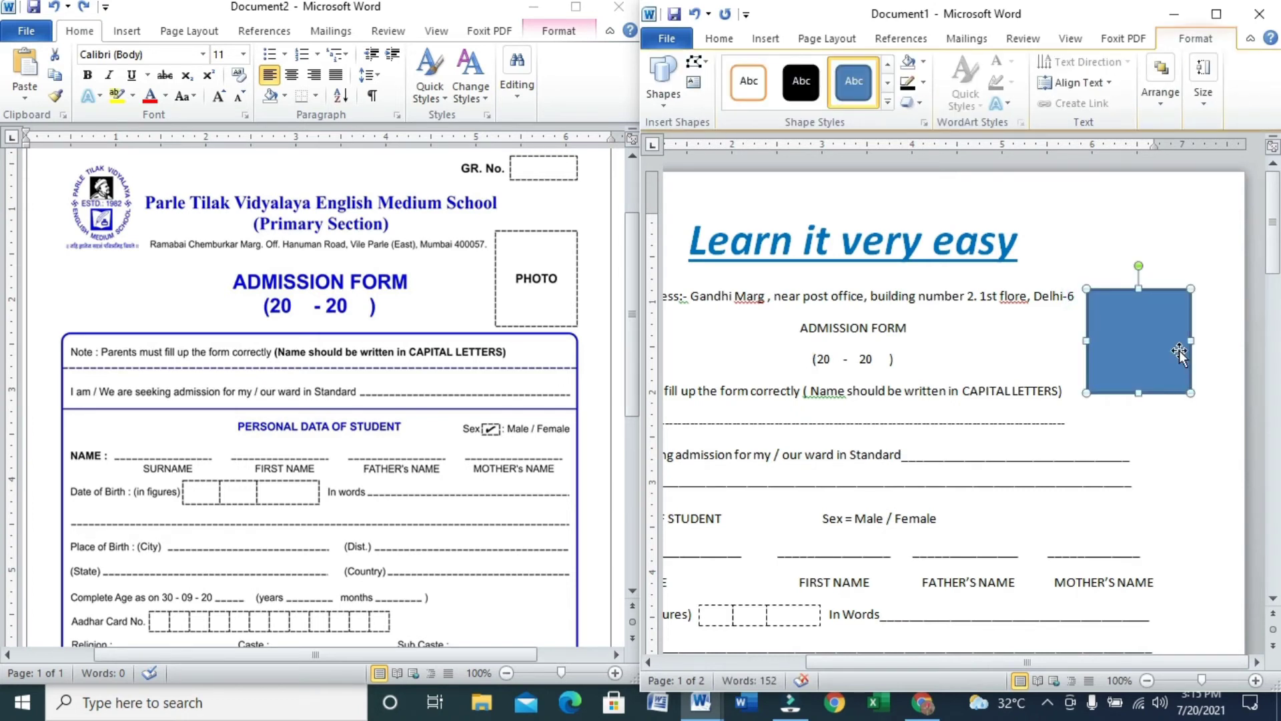
Nudge the photo box up slightly and shrink it to a narrower, slightly shorter rectangle.
key("Up")
key("Up")
key("Up")
key("Up")
key("Up")
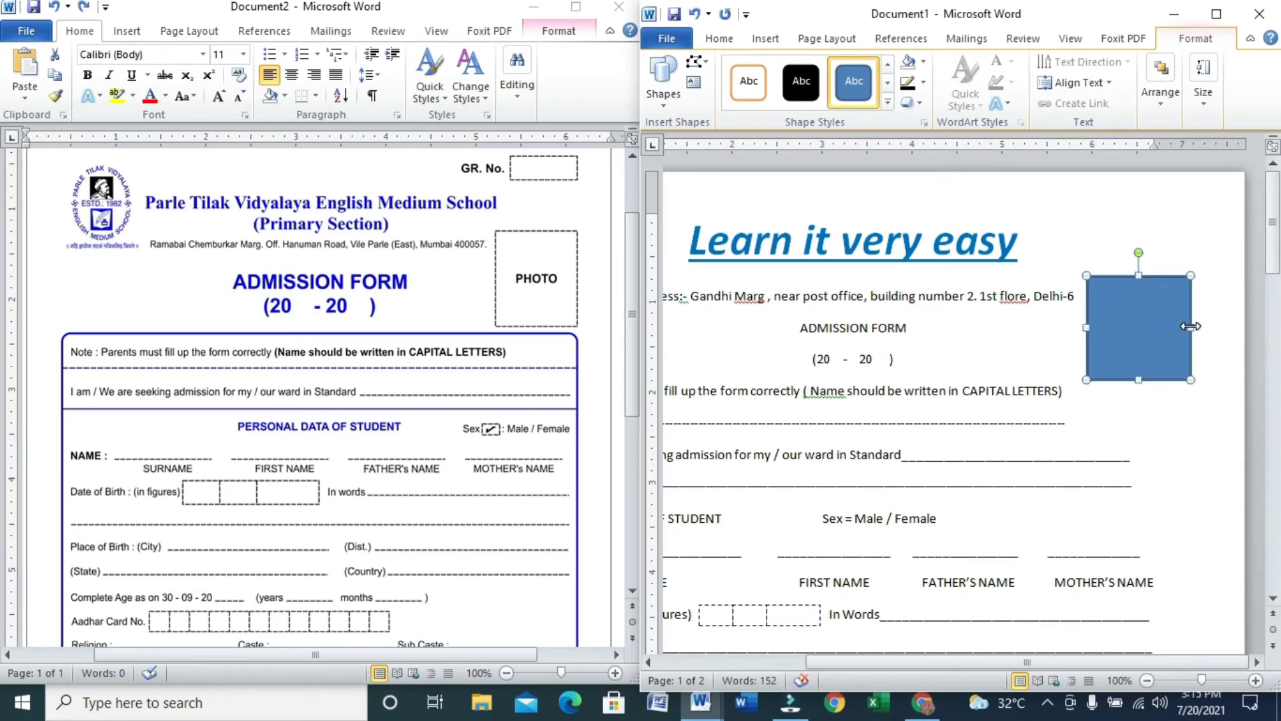
left_click_drag(1192, 327, 1175, 327)
left_click_drag(1175, 379, 1174, 374)
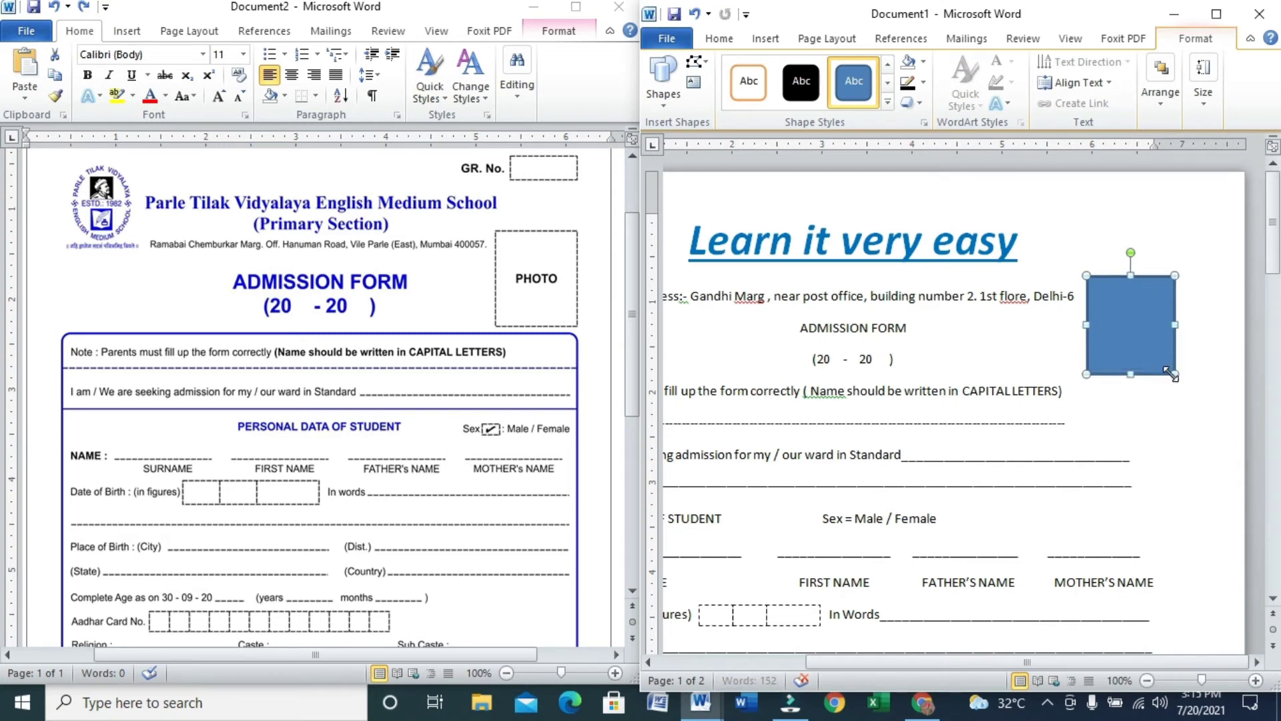
Remove the photo box's fill, give it a black outline and deselect it.
left_click(923, 62)
left_click(944, 217)
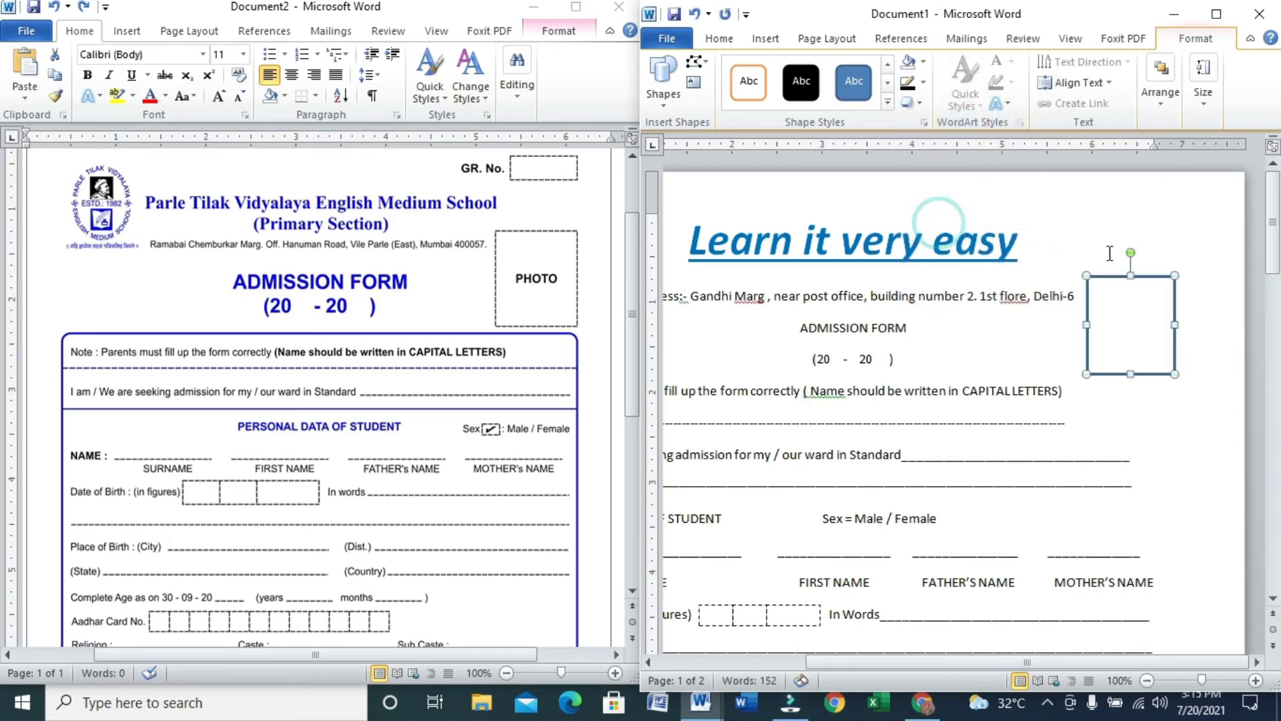
left_click(925, 82)
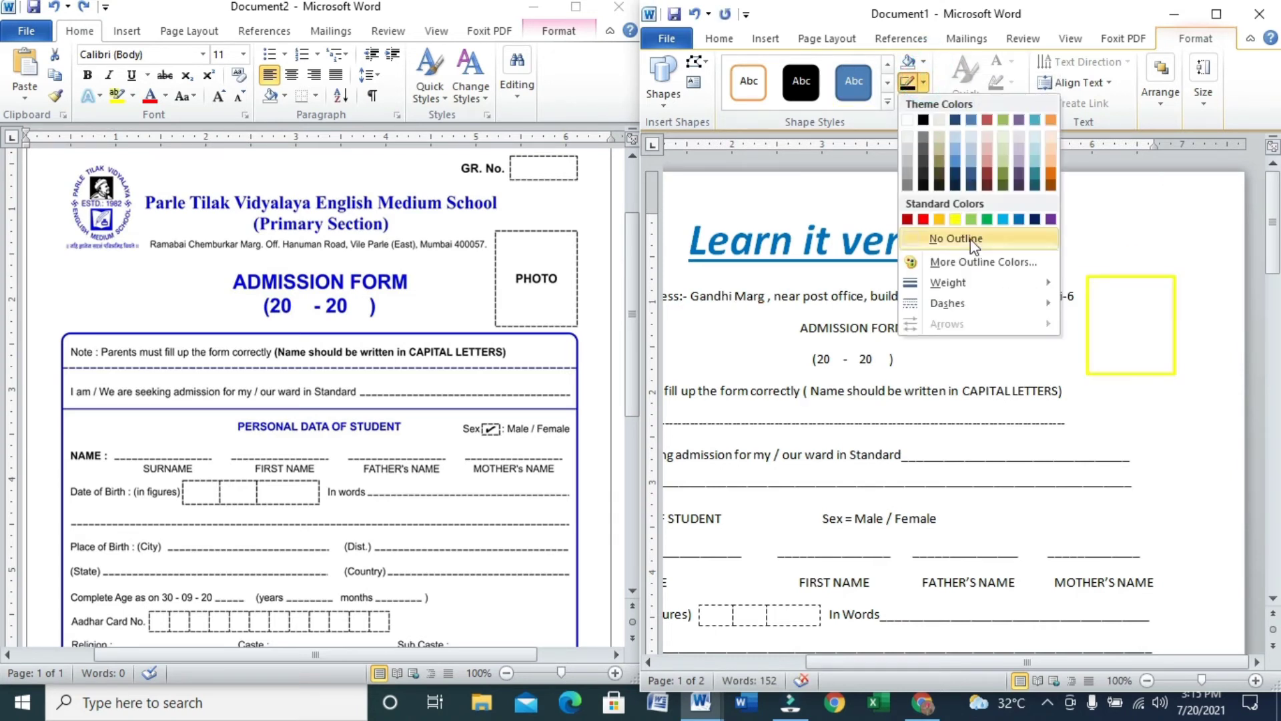
left_click(923, 120)
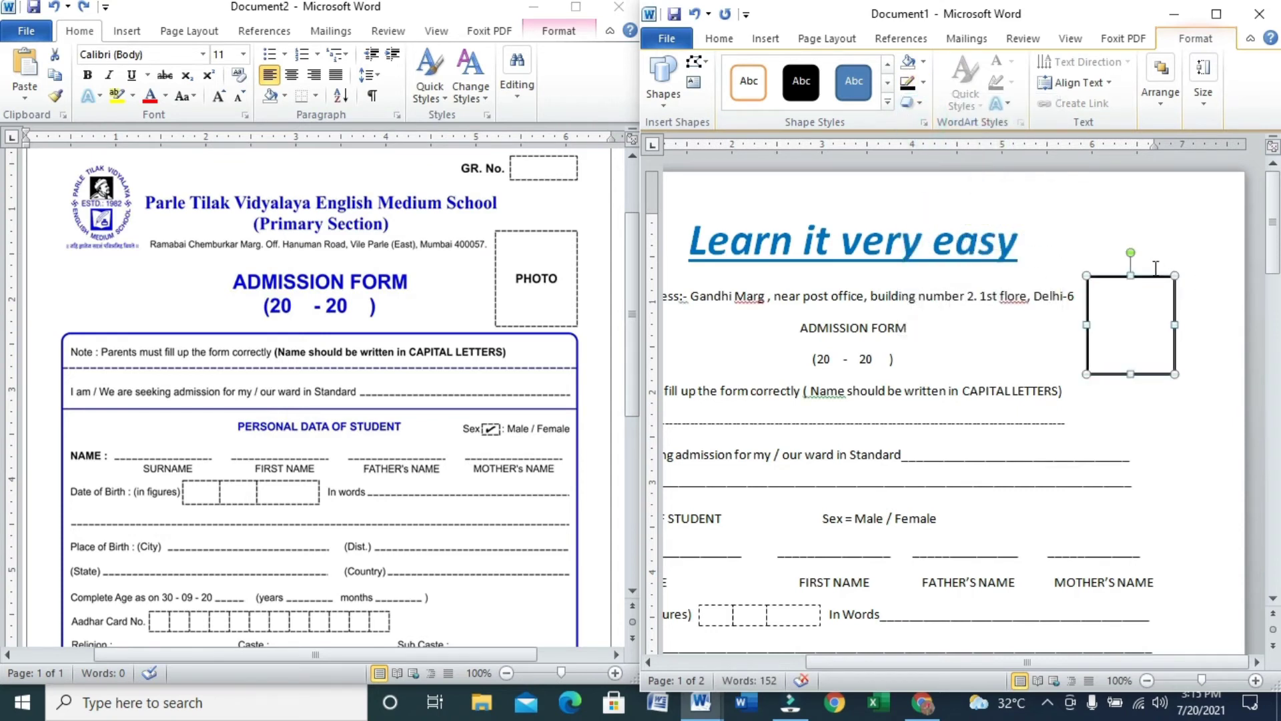
left_click(1274, 269)
left_click_drag(1071, 655, 1104, 654)
left_click(1101, 217)
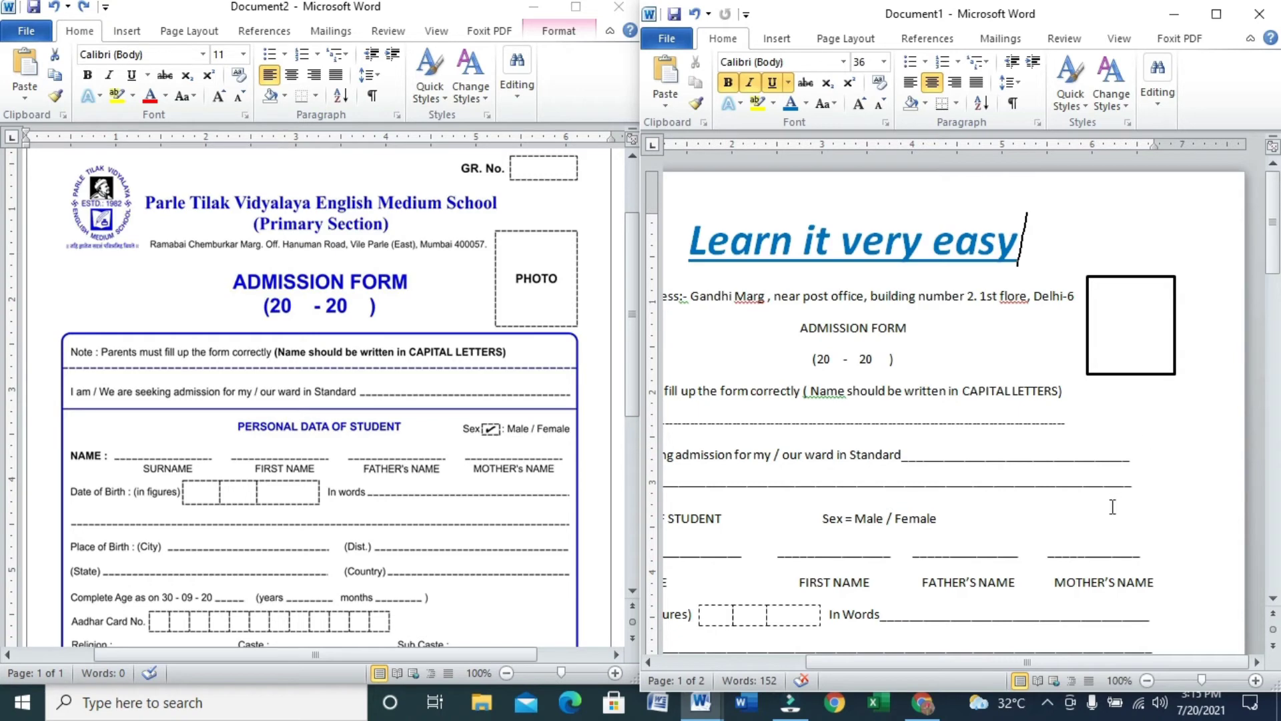
Insert an empty line above the title "Learn it very easy" and place the cursor in it.
left_click_drag(1074, 662, 897, 658)
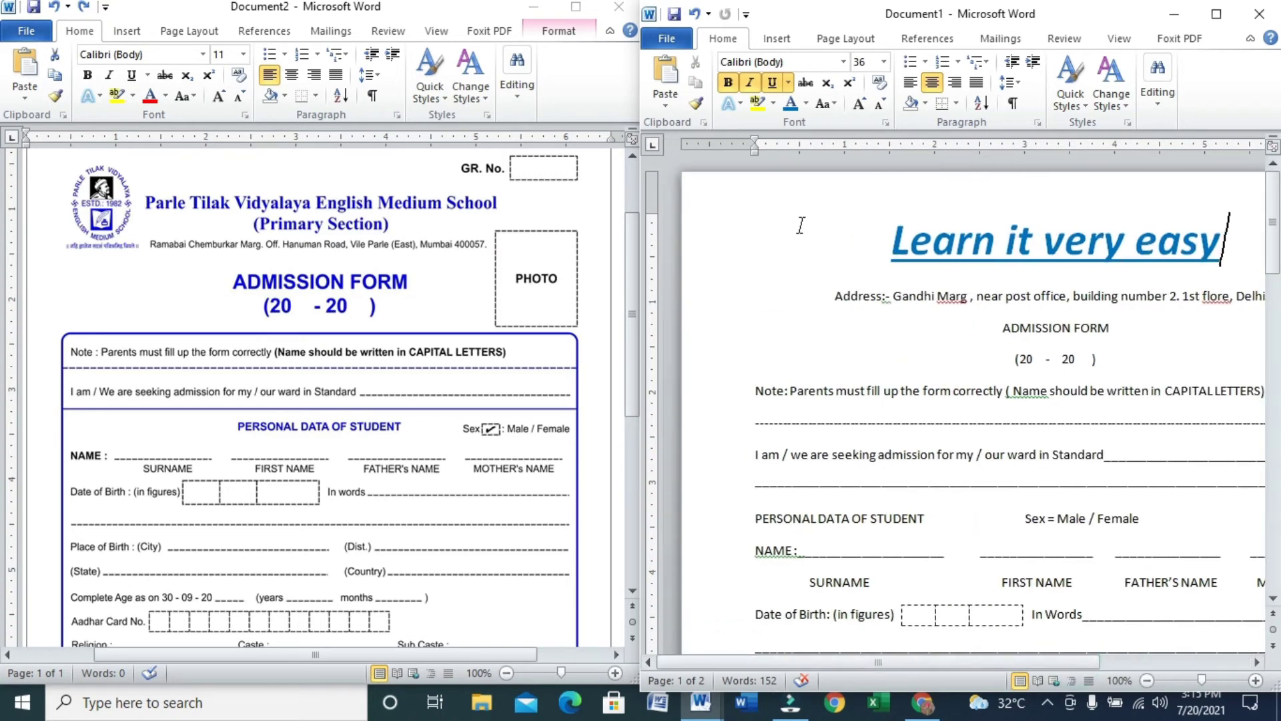
left_click(895, 229)
key("Return")
key("Up")
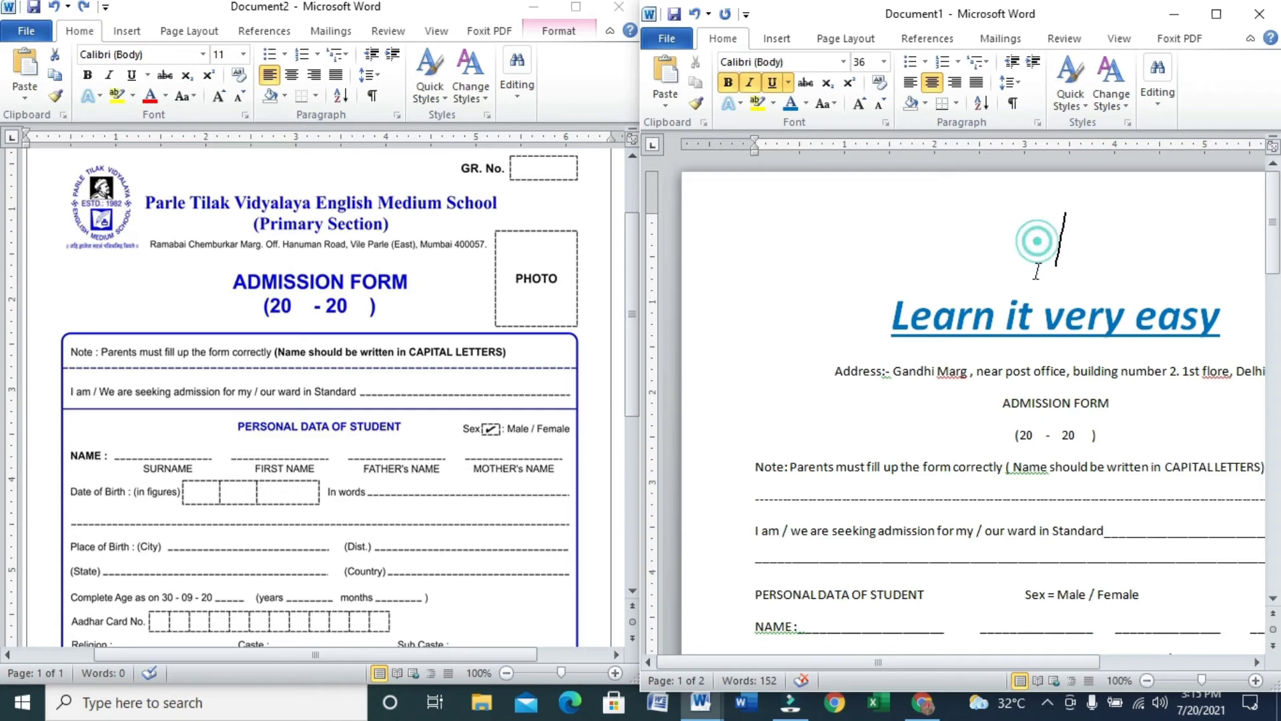
Set the line spacing of the empty line and the title to 1.0.
left_click_drag(1036, 250, 1039, 313)
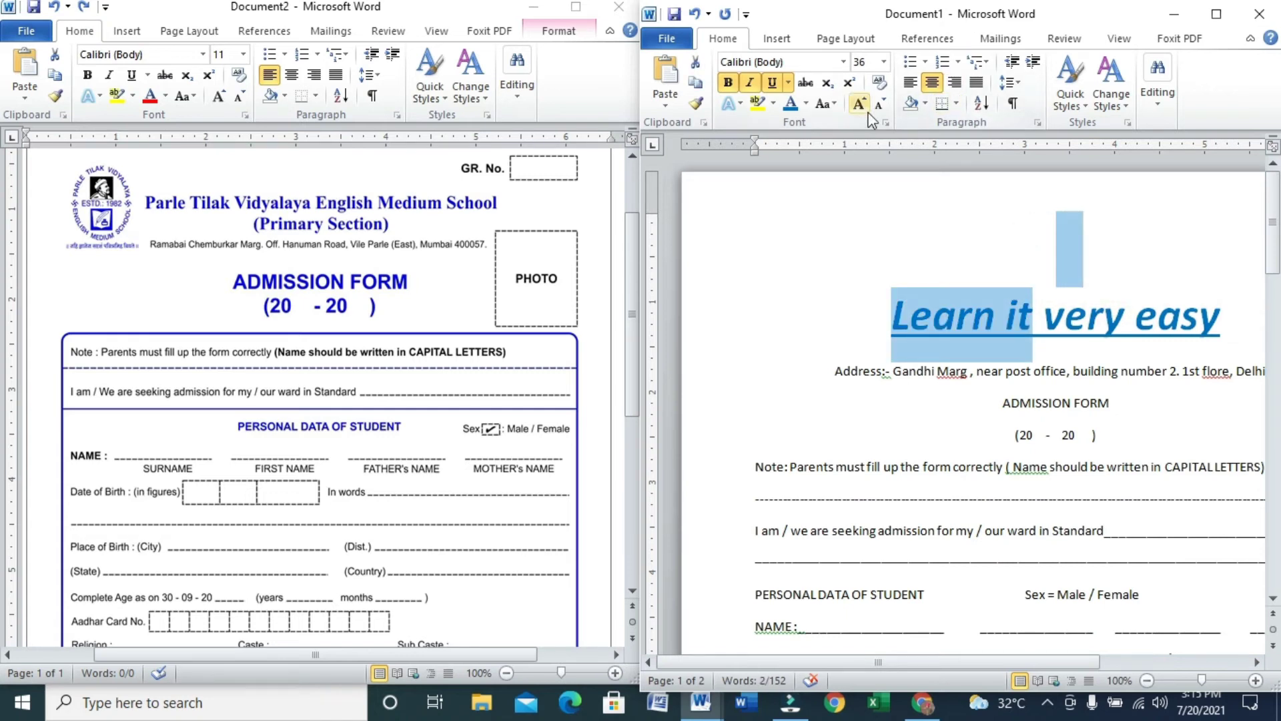
left_click(1009, 83)
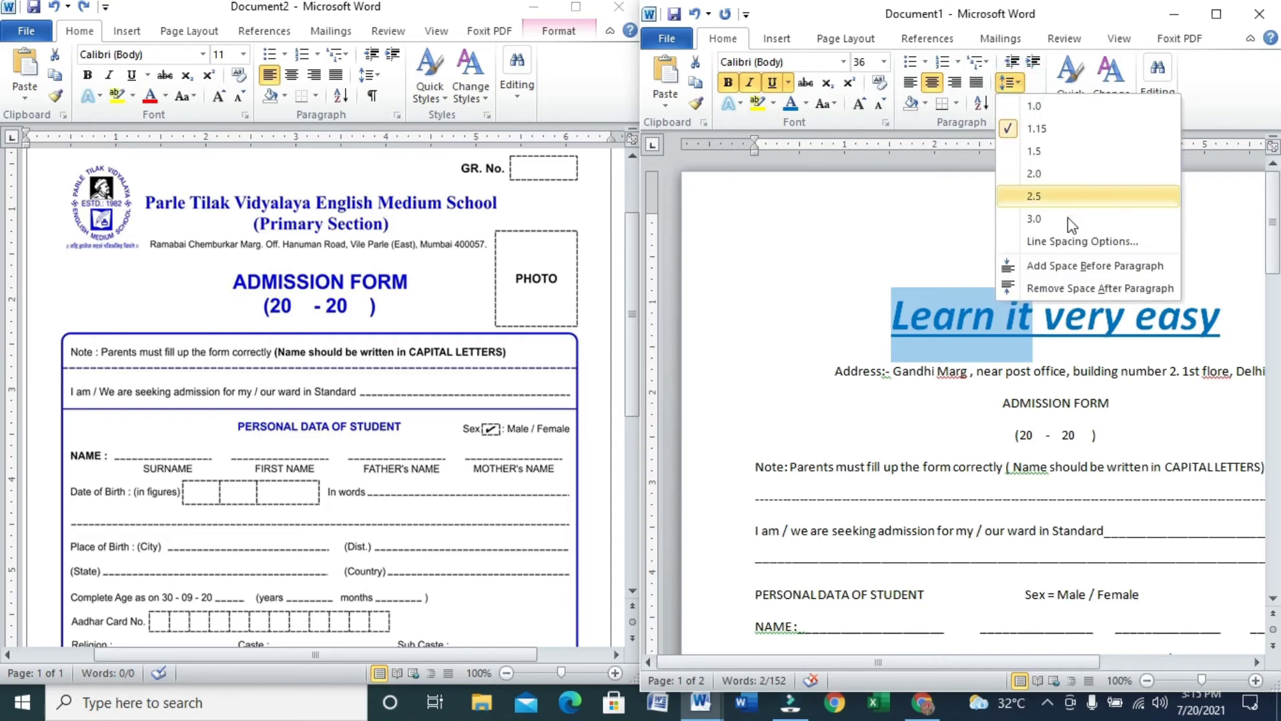
left_click(1048, 106)
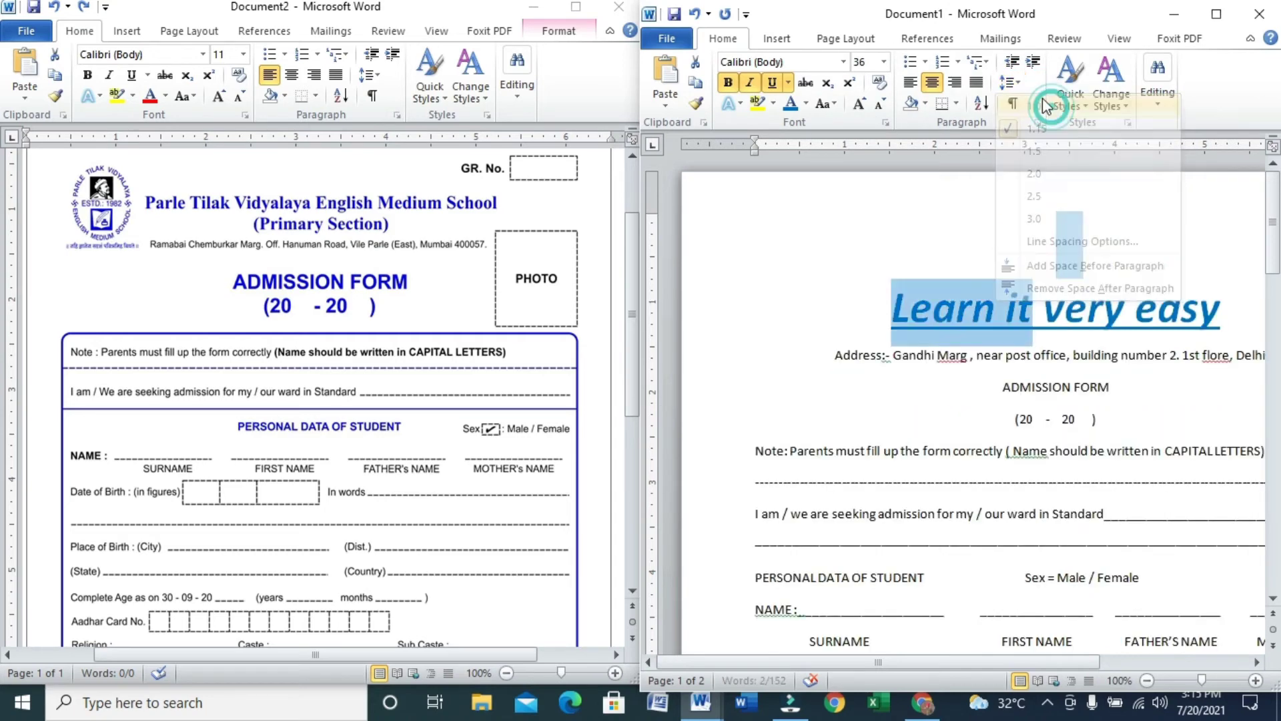
Try 3.0 line spacing on the empty line and the title, and set it back to 1.0.
left_click(1009, 82)
left_click(1068, 214)
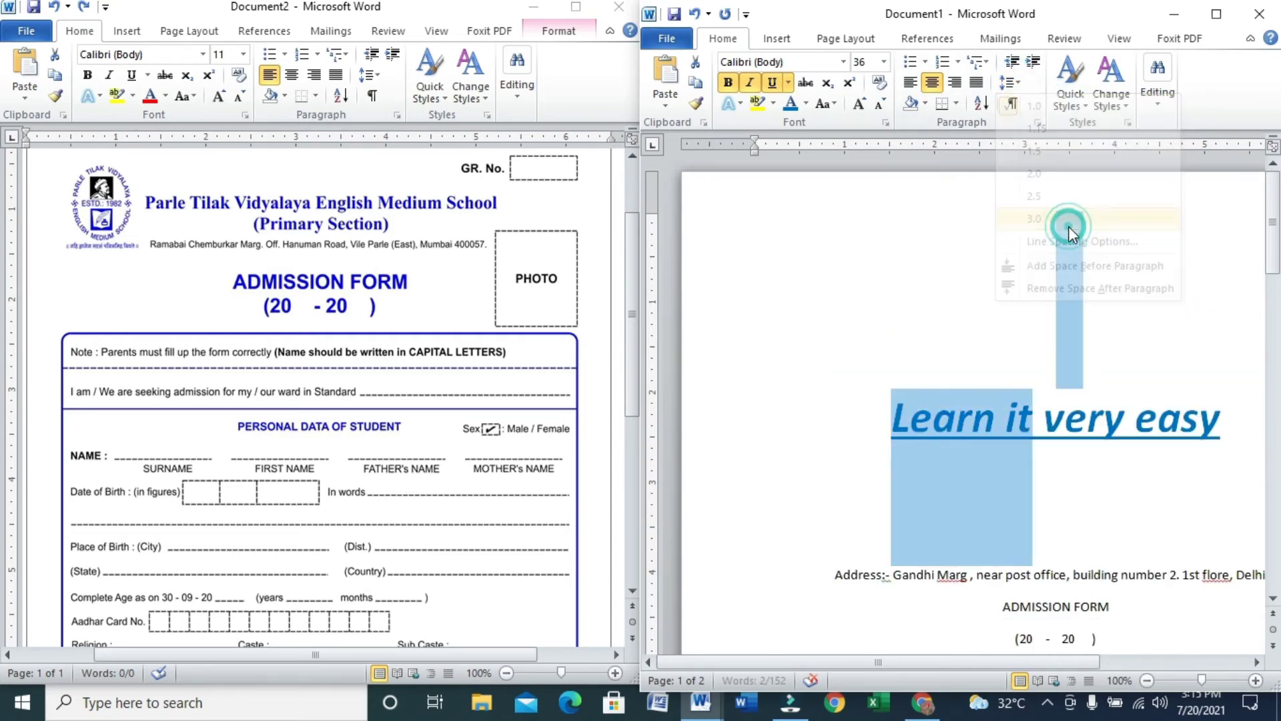
left_click(1009, 82)
left_click(1034, 105)
Set the spacing after the empty line and the title to 0 pt and return the cursor to the empty line.
left_click(1009, 82)
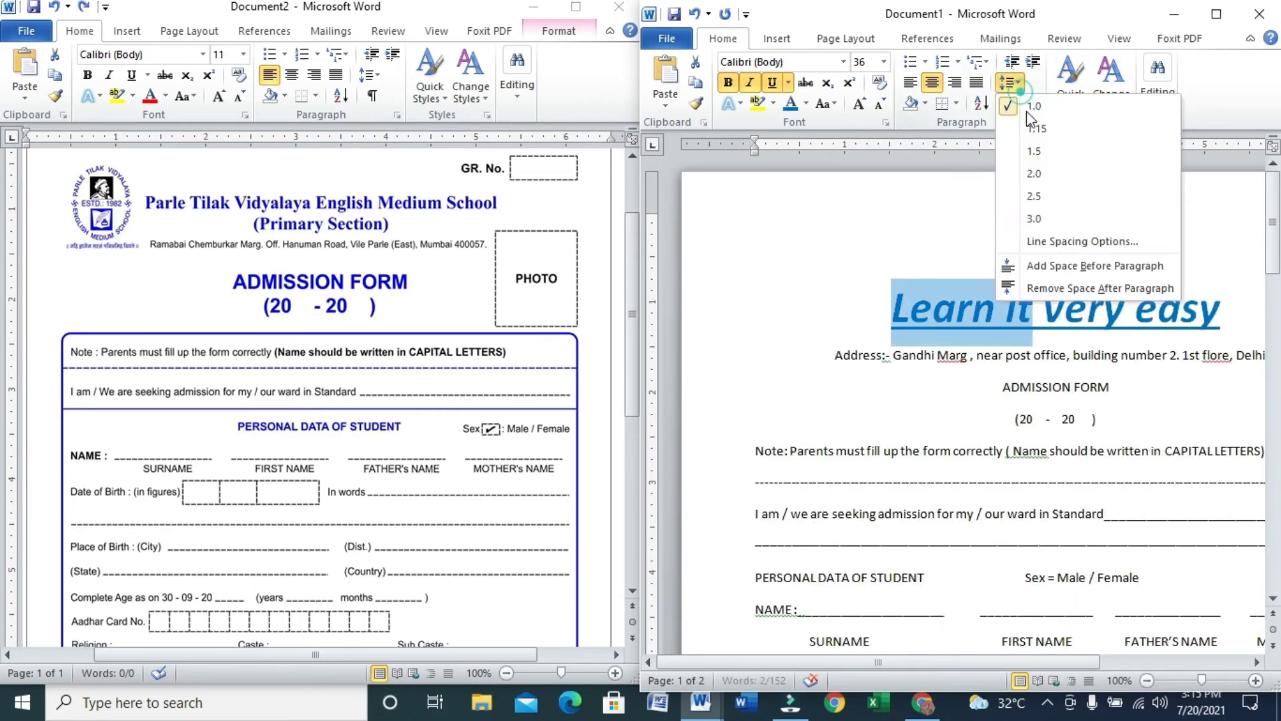
left_click(1063, 242)
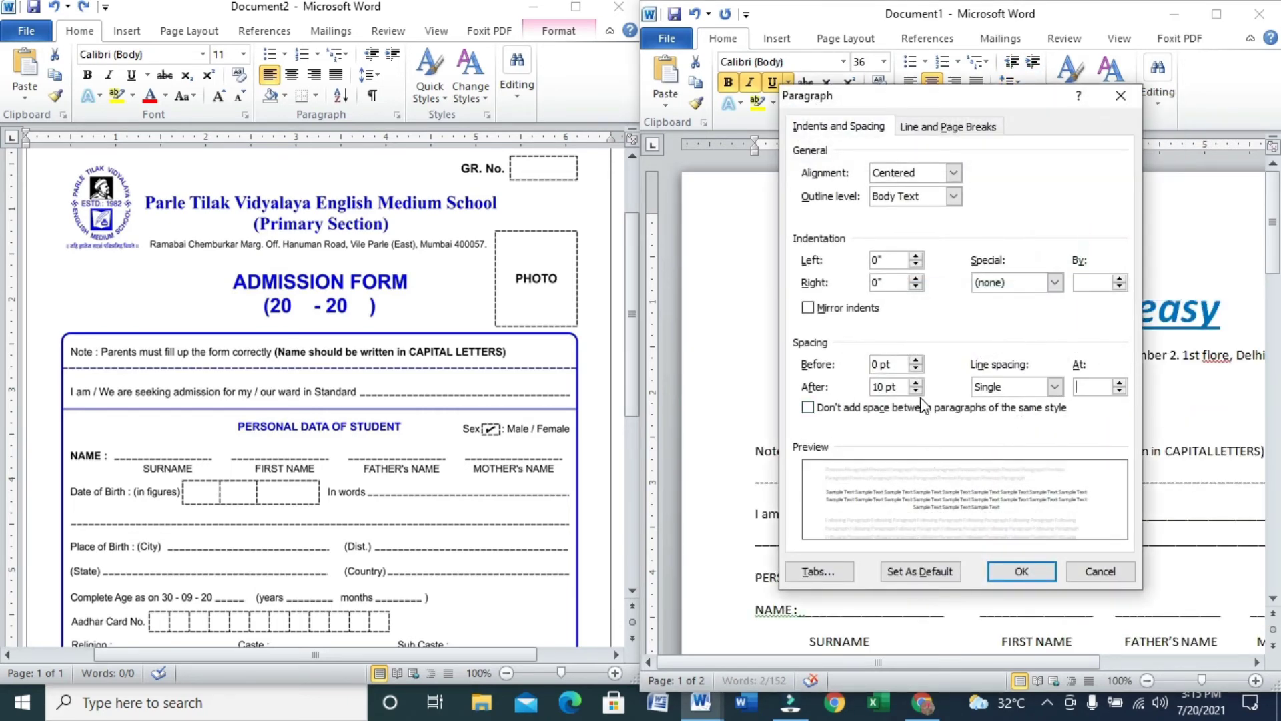
left_click(915, 392)
left_click(915, 392)
left_click(1021, 572)
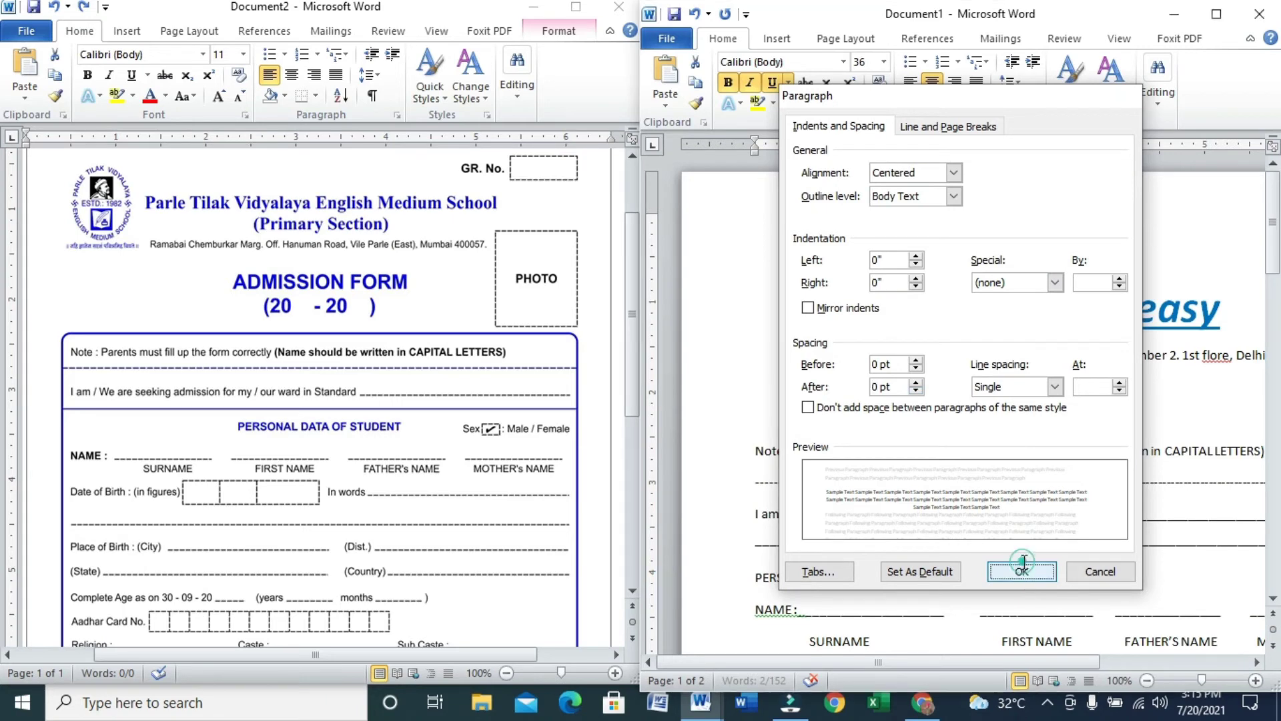
left_click(1102, 237)
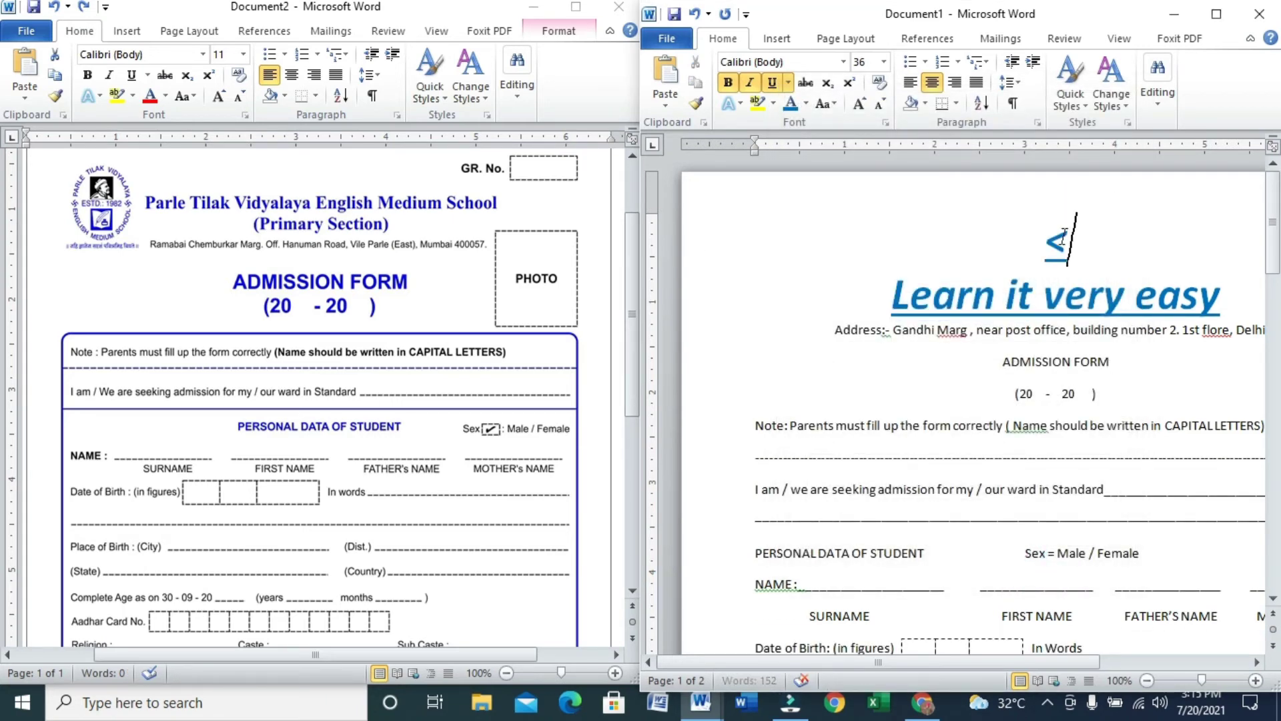
Delete the stray "<" above the title, and set the empty line to 12 pt without bold, italic or underline.
key("Delete")
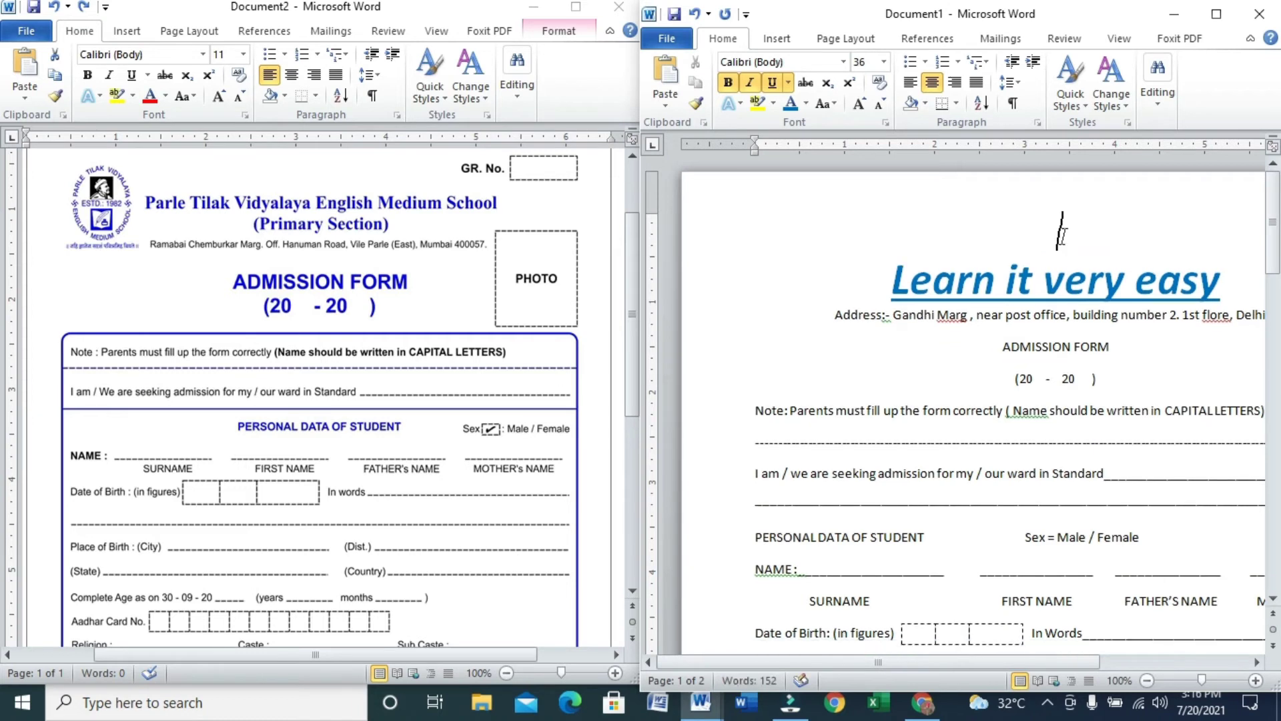
key("BackSpace")
key("BackSpace")
key("BackSpace")
key("BackSpace")
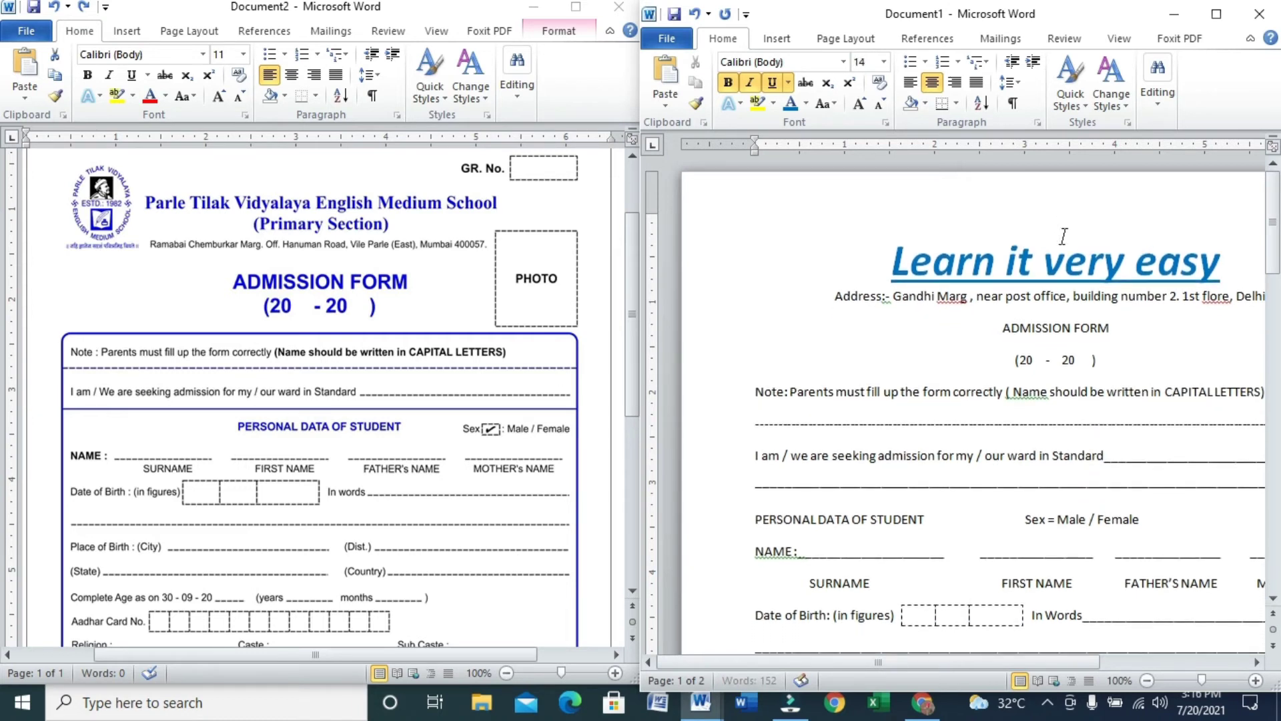
left_click(749, 82)
left_click(730, 83)
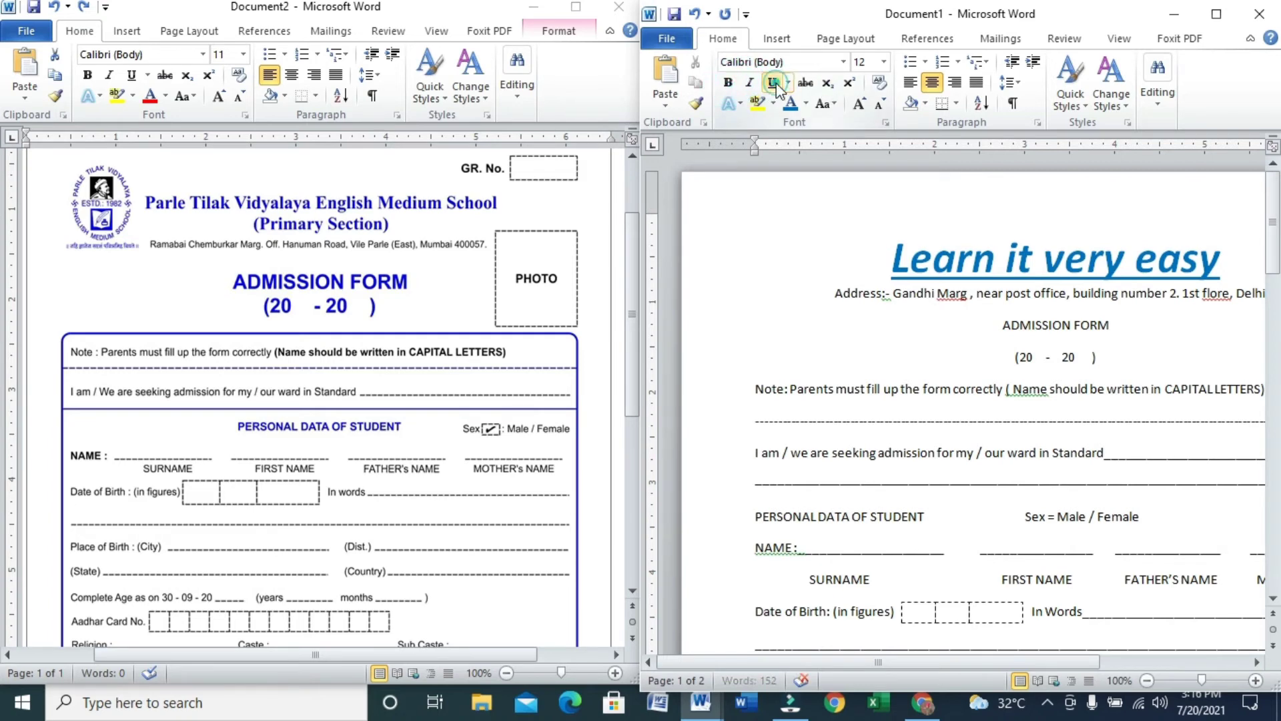
left_click(774, 83)
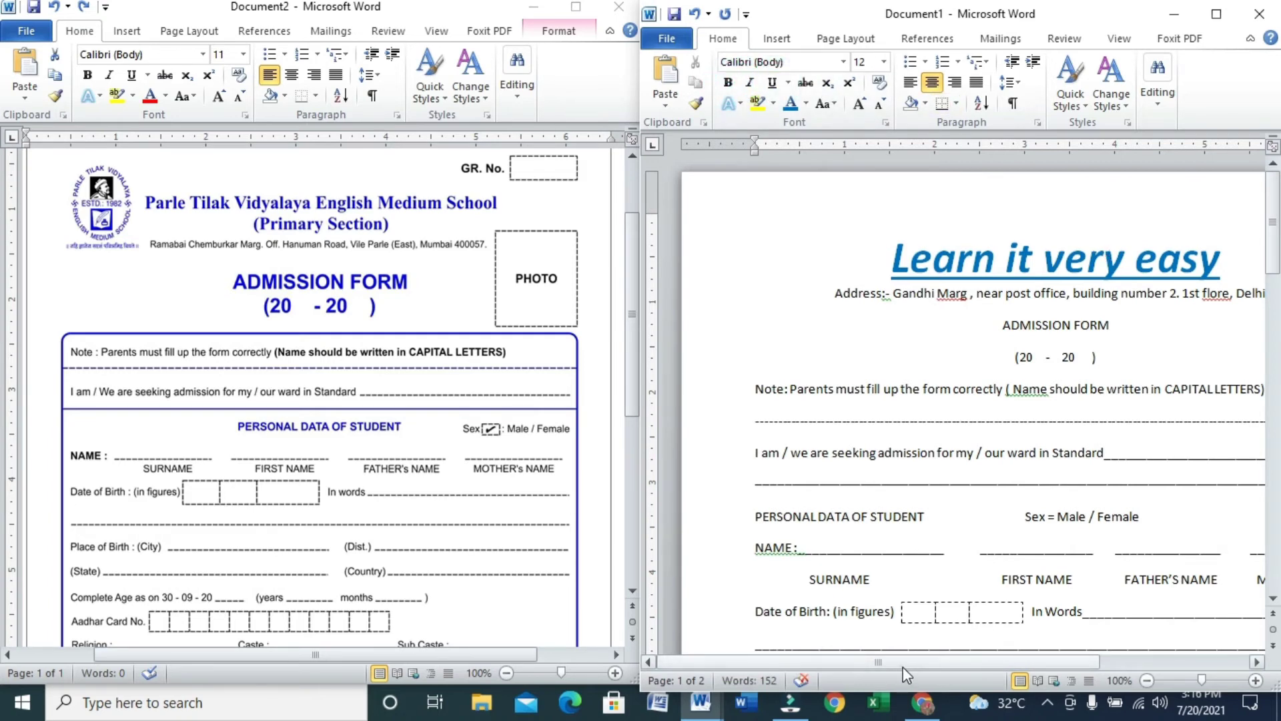
Indent the empty line above the title with six tab stops and add the label "SR. No." there.
left_click_drag(904, 667, 1037, 661)
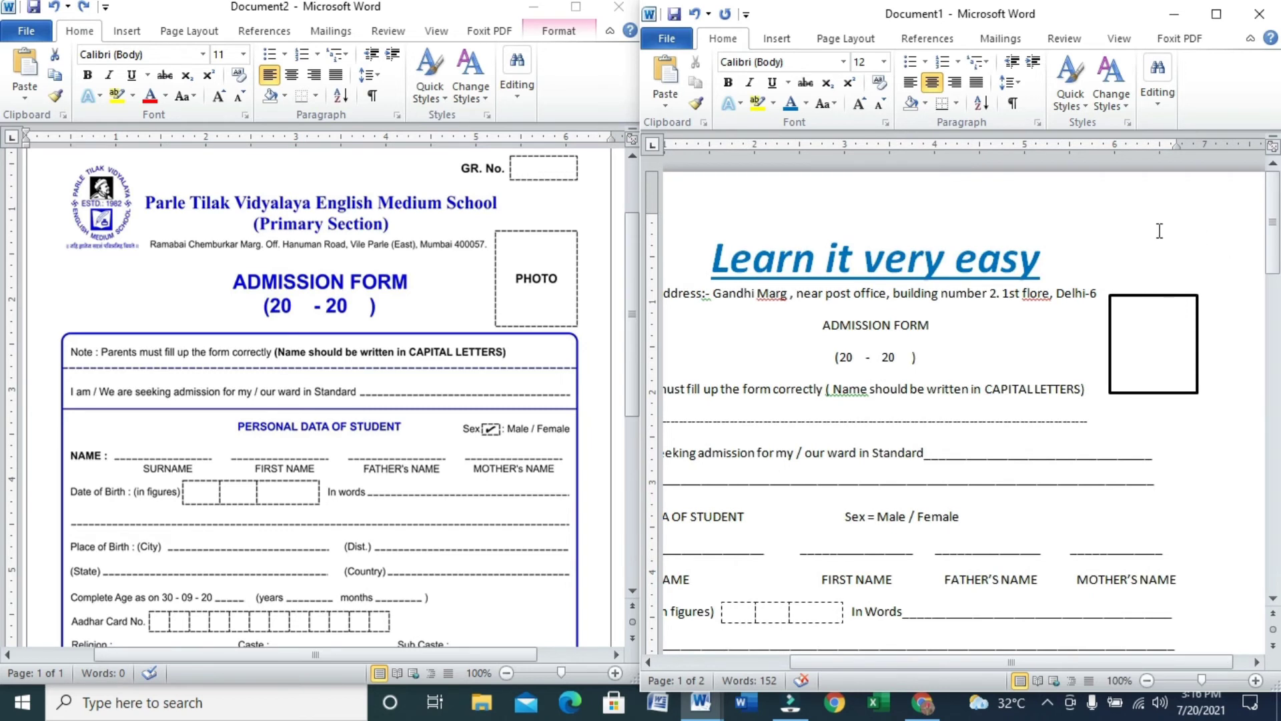
key("Tab")
key("Tab")
key("Tab")
key("Tab")
key("Tab")
key("Tab")
type("S")
type("R")
type(". No")
type(".")
Draw a small rectangle directly after the "SR. No." label.
left_click(781, 40)
left_click(831, 87)
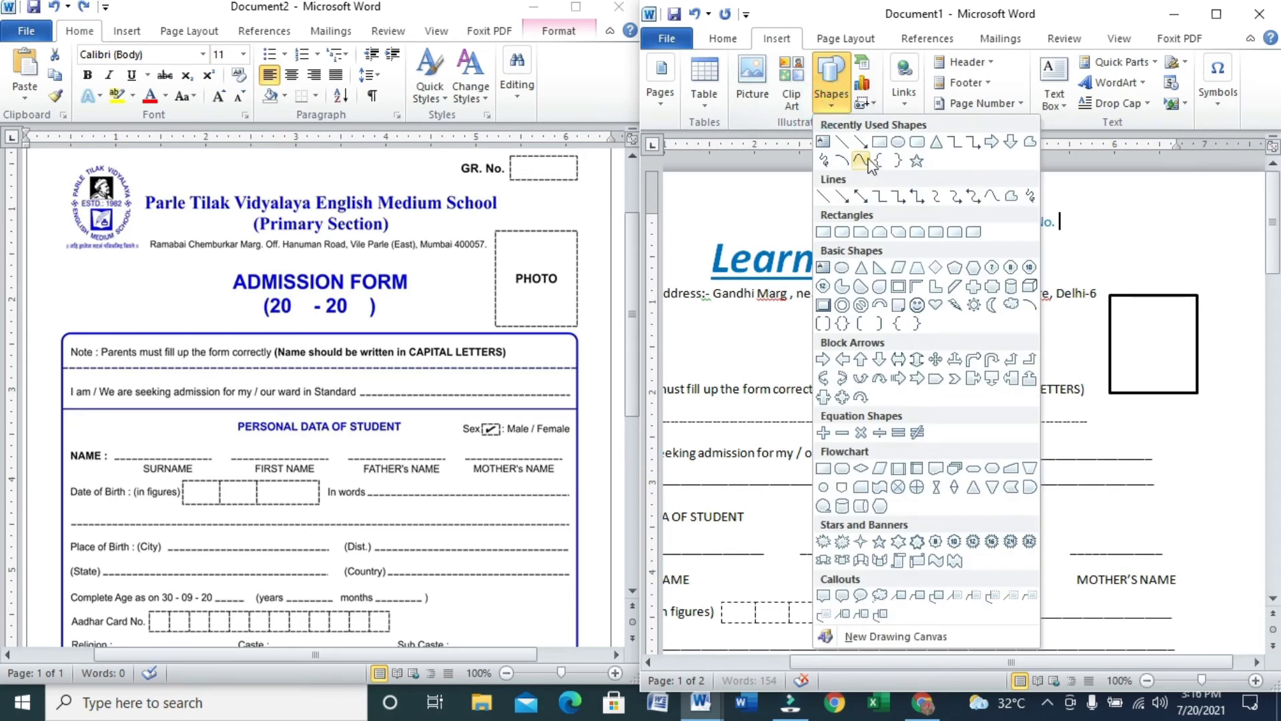
left_click(881, 142)
mouse_move(1065, 215)
left_mouse_down()
mouse_move(1103, 262)
mouse_move(1151, 253)
left_mouse_up()
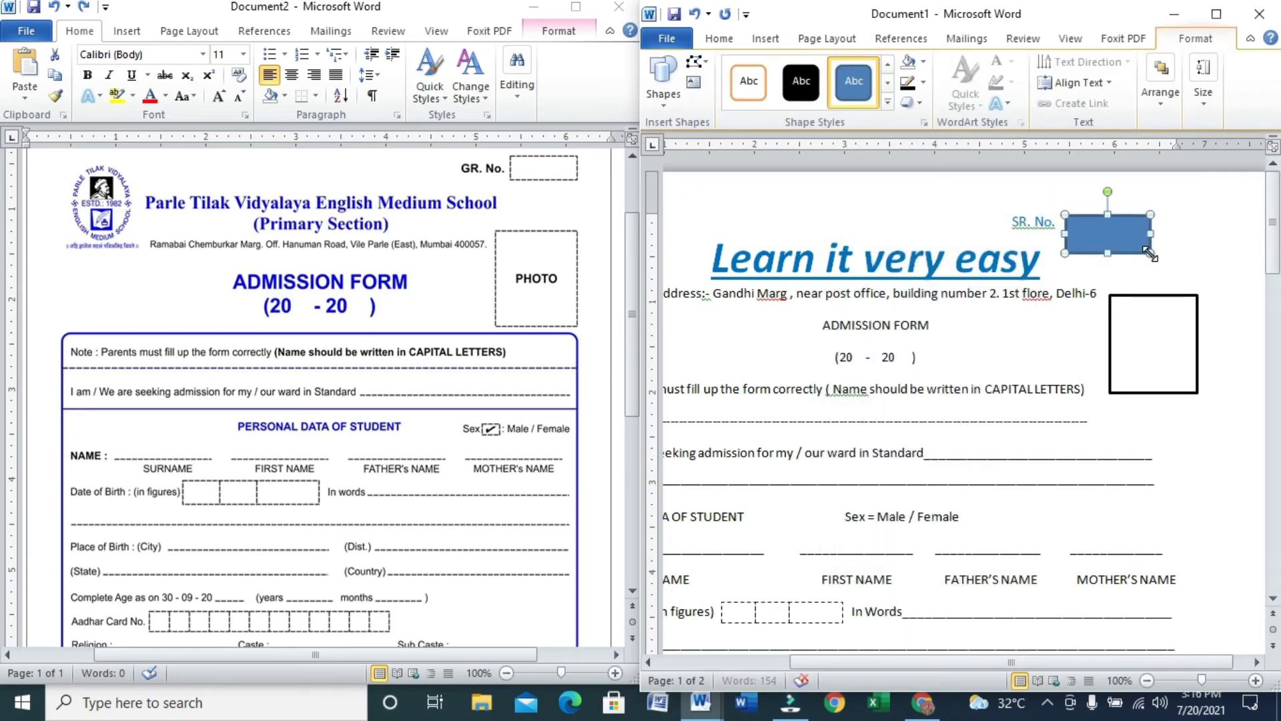
Nudge the small rectangle up and slightly left so that it lines up with the "SR. No." label.
key("Up")
key("Up")
key("Up")
key("Up")
key("Up")
key("Up")
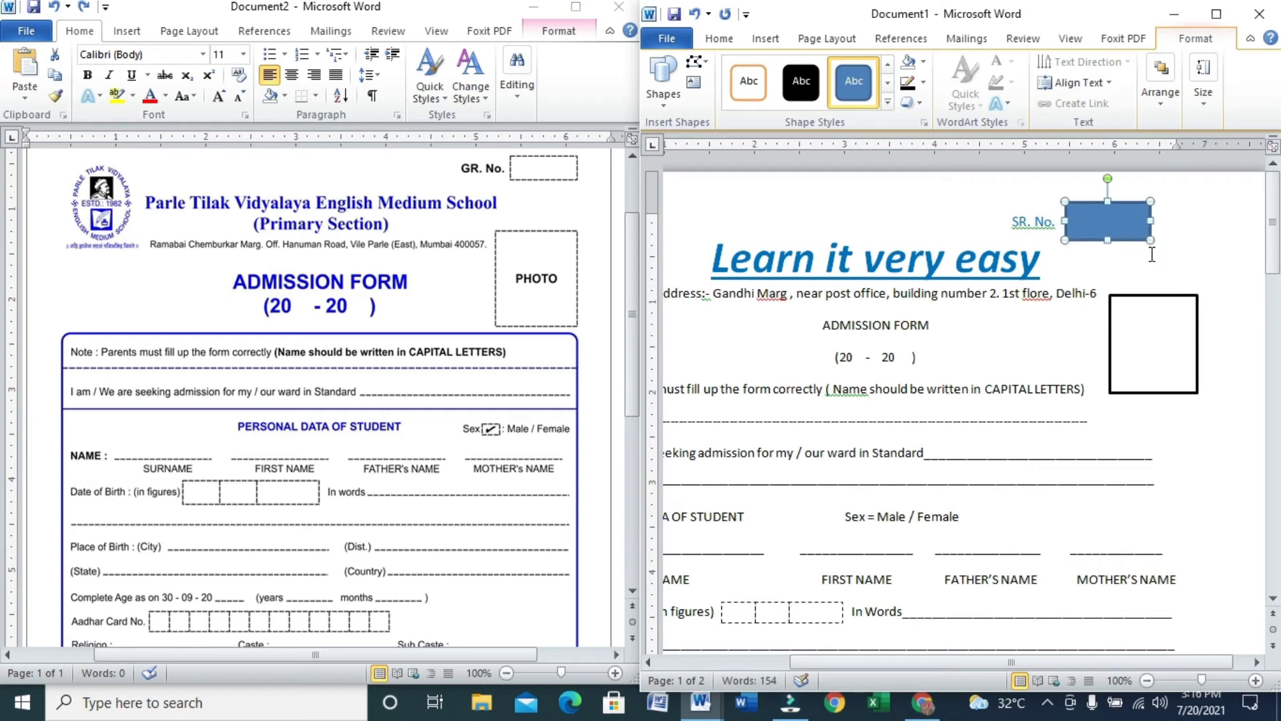
key("Up")
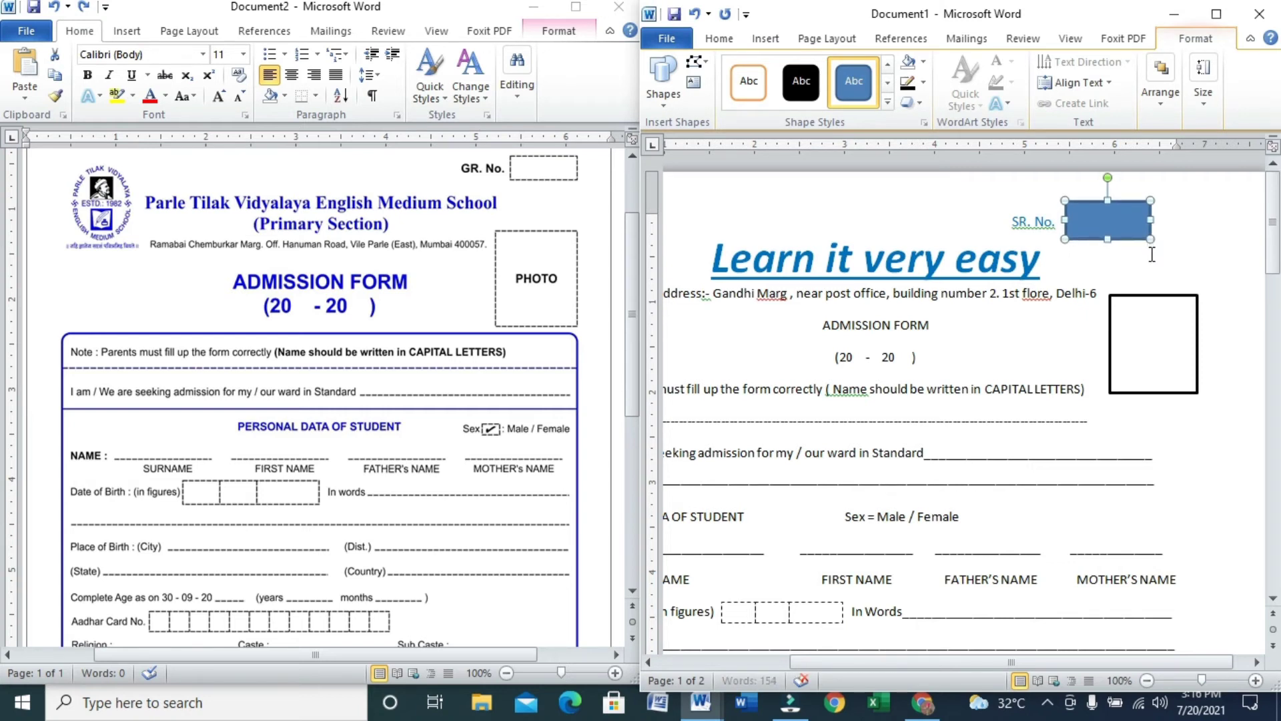
key("Left")
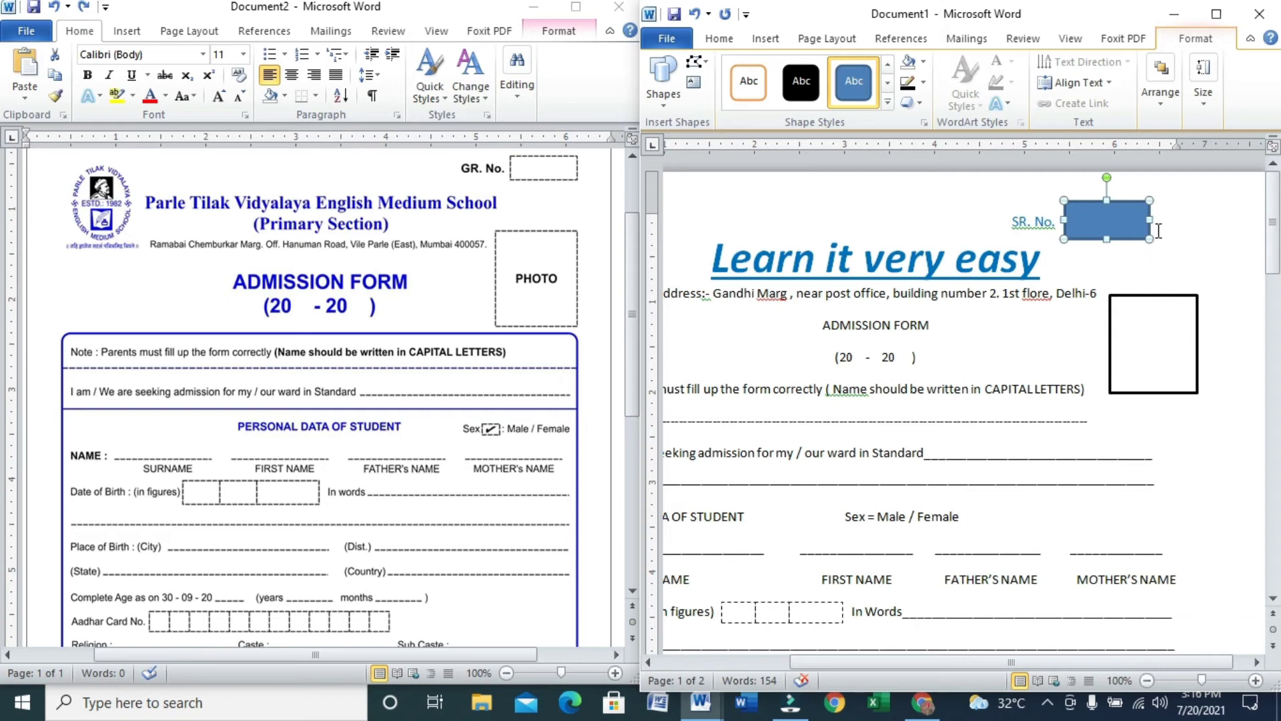
Give the rectangle beside "SR. No." No Fill and a black outline.
left_click(926, 65)
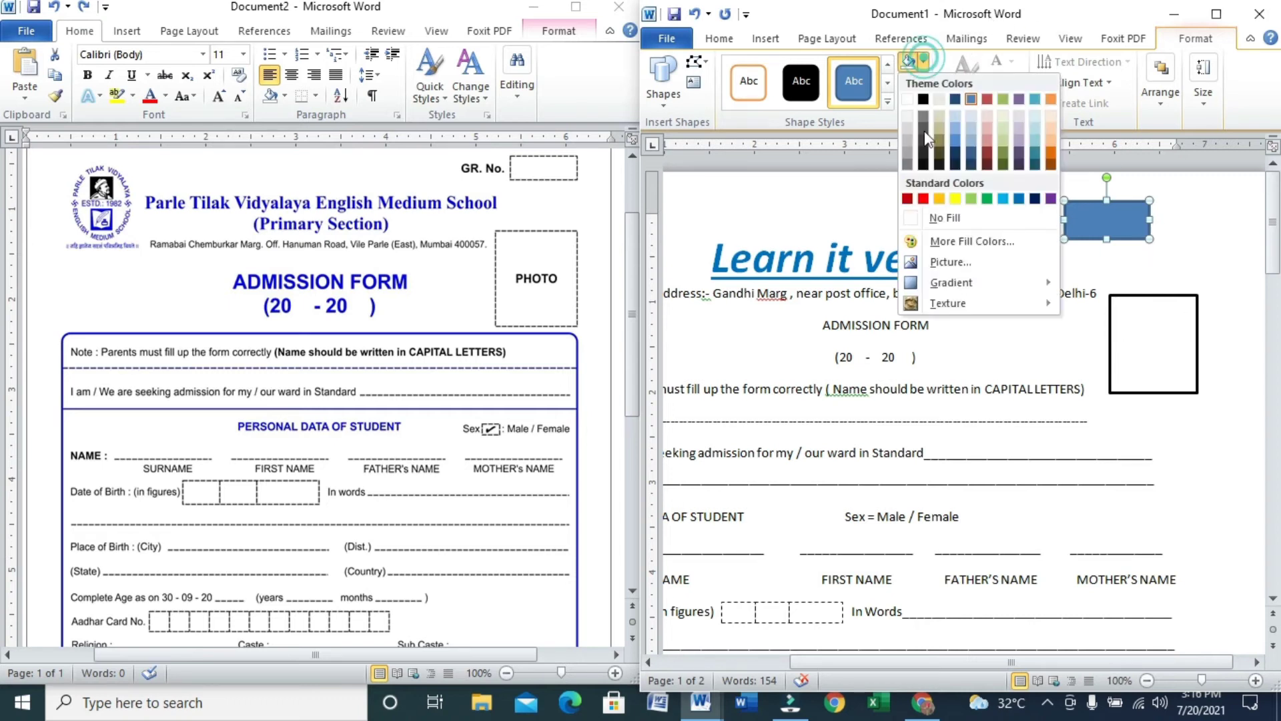
left_click(924, 214)
left_click(924, 84)
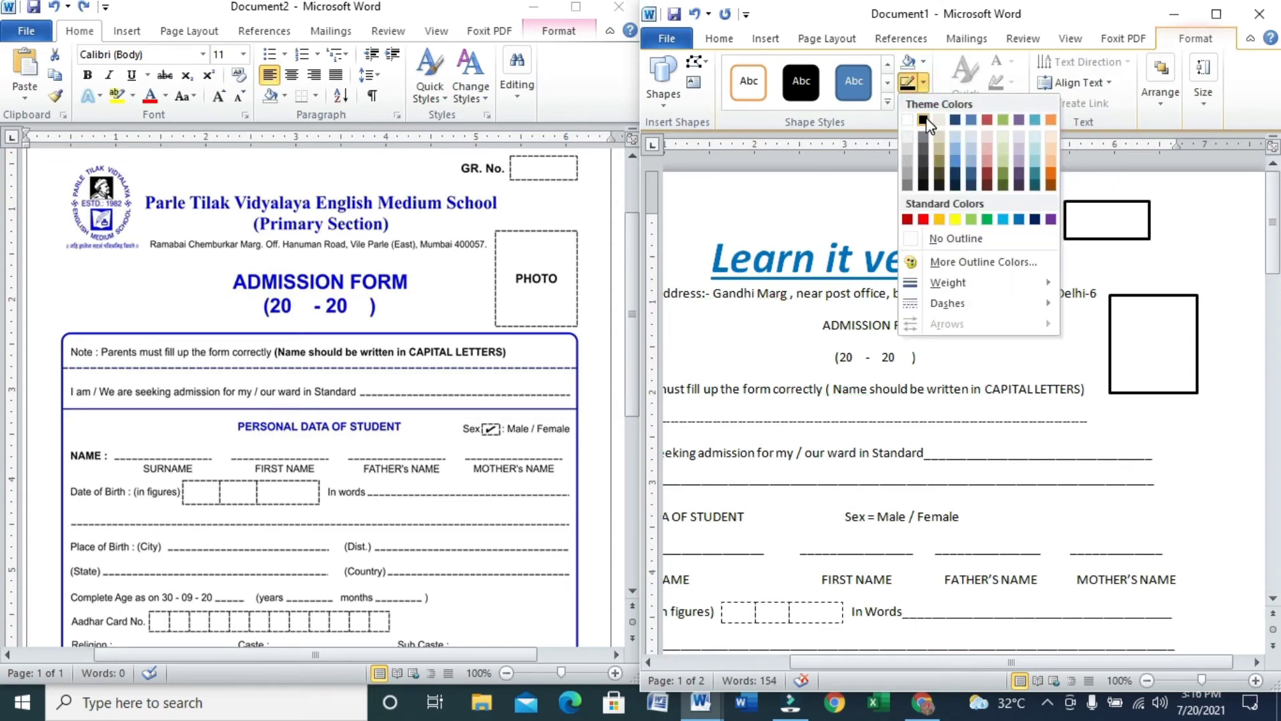
left_click(924, 120)
Set the "SR. No." label to the Automatic font color and make it bold.
left_click(1004, 222)
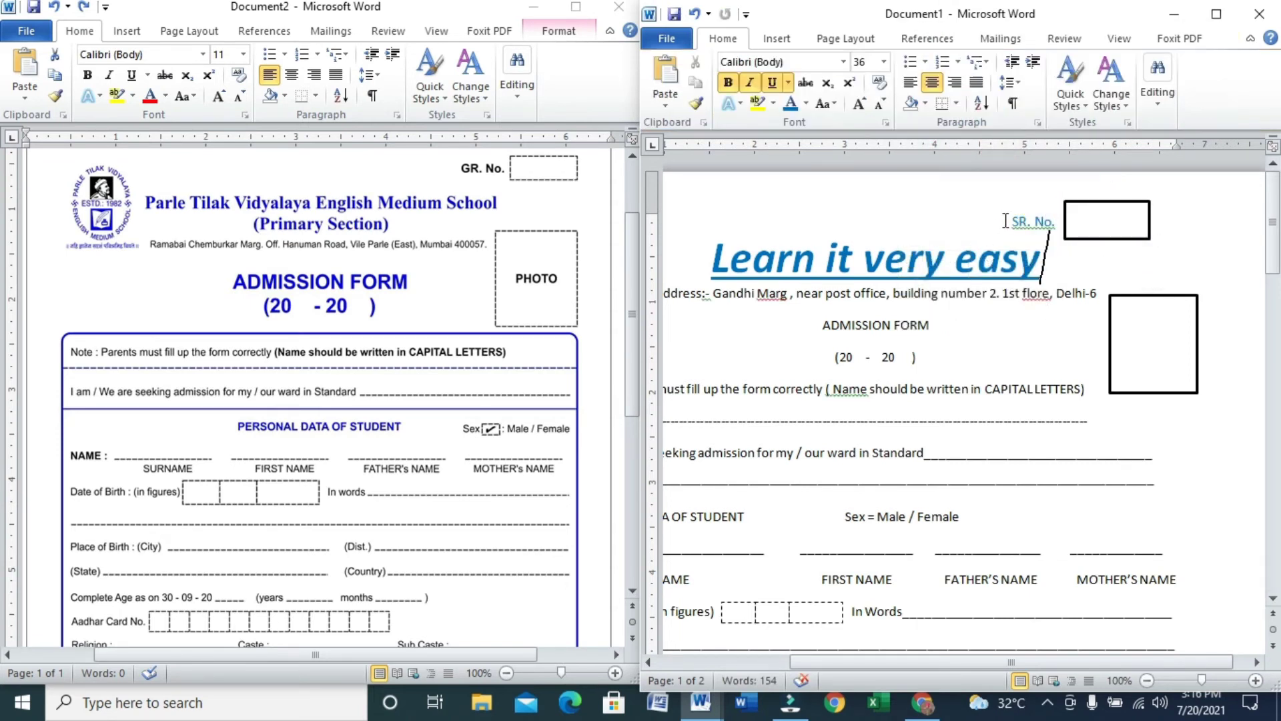
left_click_drag(1008, 220, 1053, 221)
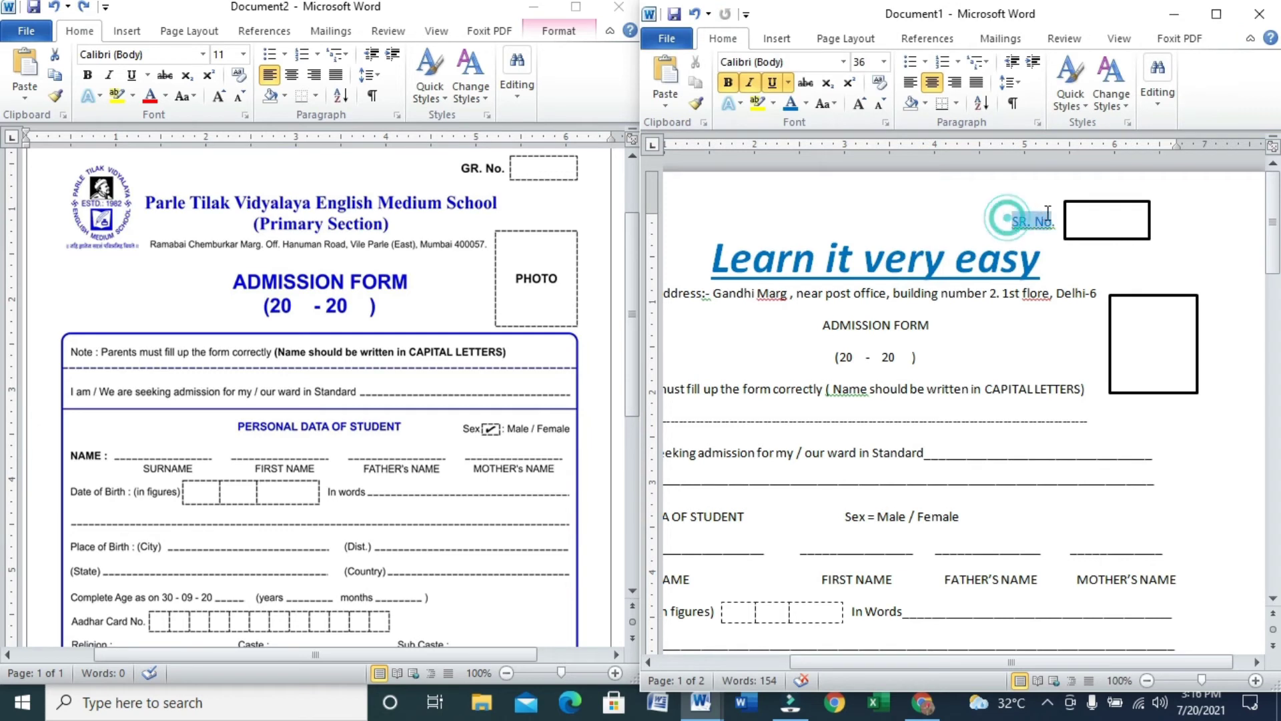
left_click(806, 107)
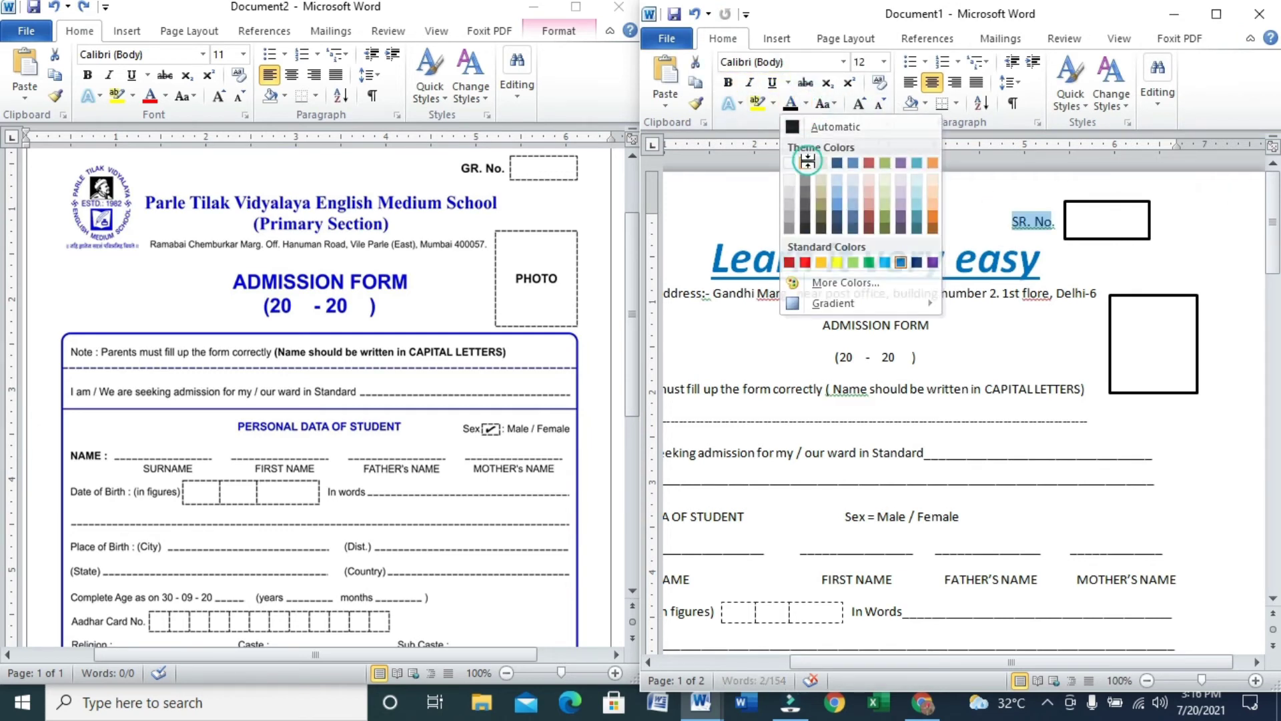
left_click(811, 124)
left_click(728, 82)
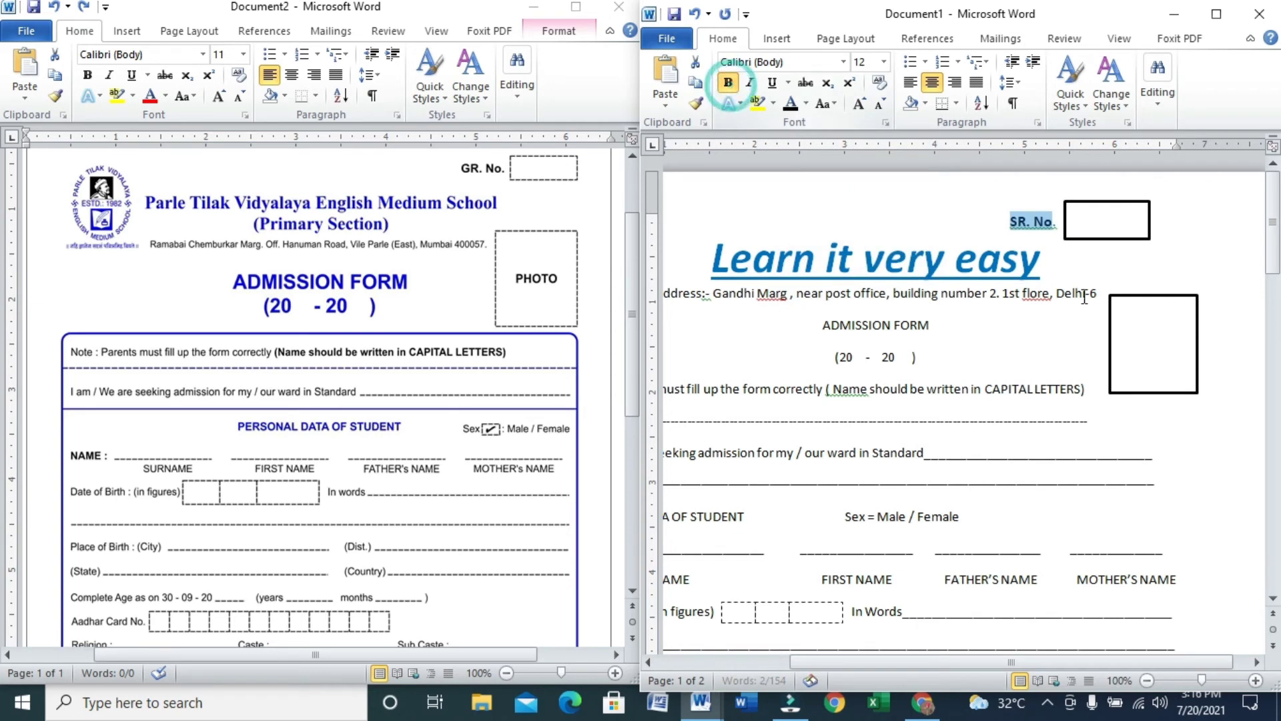
left_click(1083, 293)
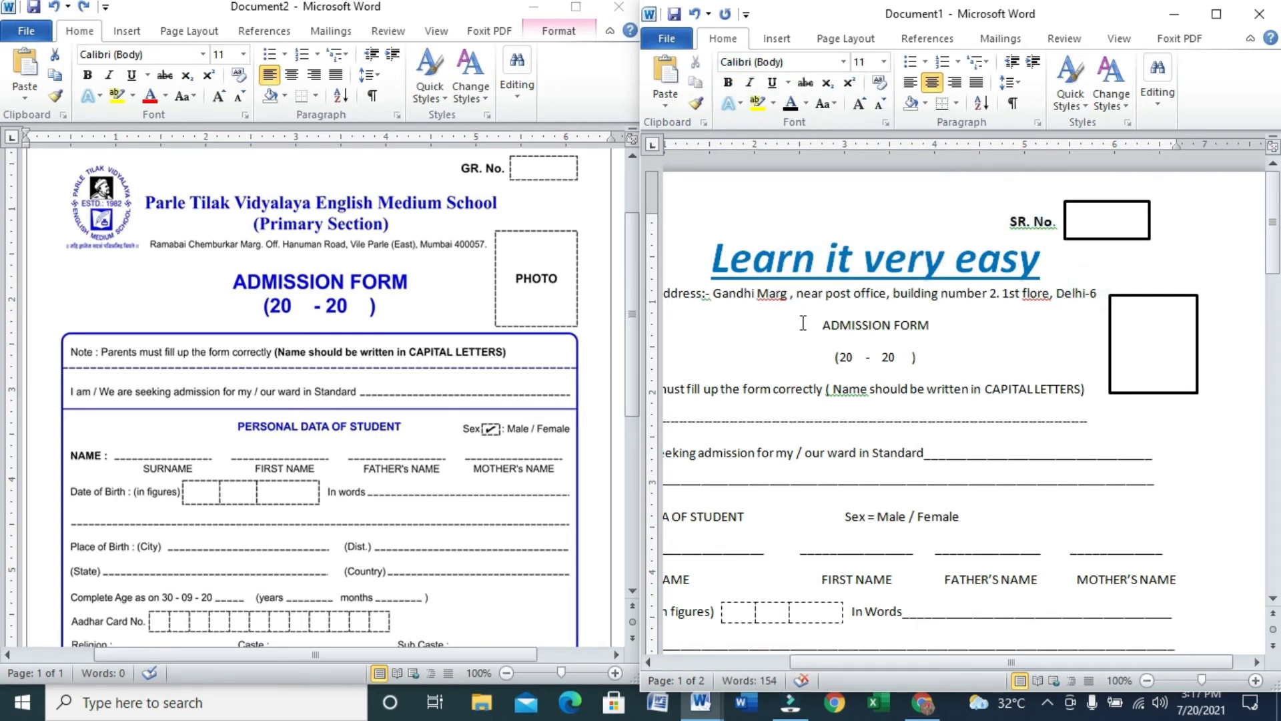
Make the "ADMISSION FORM" heading bold and enlarge it to 16 pt.
left_click_drag(818, 326, 939, 327)
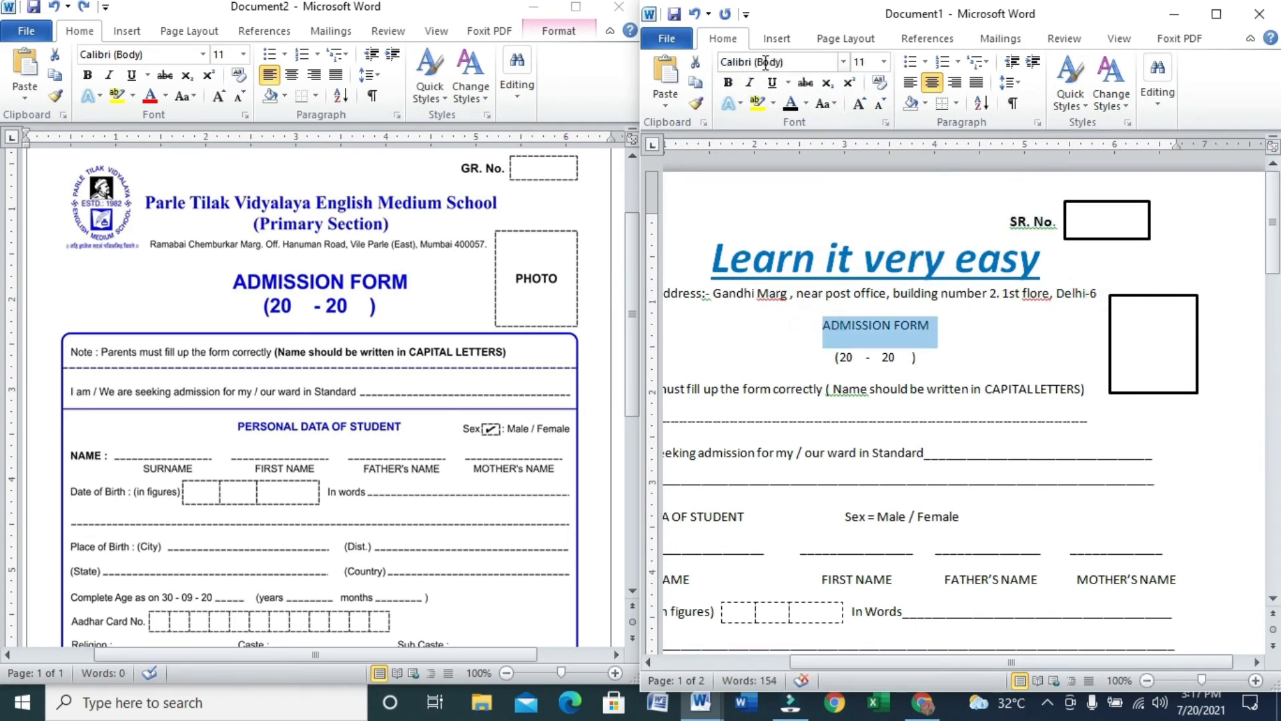
left_click(728, 82)
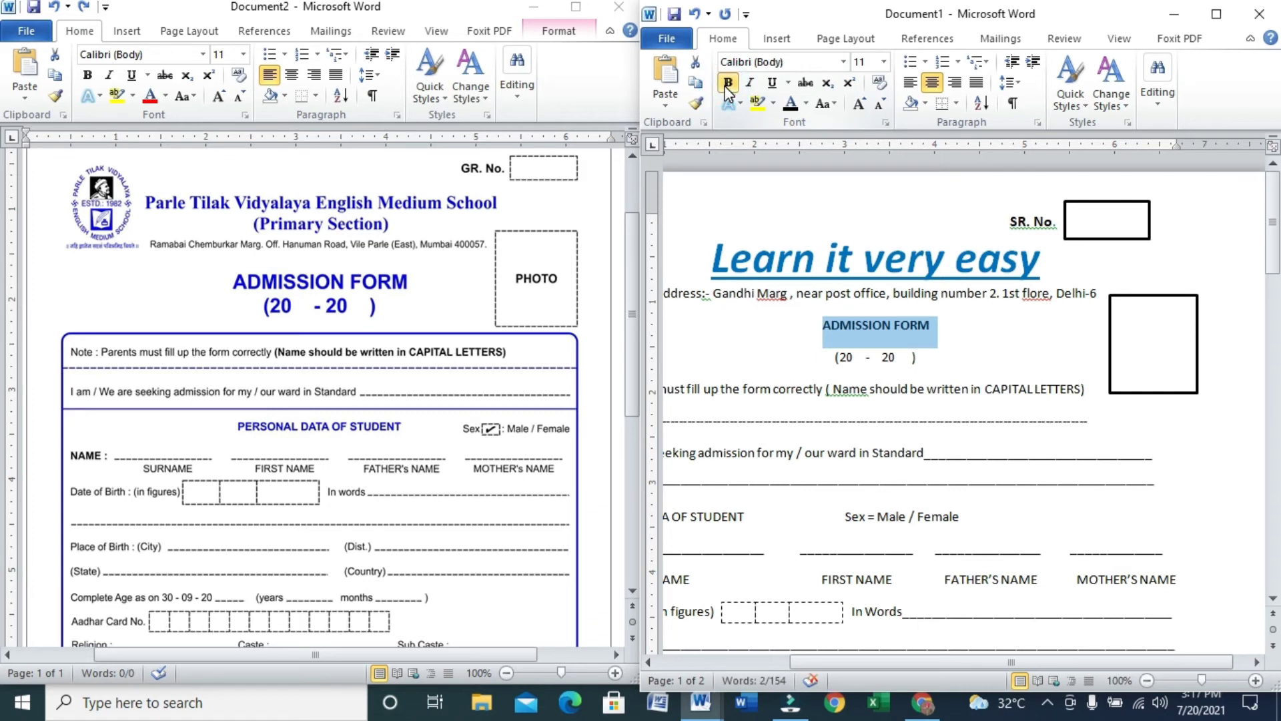
key("ctrl+shift+period")
key("ctrl+shift+period")
key("ctrl+shift+period")
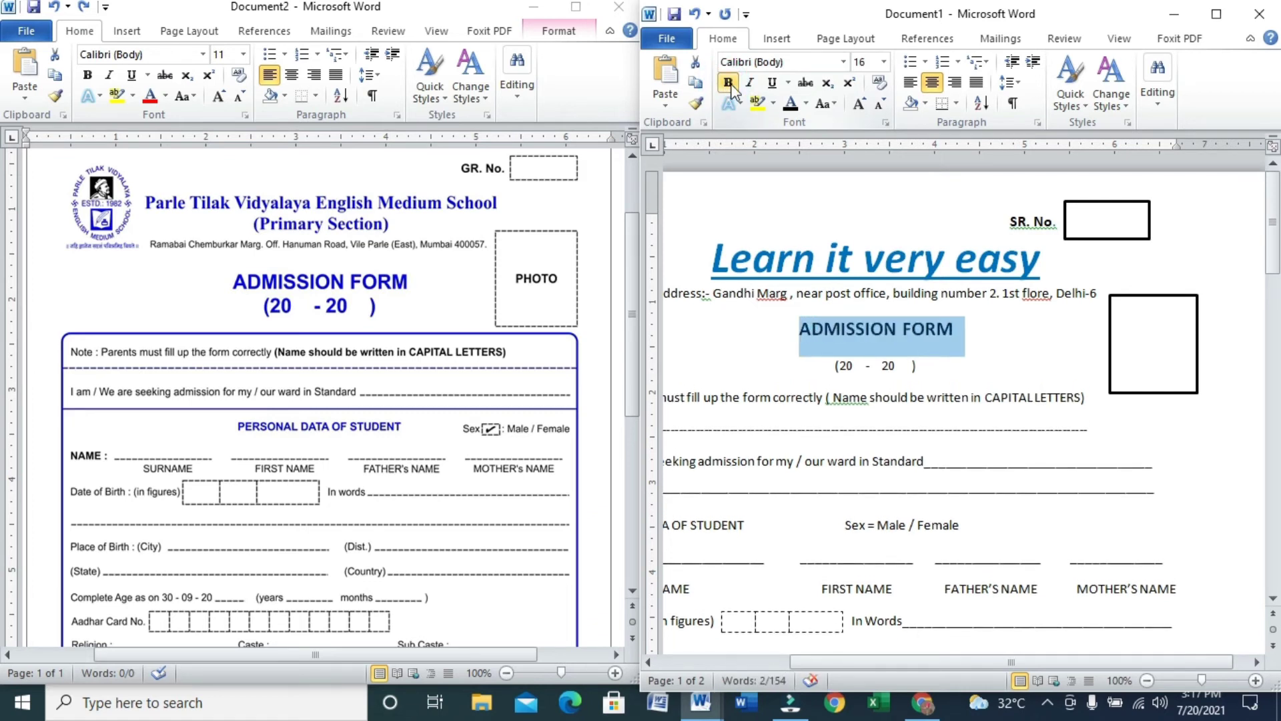
Copy the formatting of "ADMISSION FORM" onto the "(20 - 20 )" line with Format Painter.
left_click(830, 323)
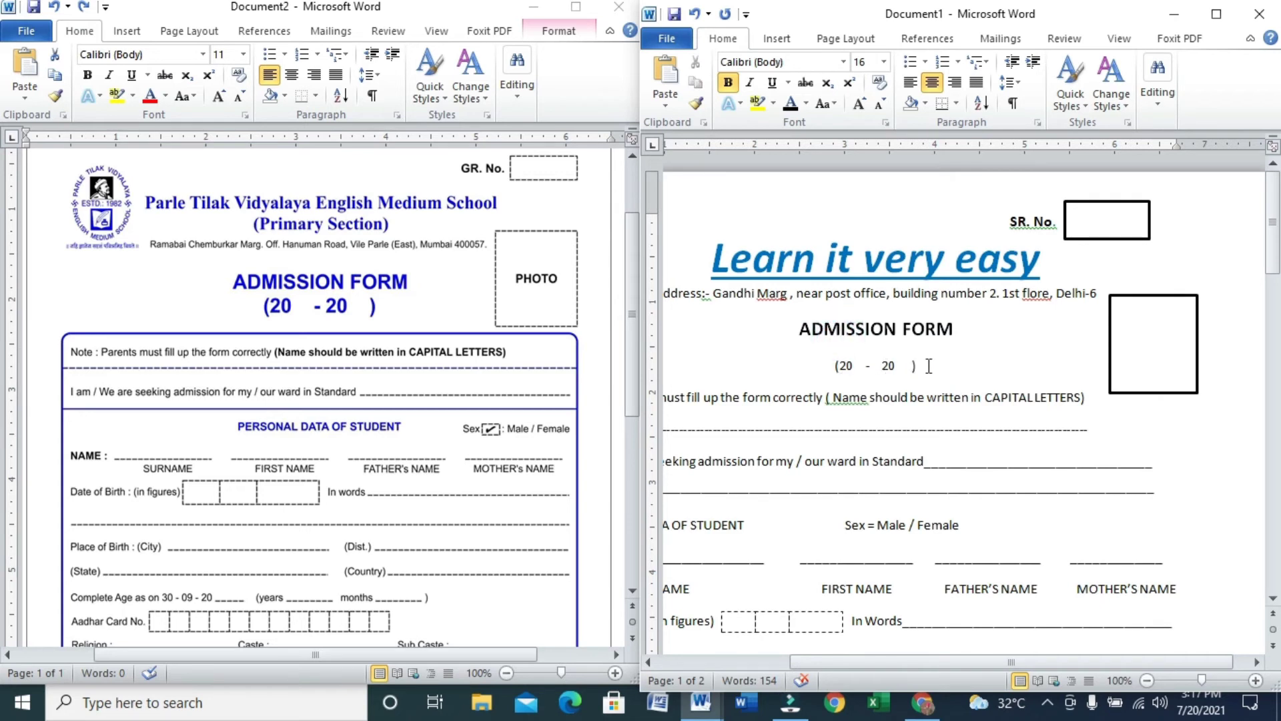
left_click(696, 103)
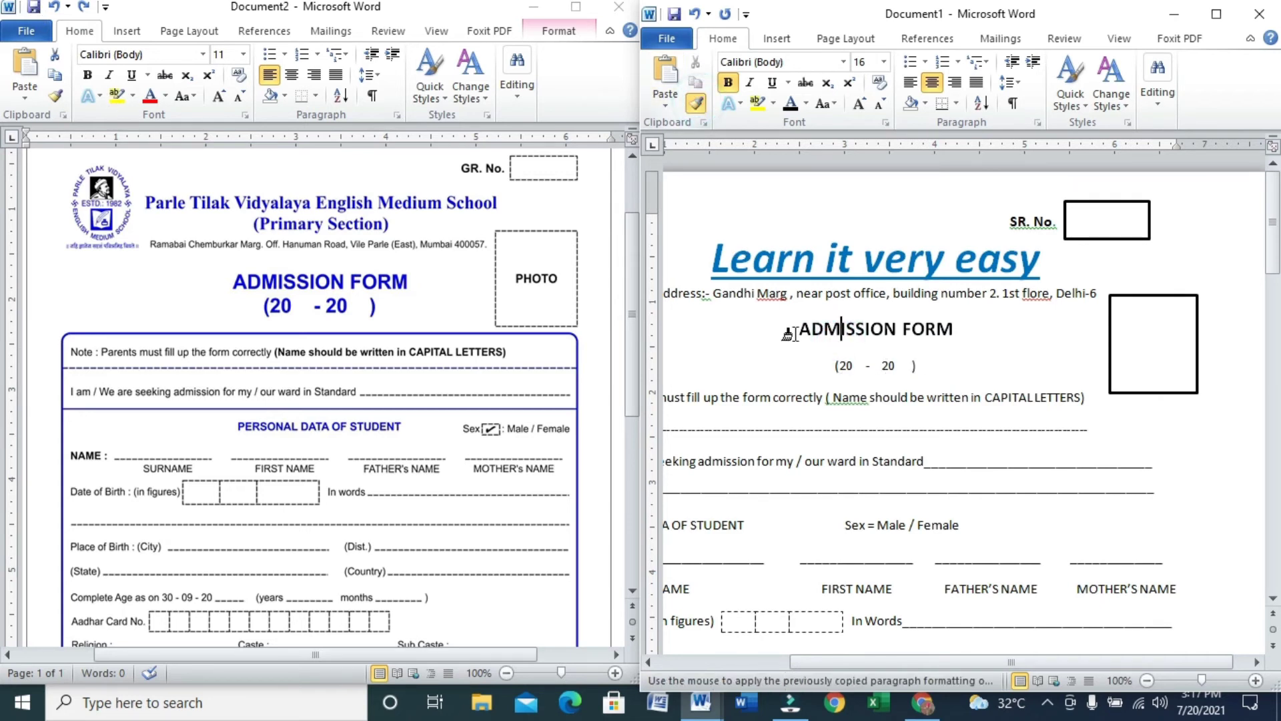
left_click_drag(827, 366, 928, 368)
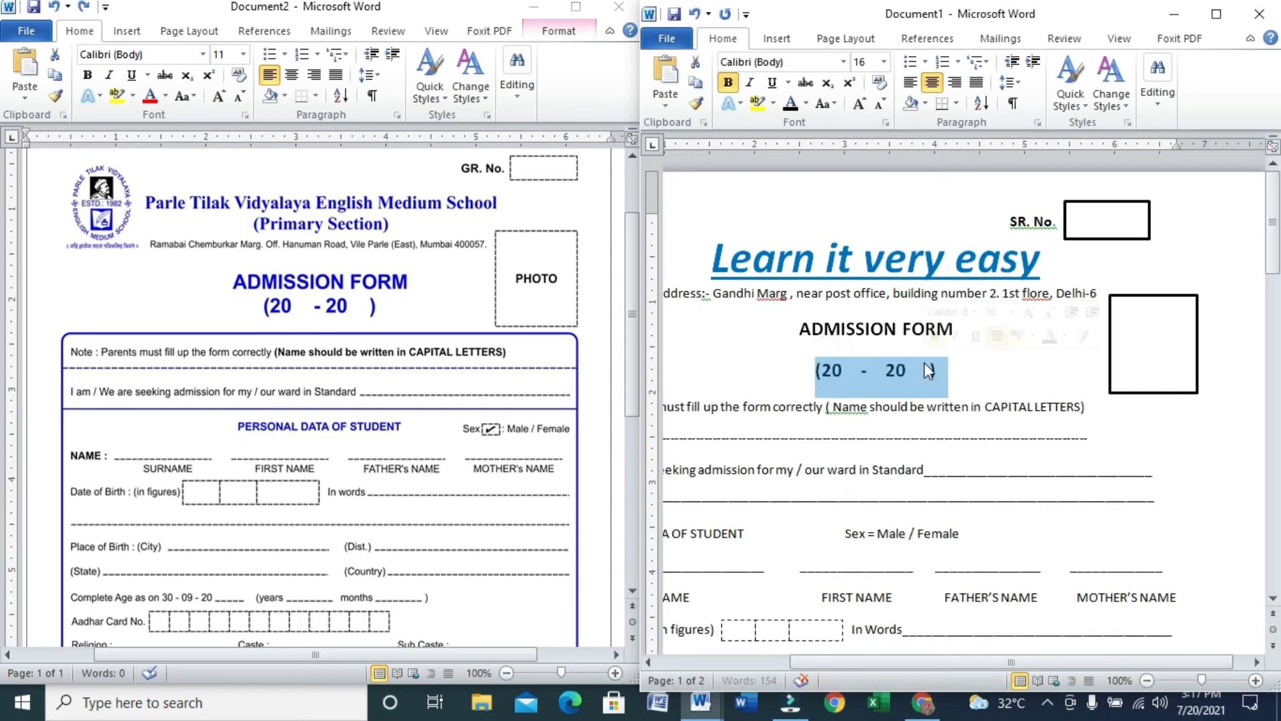
left_click(1061, 355)
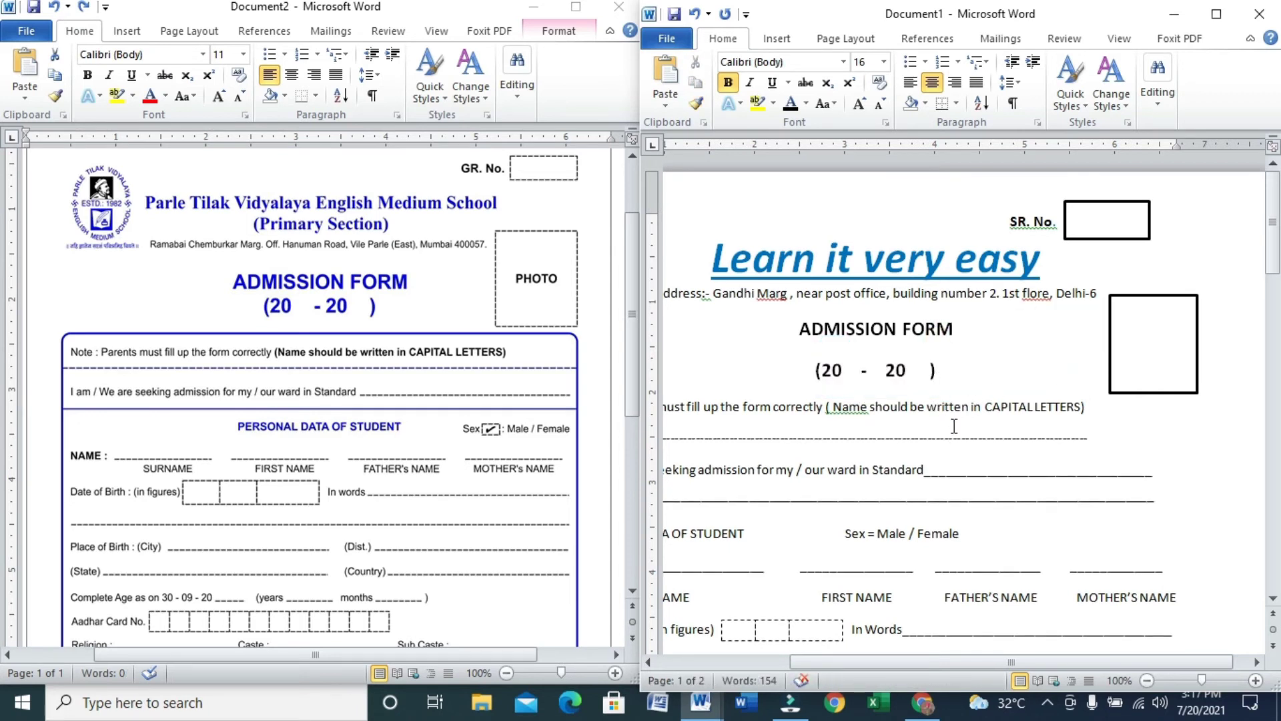
Set the line spacing of the address, "ADMISSION FORM" and "(20 - 20 )" lines to 1.0.
left_click_drag(953, 395, 896, 293)
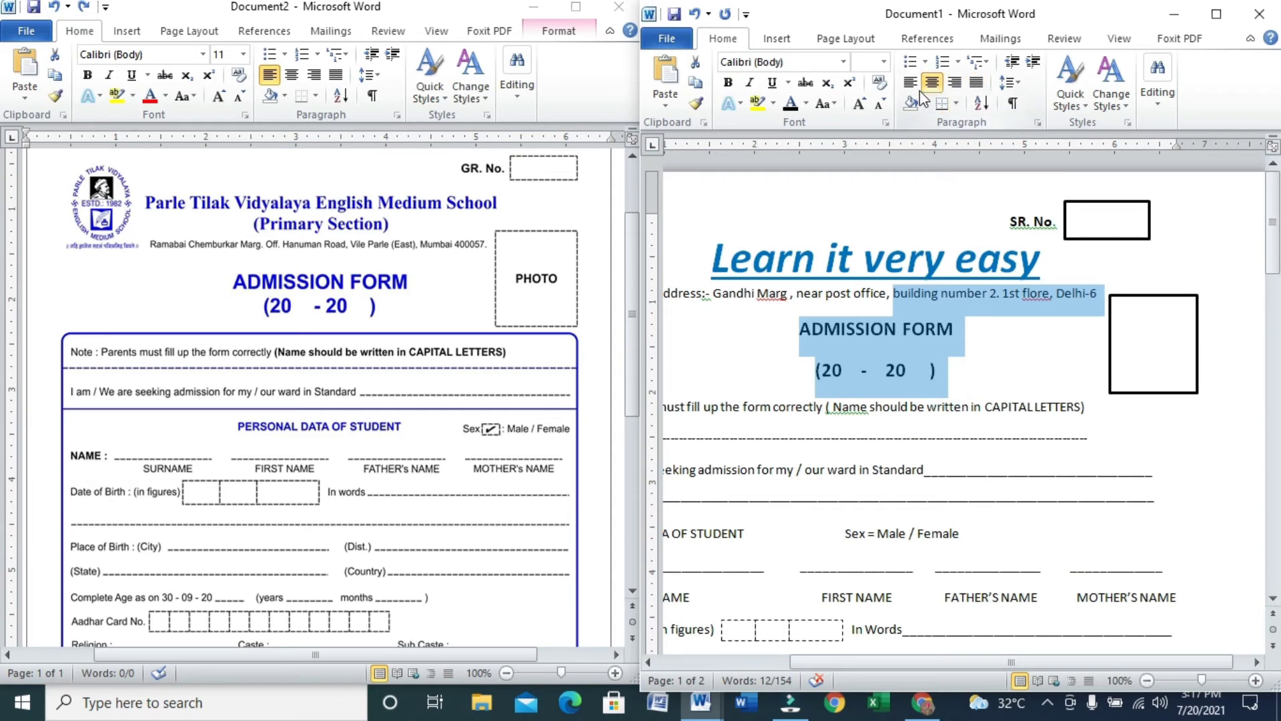
left_click(1012, 87)
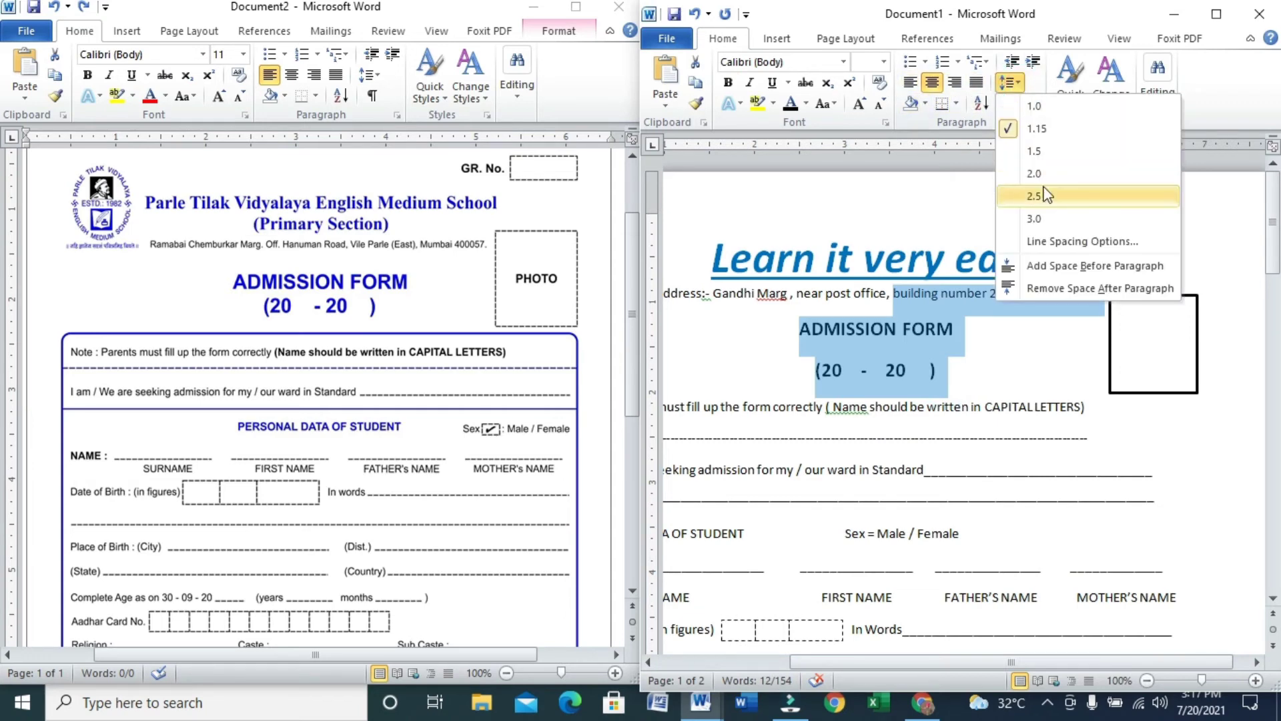
left_click(1034, 107)
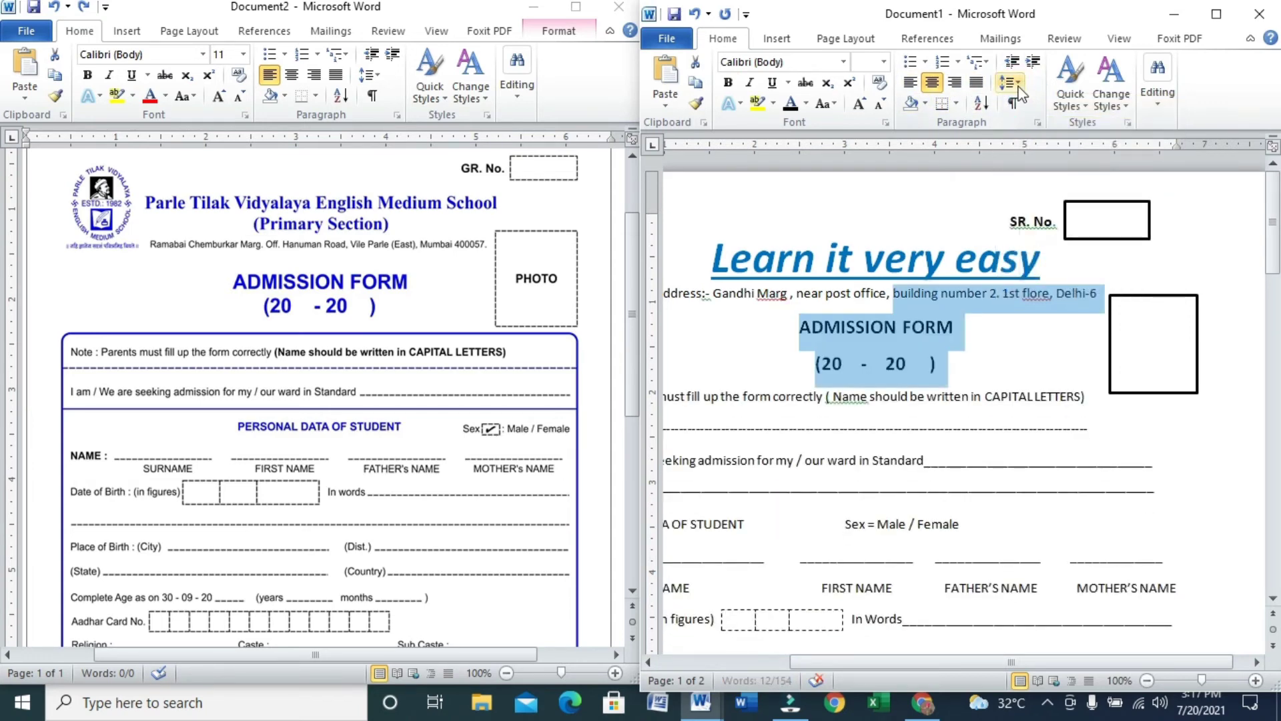
Set the spacing after the address, "ADMISSION FORM" and "(20 - 20 )" paragraphs to 0 pt.
left_click(1009, 82)
left_click(1042, 242)
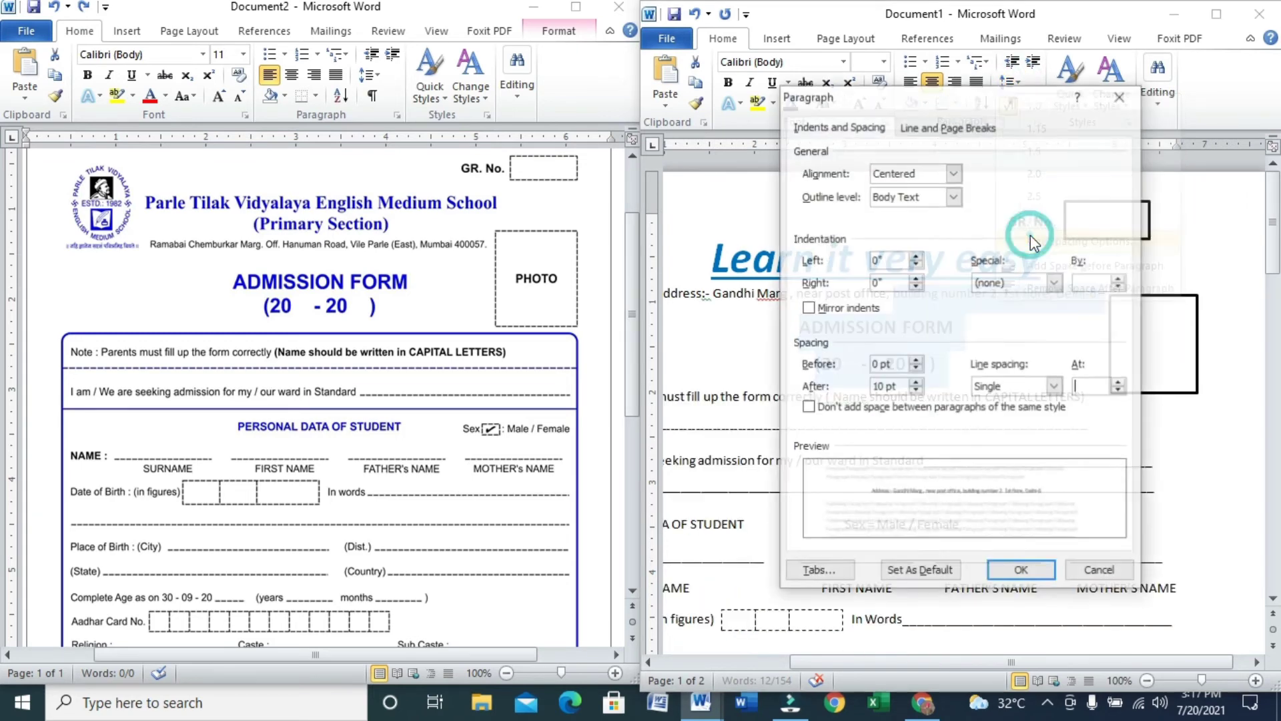
left_click(916, 391)
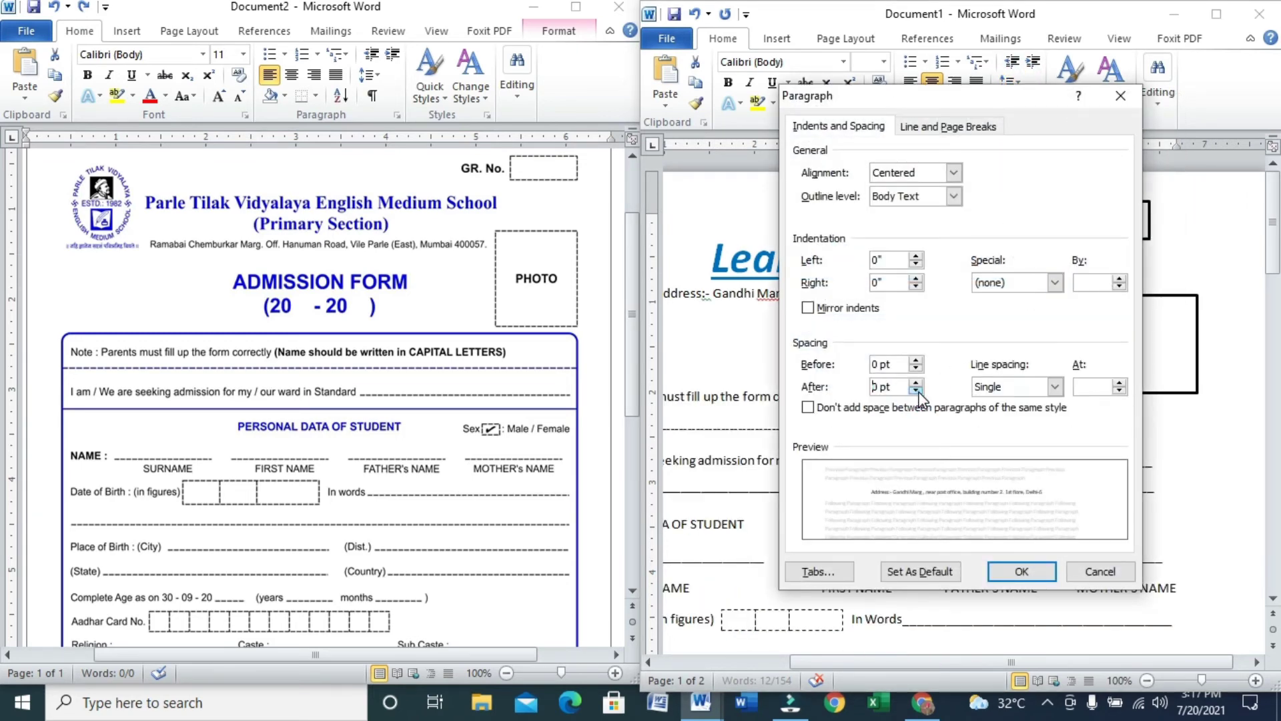
left_click(916, 391)
left_click(1014, 573)
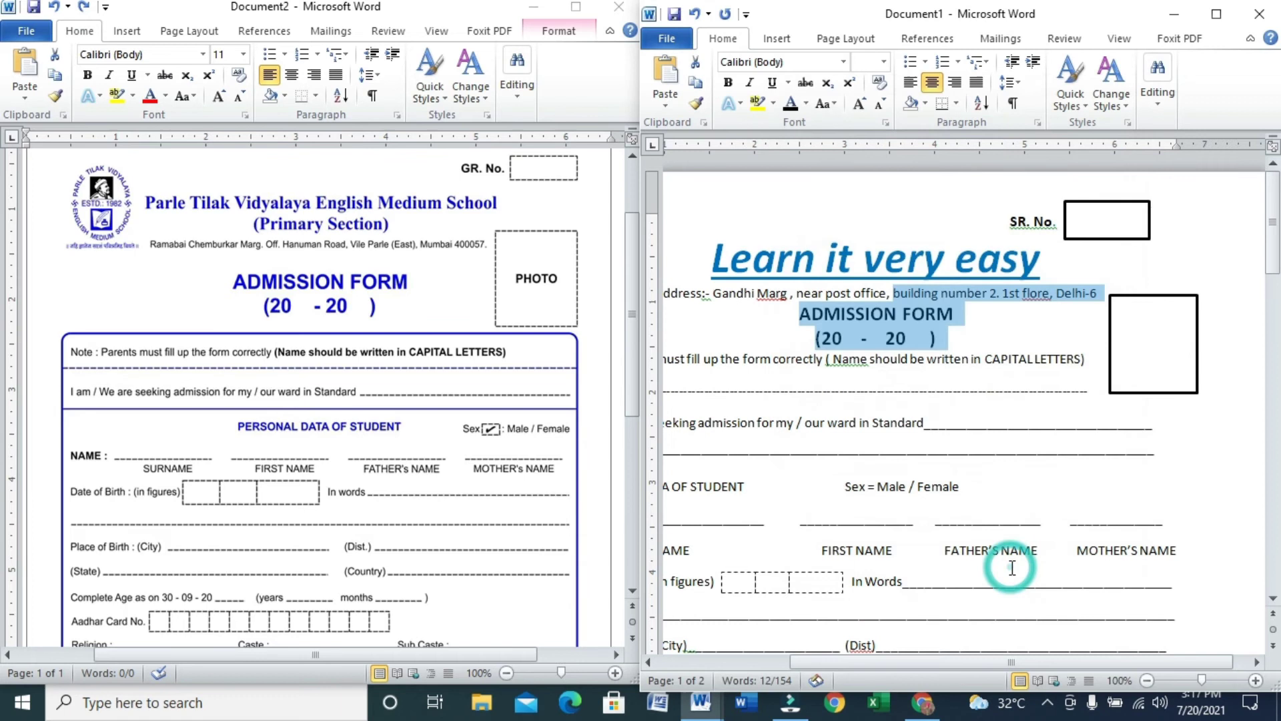
left_click(1002, 344)
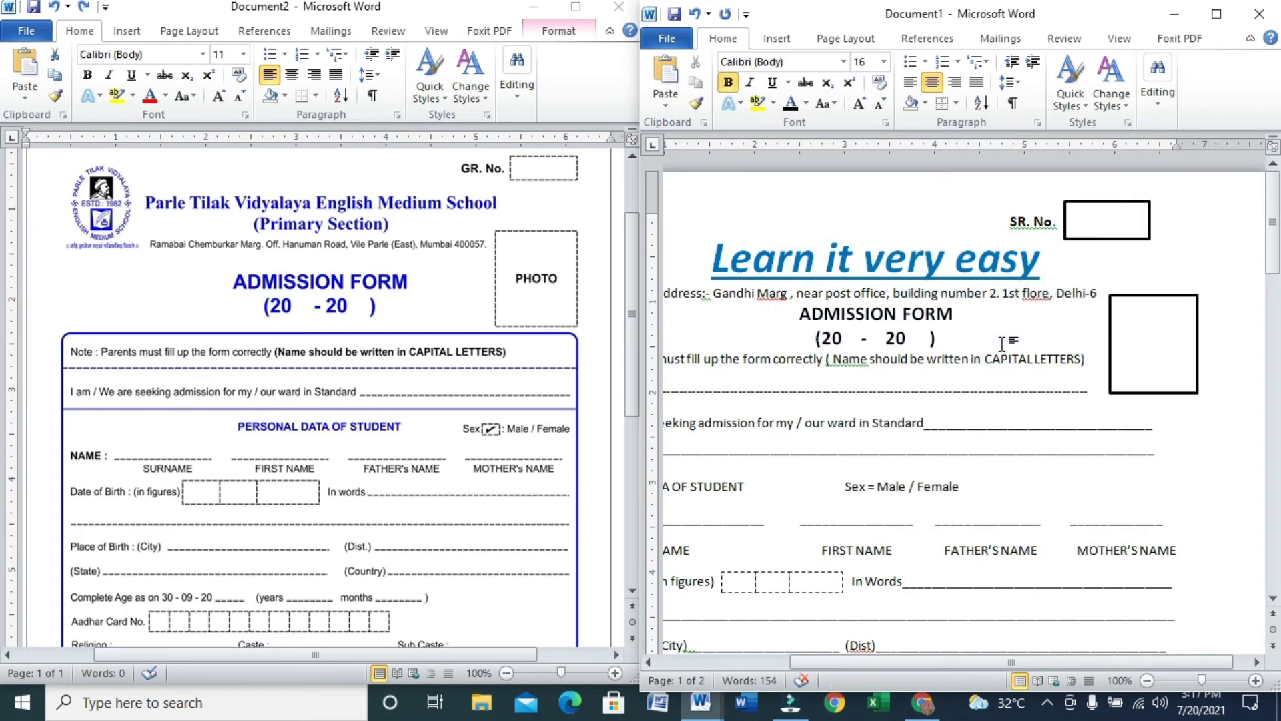
Insert an empty line below the "(20 - 20 )" line.
left_click(1153, 295)
left_click(970, 344)
key("Return")
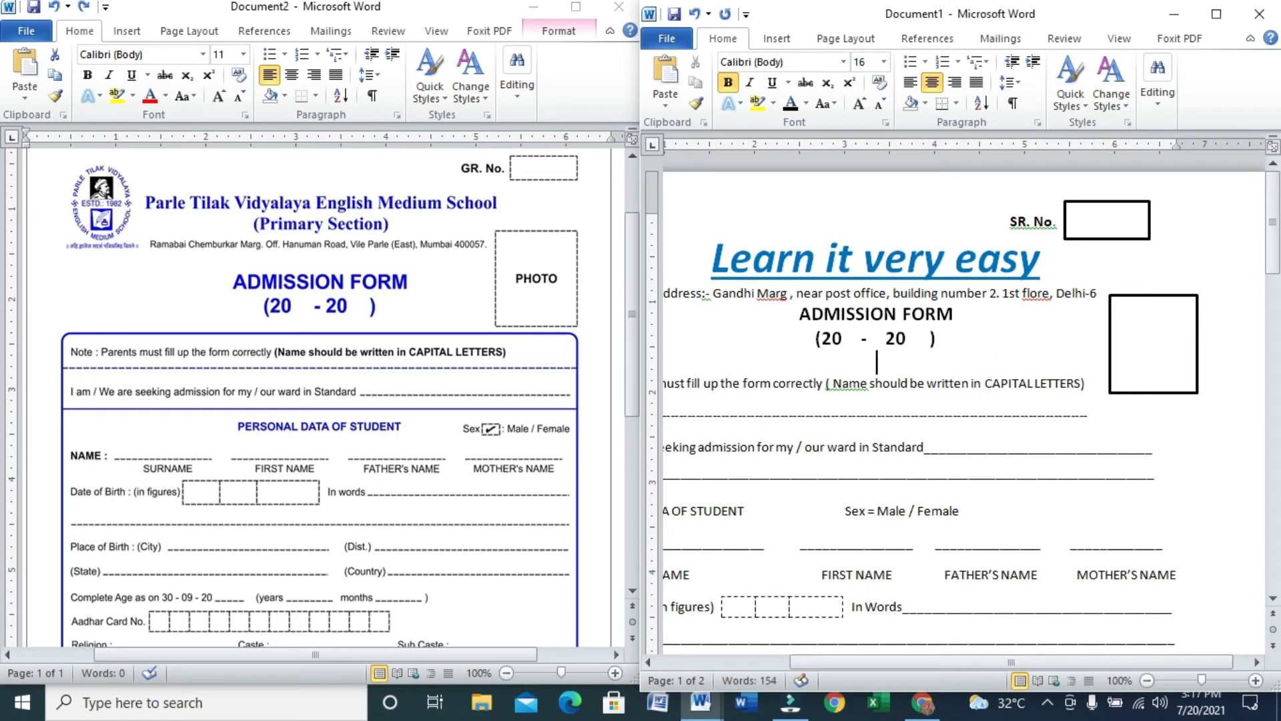
Nudge the photo box up slightly so that its top edge sits above the address line.
left_click(1170, 295)
key("Up")
key("Up")
key("Up")
key("Up")
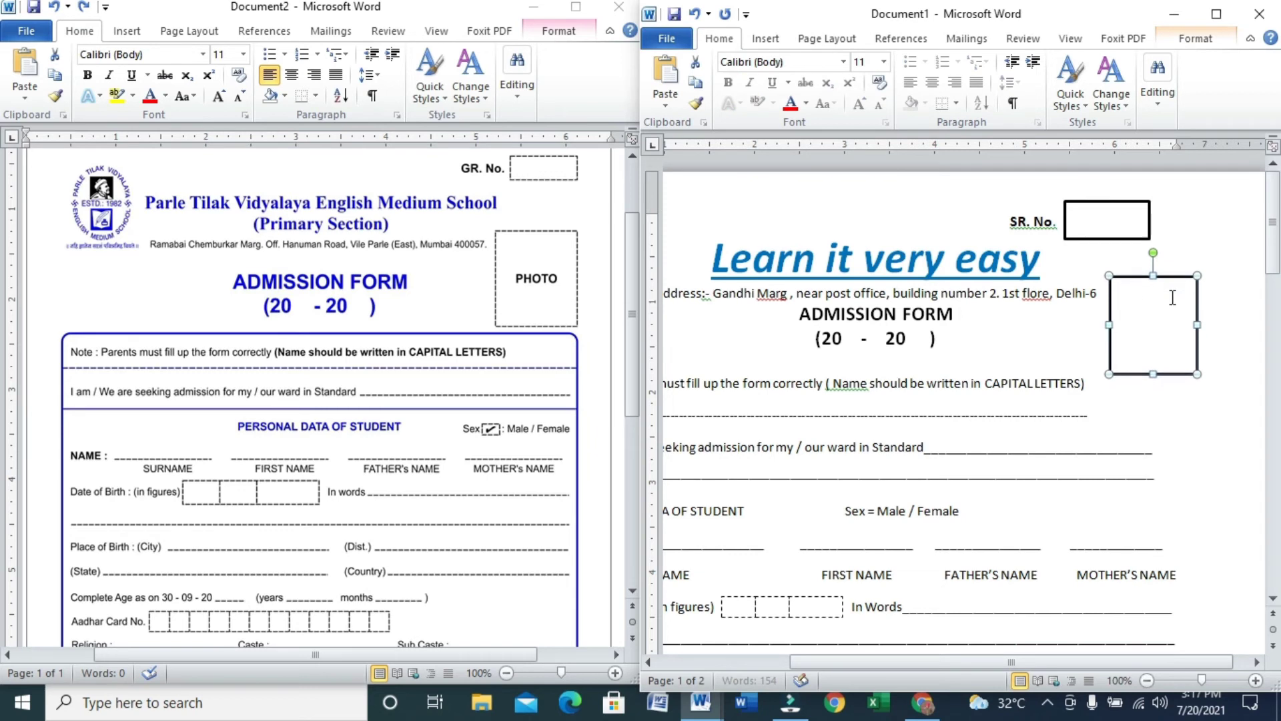
Zoom the new form out to 70% to check its header and full page width.
left_click_drag(984, 658, 875, 671)
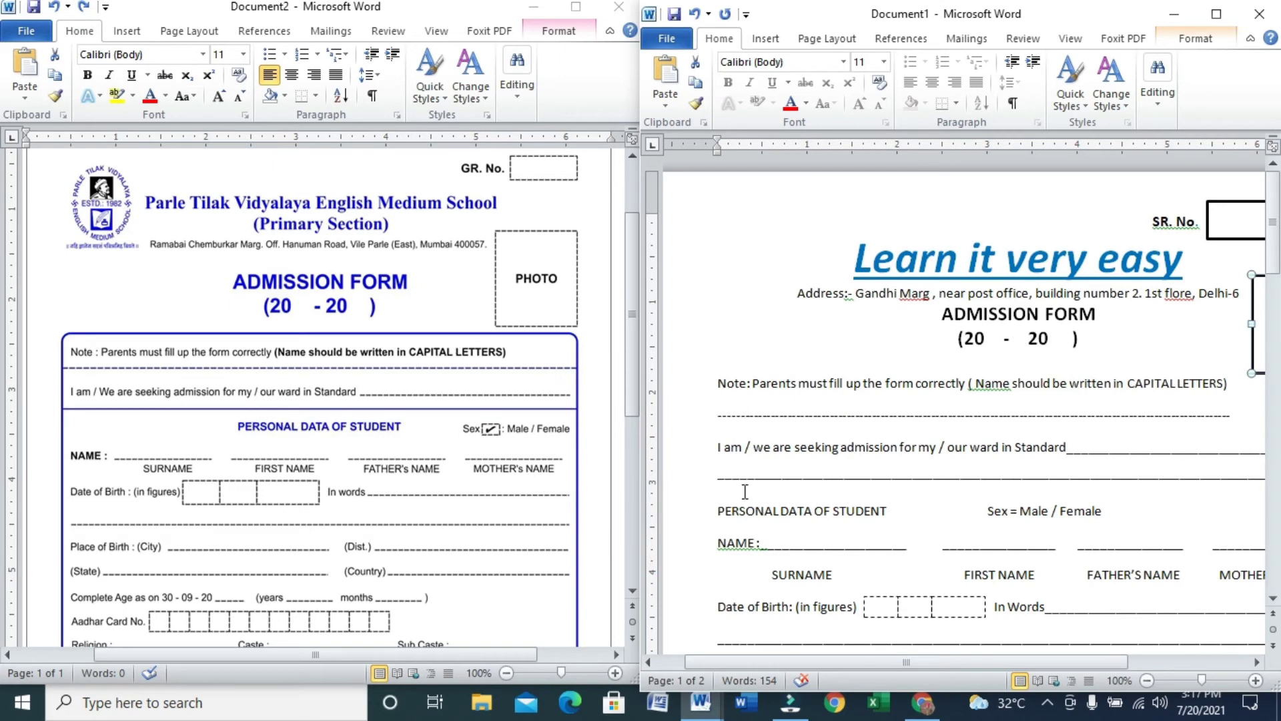
left_click(1146, 680)
left_click(1146, 680)
left_click(1147, 680)
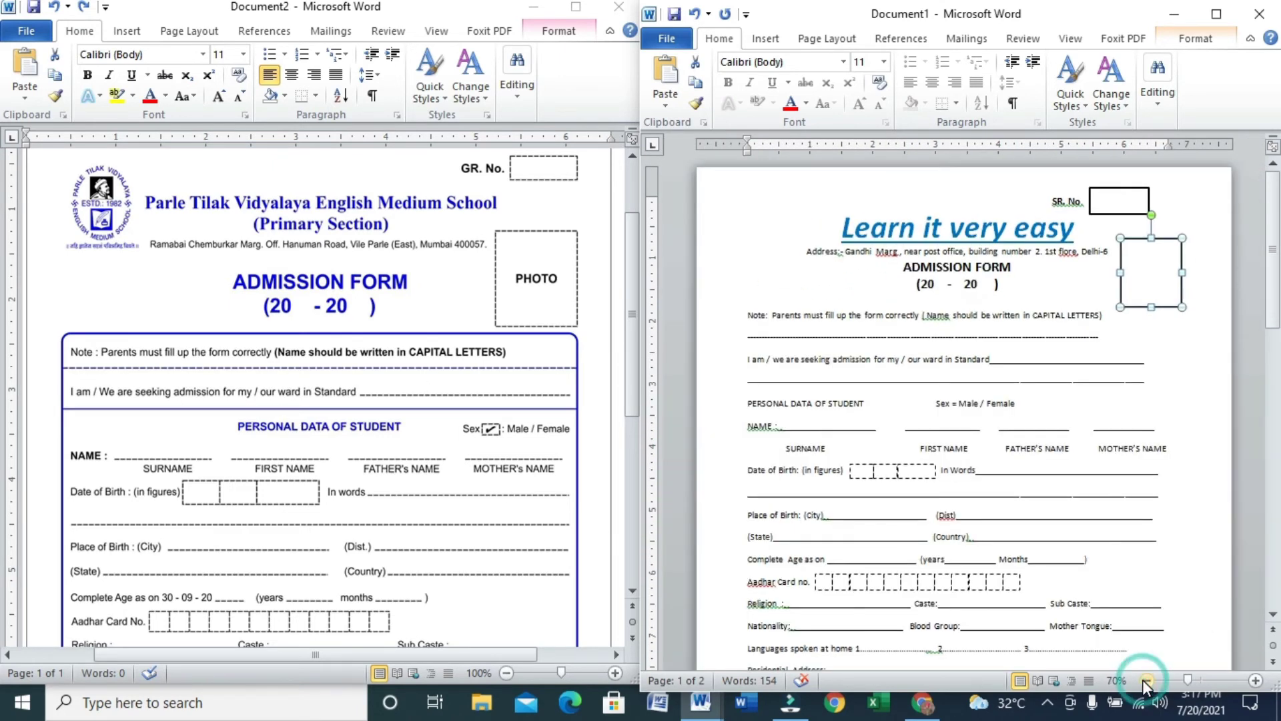
Nudge the photo box up until its top edge is level with the "Learn it very easy" title.
left_click(1146, 680)
left_click(1147, 680)
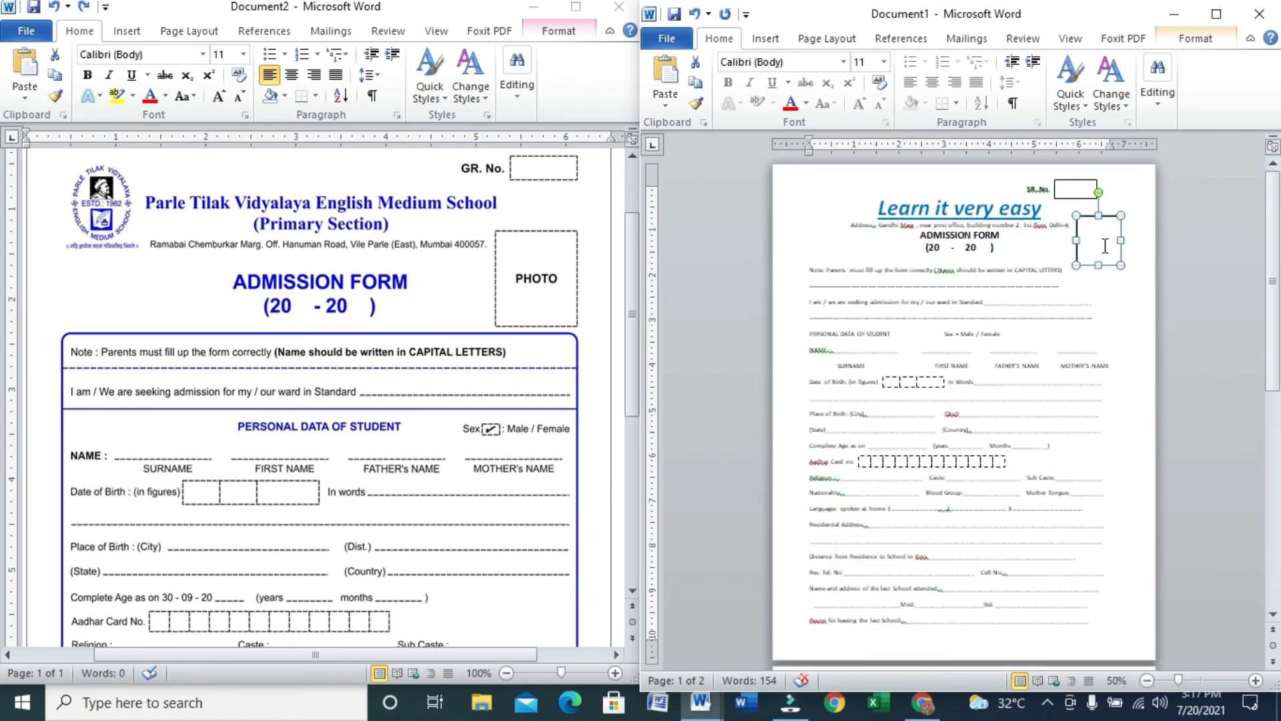
key("Up")
key("Up")
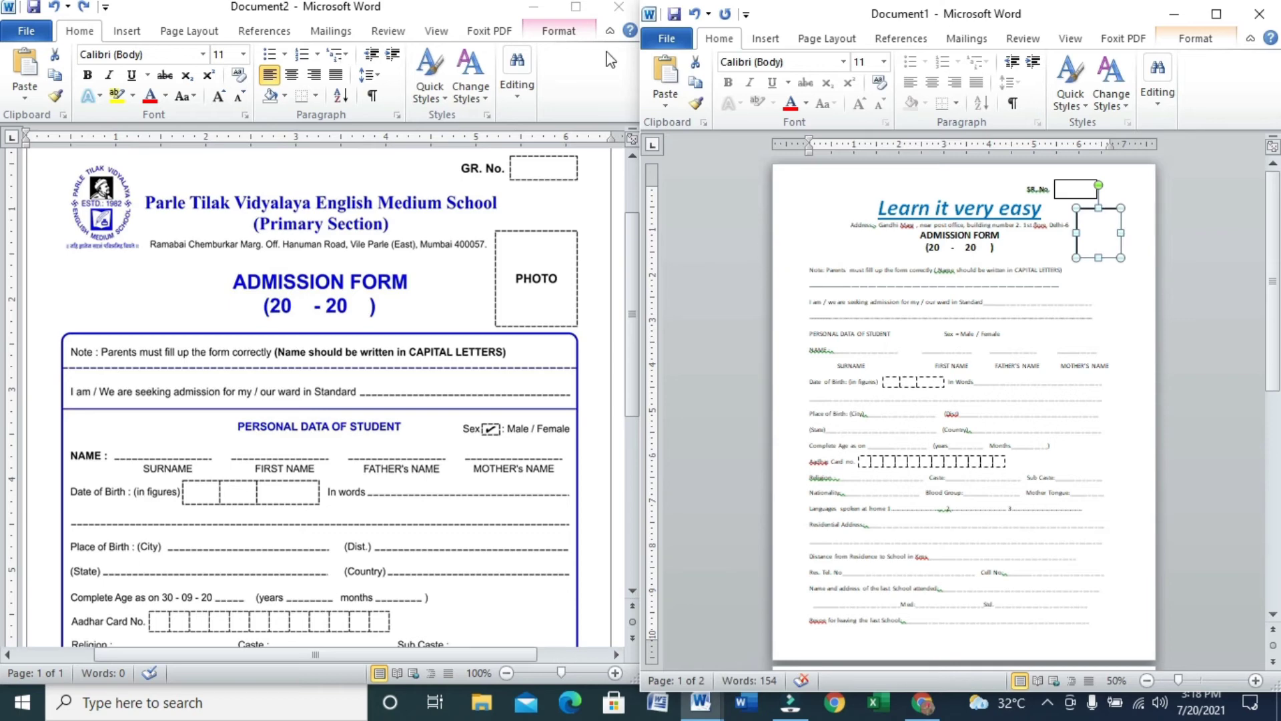
Draw a rectangle with no fill around the form's fields, from above the Note line to near the page's end.
left_click(765, 38)
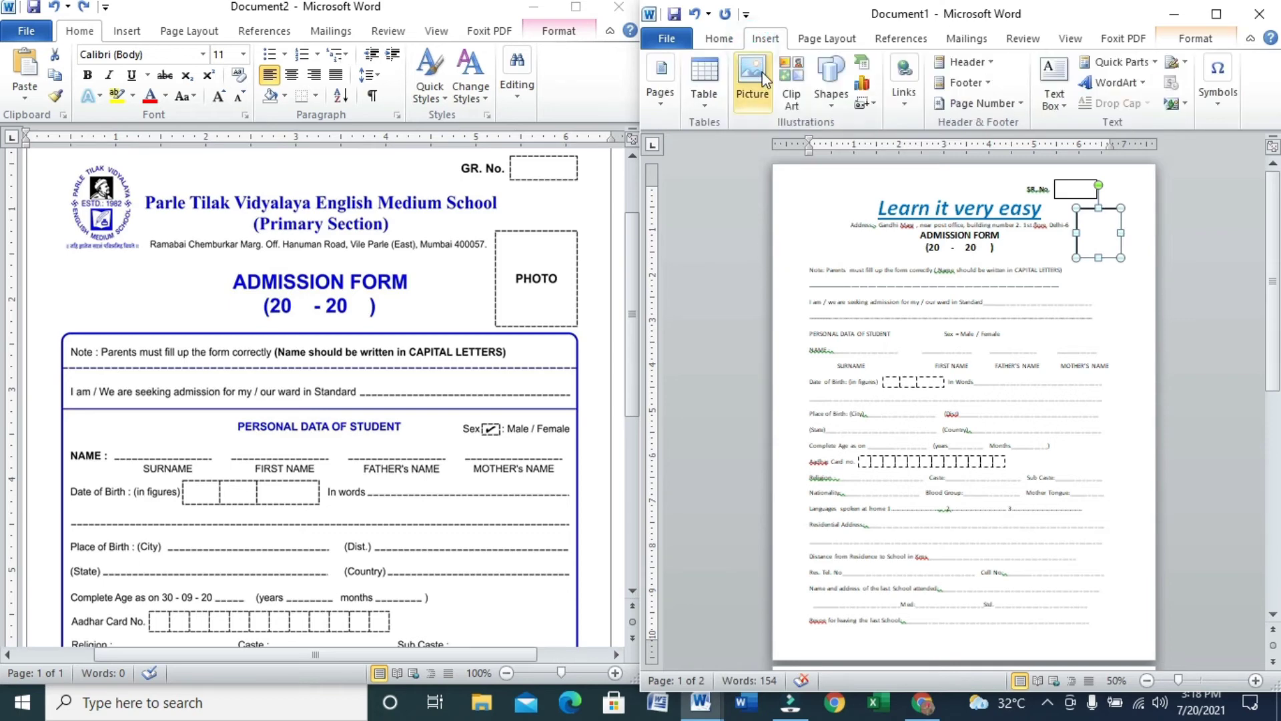
left_click(830, 100)
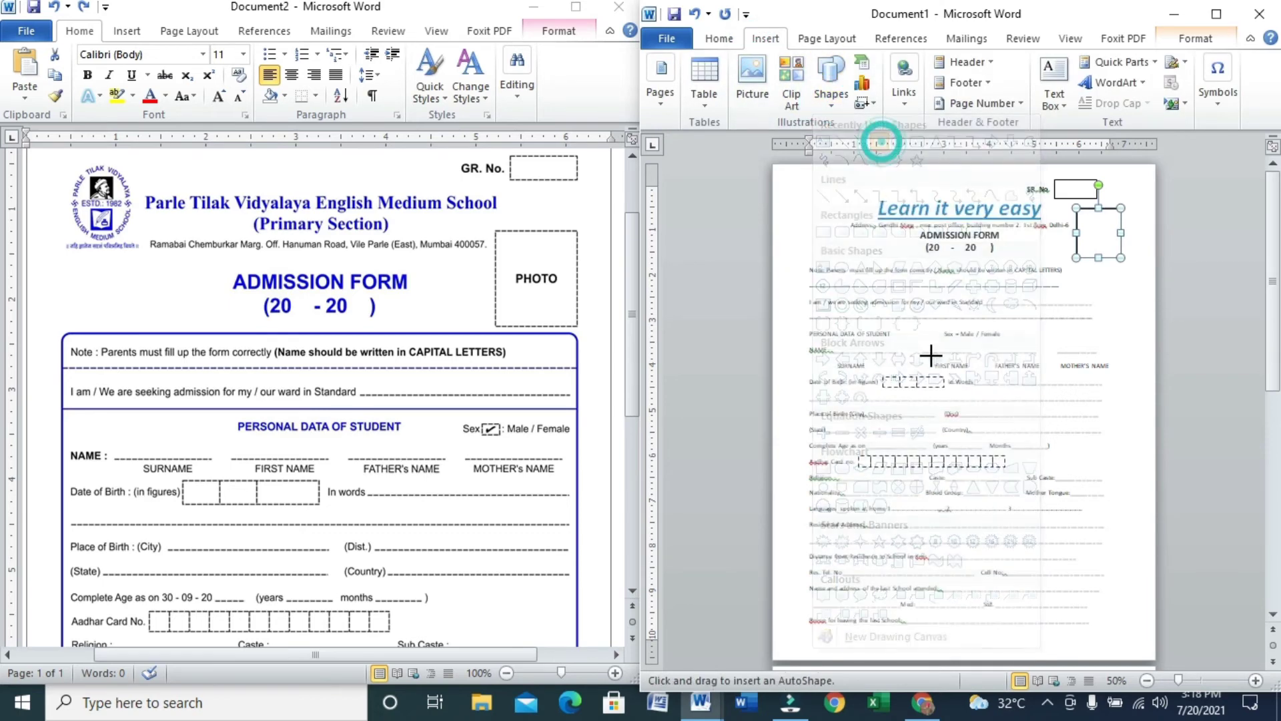
left_click(880, 141)
mouse_move(803, 260)
left_mouse_down()
mouse_move(858, 396)
mouse_move(959, 569)
mouse_move(1053, 634)
mouse_move(1128, 641)
mouse_move(1127, 654)
mouse_move(1128, 640)
left_mouse_up()
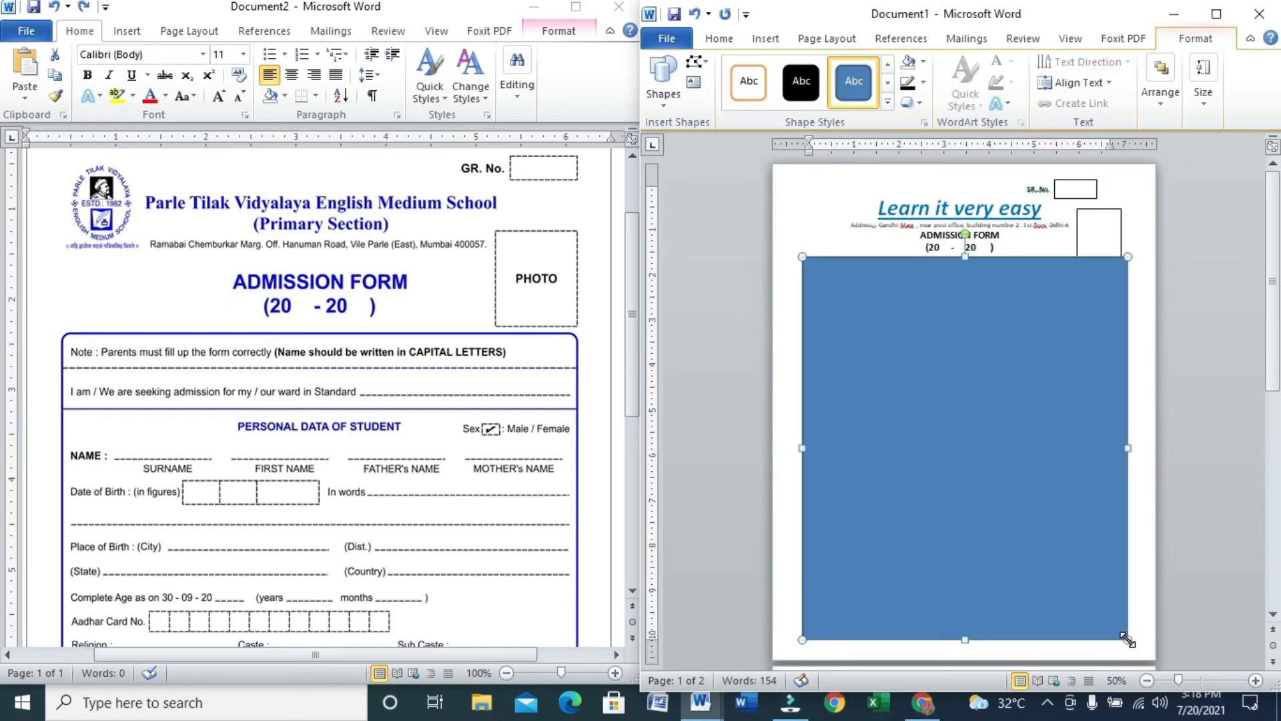
mouse_move(1280, 346)
left_mouse_down()
mouse_move(1280, 520)
mouse_move(1279, 350)
left_mouse_up()
left_click(923, 63)
left_click(944, 218)
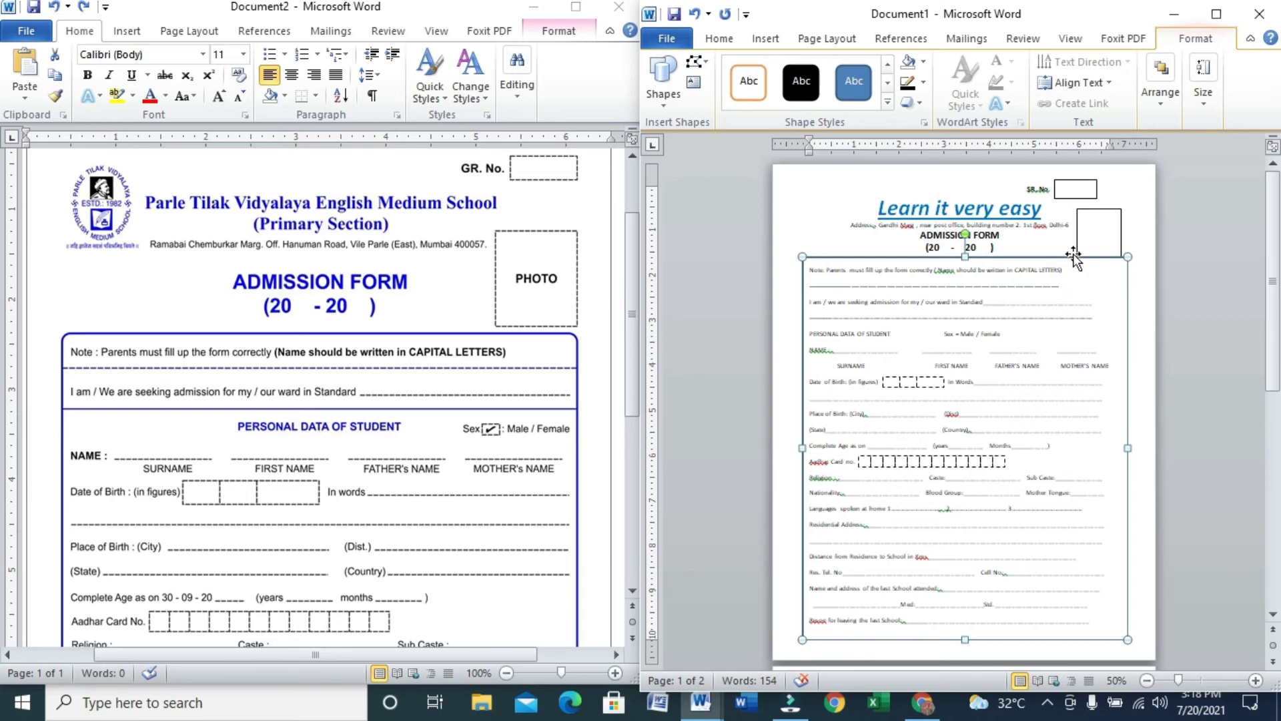
Send the large rectangle around the form's fields to the back.
right_click(1127, 279)
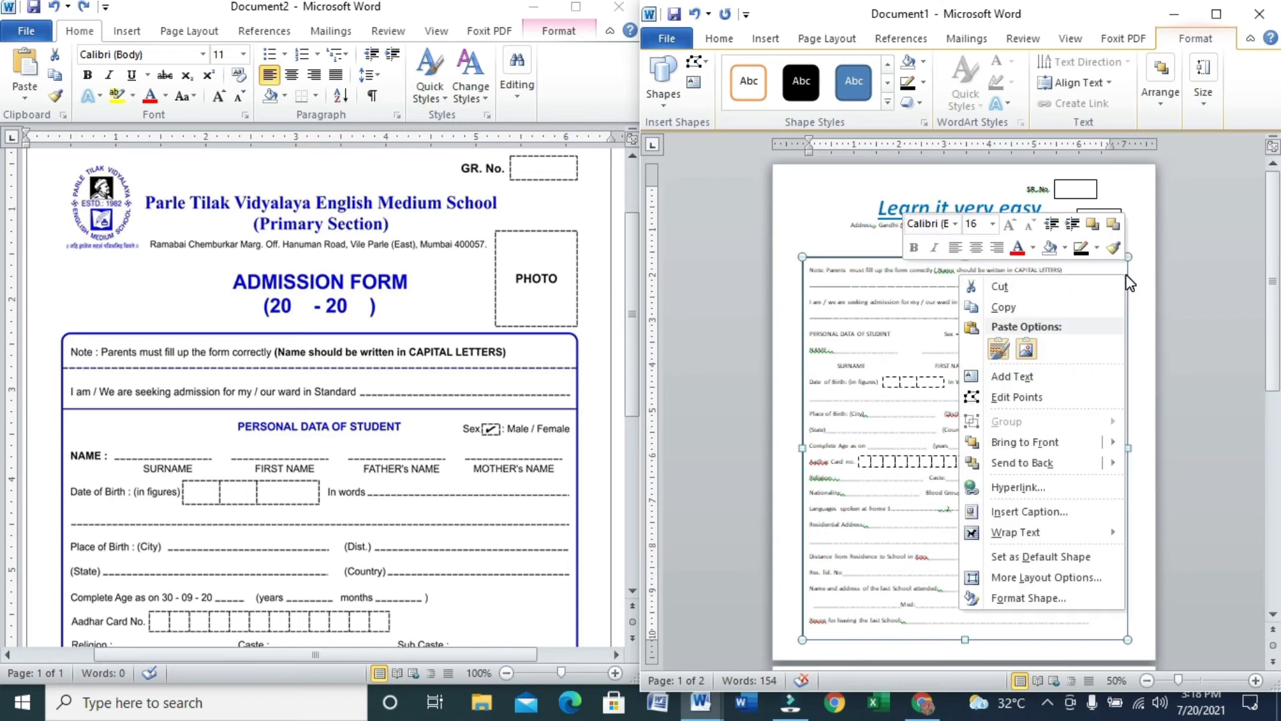
mouse_move(1095, 473)
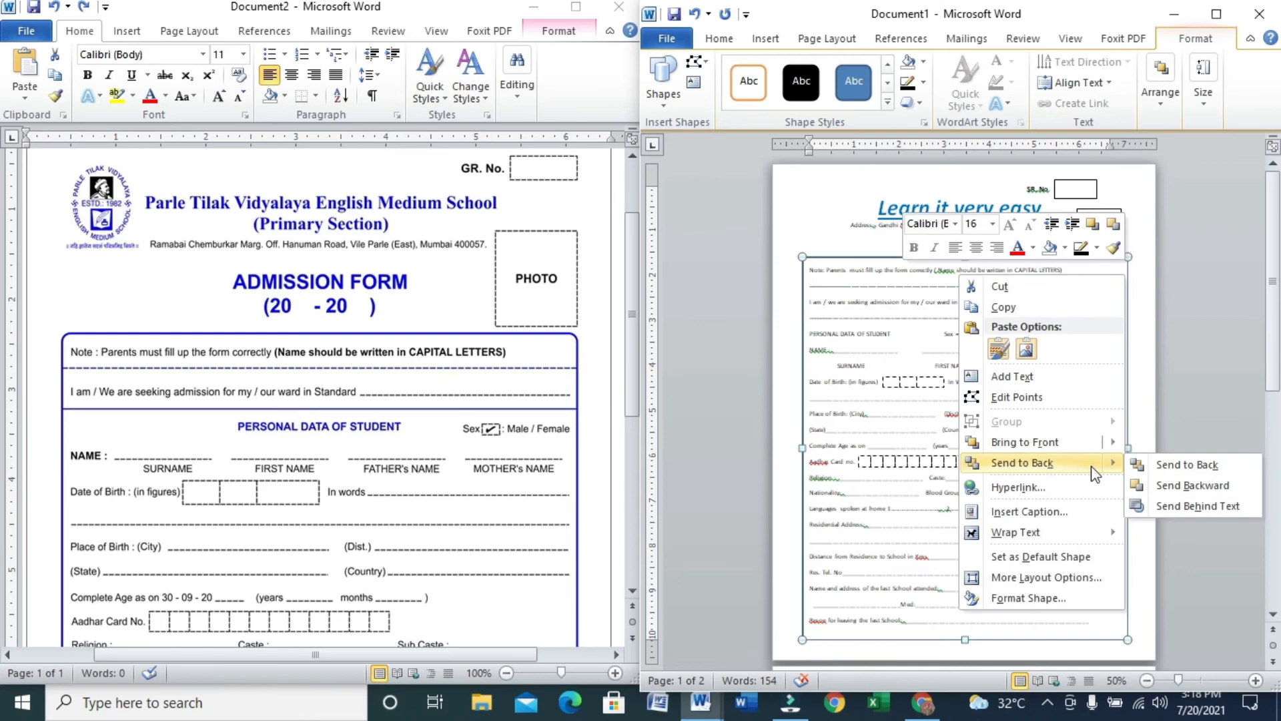
left_click(1147, 465)
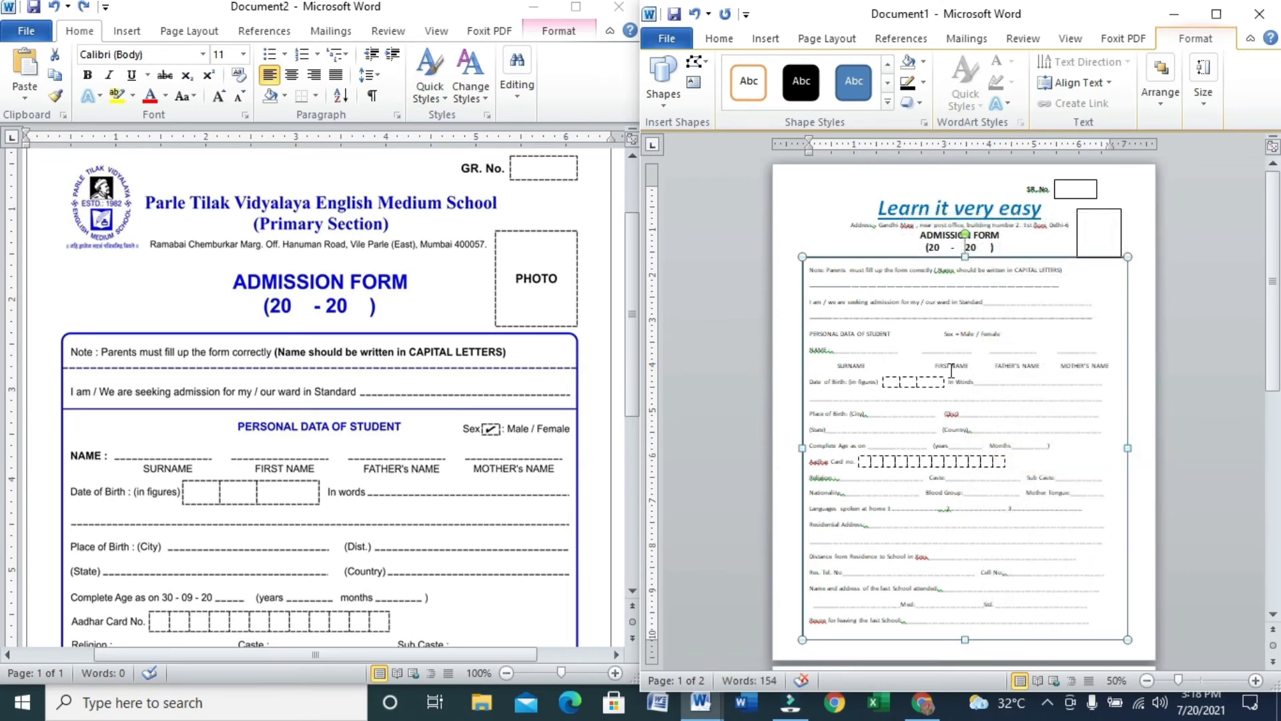
Give the large rectangle a 2¼ pt outline in standard blue.
left_click(923, 82)
mouse_move(1052, 285)
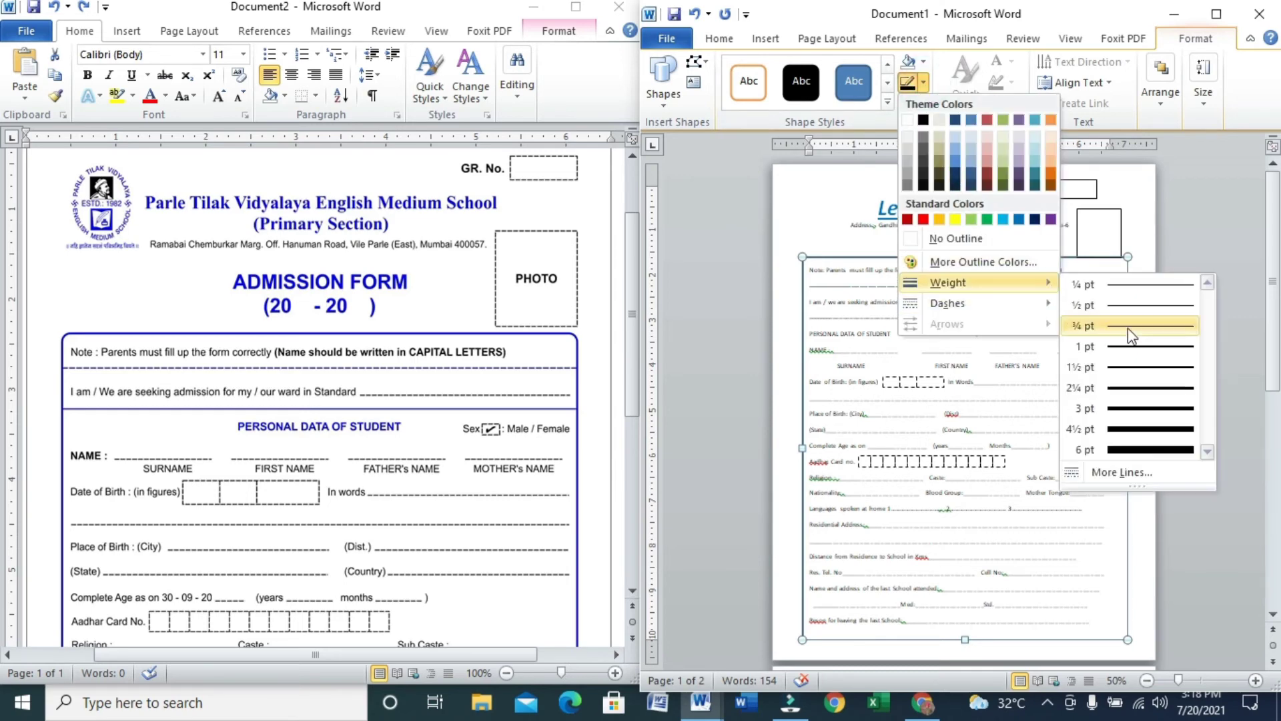
left_click(1143, 393)
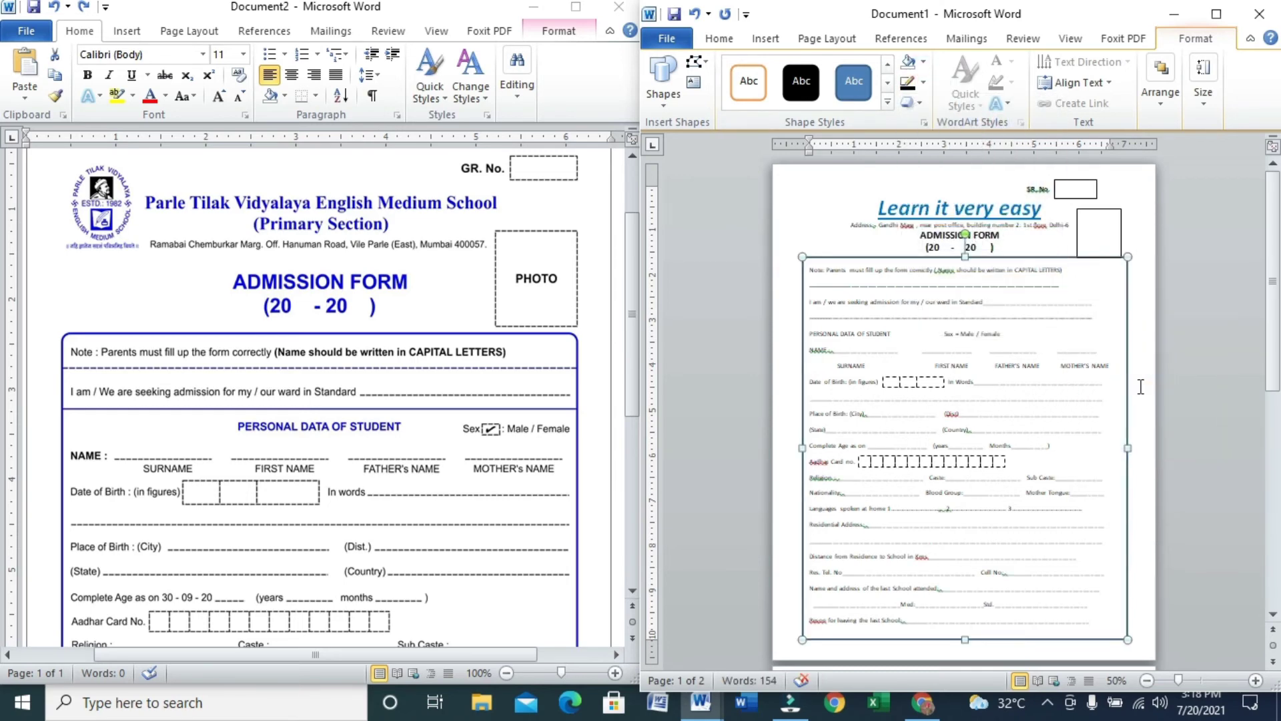
left_click(923, 61)
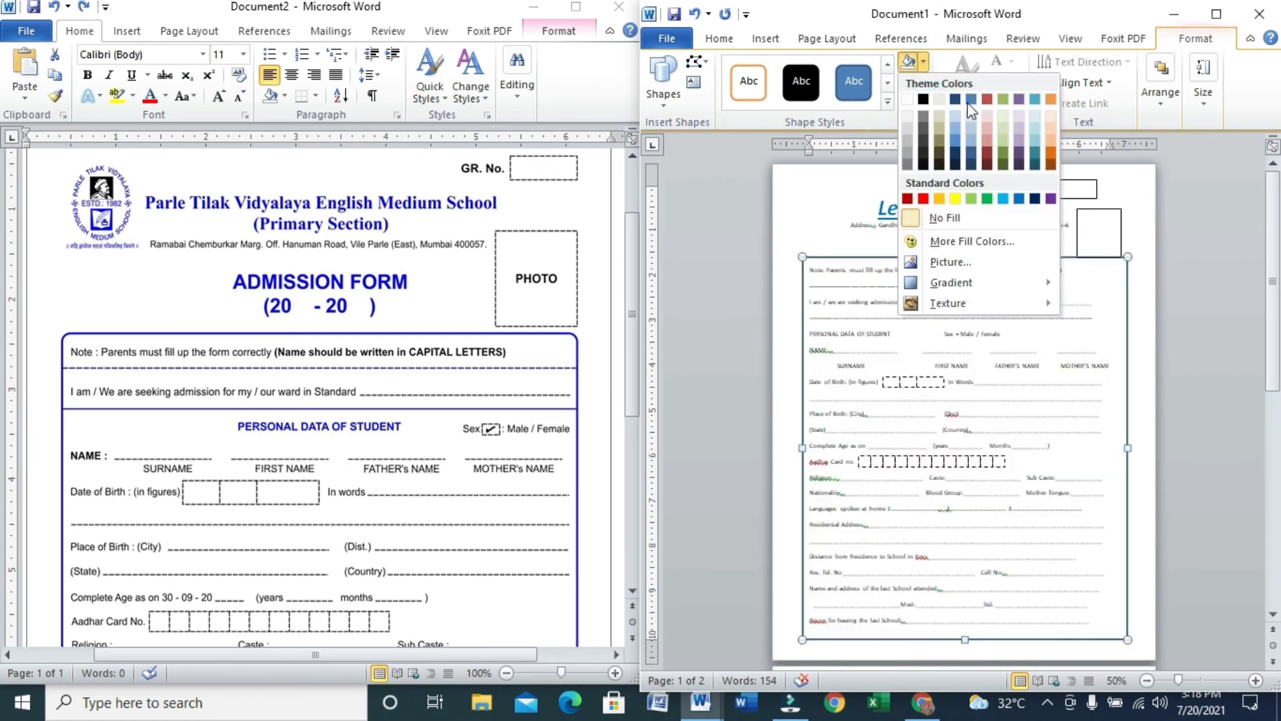
left_click(844, 194)
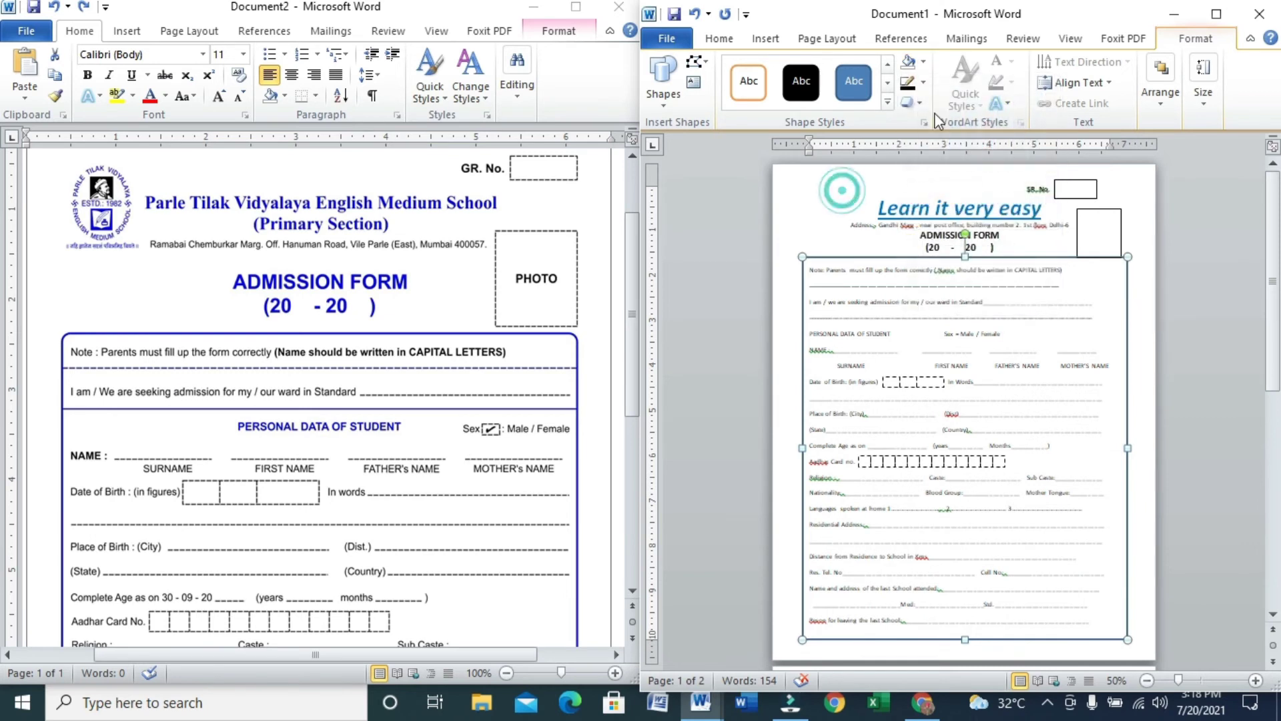
left_click(922, 82)
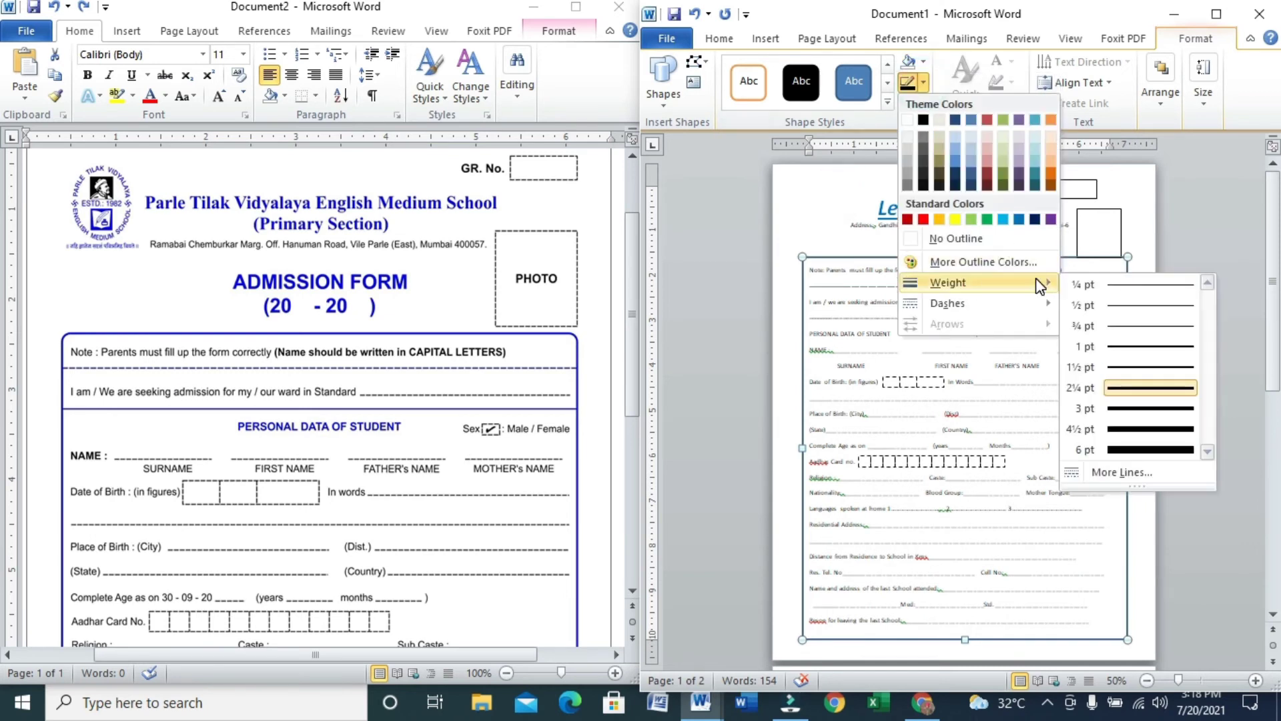
left_click(1021, 220)
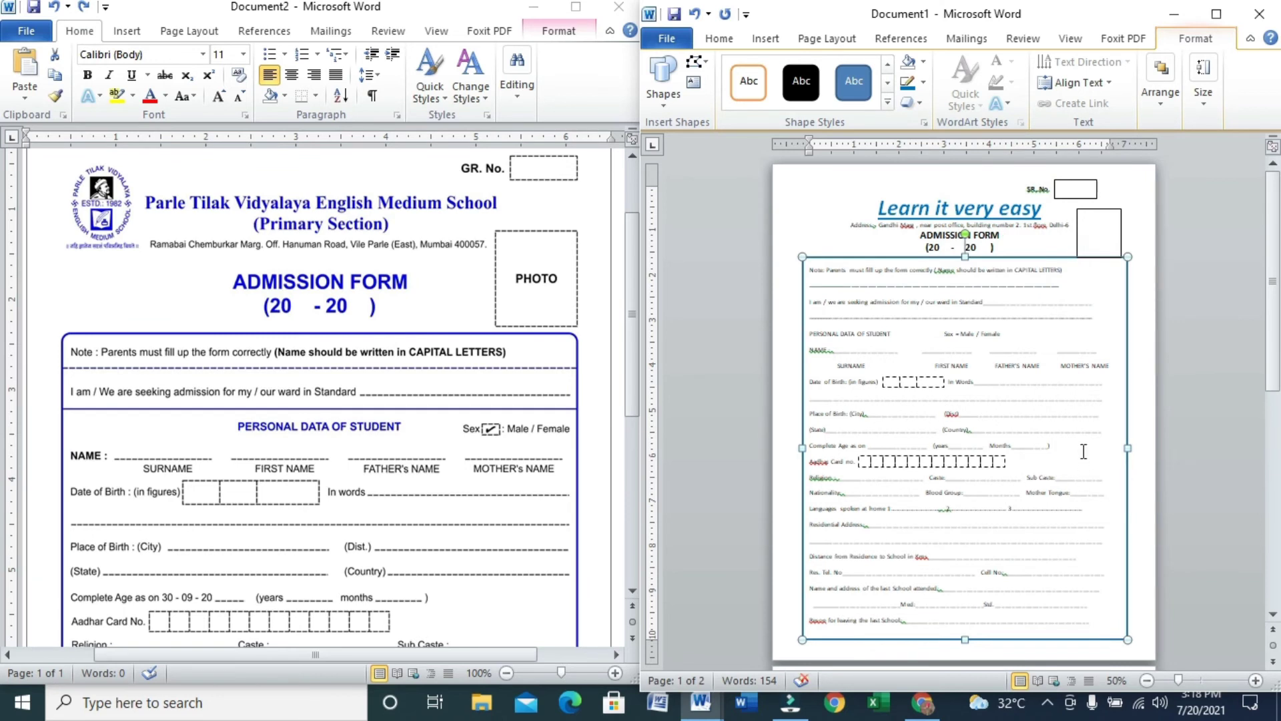
Nudge the photo box up once more so that its lower edge clears the blue frame.
left_click(1110, 210)
key("Up")
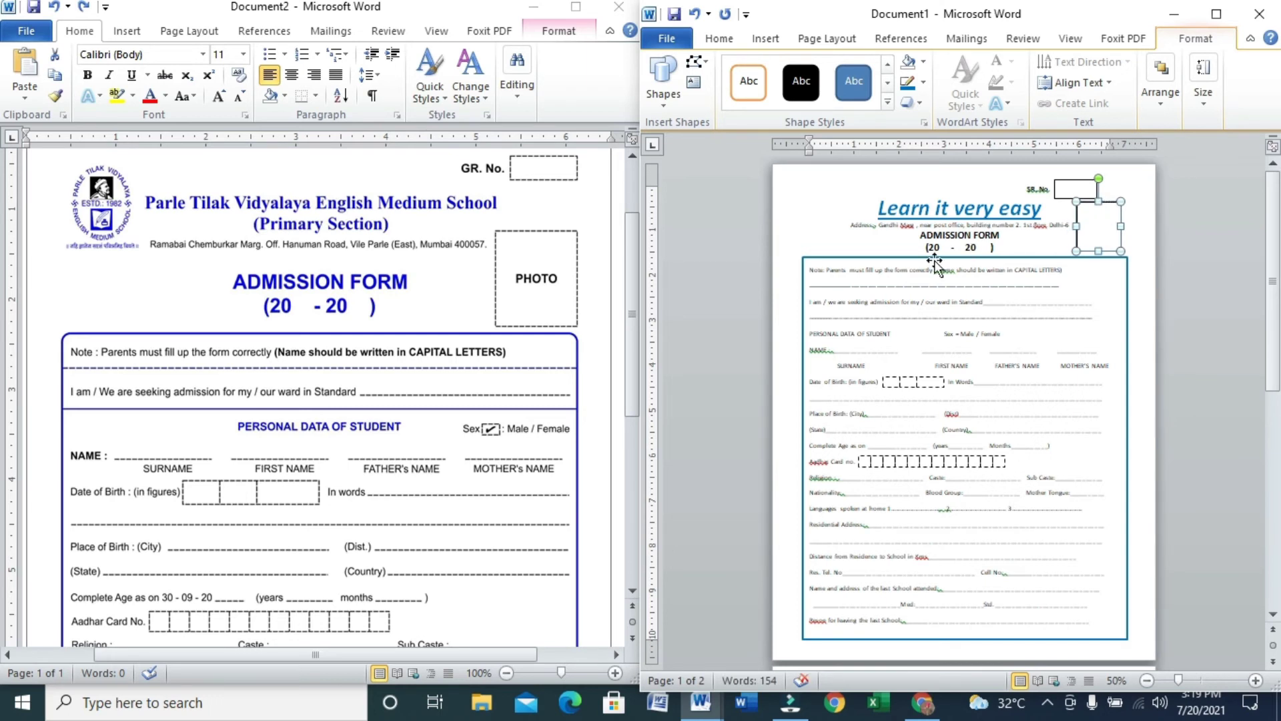
left_click(1081, 361)
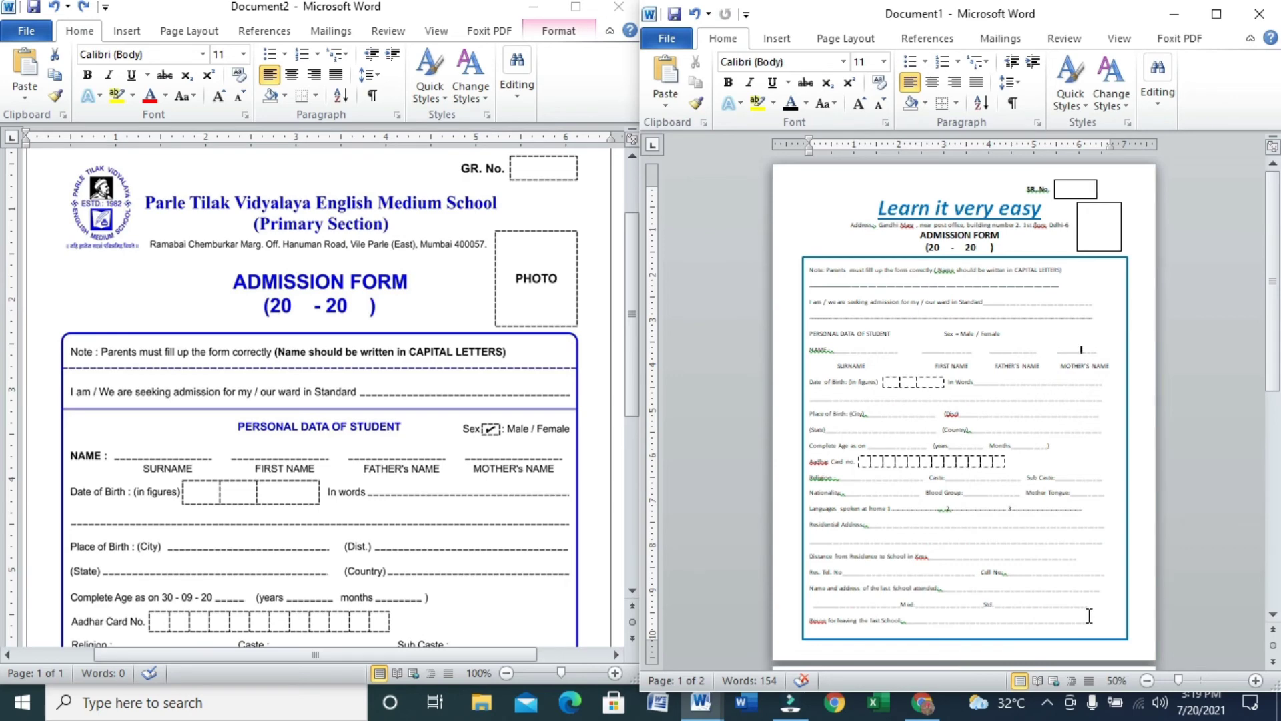
Set the spacing after the NAME line and the SURNAME to MOTHER'S NAME label line to 0 pt.
left_click(1256, 680)
left_click(1256, 680)
left_click(1256, 680)
left_click(1257, 680)
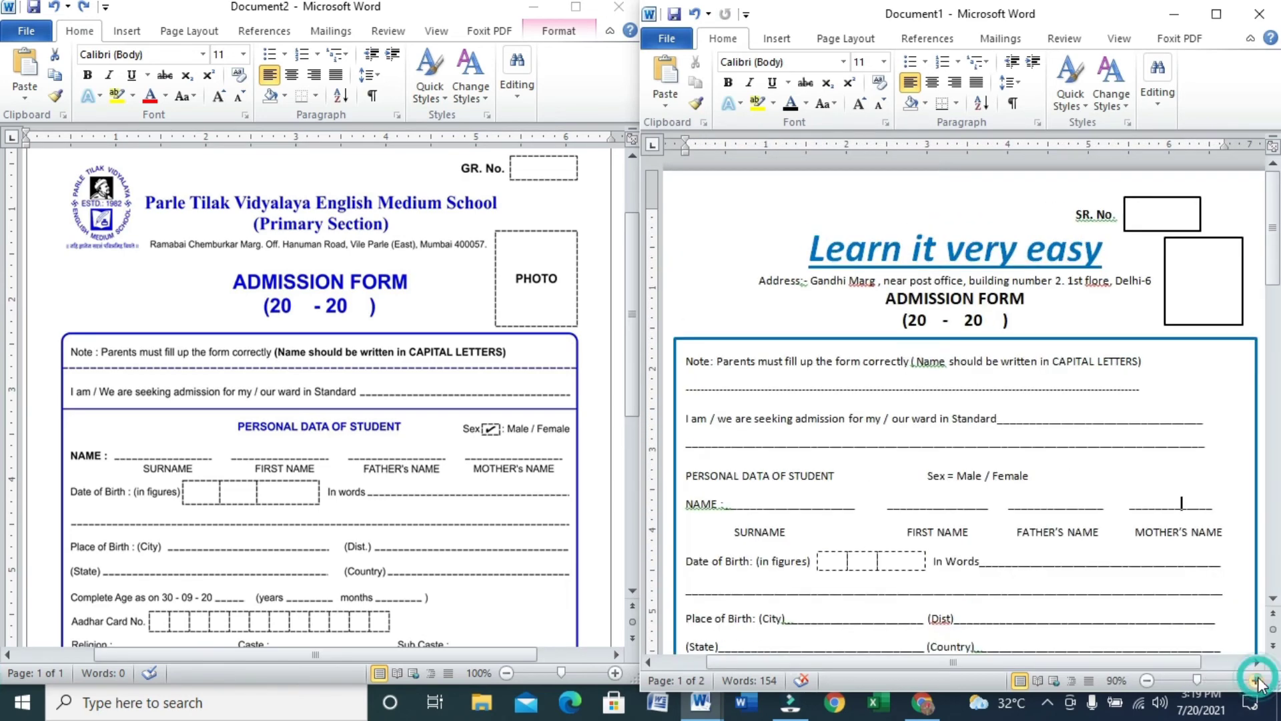
left_click_drag(1265, 288, 1265, 327)
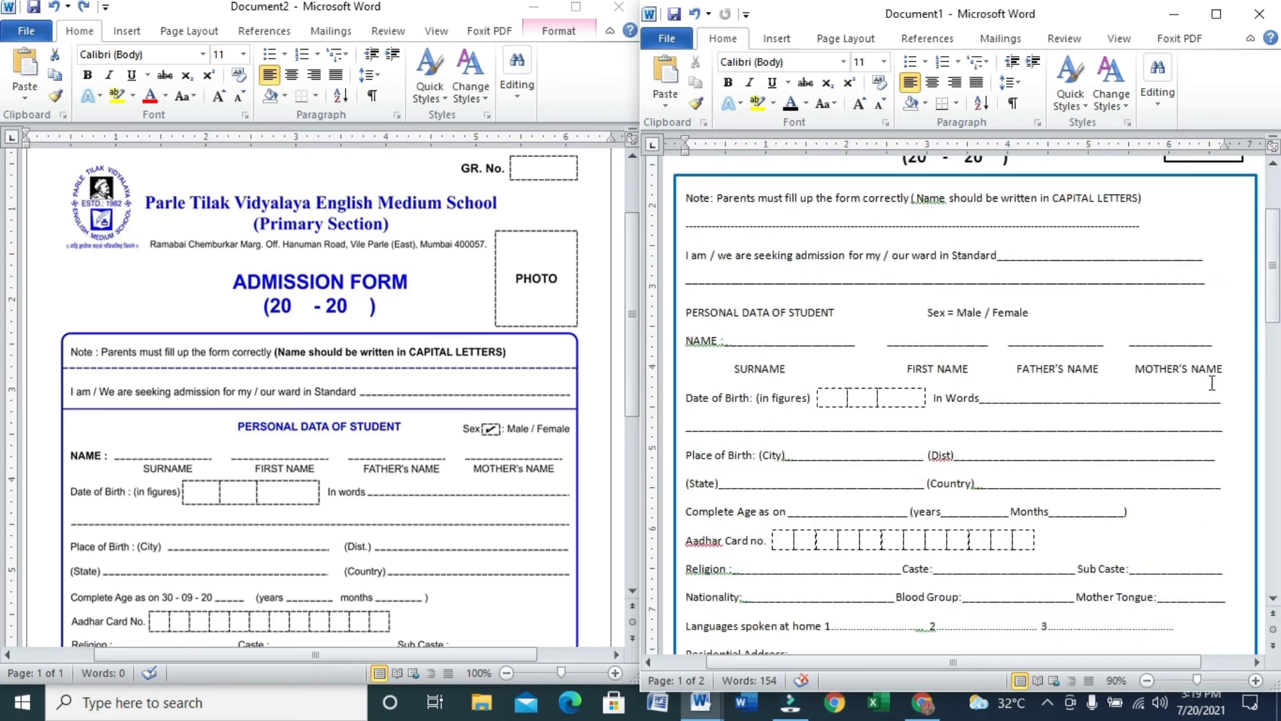
left_click_drag(1229, 386, 1218, 346)
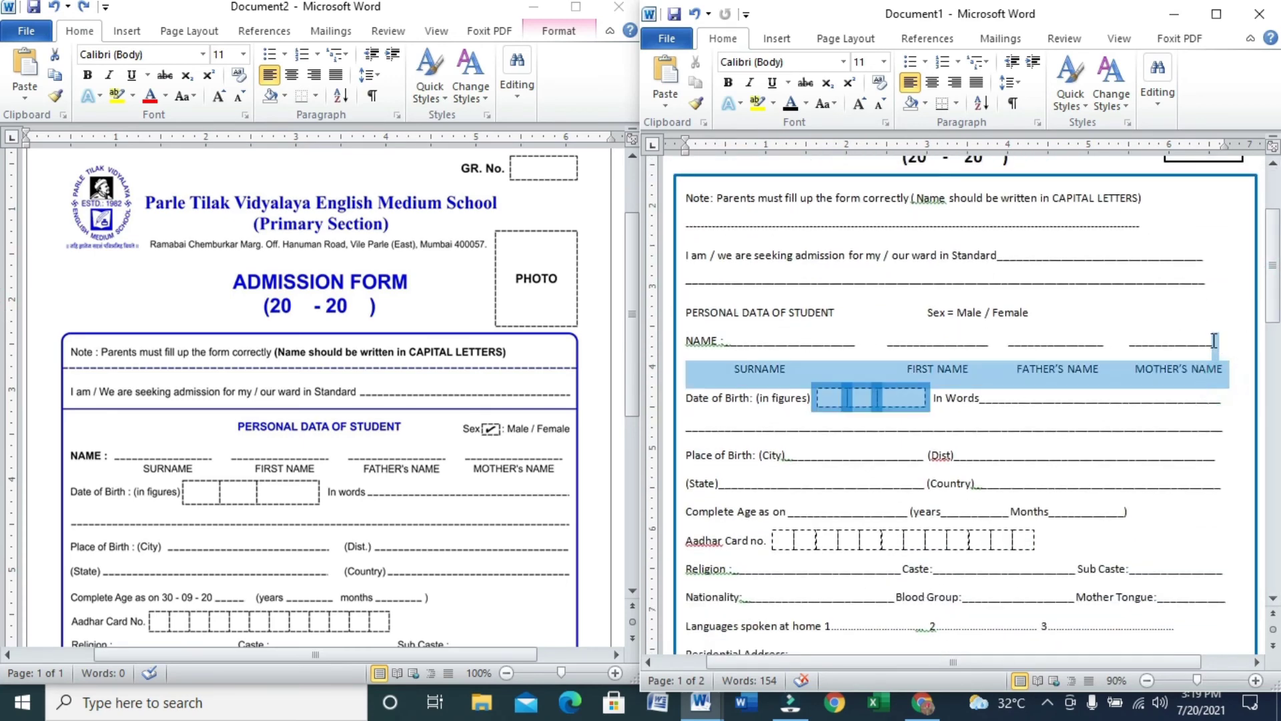
left_click(1009, 82)
left_click(1068, 241)
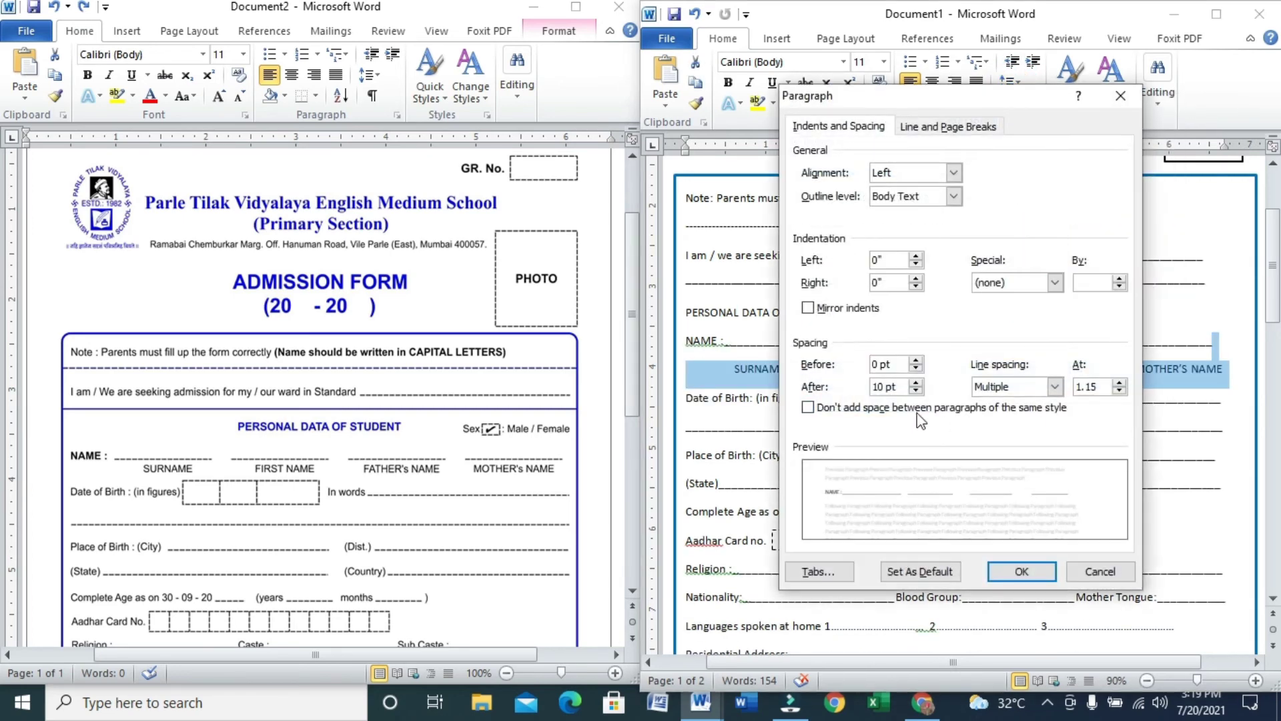
left_click(916, 391)
left_click(916, 391)
left_click(1018, 572)
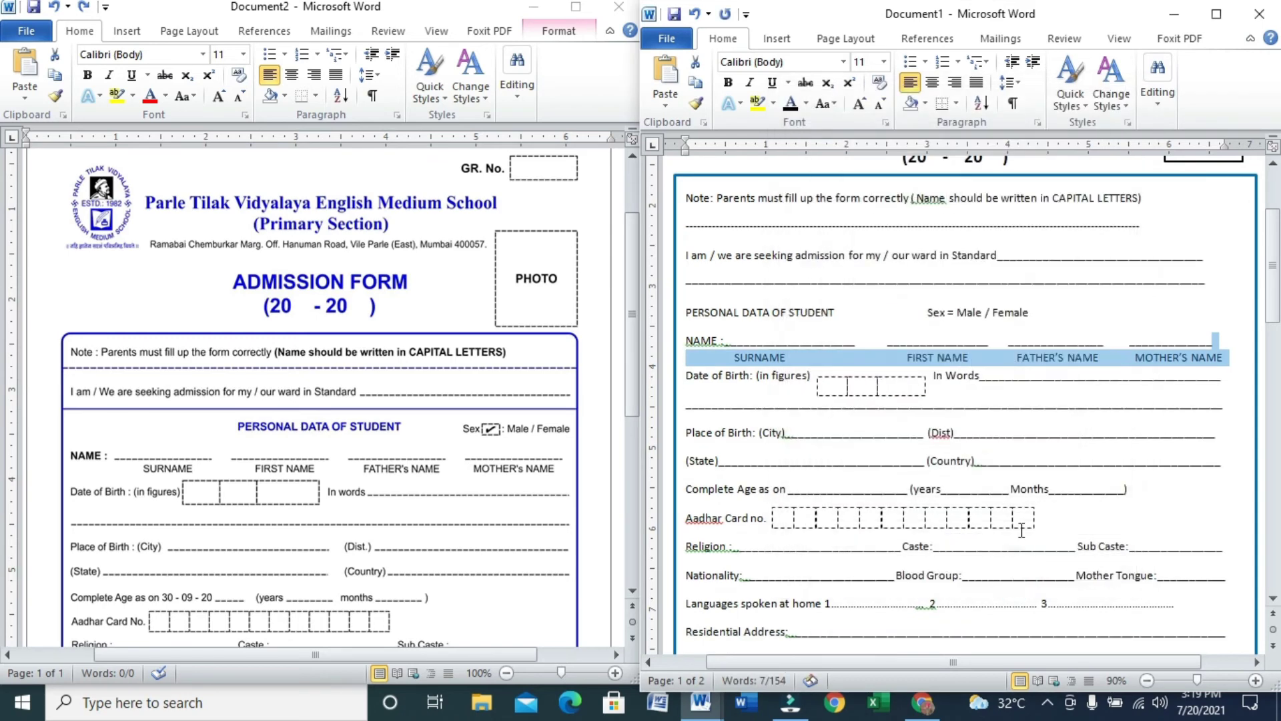
left_click(953, 357)
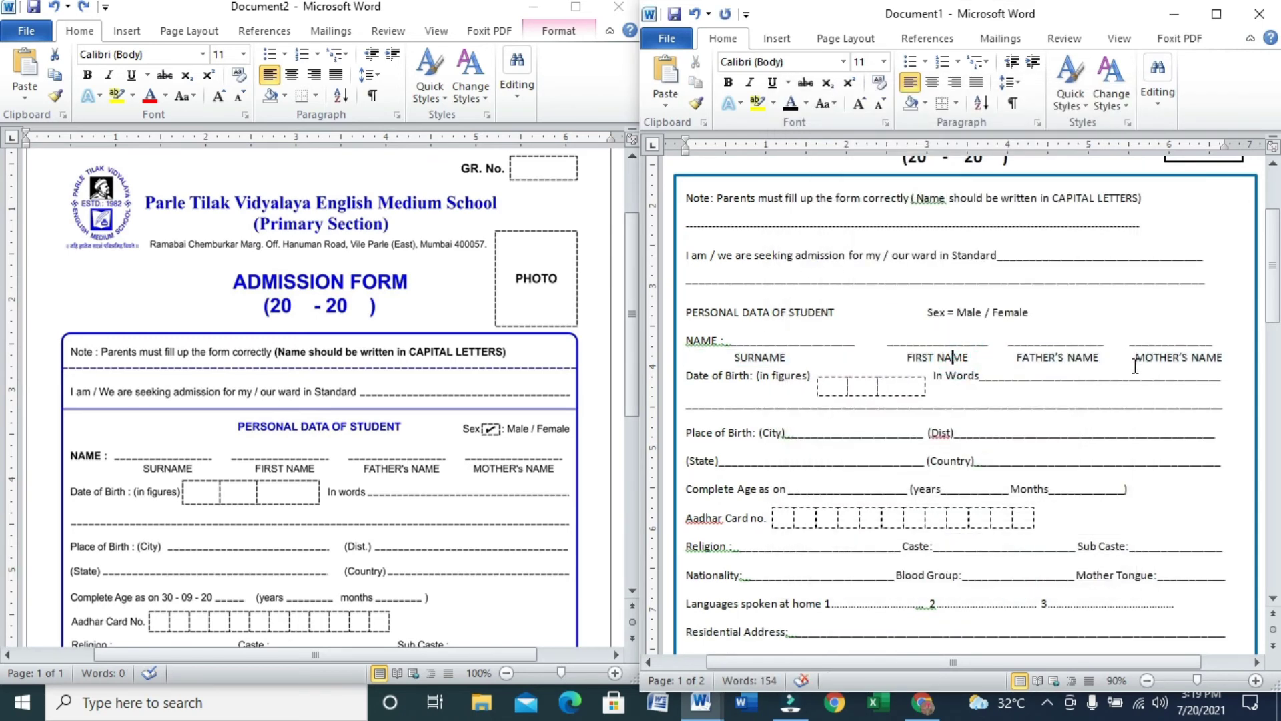
Reduce the page's bottom margin slightly below the "Signature of Parents / Guardian" line.
scroll(1087, 317, "down", 12)
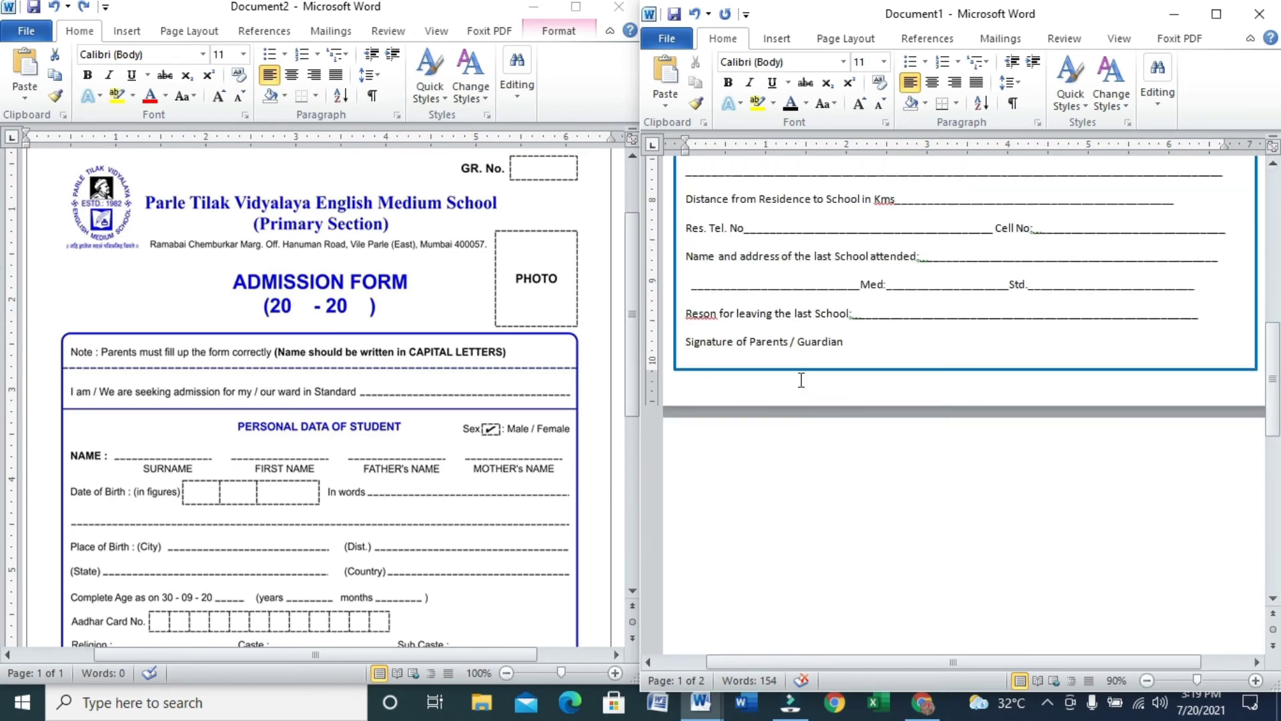
left_click(858, 387)
left_click_drag(649, 373, 650, 379)
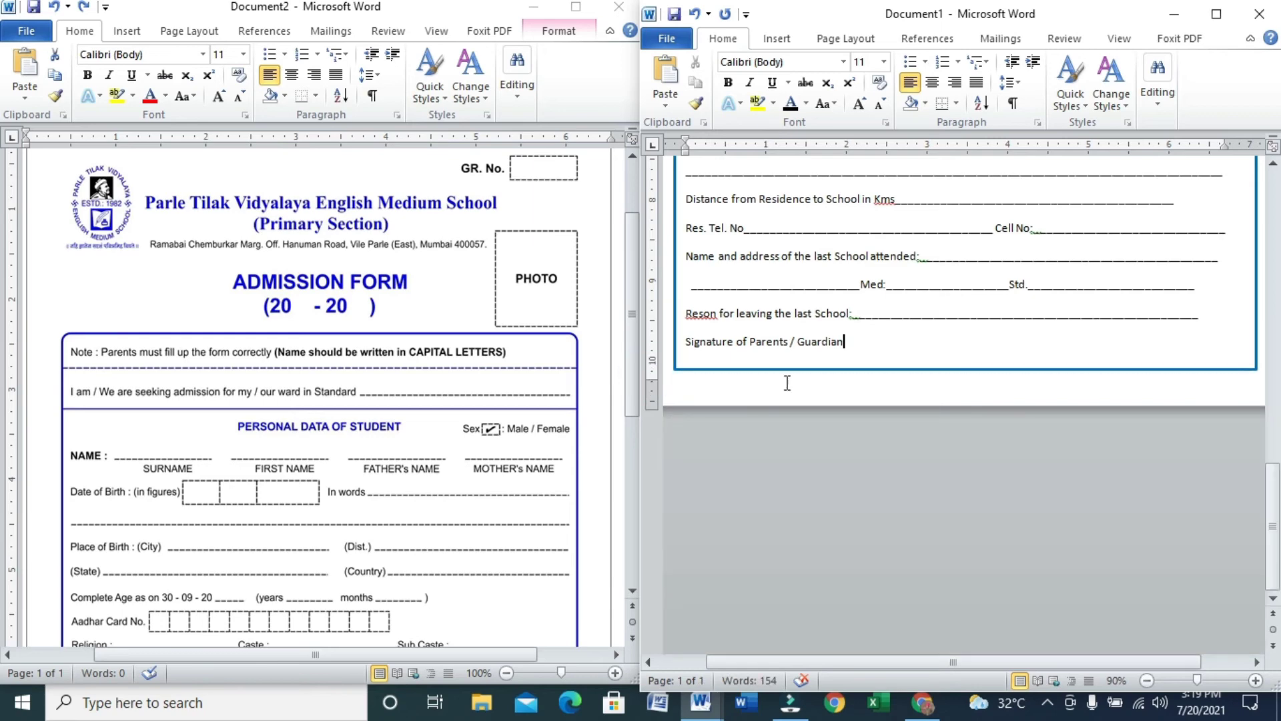
Extend the dashed line under the Note text to the right margin, keeping it on a single line.
left_click_drag(1279, 527, 1280, 271)
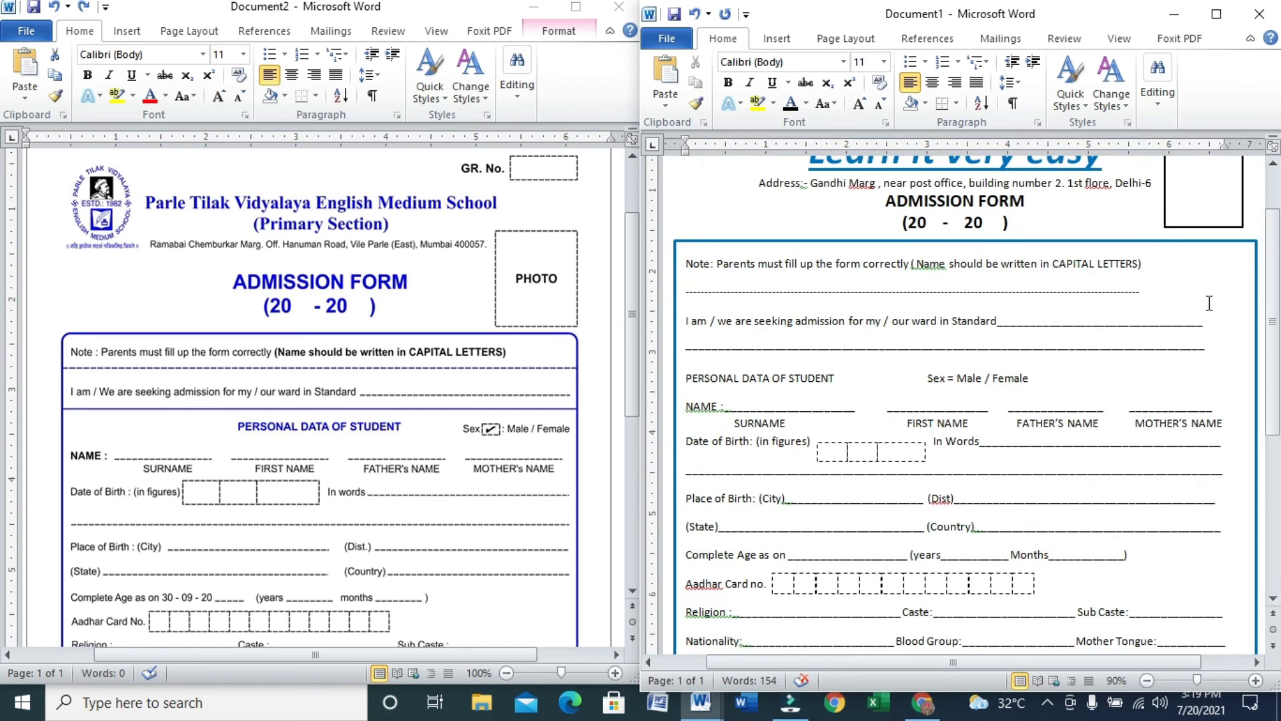
left_click(1160, 291)
type("----------")
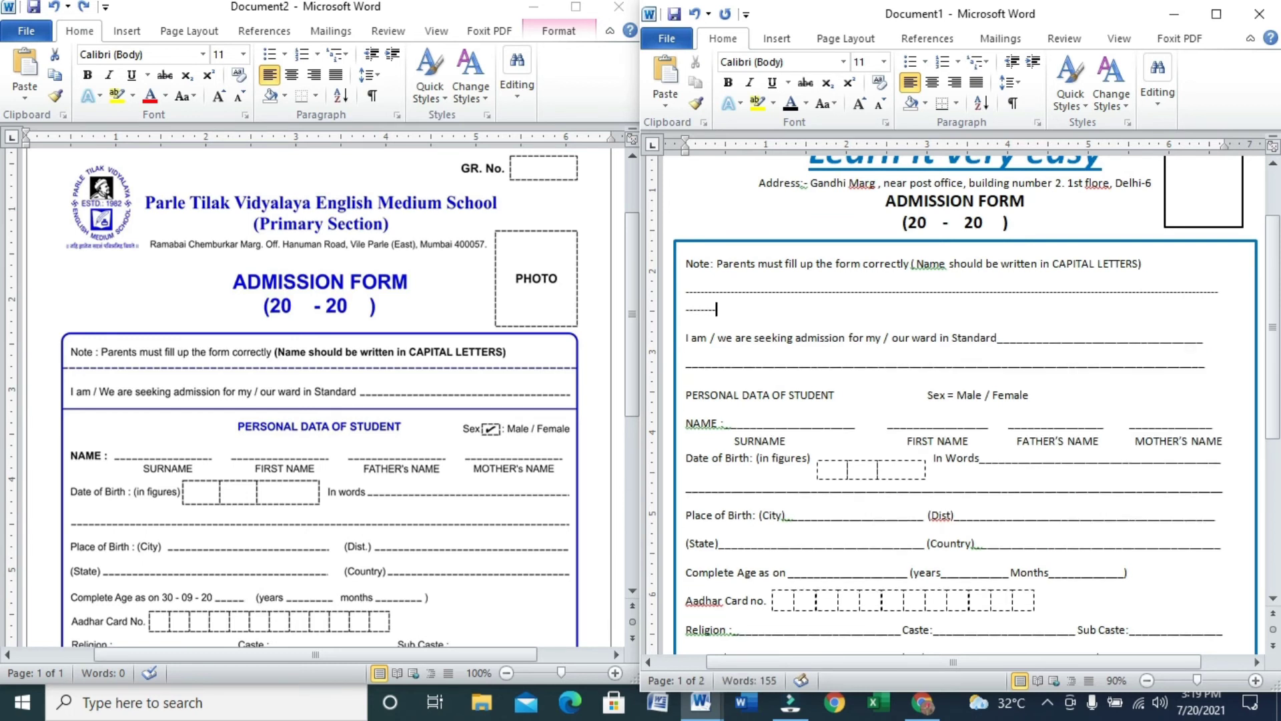
key("BackSpace")
key("BackSpace")
key("BackSpace")
key("BackSpace")
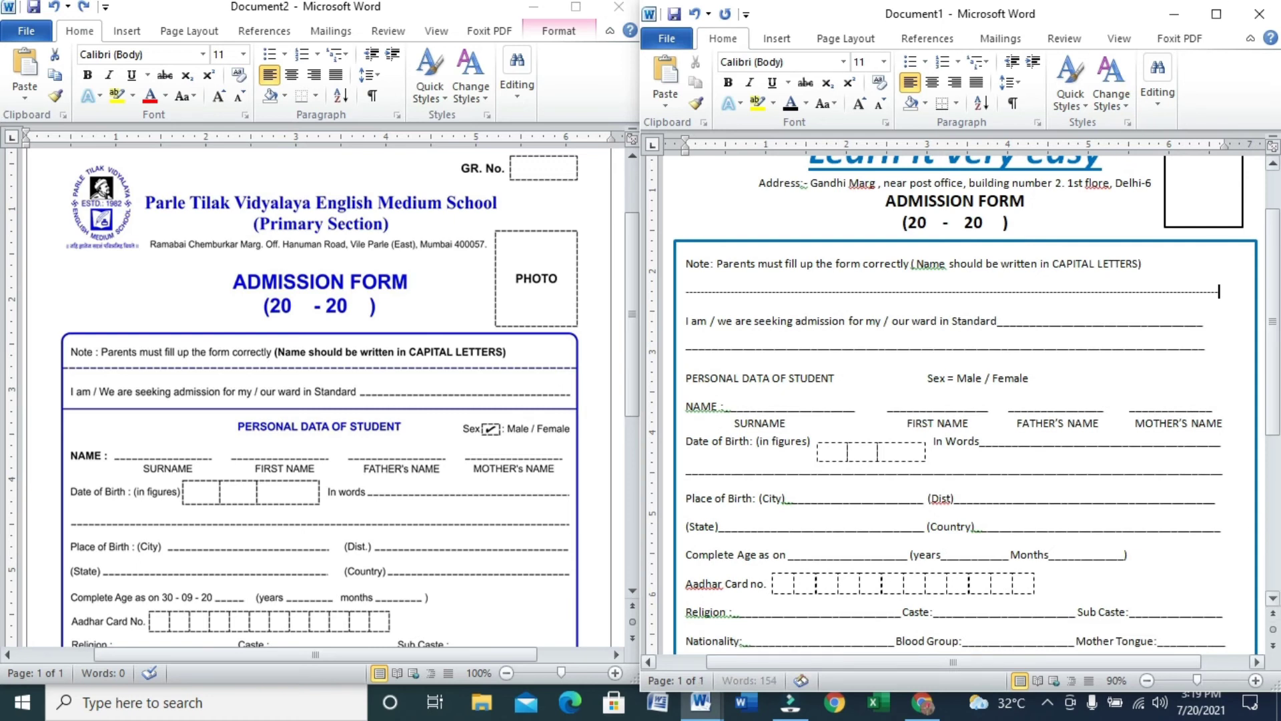
Widen the text area by moving the right margin outward about 0.5 inch and the left margin about 0.25 inch.
left_click_drag(1128, 661, 1167, 661)
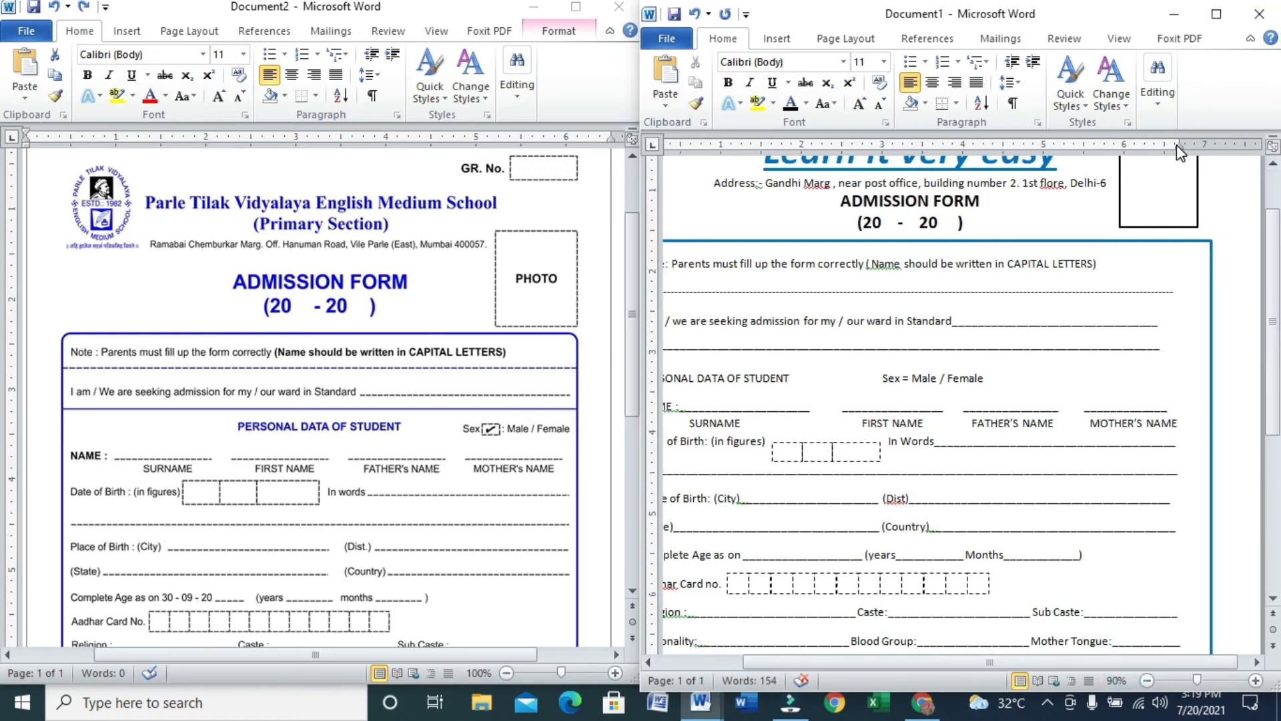
left_click_drag(1184, 142, 1226, 144)
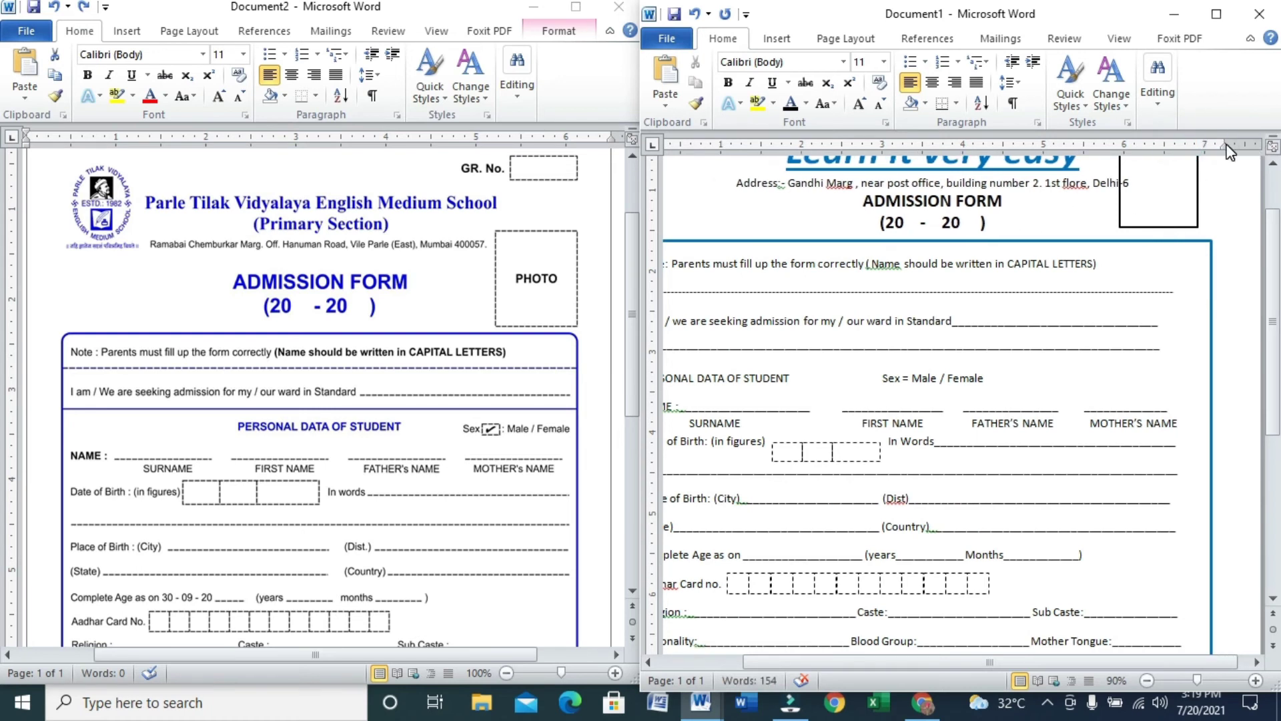
left_click_drag(1113, 663, 1026, 663)
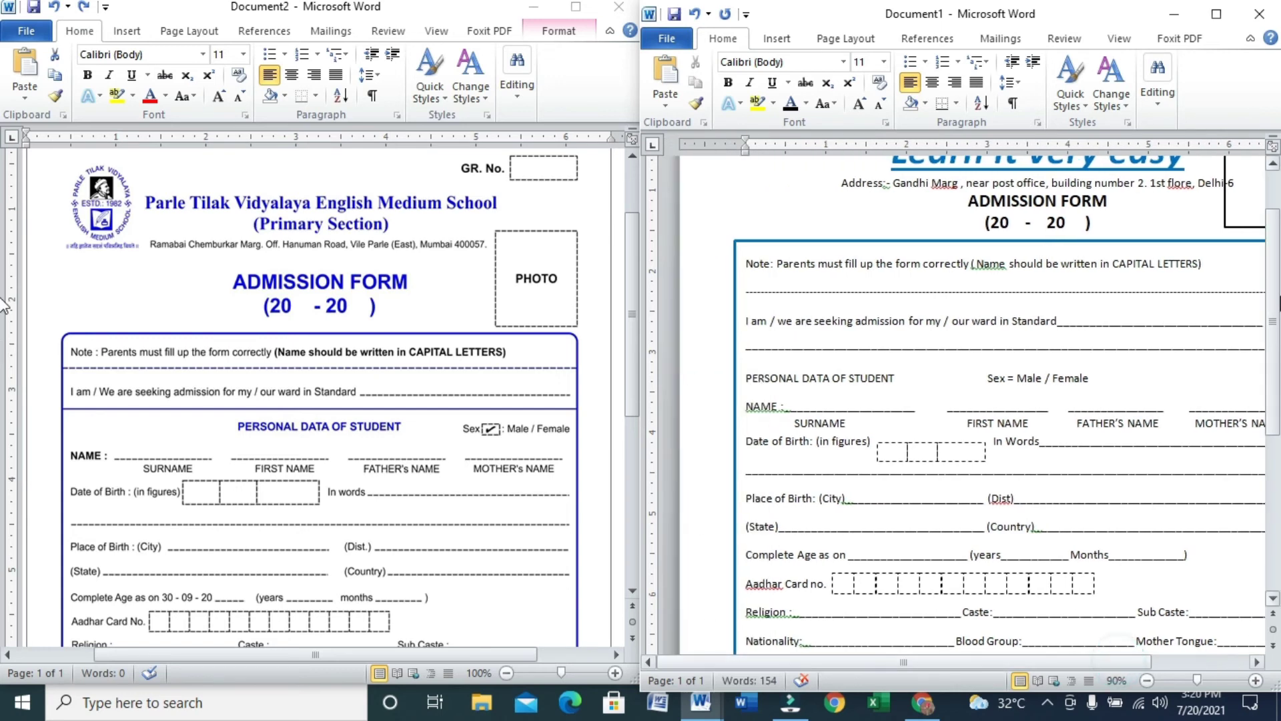
scroll(720, 337, "up", 3)
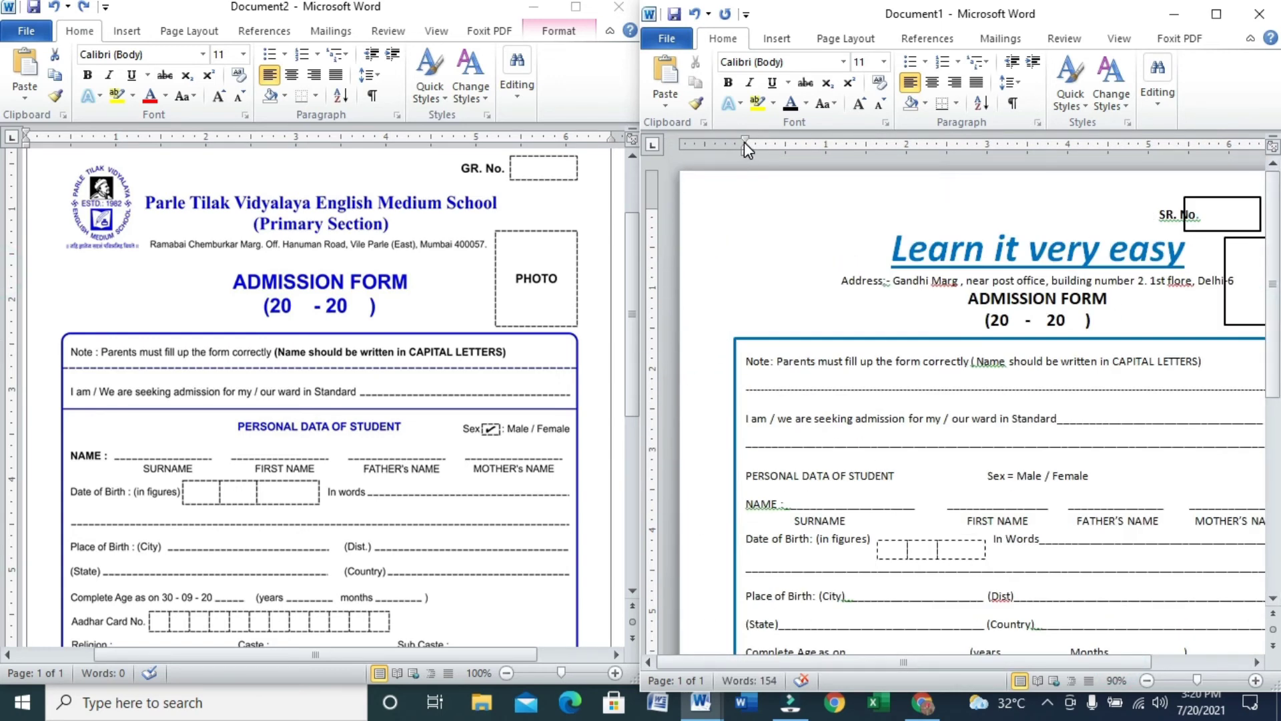
left_click_drag(744, 142, 726, 141)
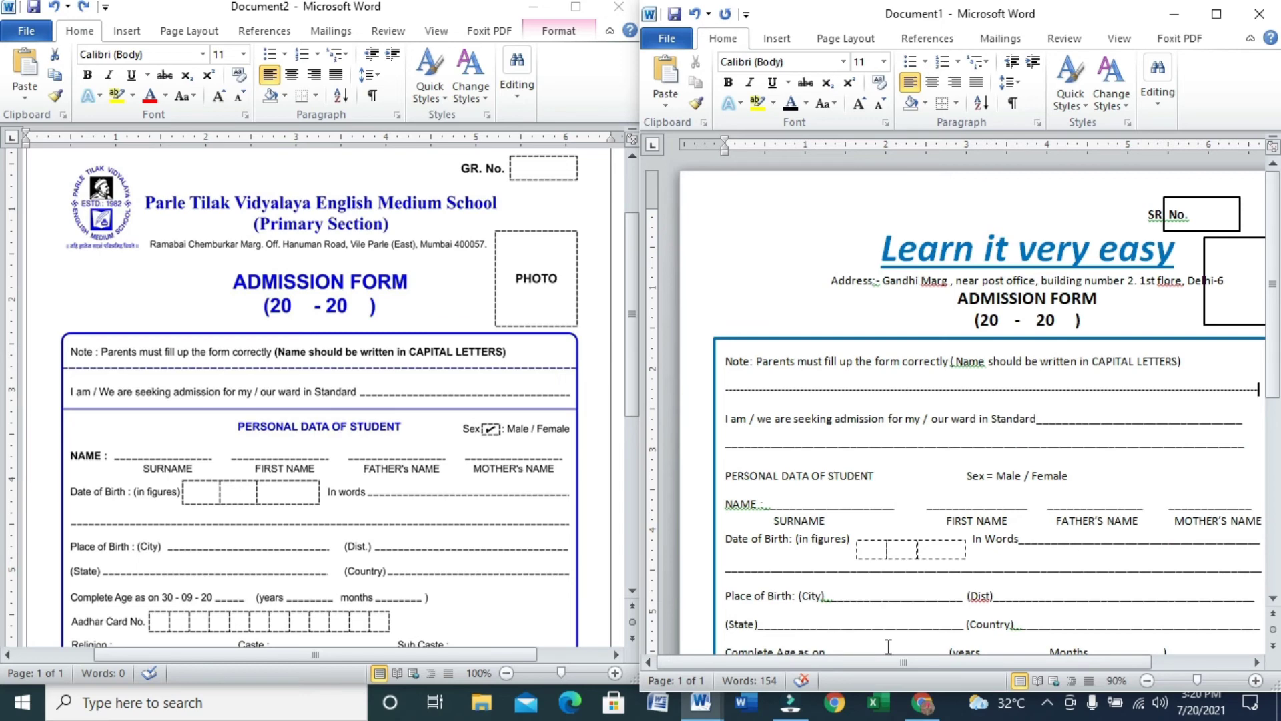
scroll(888, 646, "down", 6)
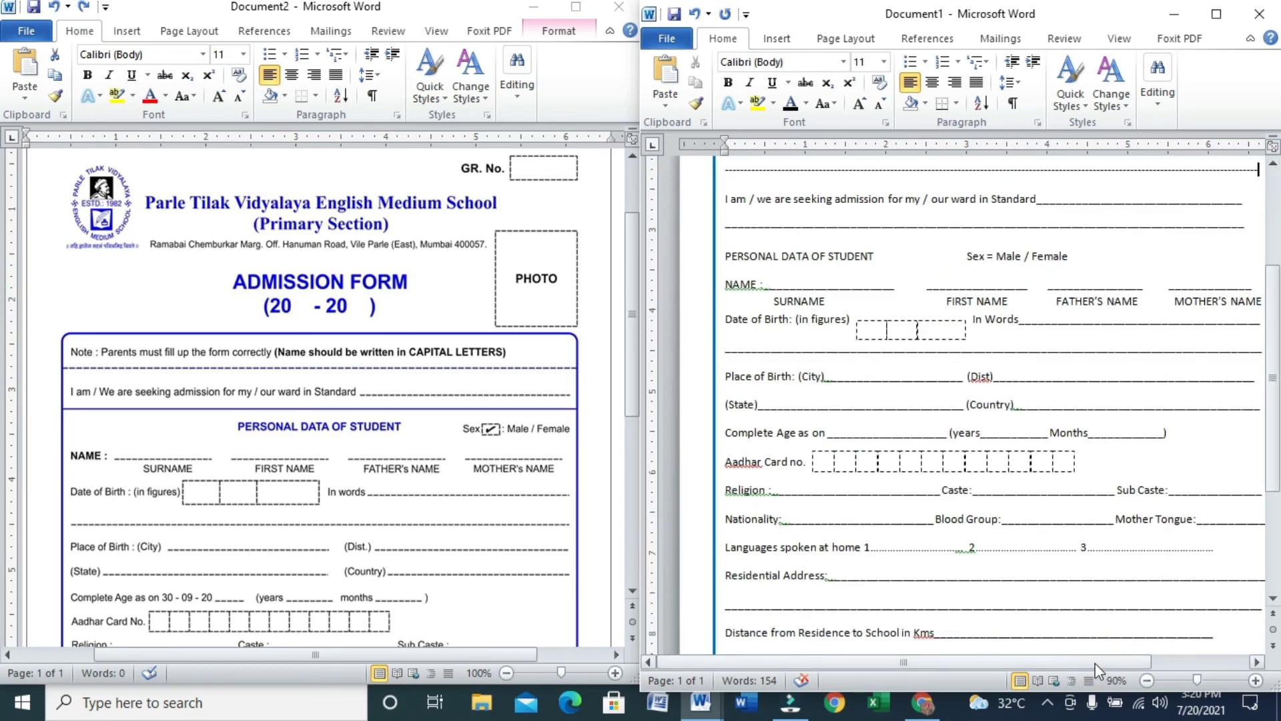
left_click_drag(1095, 663, 1000, 670)
scroll(935, 401, "up", 6)
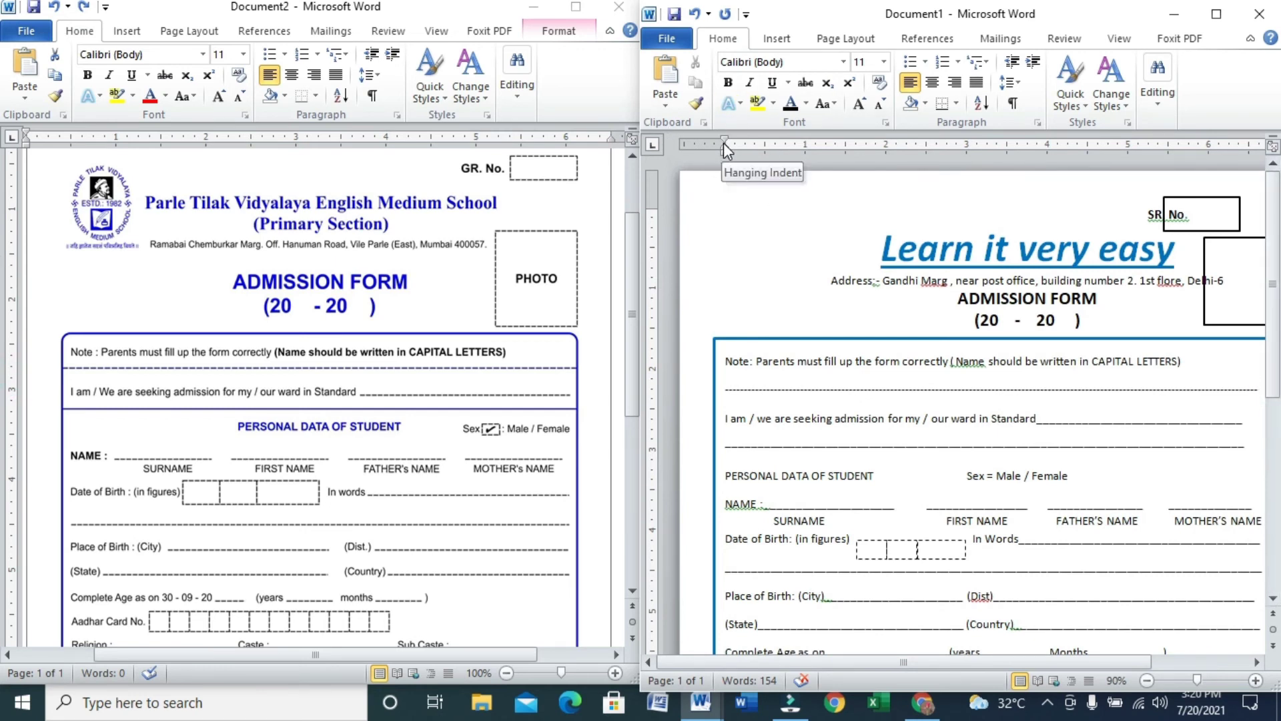
Move the page's left margin slightly inward, by about 0.1 inch.
left_click_drag(729, 150, 738, 150)
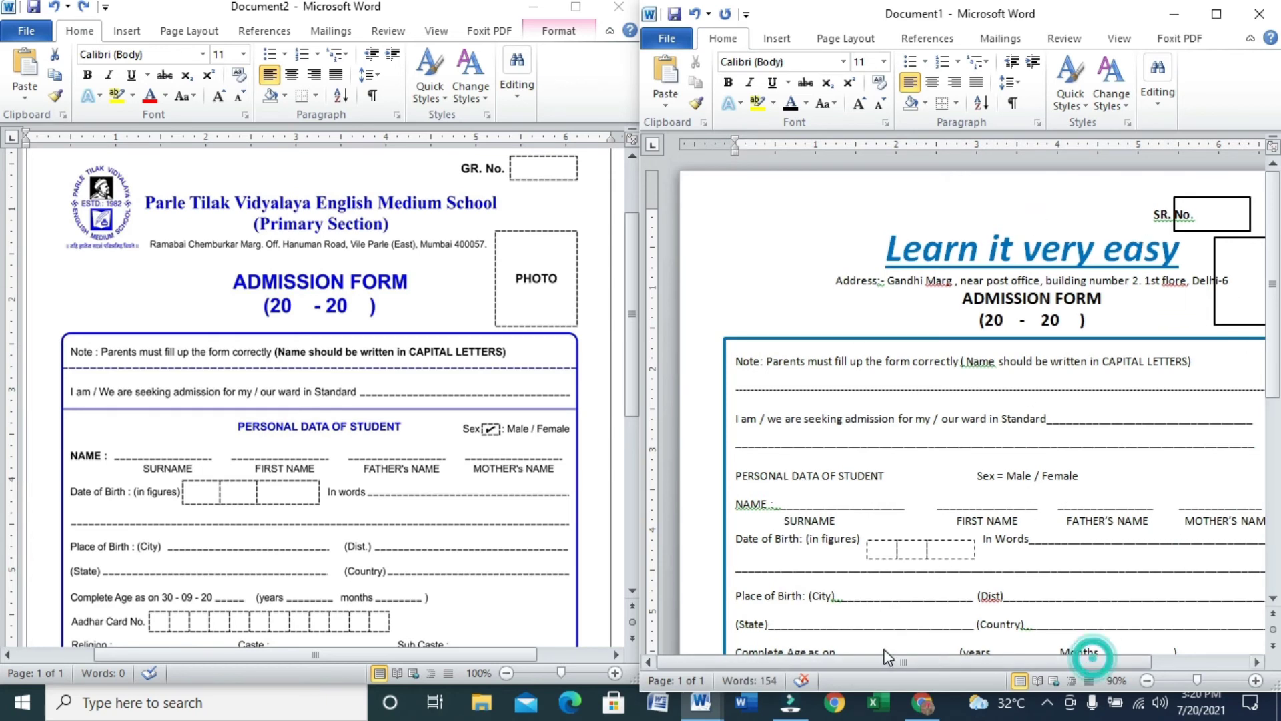
Shift the photo box and the SR. No. box to the right, clear of the address line and the SR. No. label.
scroll(876, 663, "right", 3)
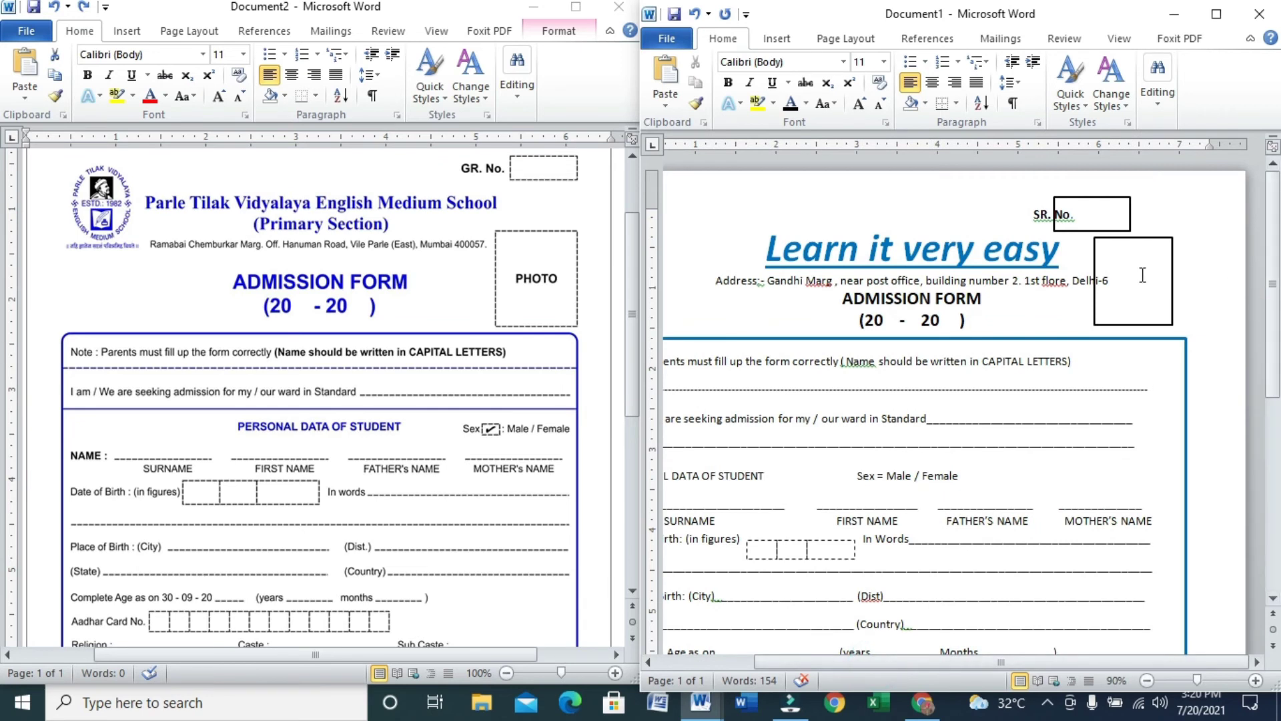
left_click_drag(1135, 239, 1157, 239)
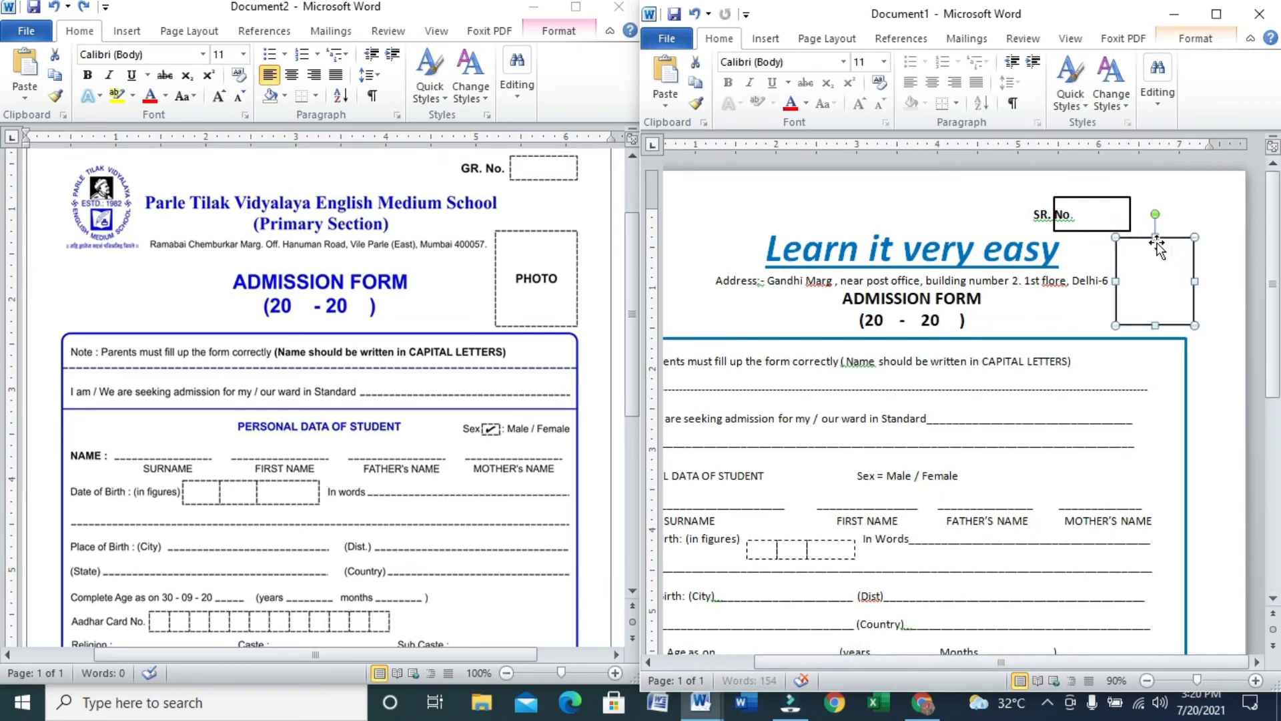
left_click(1100, 204)
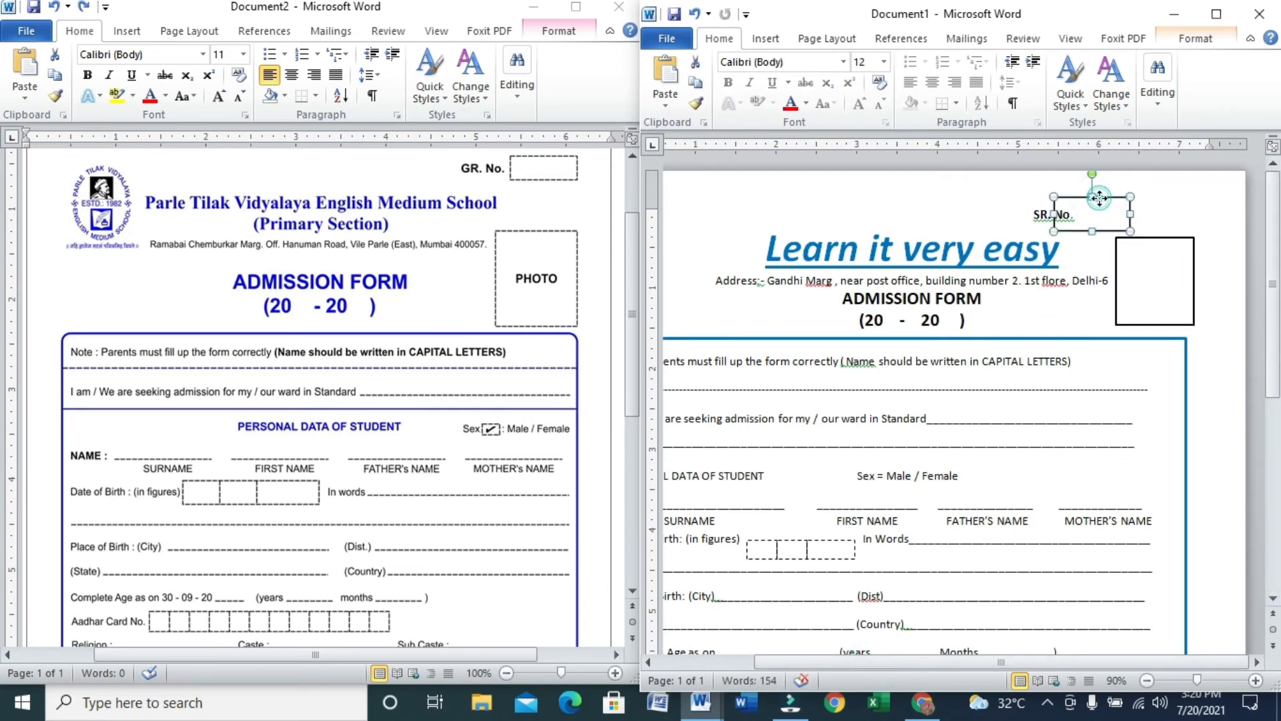
left_click_drag(1100, 203, 1139, 203)
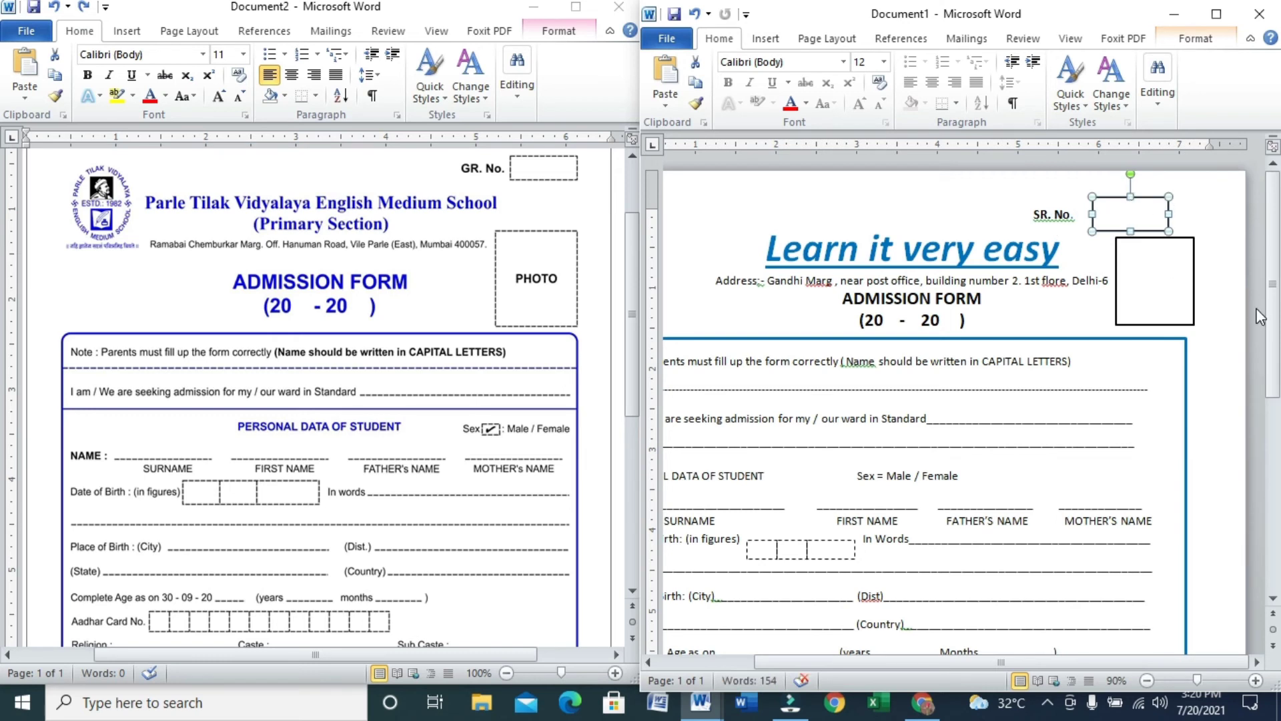
Add the text "Photo" inside the large empty box beside the address line.
left_click(1193, 319)
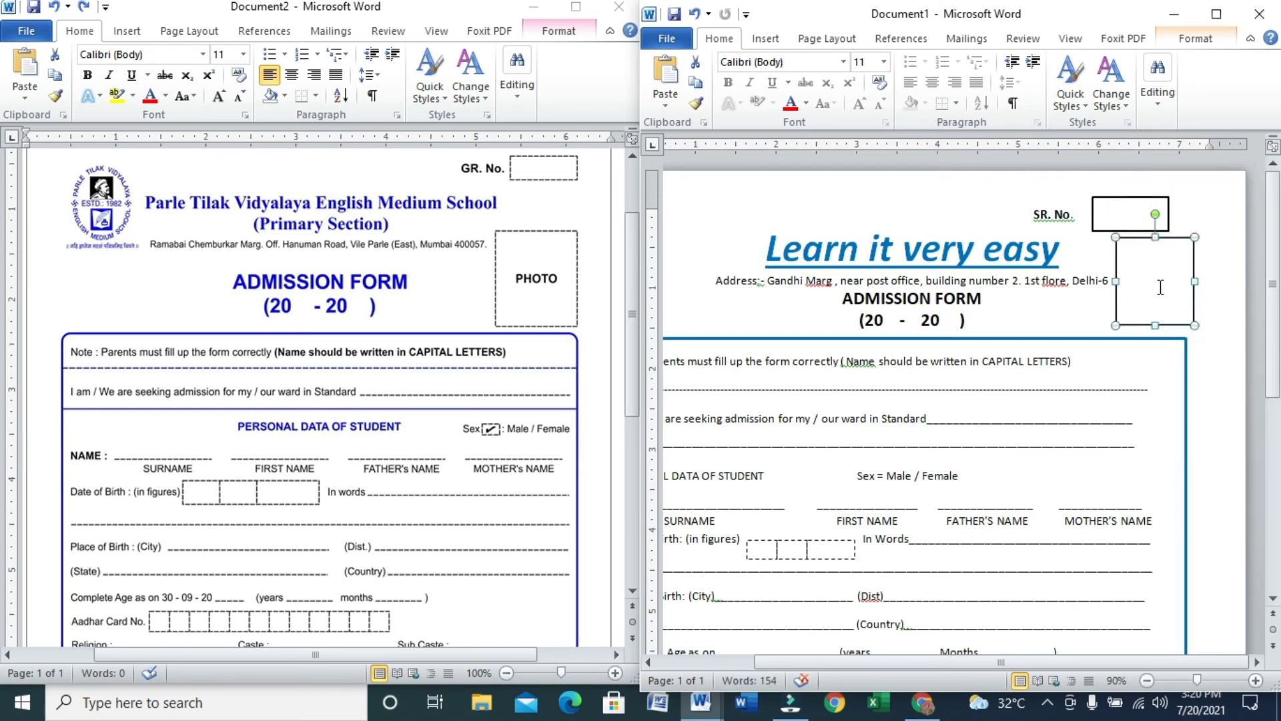
right_click(1151, 276)
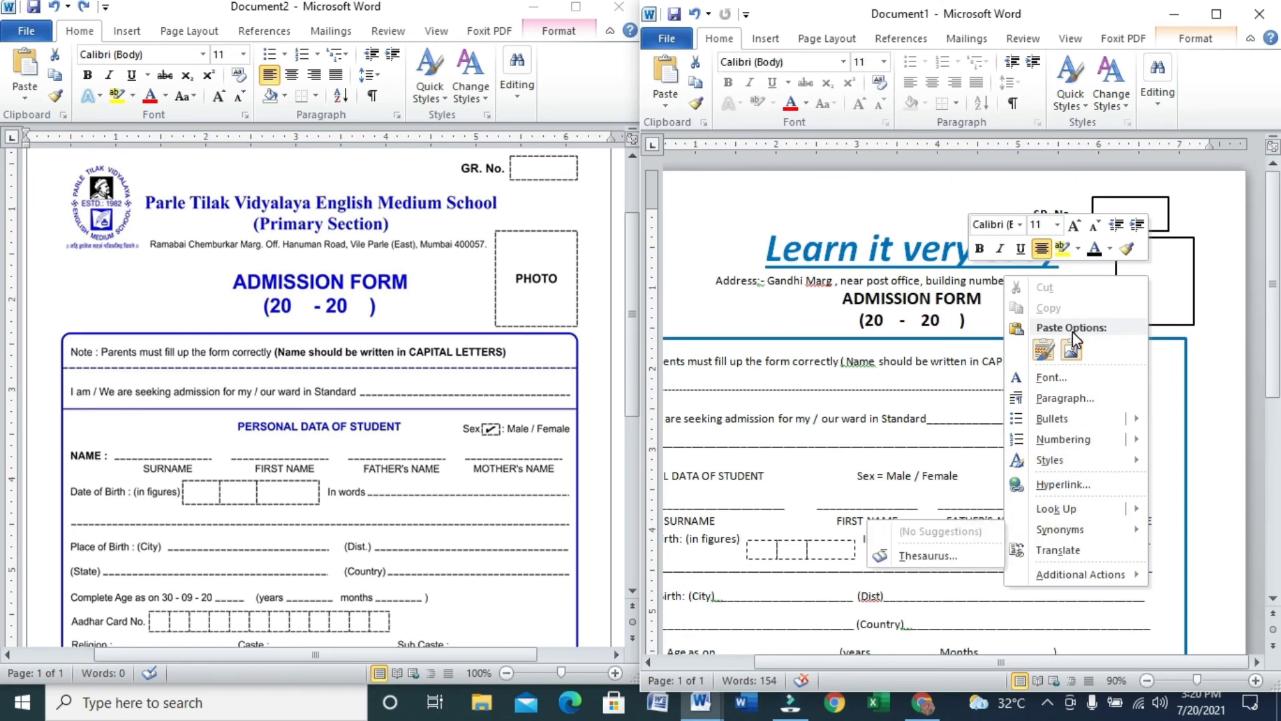
left_click(1192, 291)
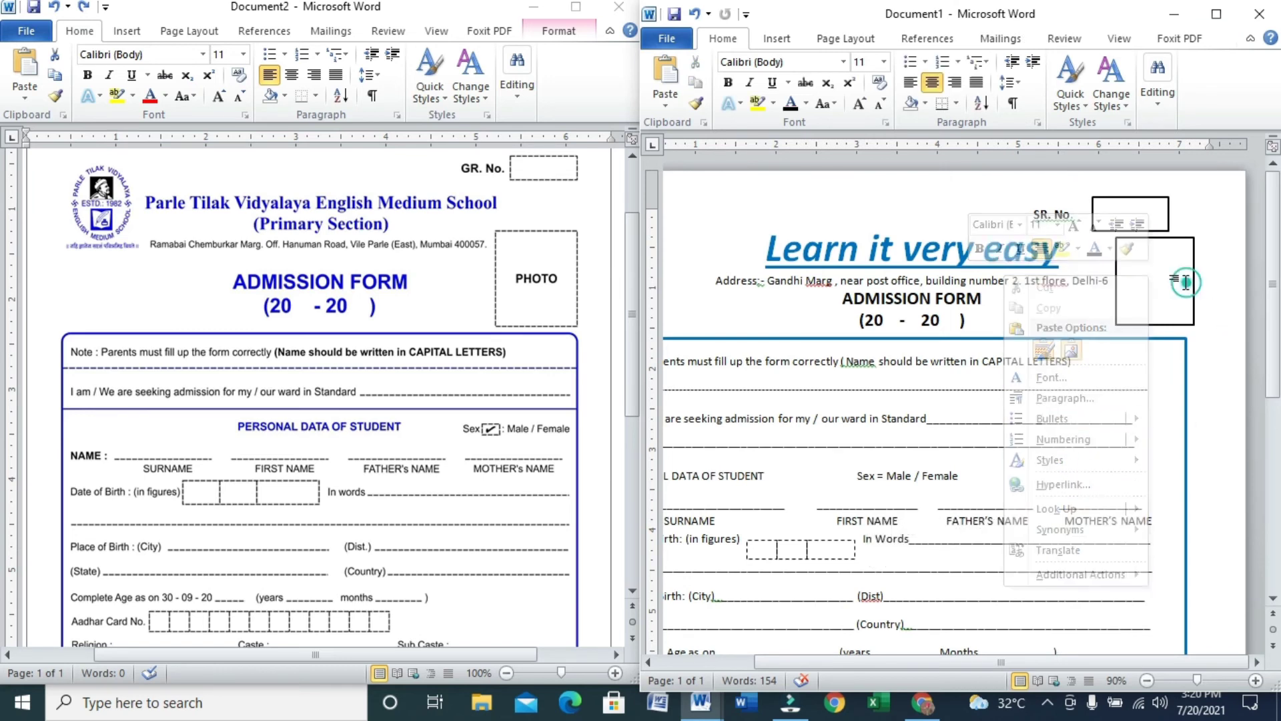
left_click(1168, 238)
right_click(1175, 249)
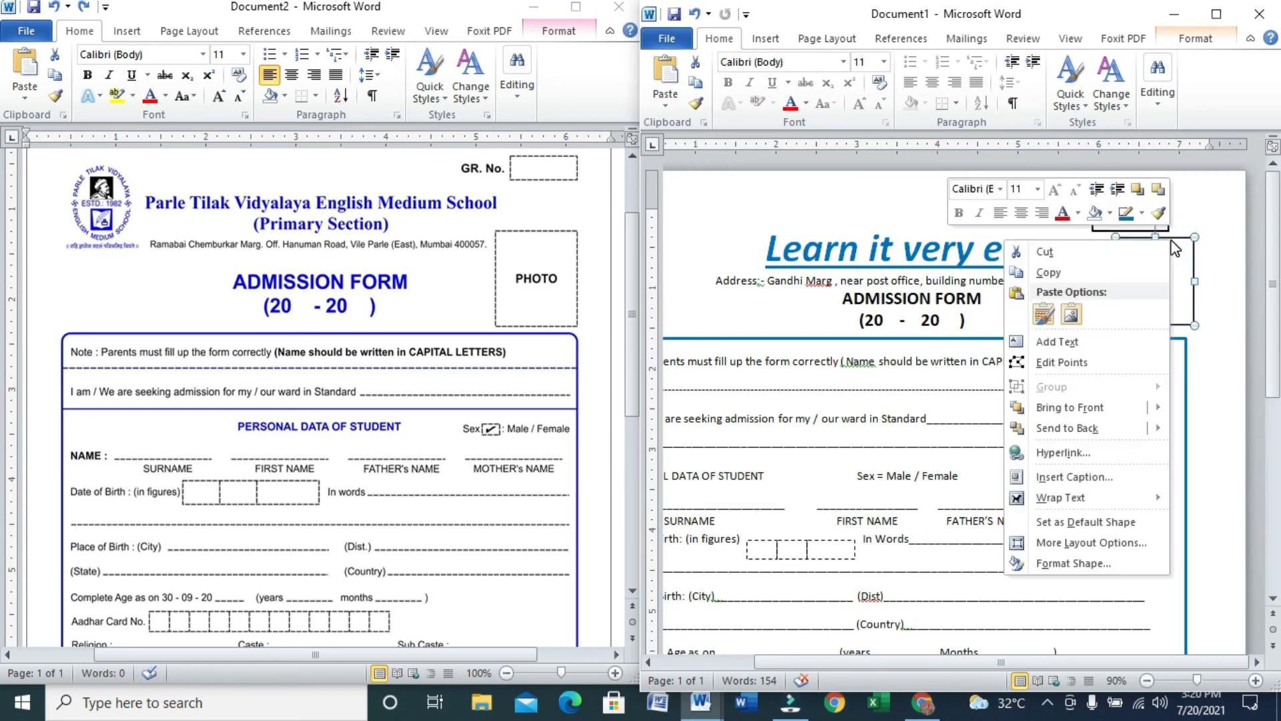
left_click(1068, 342)
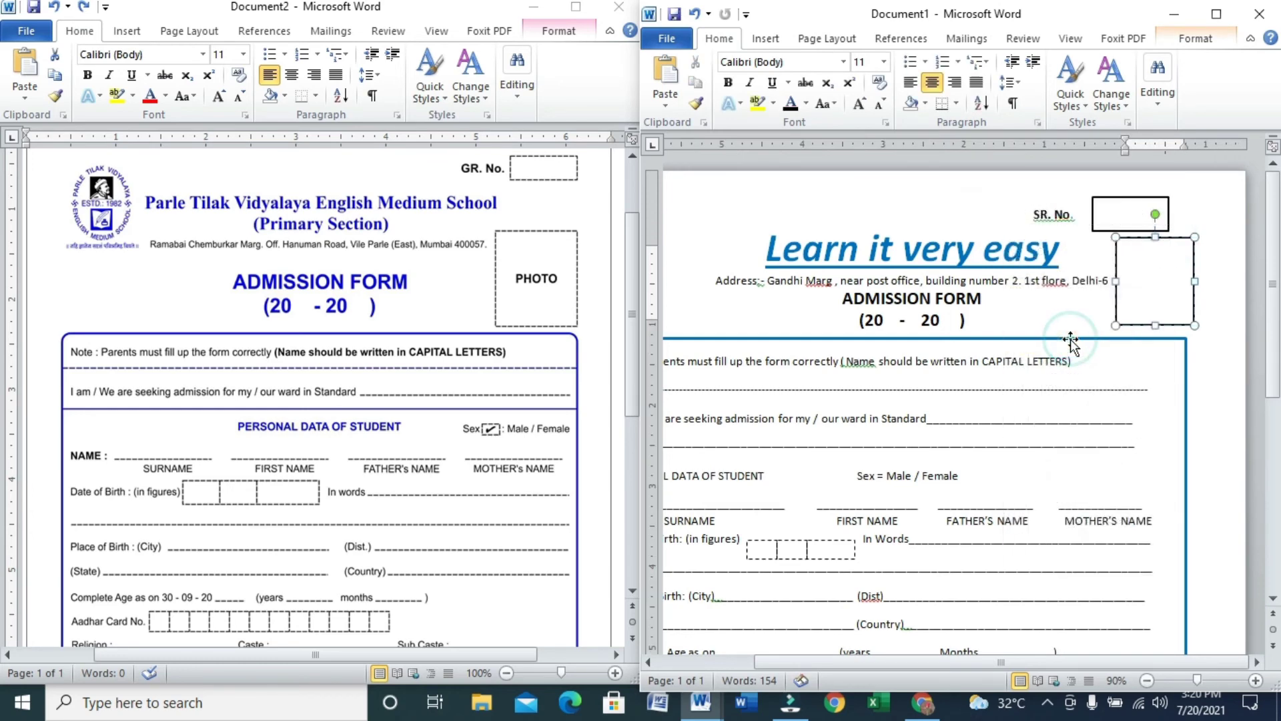
type("P")
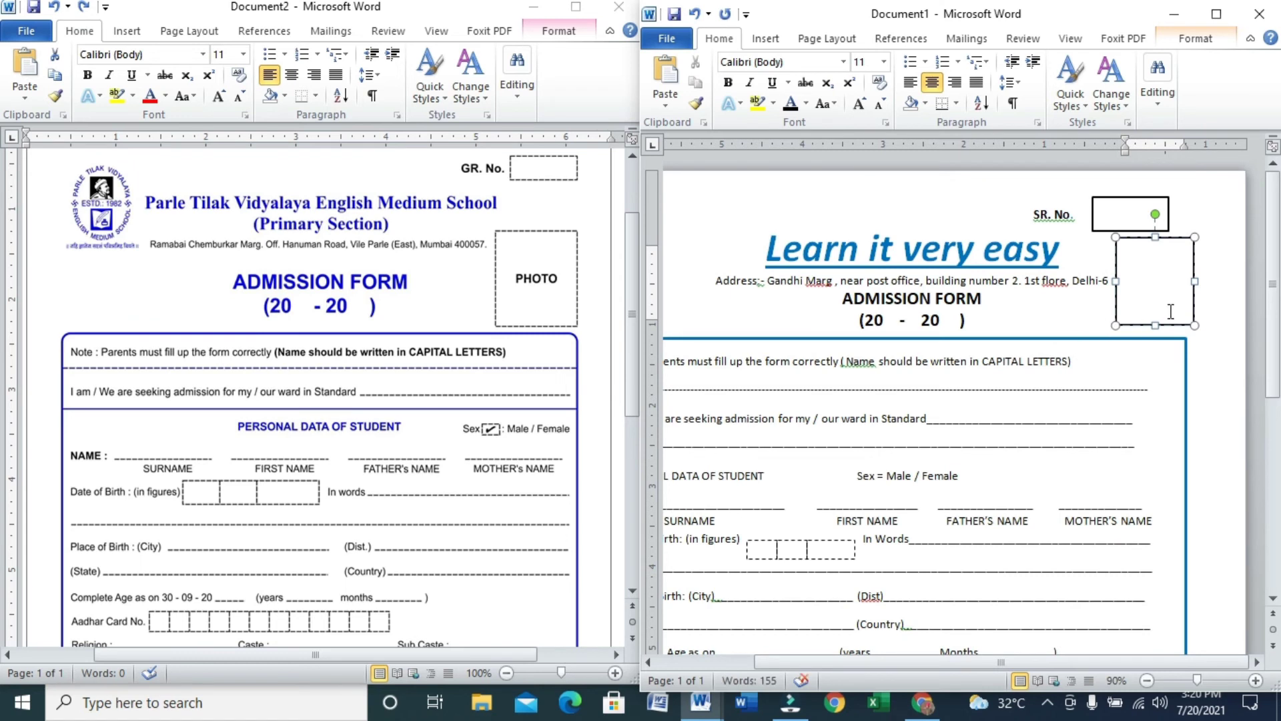
Make the "Photo" text in the box black and enlarge its font by a few sizes.
left_click_drag(1180, 283, 1145, 280)
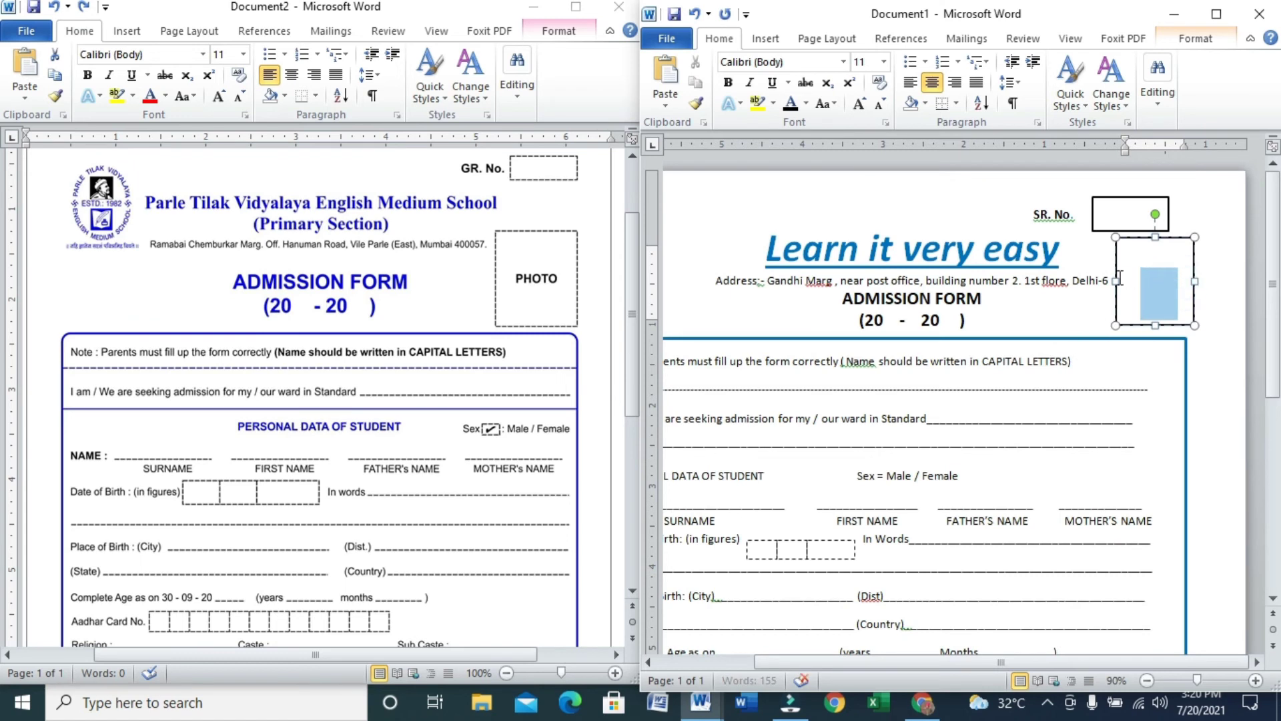
left_click(792, 106)
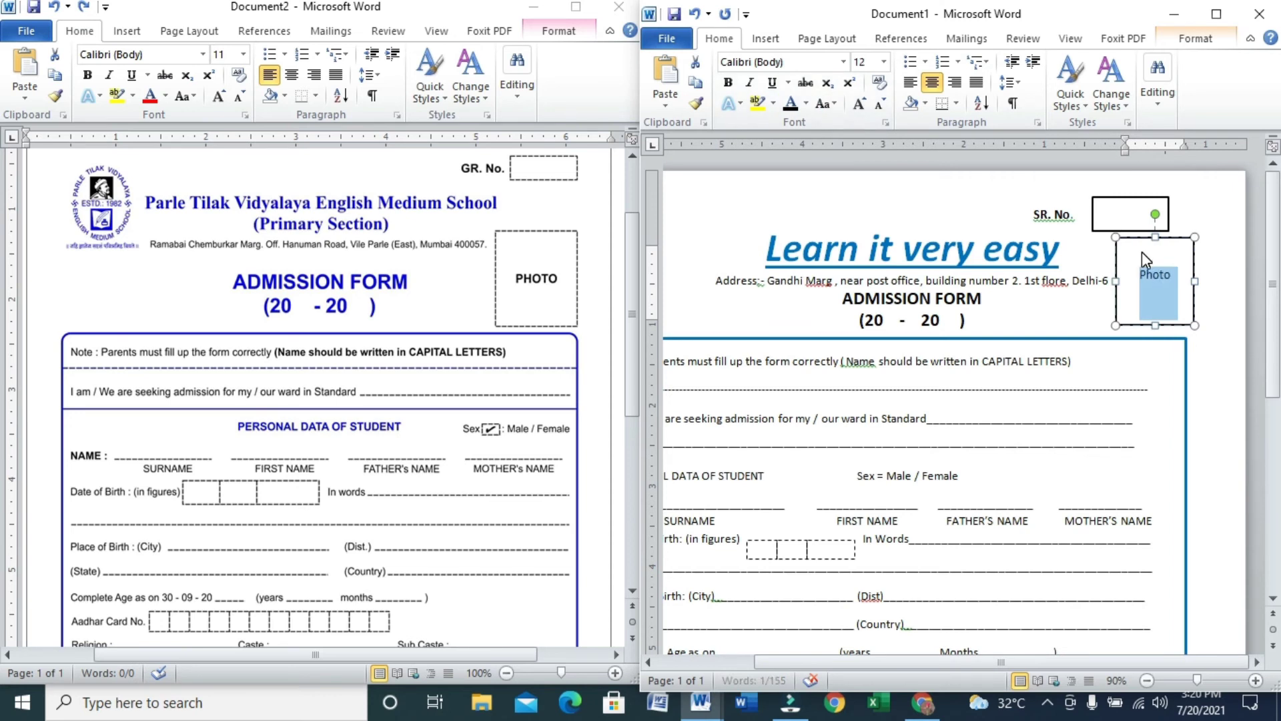
key("ctrl+shift+period")
key("ctrl+shift+period")
key("ctrl+shift+period")
left_click(1085, 251)
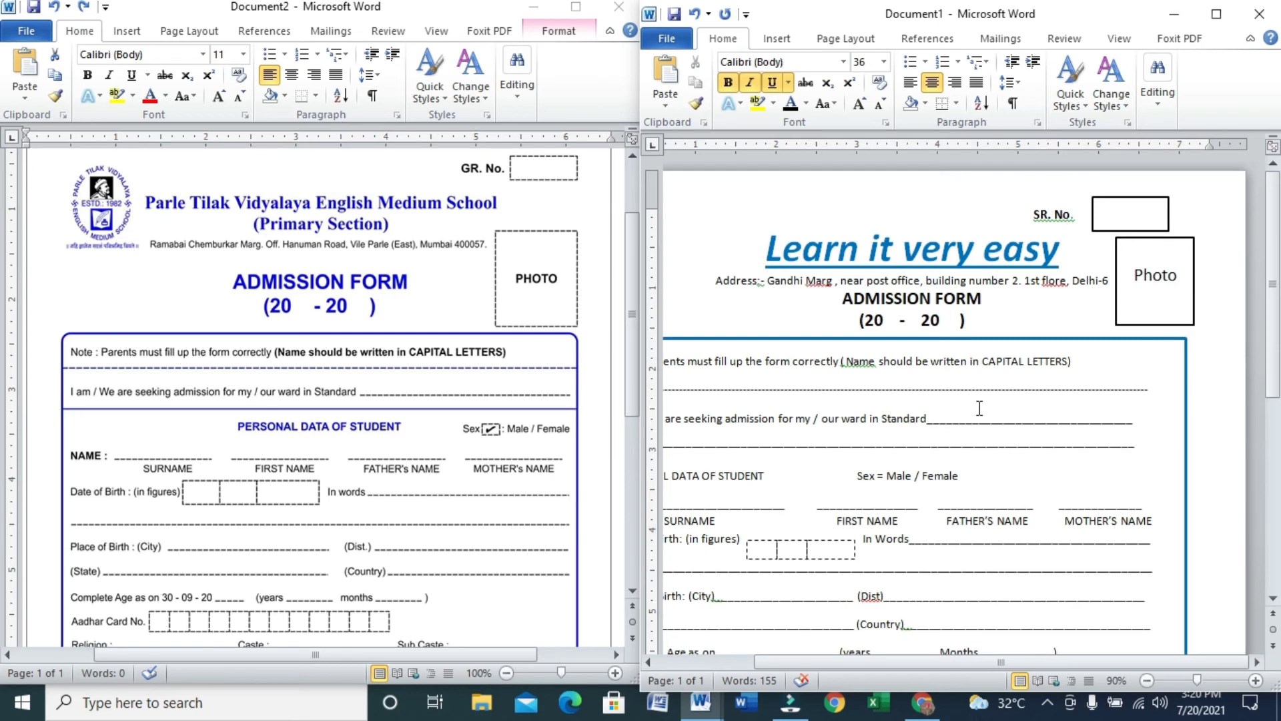
Start inserting a picture from file at the "Learn it very easy" heading.
left_click_drag(1046, 662, 949, 662)
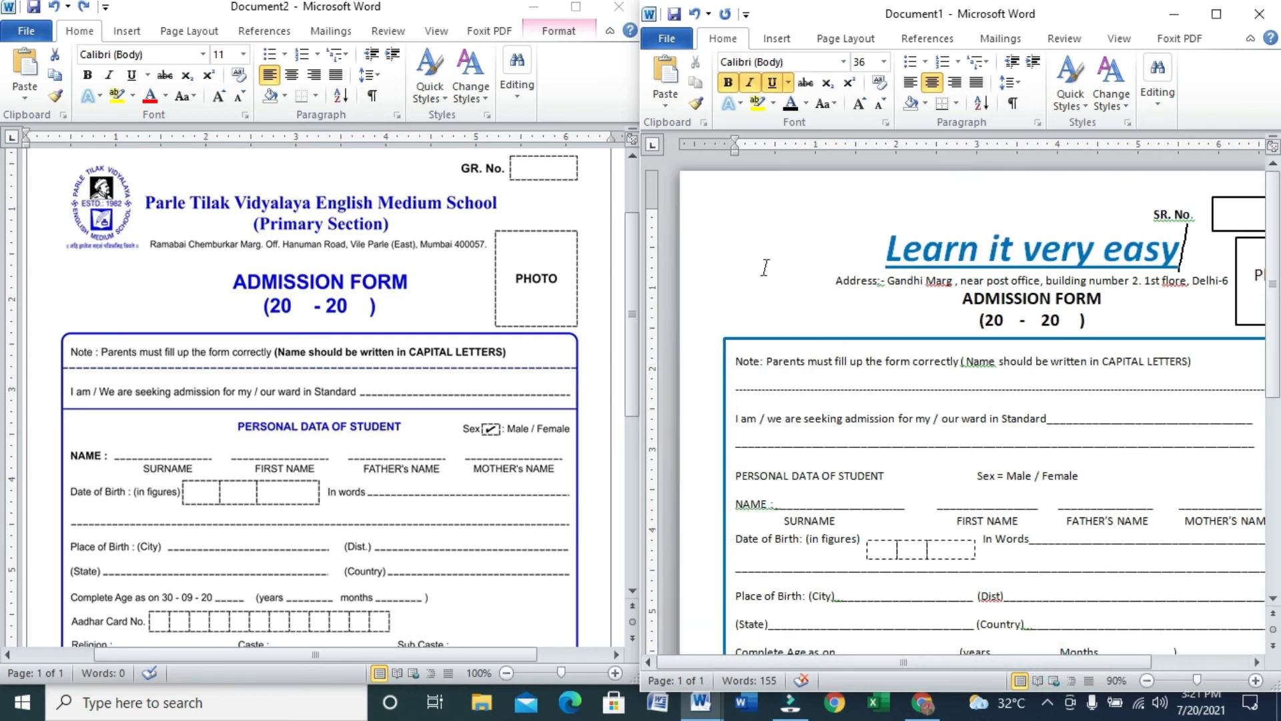
left_click(776, 38)
left_click(743, 82)
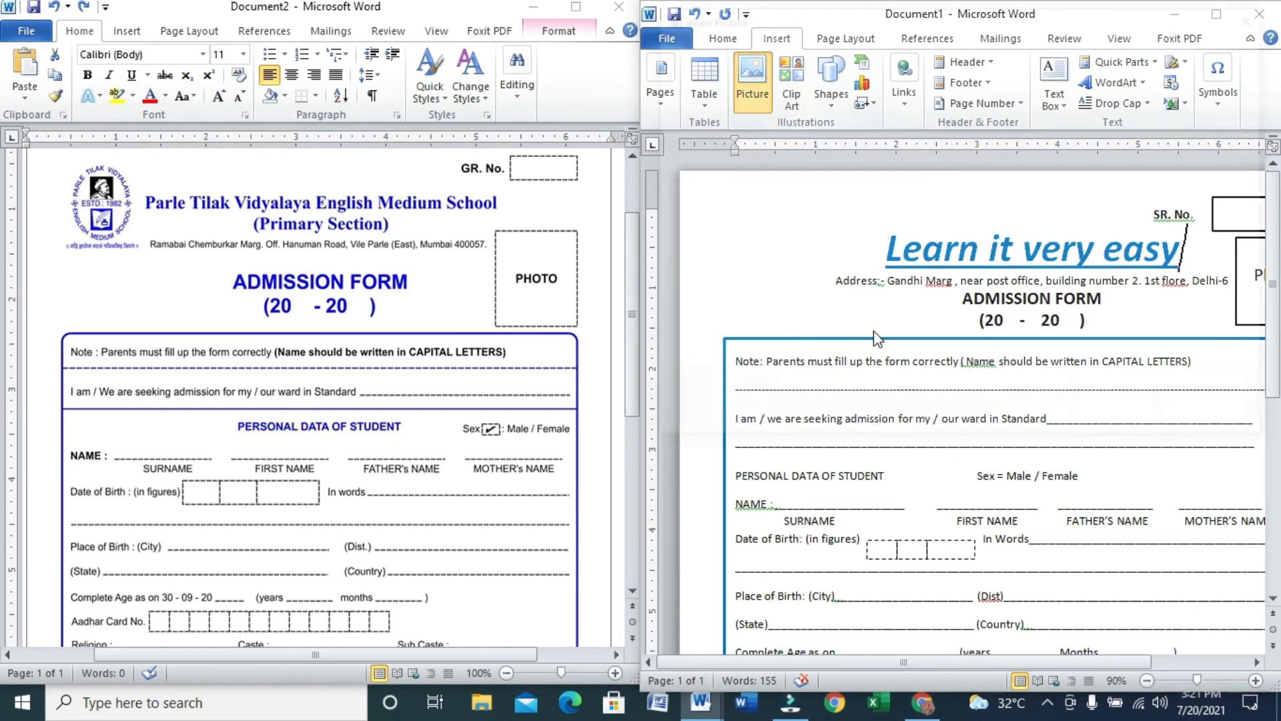
Look through the New Volume (I:), Mobile Backup (O:), Local Disk (G:) and Local Disk (E:) drives for the school logo picture.
scroll(791, 263, "down", 3)
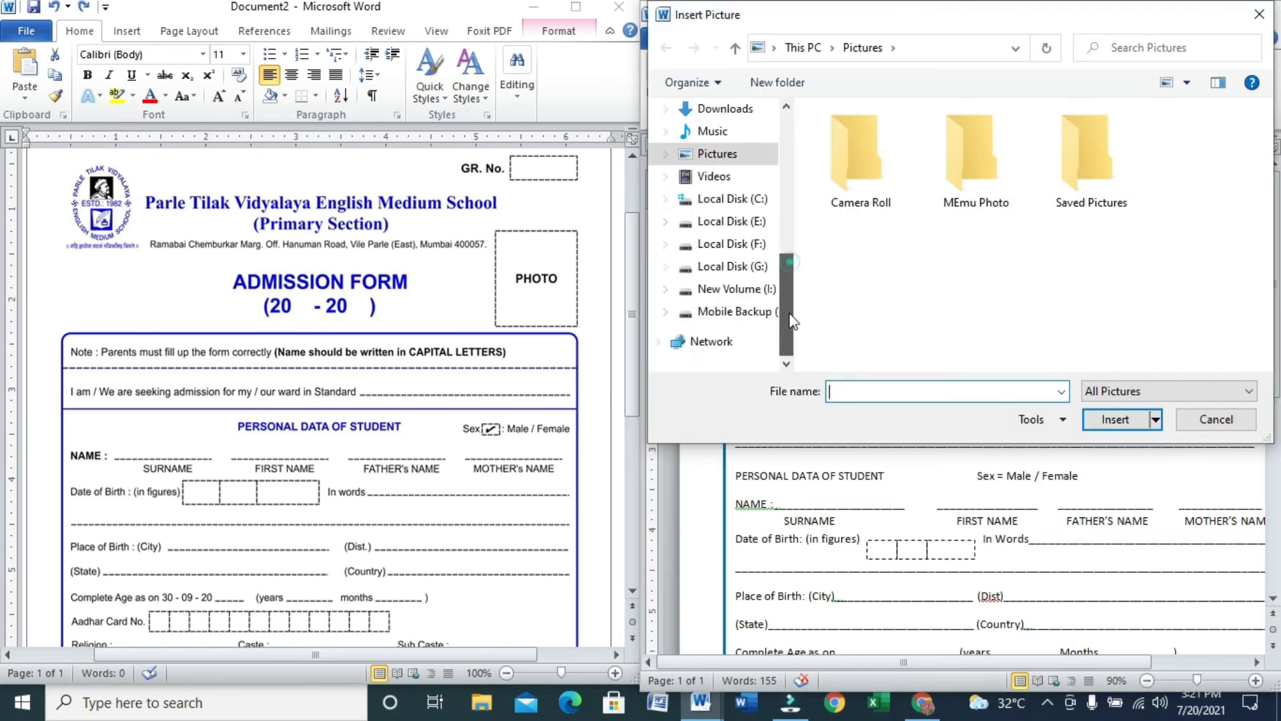
left_click(750, 292)
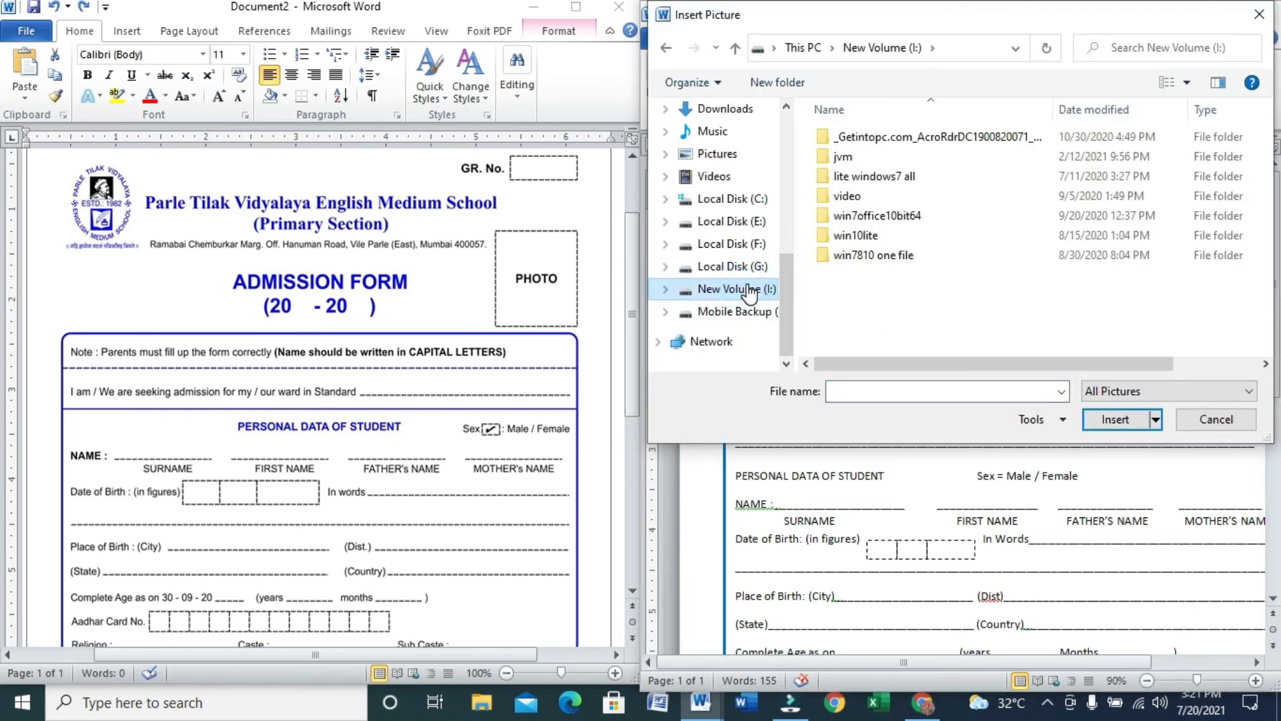
left_click(746, 313)
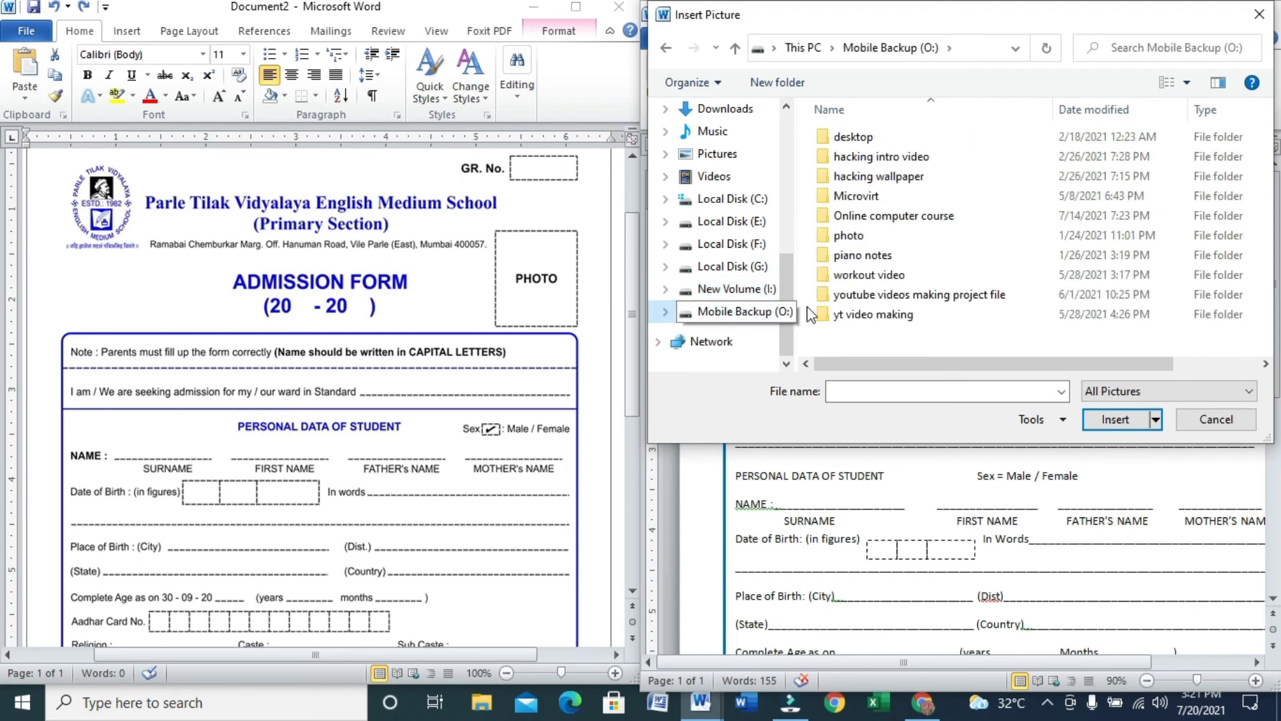
double_click(929, 300)
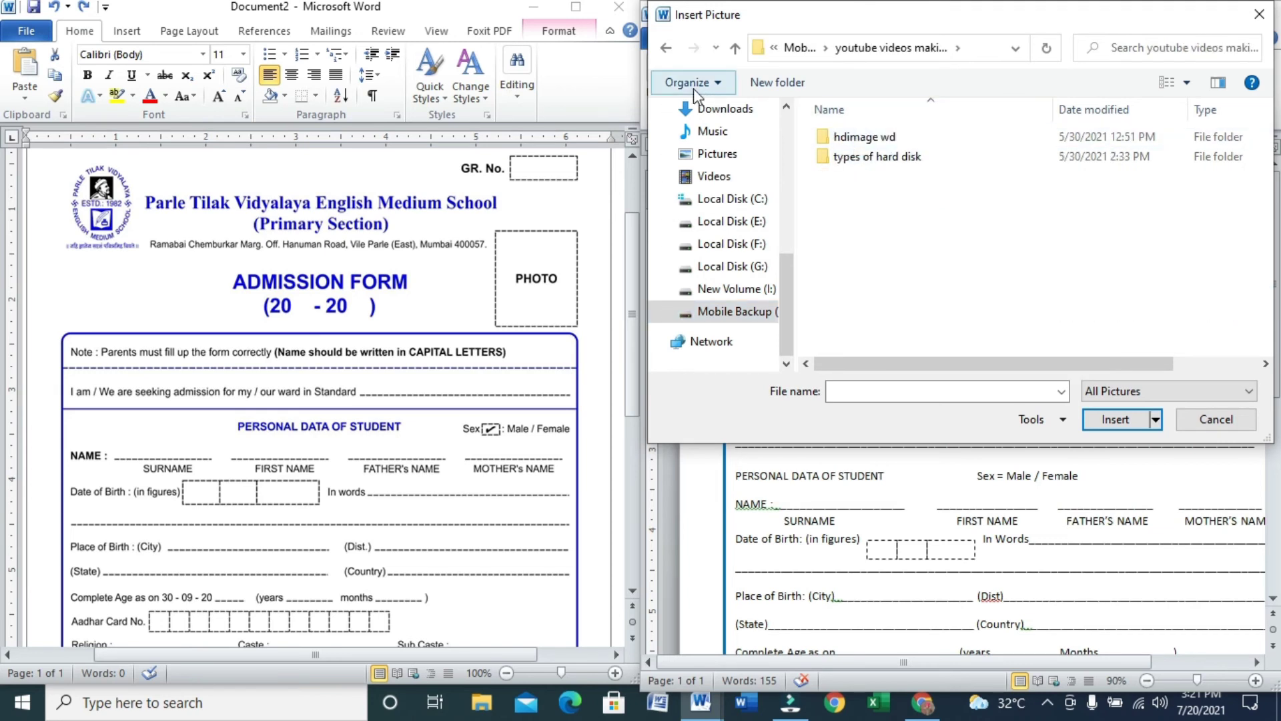
left_click(666, 47)
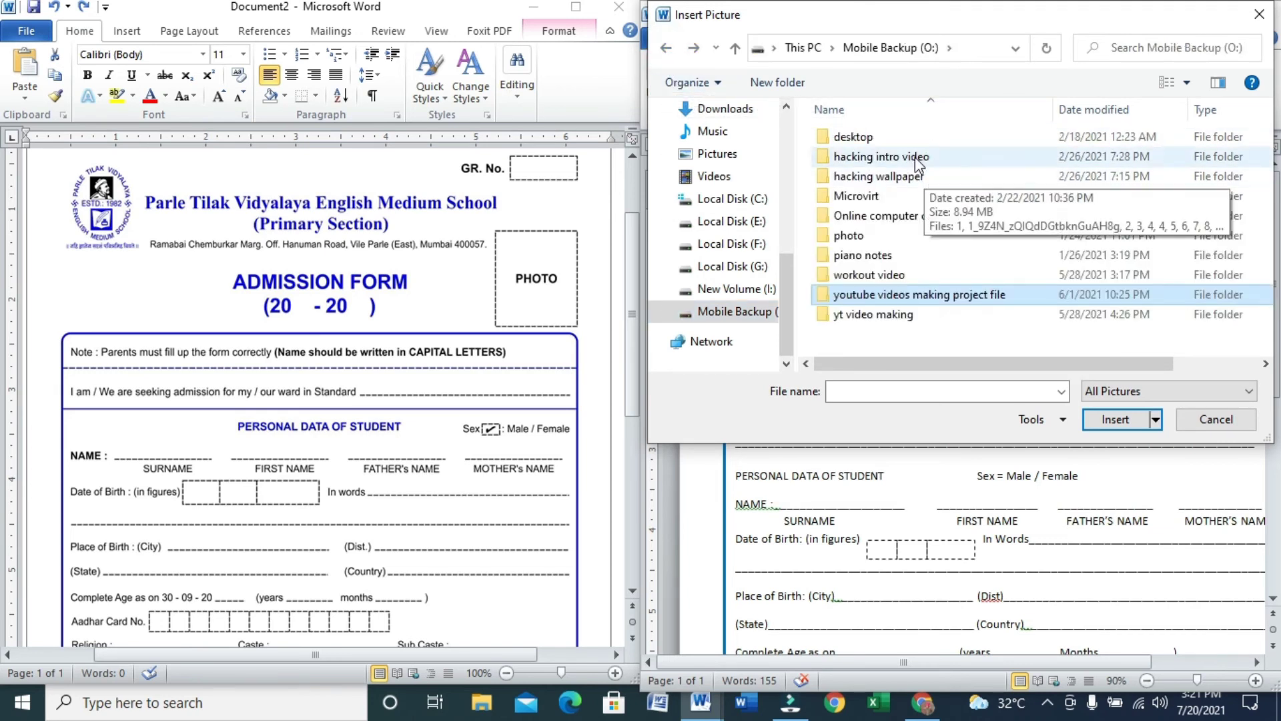
left_click(734, 289)
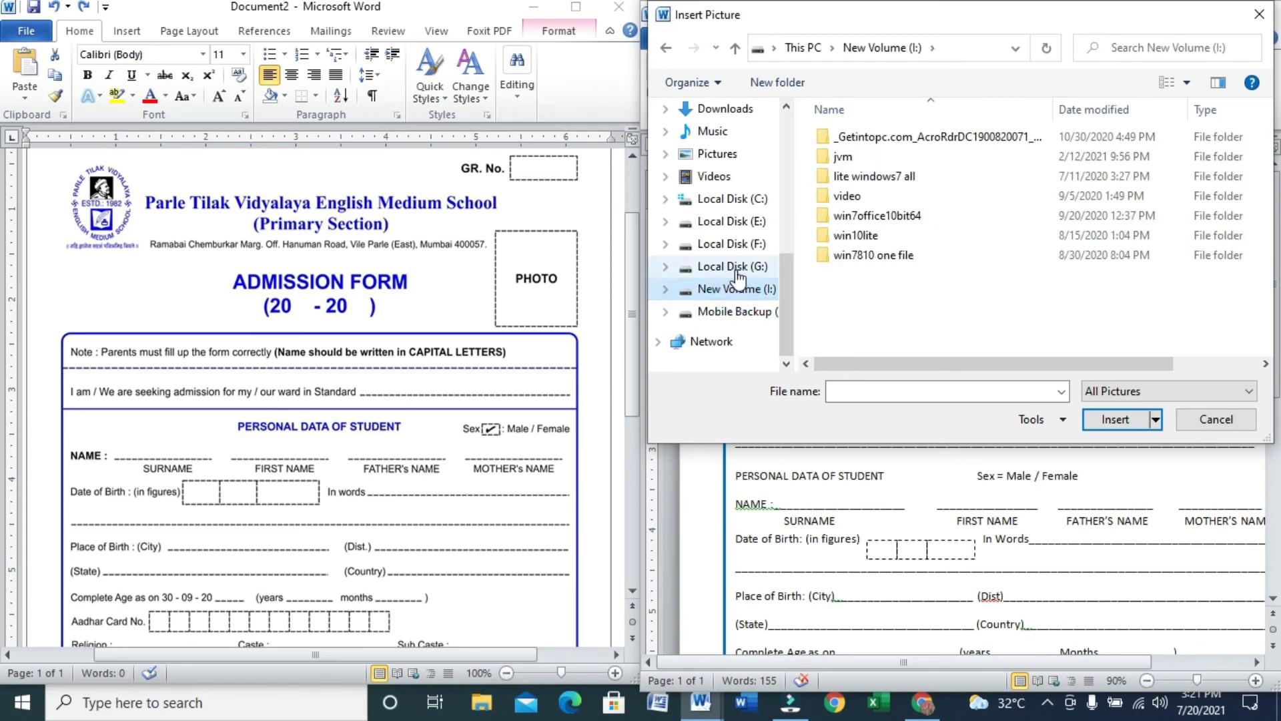
left_click(737, 269)
left_click(734, 221)
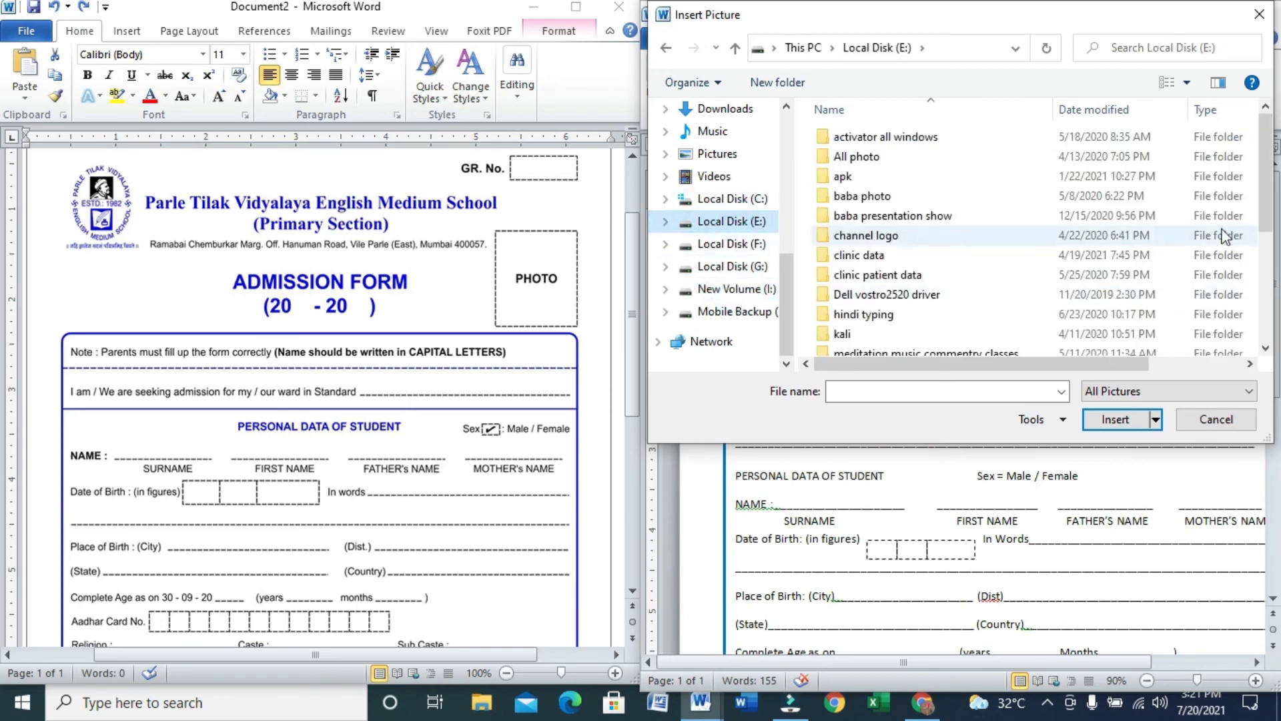
double_click(983, 235)
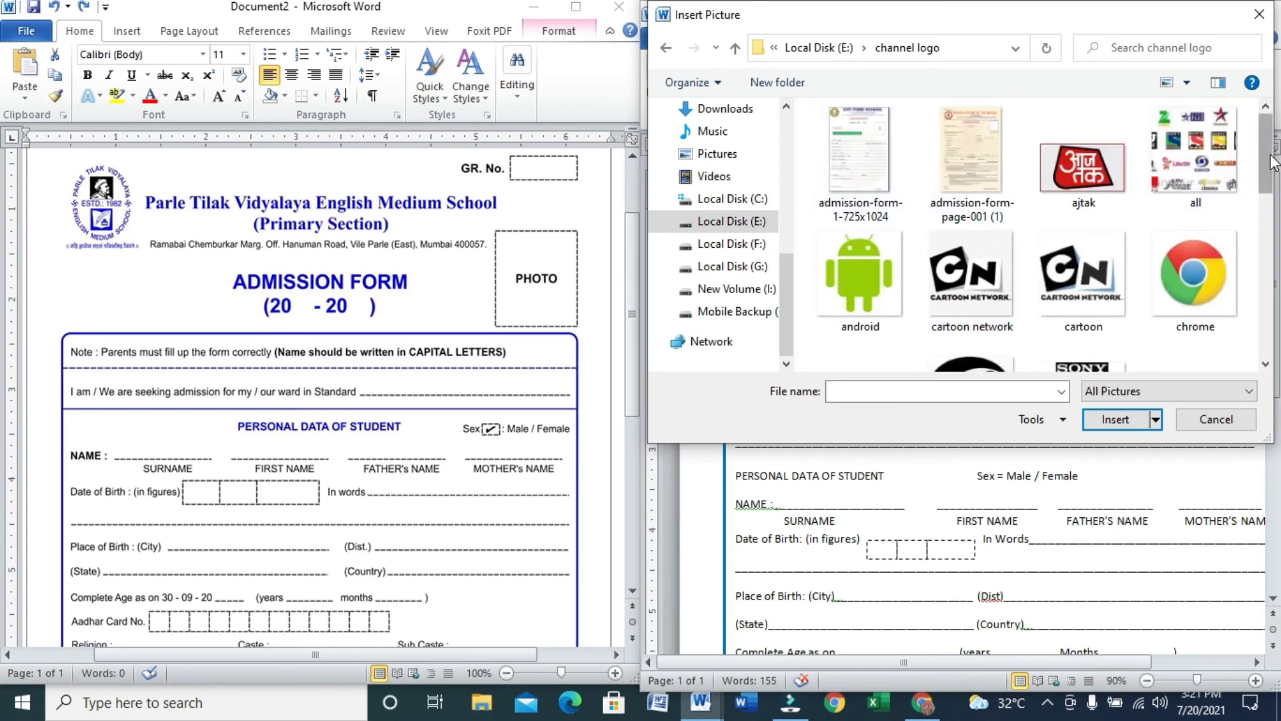
mouse_move(1268, 150)
left_mouse_down()
mouse_move(1273, 327)
mouse_move(1271, 137)
left_mouse_up()
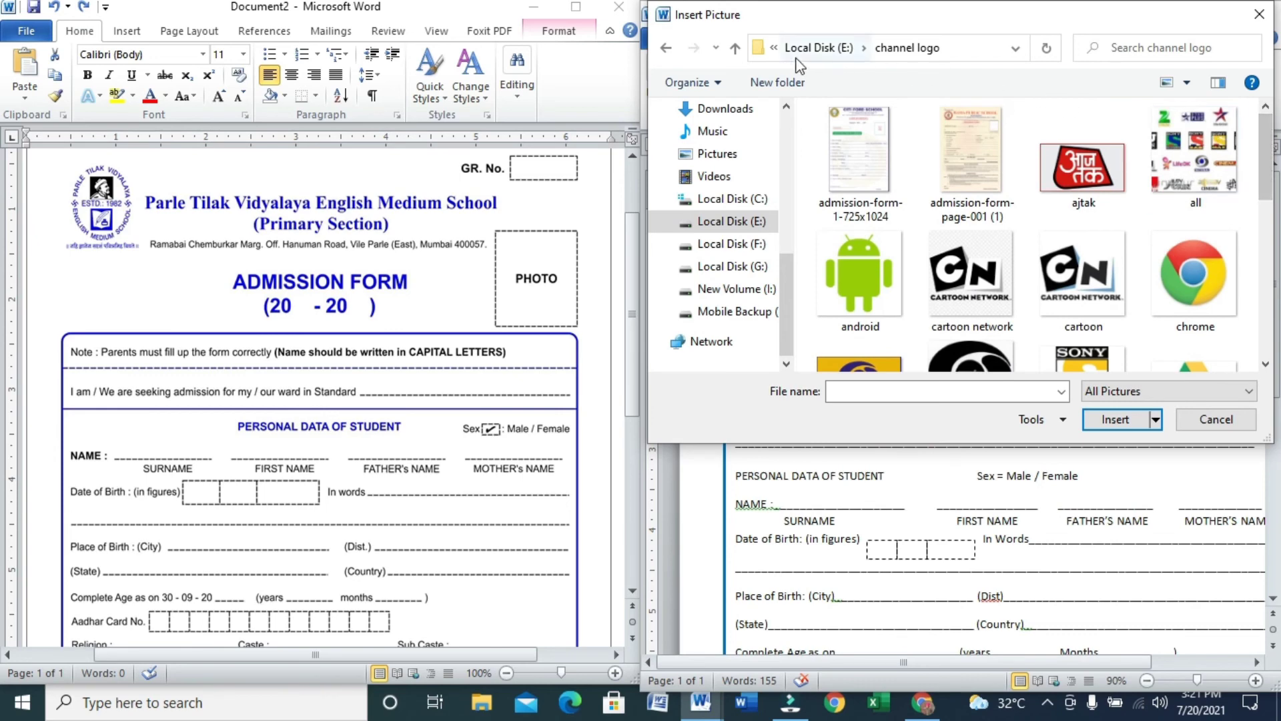
left_click(736, 48)
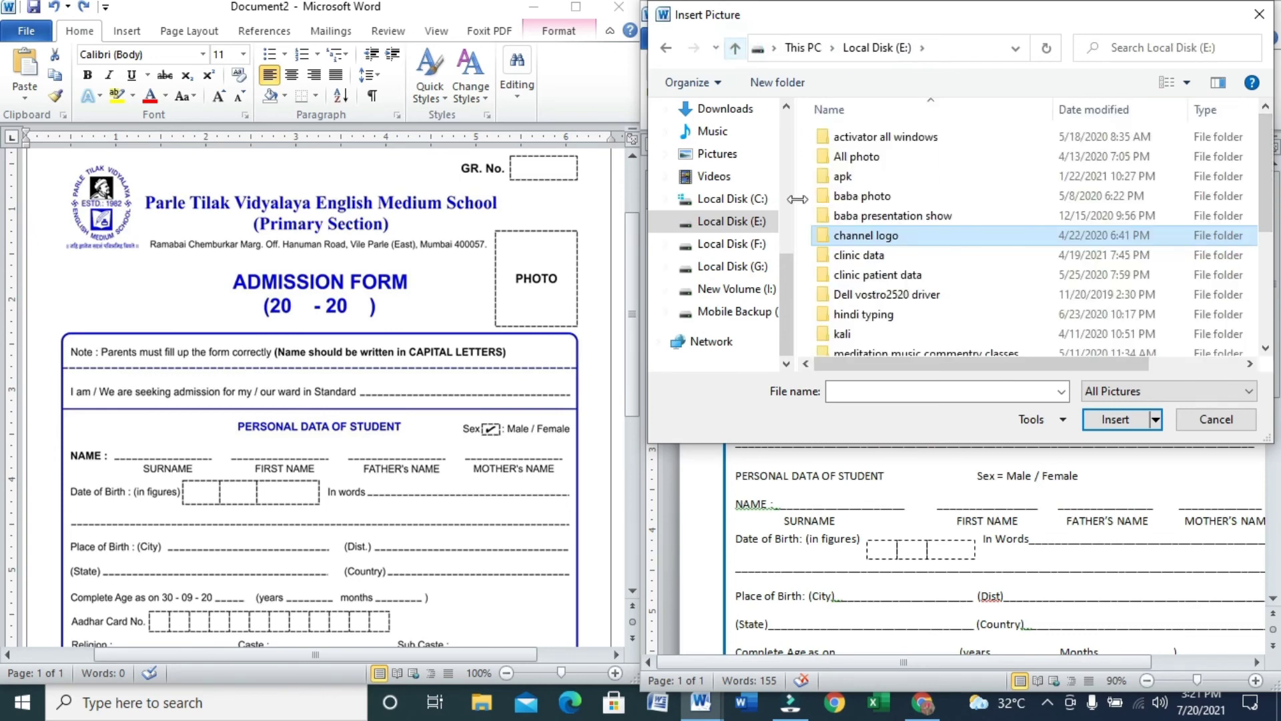
Insert the "logo channel" picture from the "learn it very easy" folder inside "youtube channel" on Local Disk (E:).
left_click_drag(1275, 202, 1274, 334)
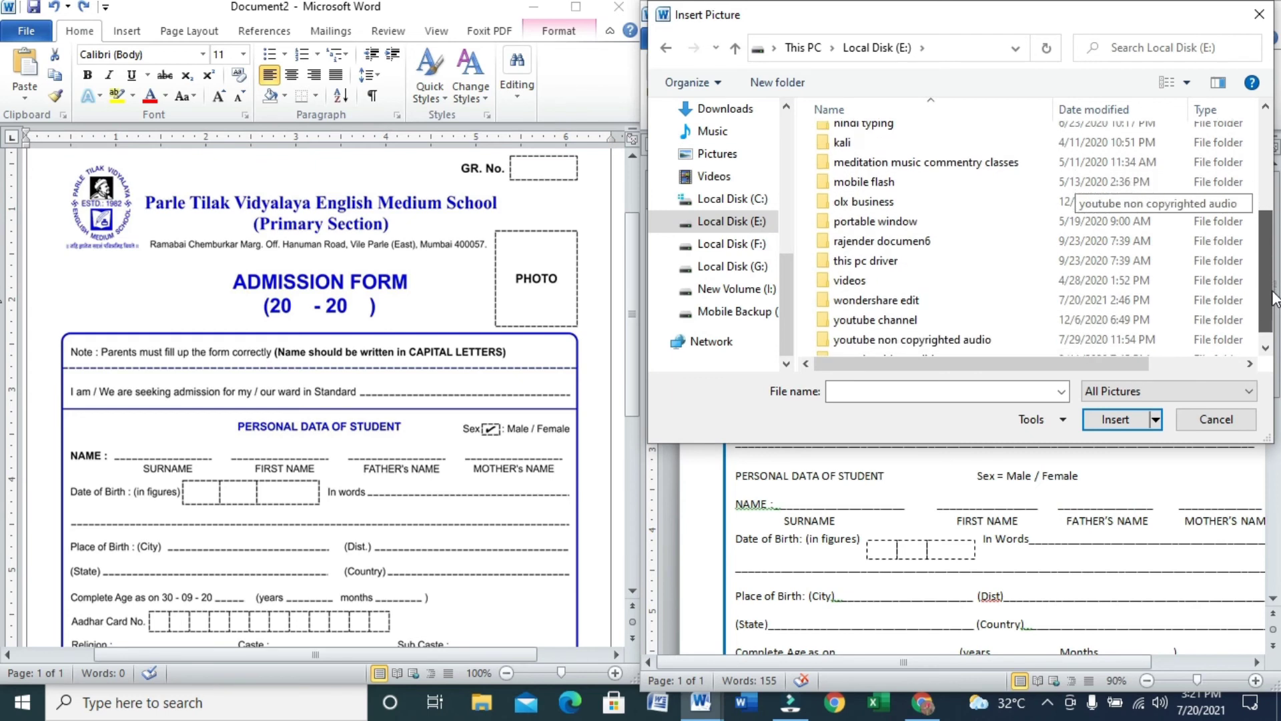
double_click(851, 322)
left_click(869, 182)
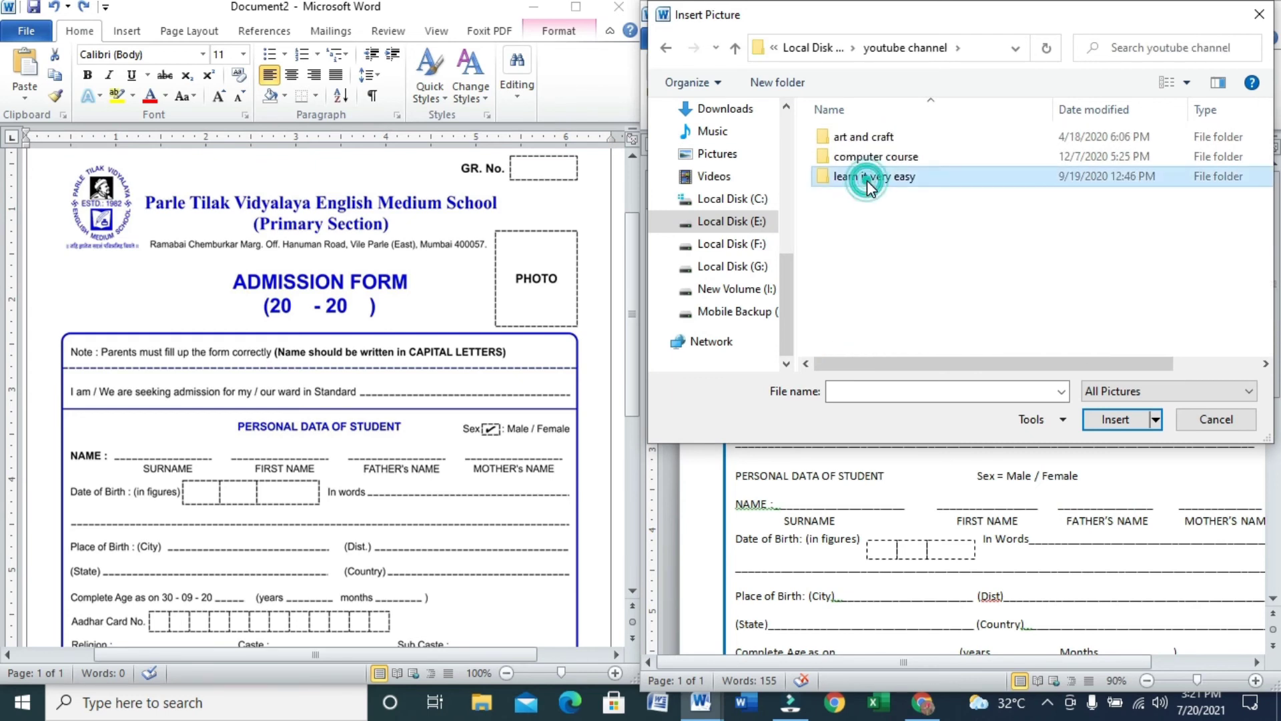
double_click(867, 180)
left_click(867, 180)
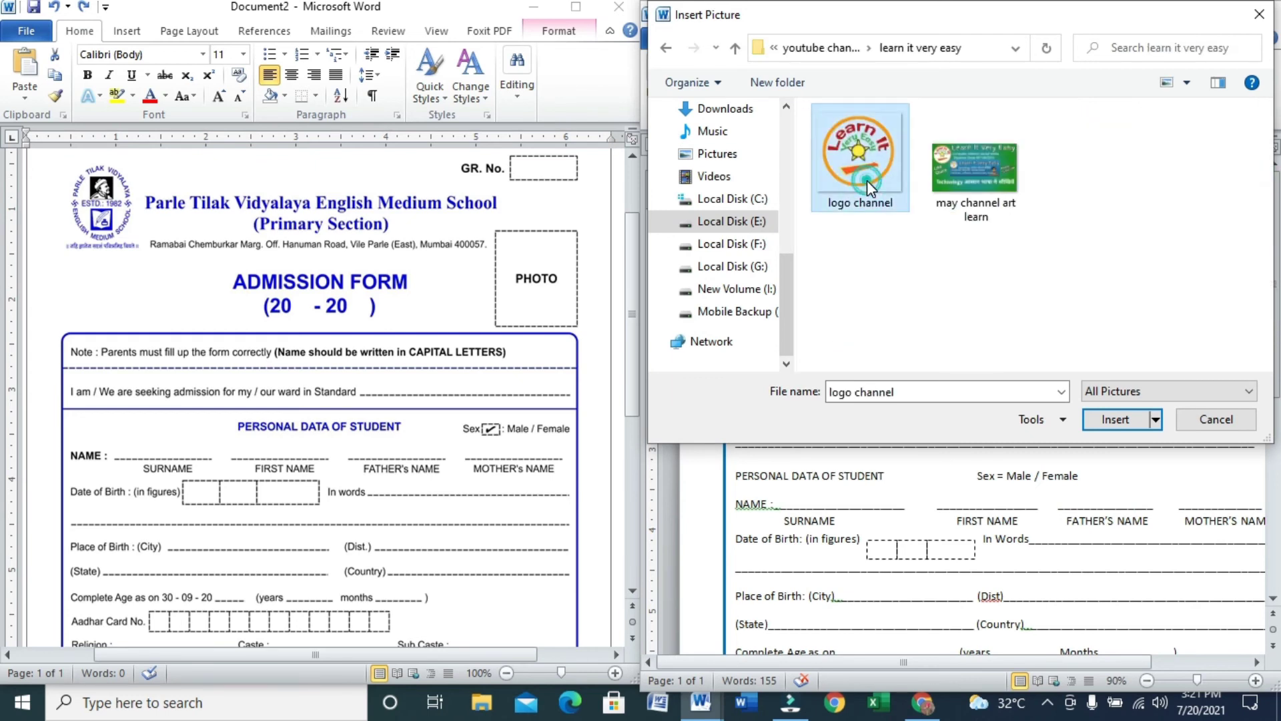
left_click(1115, 419)
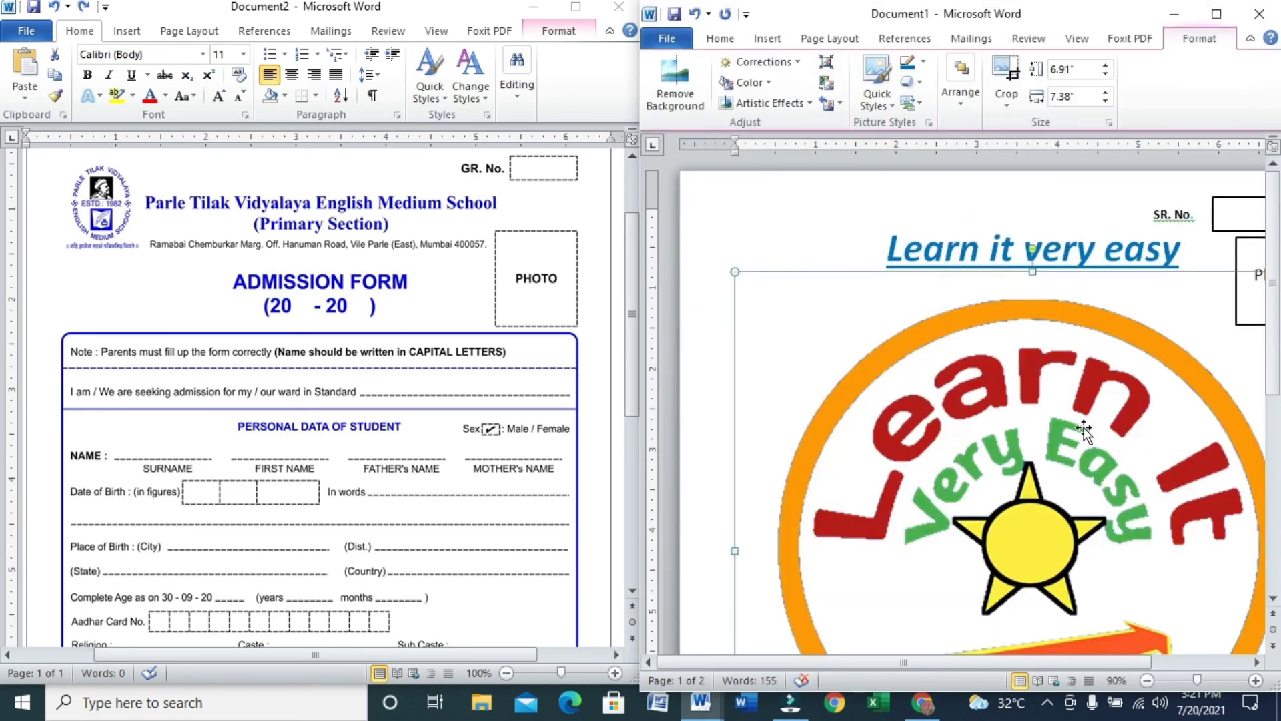
Maximize the document window and set the logo picture's text wrapping to Top and Bottom.
left_click(1216, 14)
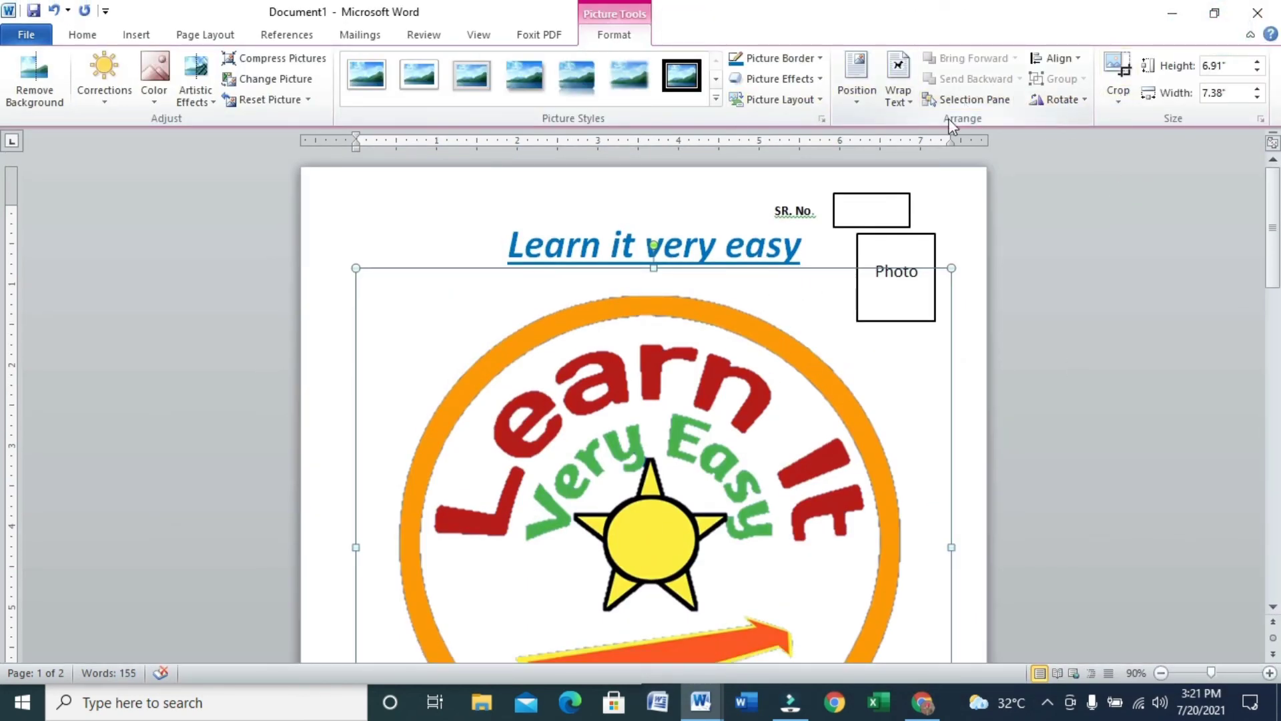
left_click(740, 379)
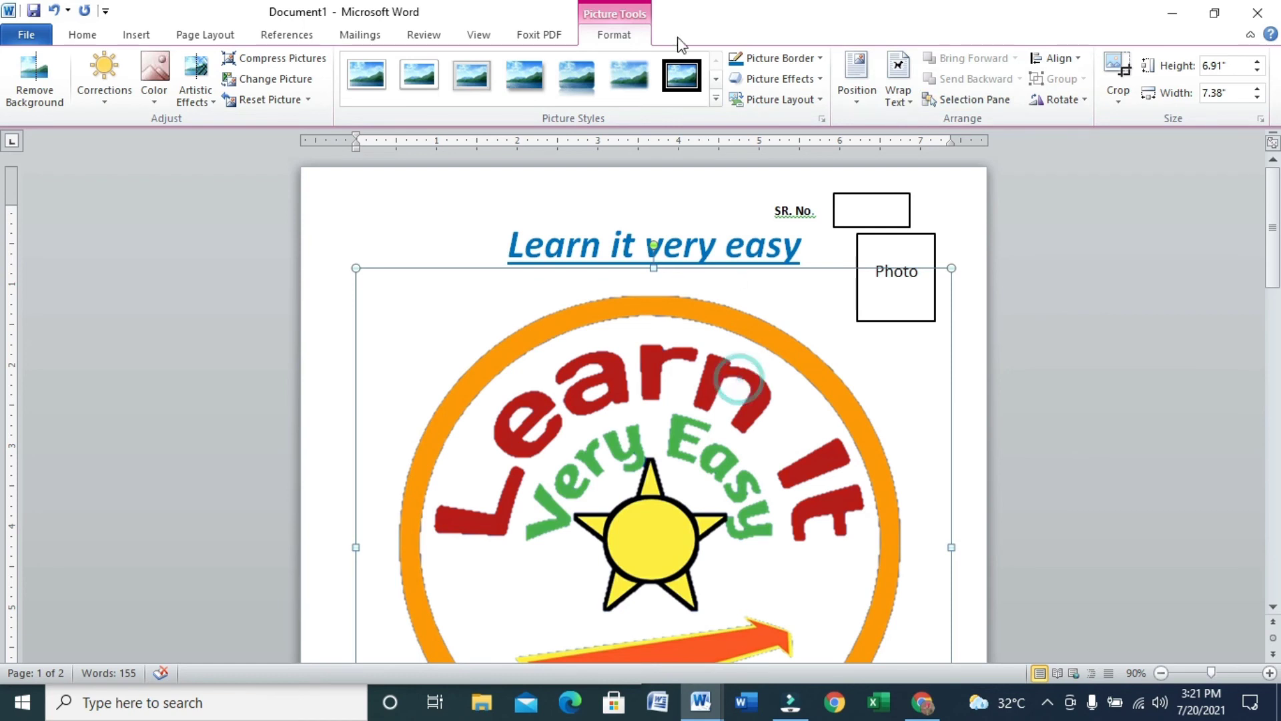
left_click(620, 27)
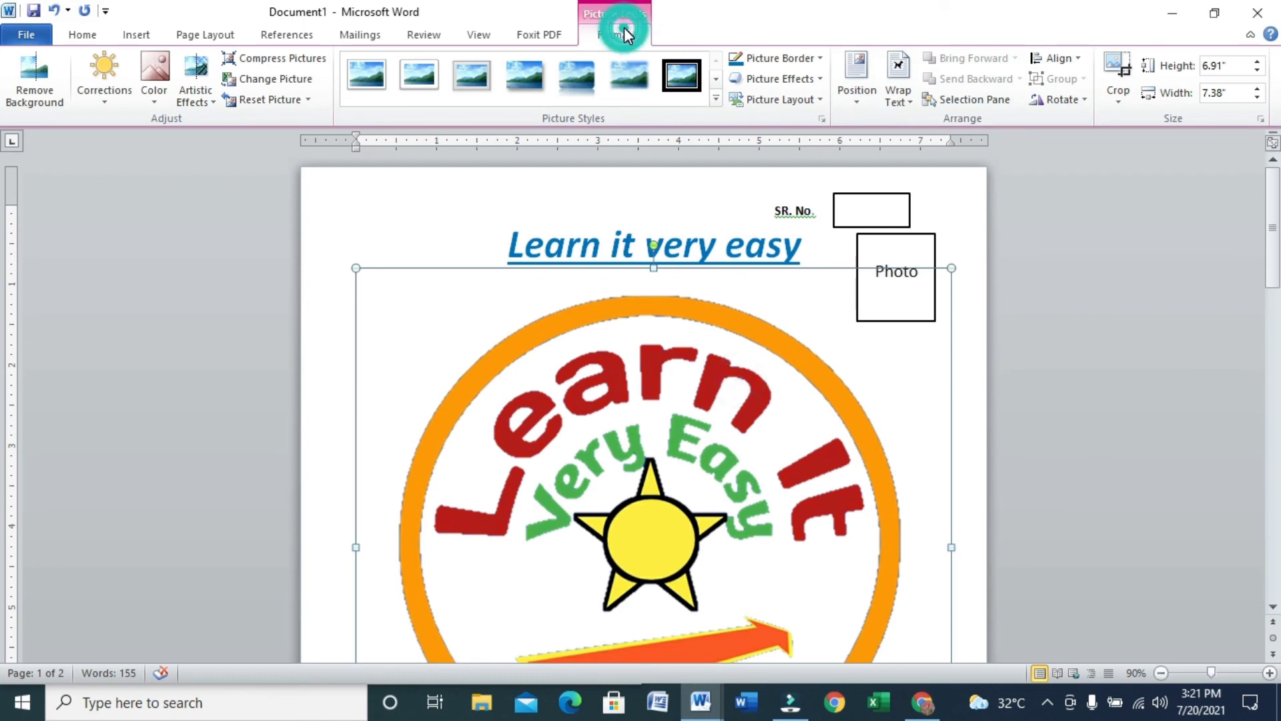
left_click(871, 96)
left_click(904, 99)
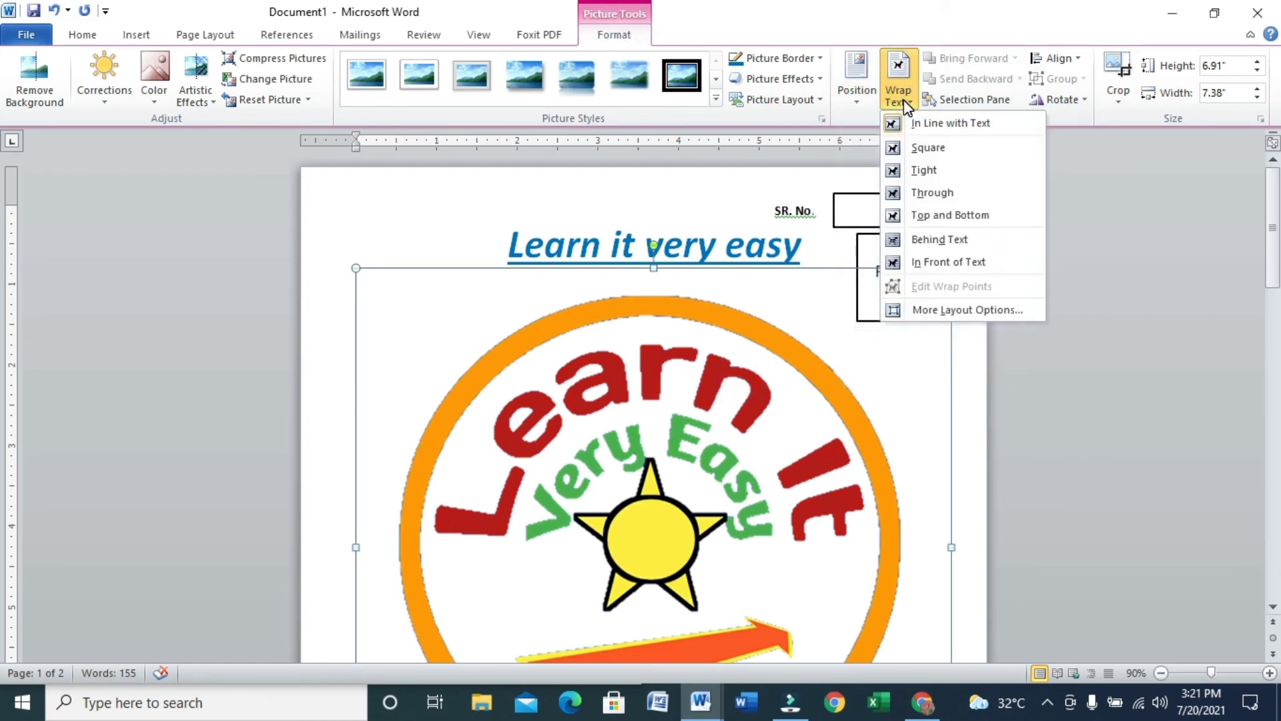
left_click(950, 217)
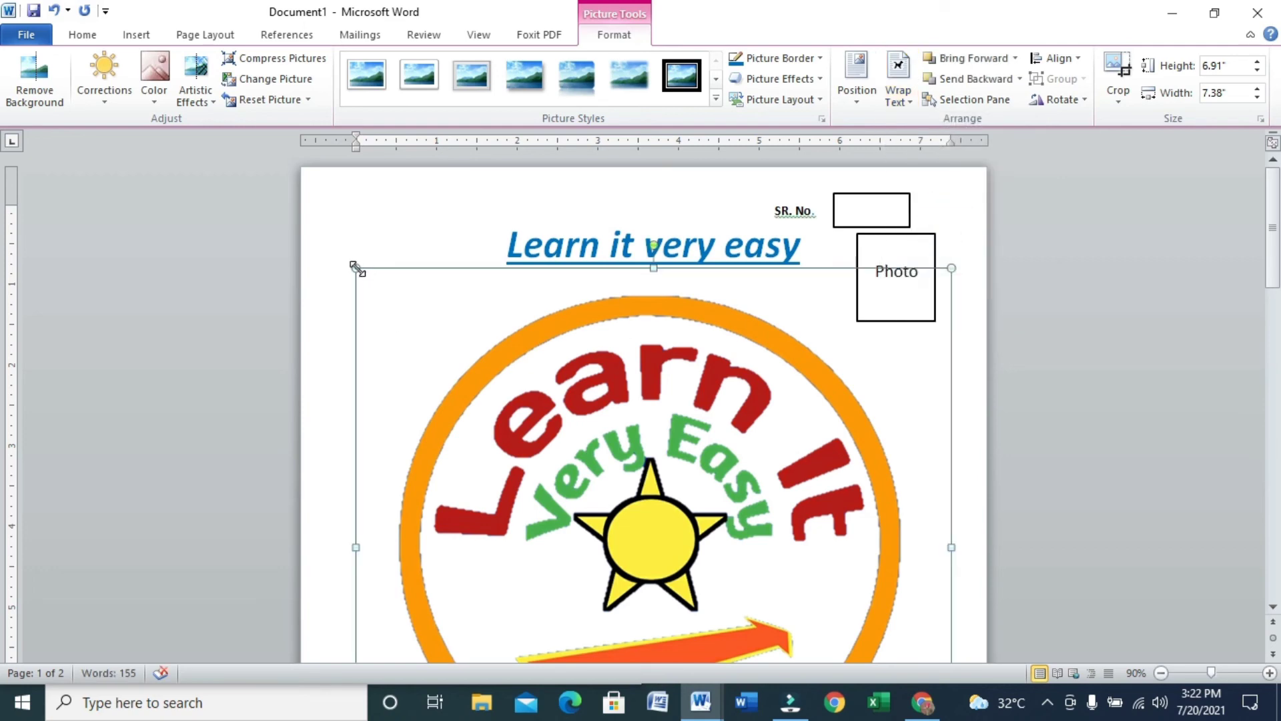
Shrink the logo picture to about 0.74" by 0.79" and place it at the page's upper-left corner.
left_click_drag(356, 268, 628, 525)
left_click_drag(729, 607, 432, 304)
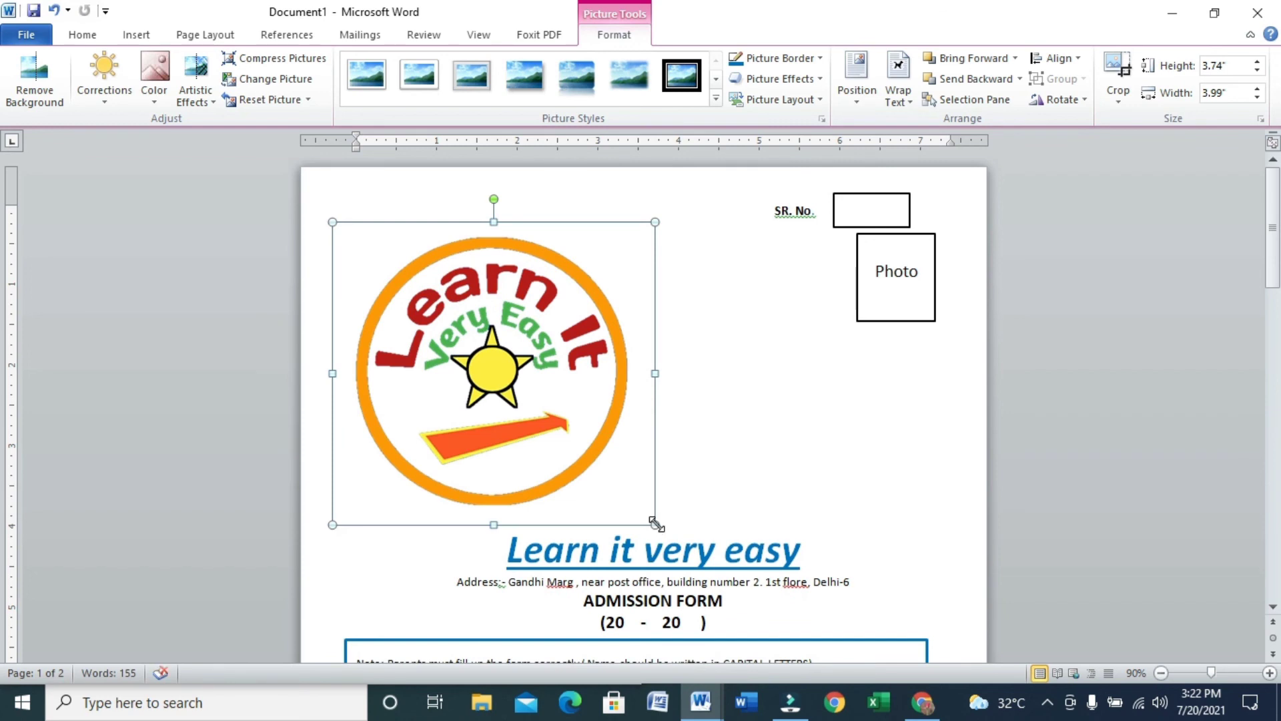
left_click_drag(656, 525, 382, 253)
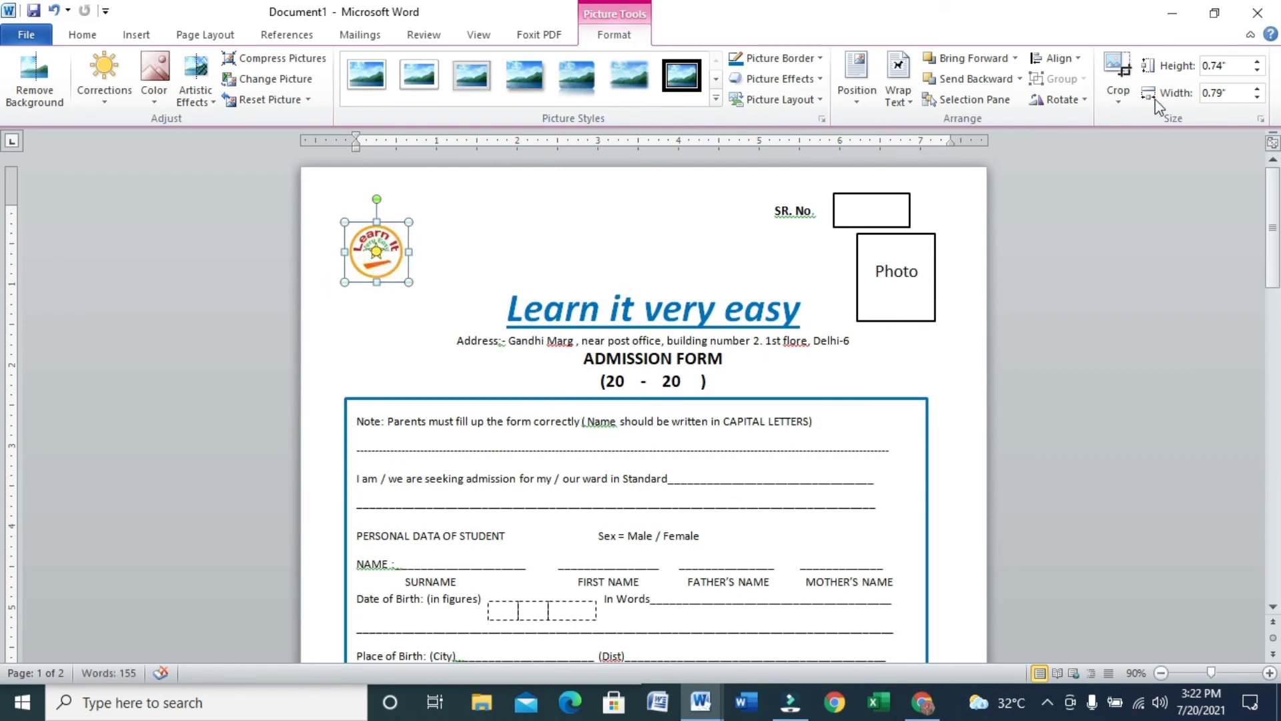
Set the logo's text wrapping to Square and enlarge it to about 1.06" by 1.13".
left_click(902, 97)
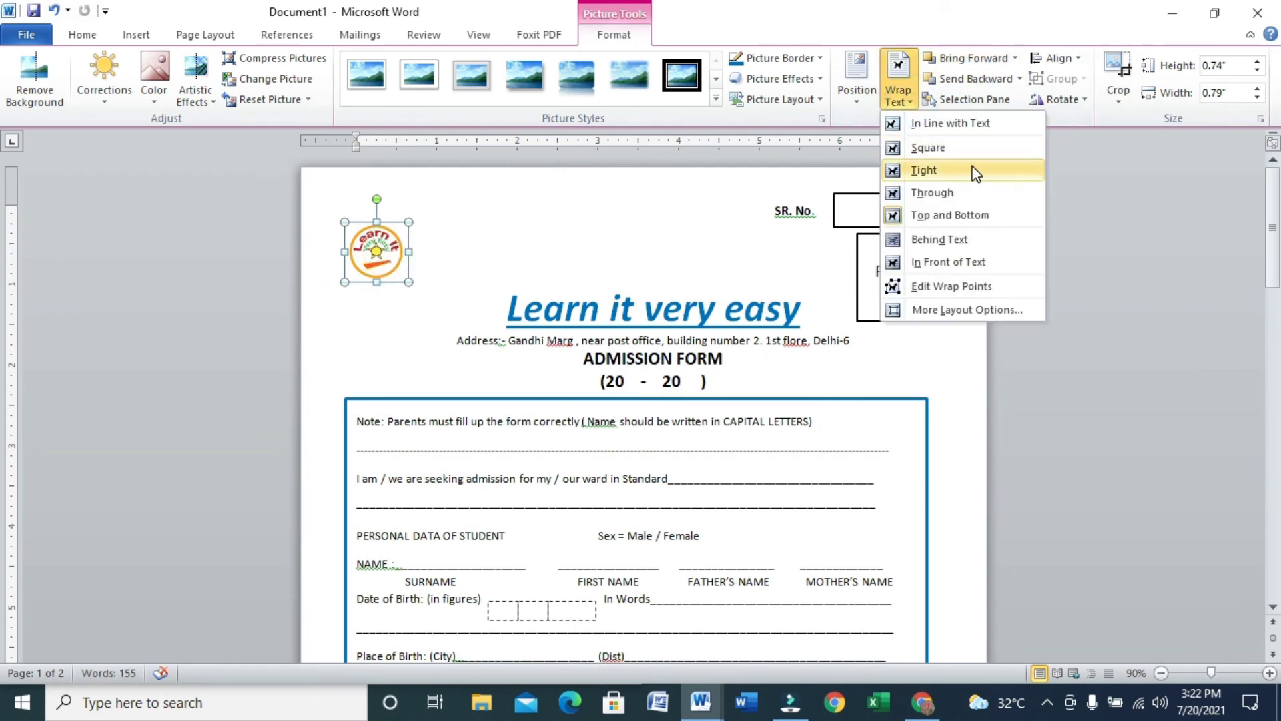
left_click(941, 144)
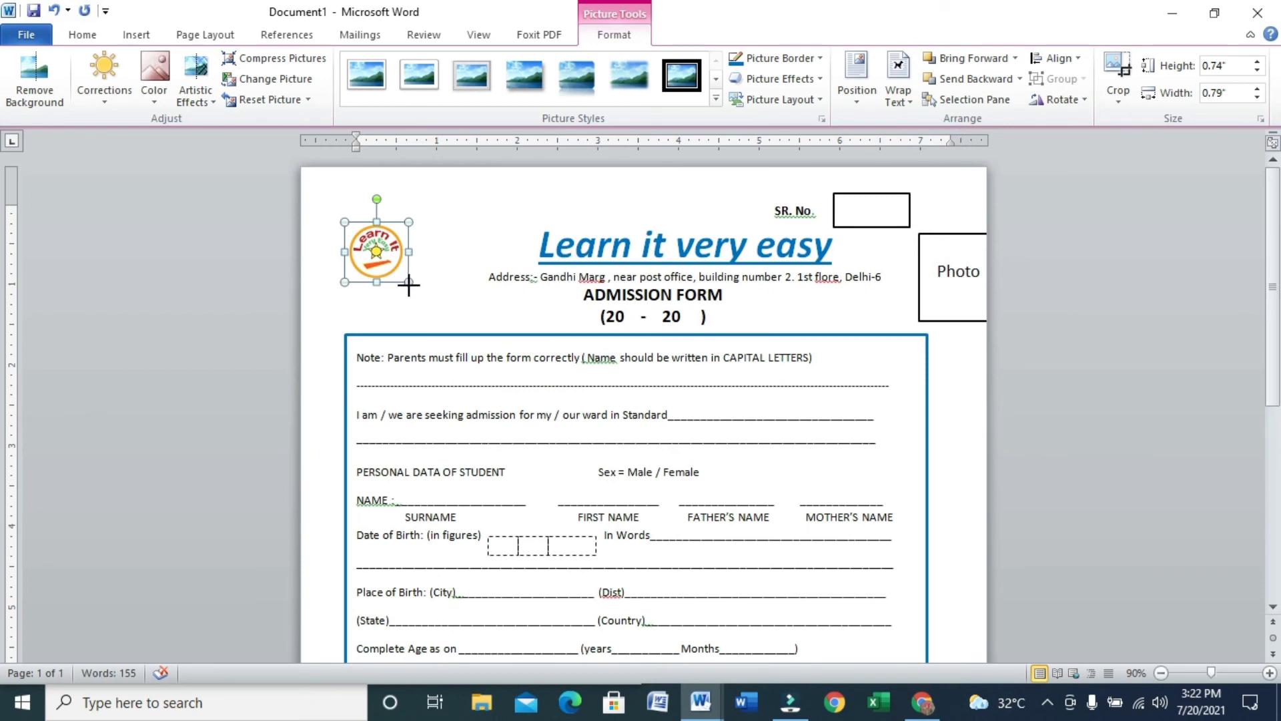
left_click_drag(409, 283, 437, 309)
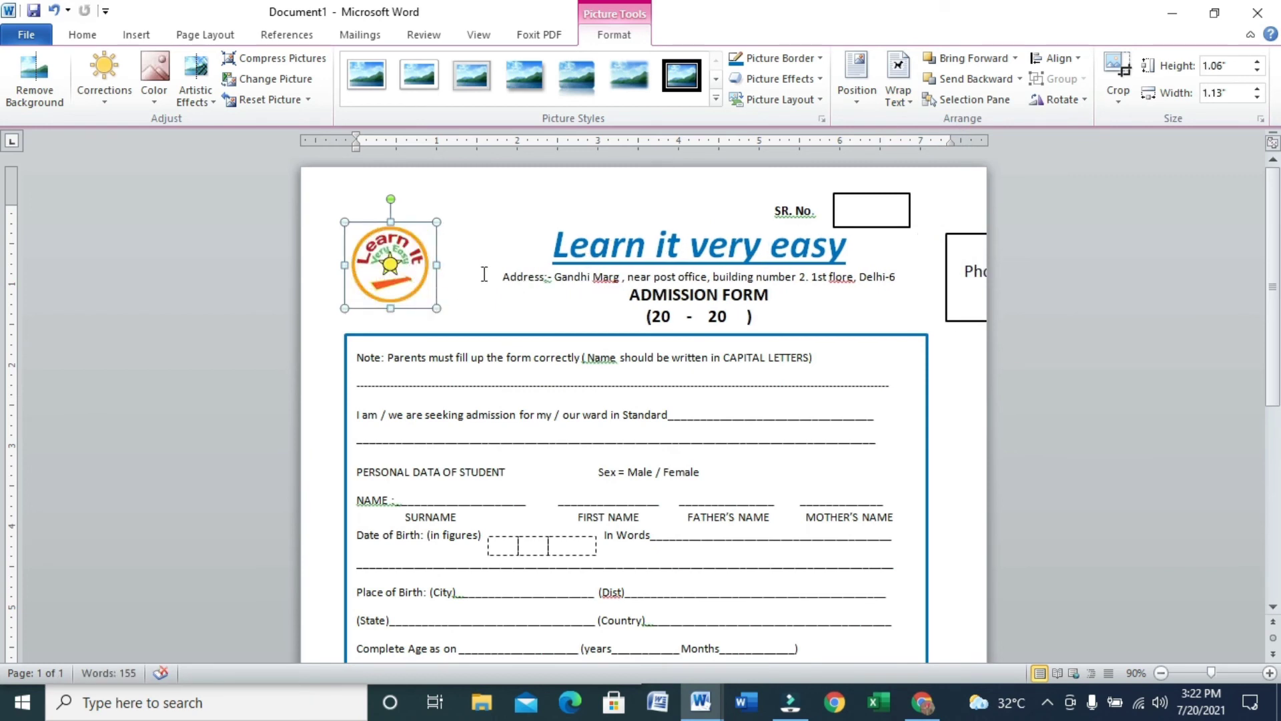
left_click(488, 273)
left_click(390, 267)
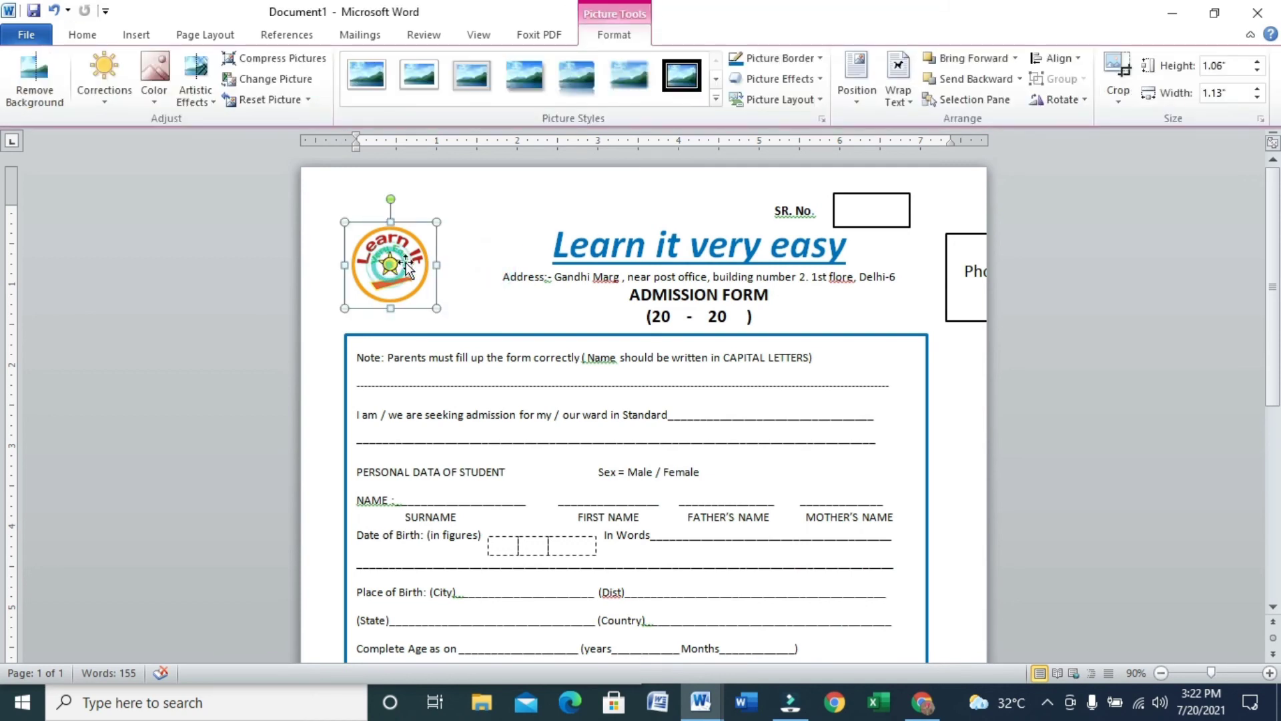
Change the logo's text wrapping to Tight and move the logo slightly to the right.
left_click(898, 90)
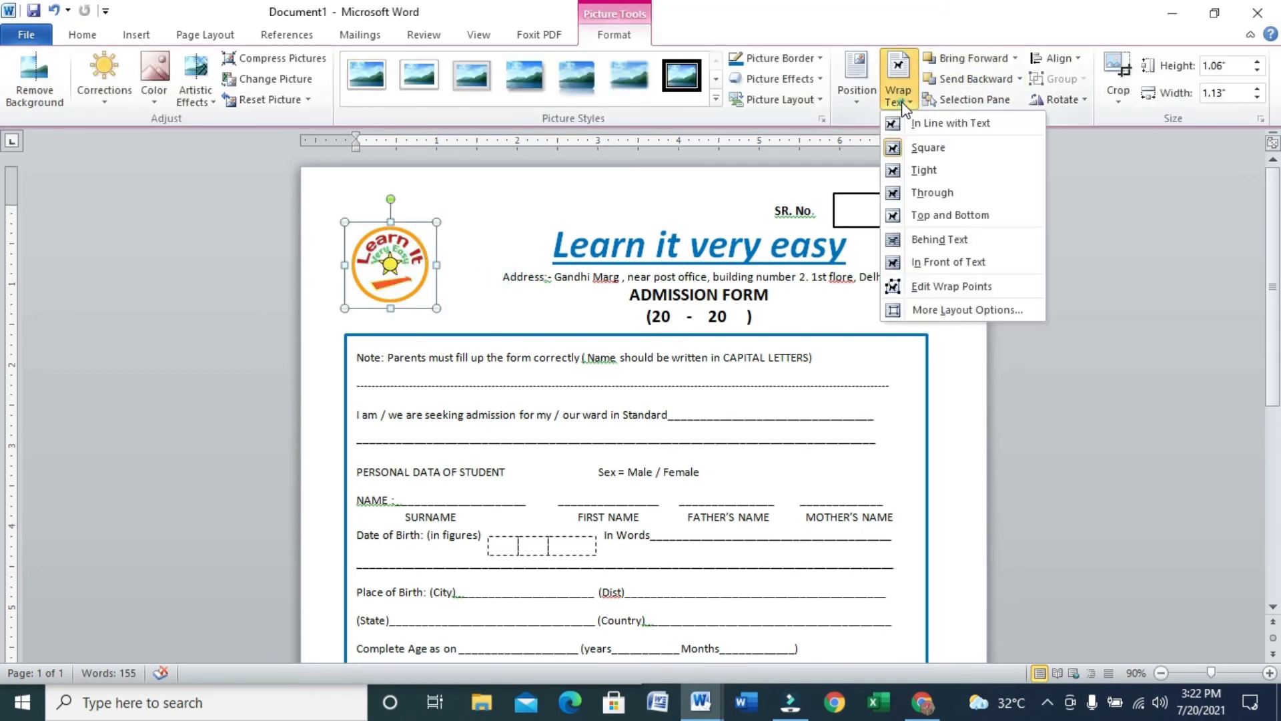
left_click(921, 170)
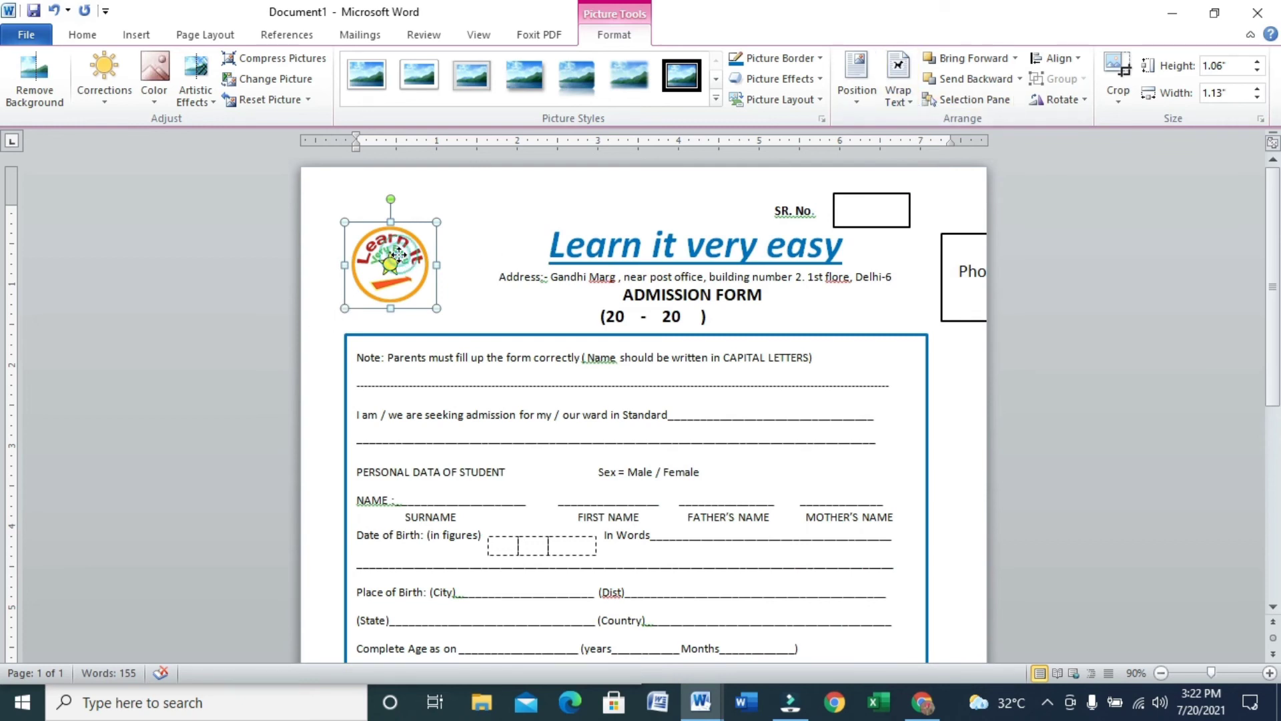
left_click_drag(399, 255, 415, 257)
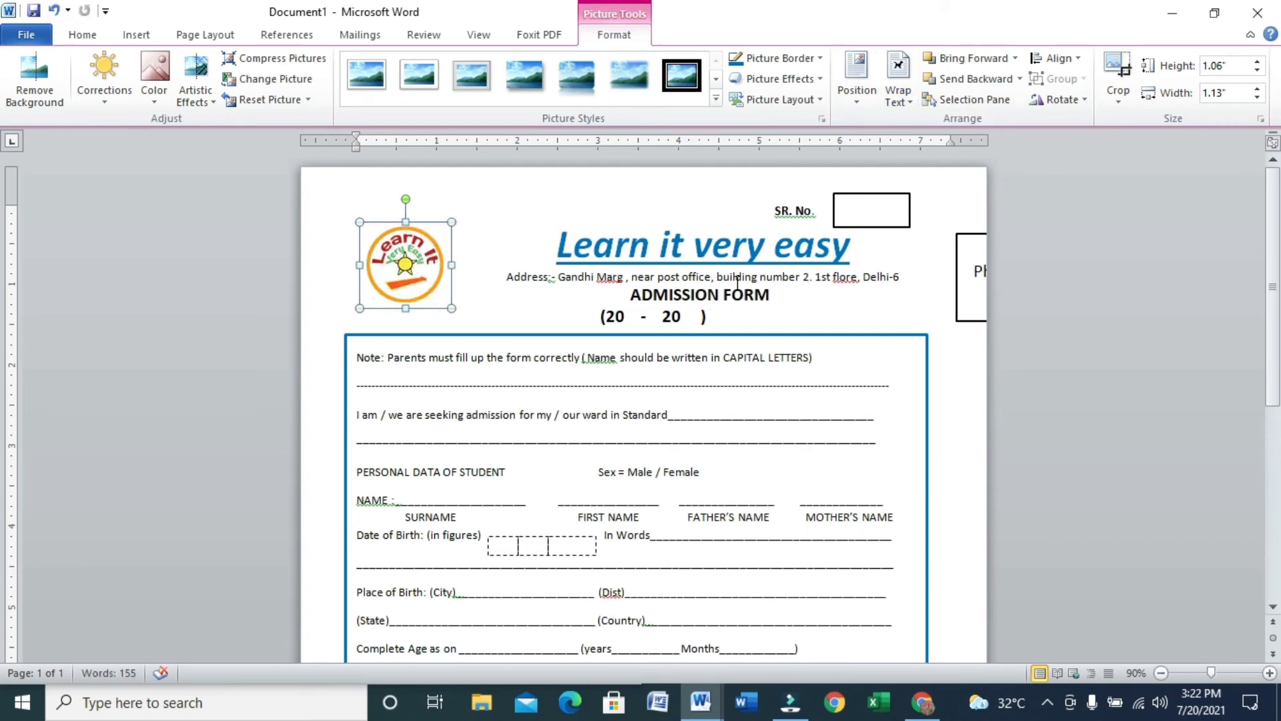
Left-align the "Learn it very easy" heading and the address line beside the logo.
left_click(546, 253)
key("ctrl+l")
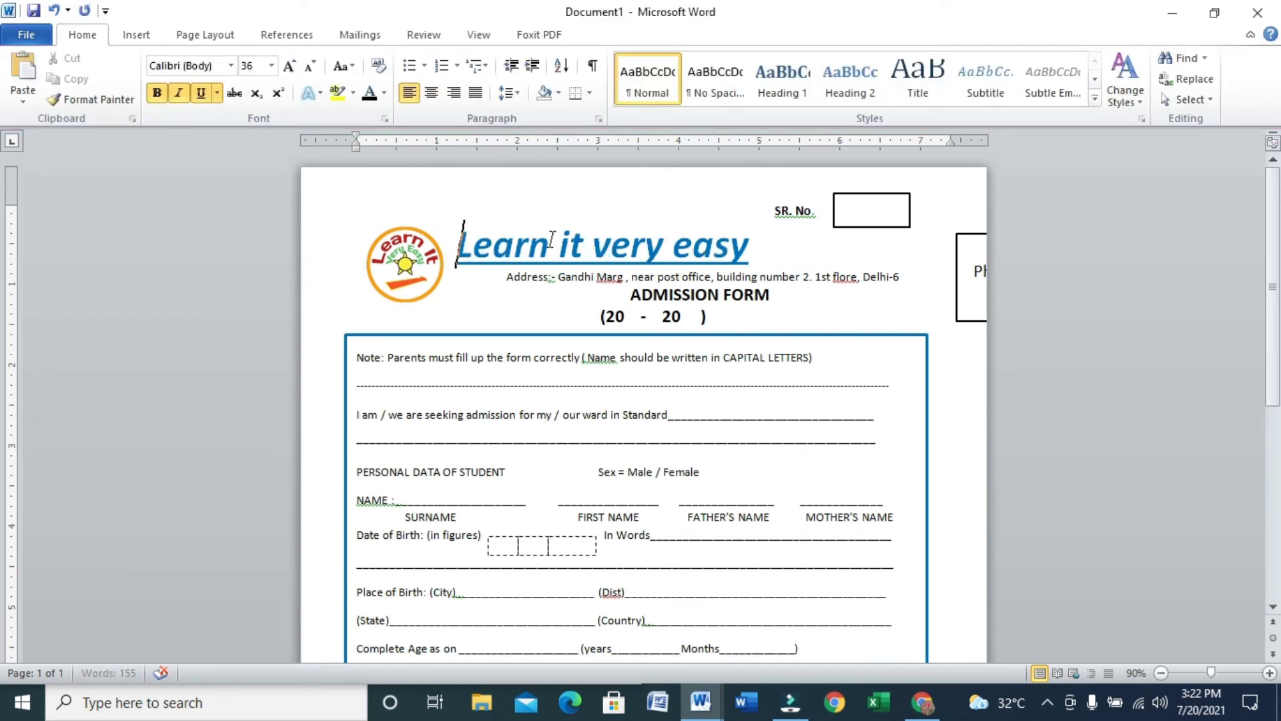
left_click(505, 276)
key("ctrl+l")
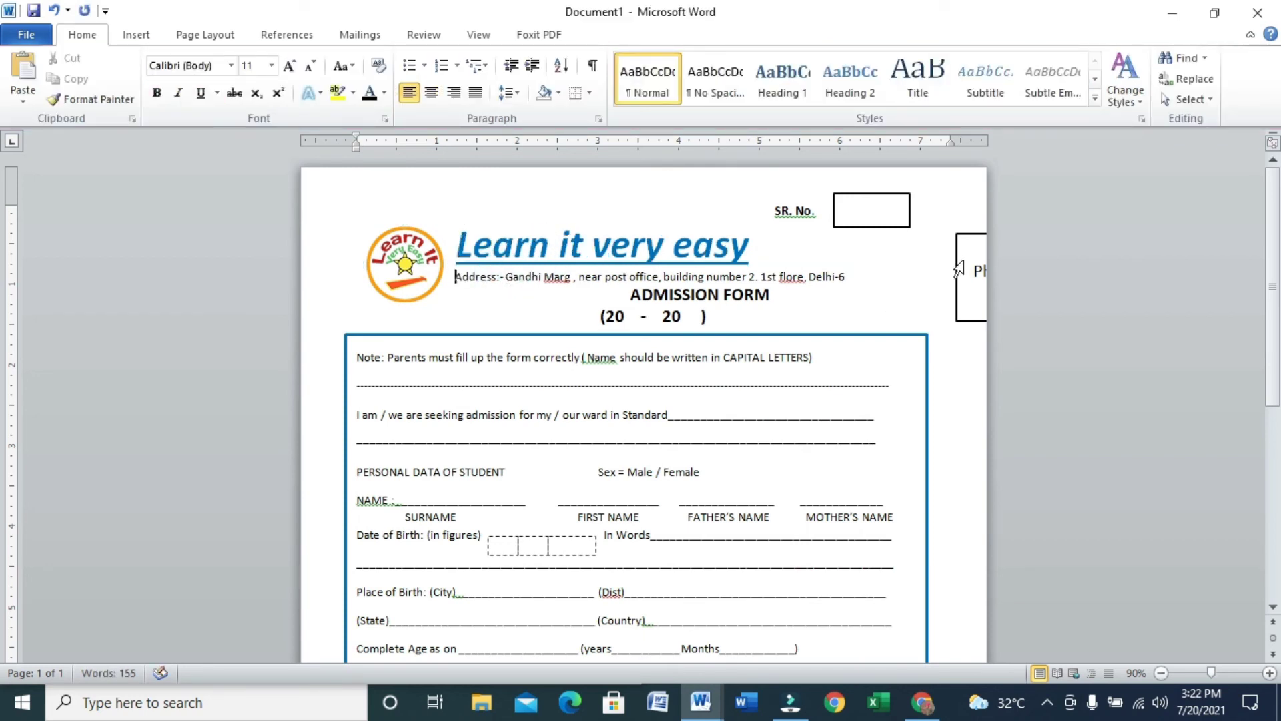
Move the Photo box back onto the page, just to the right of the end of the address line.
mouse_move(967, 234)
left_mouse_down()
mouse_move(859, 245)
mouse_move(860, 233)
left_mouse_up()
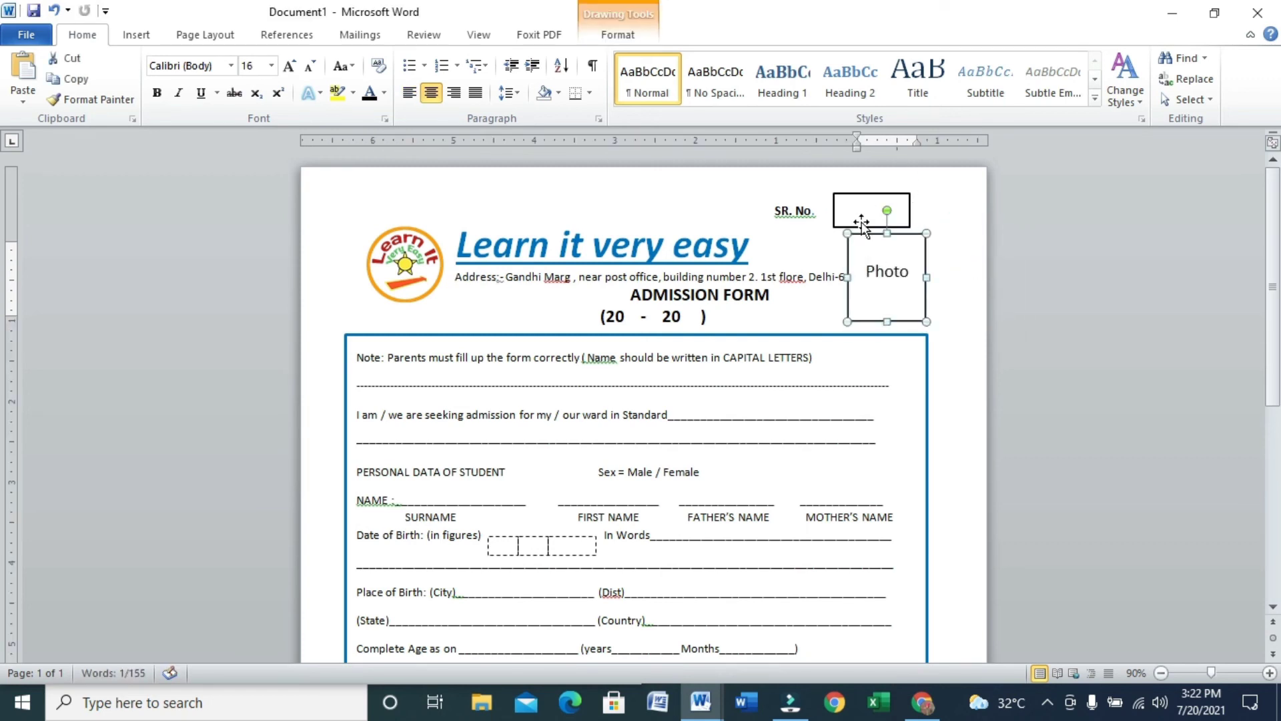
key("Right")
key("Right")
key("Right")
key("Right")
key("Right")
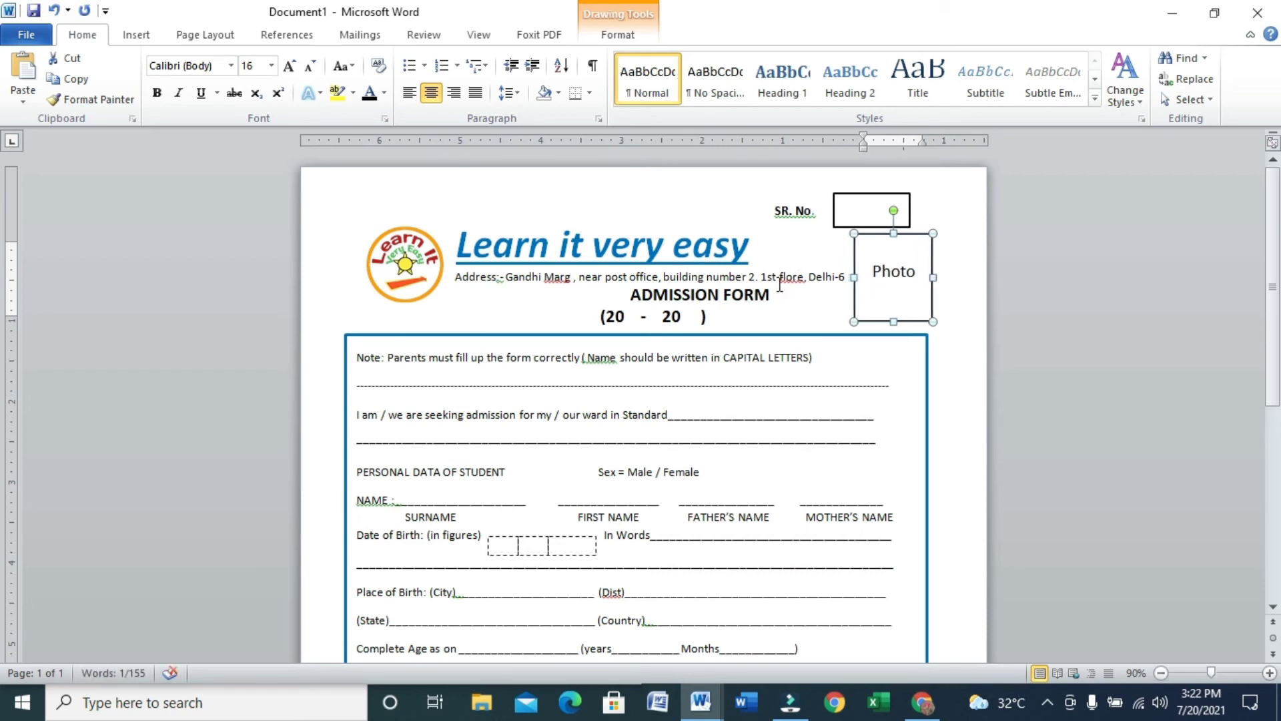
Indent the "Learn it very easy" heading with leading spaces and remove the underline from the first of those spaces.
left_click(457, 245)
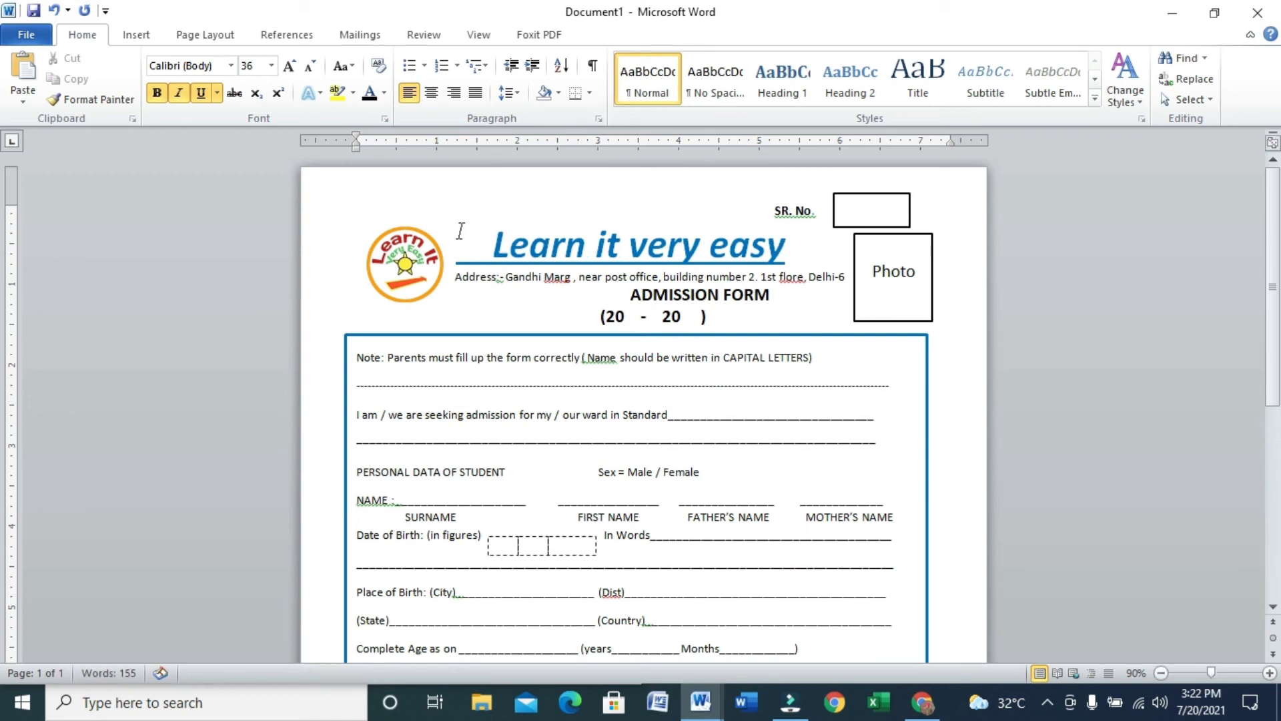
left_click_drag(492, 246, 463, 257)
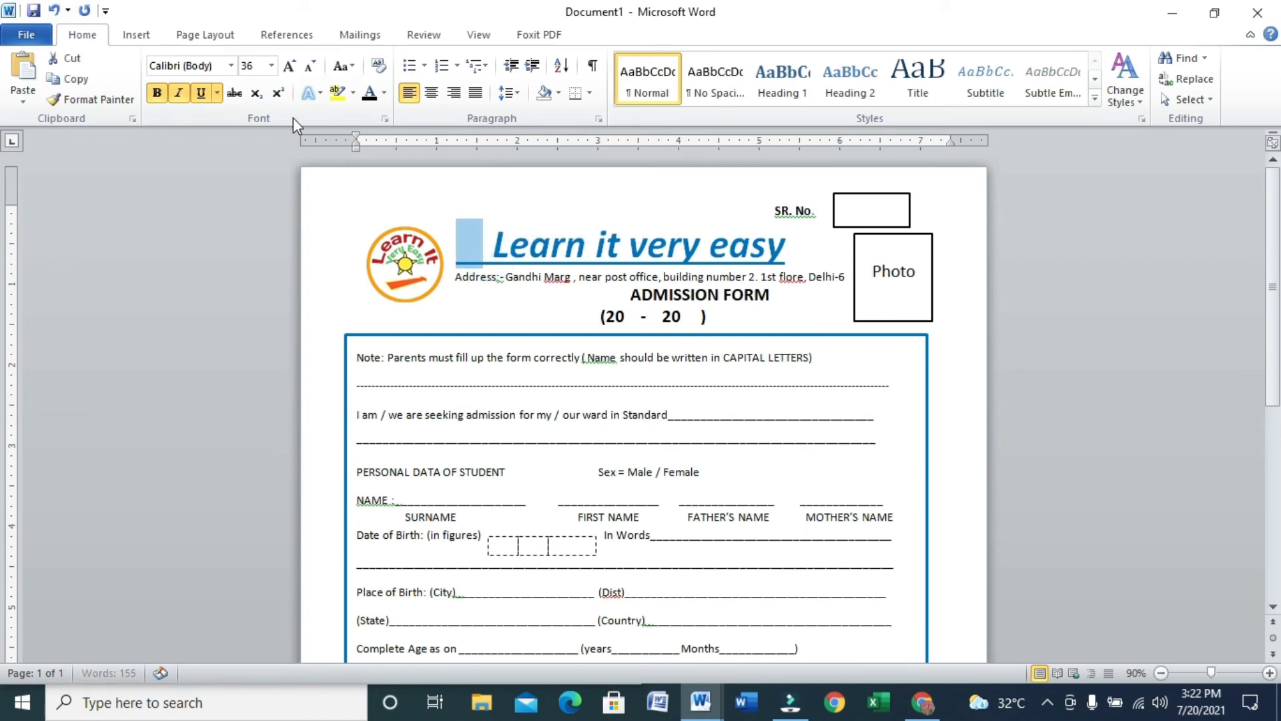
left_click(203, 94)
left_click(614, 211)
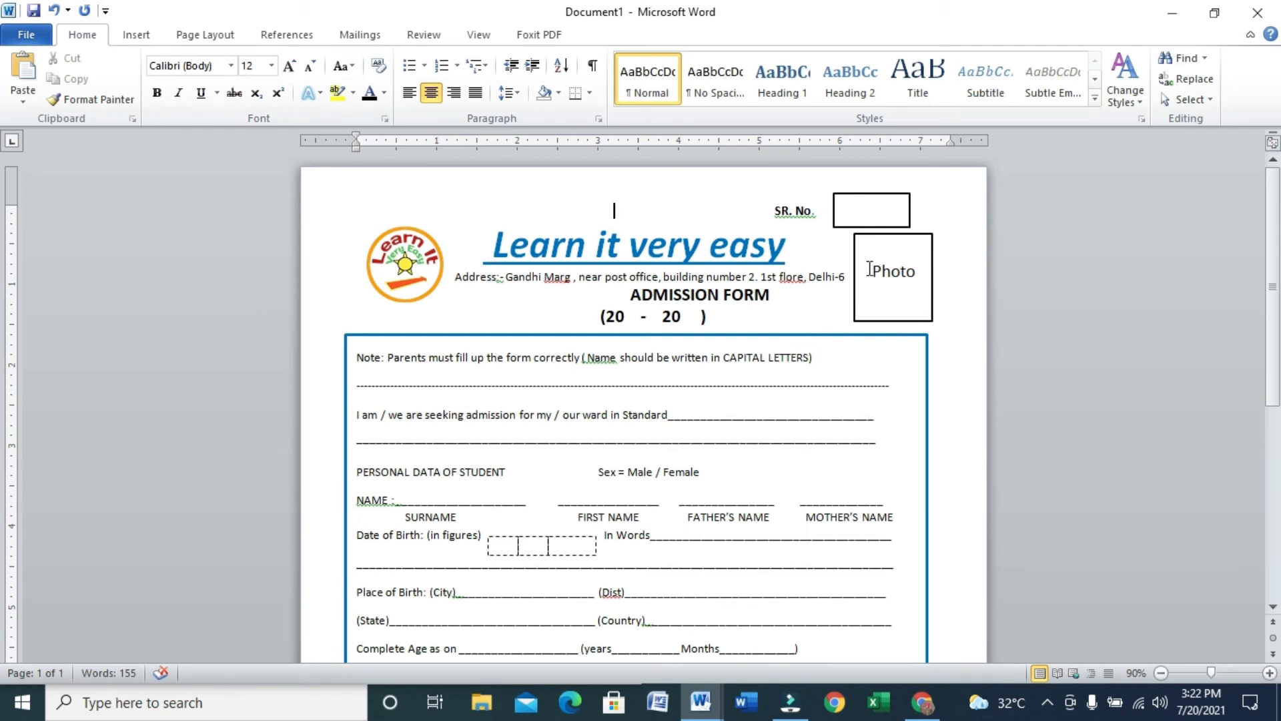
Shift the SR. No. box right to line up above the Photo box, and move its label right to match.
left_click(881, 195)
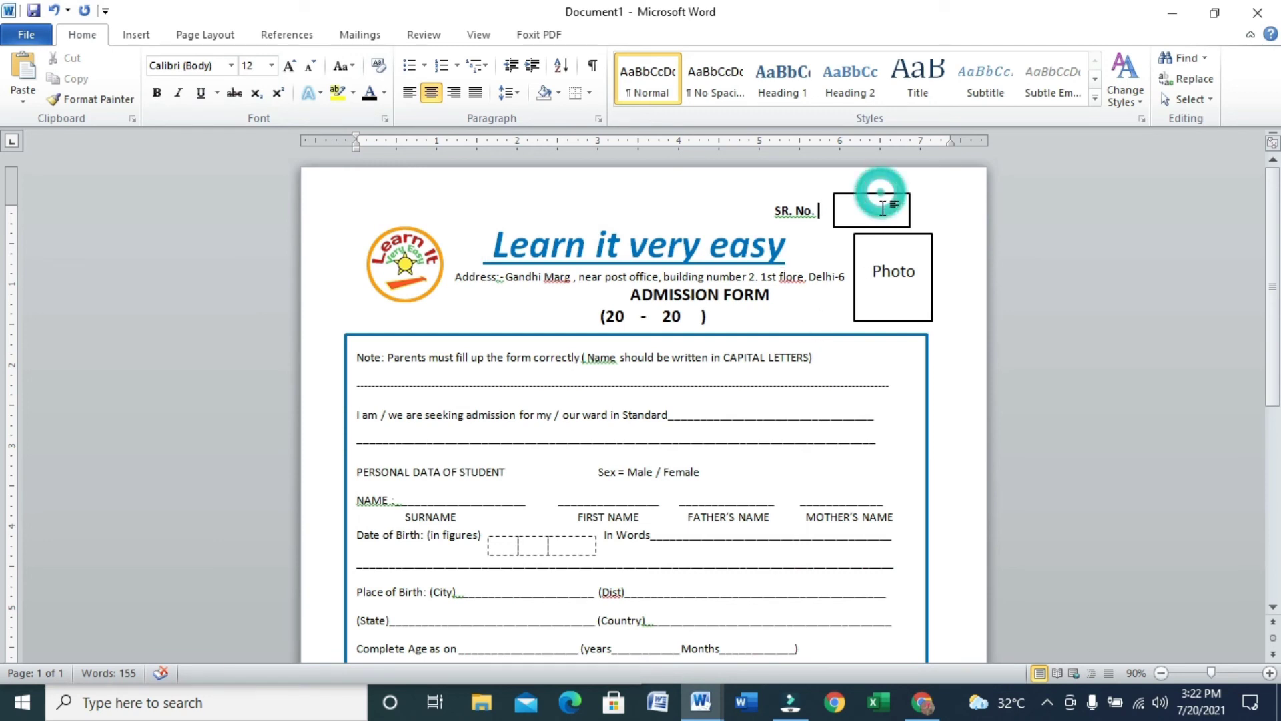
left_click(883, 199)
key("Right")
key("Right")
key("Right")
key("Right")
key("Right")
key("Right")
key("Right")
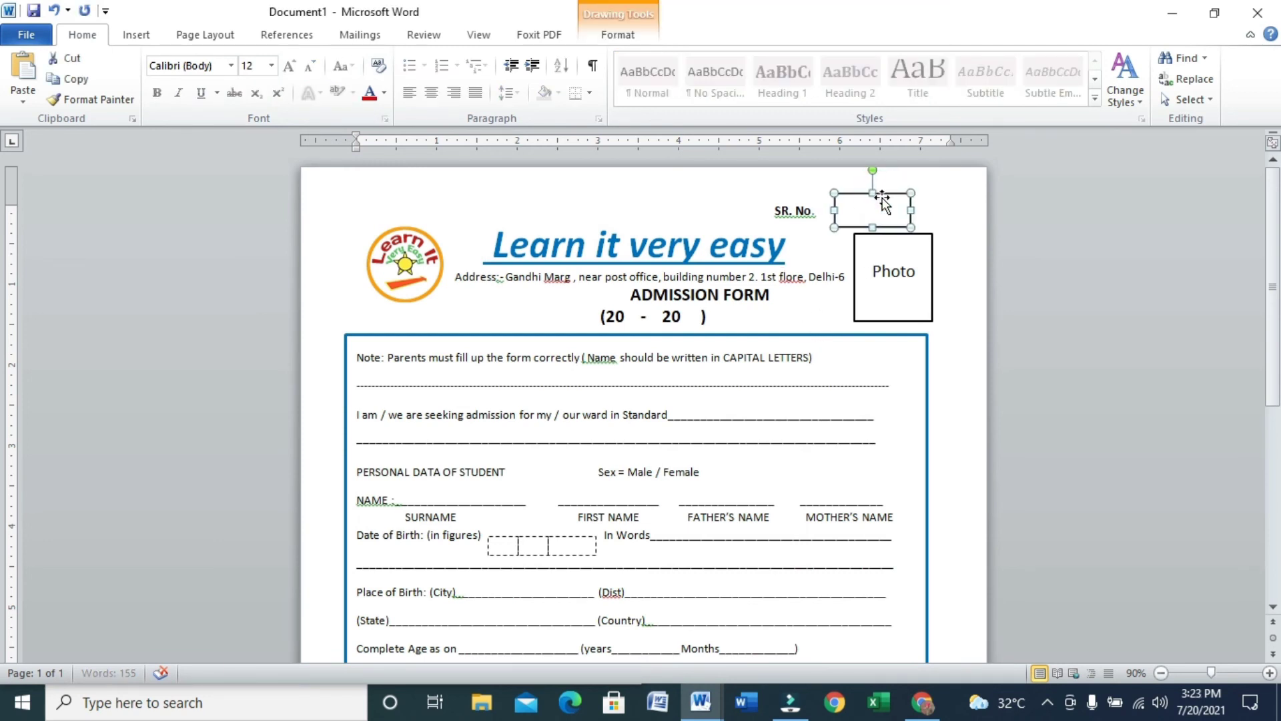
key("Right")
key("Right")
key("Right")
key("Right")
key("Right")
key("Right")
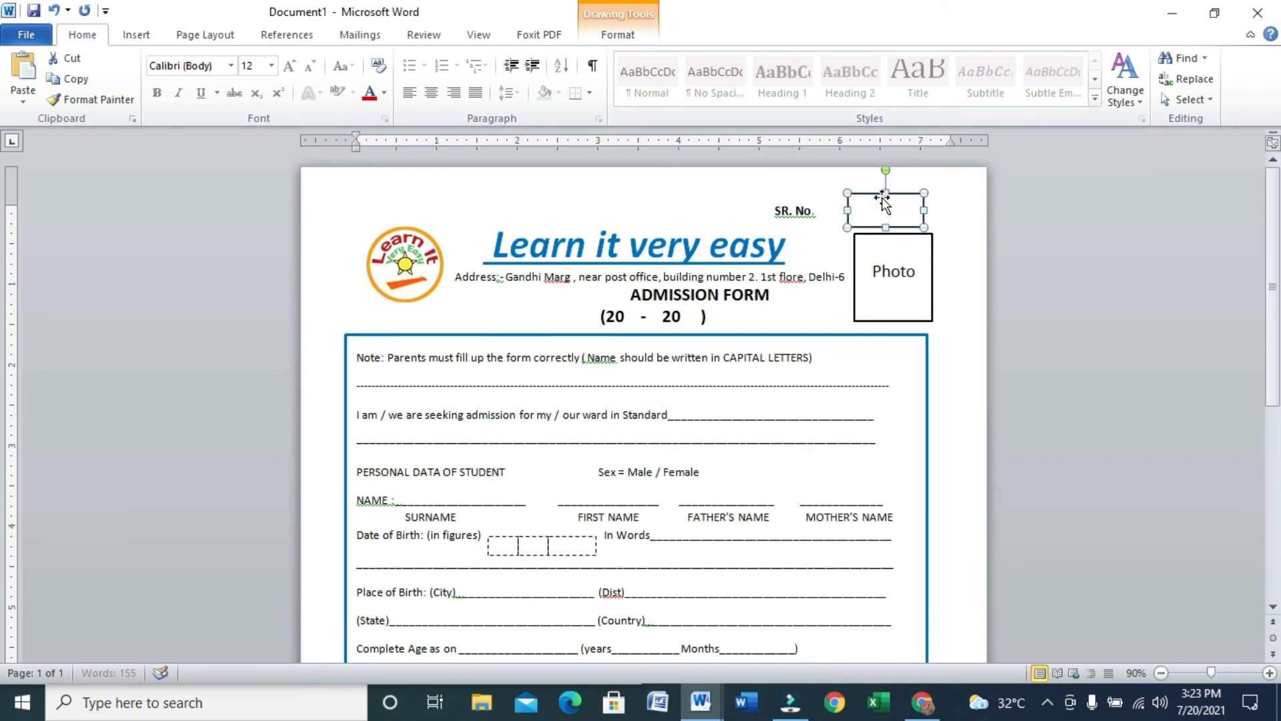
left_click(770, 209)
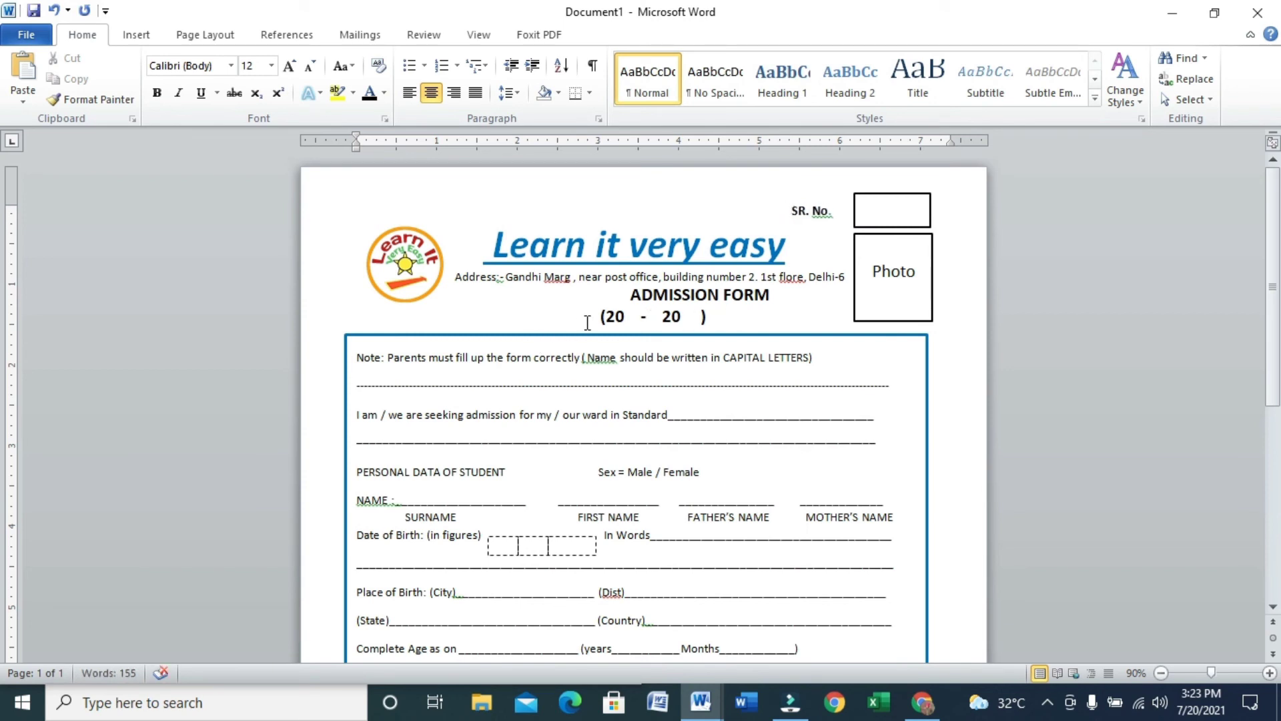
Try left-aligning the ADMISSION FORM line and the year line beneath it.
left_click(623, 295)
key("ctrl+l")
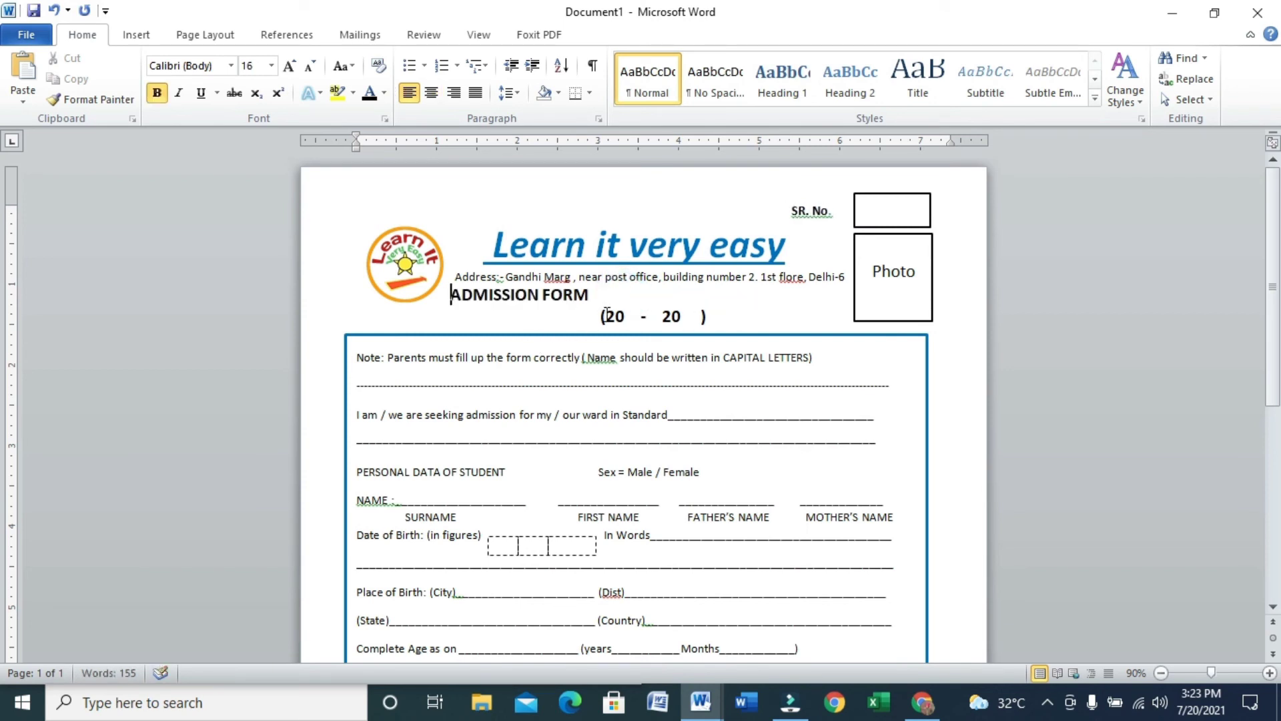
key("ctrl+e")
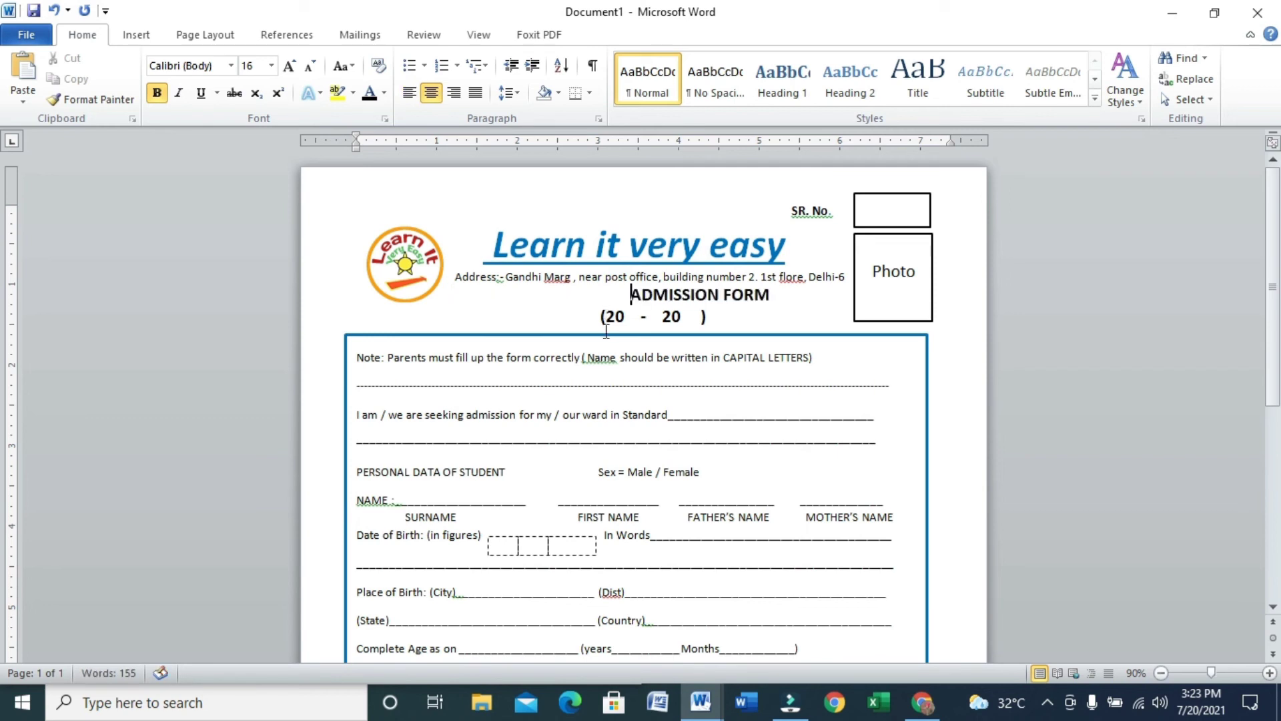
key("ctrl+l")
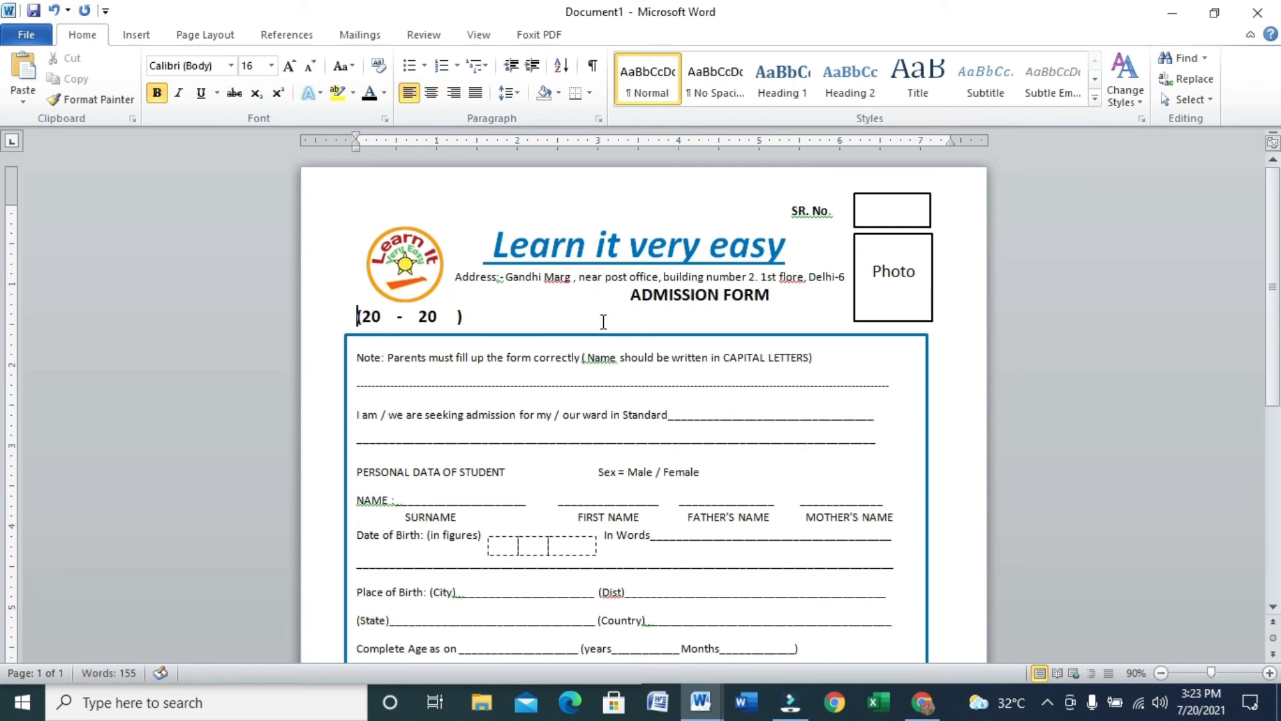
key("ctrl+e")
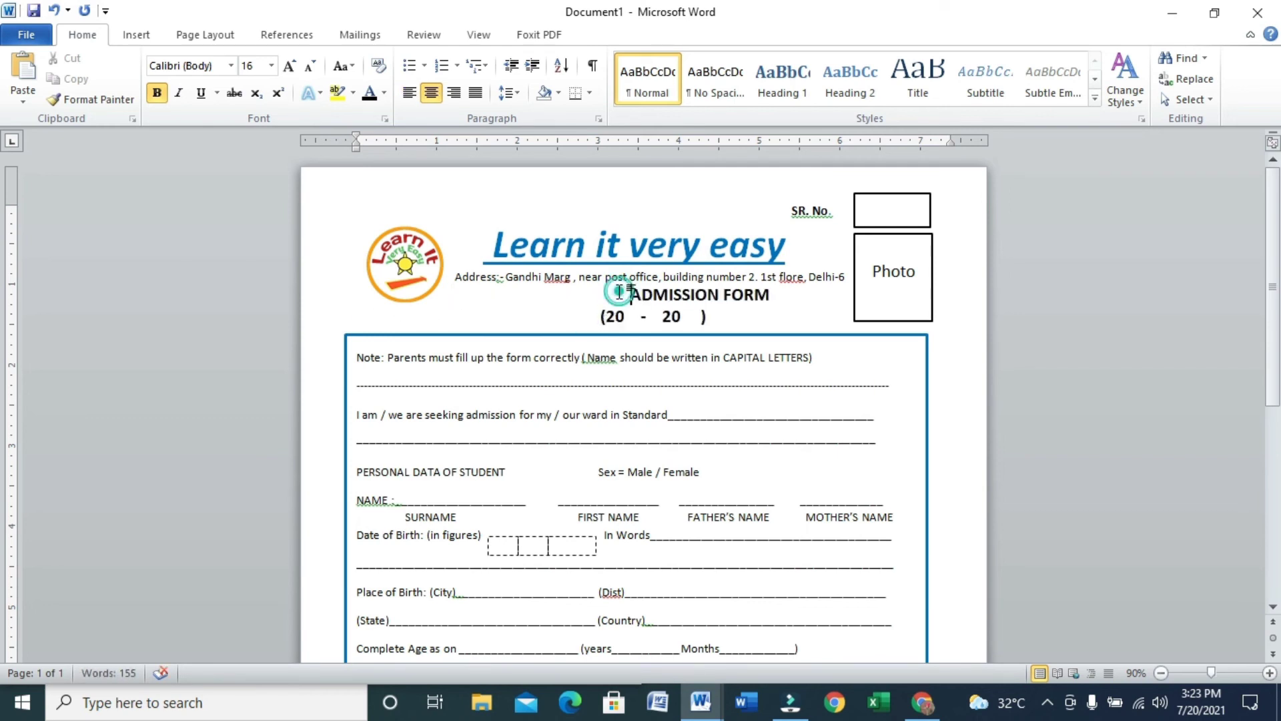
Left-align the ADMISSION FORM line and indent it with tabs so it sits above the year line.
key("ctrl+l")
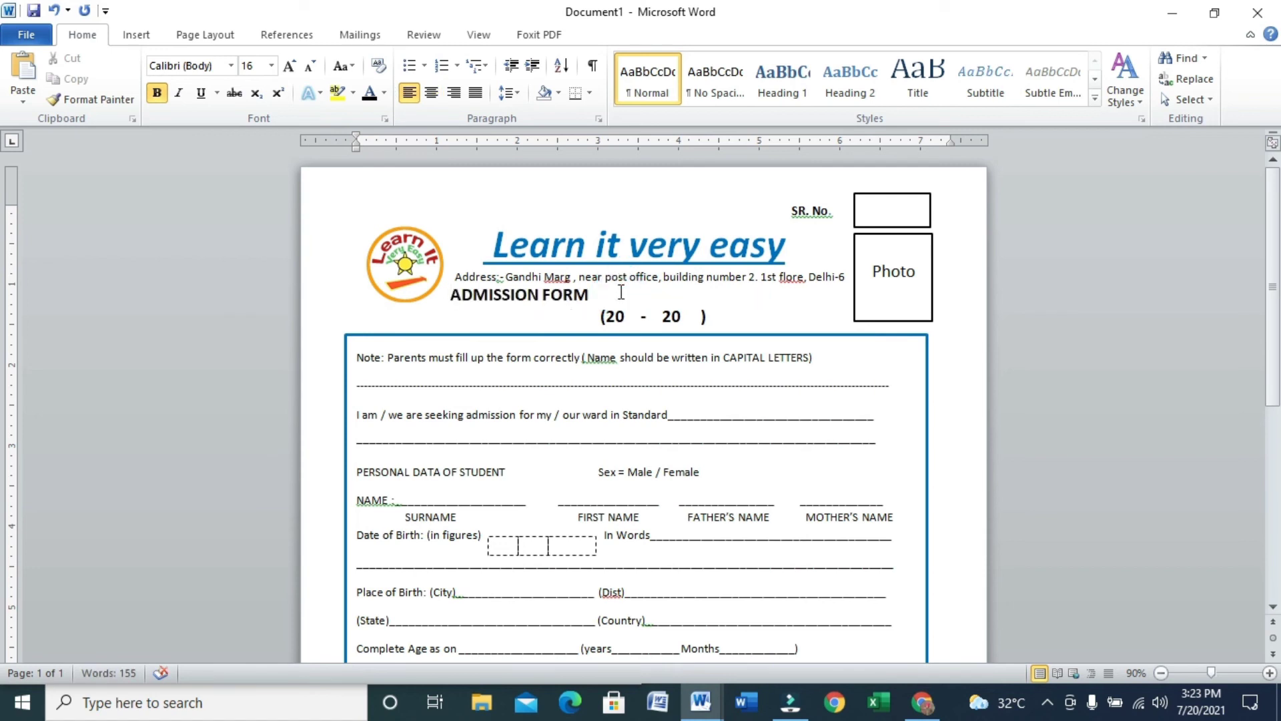
key("Tab")
key("Tab")
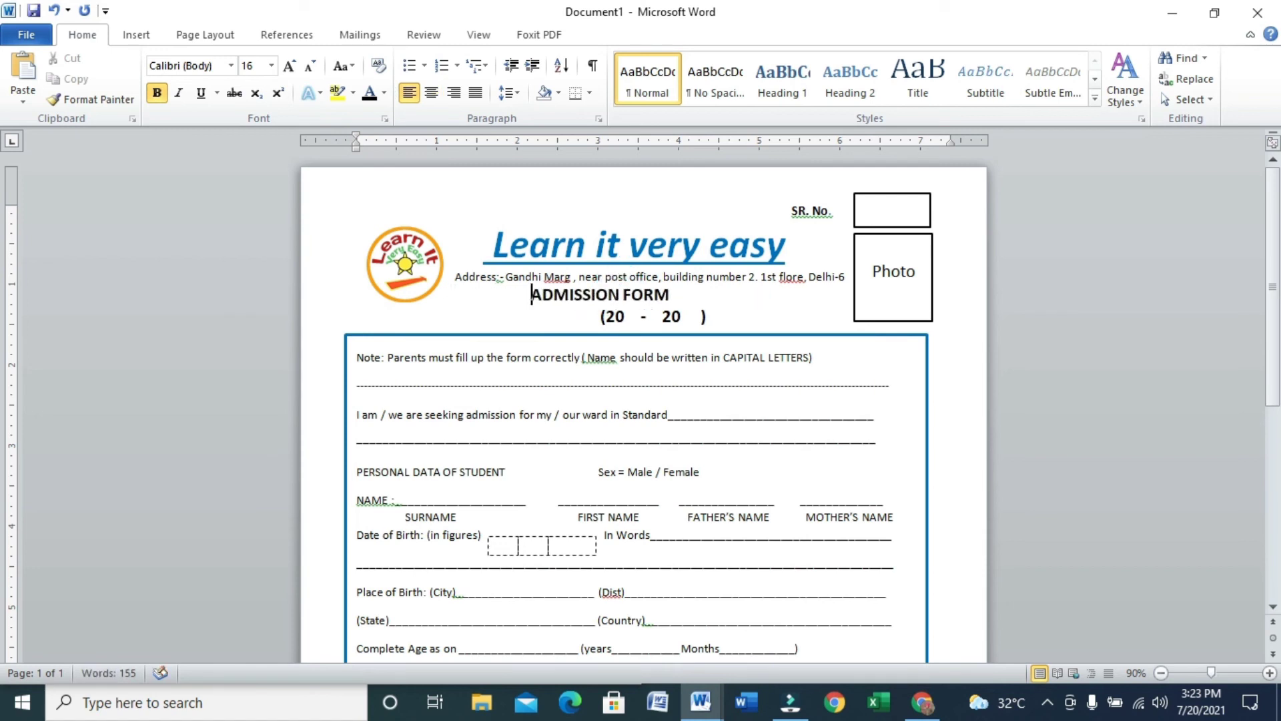
key("Tab")
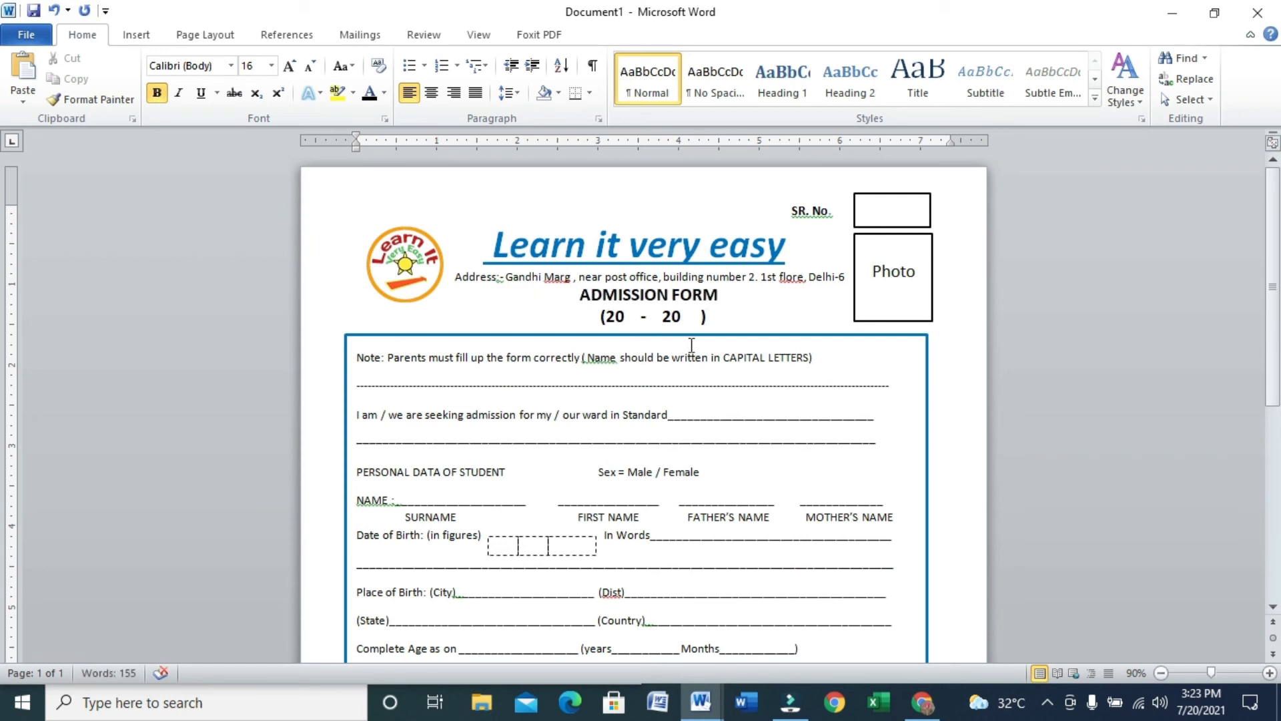
Lengthen the underscore line after "Distance from Residence to School in Kms" toward the frame's right border.
left_click(392, 277)
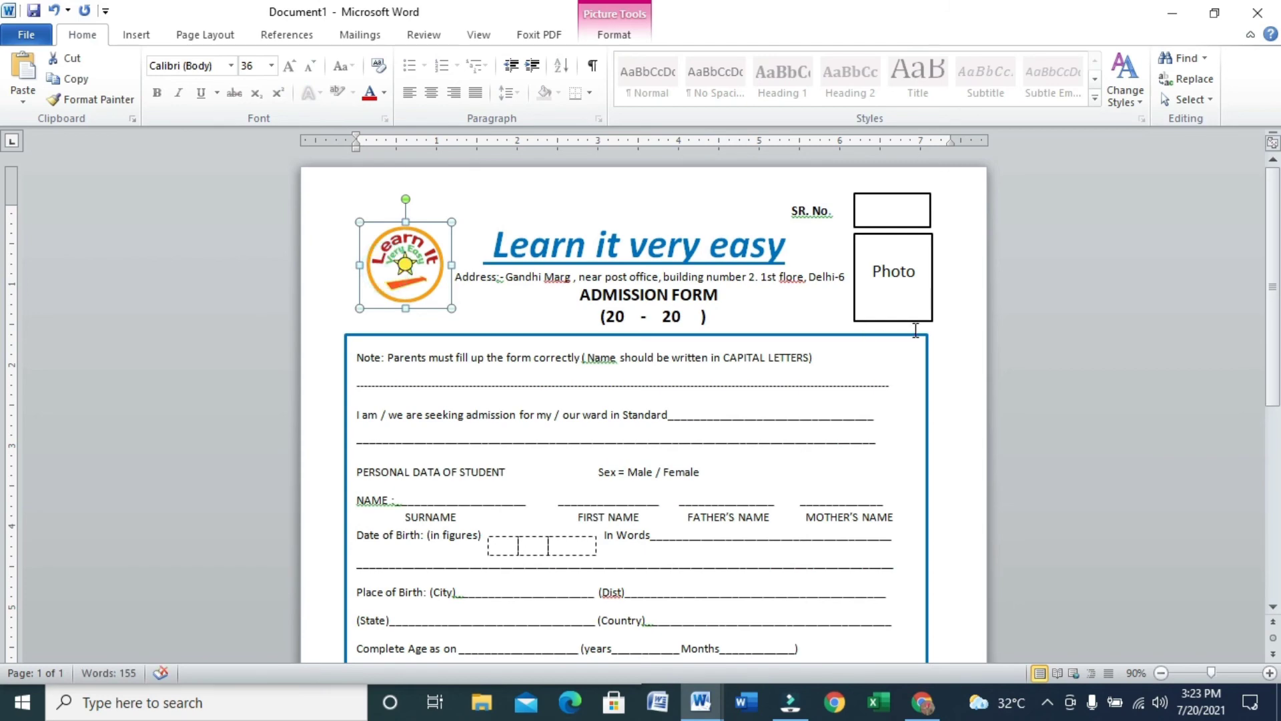
scroll(3, 400, "down", 10)
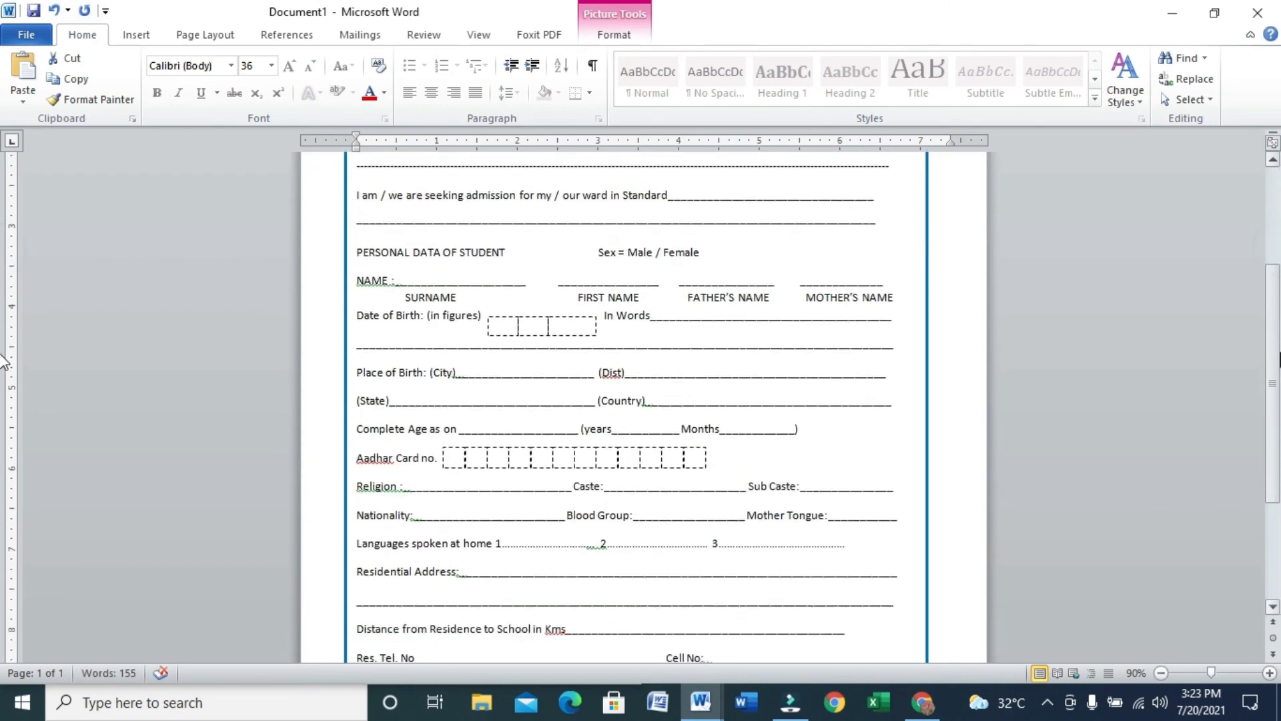
scroll(4, 488, "up", 7)
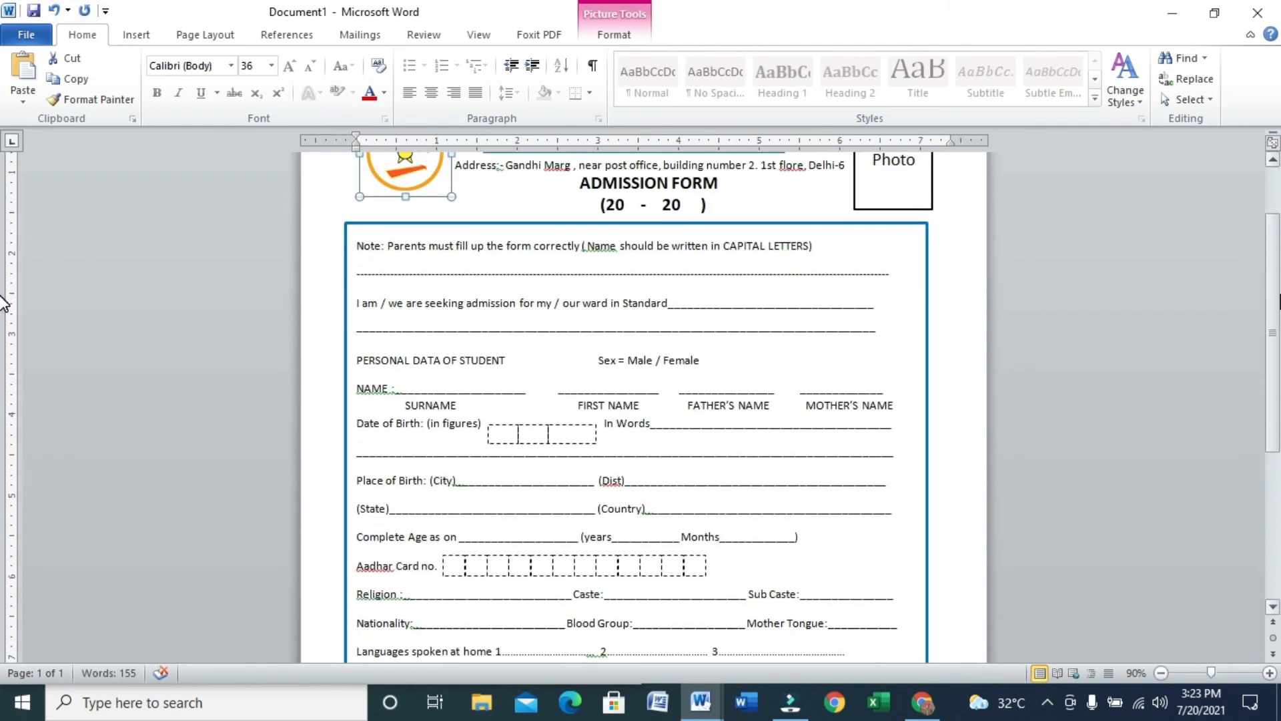
scroll(3, 303, "down", 7)
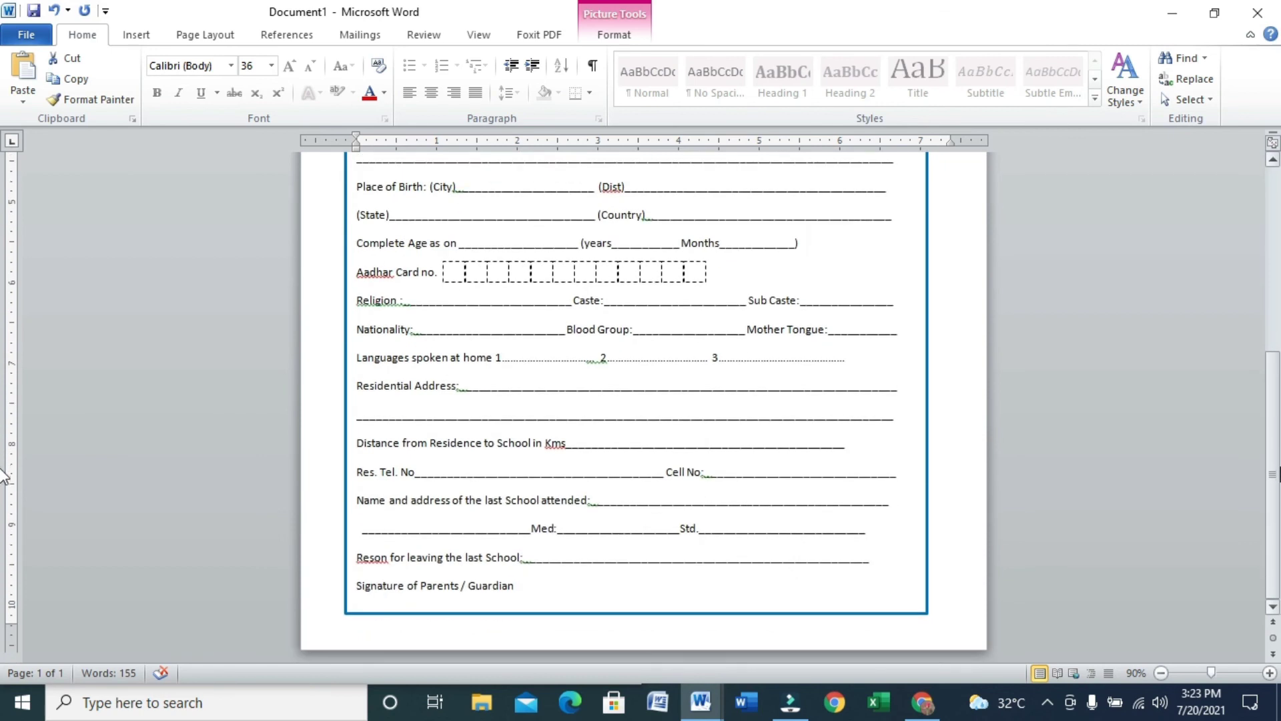
left_click(883, 463)
type("___")
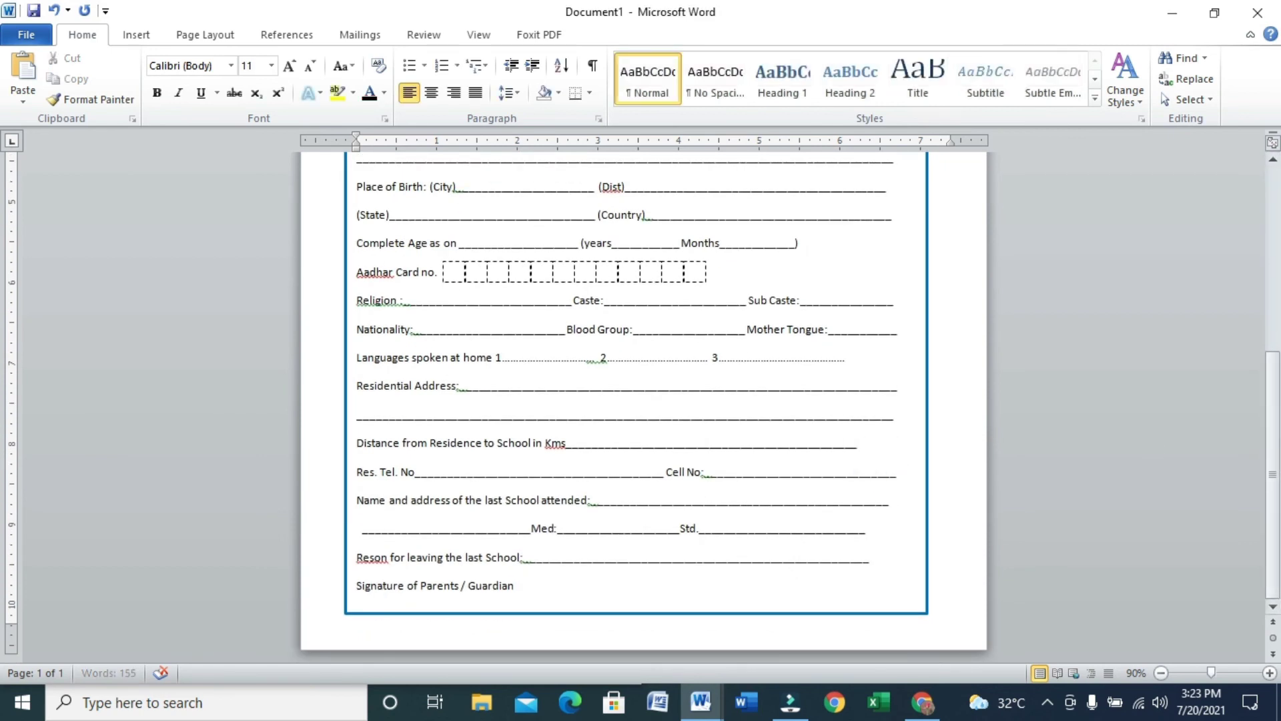
type("__")
Lengthen the underscore lines in the last-school section, including the one after "Name and address of the last School attended", toward the right border.
left_click(894, 537)
type("________")
left_click(901, 497)
type("____")
left_click(899, 536)
type("______")
Lengthen the underscore lines after "ward in Standard", on the row beneath it and after "(Dist)" toward the frame's right border.
scroll(4, 467, "up", 5)
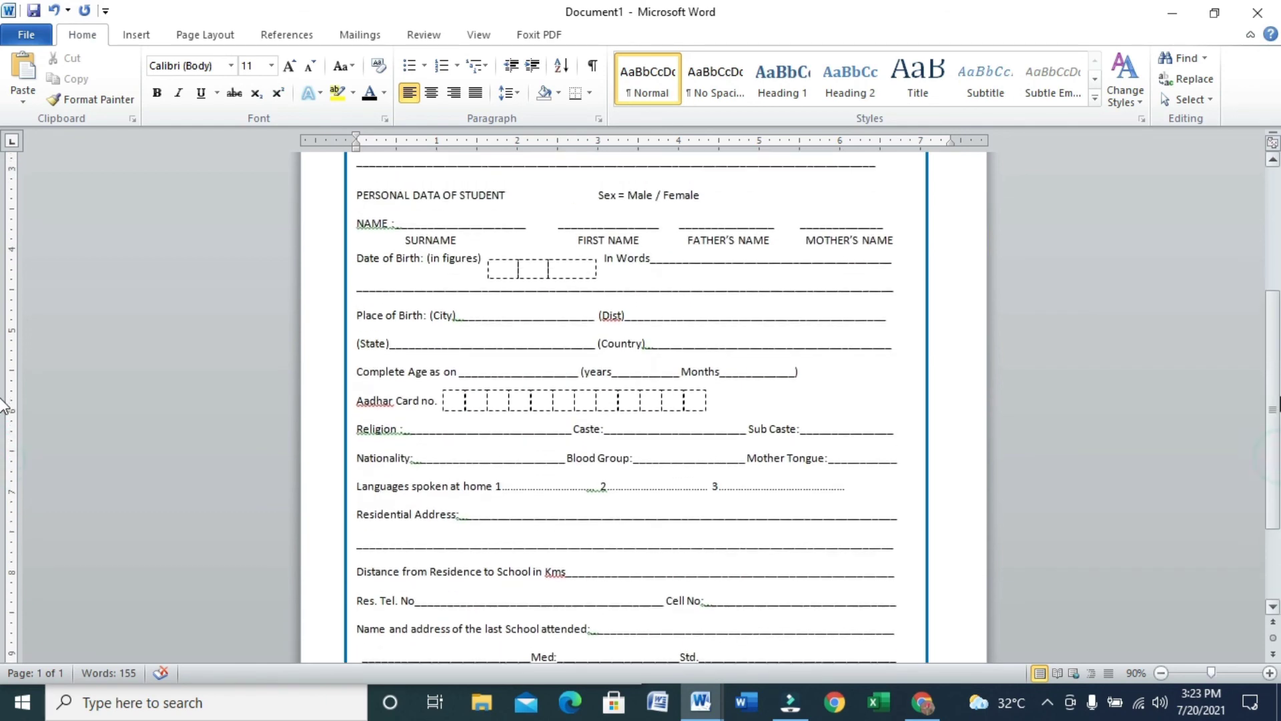
scroll(4, 374, "up", 3)
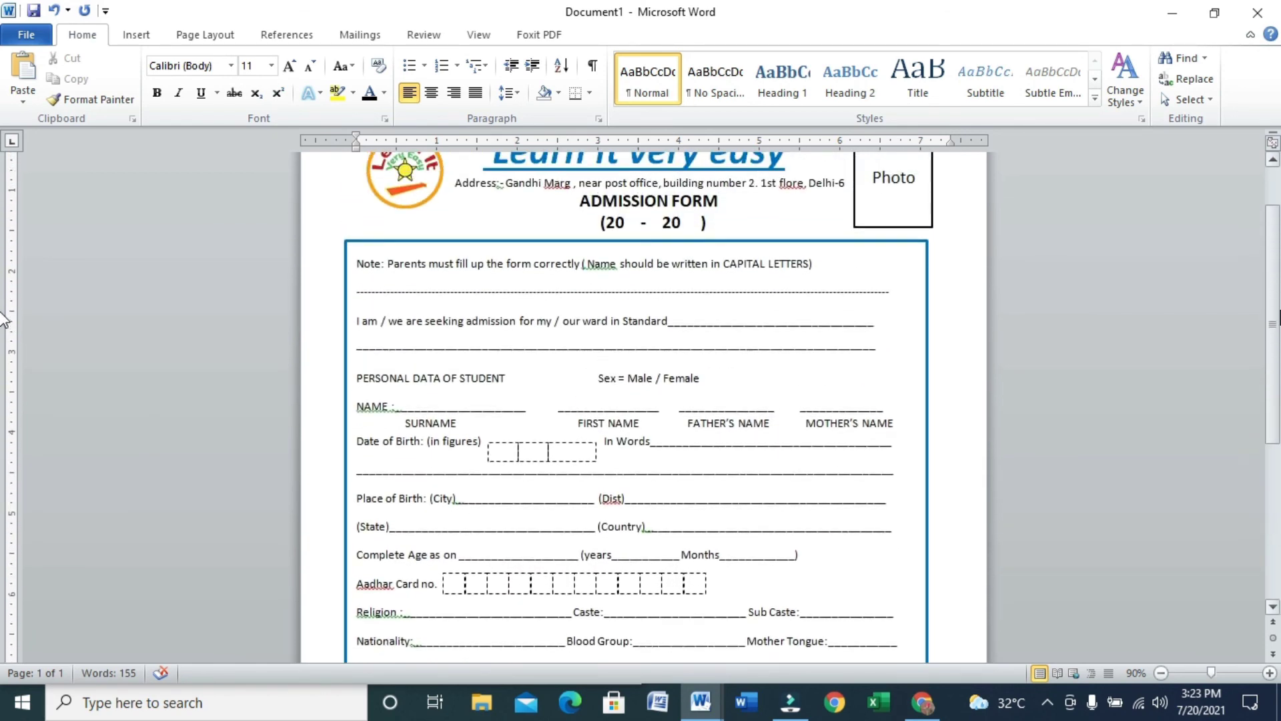
left_click(885, 329)
type("____")
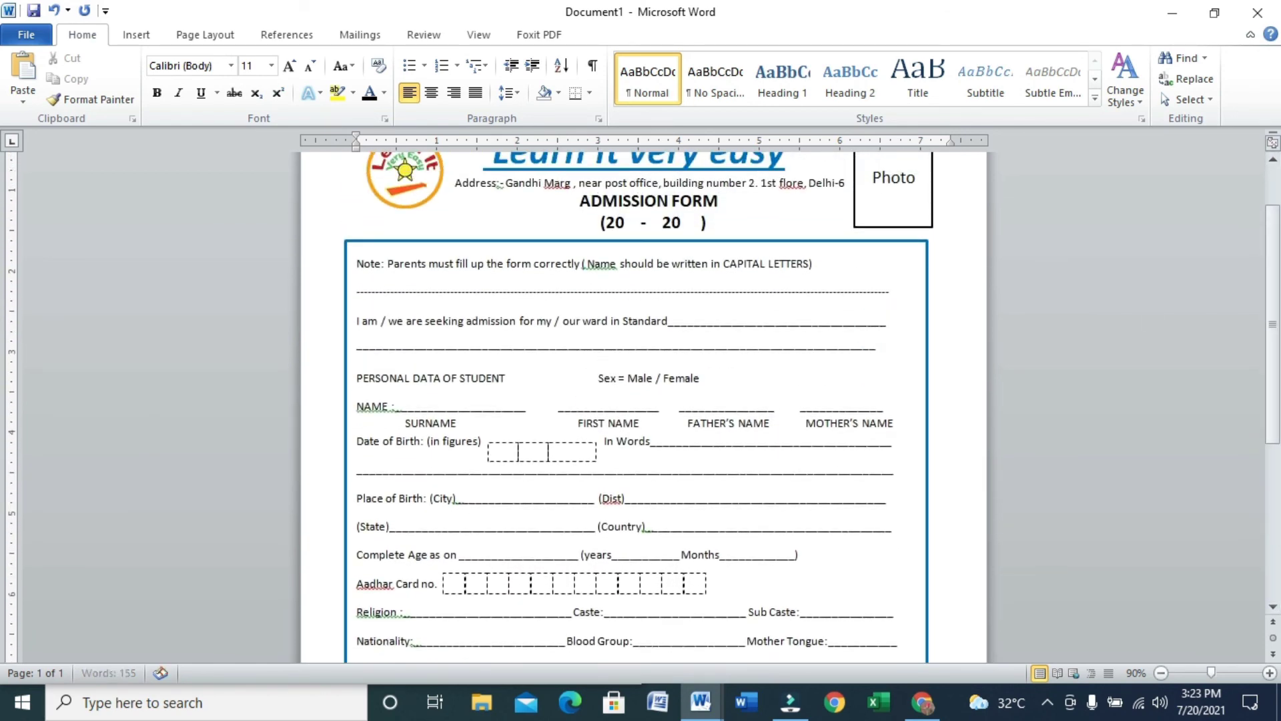
left_click(898, 346)
key("BackSpace")
key("BackSpace")
type("_")
left_click(904, 508)
scroll(3, 367, "down", 10)
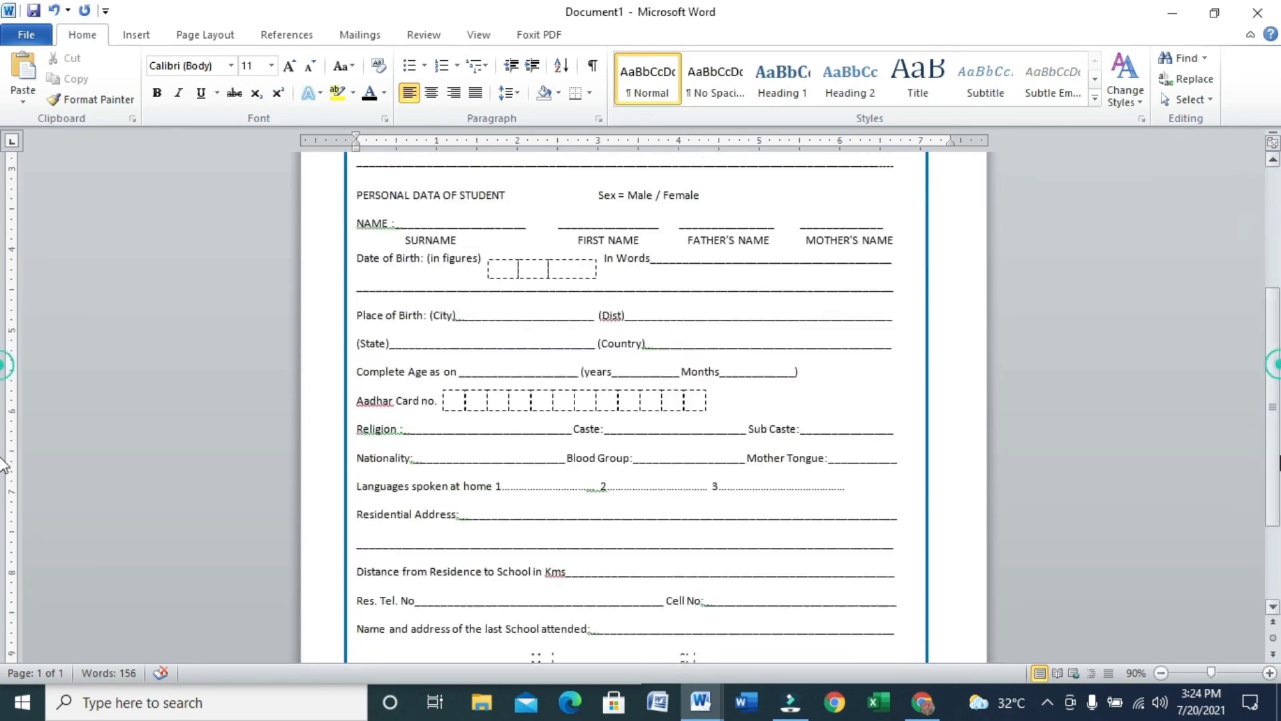
Make the "Note: Parents must fill up the form correctly" line bold.
scroll(3, 387, "up", 9)
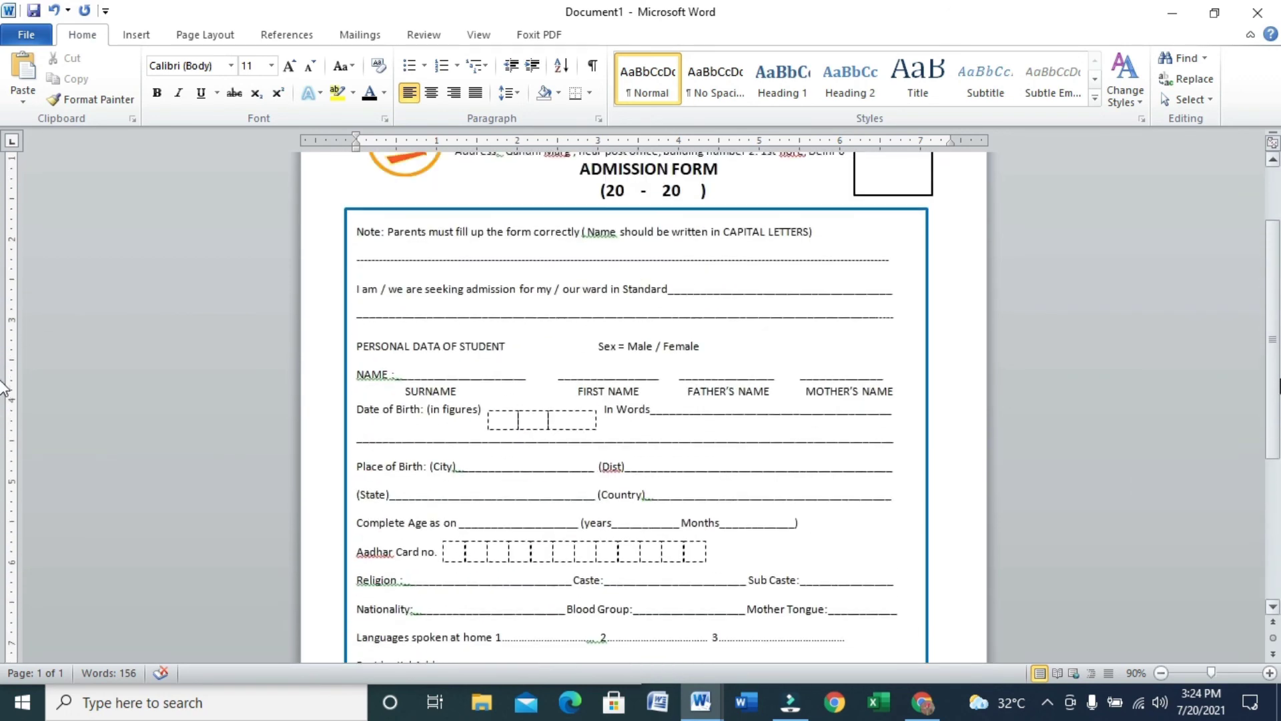
left_click(1270, 672)
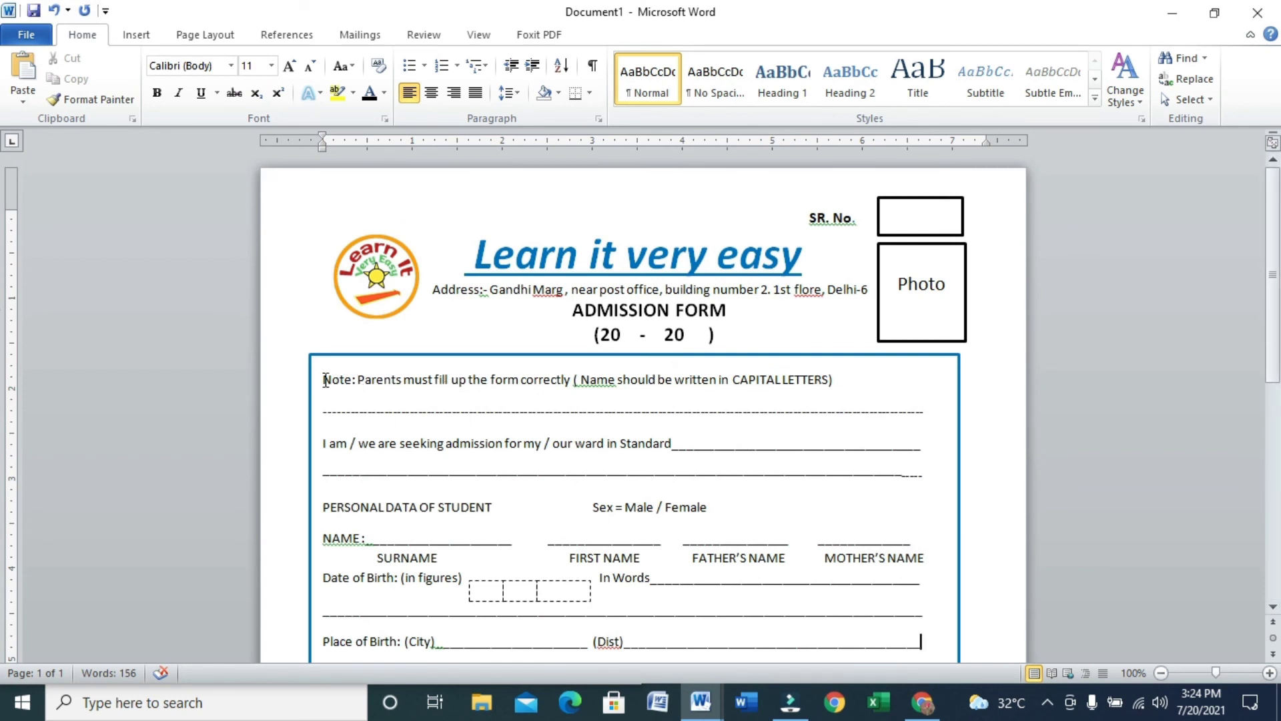
left_click_drag(325, 379, 842, 385)
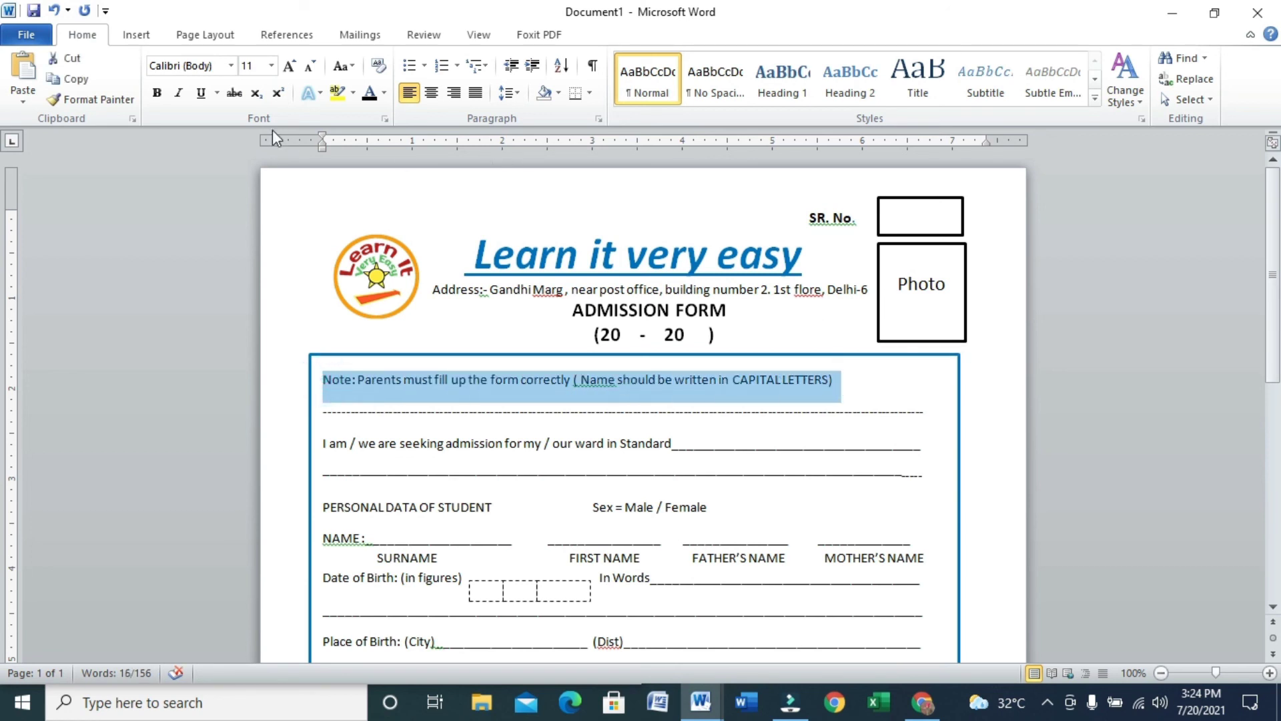
left_click(156, 94)
left_click(855, 458)
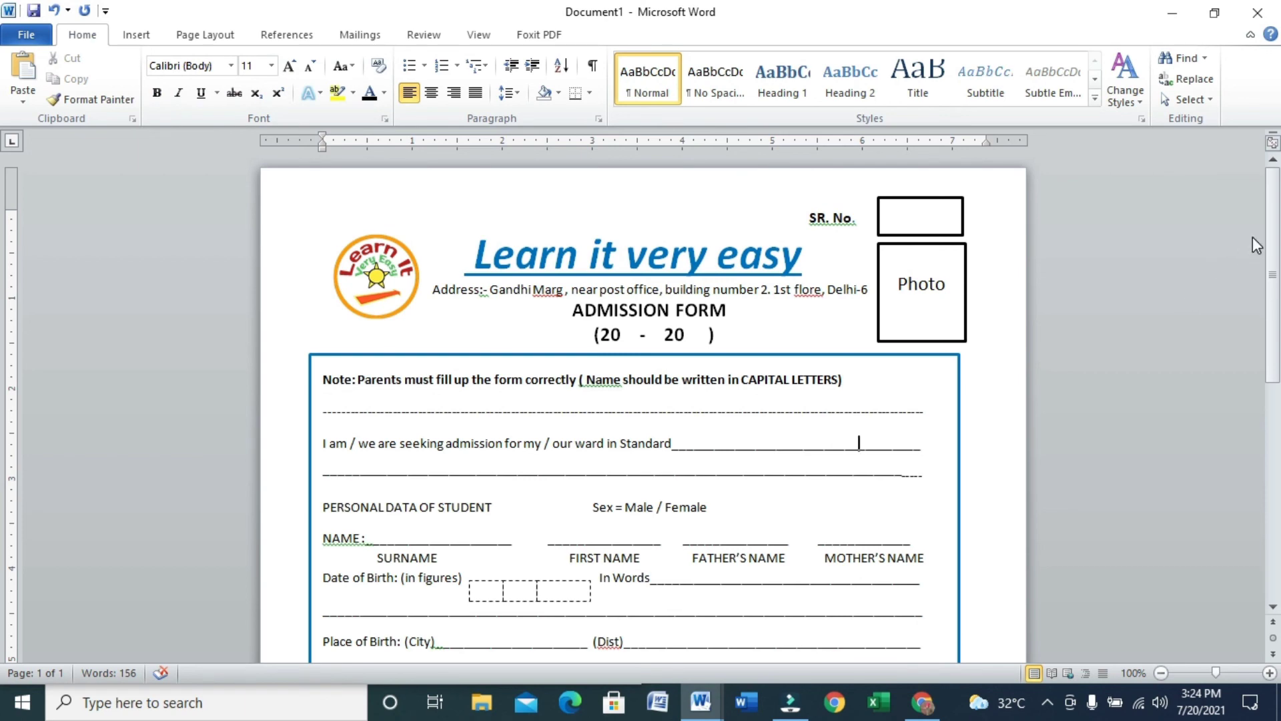
Show the form side by side with the reference admission form and compare their layouts.
scroll(641, 400, "down", 4)
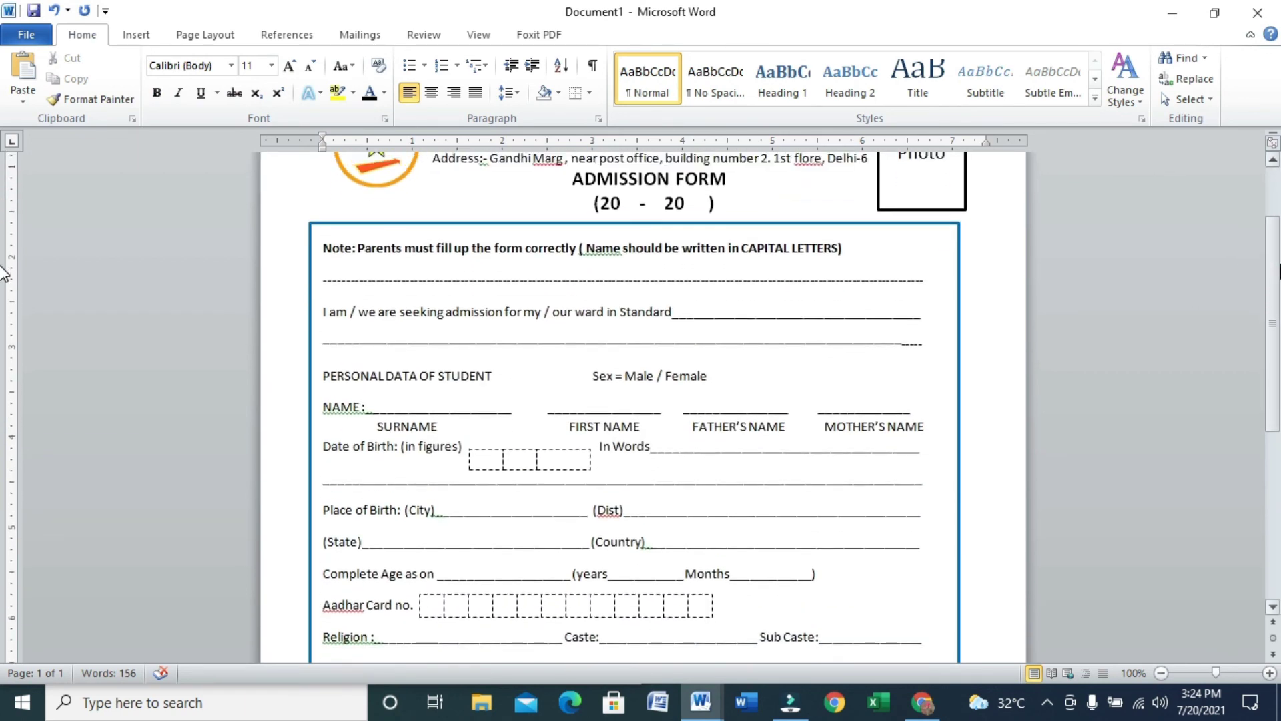
key("super+Right")
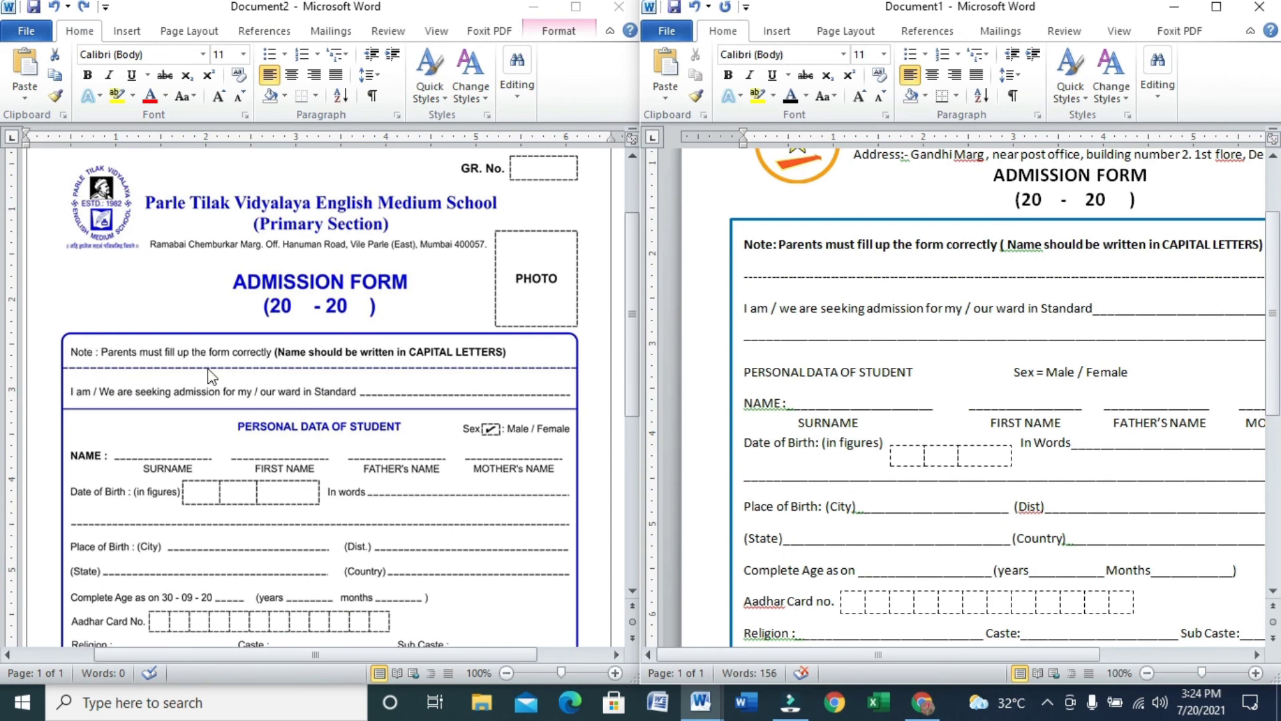
left_click(737, 277)
key("Left")
key("Right")
Narrow the blue frame around the form by pulling its left and right edges inward, close to the text lines.
left_click_drag(1008, 657, 1124, 657)
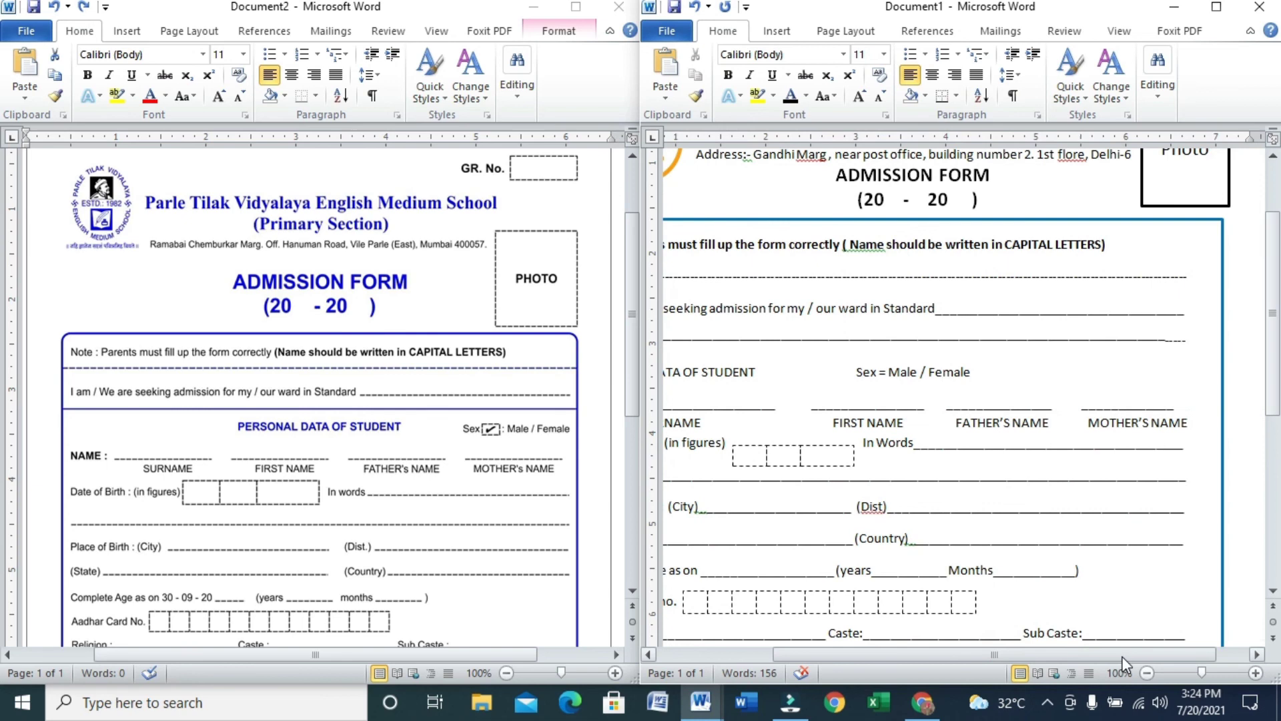
left_click(1224, 406)
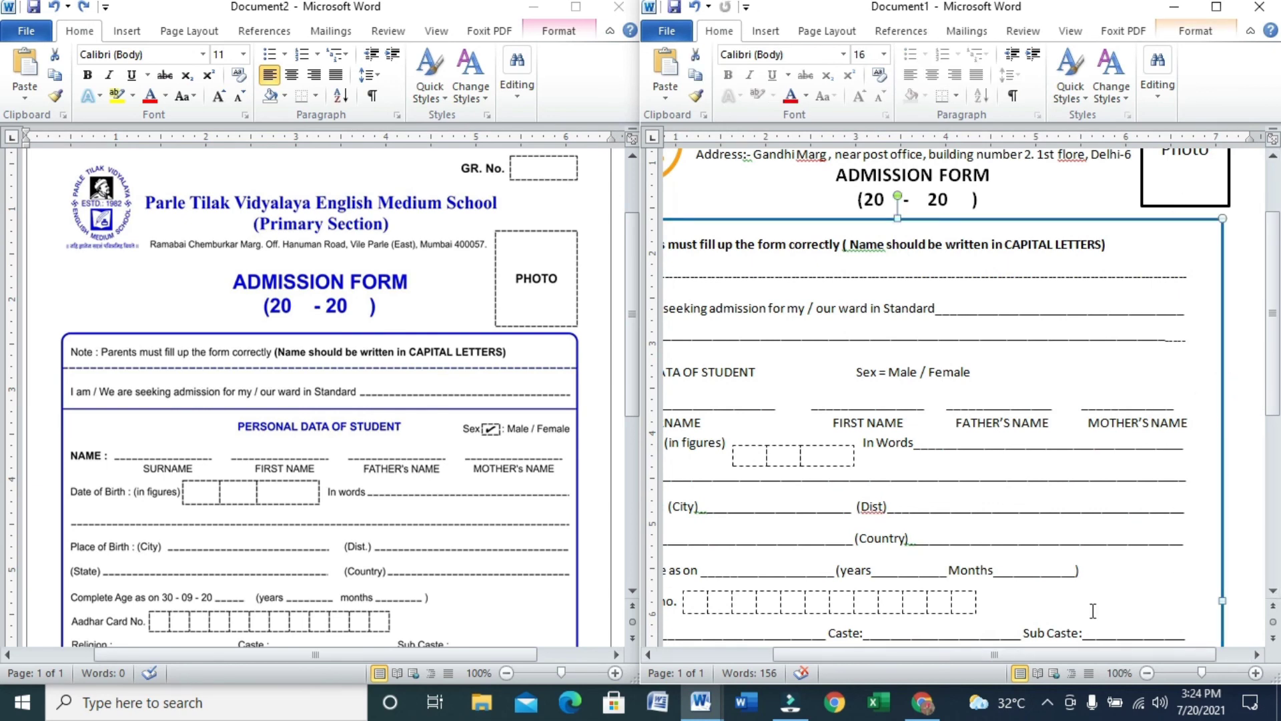
left_click_drag(1060, 655, 925, 662)
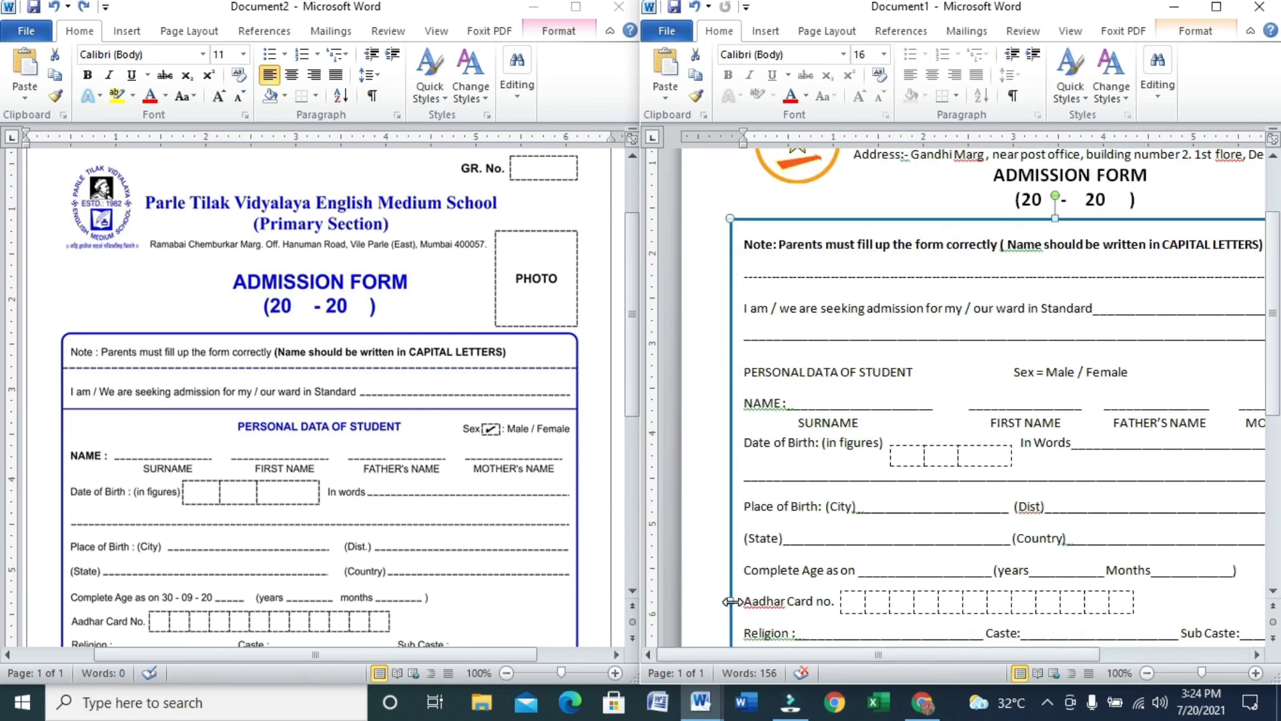
left_click_drag(731, 601, 738, 602)
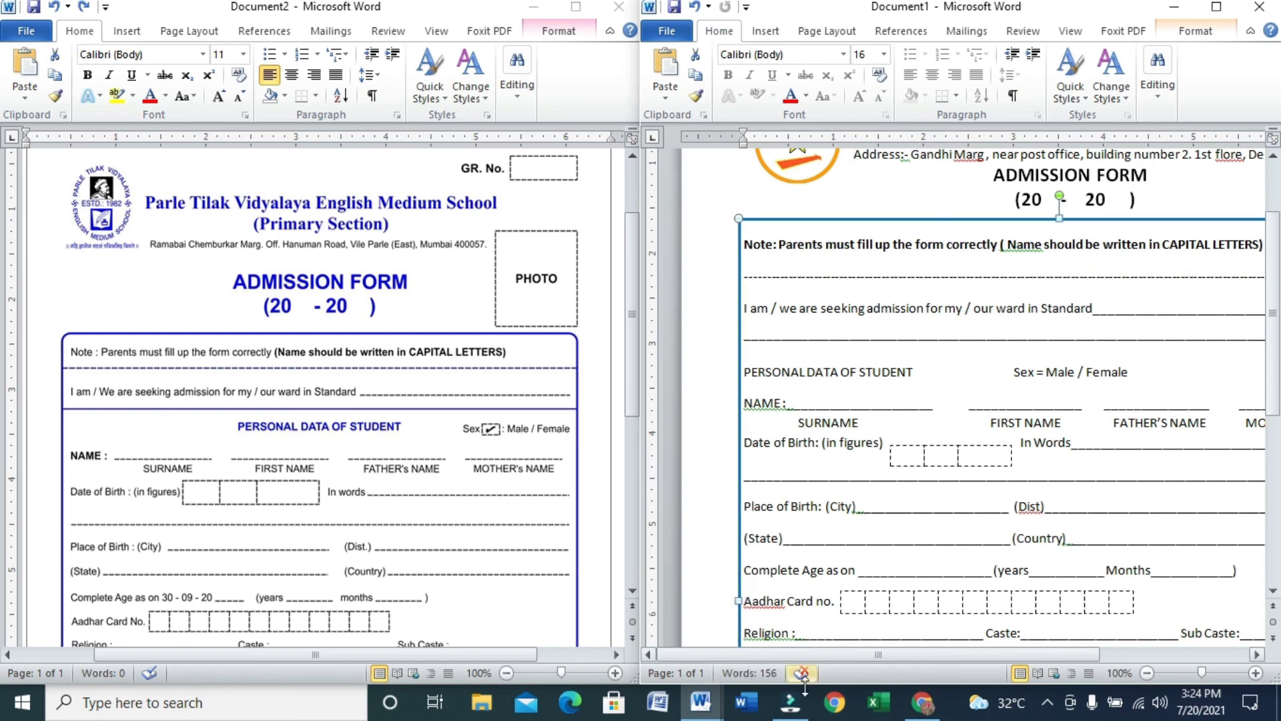
left_click_drag(859, 654, 1009, 654)
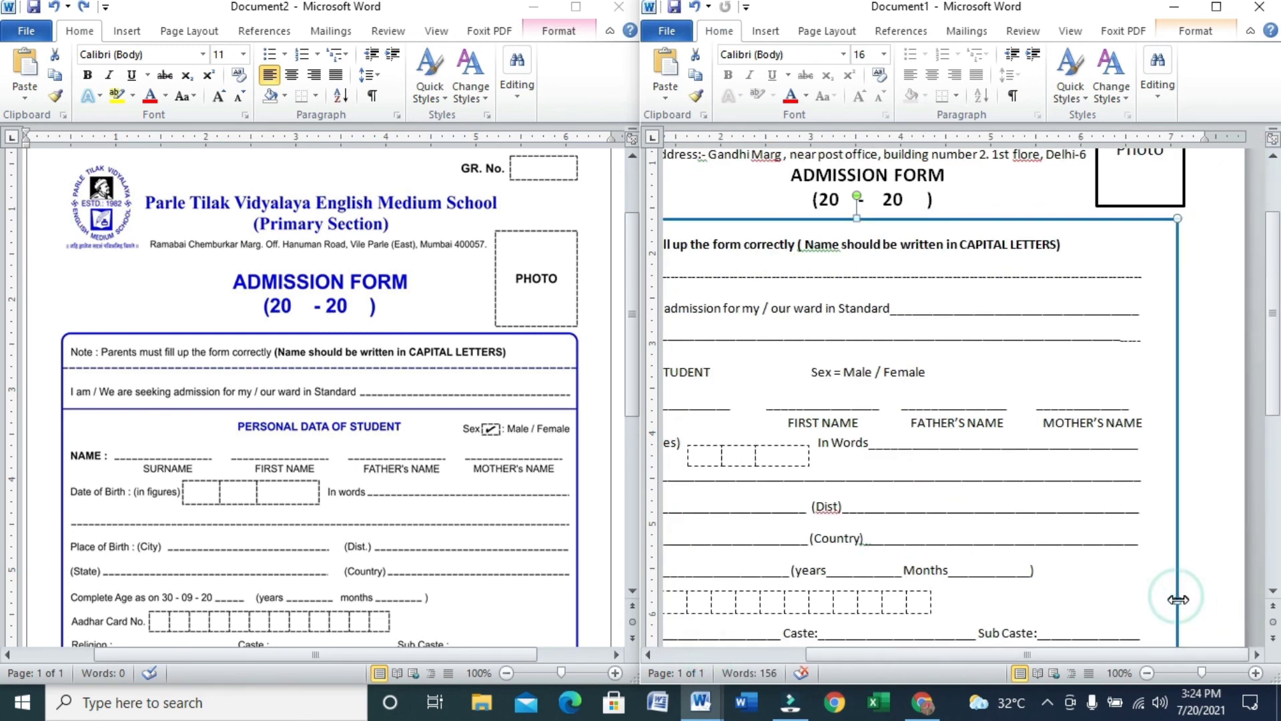
left_click_drag(1178, 600, 1152, 607)
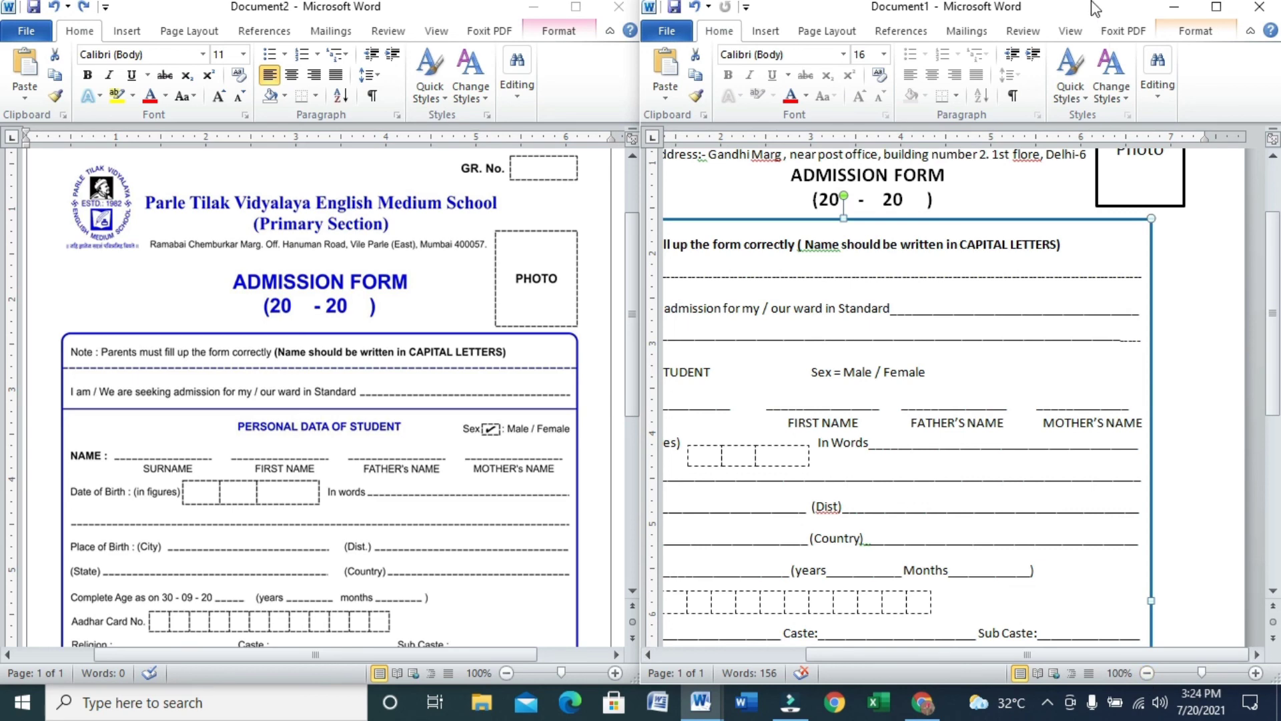
Maximize the form document and review its layout from the header down to the last-school section.
left_click(1216, 6)
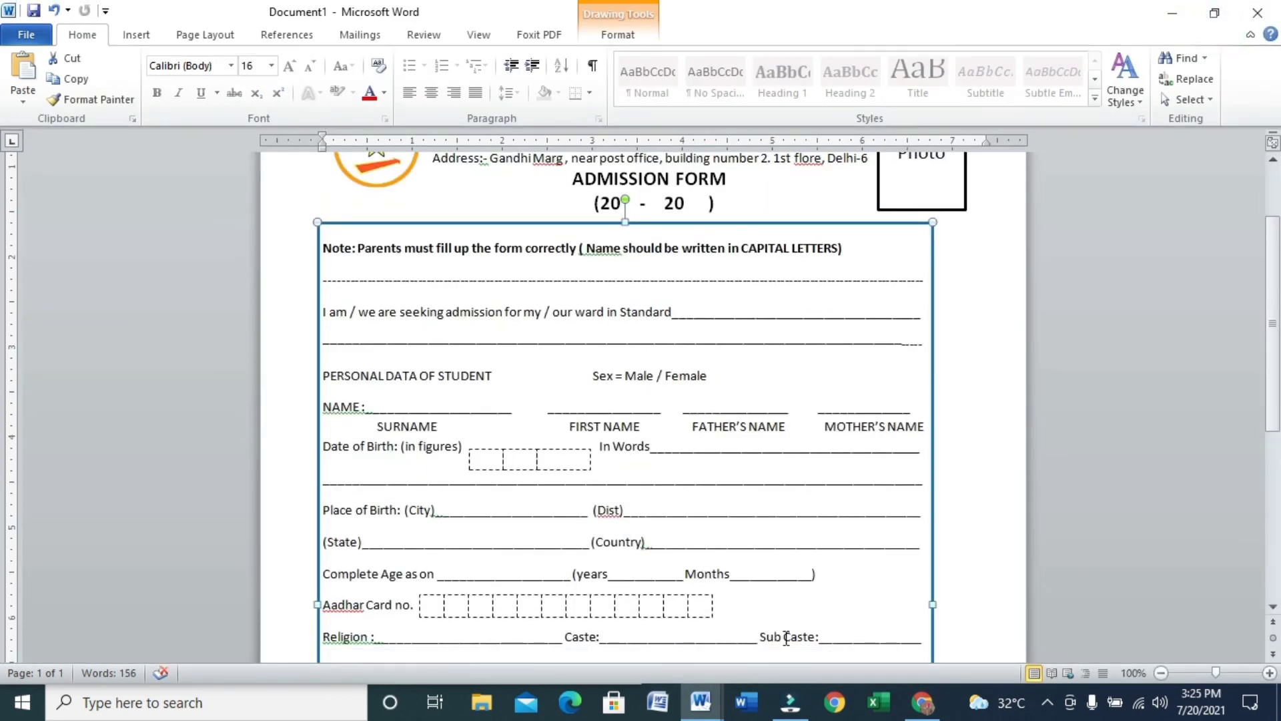
scroll(1275, 367, "up", 3)
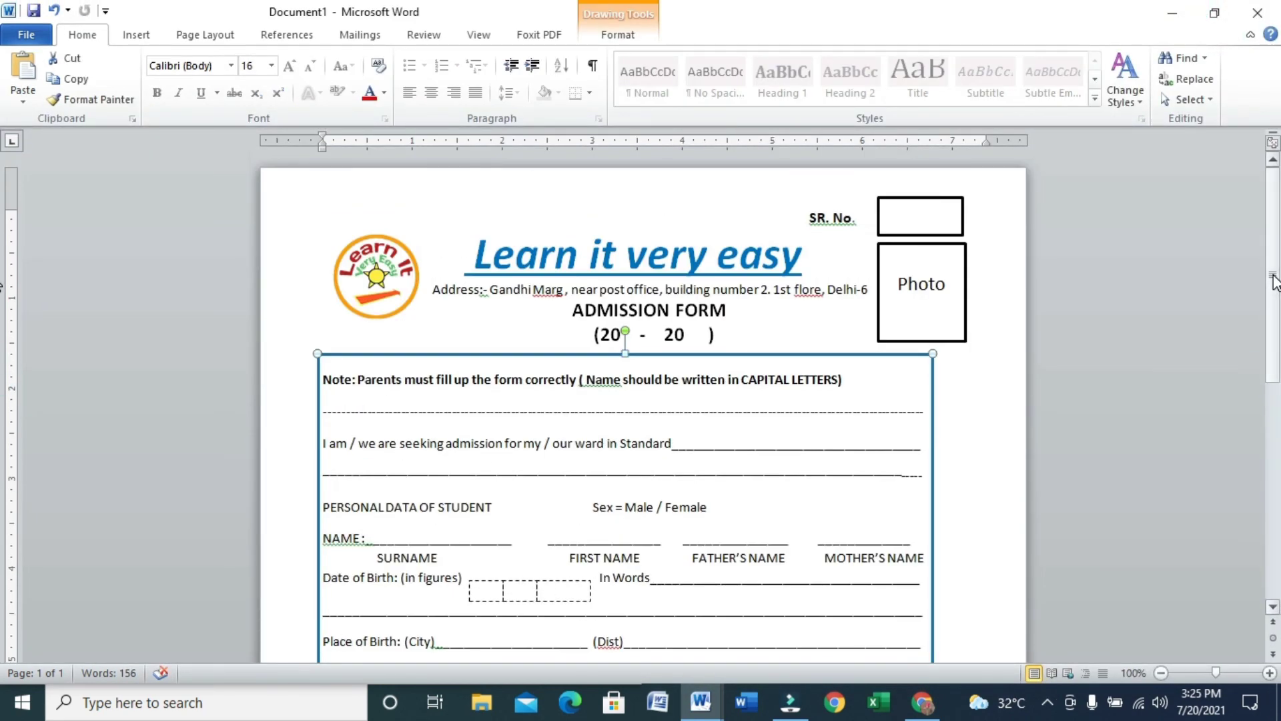
scroll(3, 234, "down", 5)
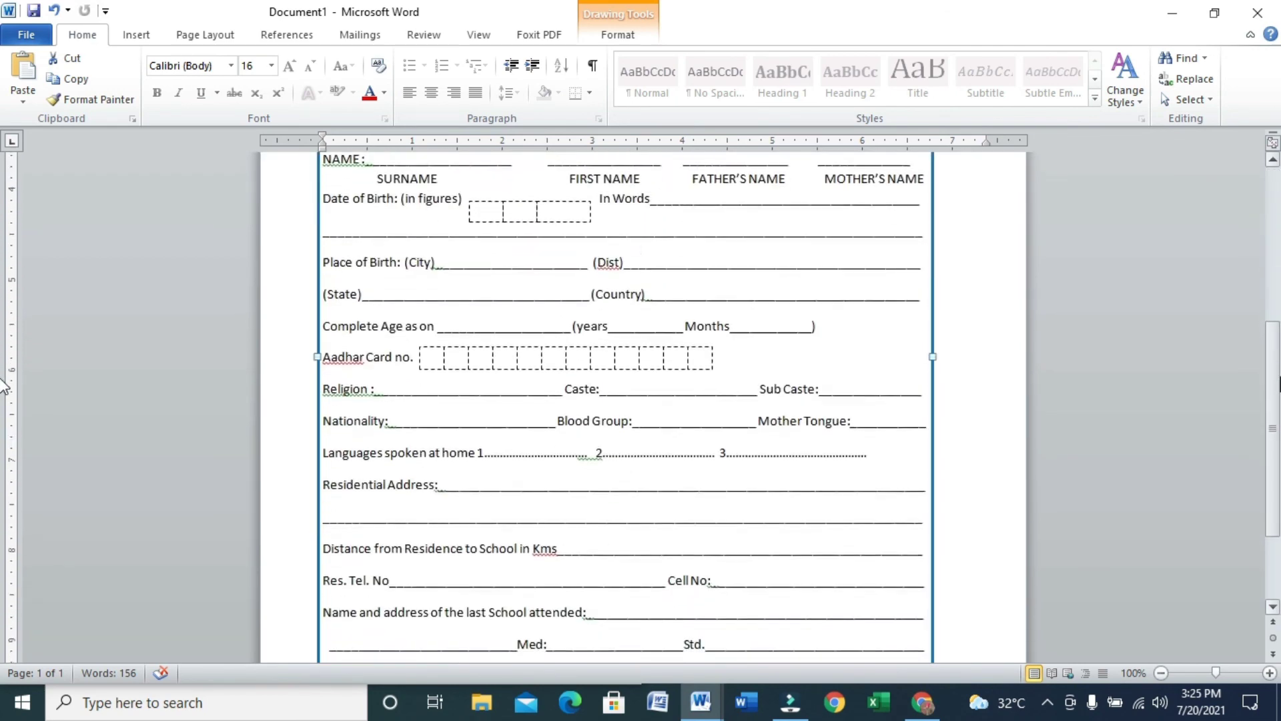
scroll(4, 386, "down", 2)
scroll(3, 494, "up", 3)
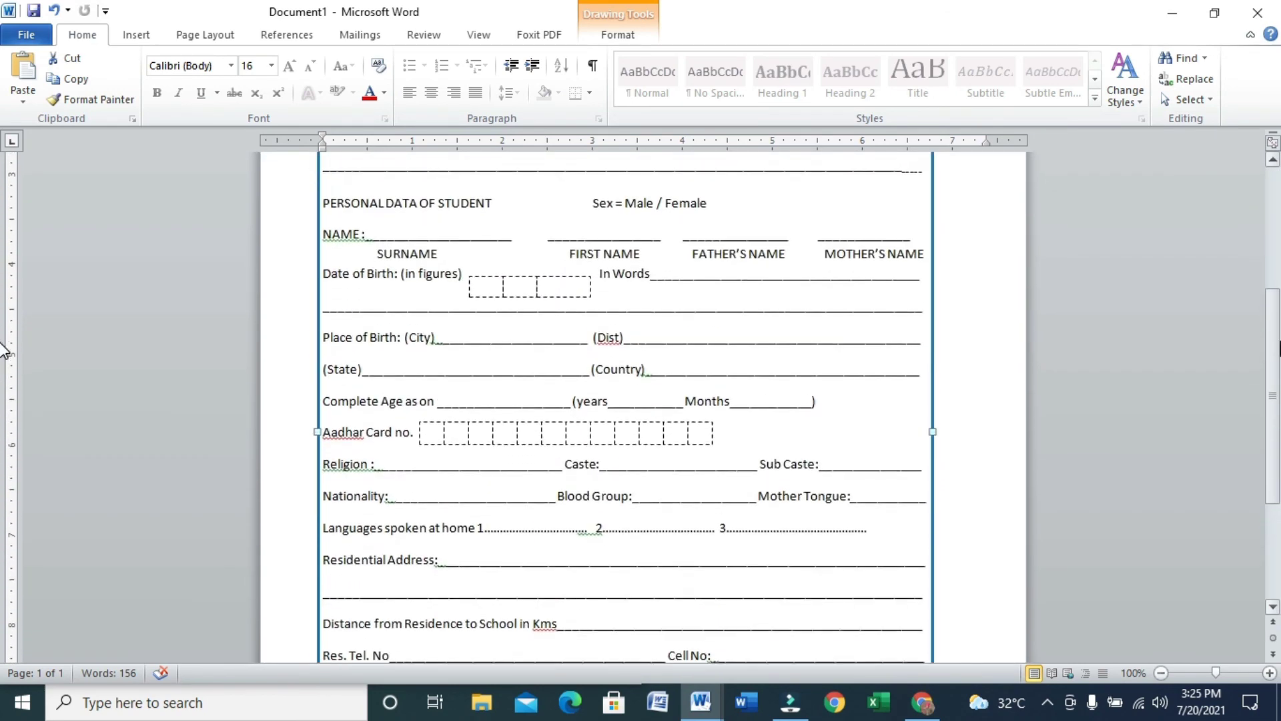
scroll(4, 310, "up", 1)
scroll(3, 310, "up", 3)
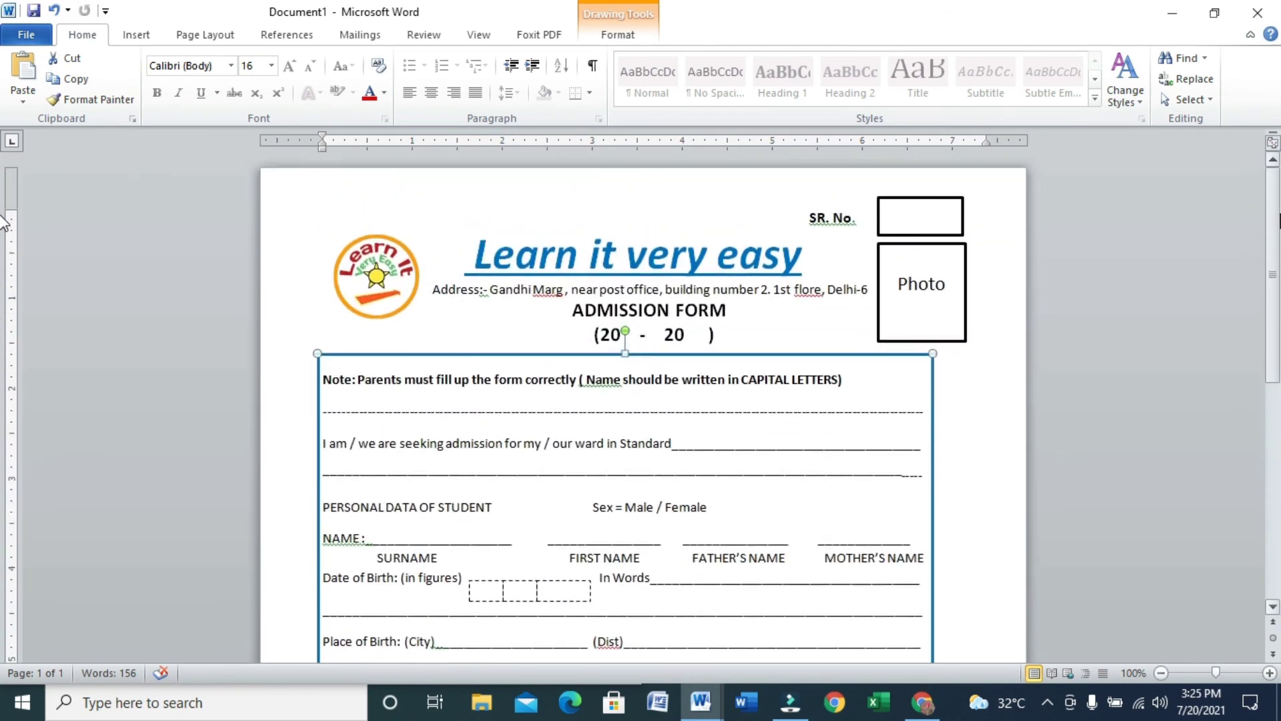
Set up a Box page border with the thick diagonal-striped line style.
left_click(737, 335)
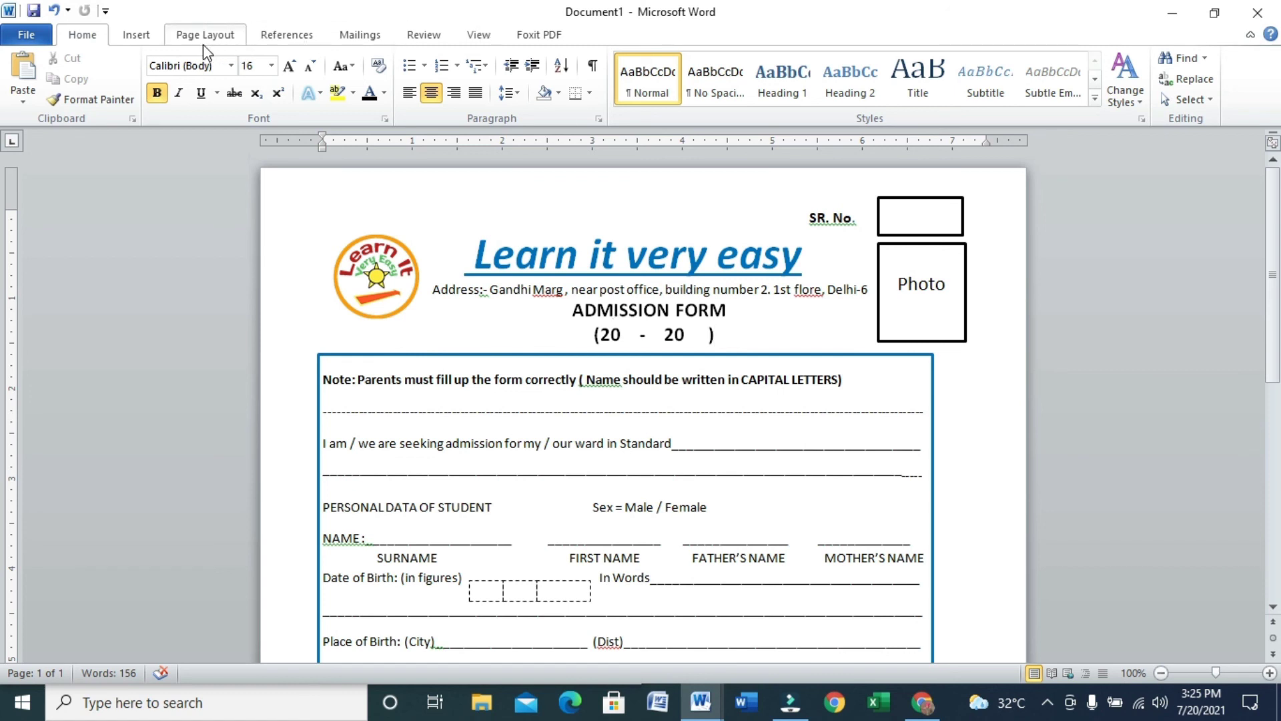
left_click(177, 40)
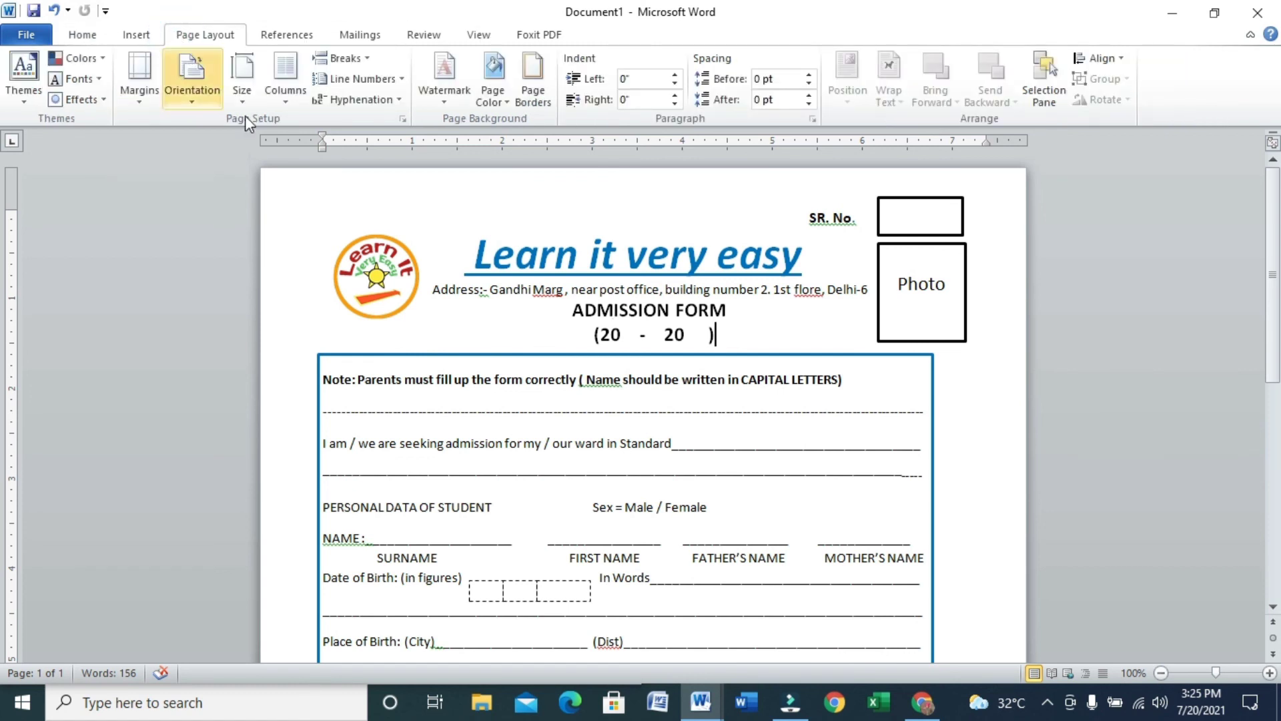
left_click(516, 101)
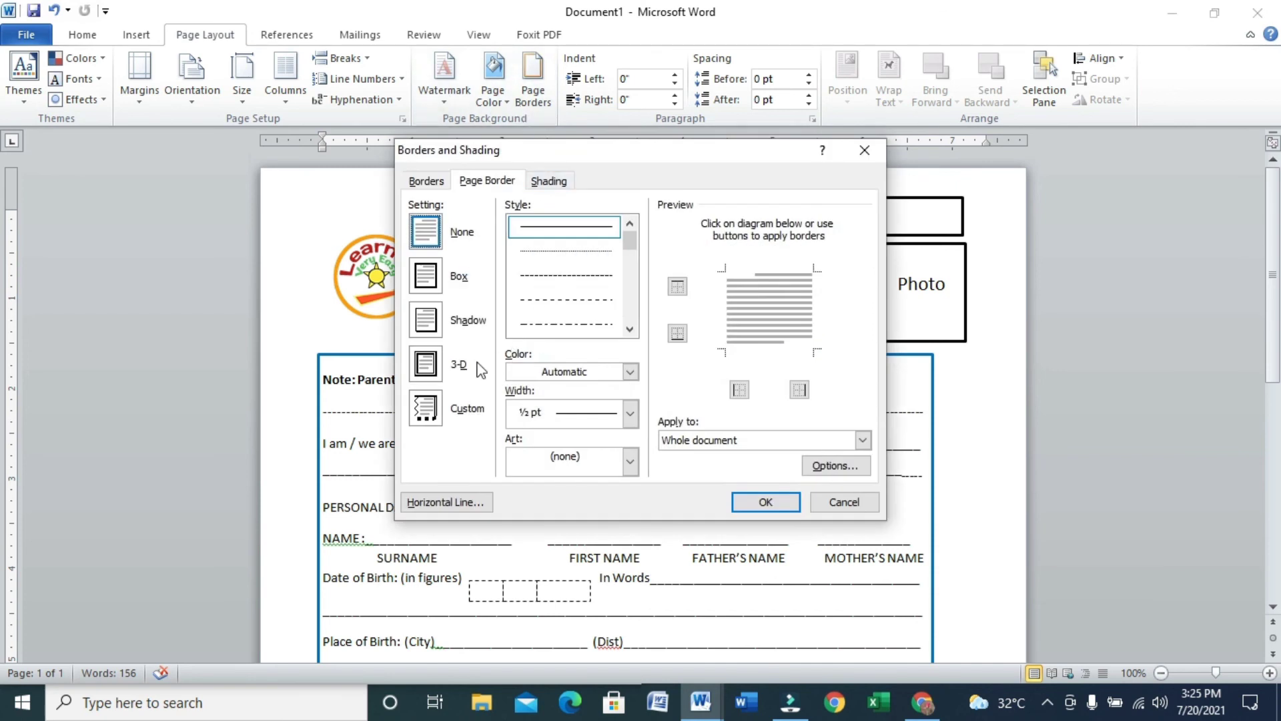
left_click(424, 277)
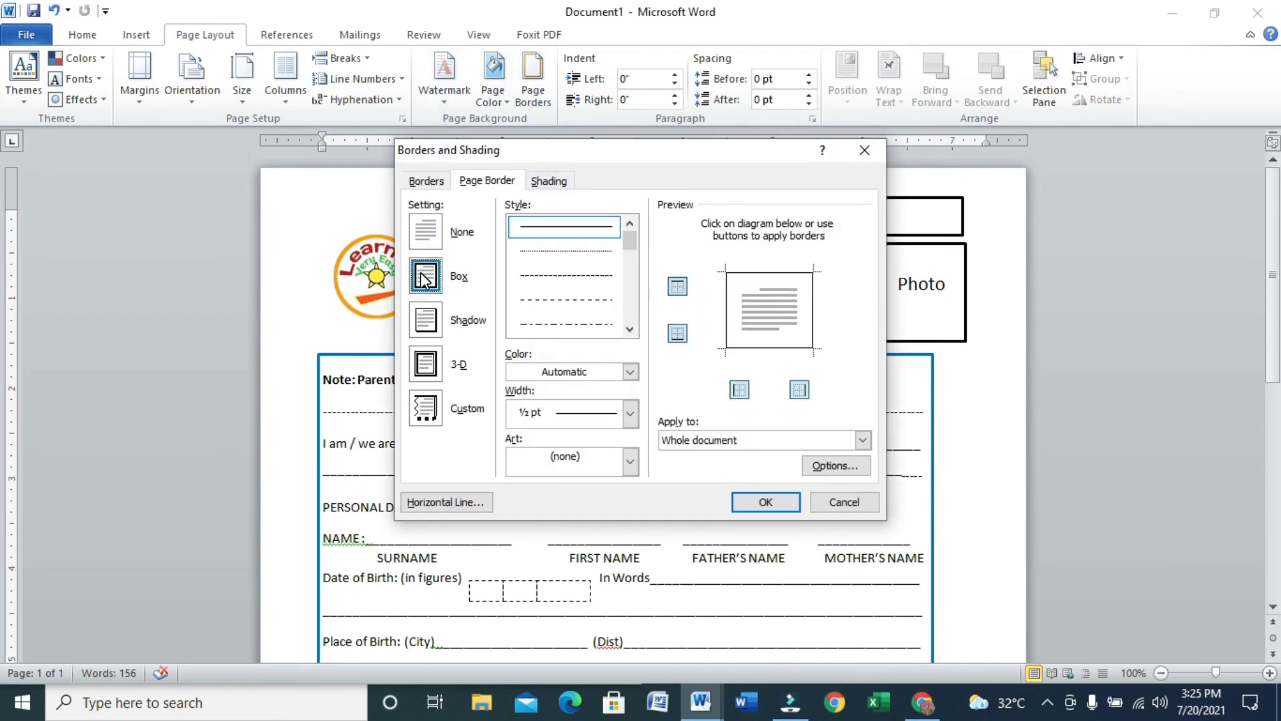
mouse_move(628, 244)
left_mouse_down()
mouse_move(629, 325)
mouse_move(628, 305)
left_mouse_up()
left_click(585, 299)
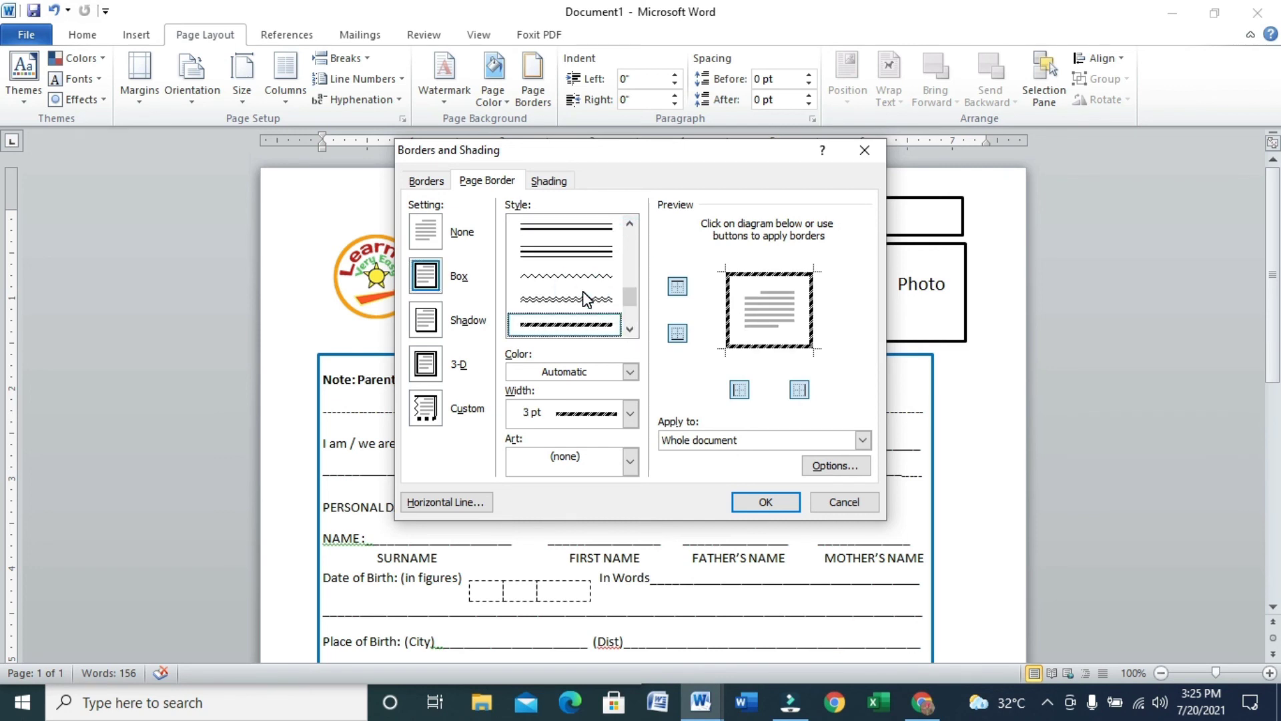
Check the width, art and scope choices, and apply the page border at 3 pt with no art to the whole document.
left_click(632, 415)
left_click(631, 413)
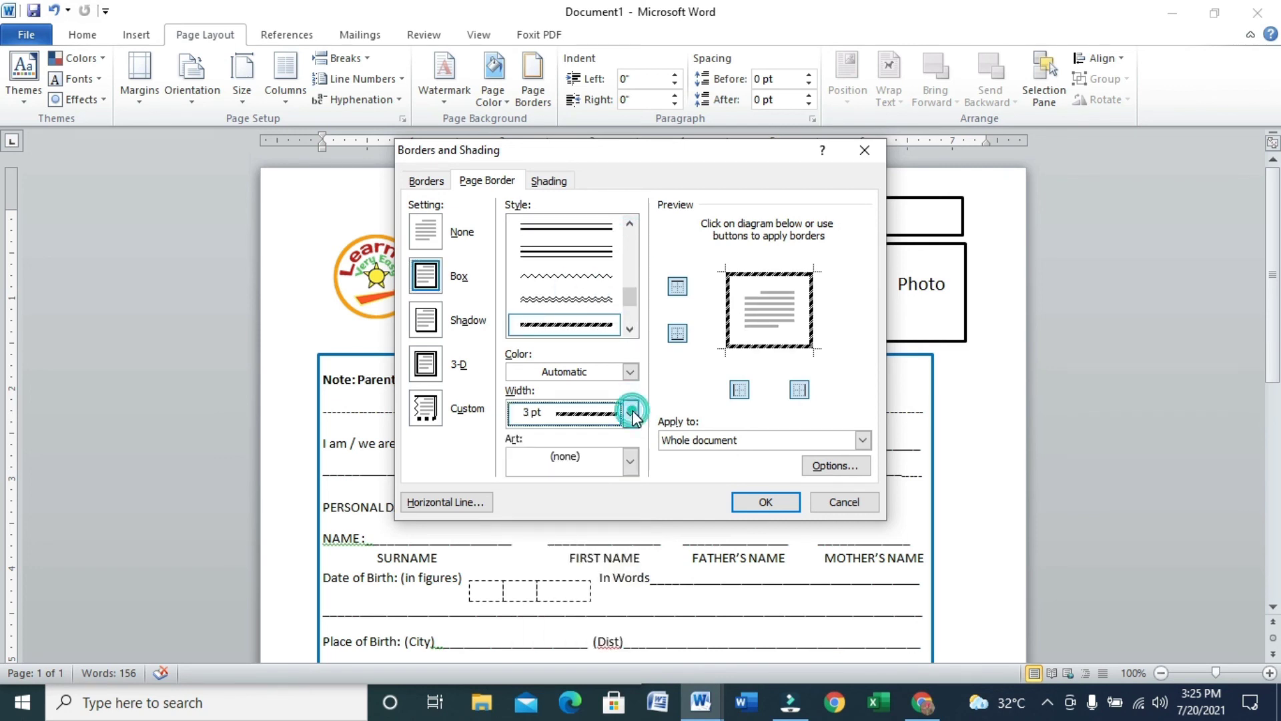
left_click(630, 461)
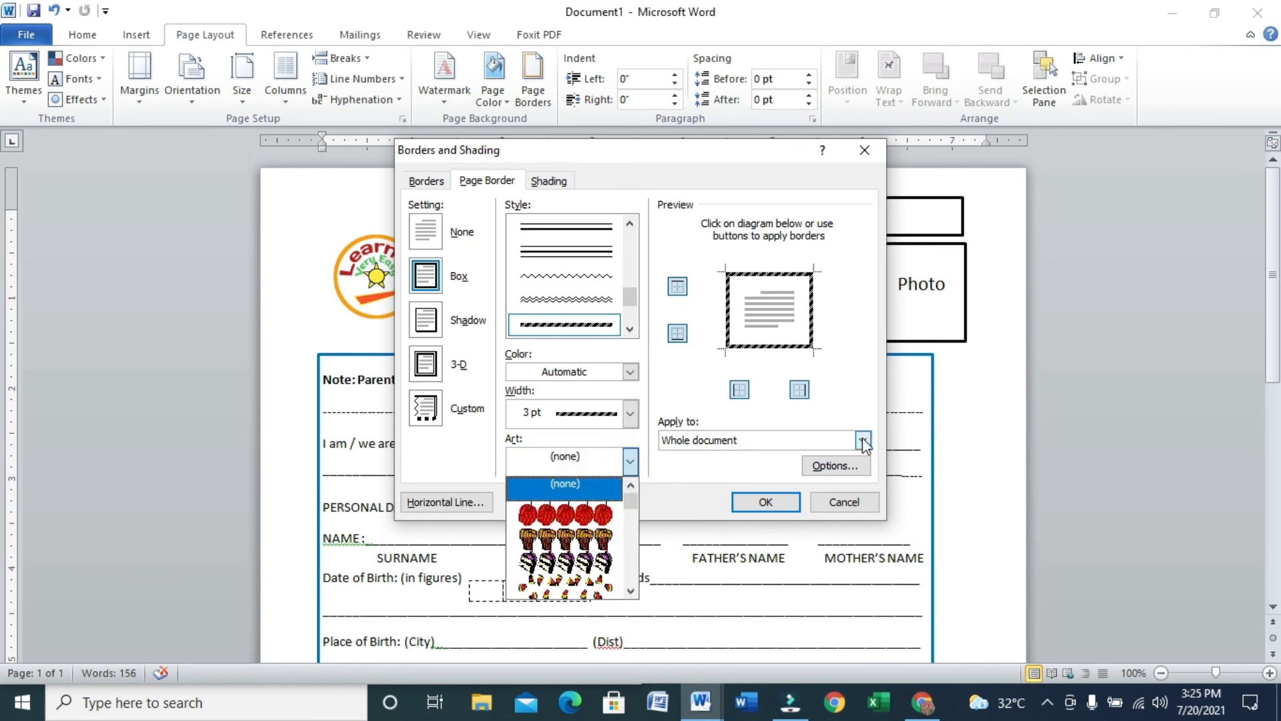
left_click(863, 441)
left_click(863, 439)
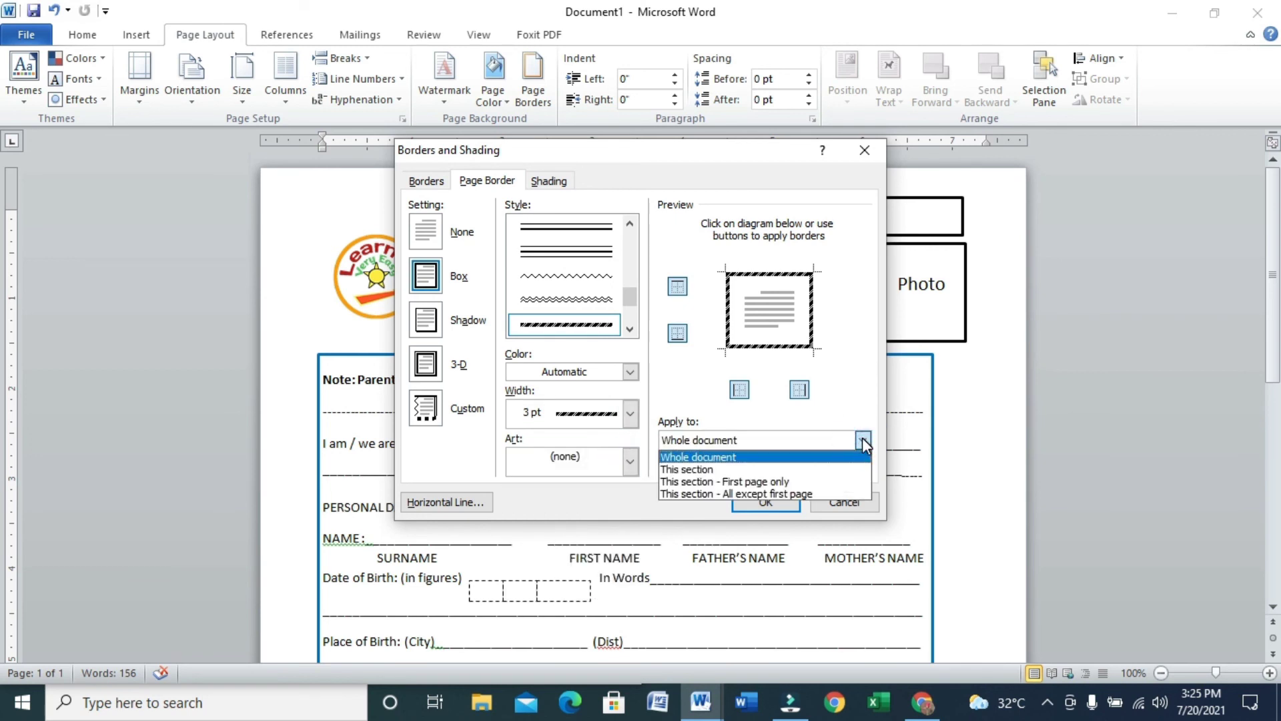
left_click(863, 441)
left_click(630, 461)
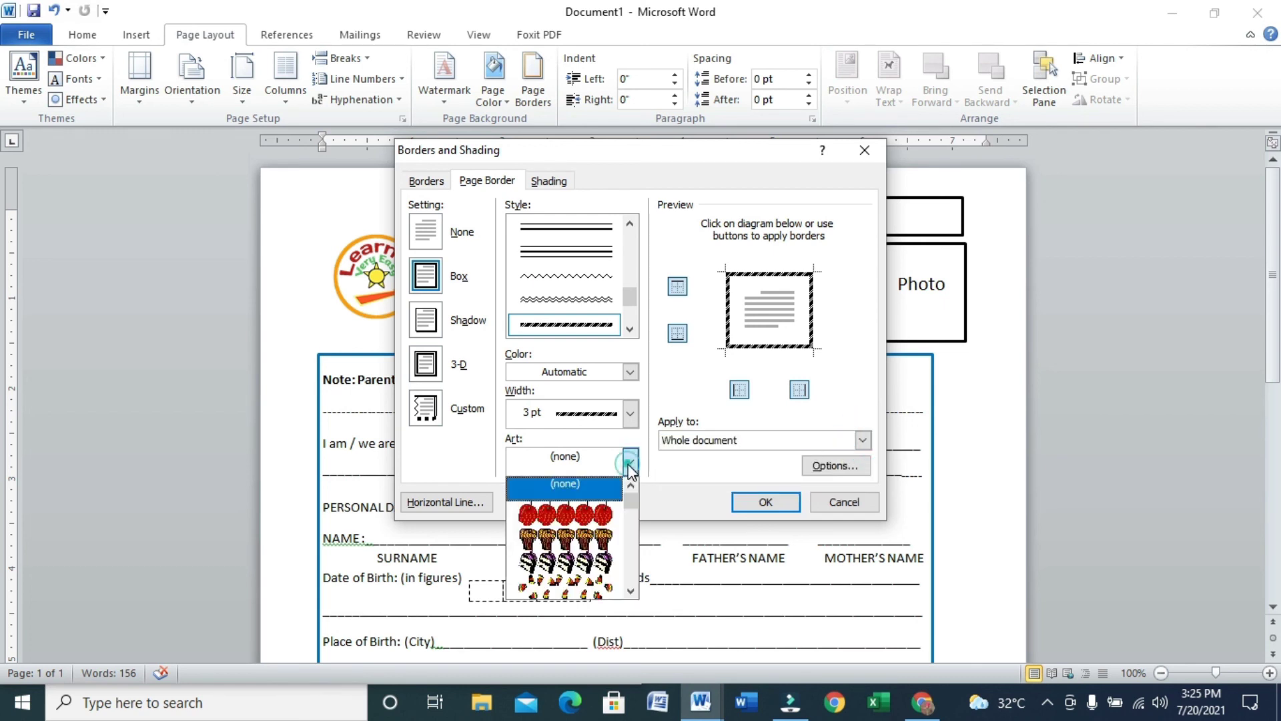
left_click_drag(630, 500, 633, 458)
left_click(632, 458)
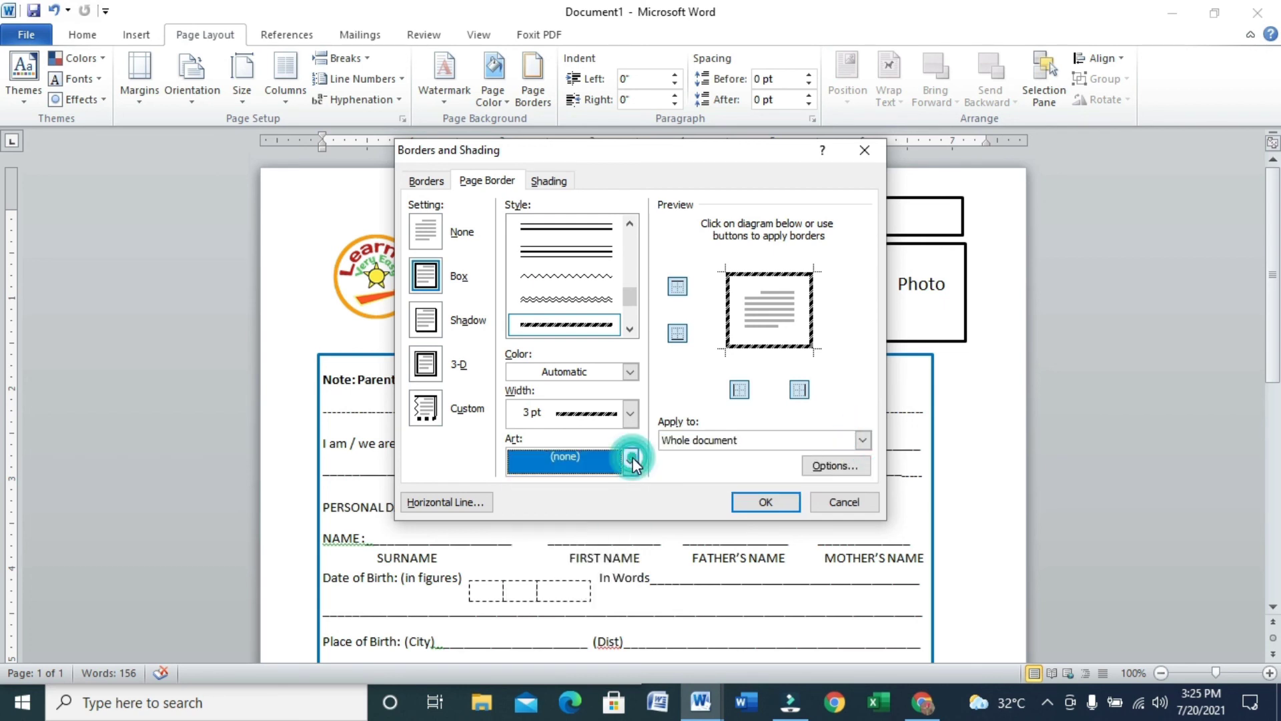
left_click(766, 502)
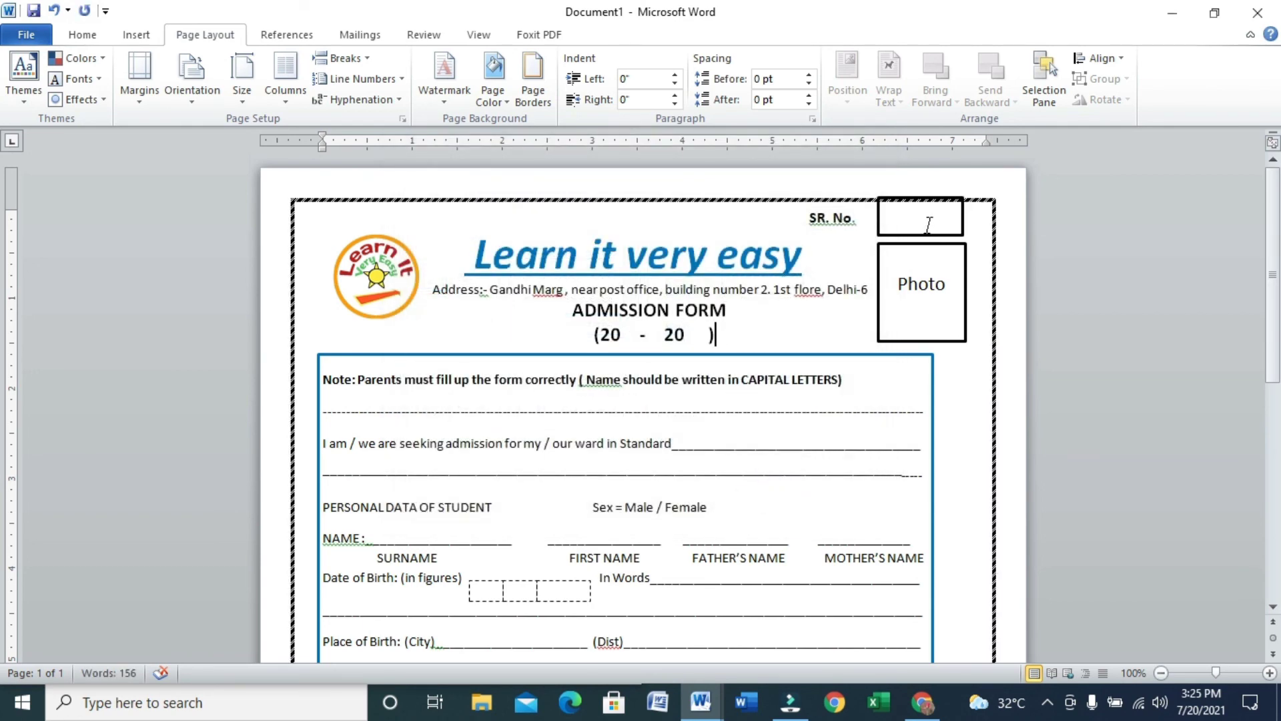
Move the SR. No. box slightly down inside the page border and shorten the Photo box from its bottom edge.
left_click_drag(928, 224, 931, 232)
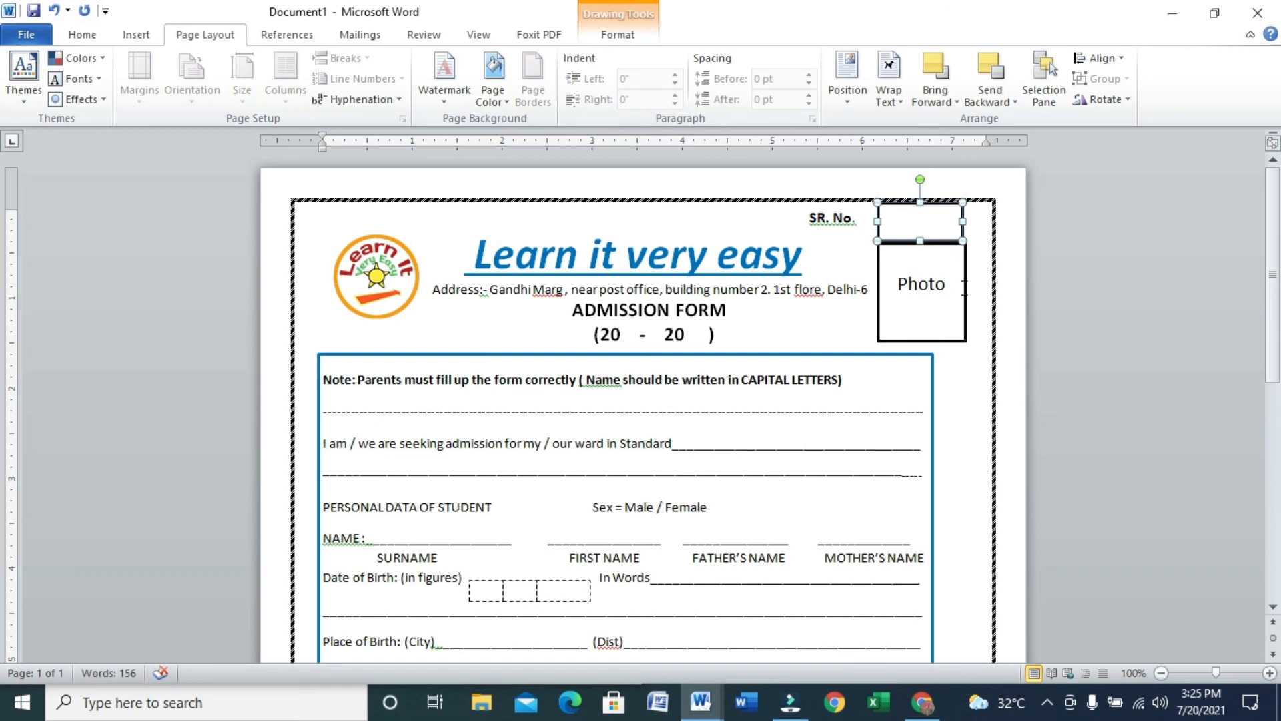
left_click(964, 287)
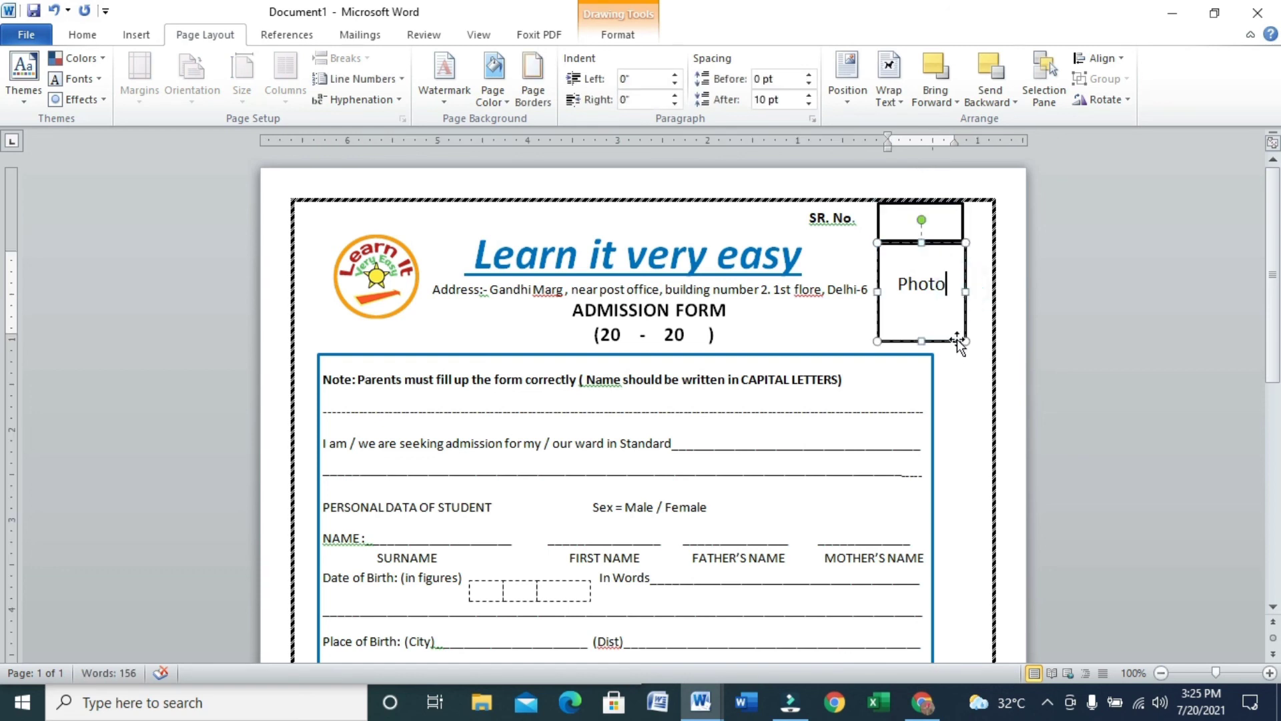
left_click_drag(922, 343, 922, 334)
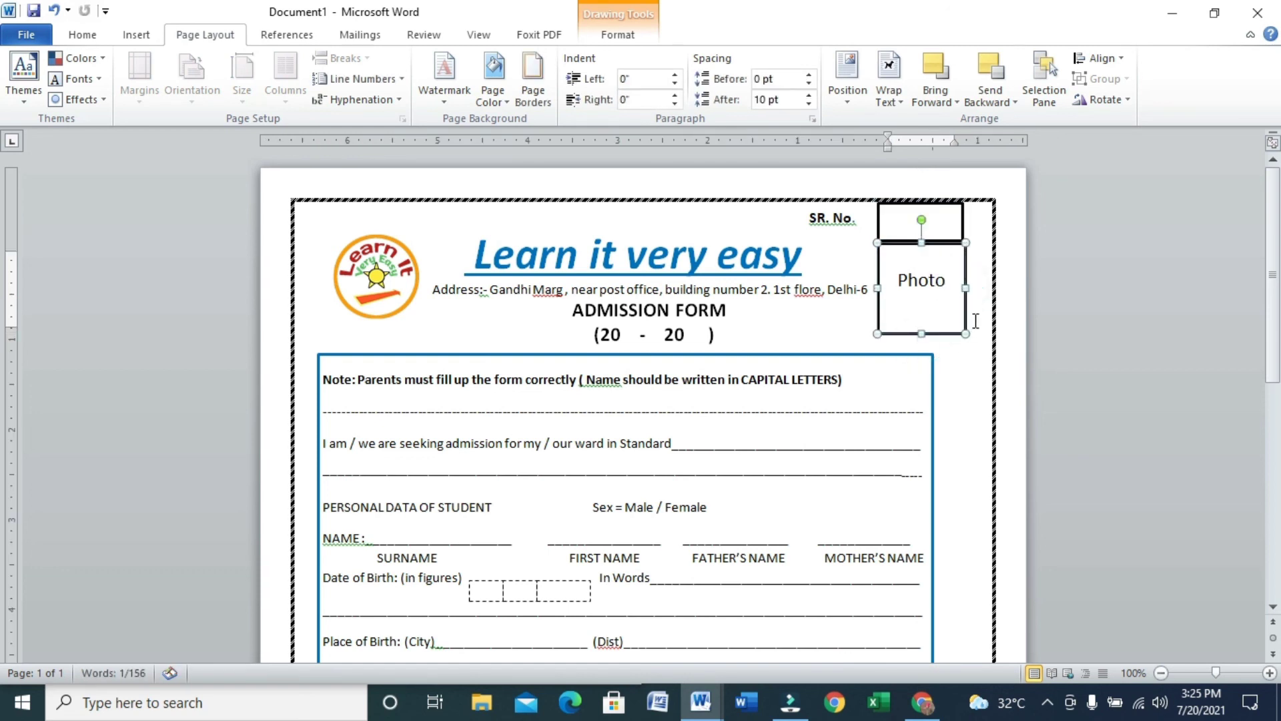
Nudge the Photo box slightly down to leave a small gap below the SR. No. box, and select the SR. No. box.
key("Down")
key("Down")
key("Down")
key("Down")
key("Down")
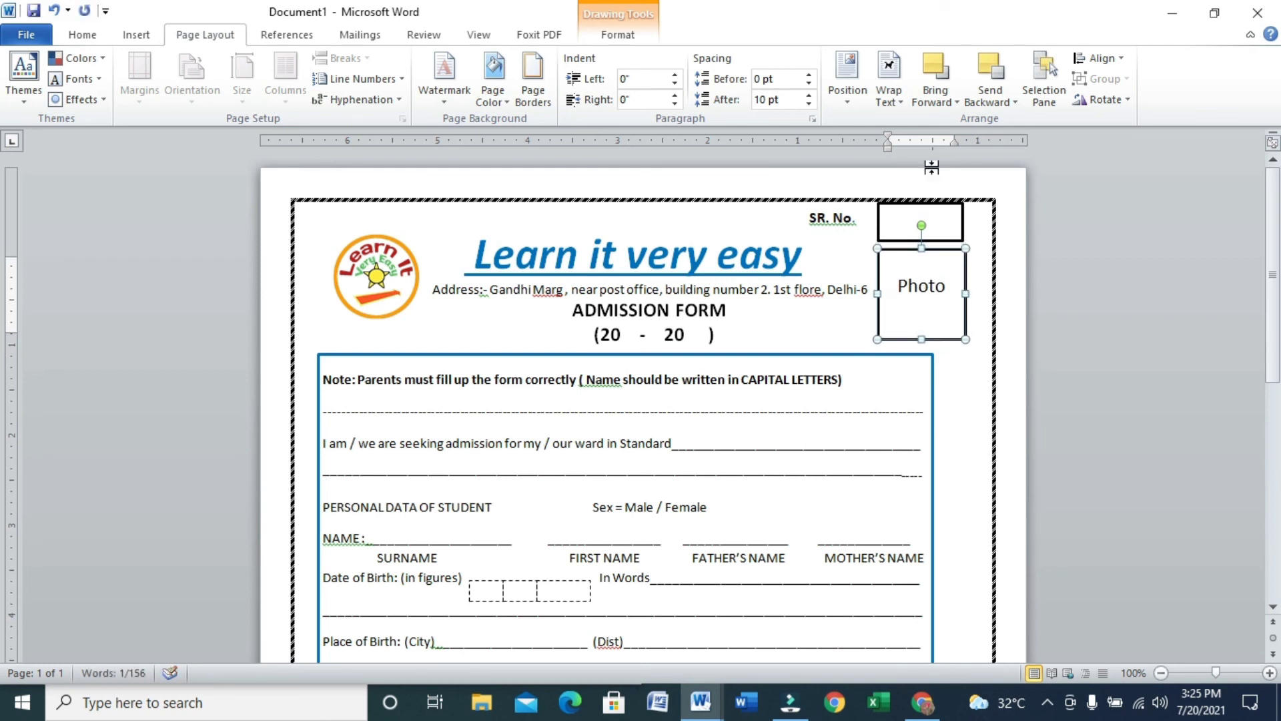
left_click(961, 219)
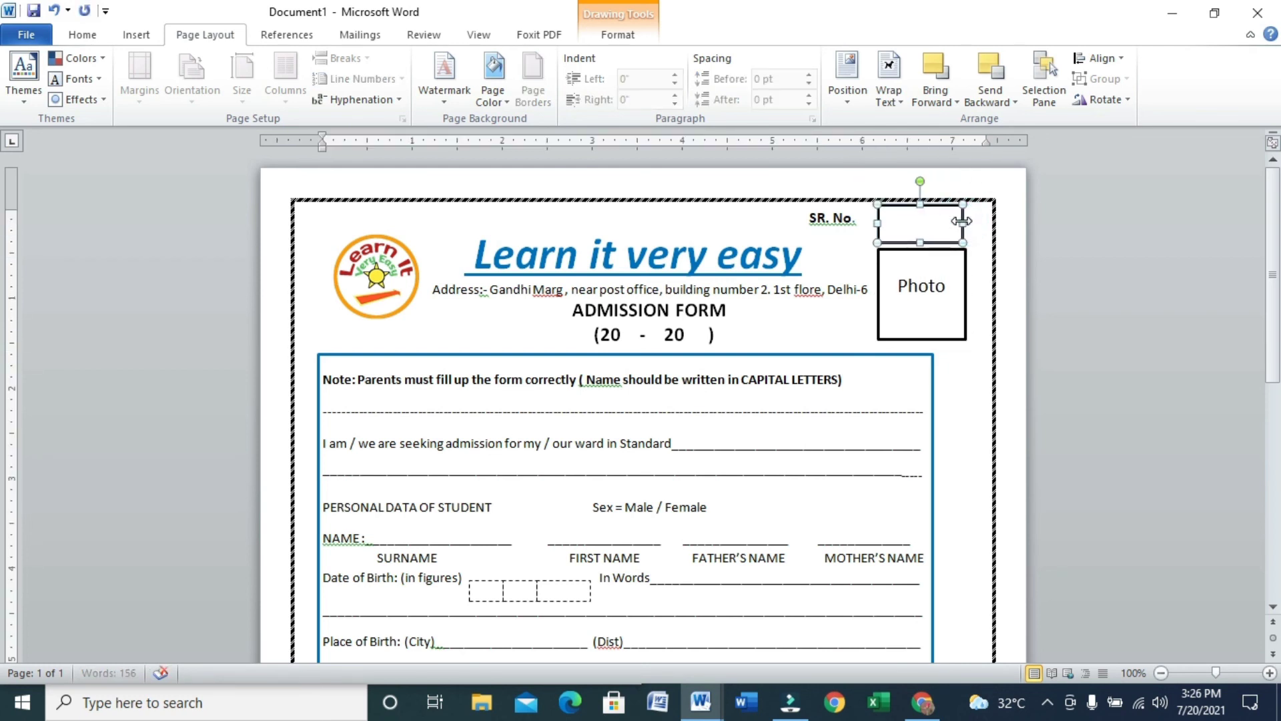
Review the finished admission form as a whole page and up close, checking the page border, header boxes and fill-in lines.
left_click(1158, 672)
left_click(1158, 673)
left_click(1158, 673)
left_click(1158, 672)
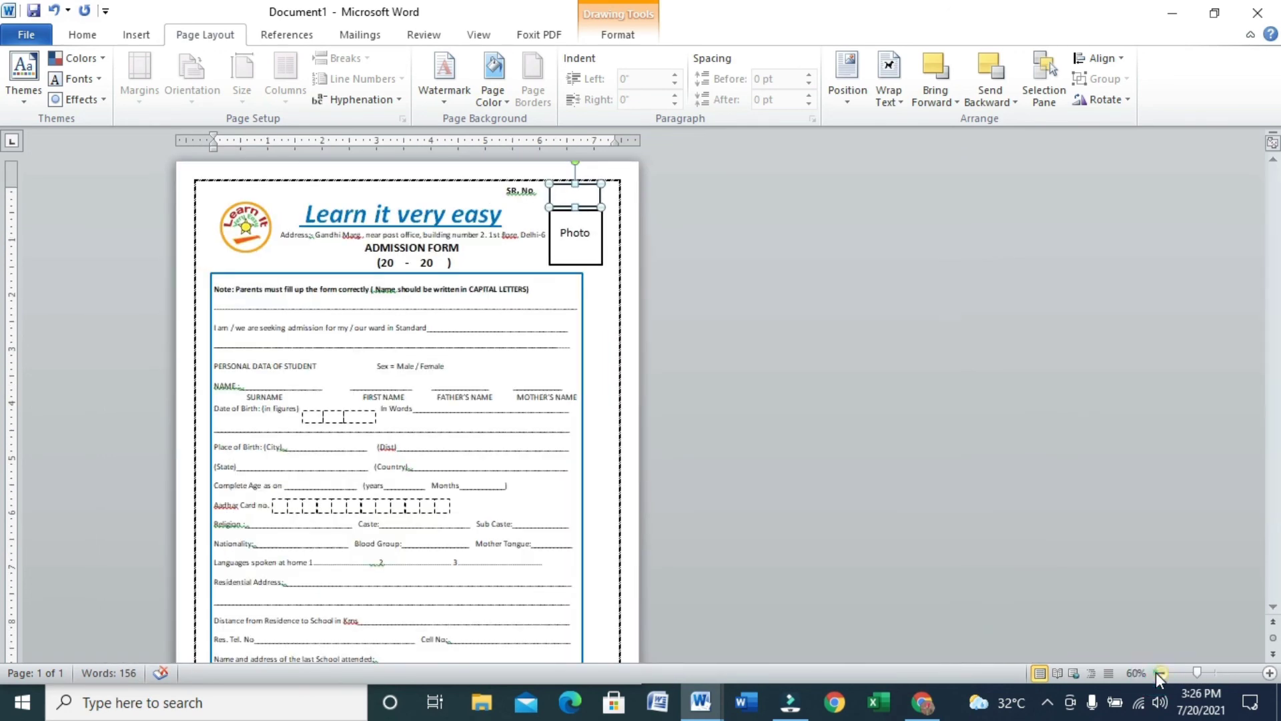
left_click(1157, 672)
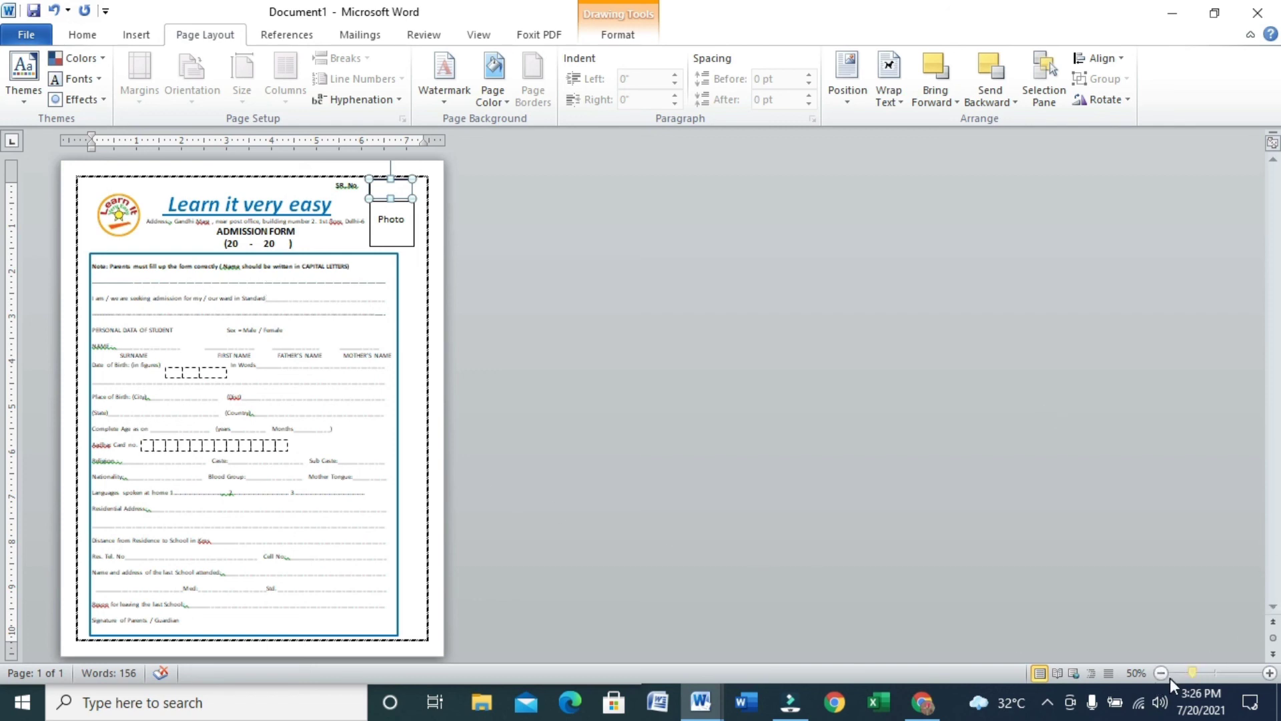
left_click(1161, 673)
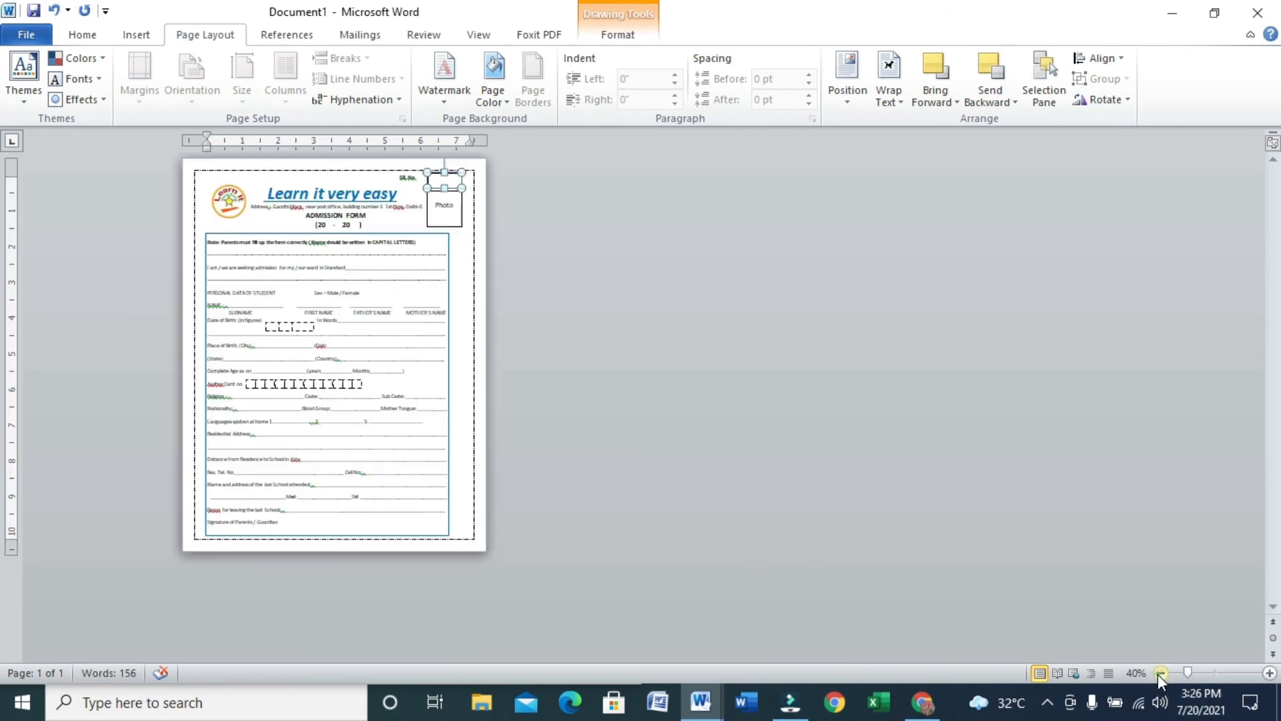
left_click(1270, 672)
left_click(1270, 673)
left_click(1270, 673)
left_click(1270, 673)
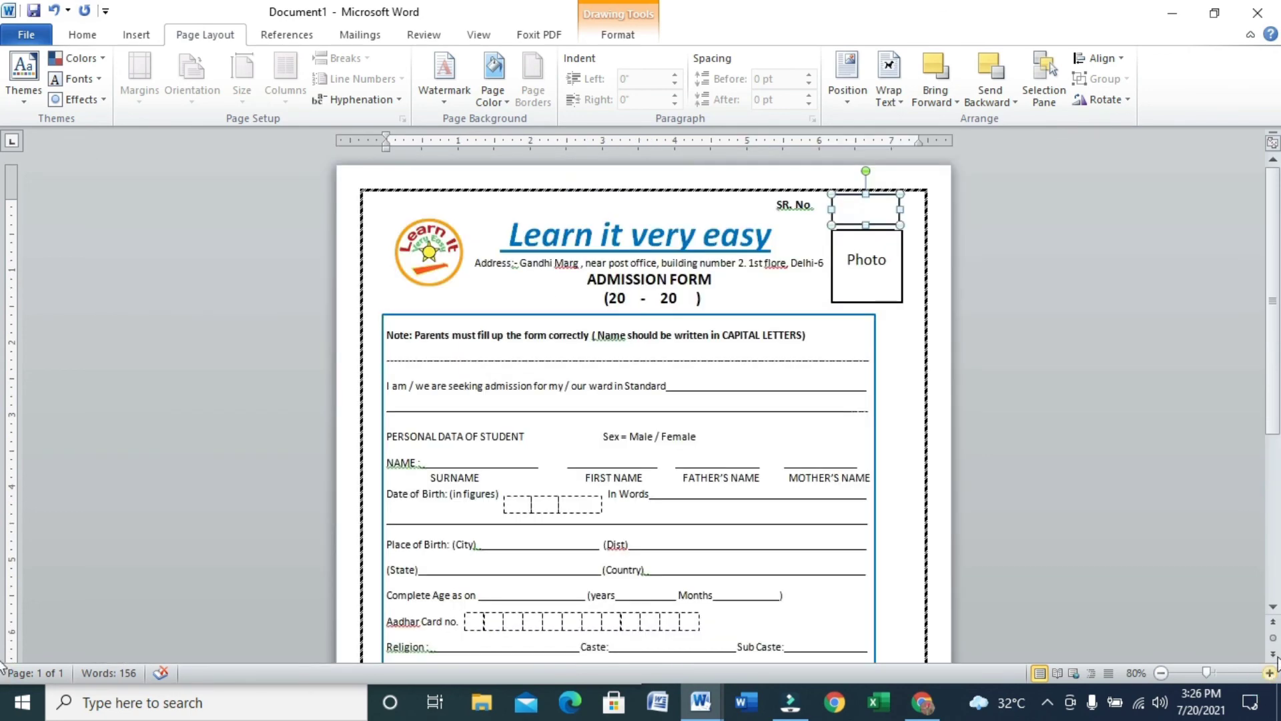
scroll(4, 427, "down", 1)
scroll(4, 427, "down", 5)
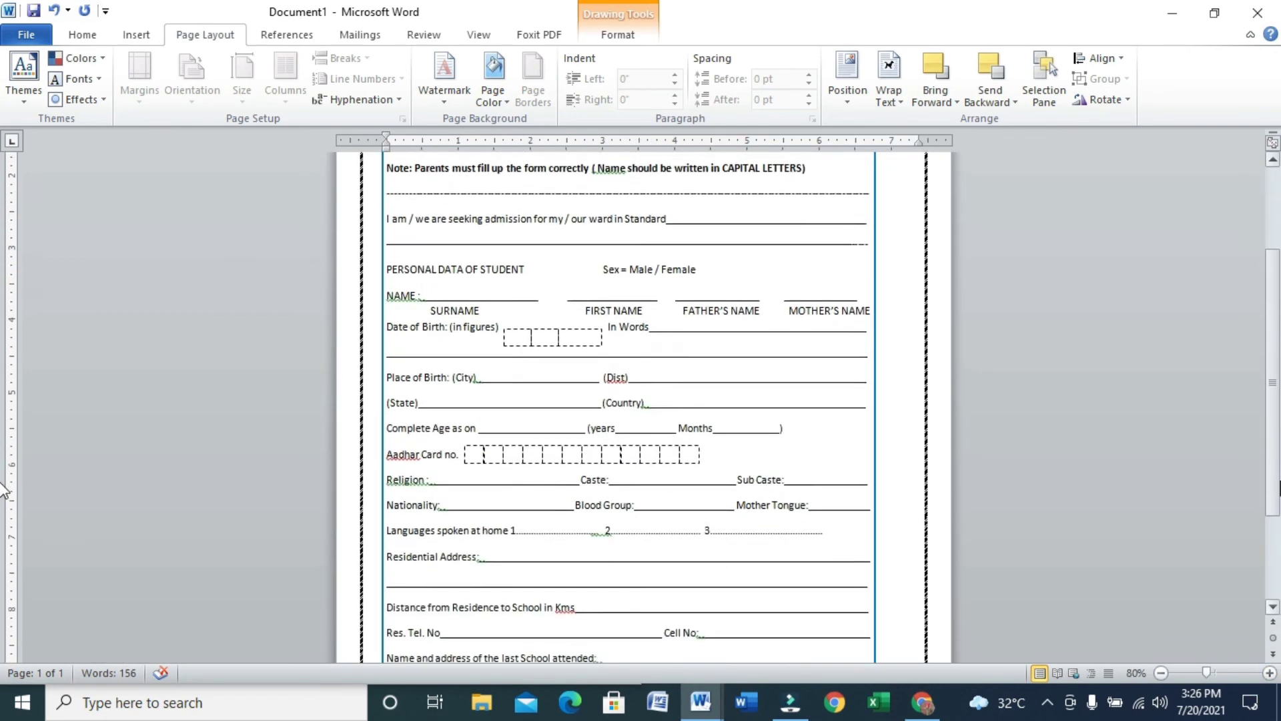
scroll(4, 267, "up", 6)
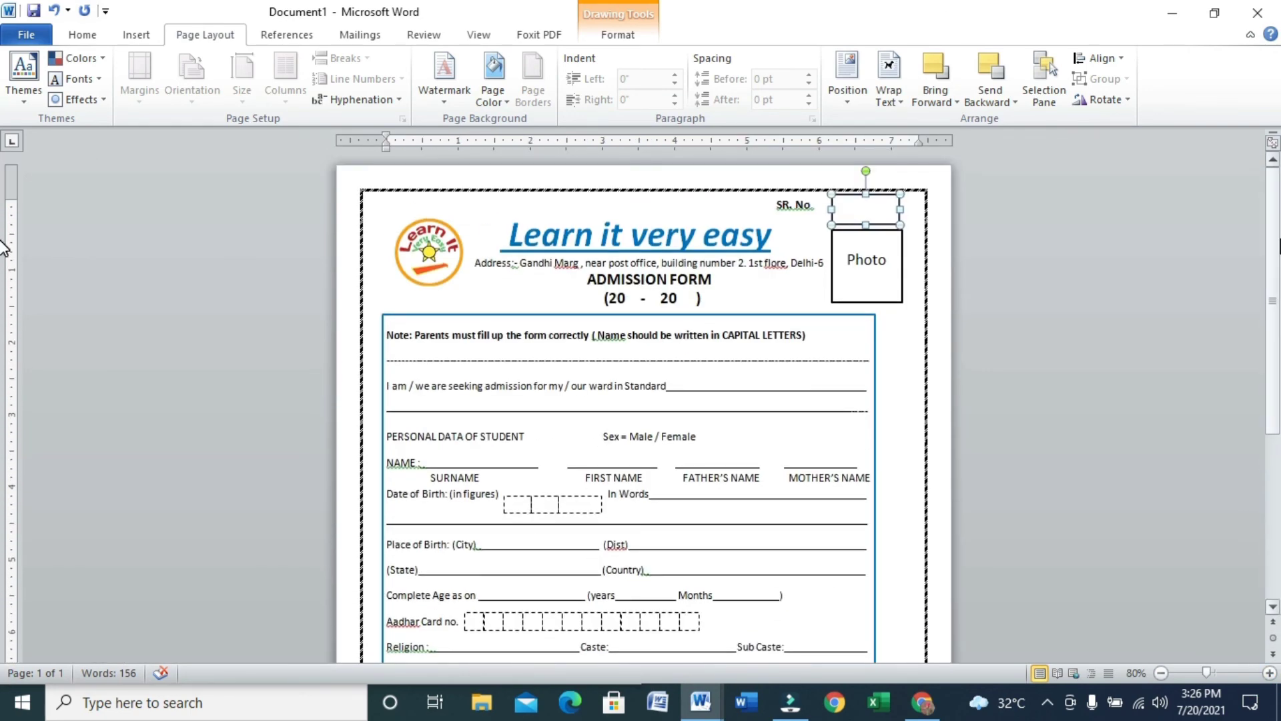